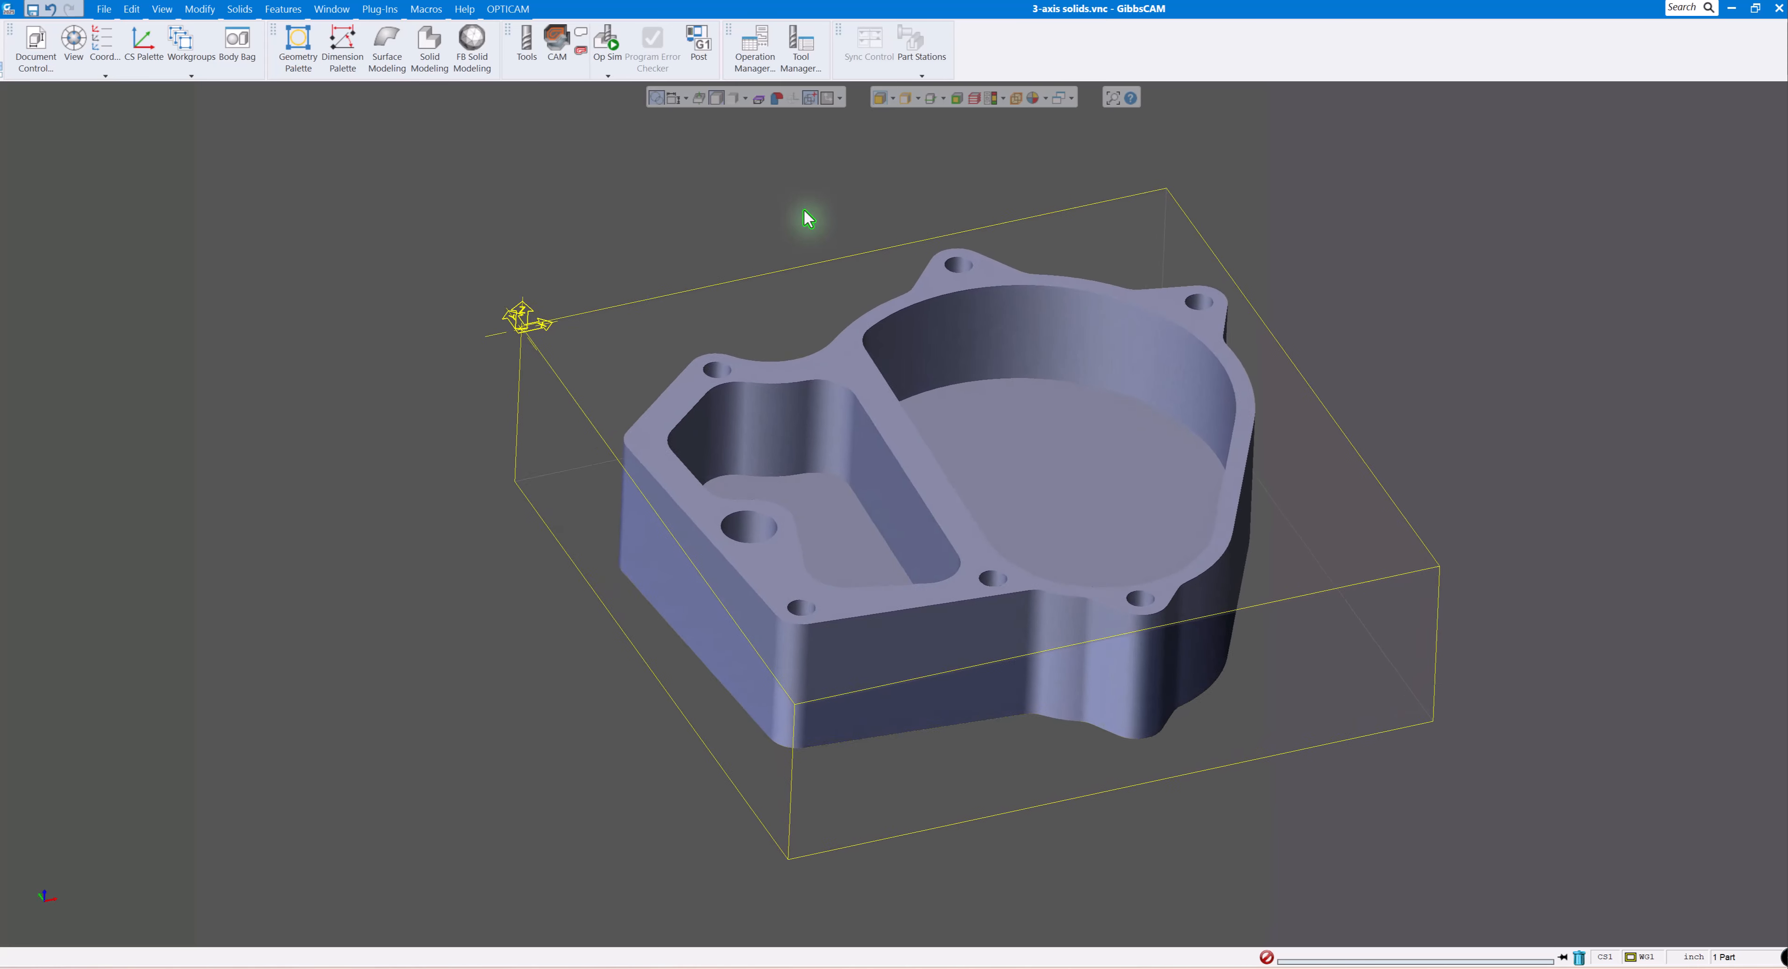
Extract the edges of the part's top face as geometry with a tolerance of 0.001.
left_click(832, 357)
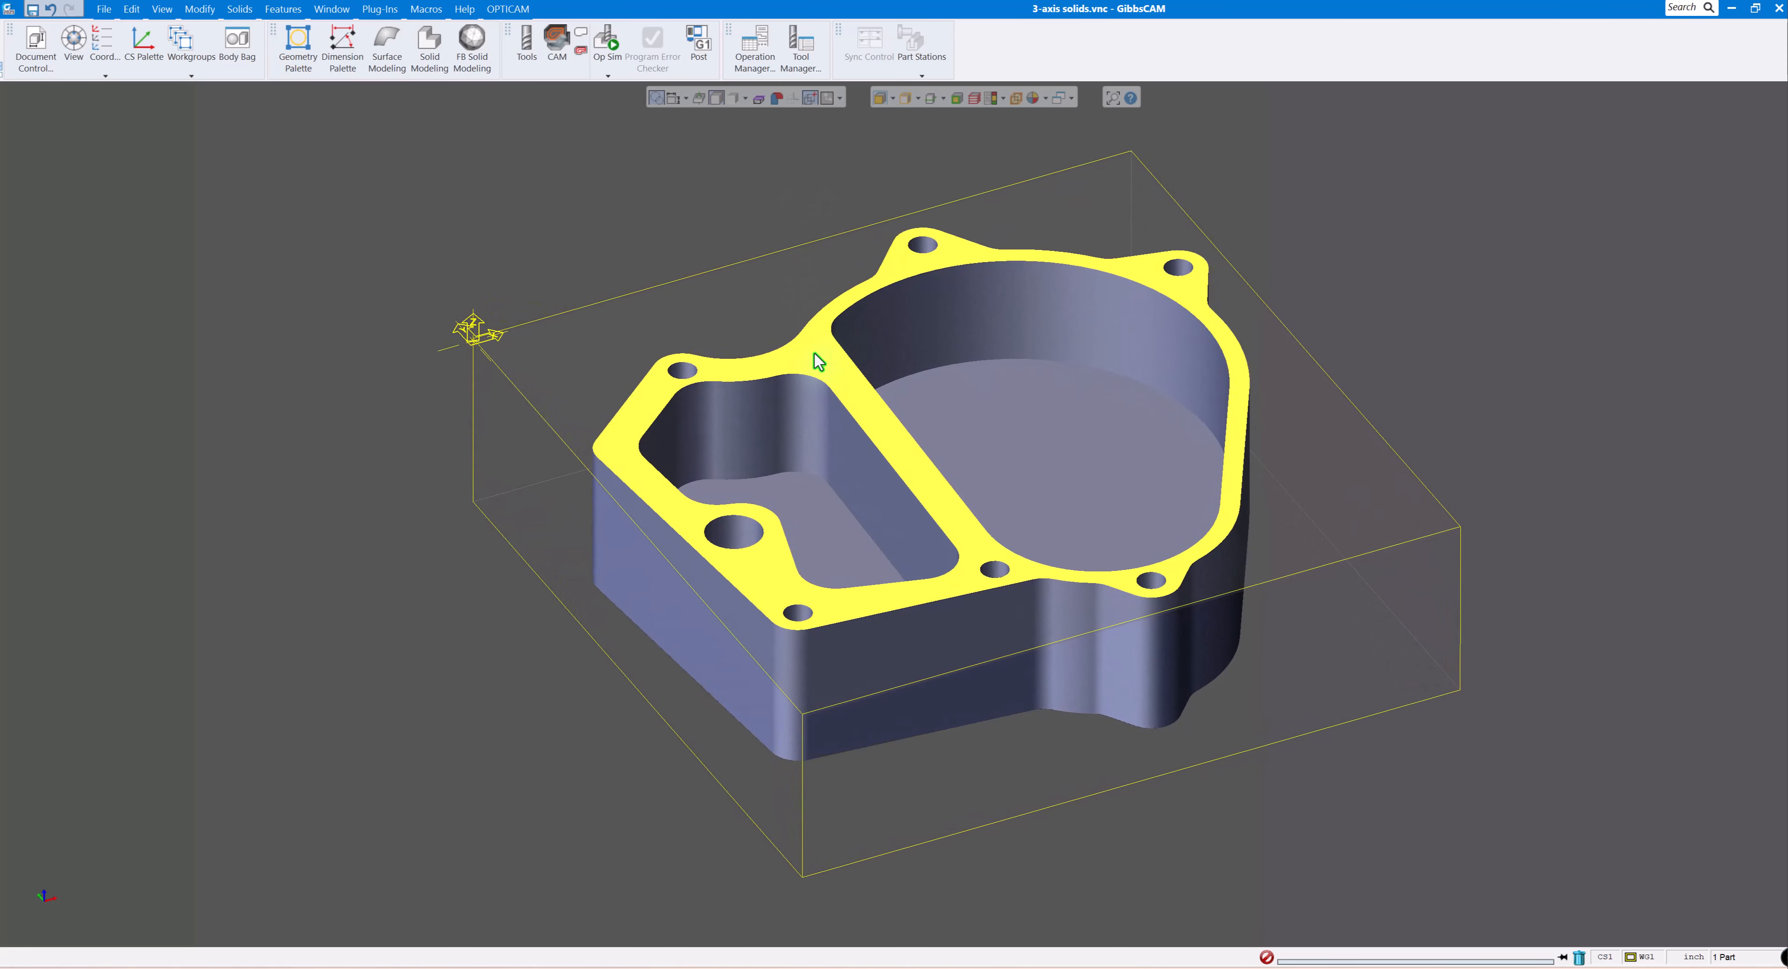
right_click(818, 360)
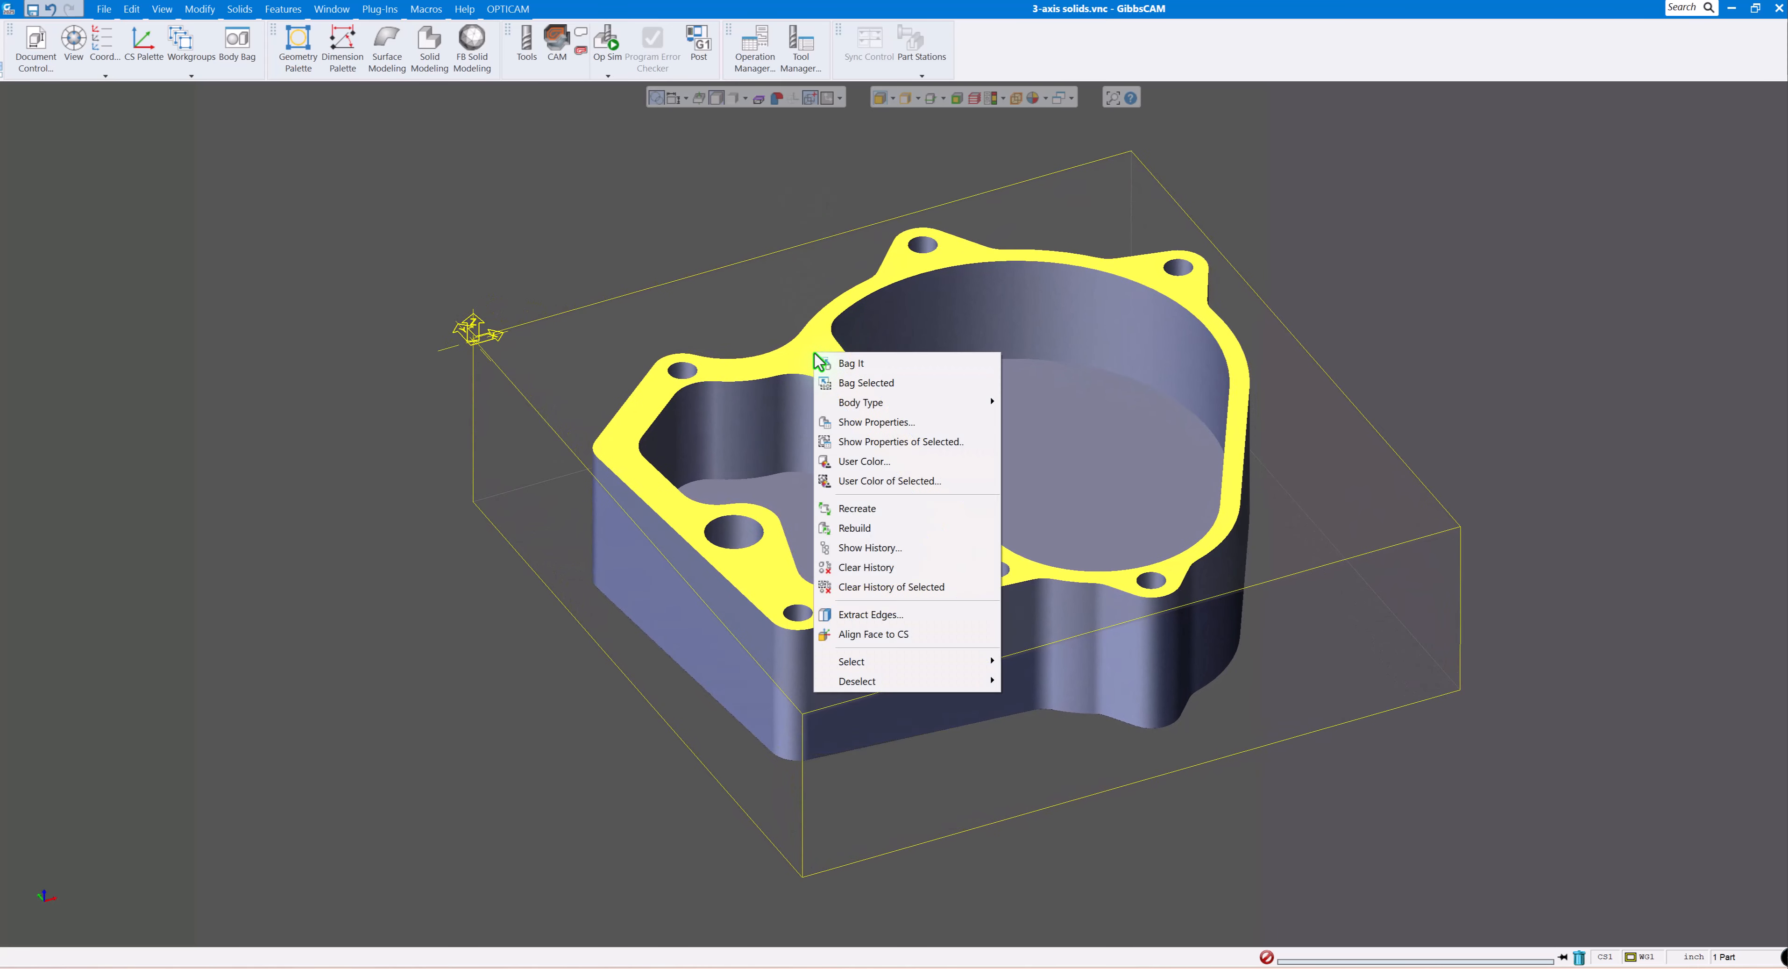
left_click(895, 614)
left_click_drag(432, 182, 376, 144)
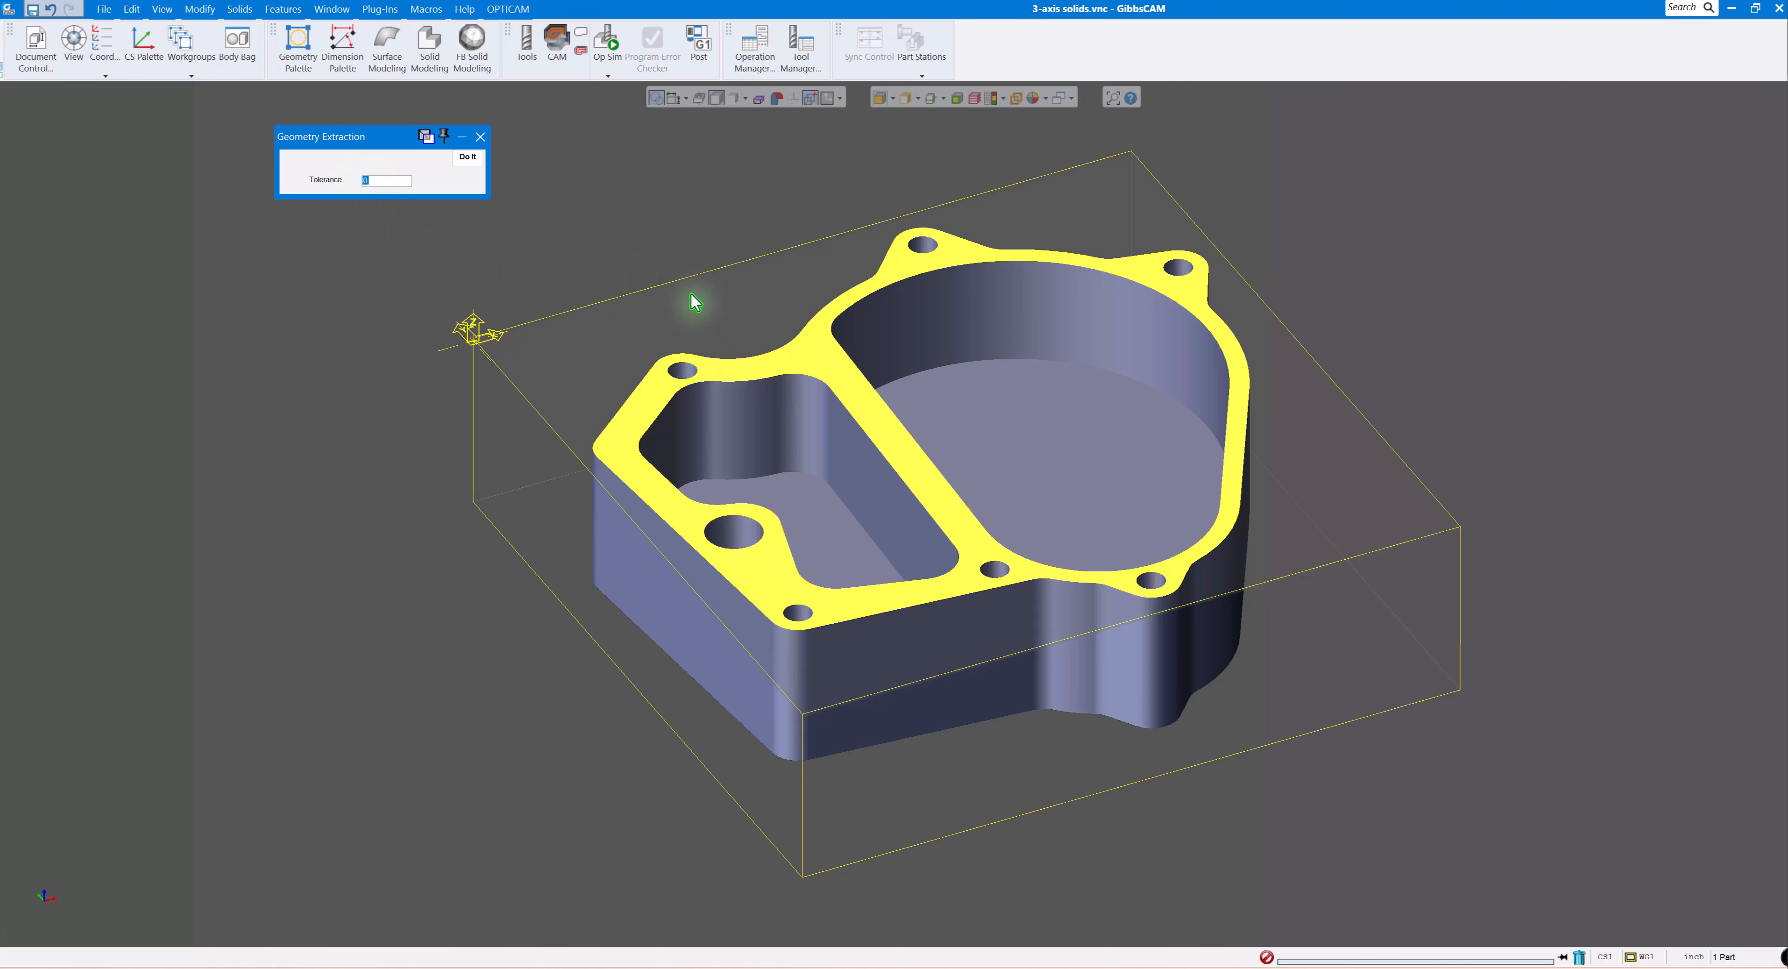
scroll(721, 322, "up", 2)
scroll(720, 323, "down", 1)
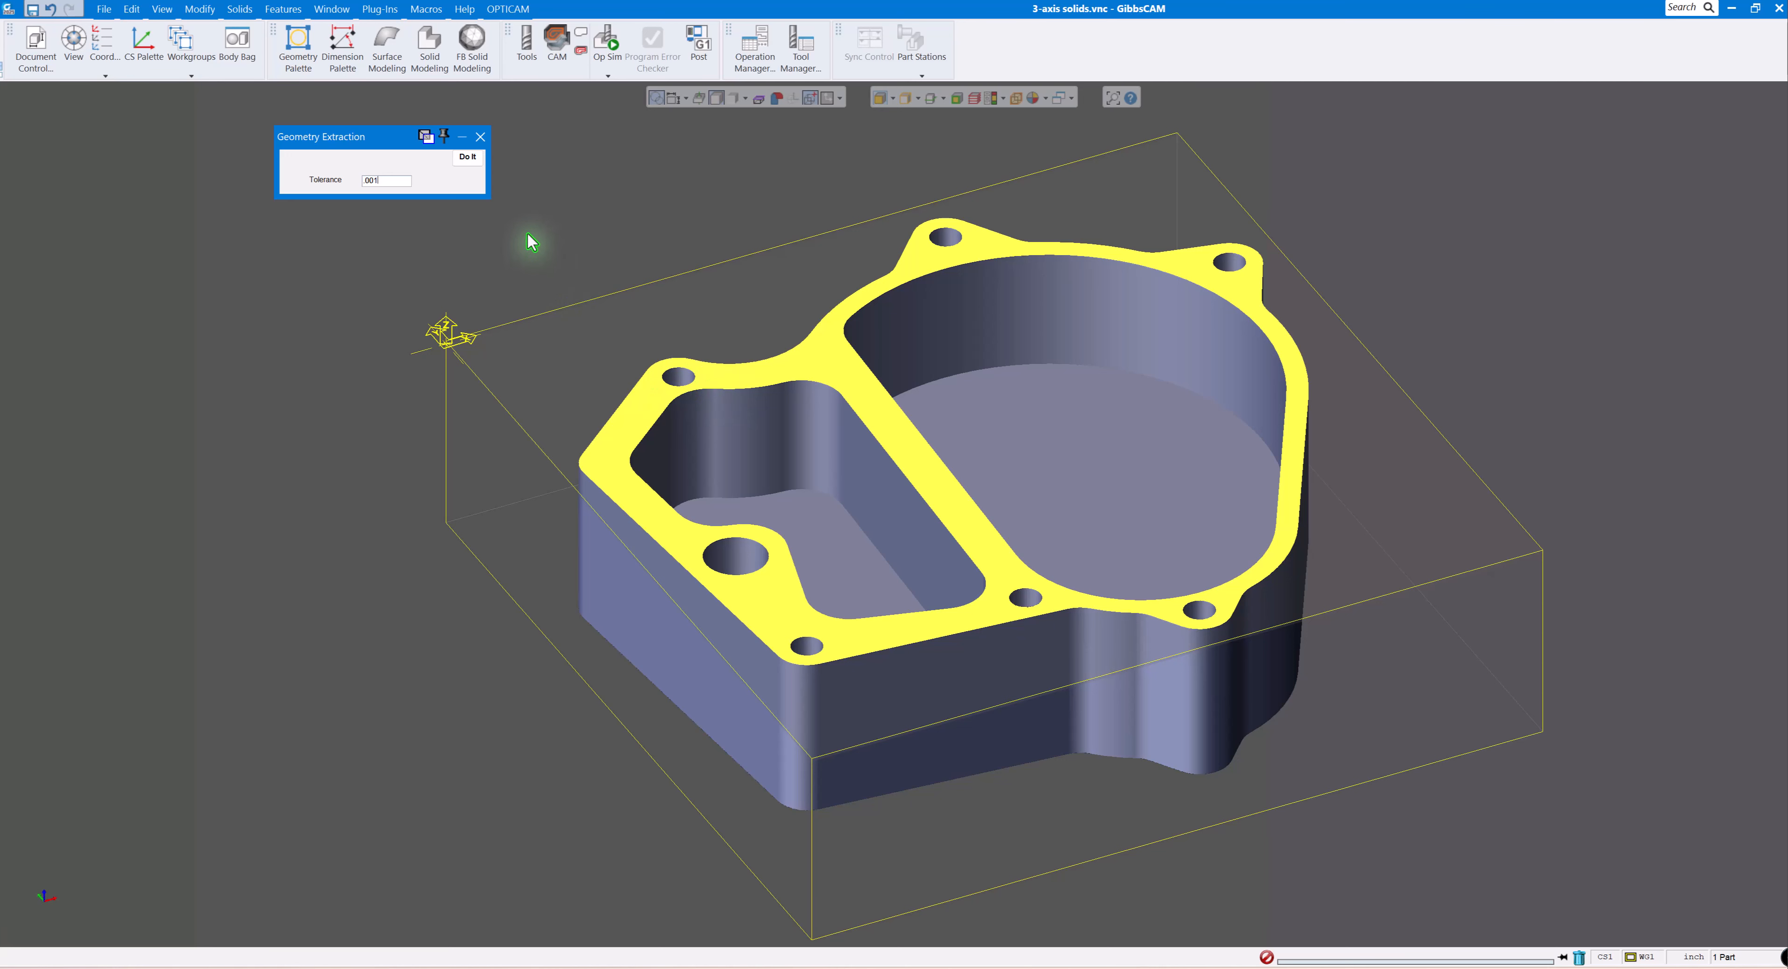
left_click(467, 156)
scroll(658, 279, "up", 2)
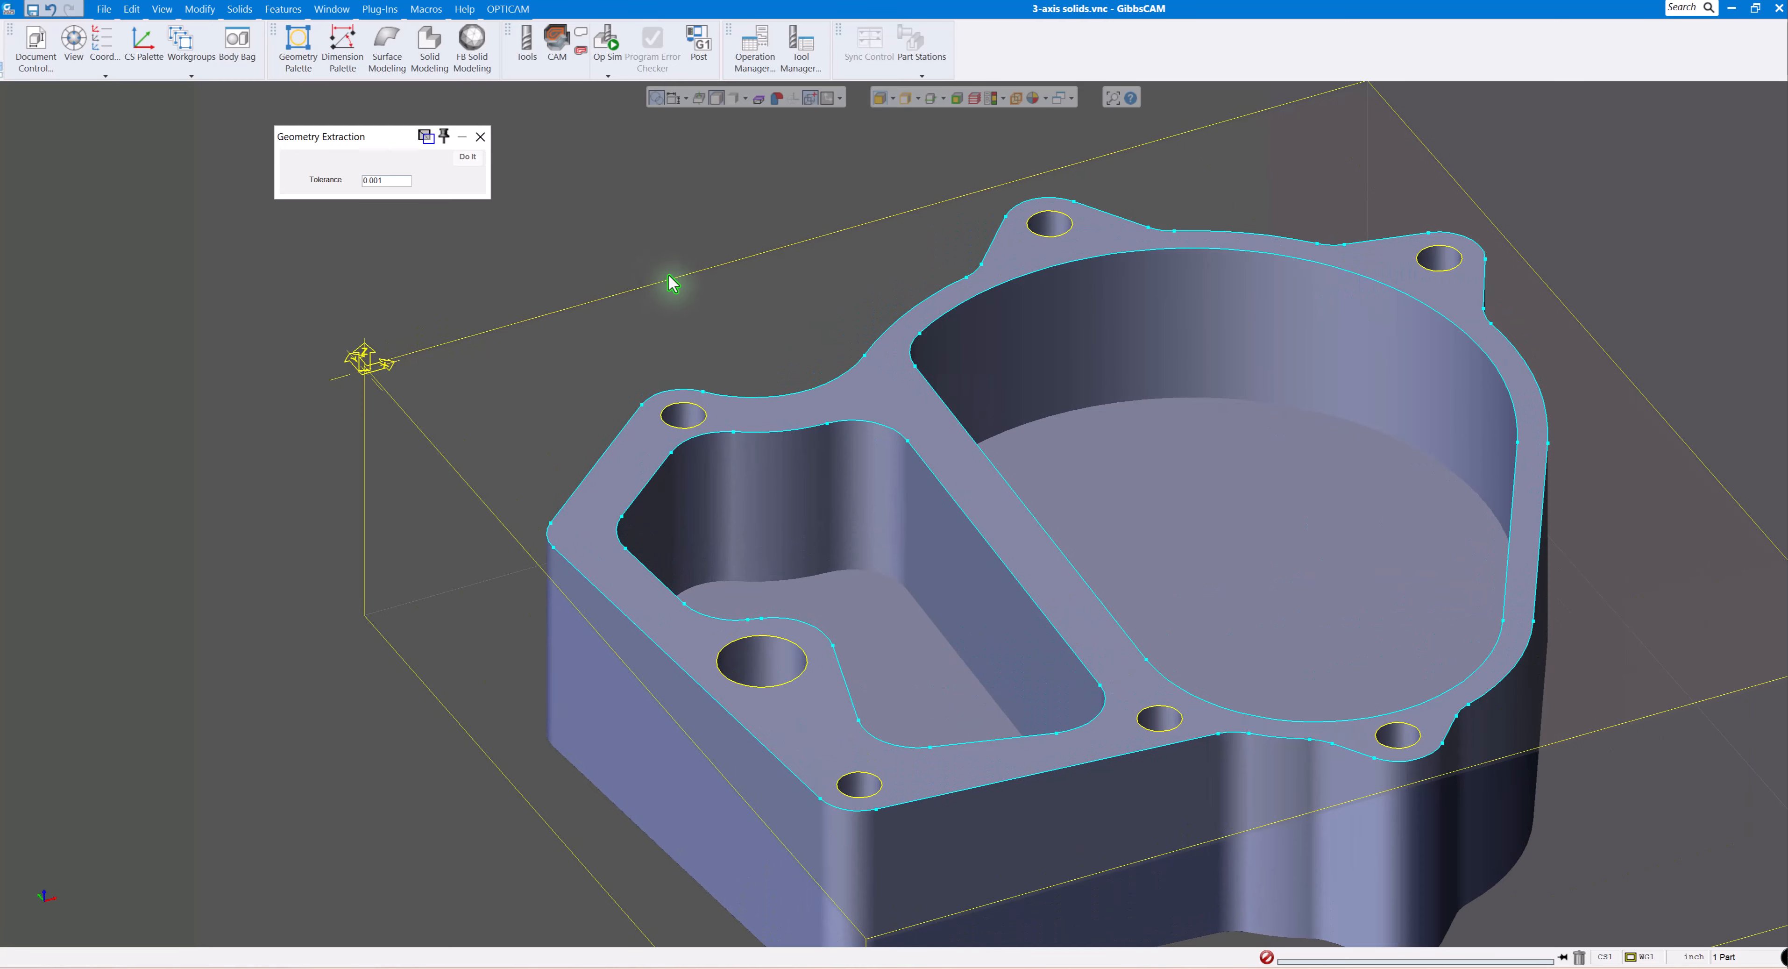
scroll(728, 289, "up", 2)
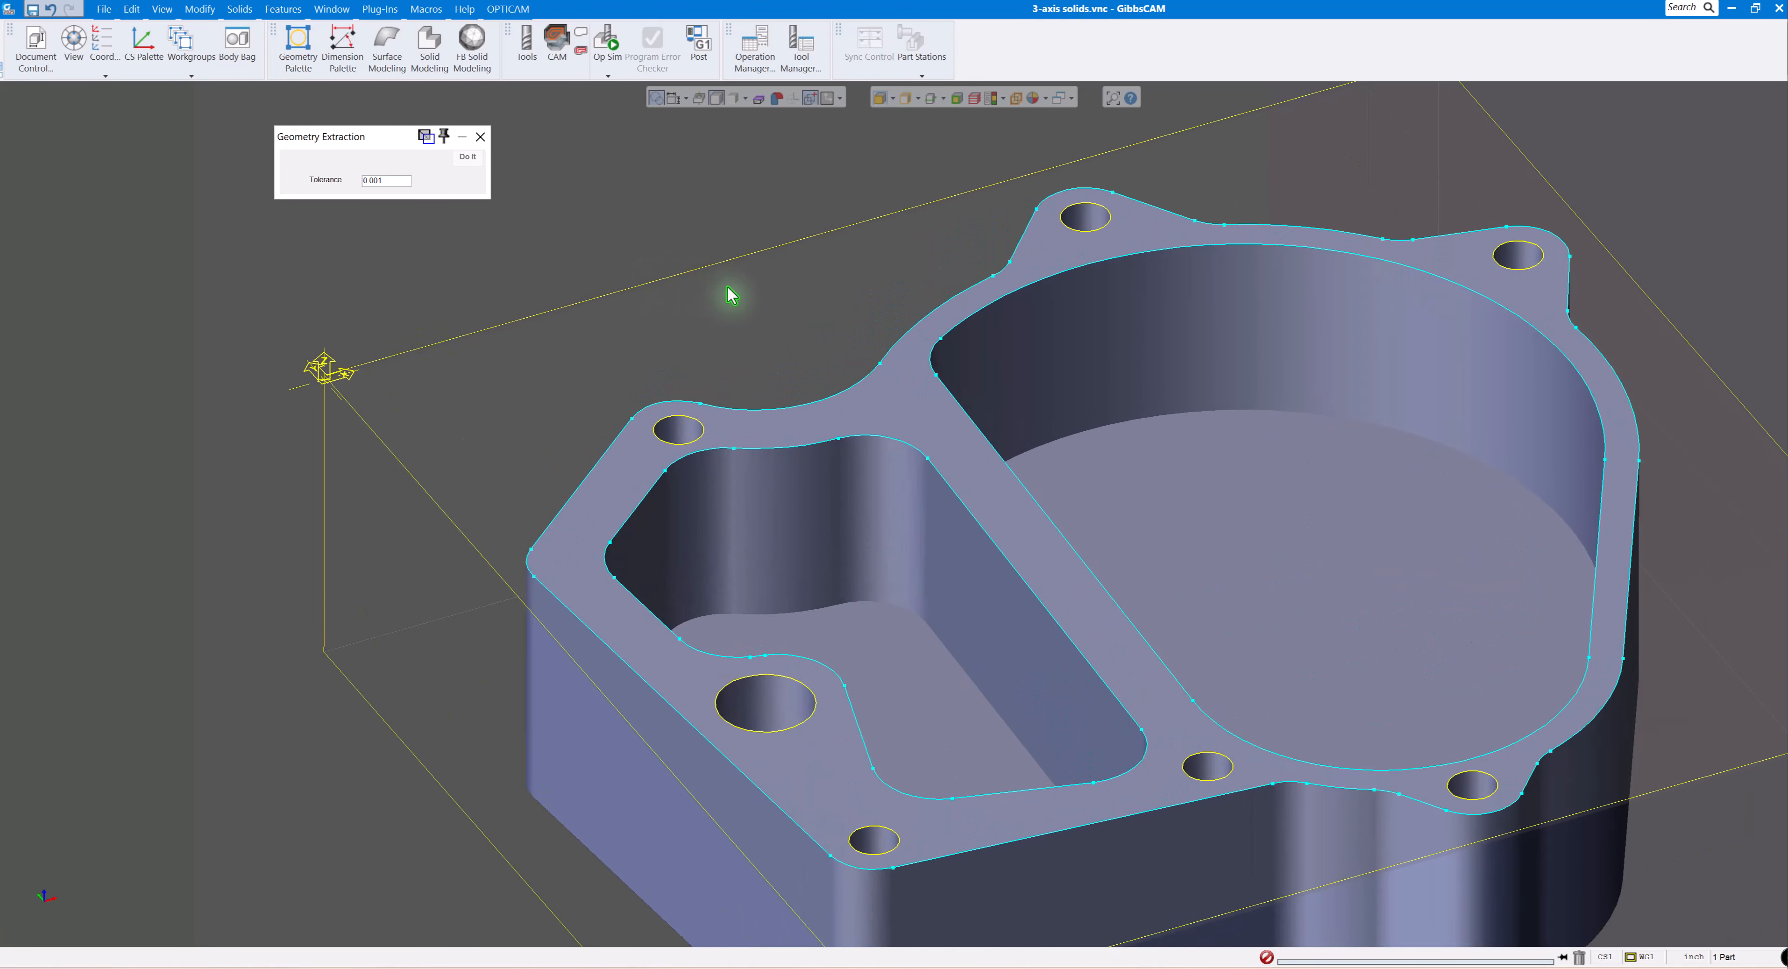
scroll(728, 289, "down", 2)
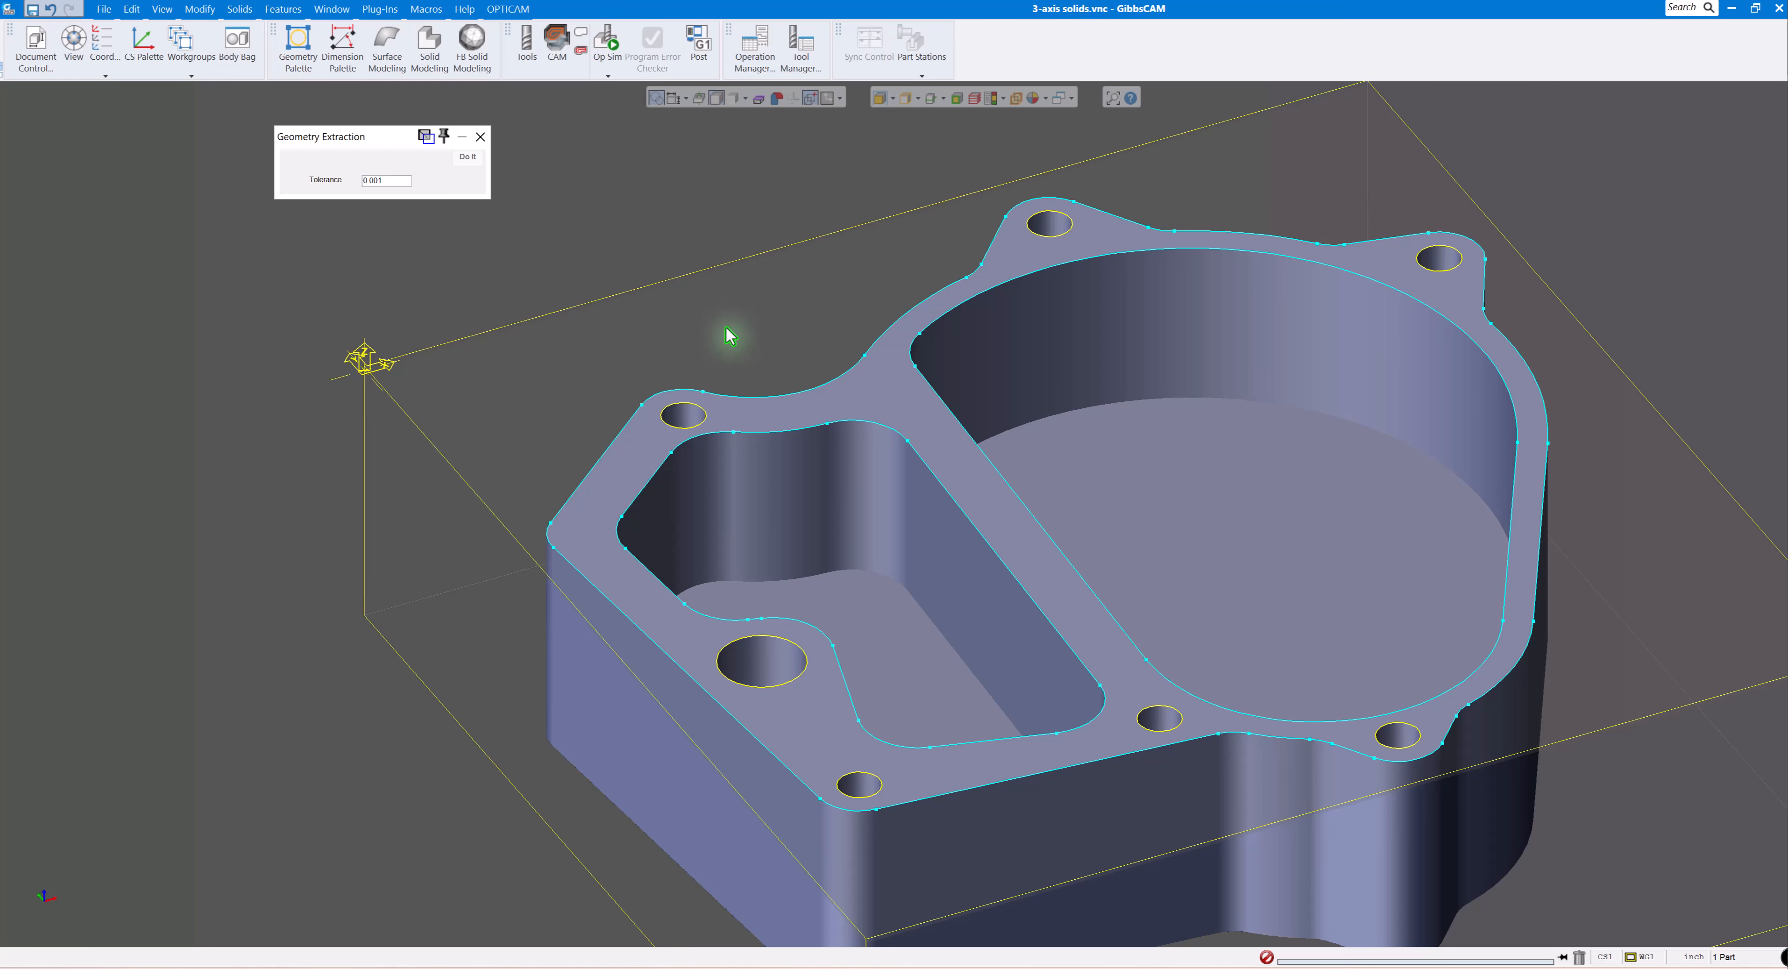
Show the geometry labels, examine the extracted lines, arcs and points around the top face, and hide the labels again.
key("ctrl+l")
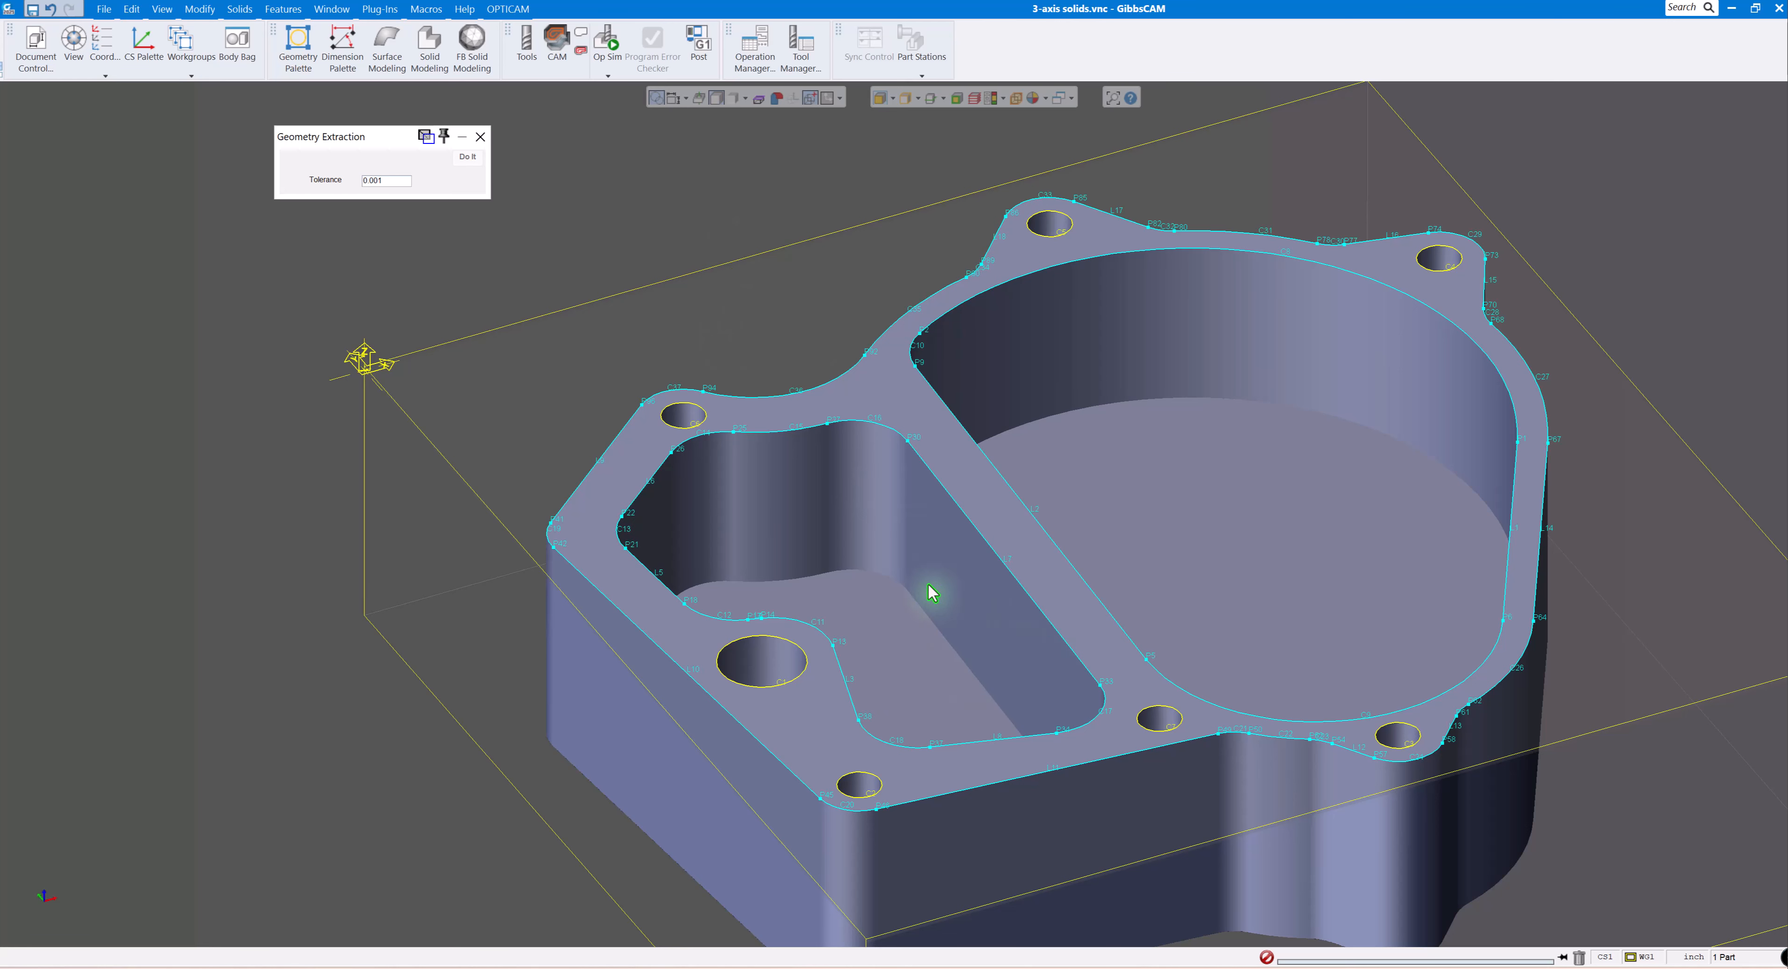
scroll(877, 567, "up", 1)
scroll(642, 381, "up", 4)
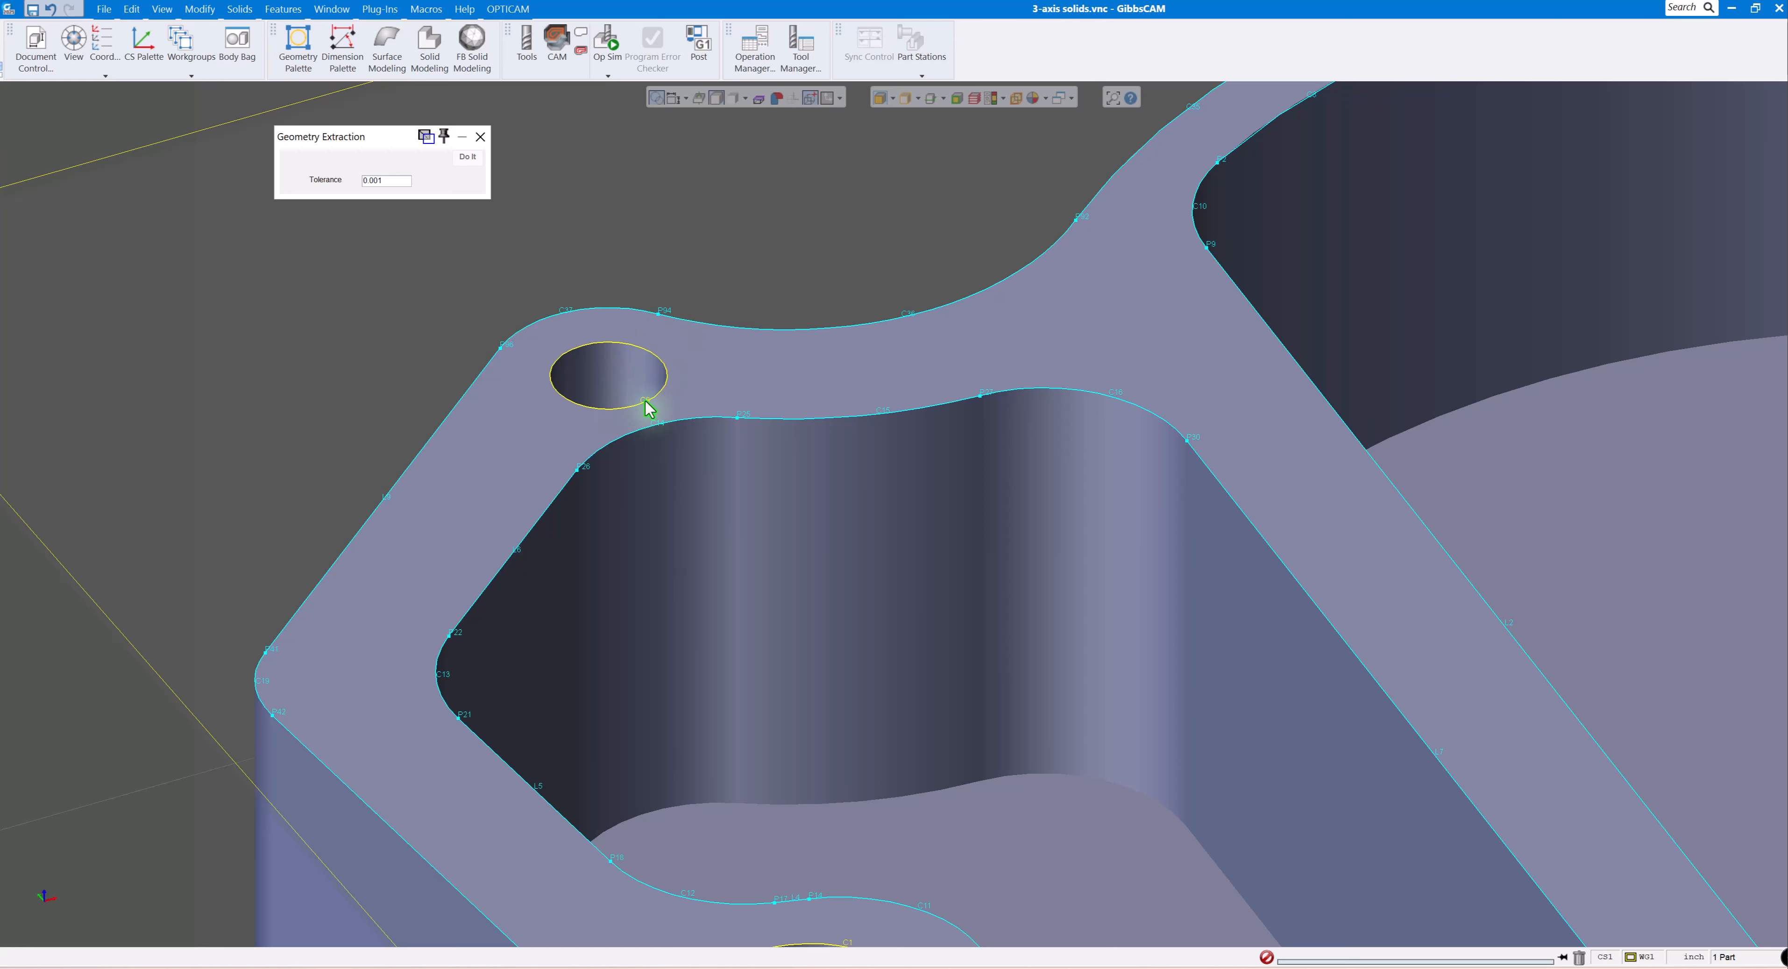
scroll(646, 386, "down", 8)
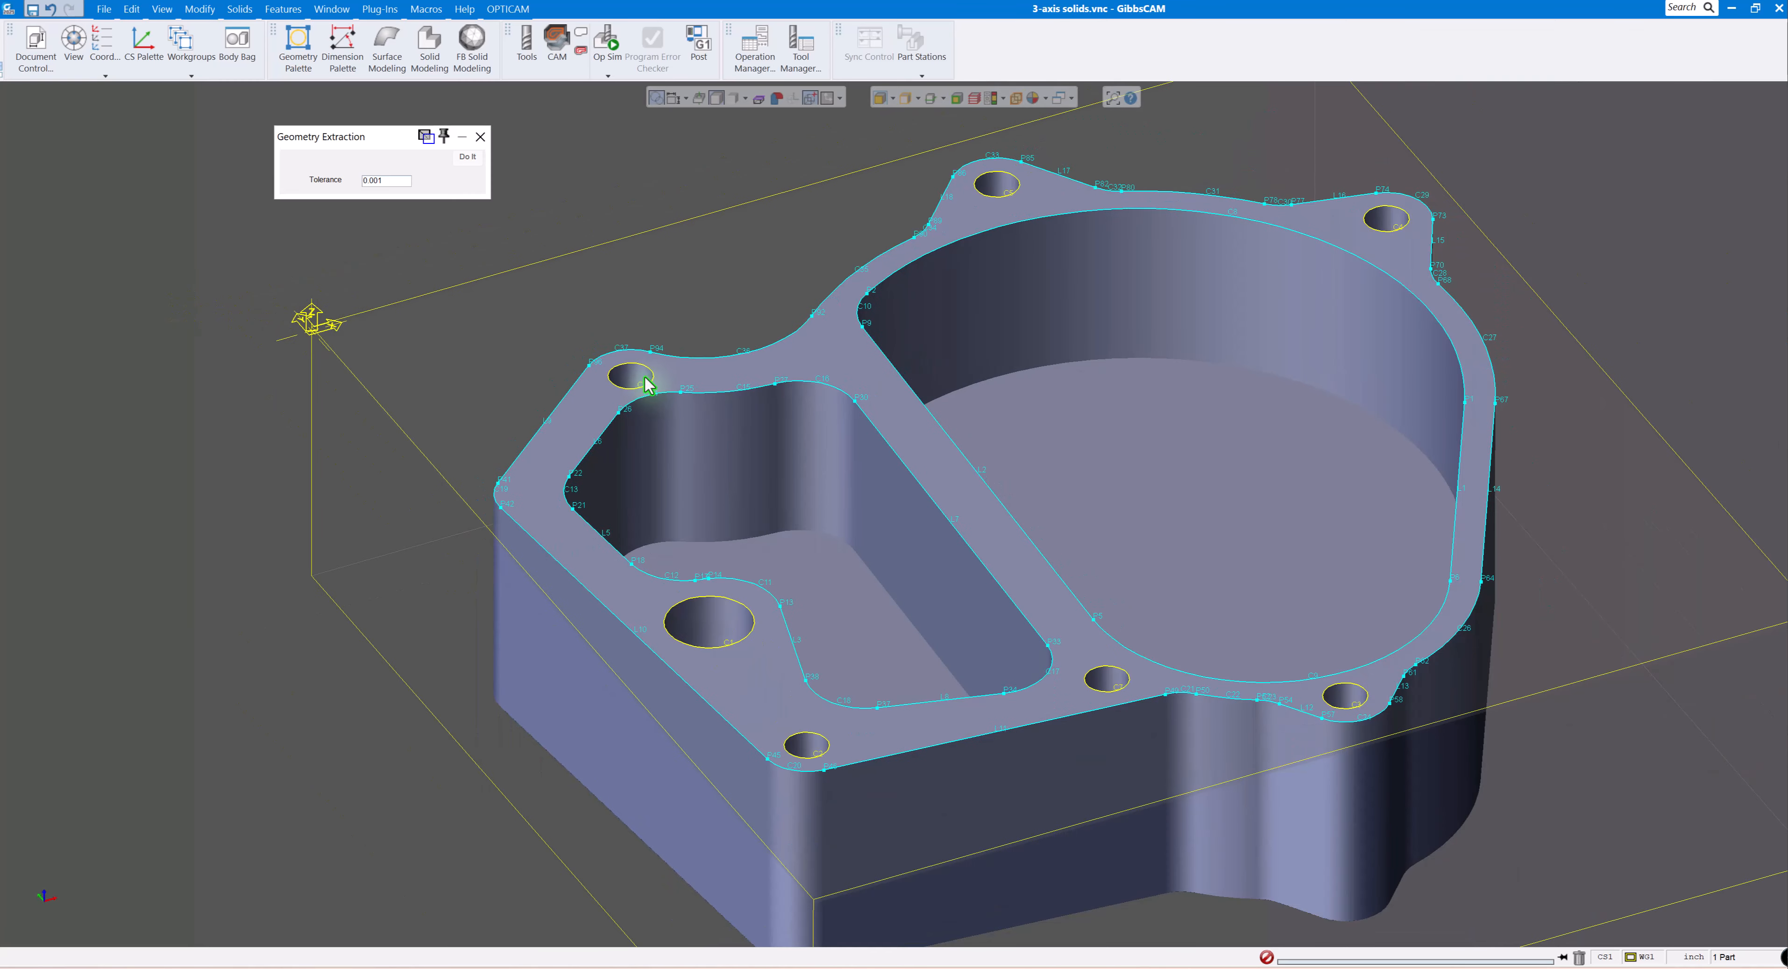
scroll(646, 385, "down", 1)
middle_click_drag(784, 521, 766, 386)
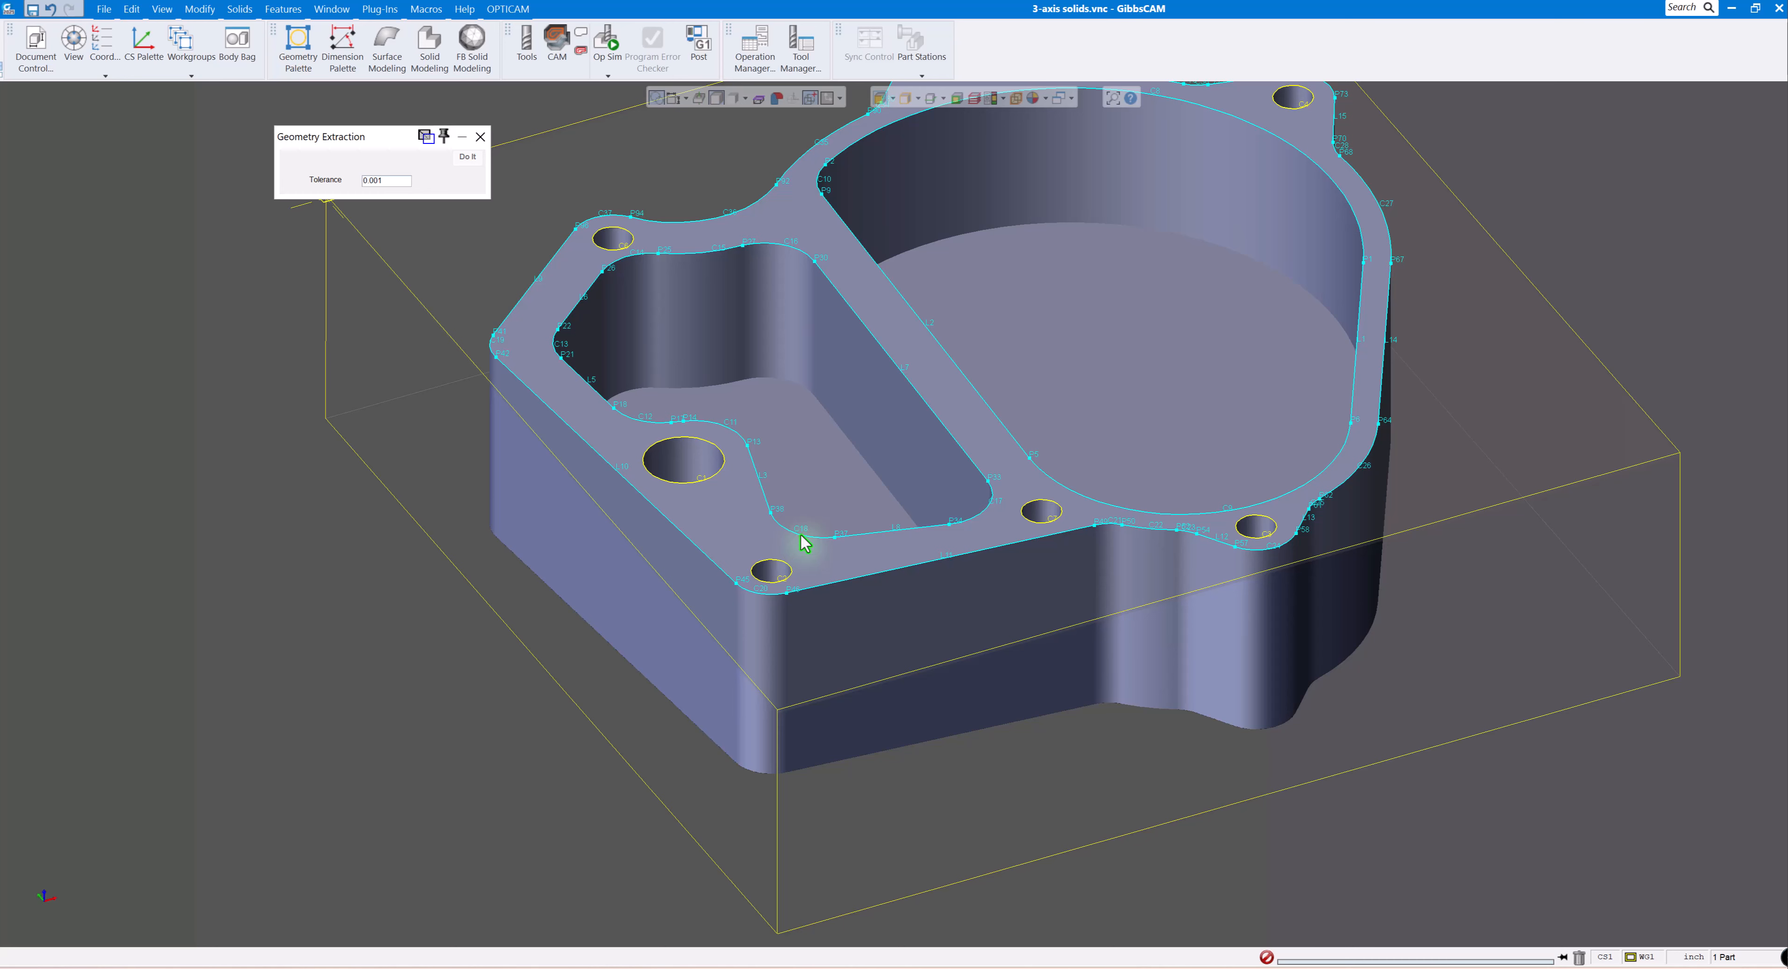
scroll(891, 595, "up", 1)
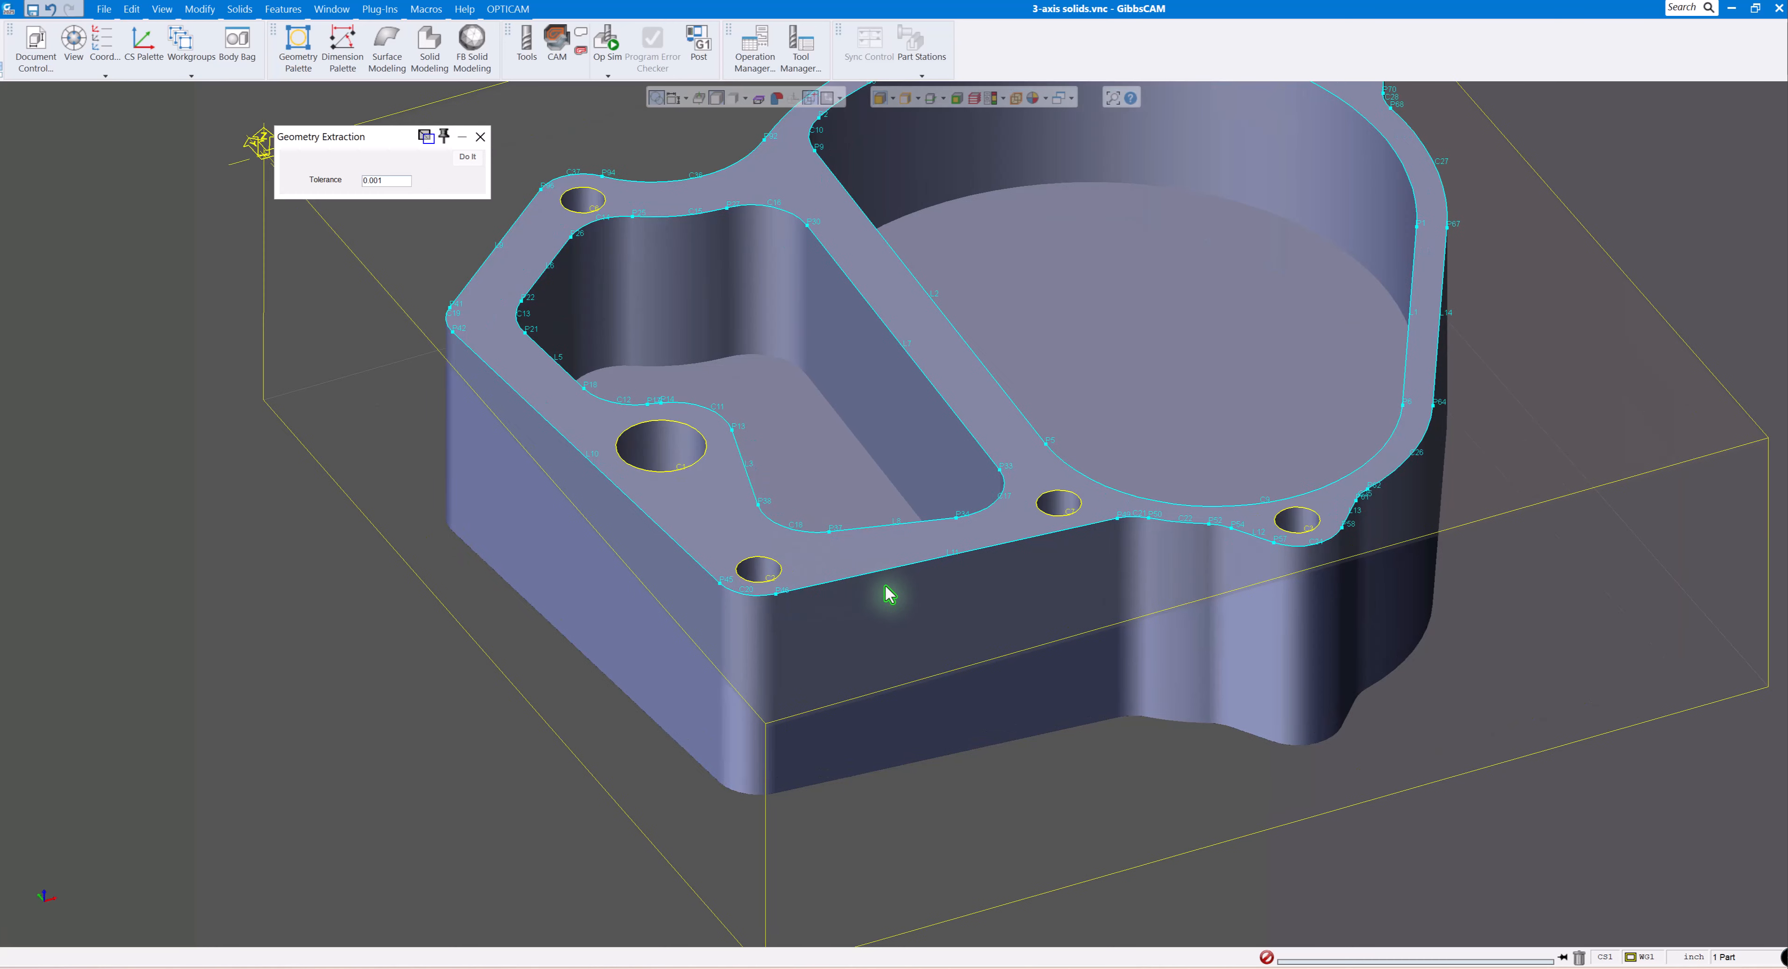
scroll(891, 594, "down", 1)
middle_click_drag(1227, 607, 1051, 798)
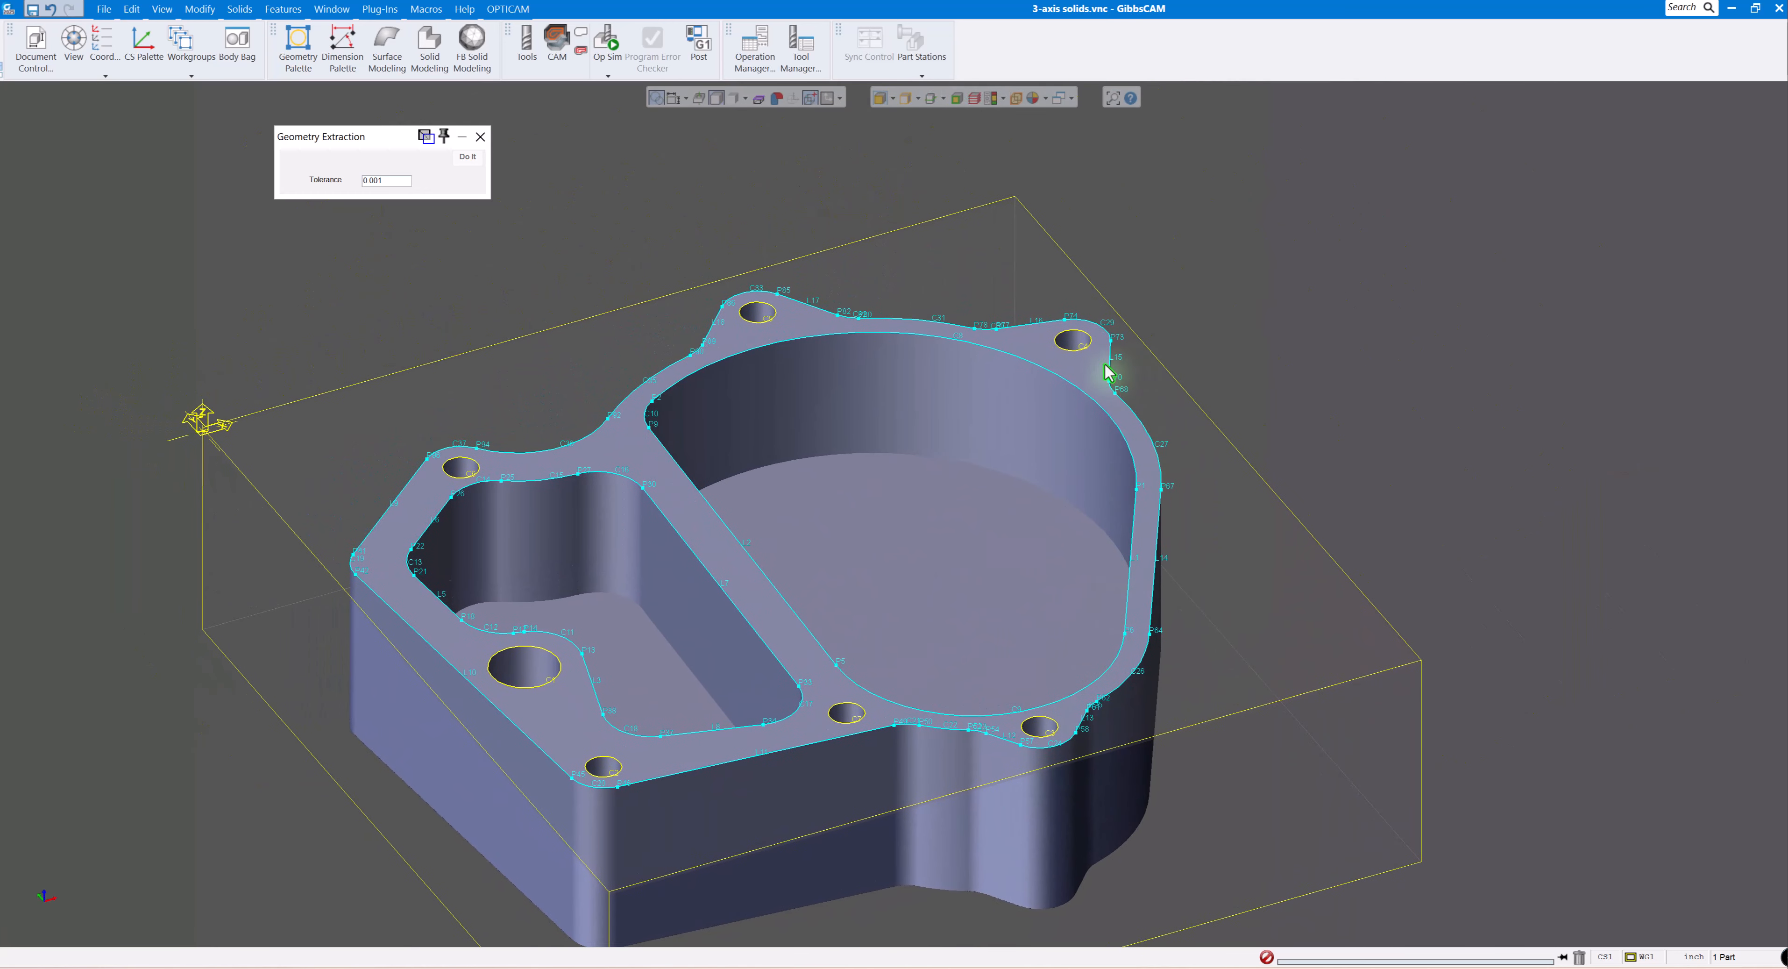
middle_click_drag(770, 650, 1010, 534)
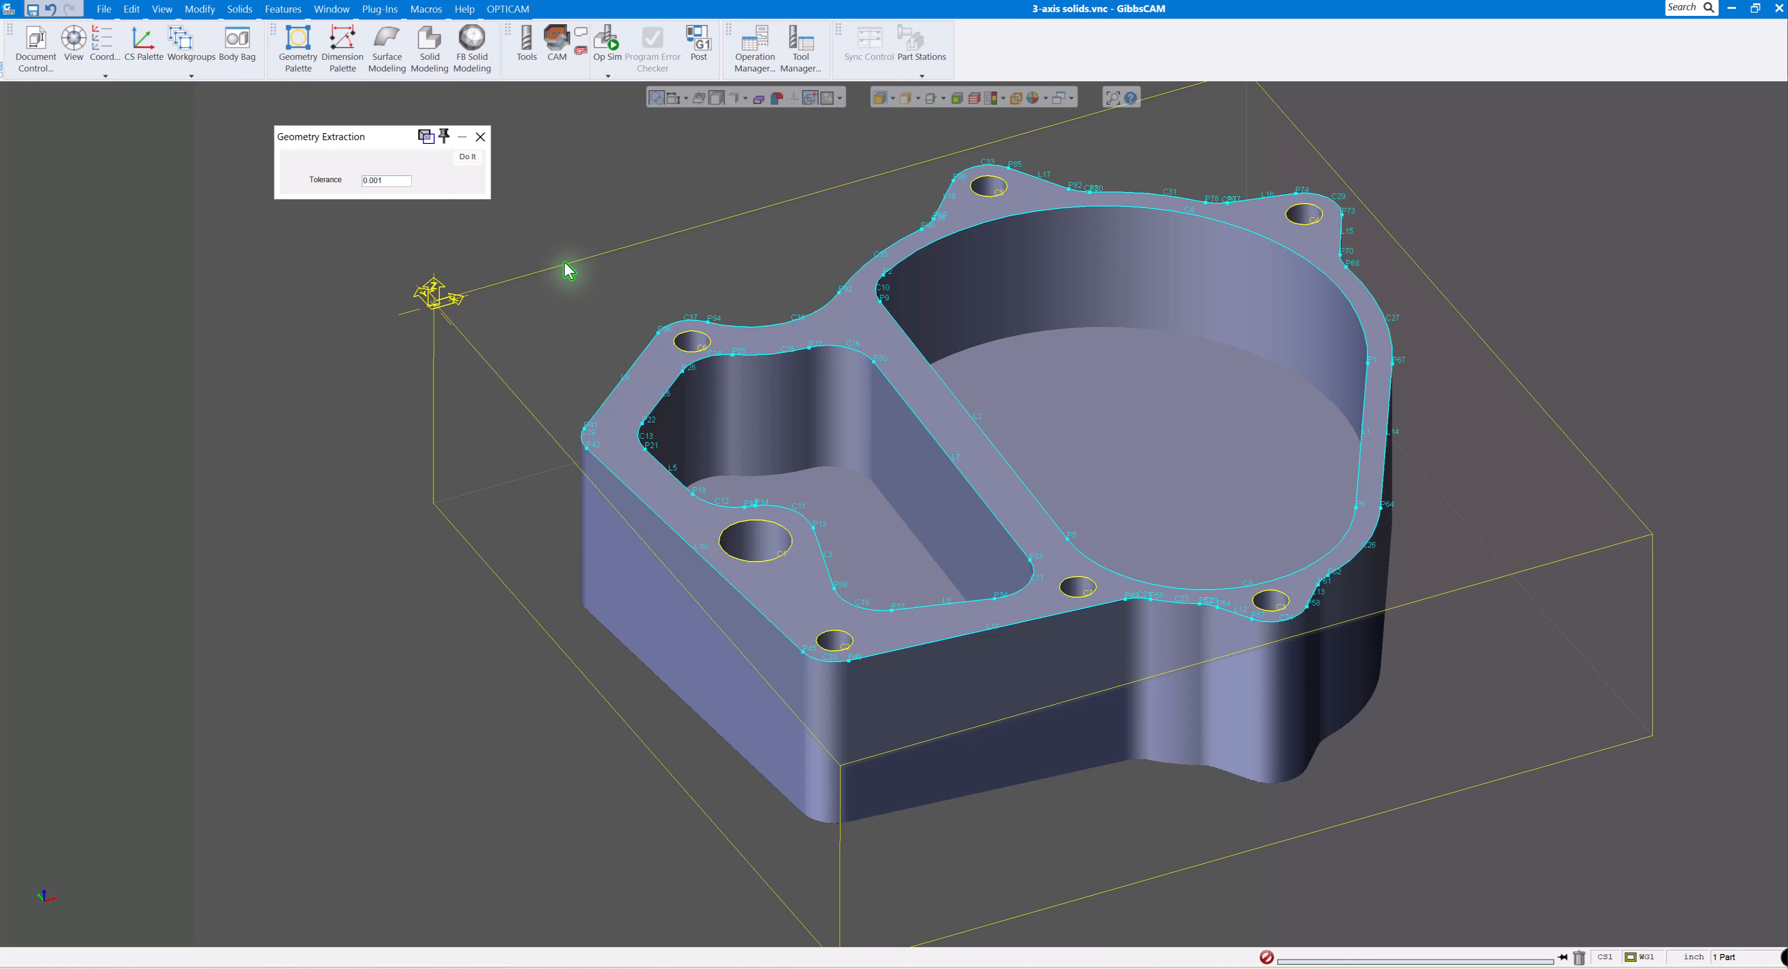
key("ctrl+l")
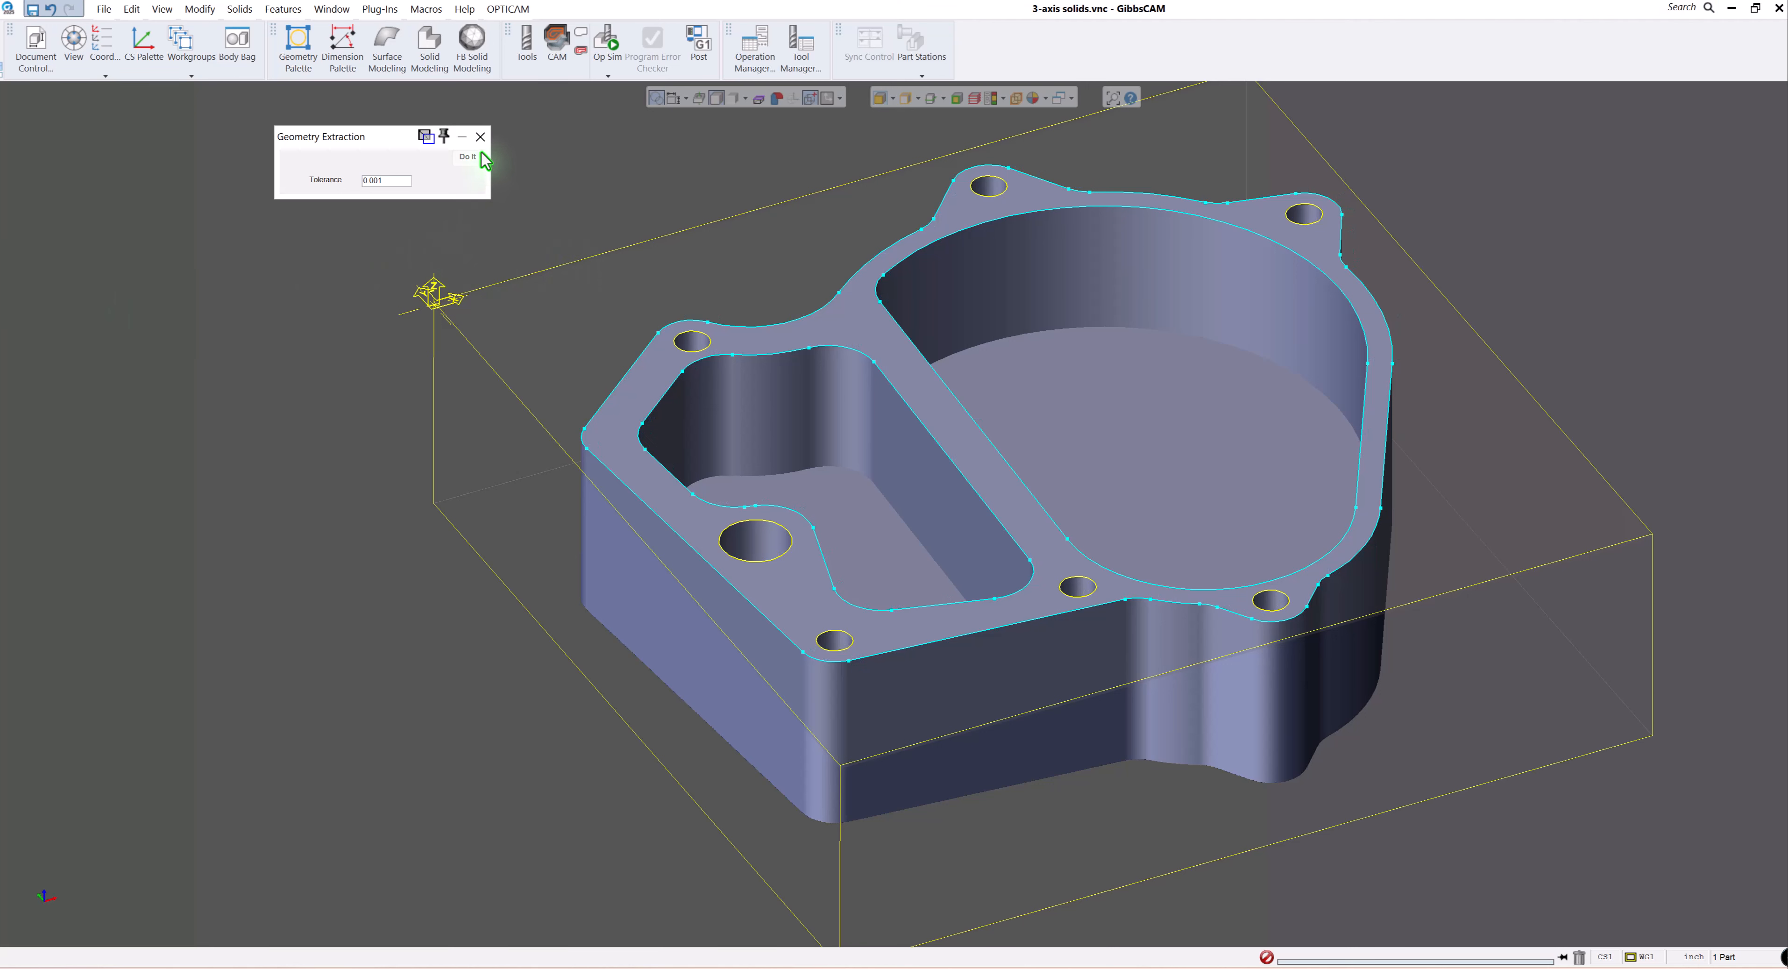
Close the geometry extraction, hide the solid, delete all the extracted geometry, and show the solid again.
left_click(480, 137)
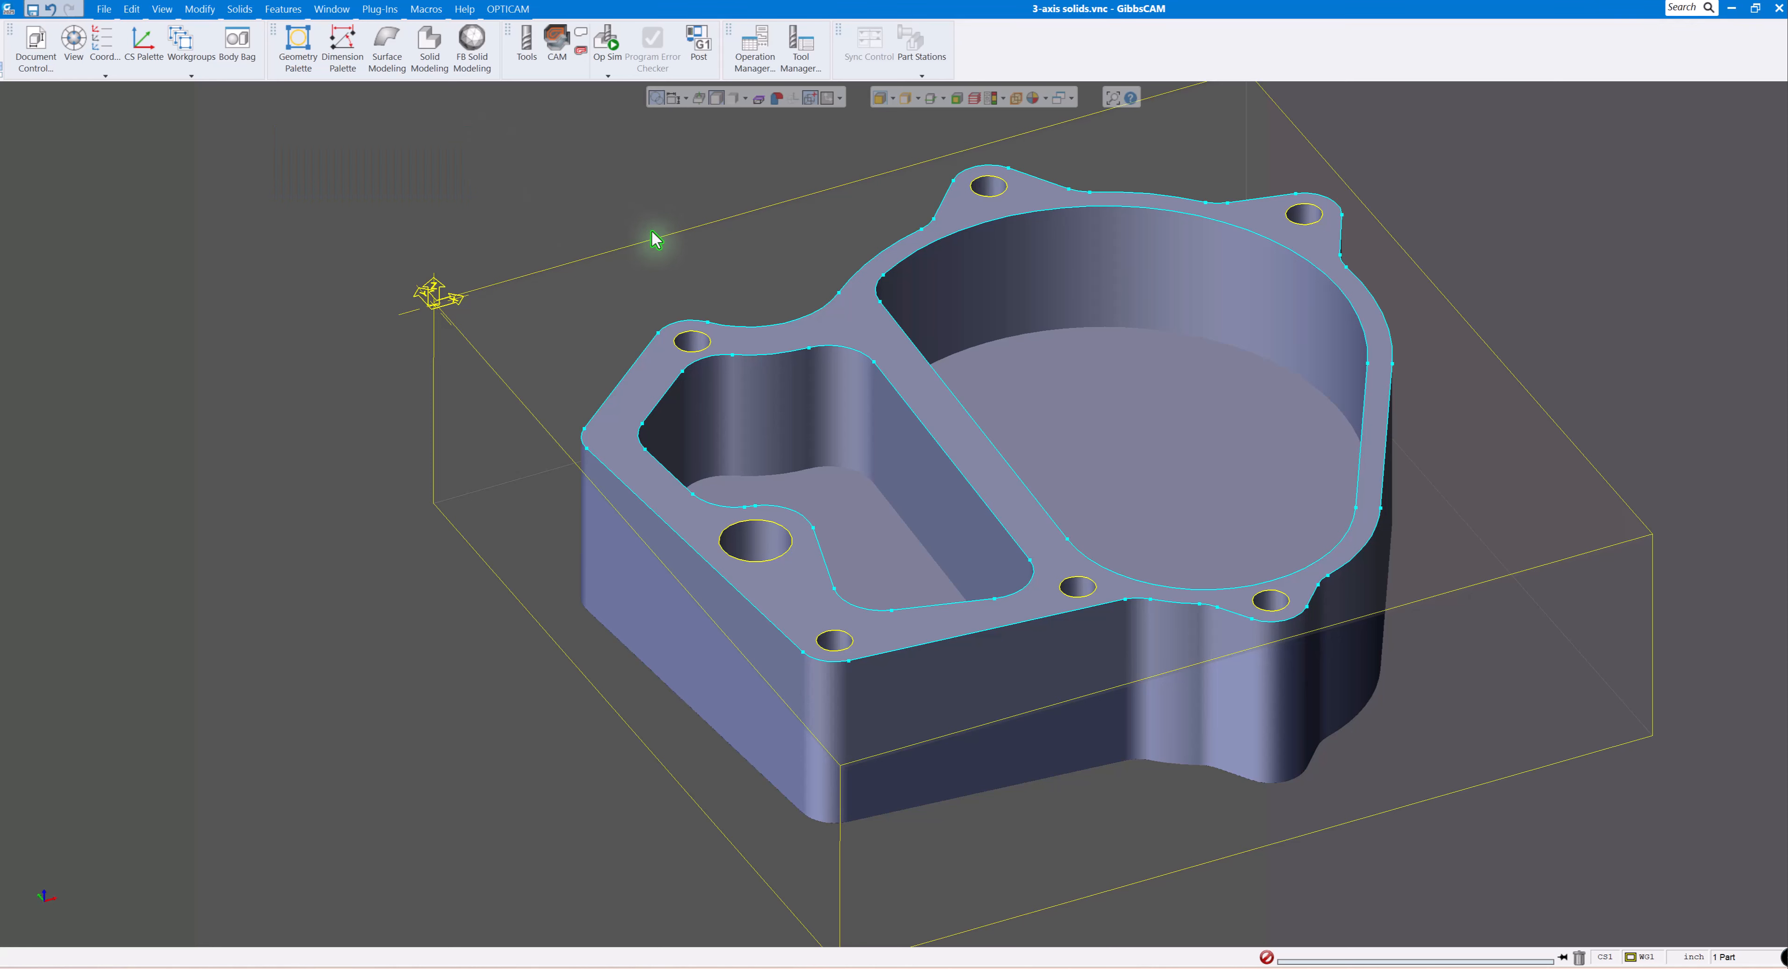
left_click(715, 99)
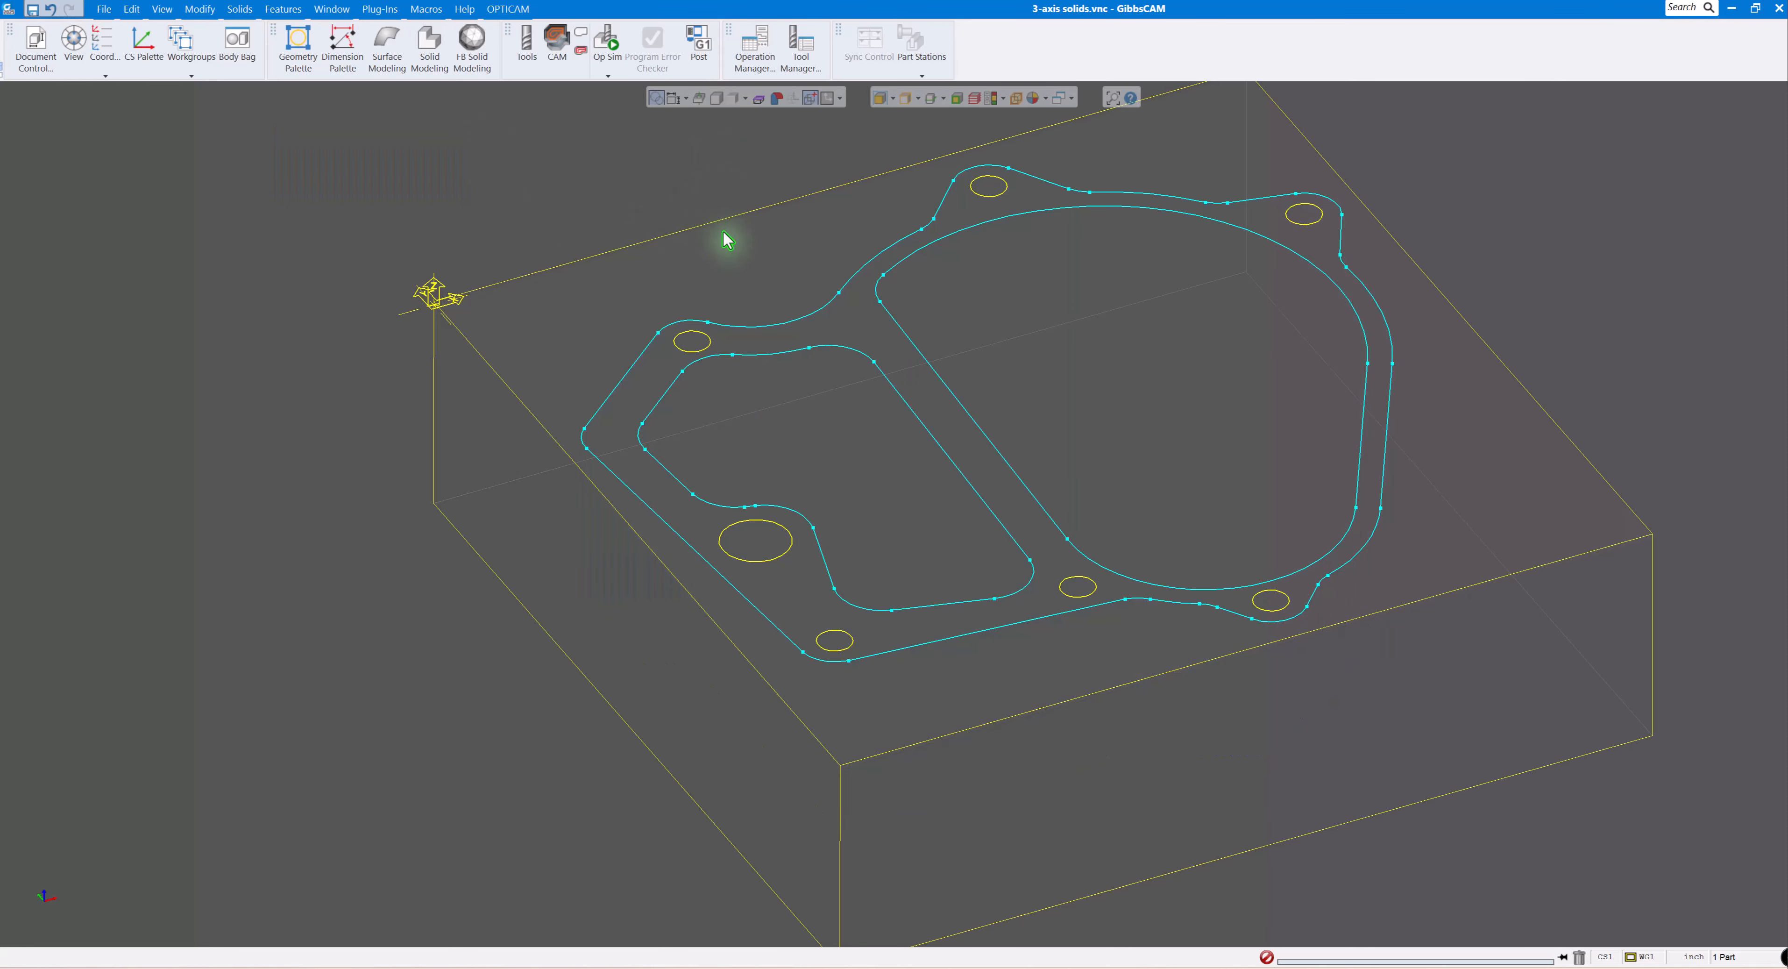
key("ctrl+a")
key("Delete")
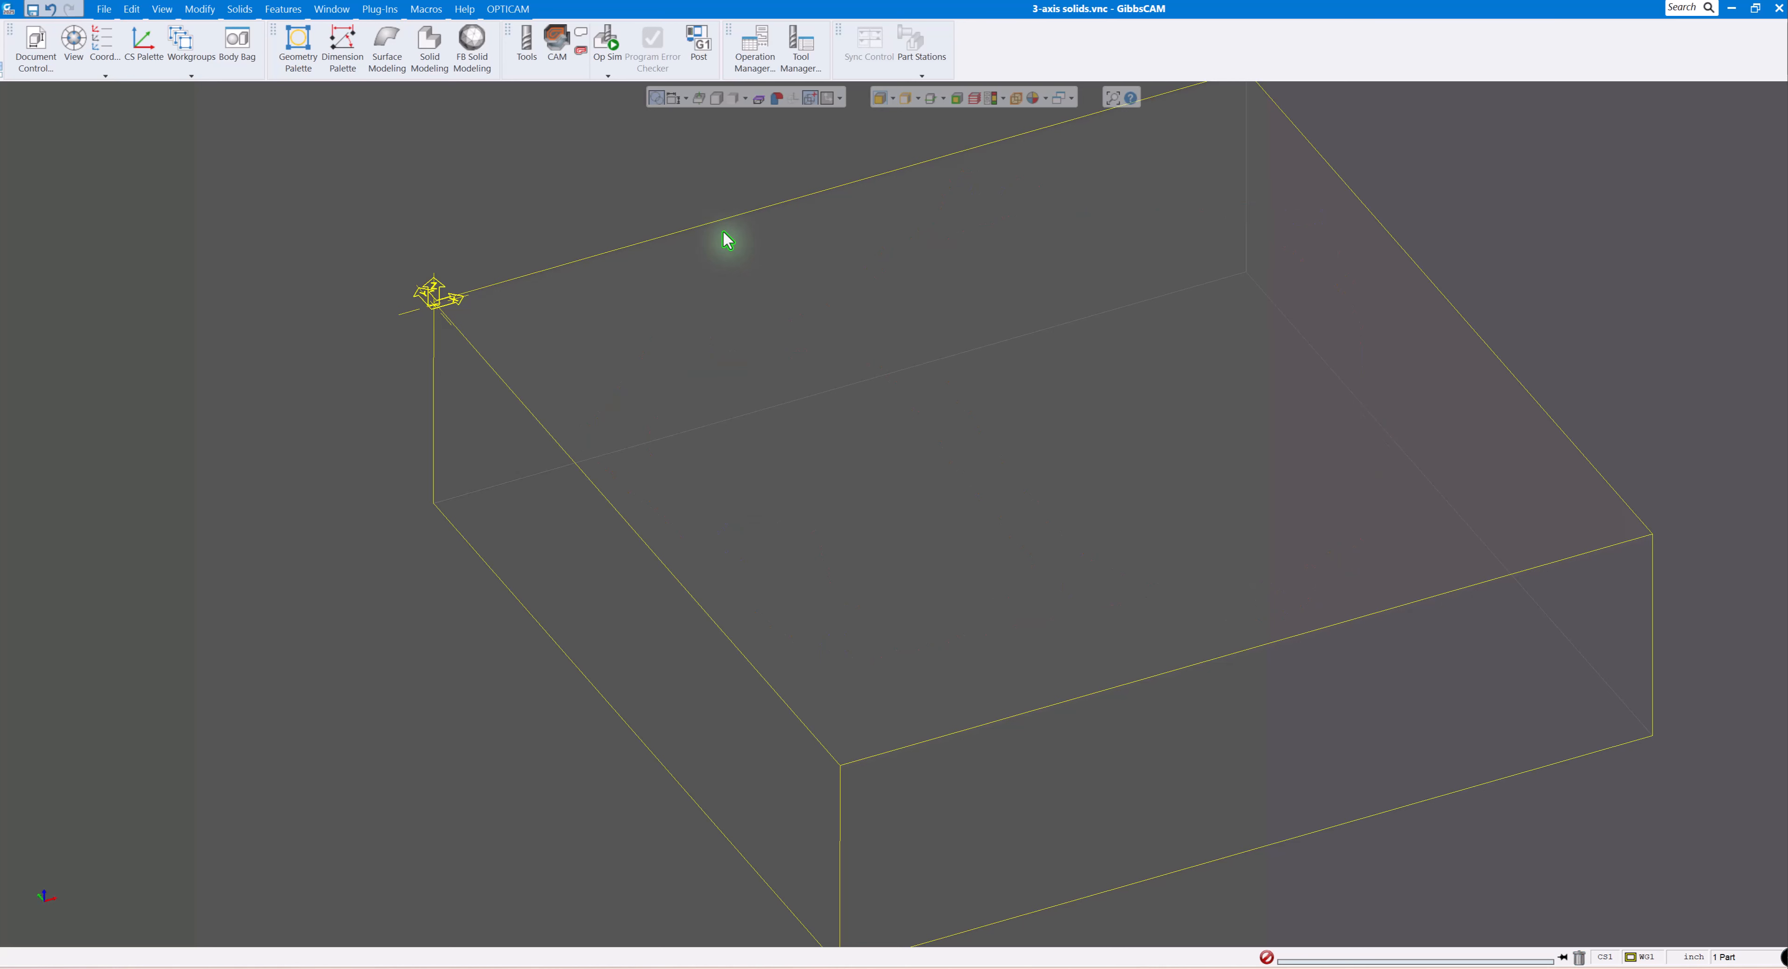
left_click(717, 100)
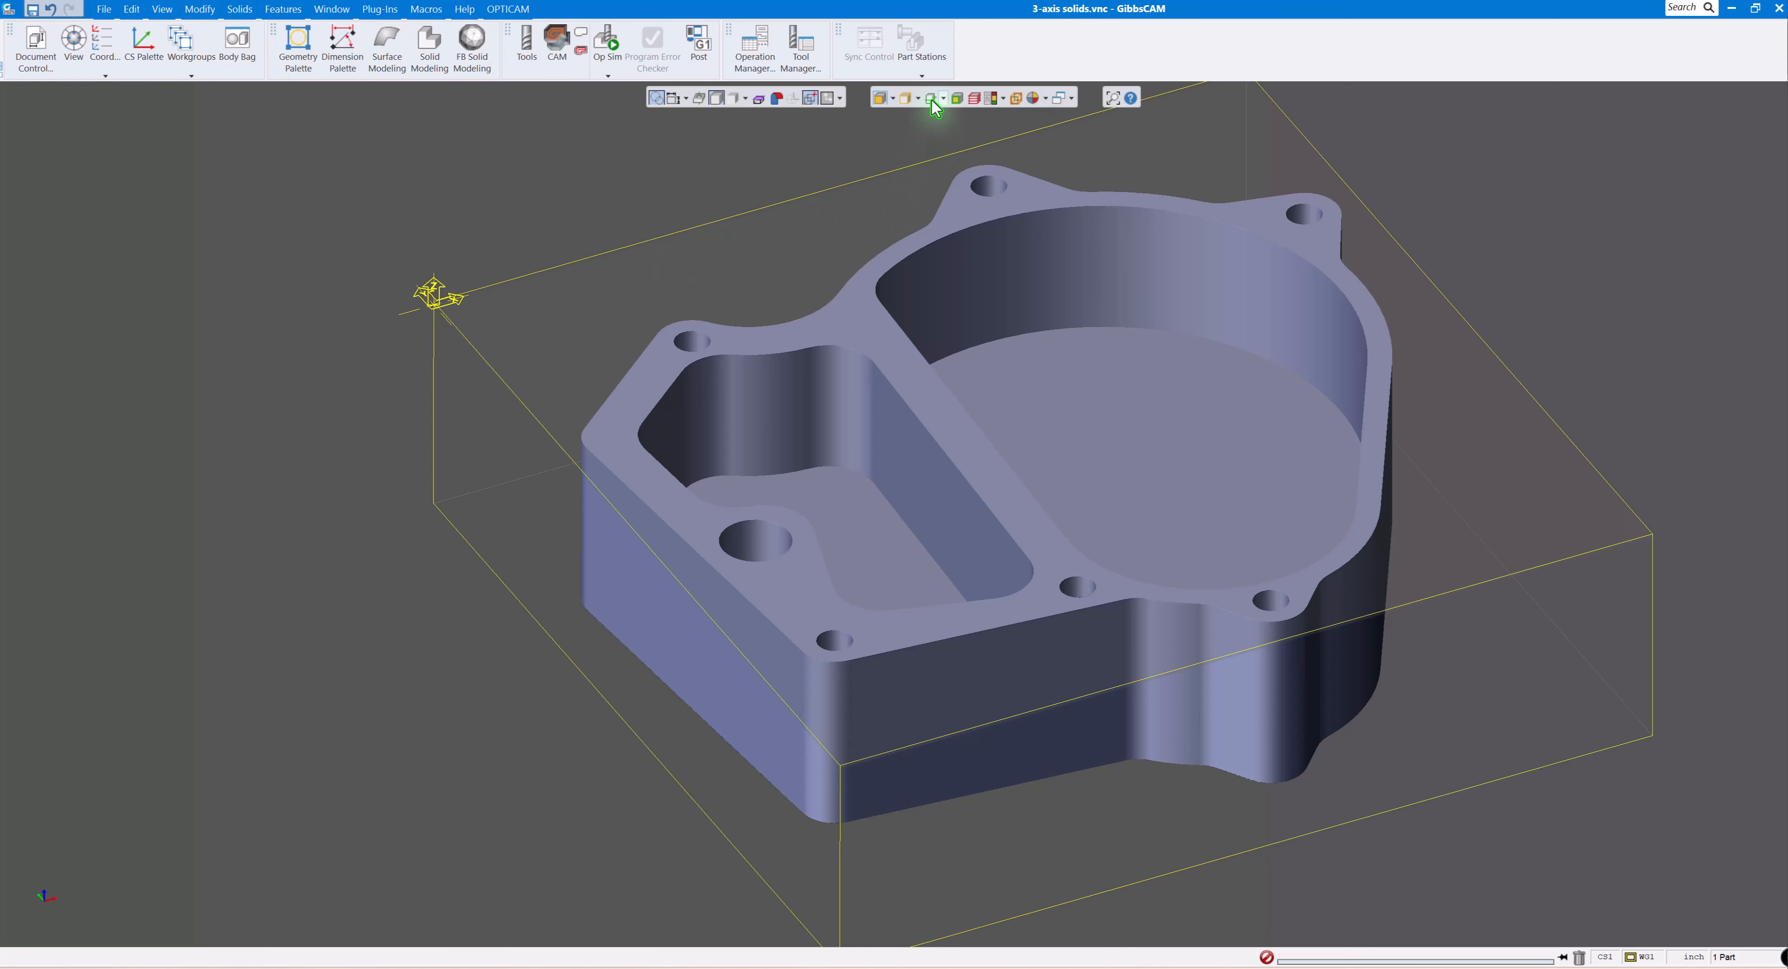
Turn on the profiler and slide its horizontal plane down to cut through the upper part of the solid.
left_click(944, 99)
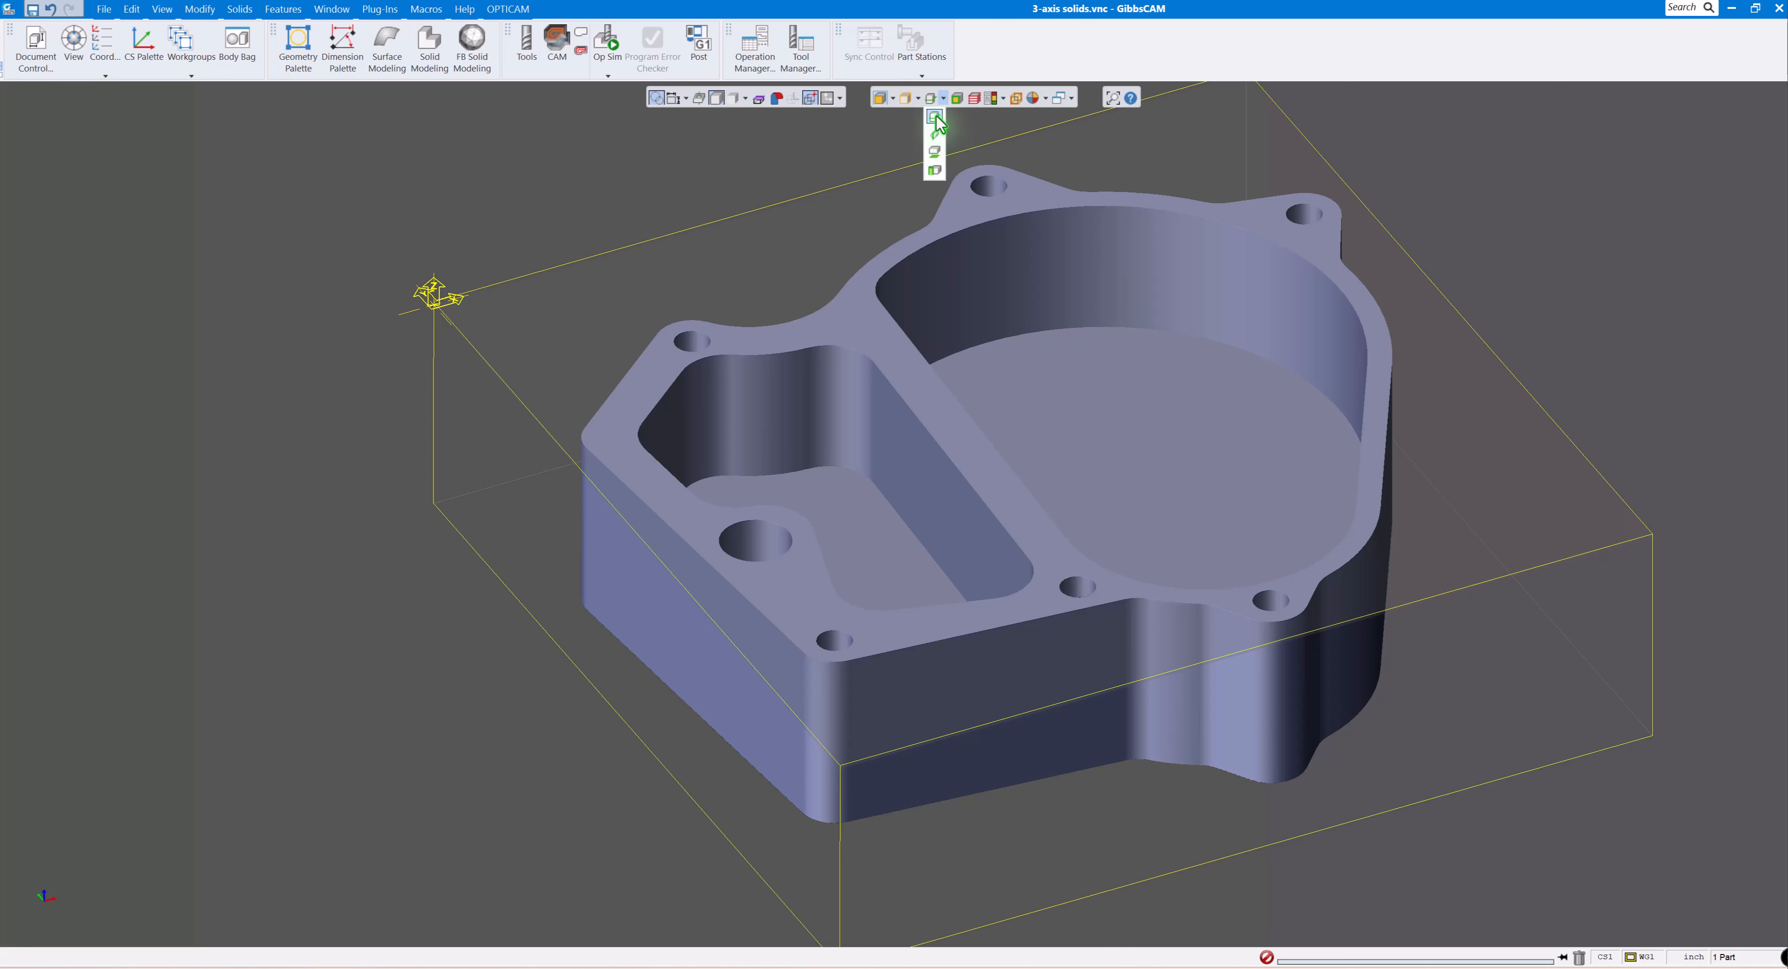
left_click(934, 119)
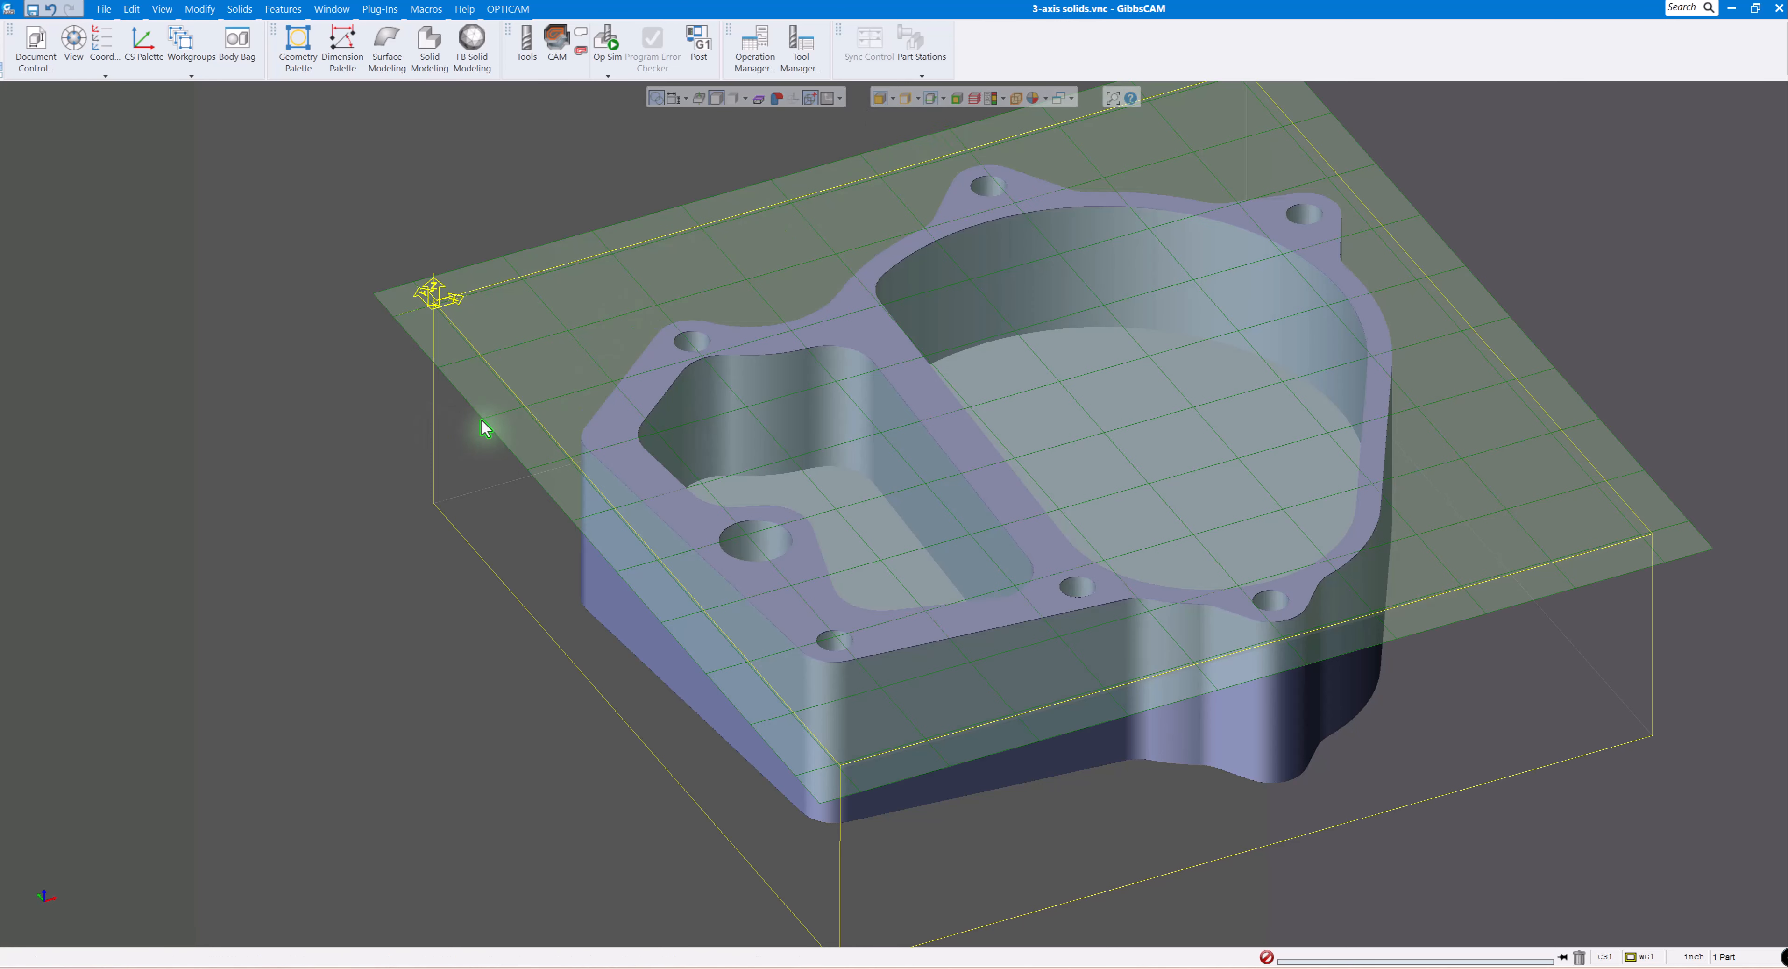
left_click_drag(487, 428, 503, 496)
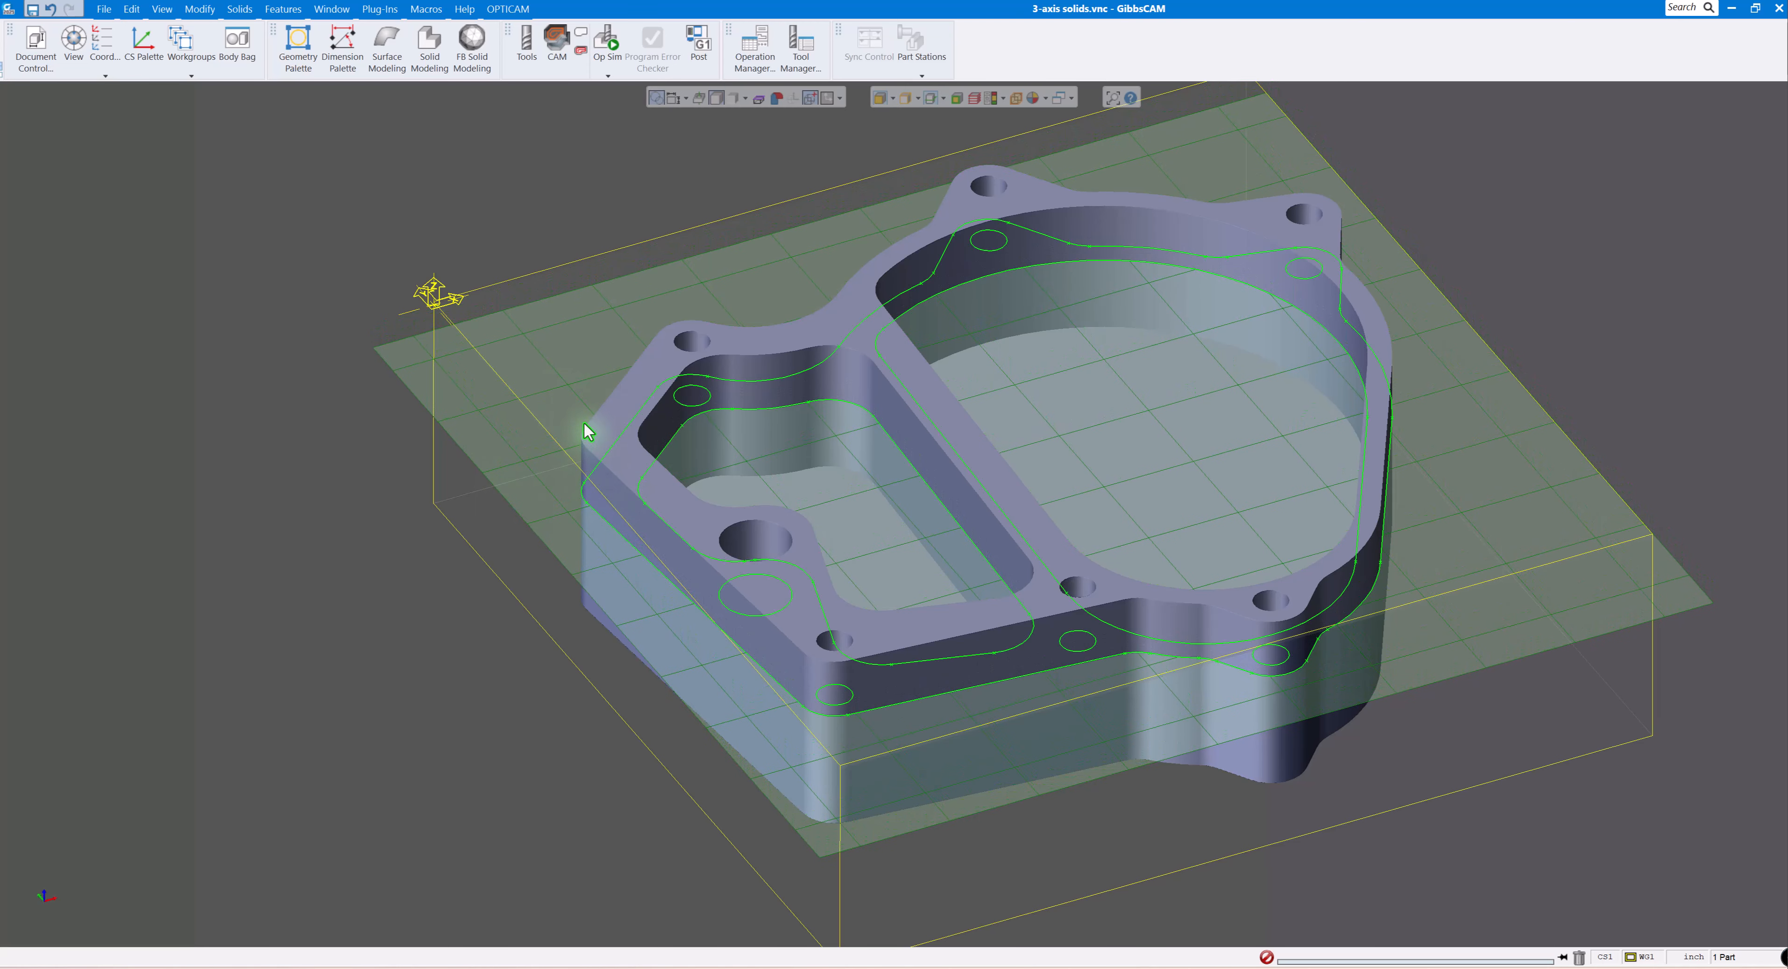
mouse_move(543, 540)
left_mouse_down()
mouse_move(541, 495)
mouse_move(542, 531)
mouse_move(541, 511)
left_mouse_up()
Set the profiler depth to -0.5, select the outer profile, and clear the selection.
right_click(542, 511)
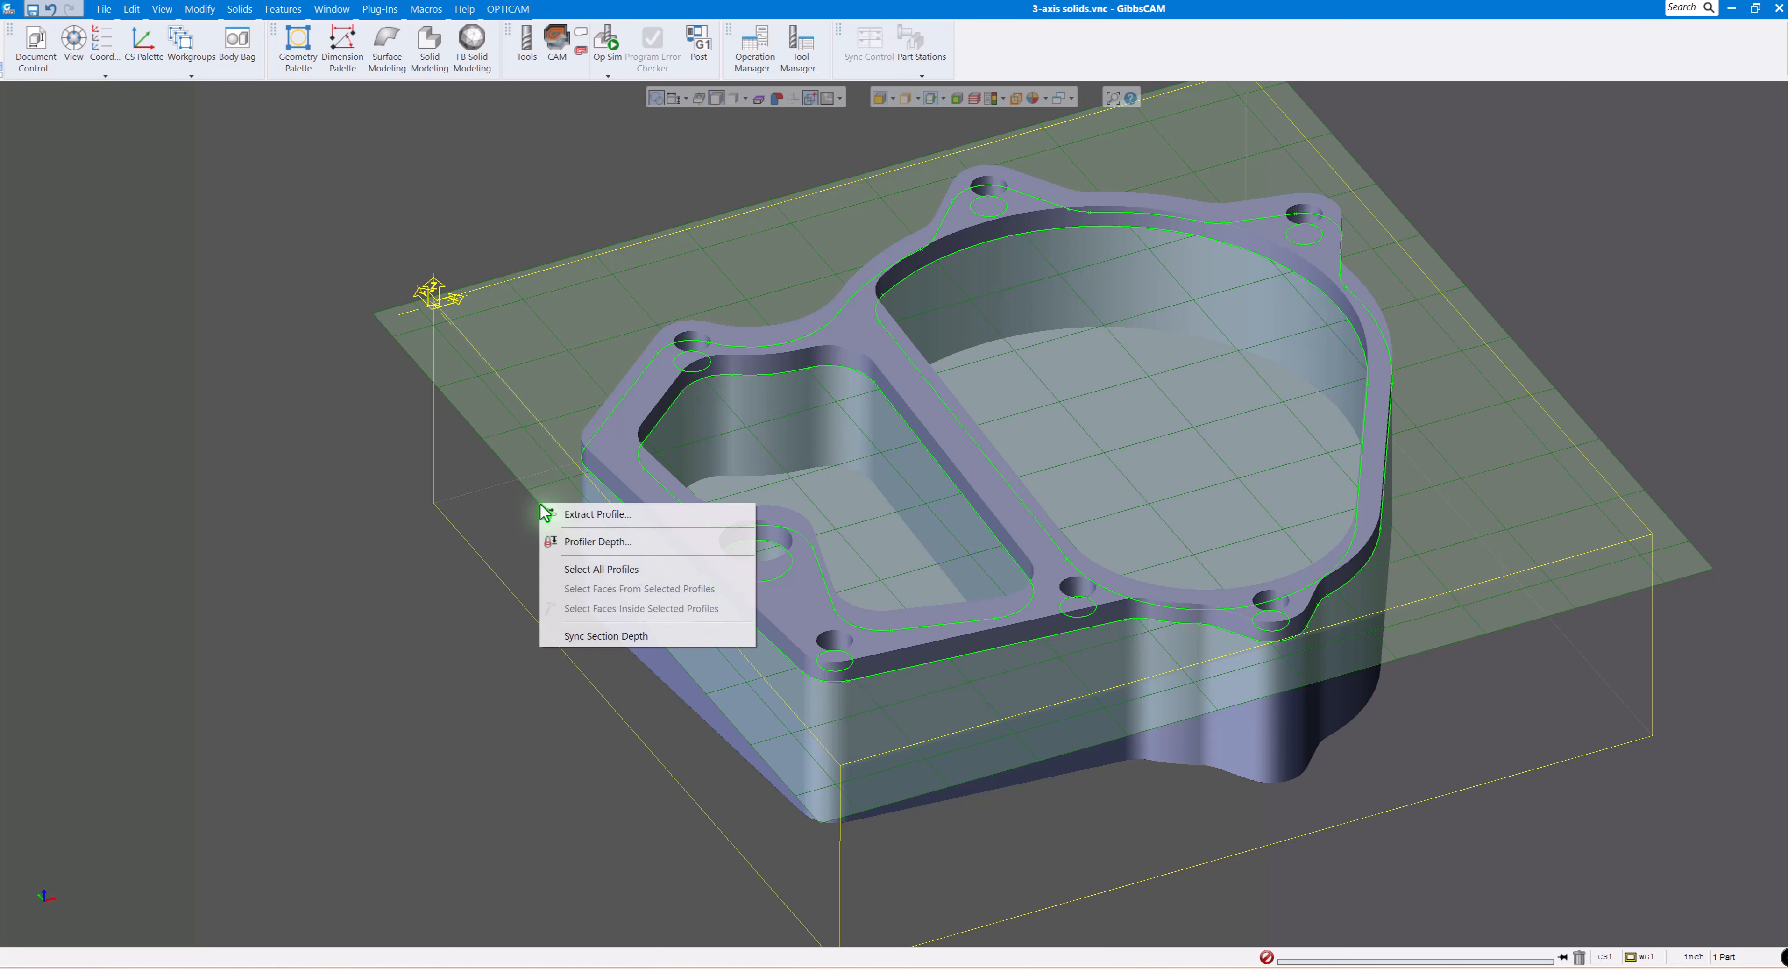
left_click(576, 542)
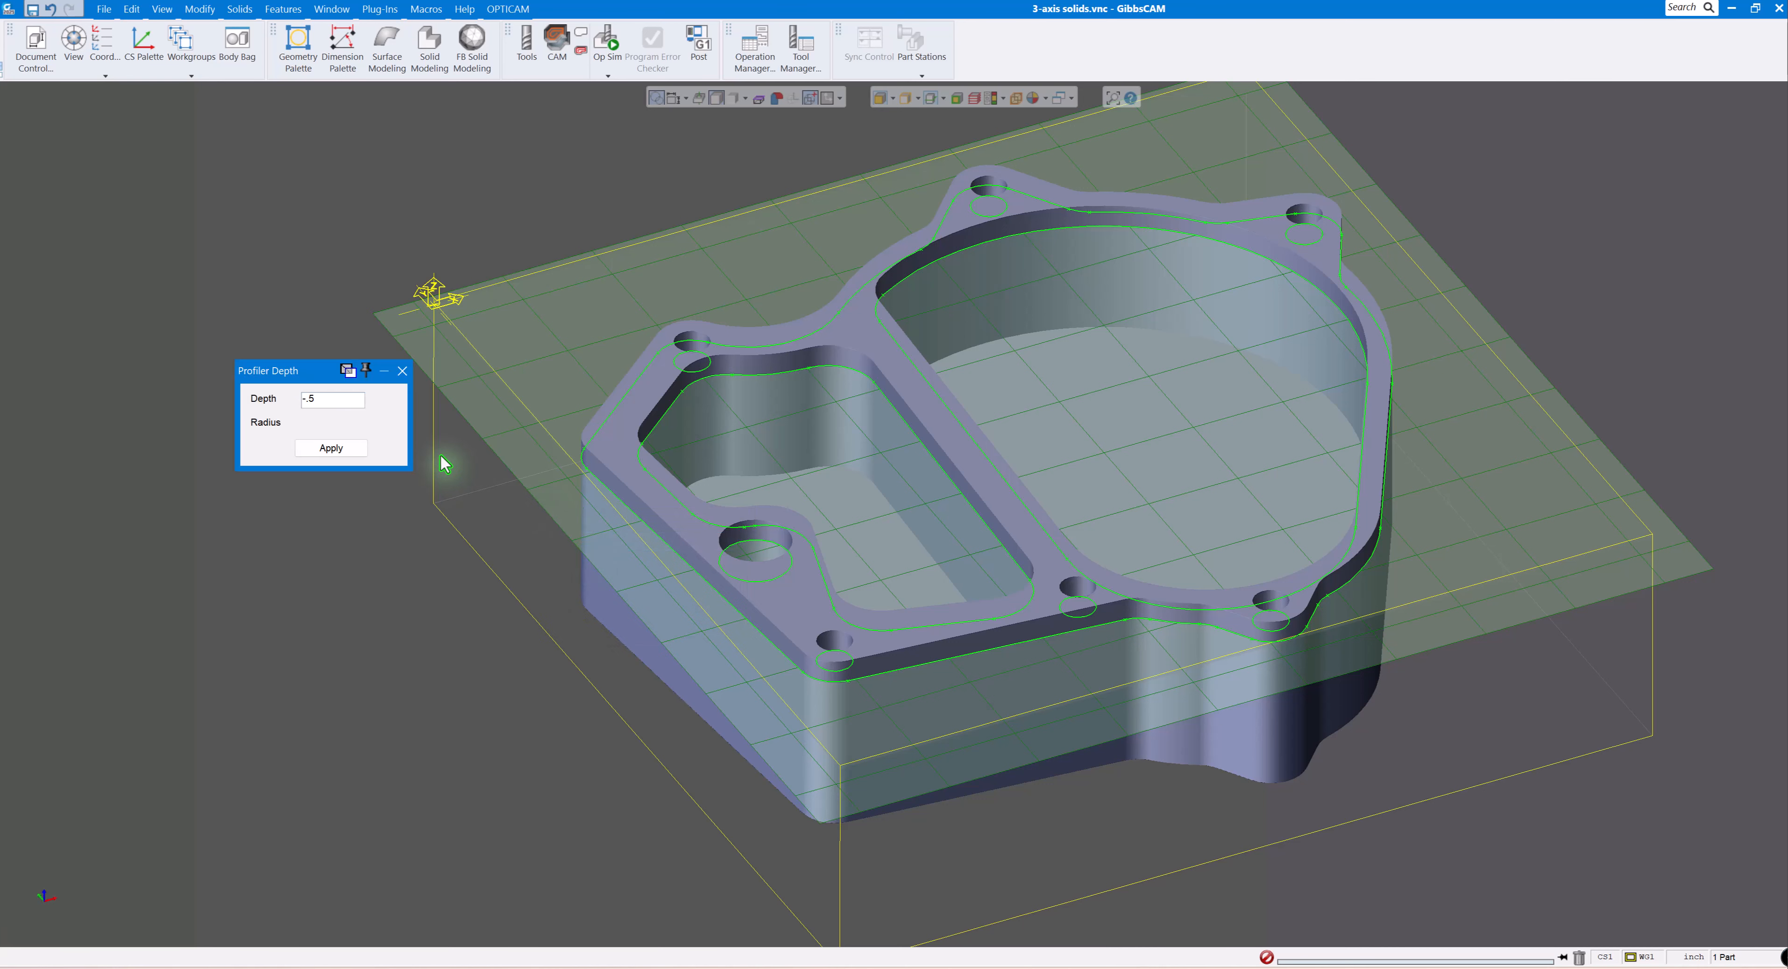
key("Return")
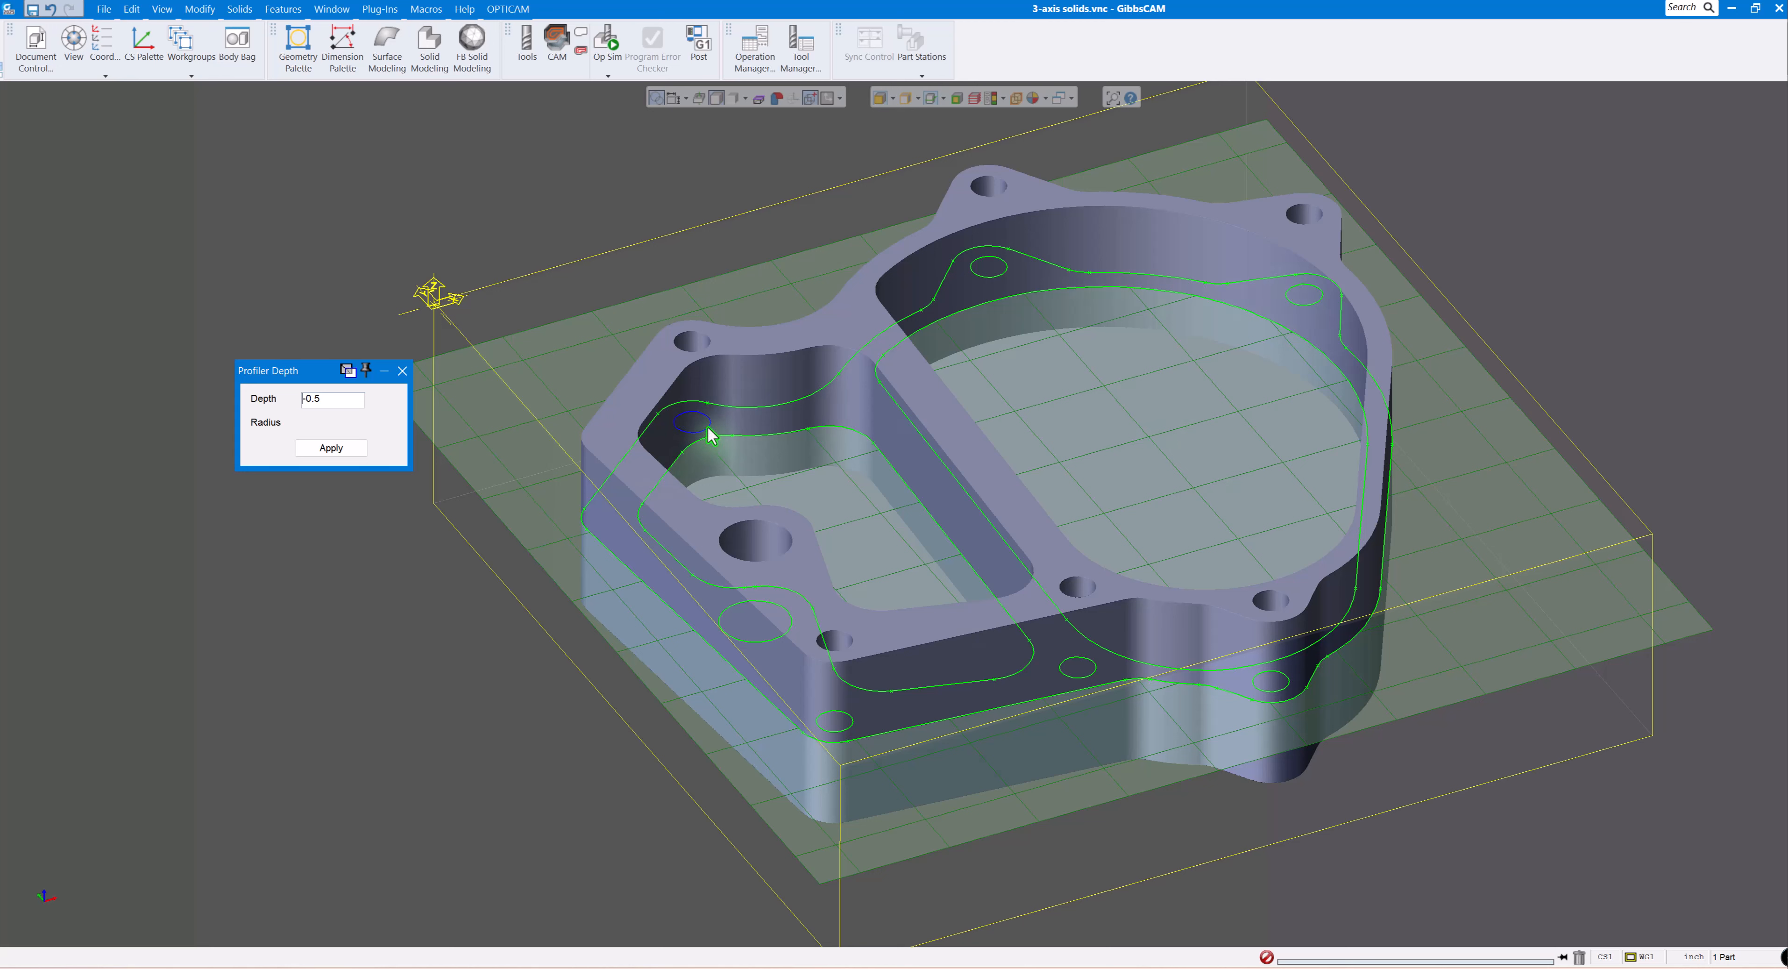
left_click(738, 409)
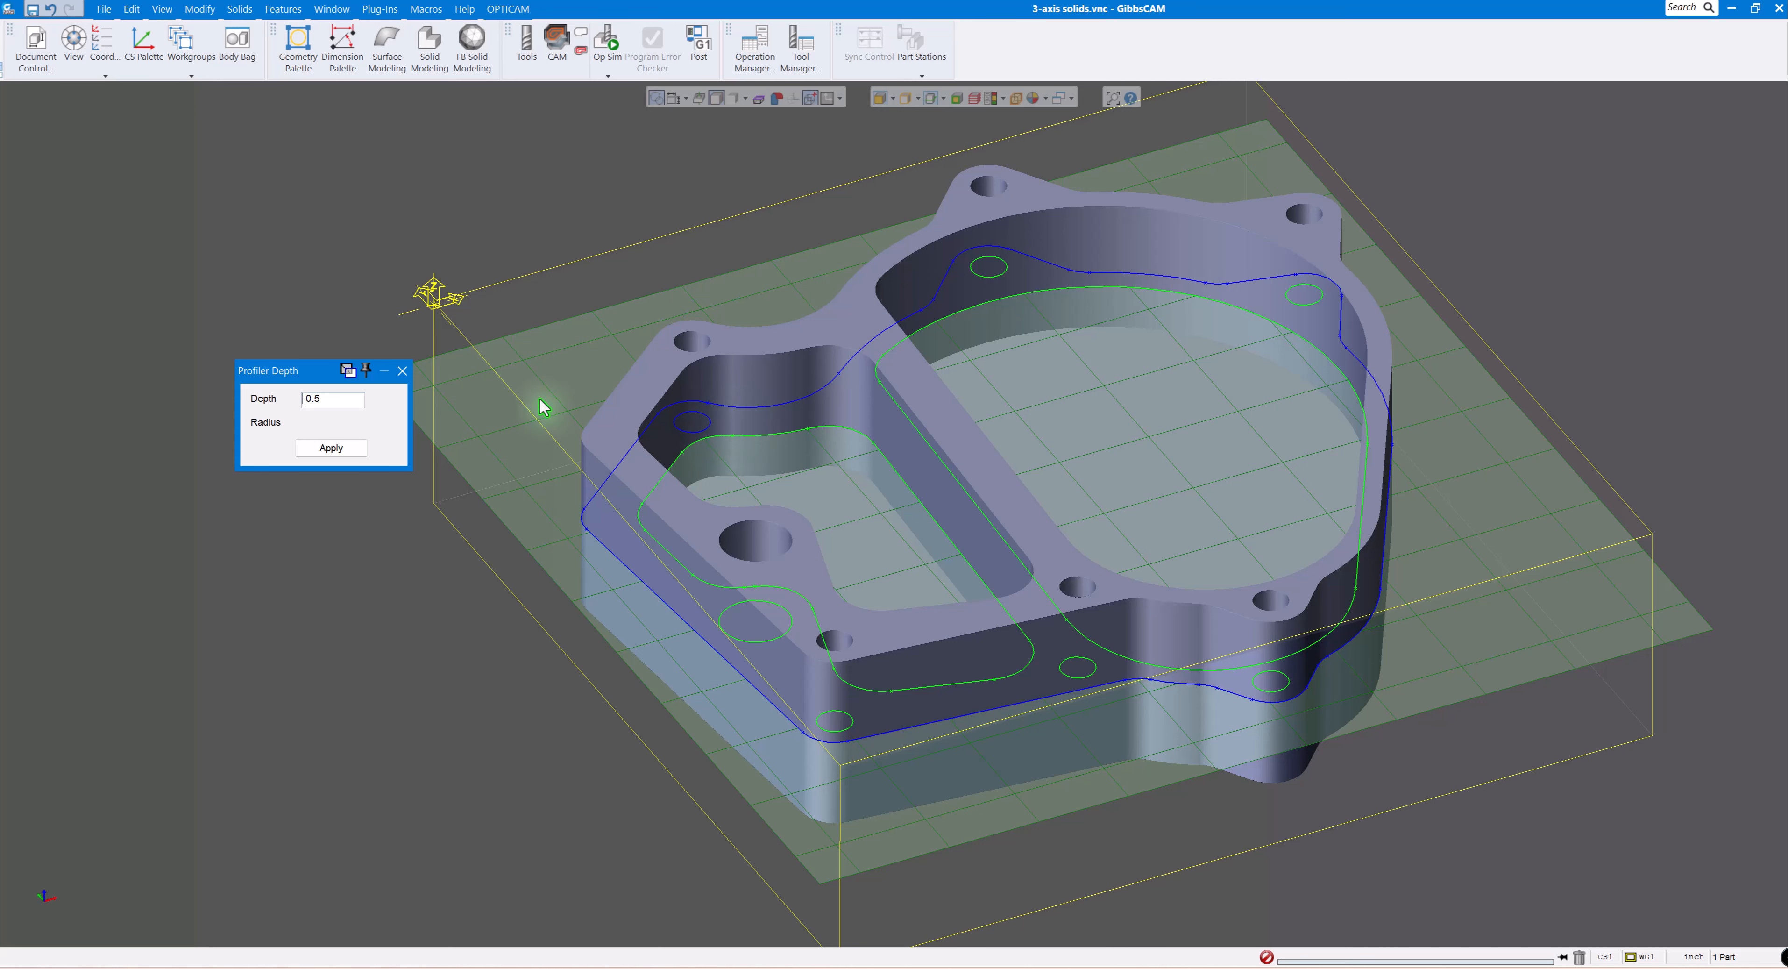
left_click(399, 371)
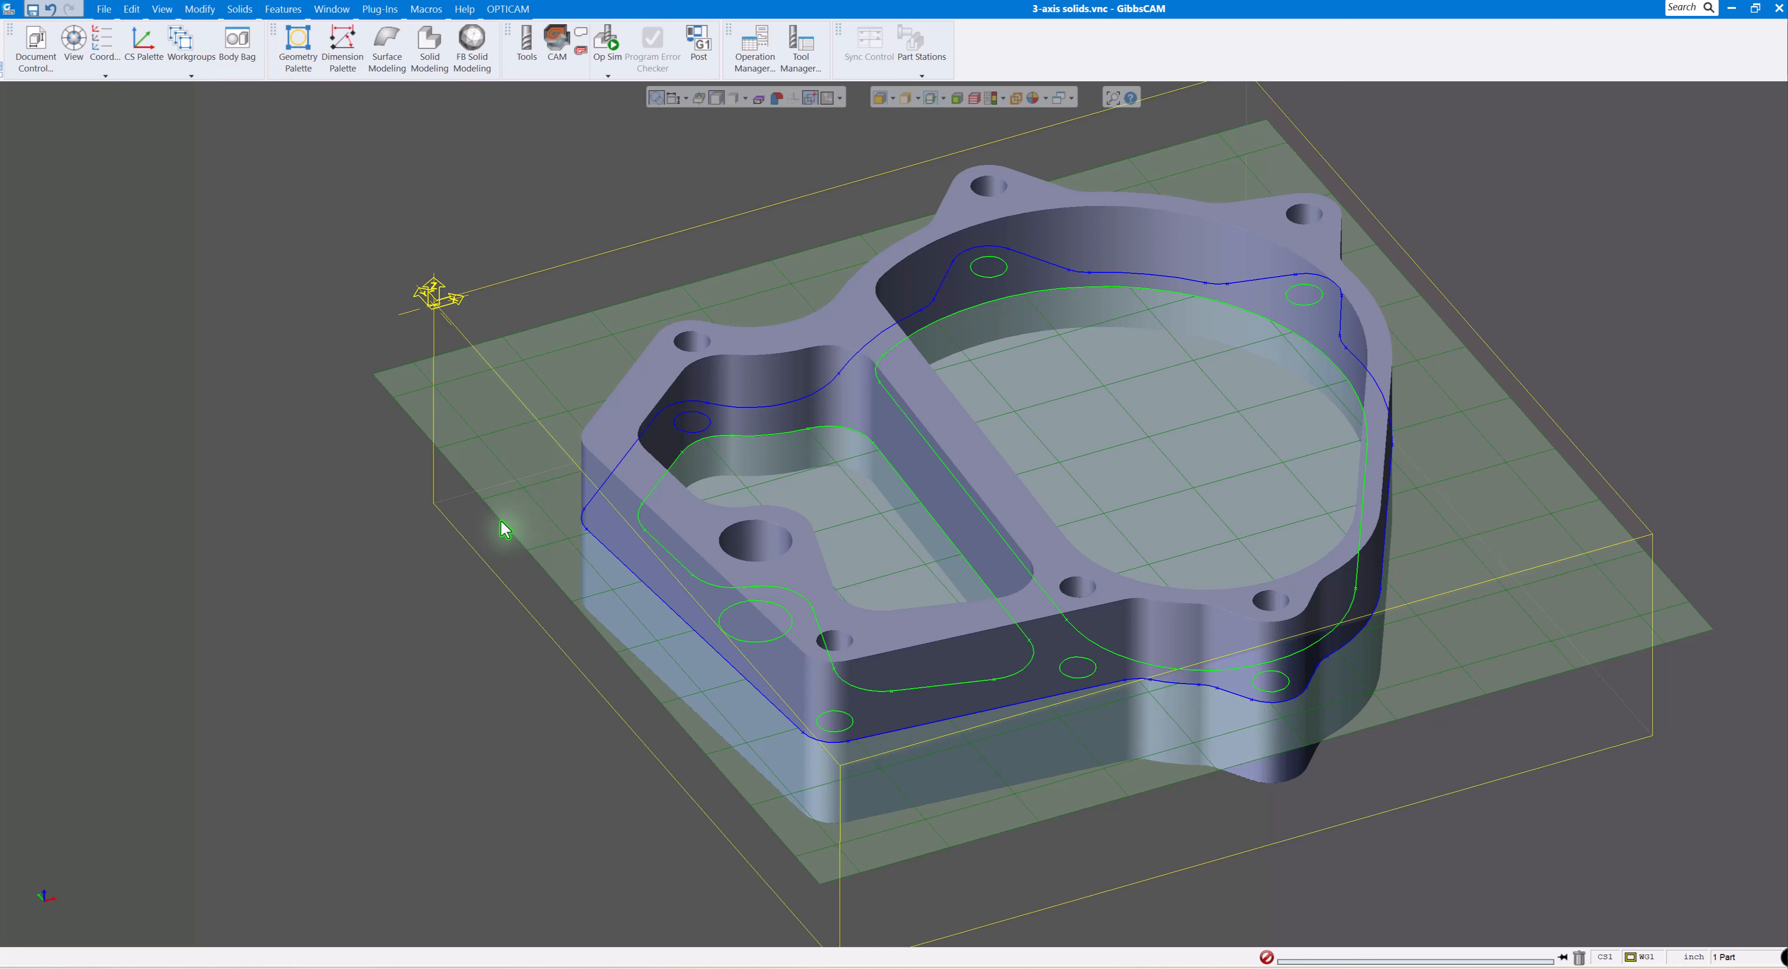
left_click(458, 533)
Select all the profiles on the profiler plane and deselect them again.
right_click(501, 526)
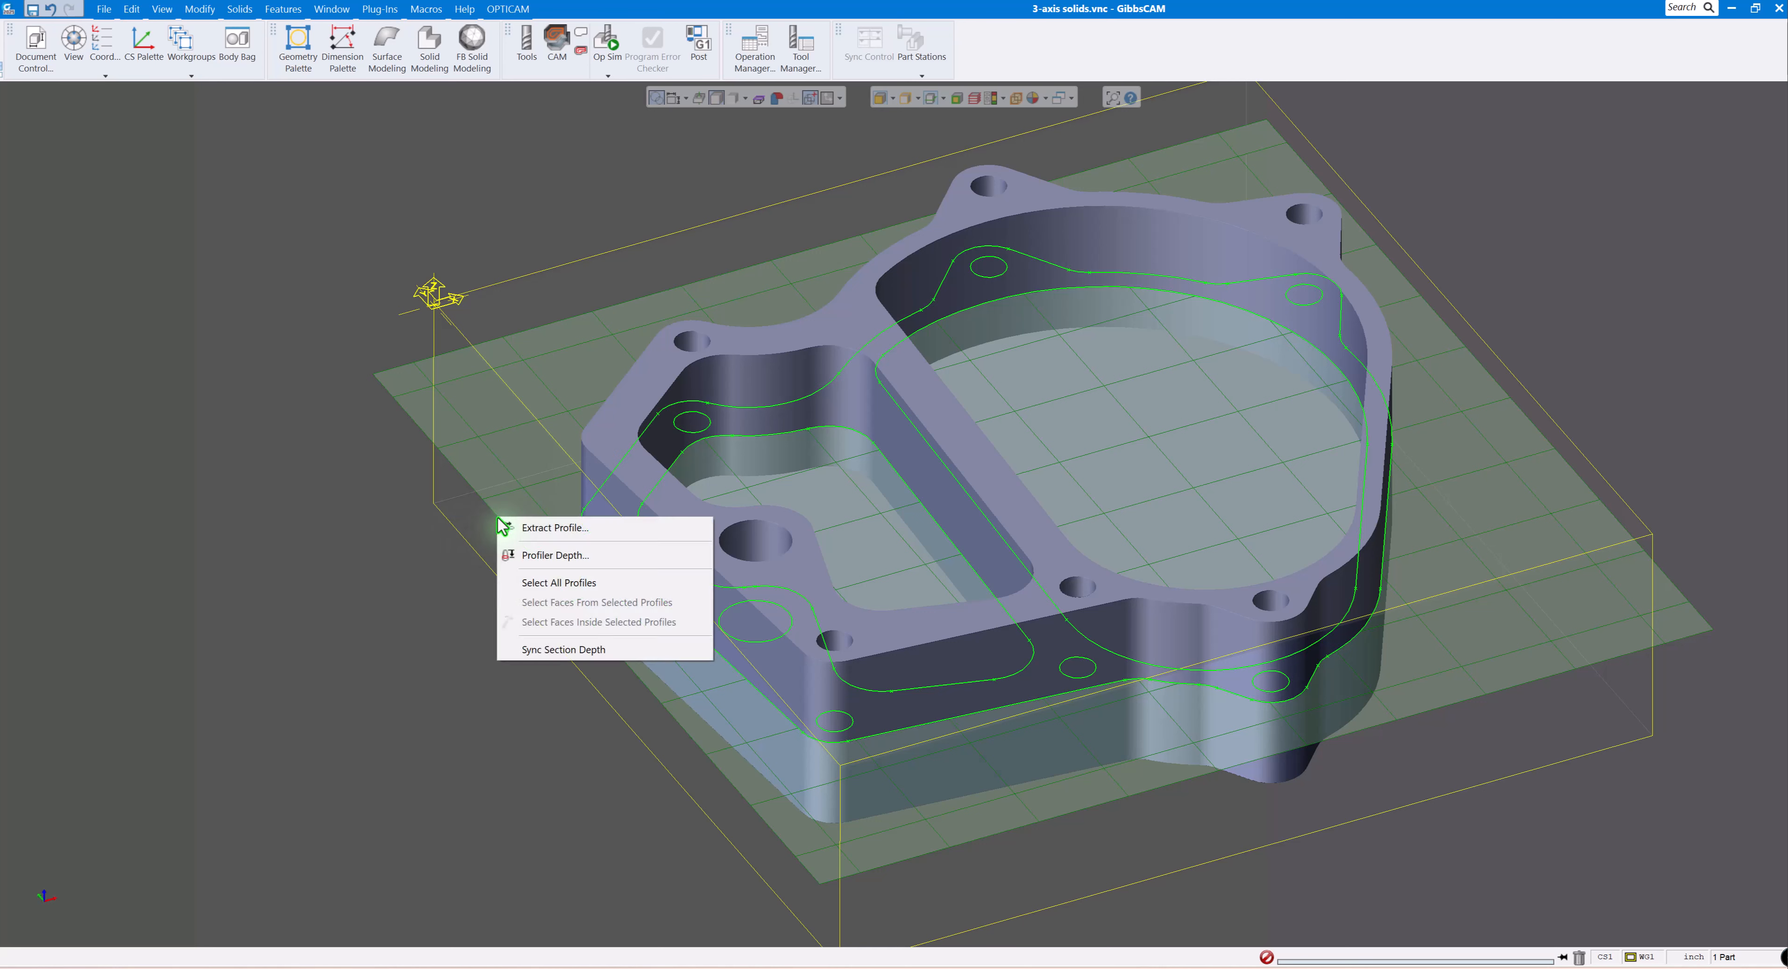
left_click(565, 586)
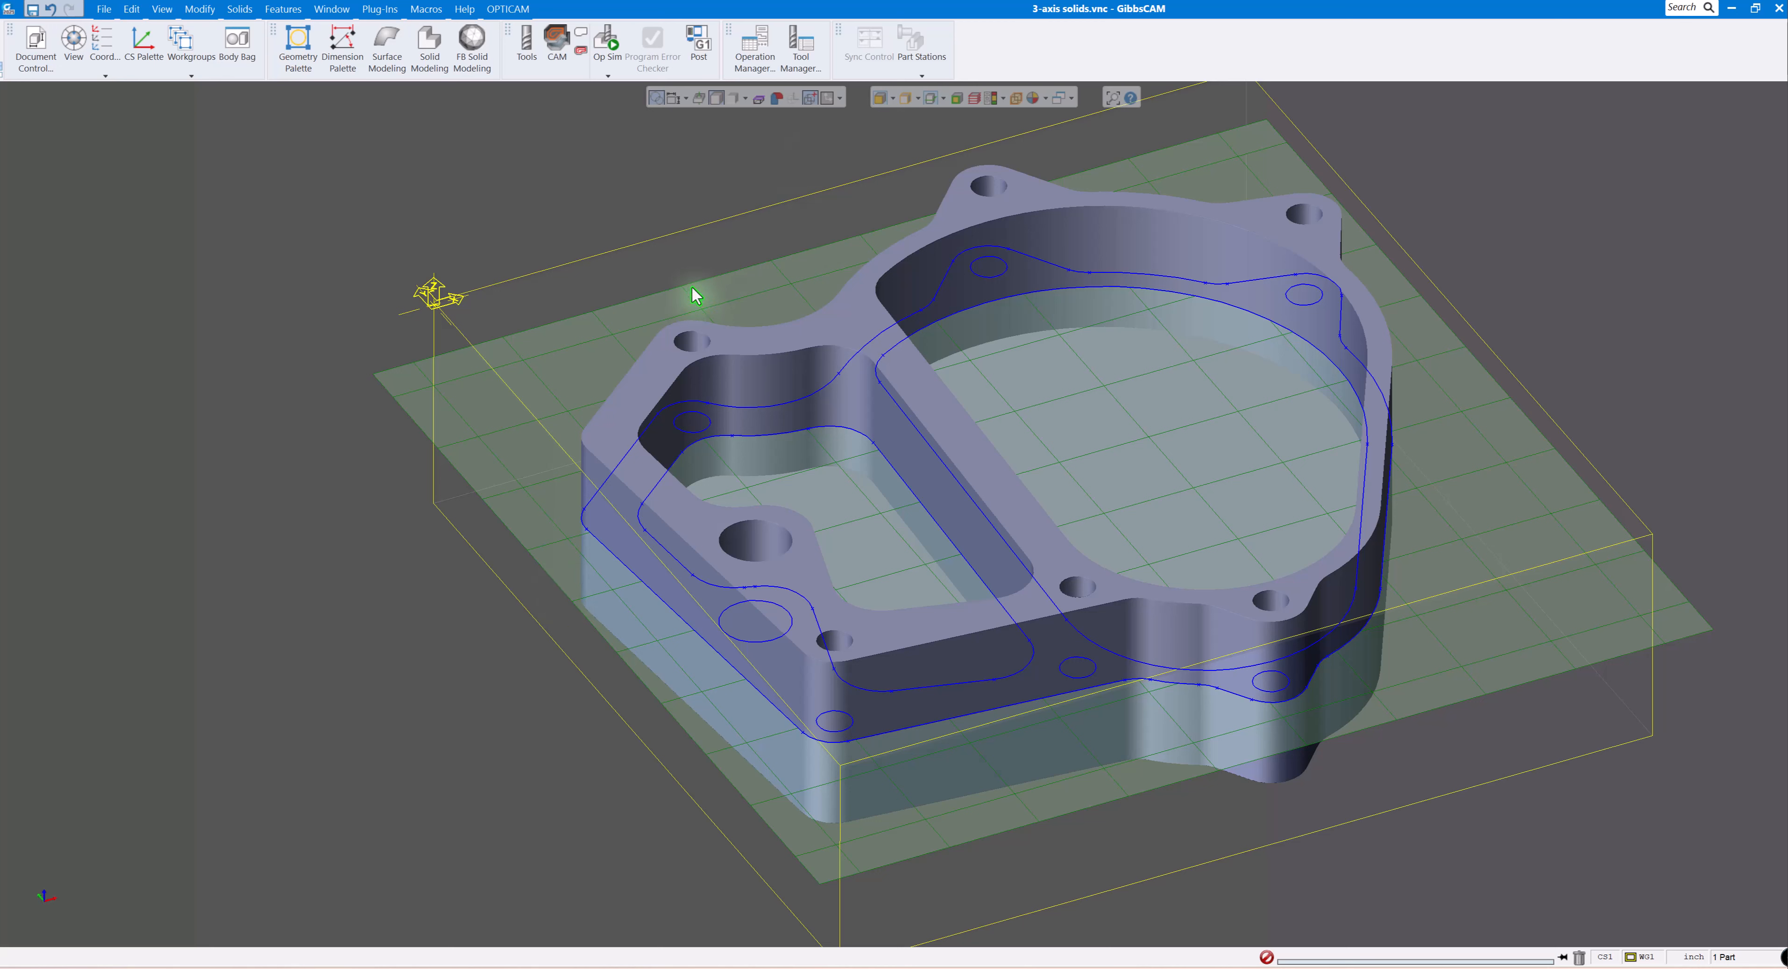
left_click(701, 265)
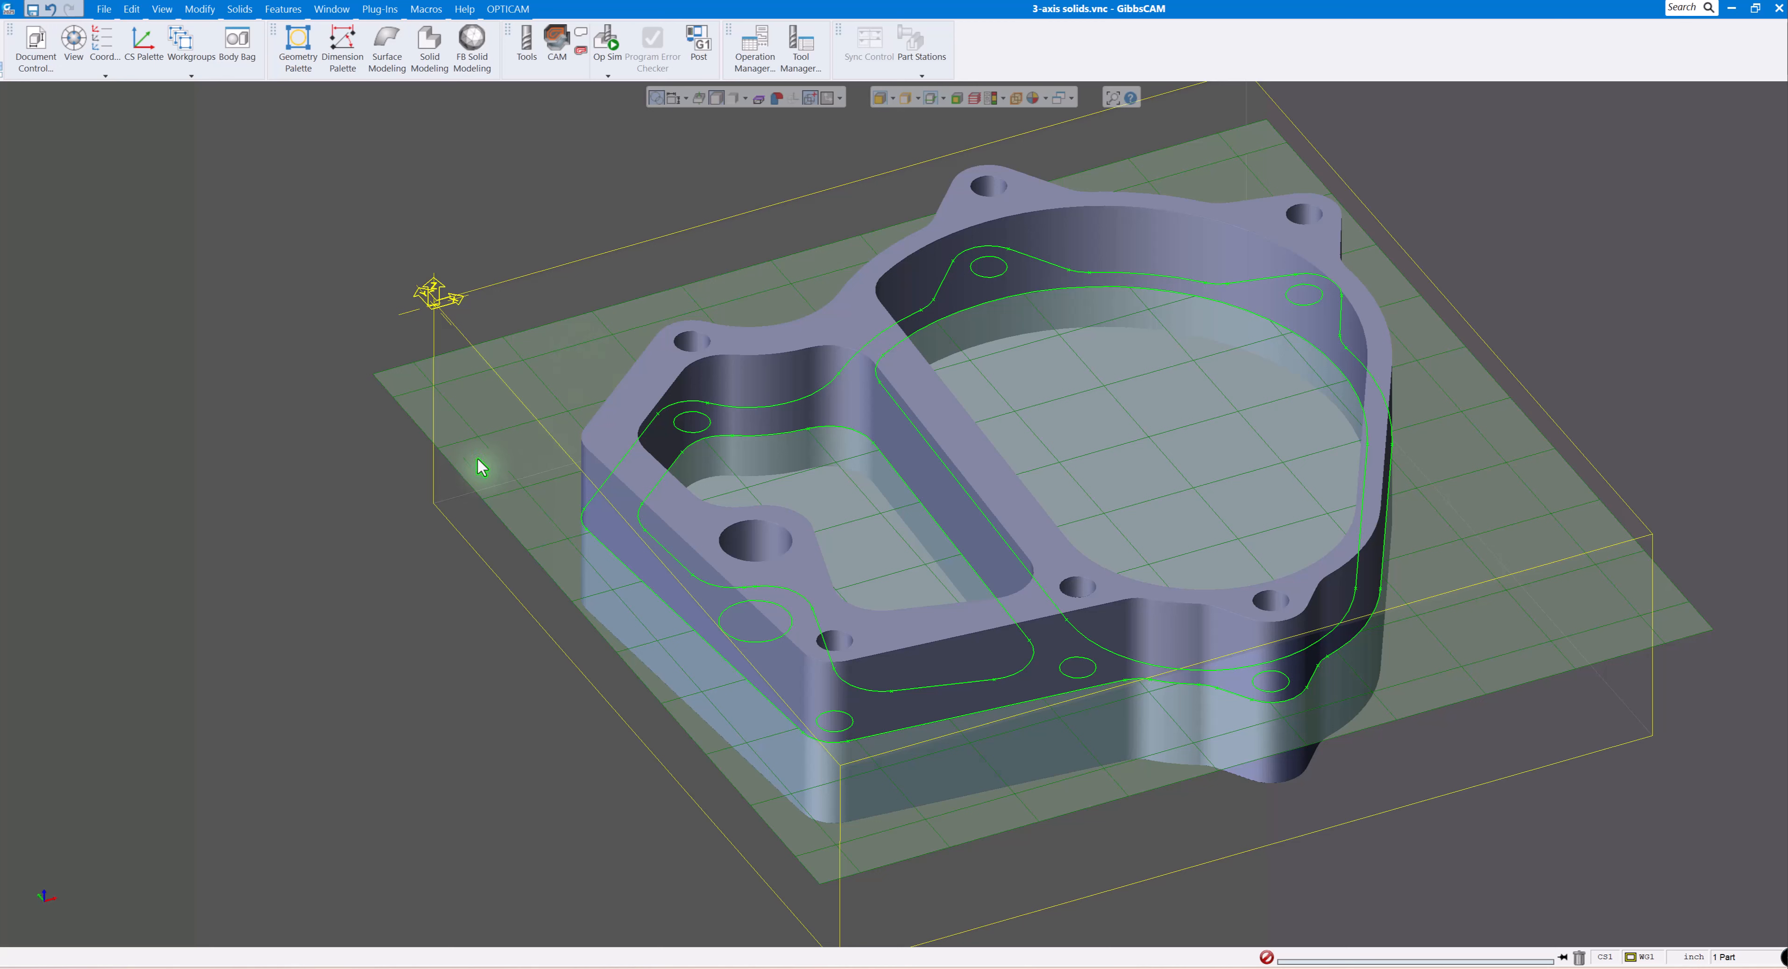
Set the profiler depth to -0.00001 and select the part's outer profile.
right_click(463, 474)
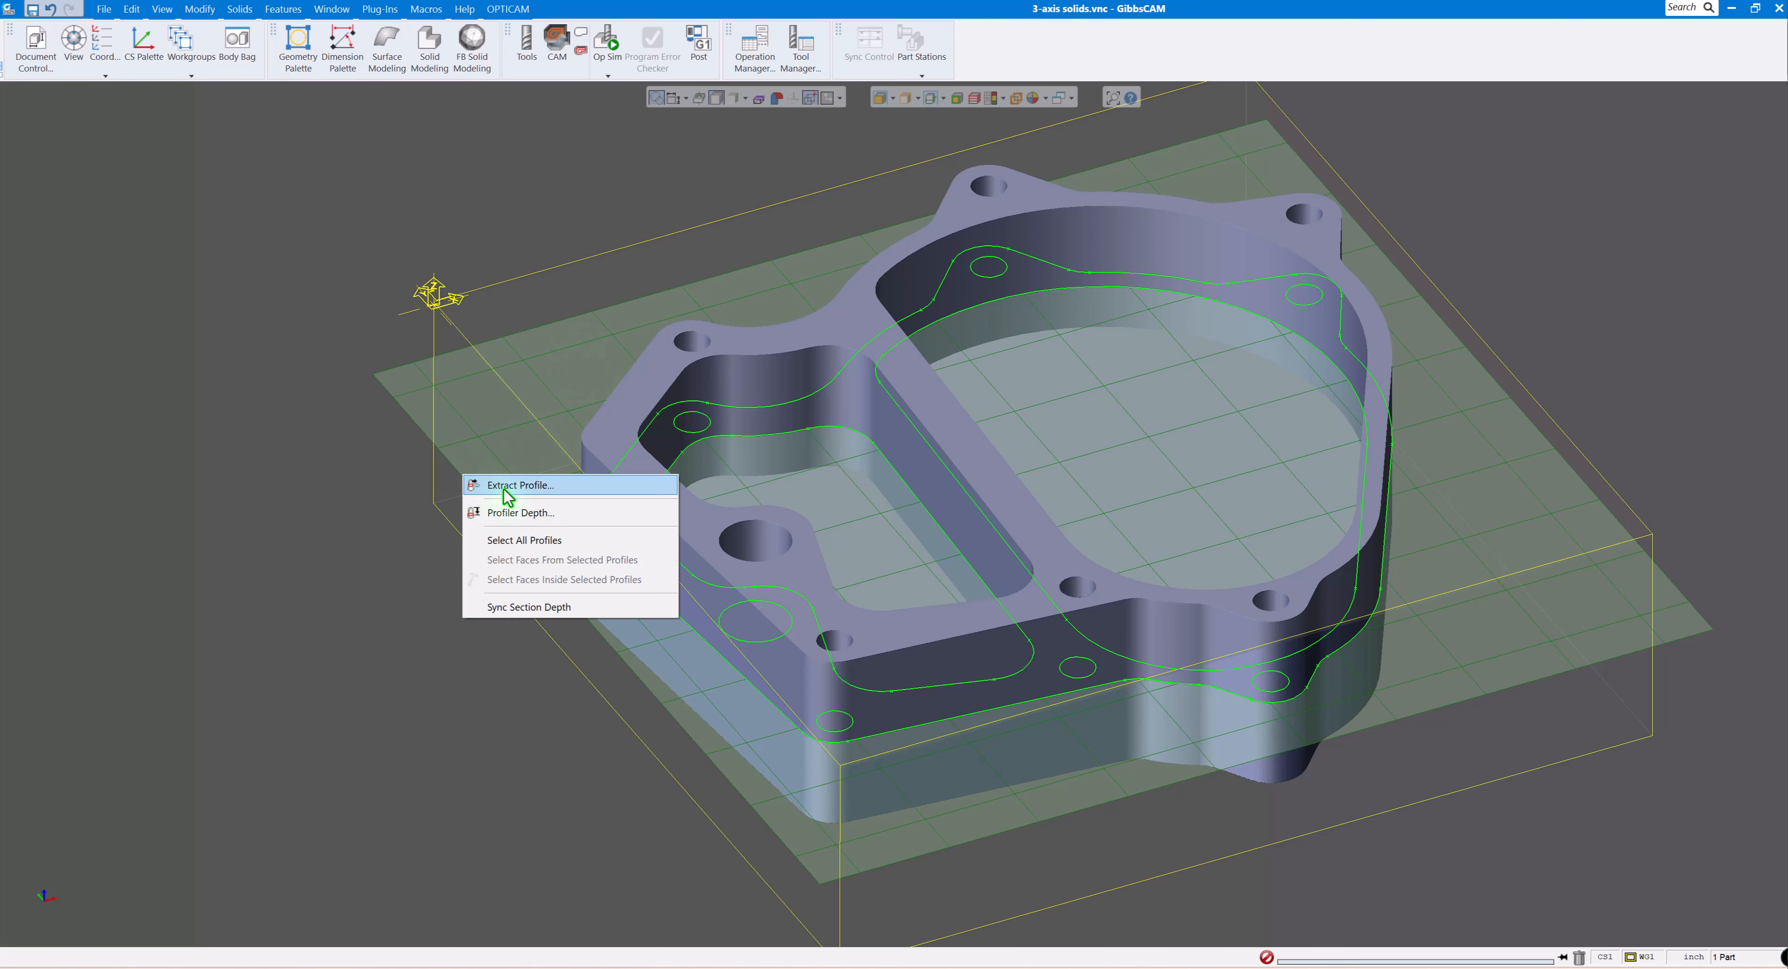
left_click(498, 511)
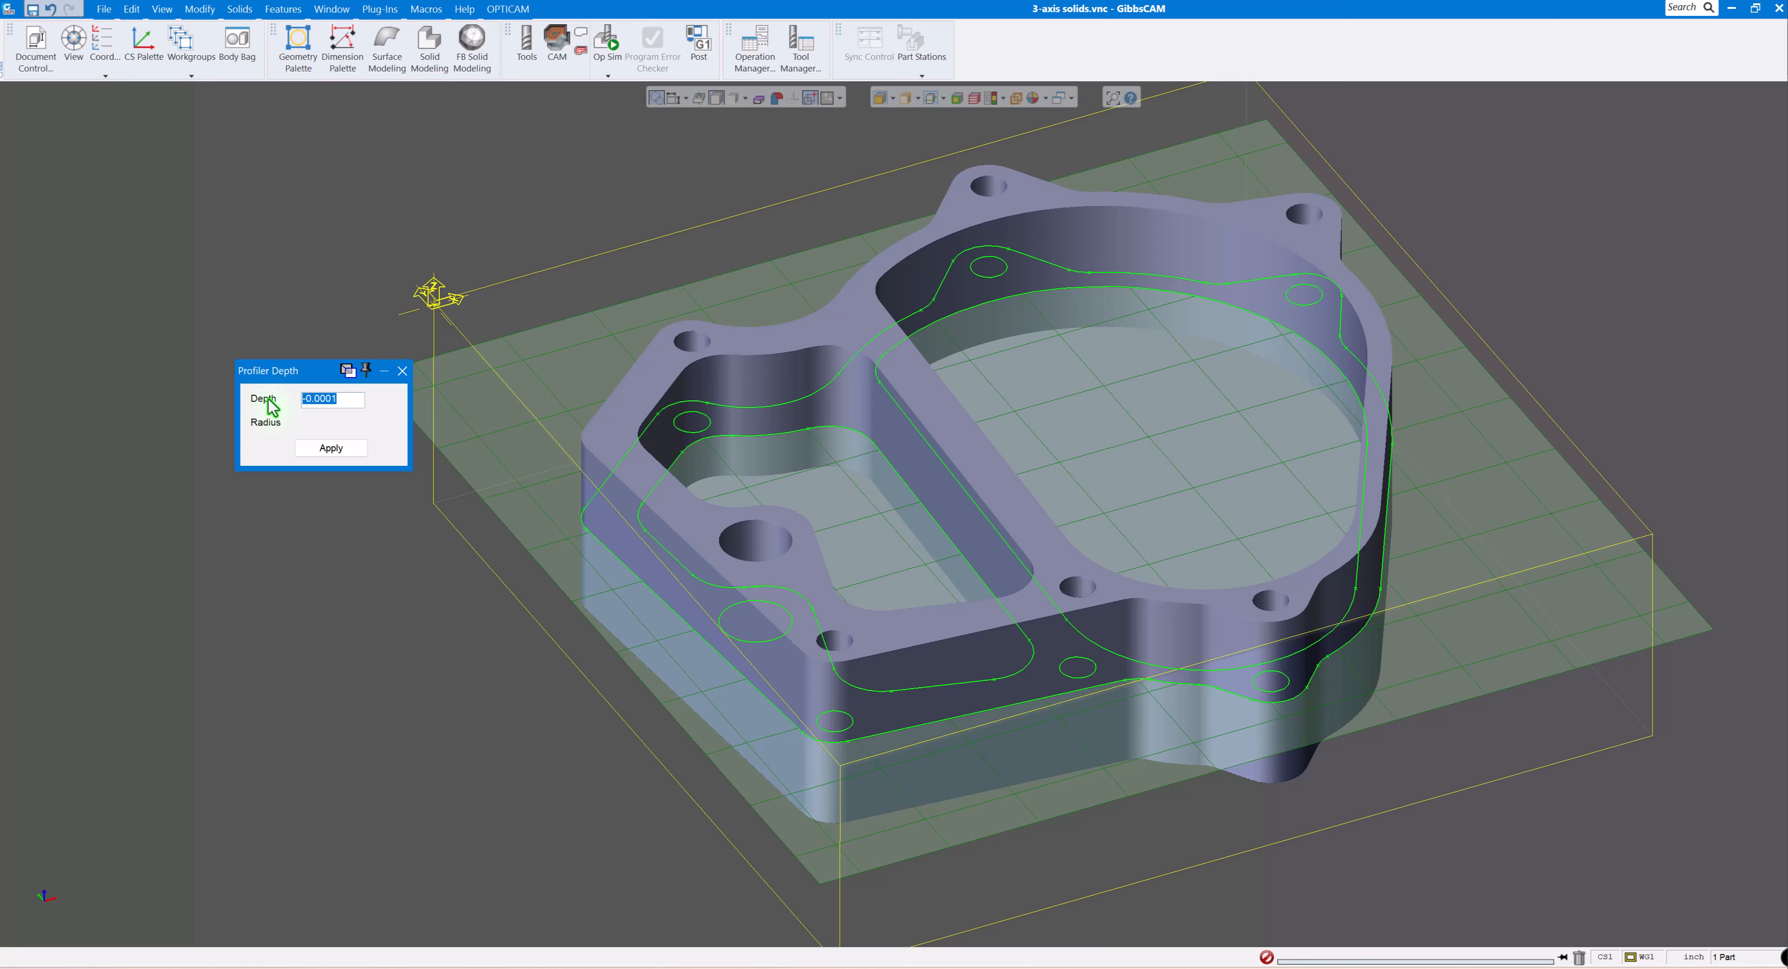
left_click(331, 448)
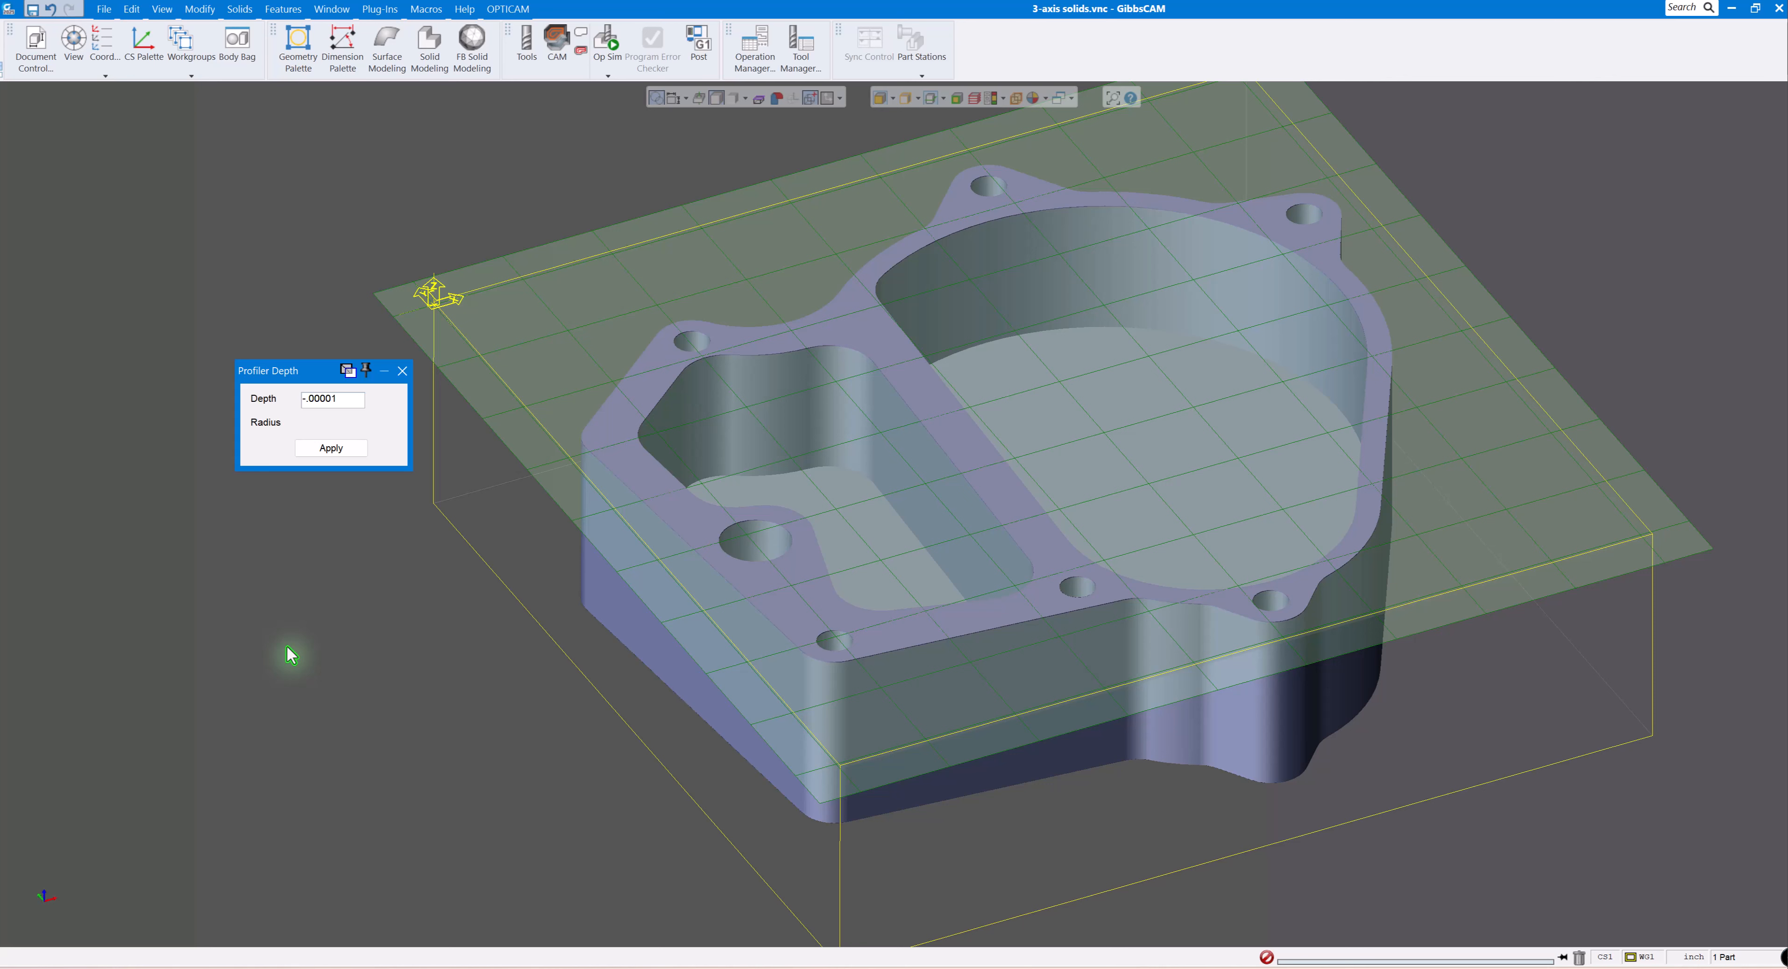
key("Return")
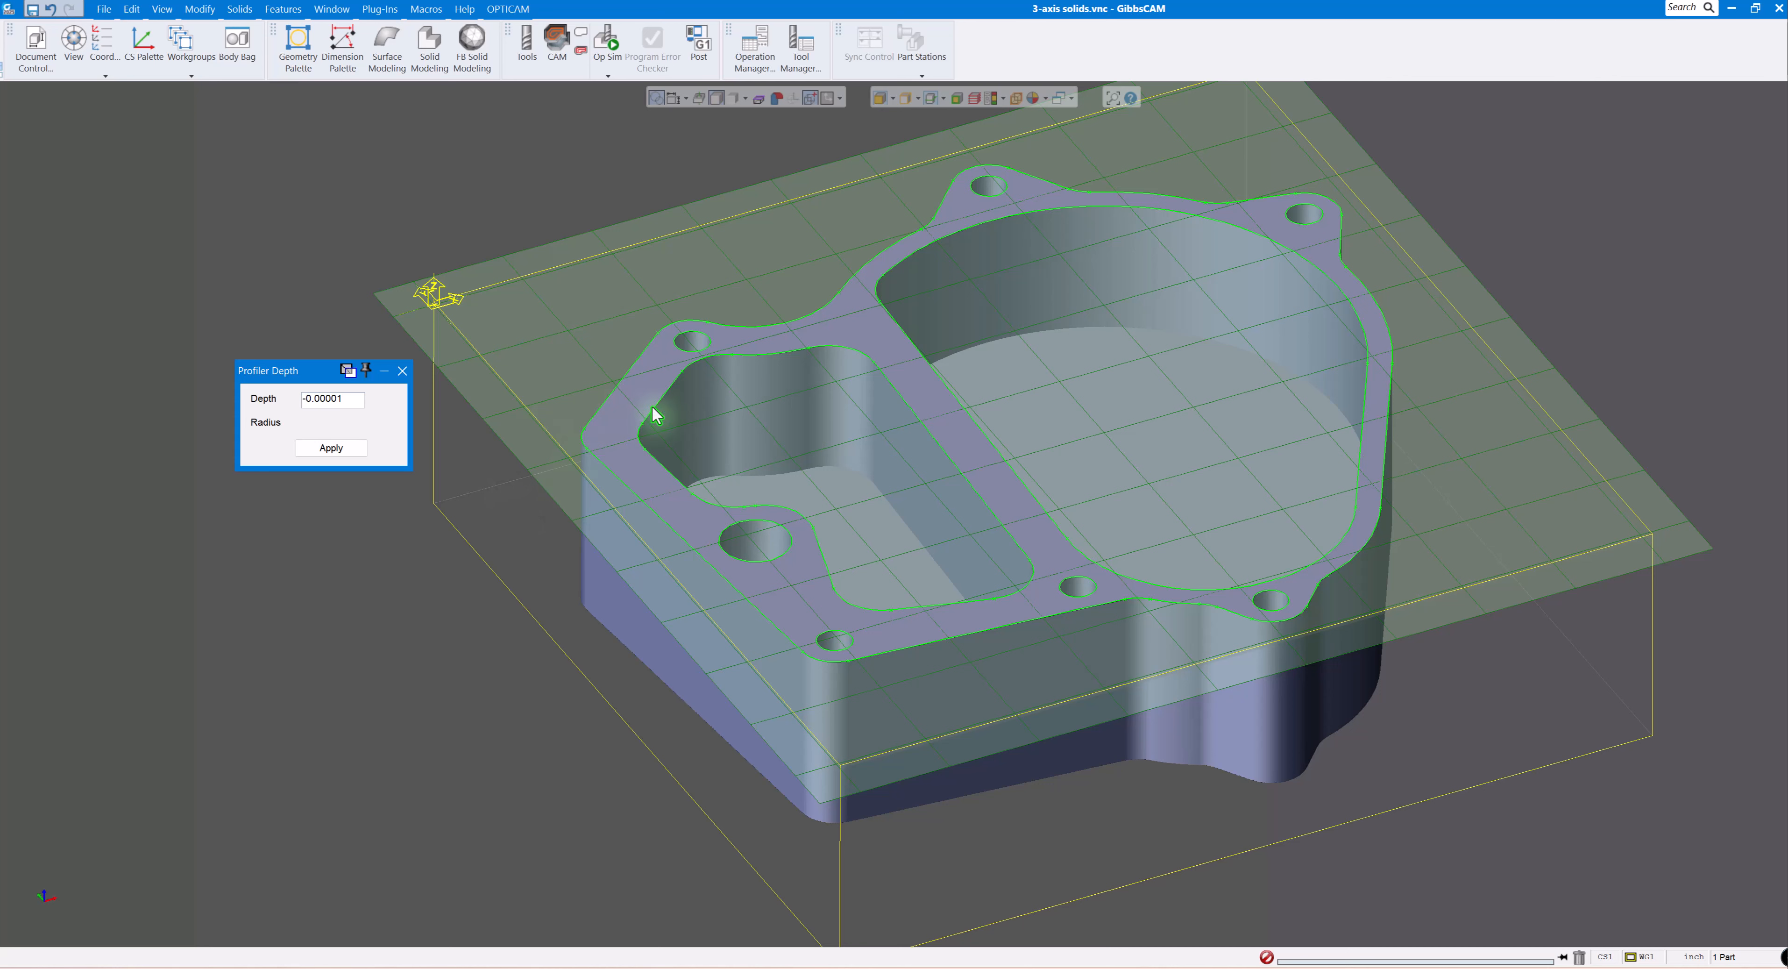
left_click(633, 375)
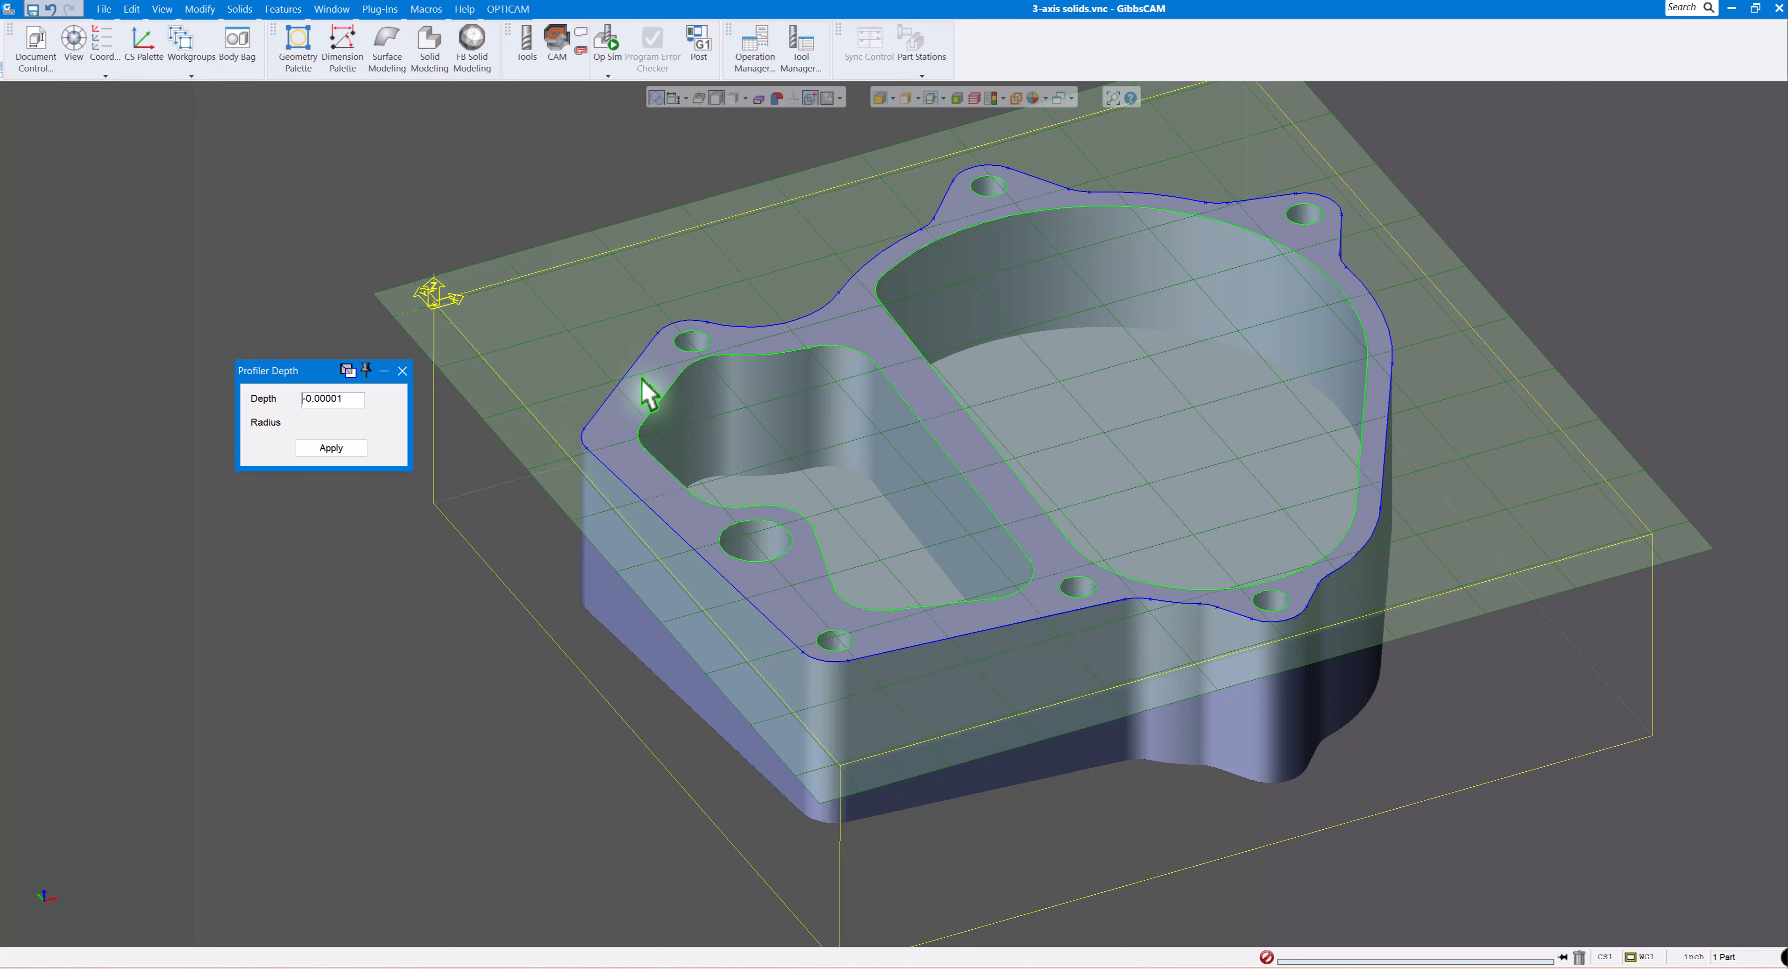
Add the small pocket profile and the adjacent corner hole profile to the outer profile, and extract them as geometry.
left_click(665, 390)
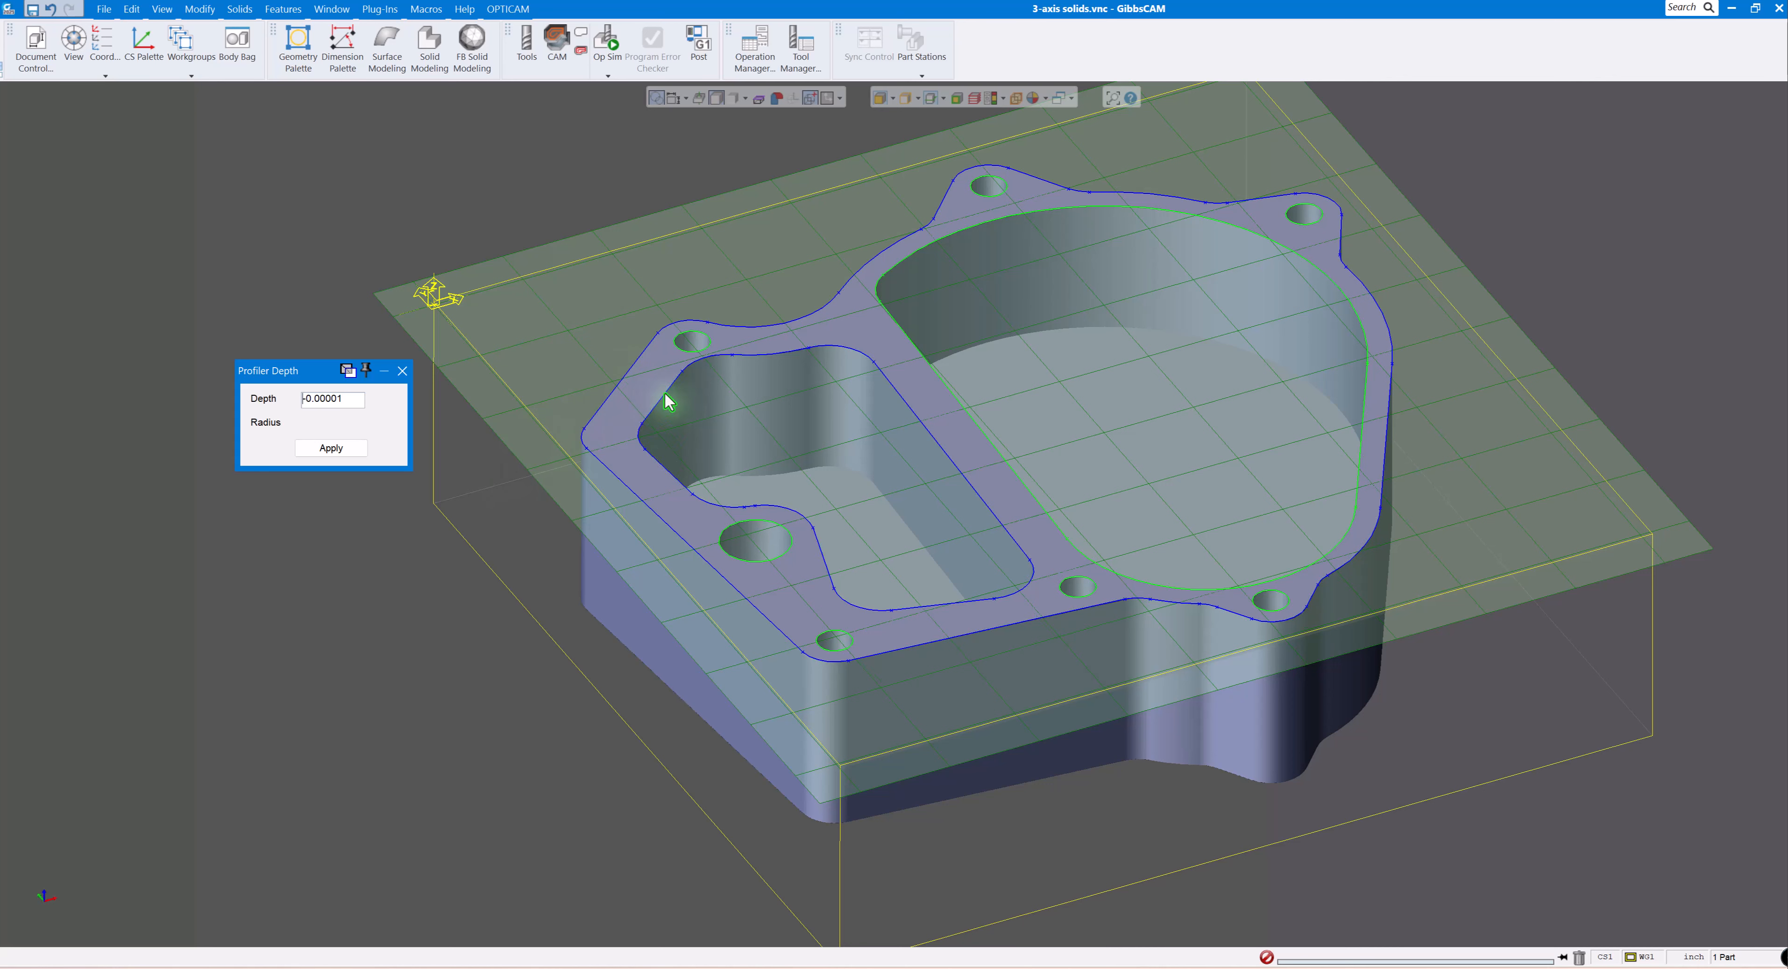
left_click(680, 349)
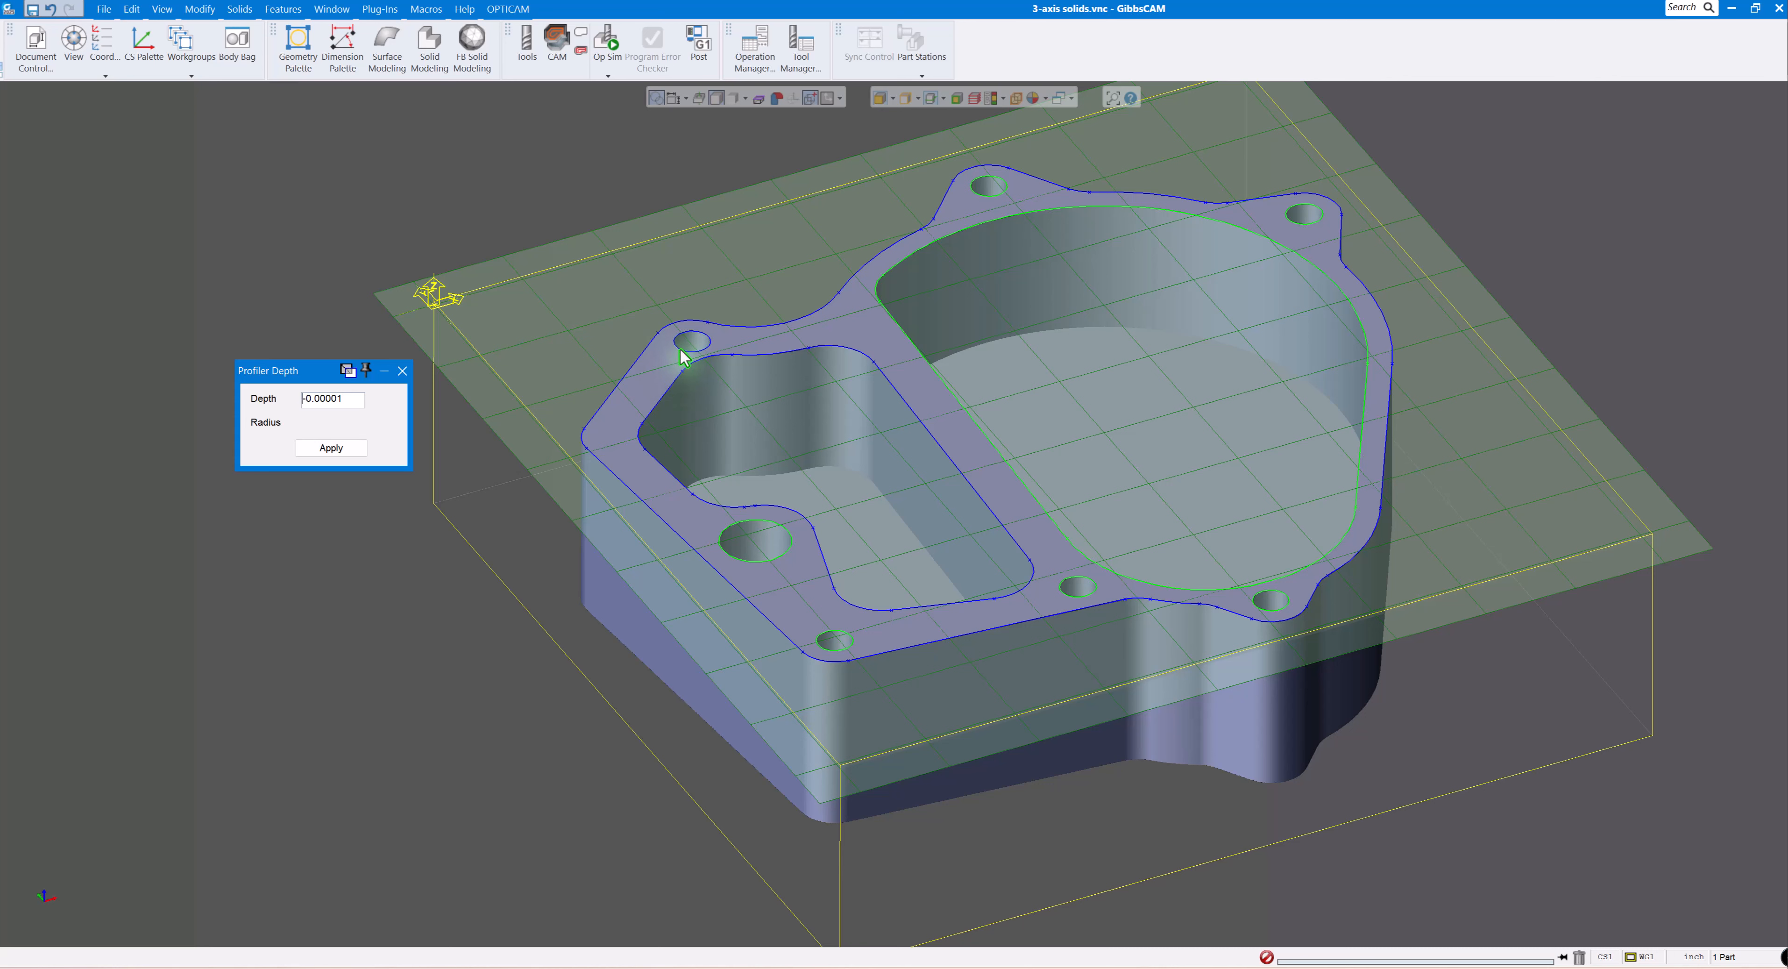
right_click(680, 348)
left_click(702, 359)
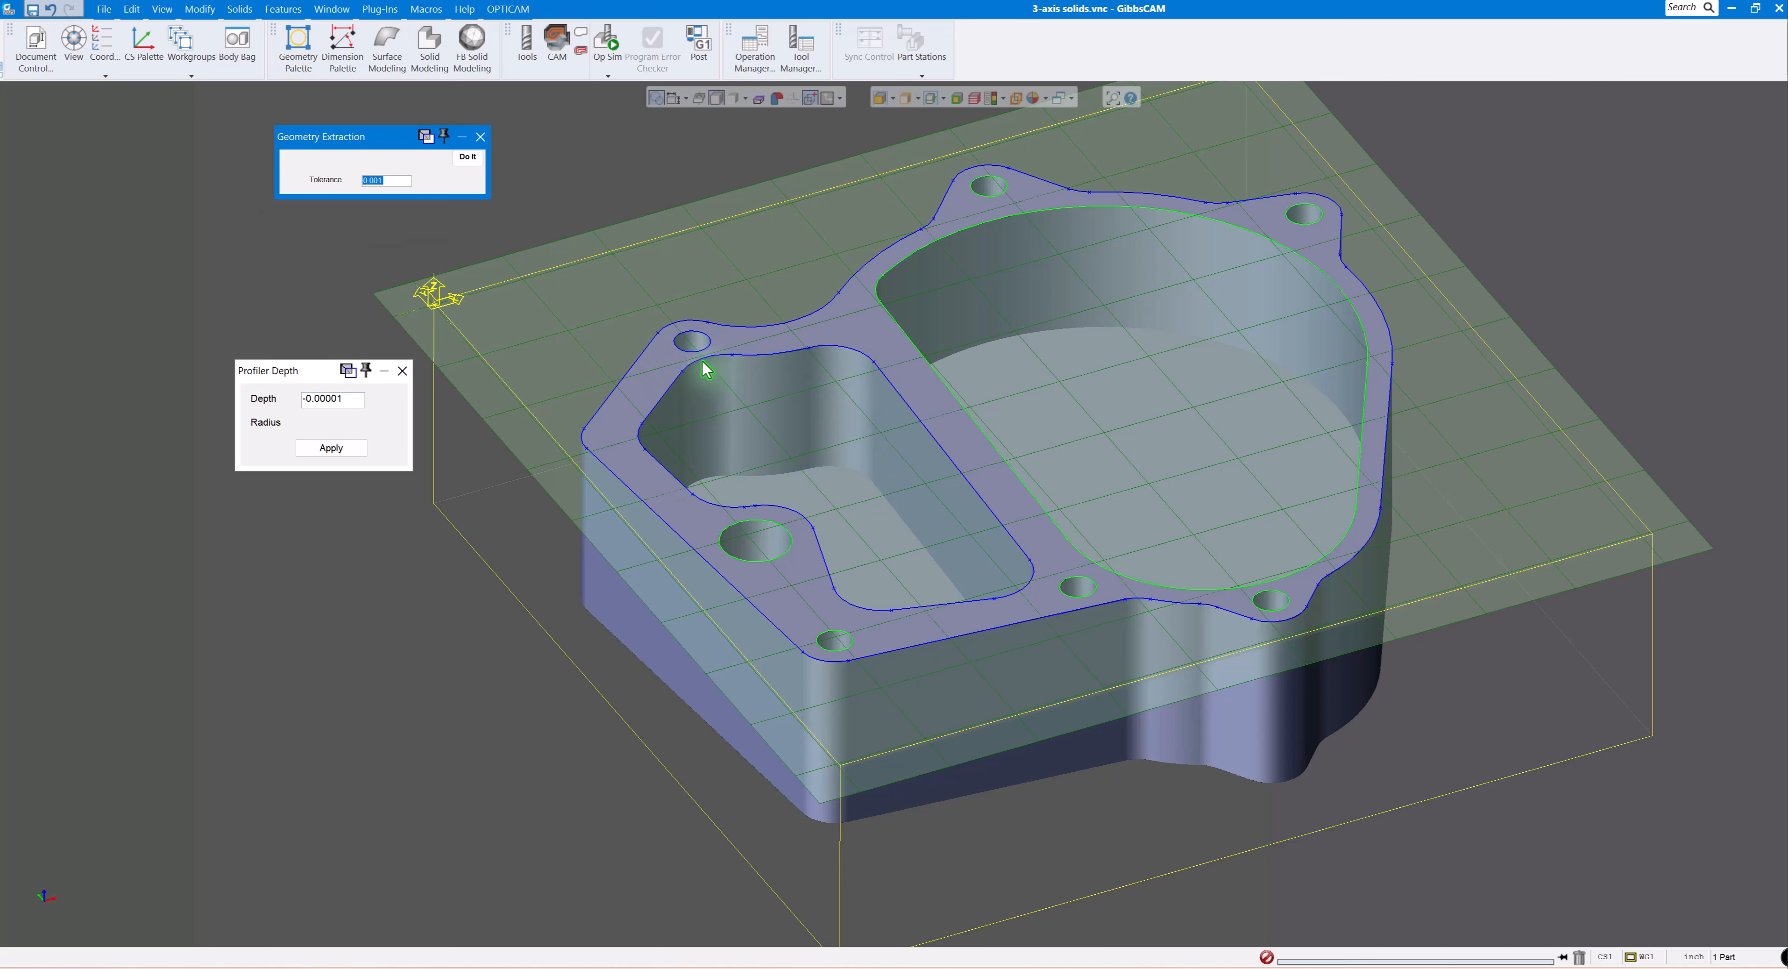
left_click(467, 157)
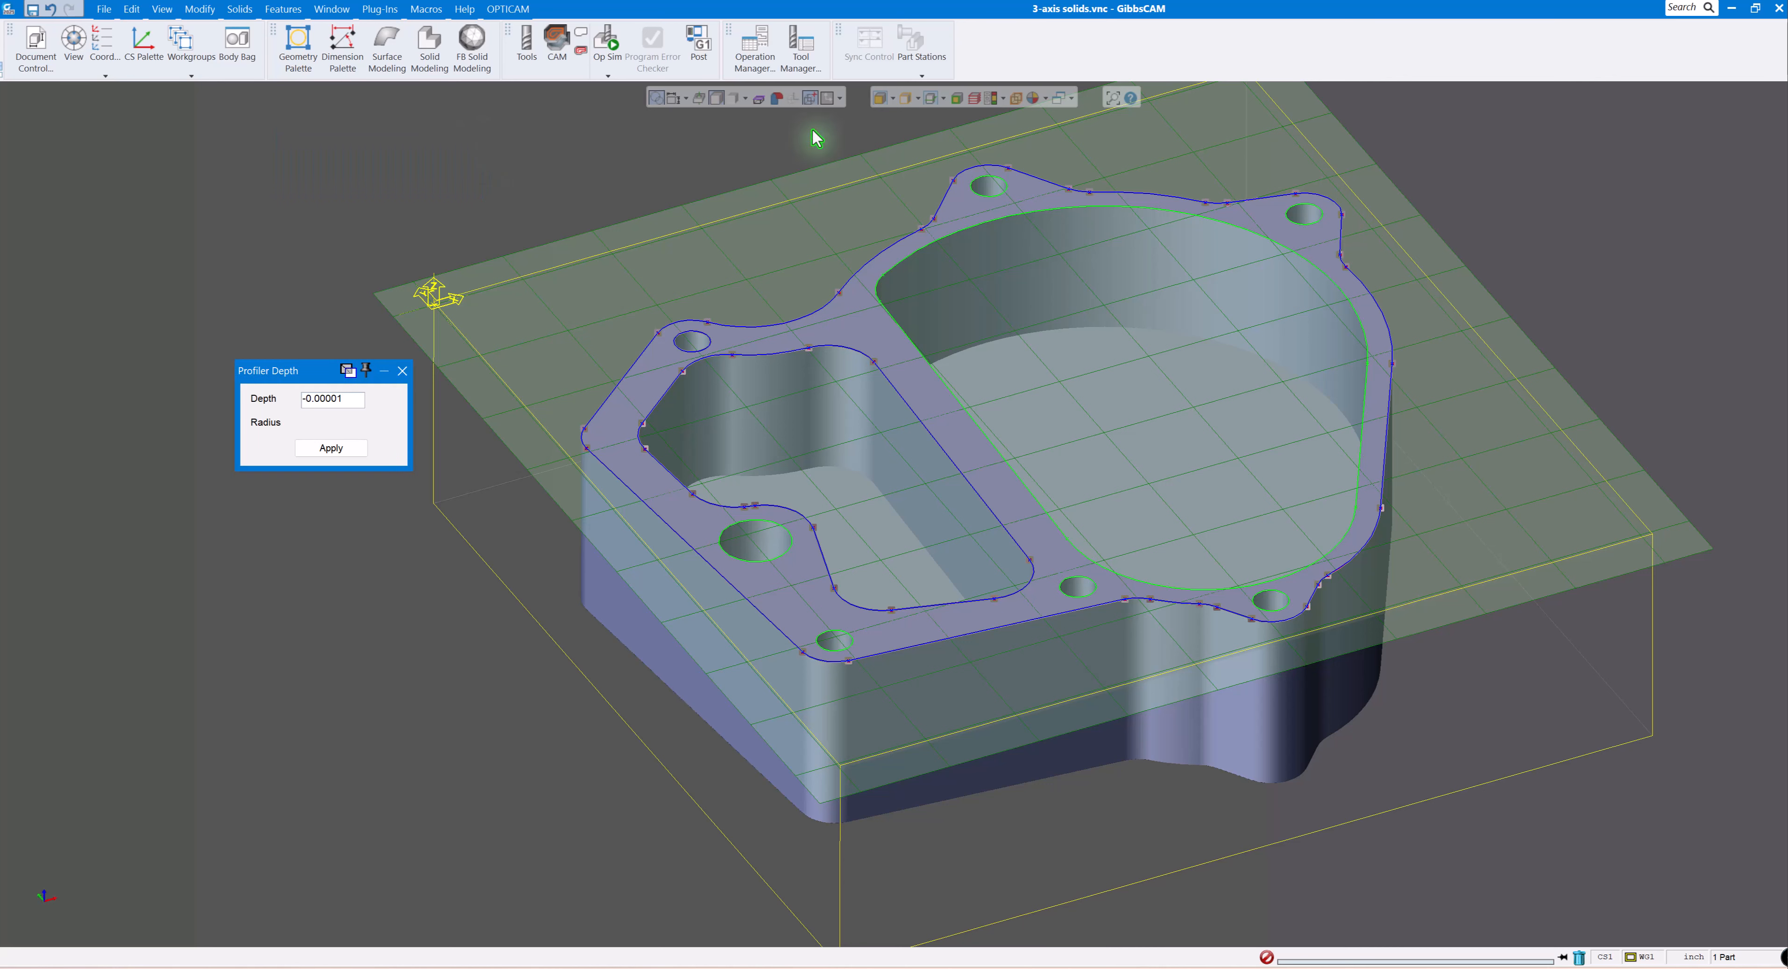
Turn off the profiler, hide the solid to inspect the extracted geometry, delete all of it, and show the solid again.
left_click(926, 98)
left_click(550, 233)
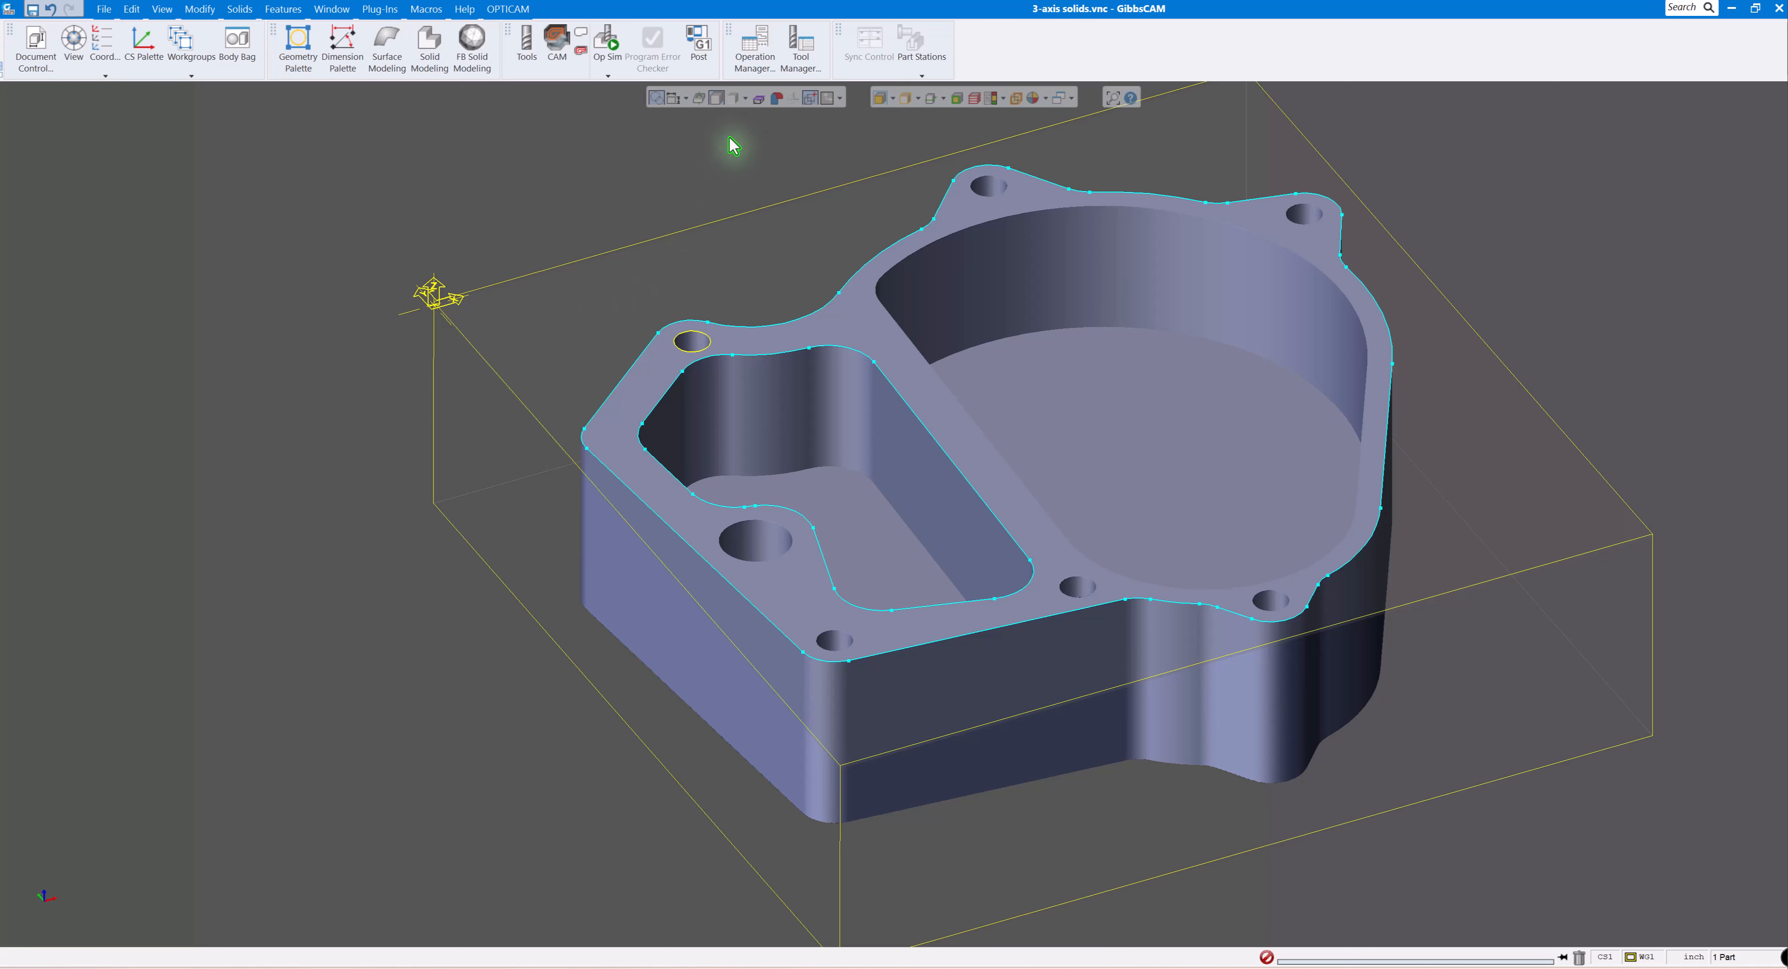
left_click(717, 98)
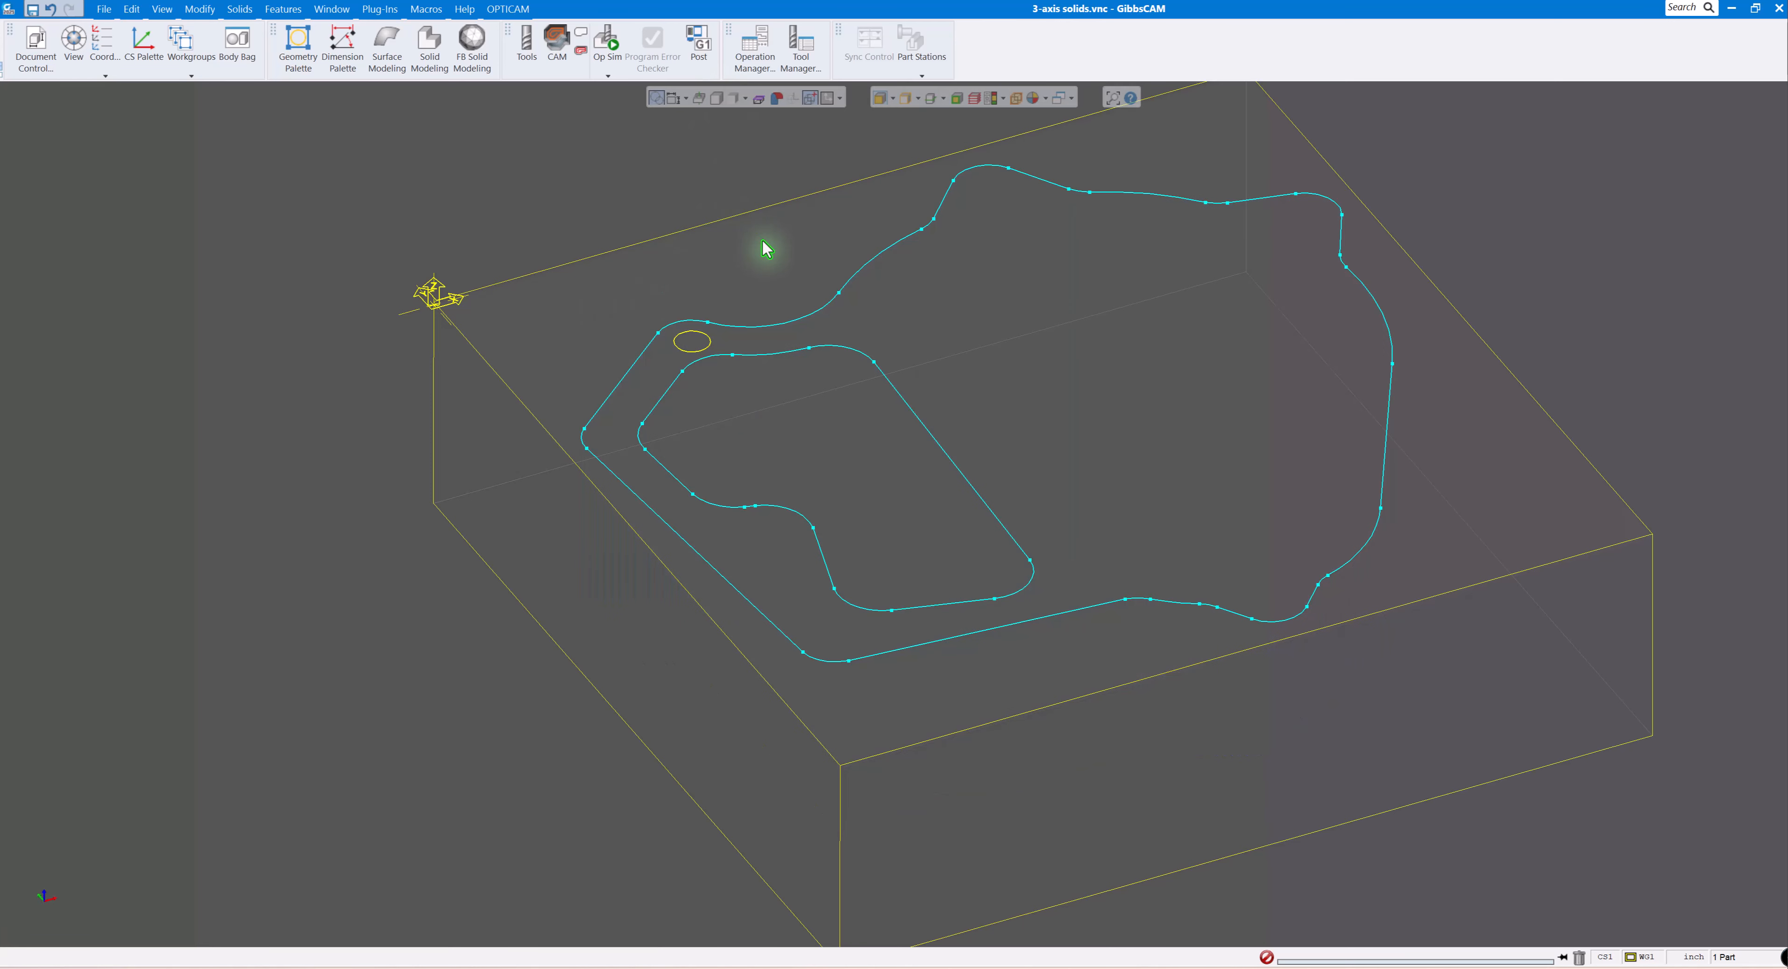
key("ctrl+a")
key("Delete")
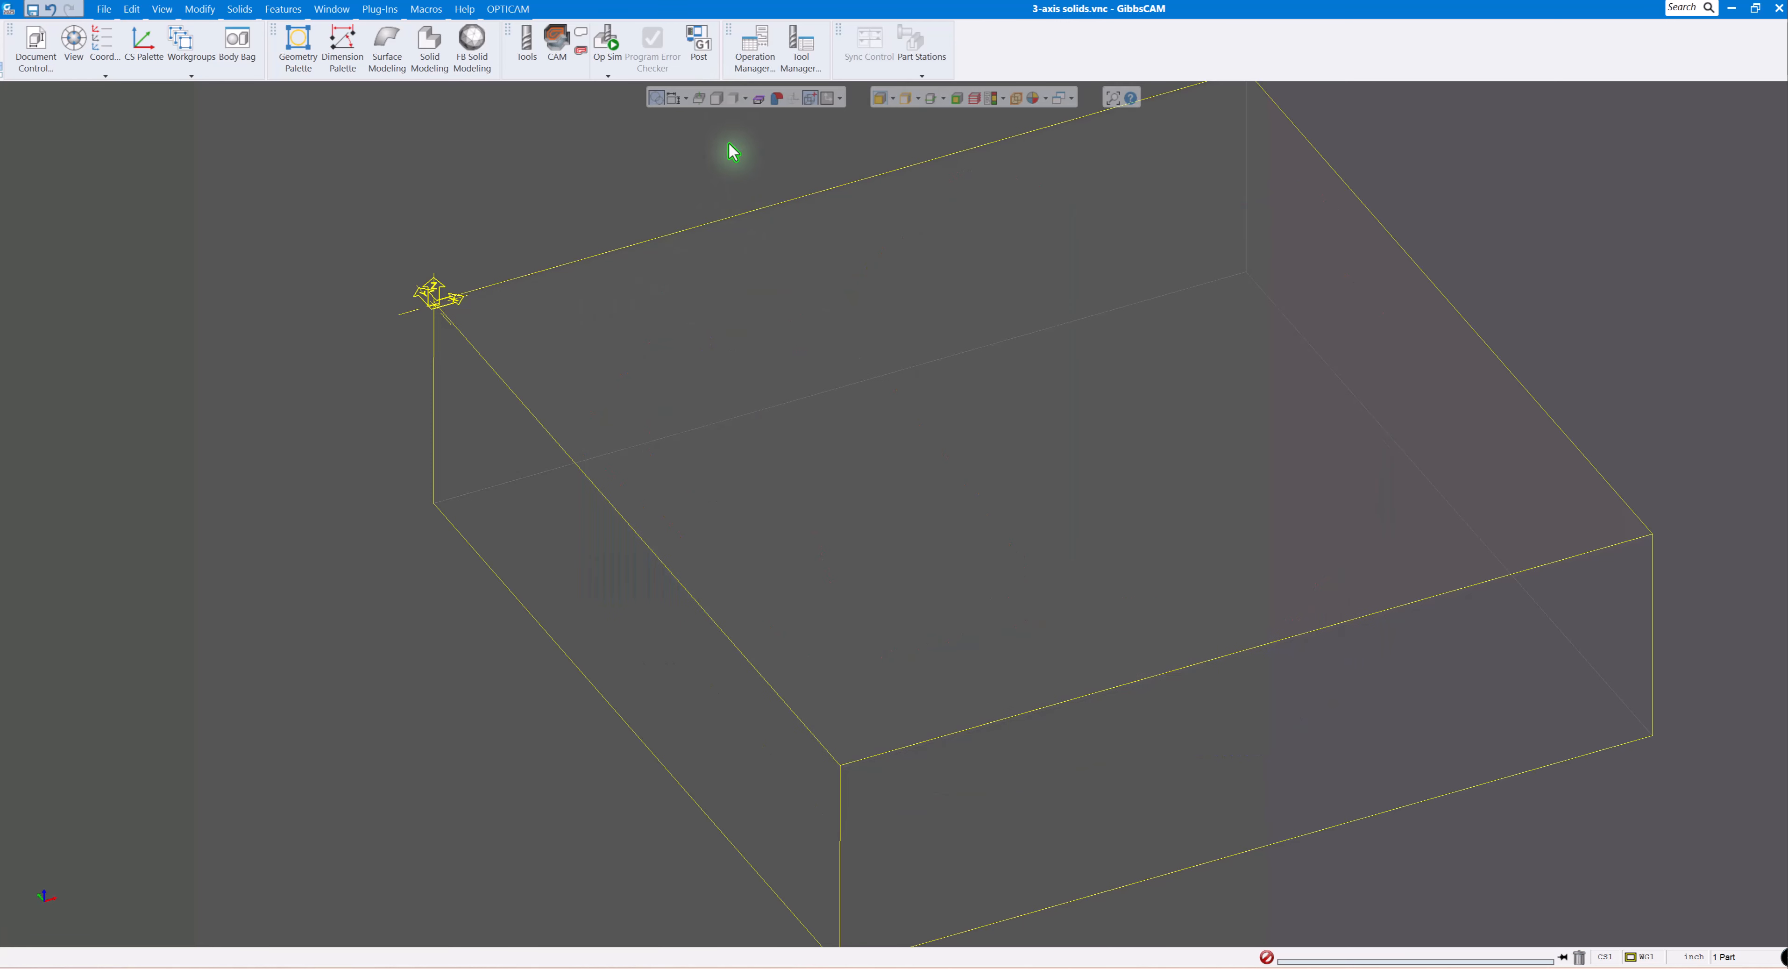
left_click(717, 97)
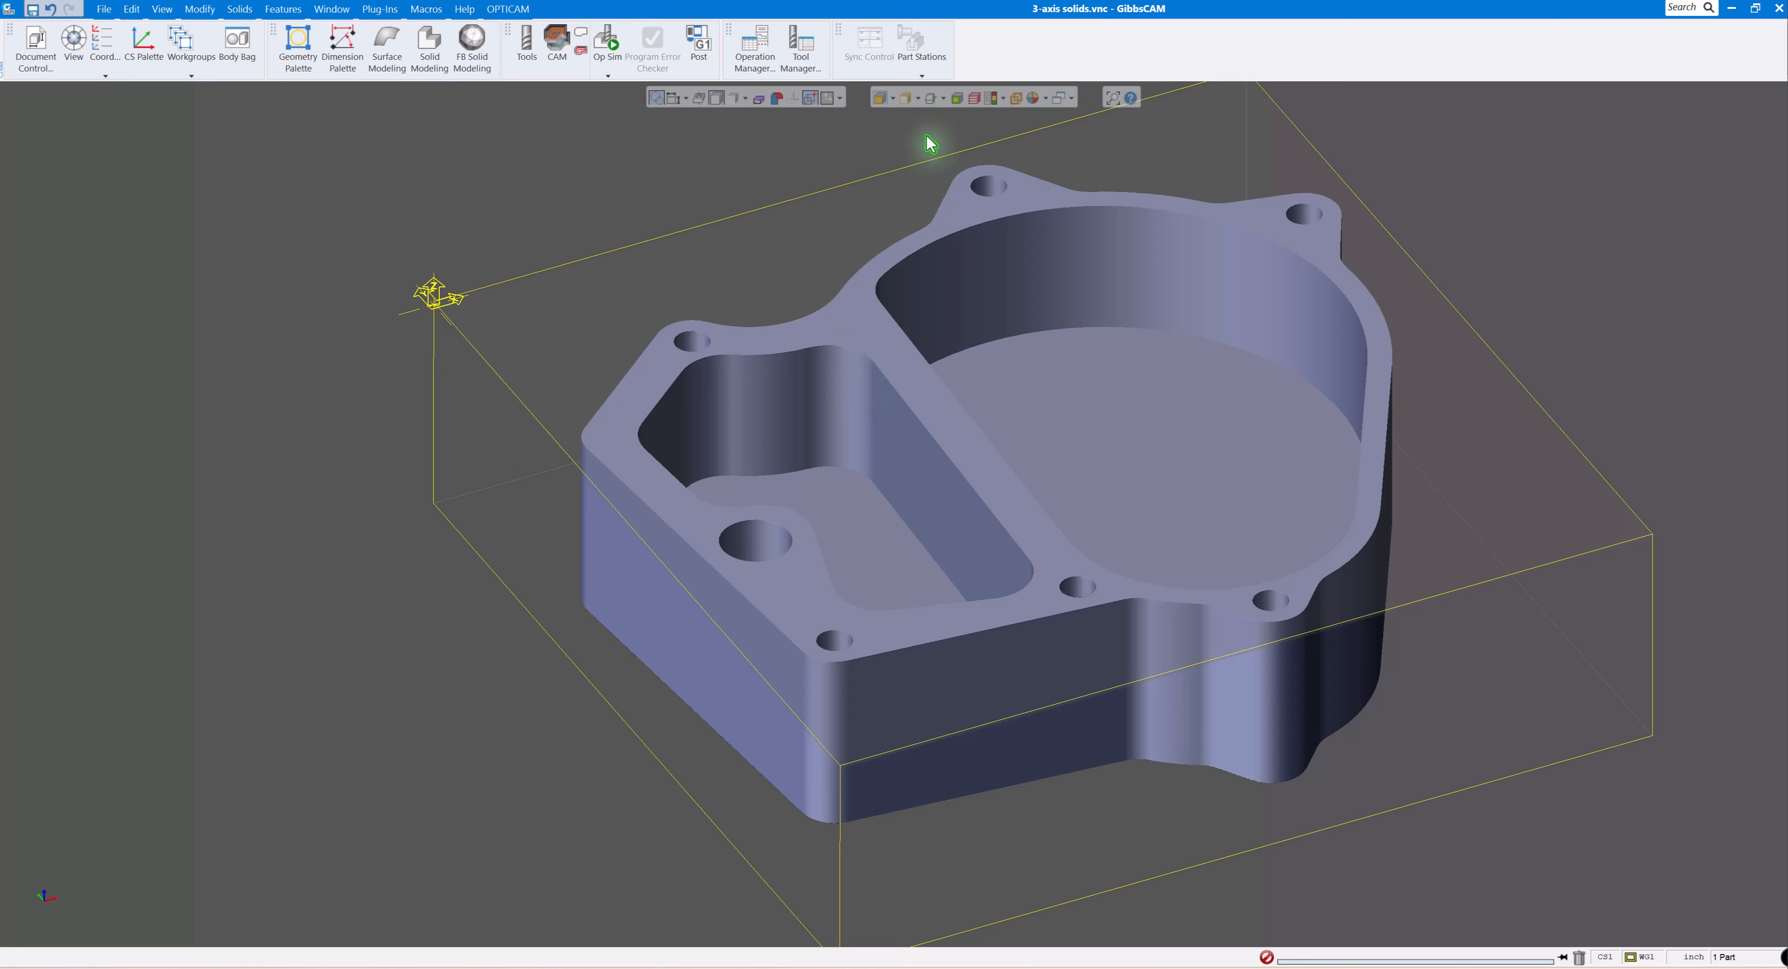
Turn on edge selection and try selecting the small pocket's loop, the large pocket's loop, an outer edge and a hole edge.
left_click(905, 100)
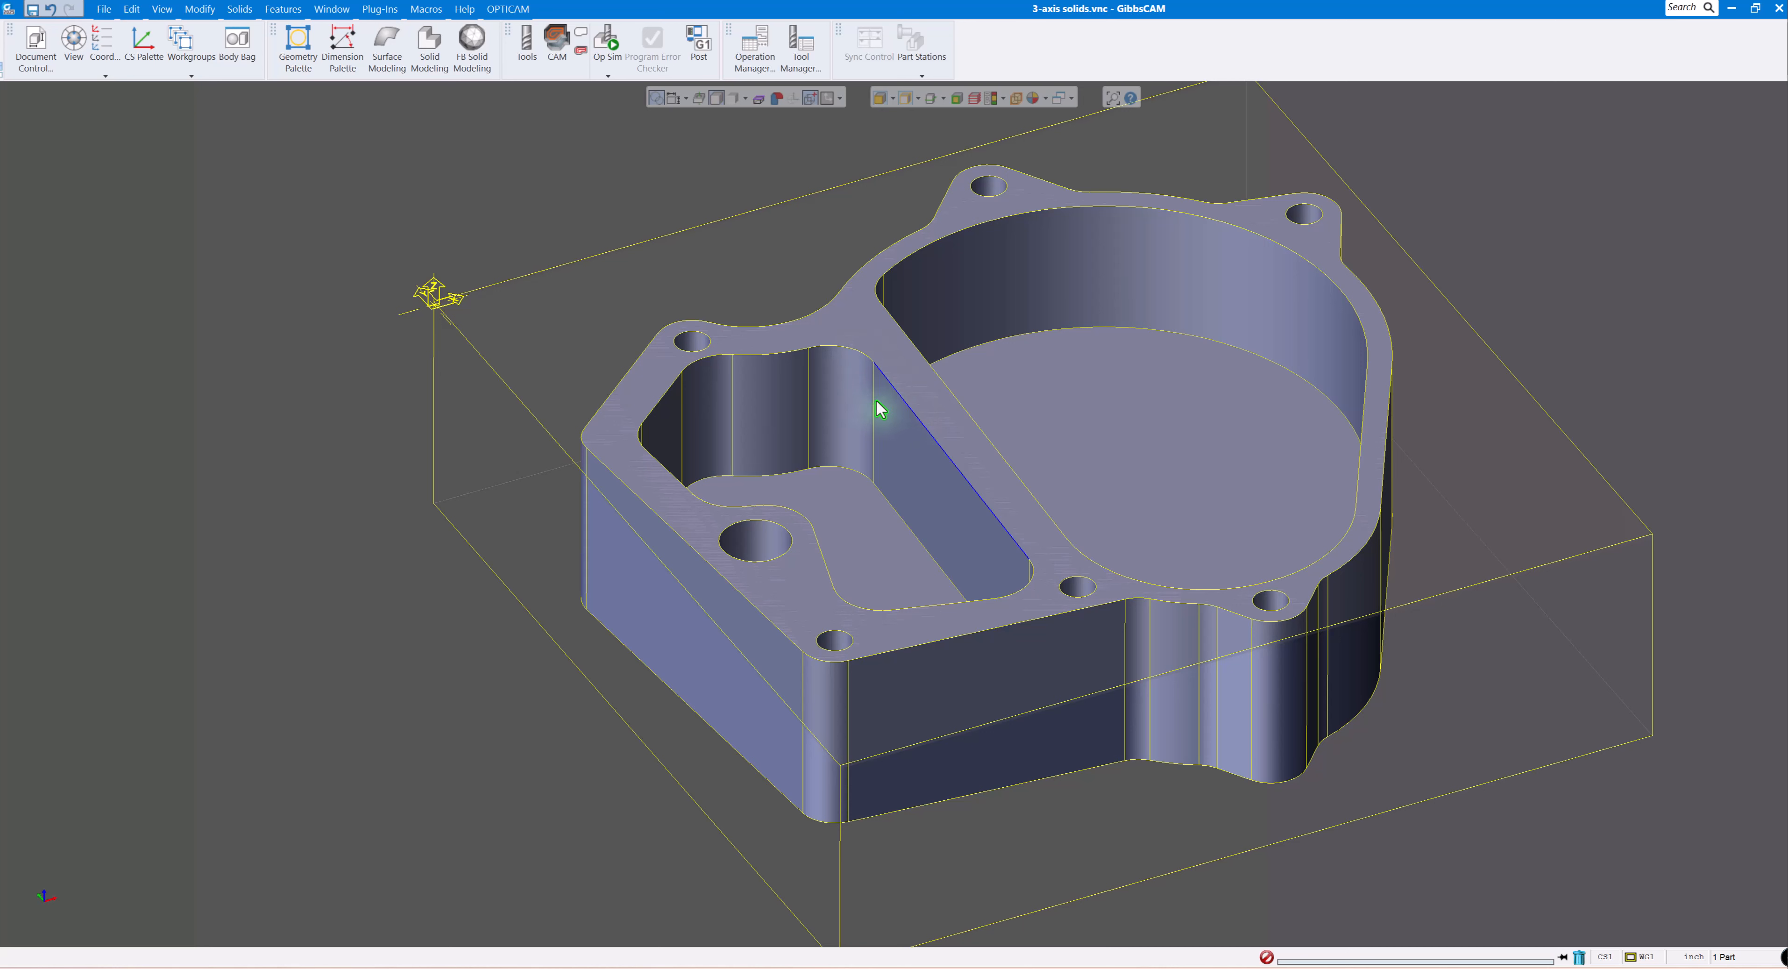
double_click(900, 402)
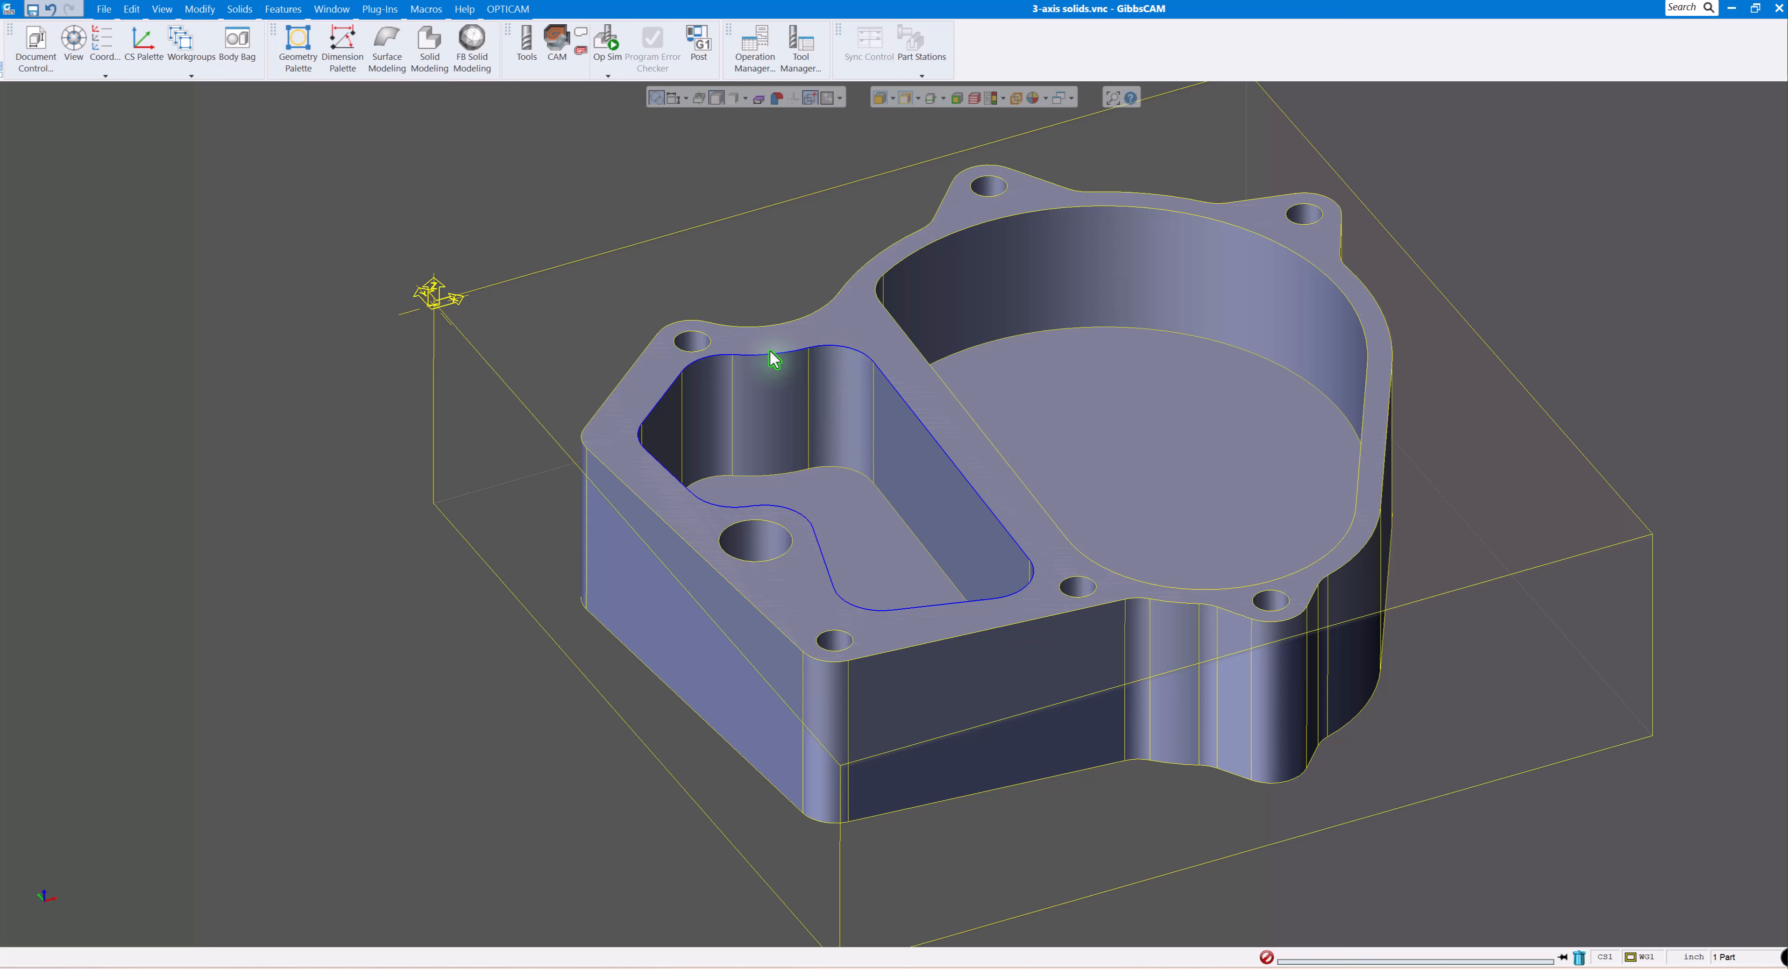
left_click(930, 240)
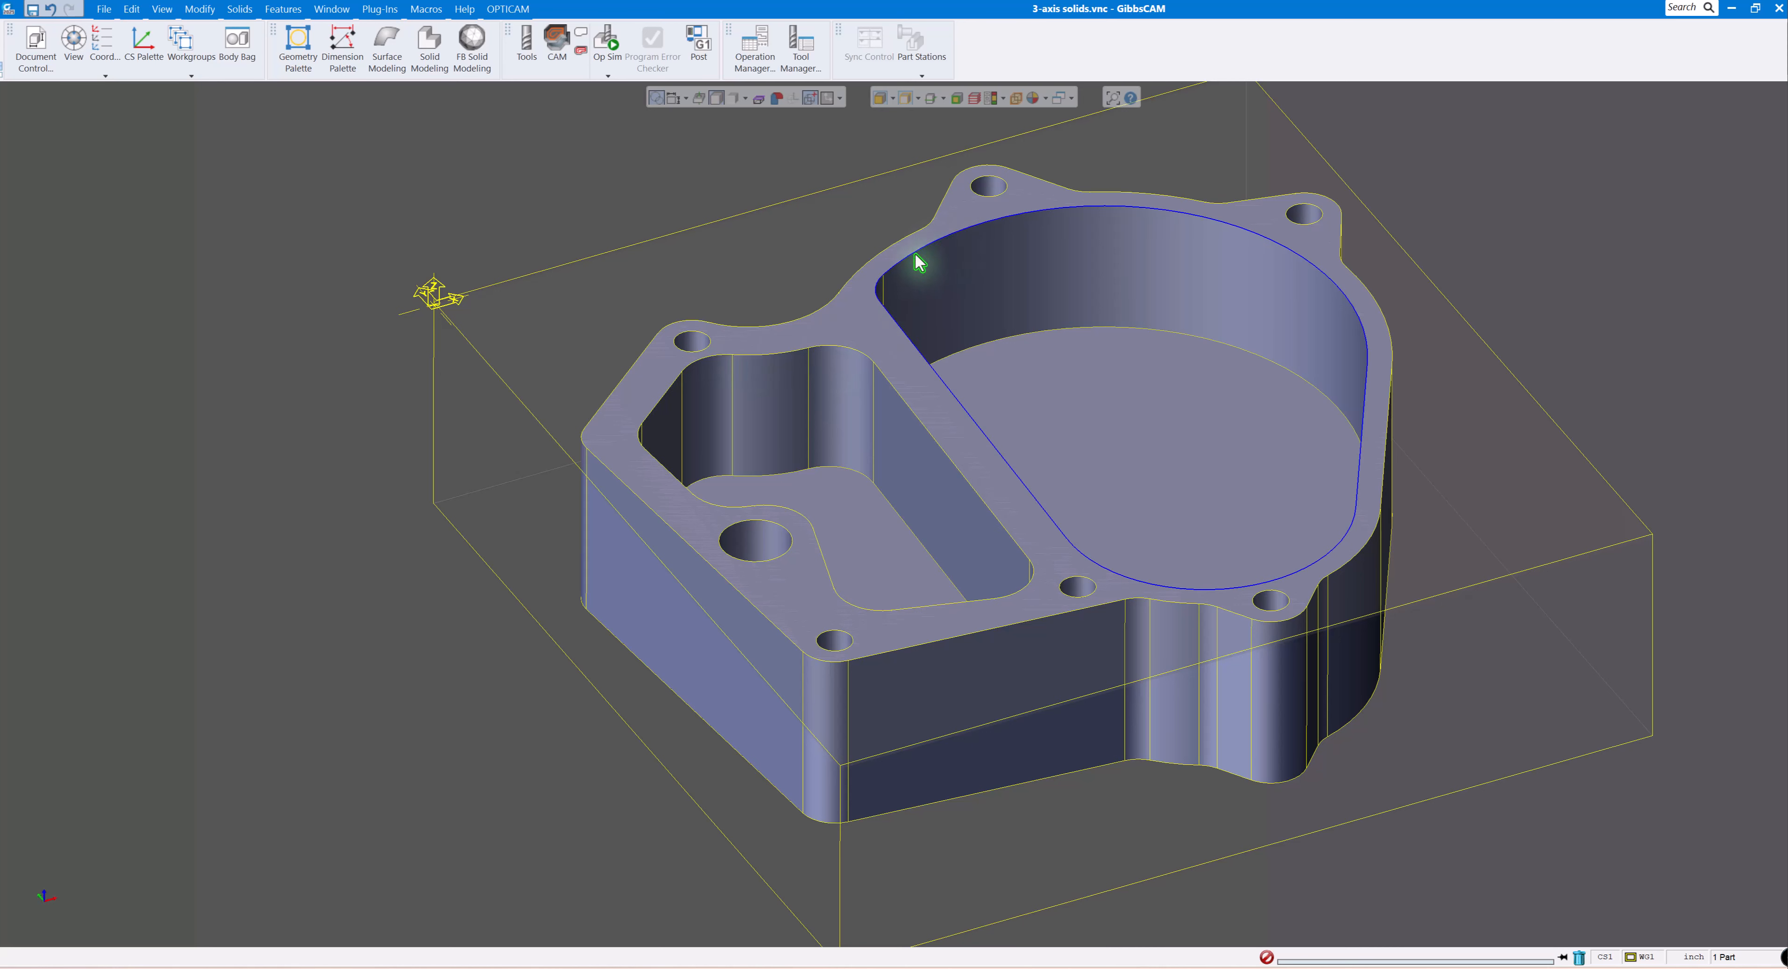
left_click(856, 281)
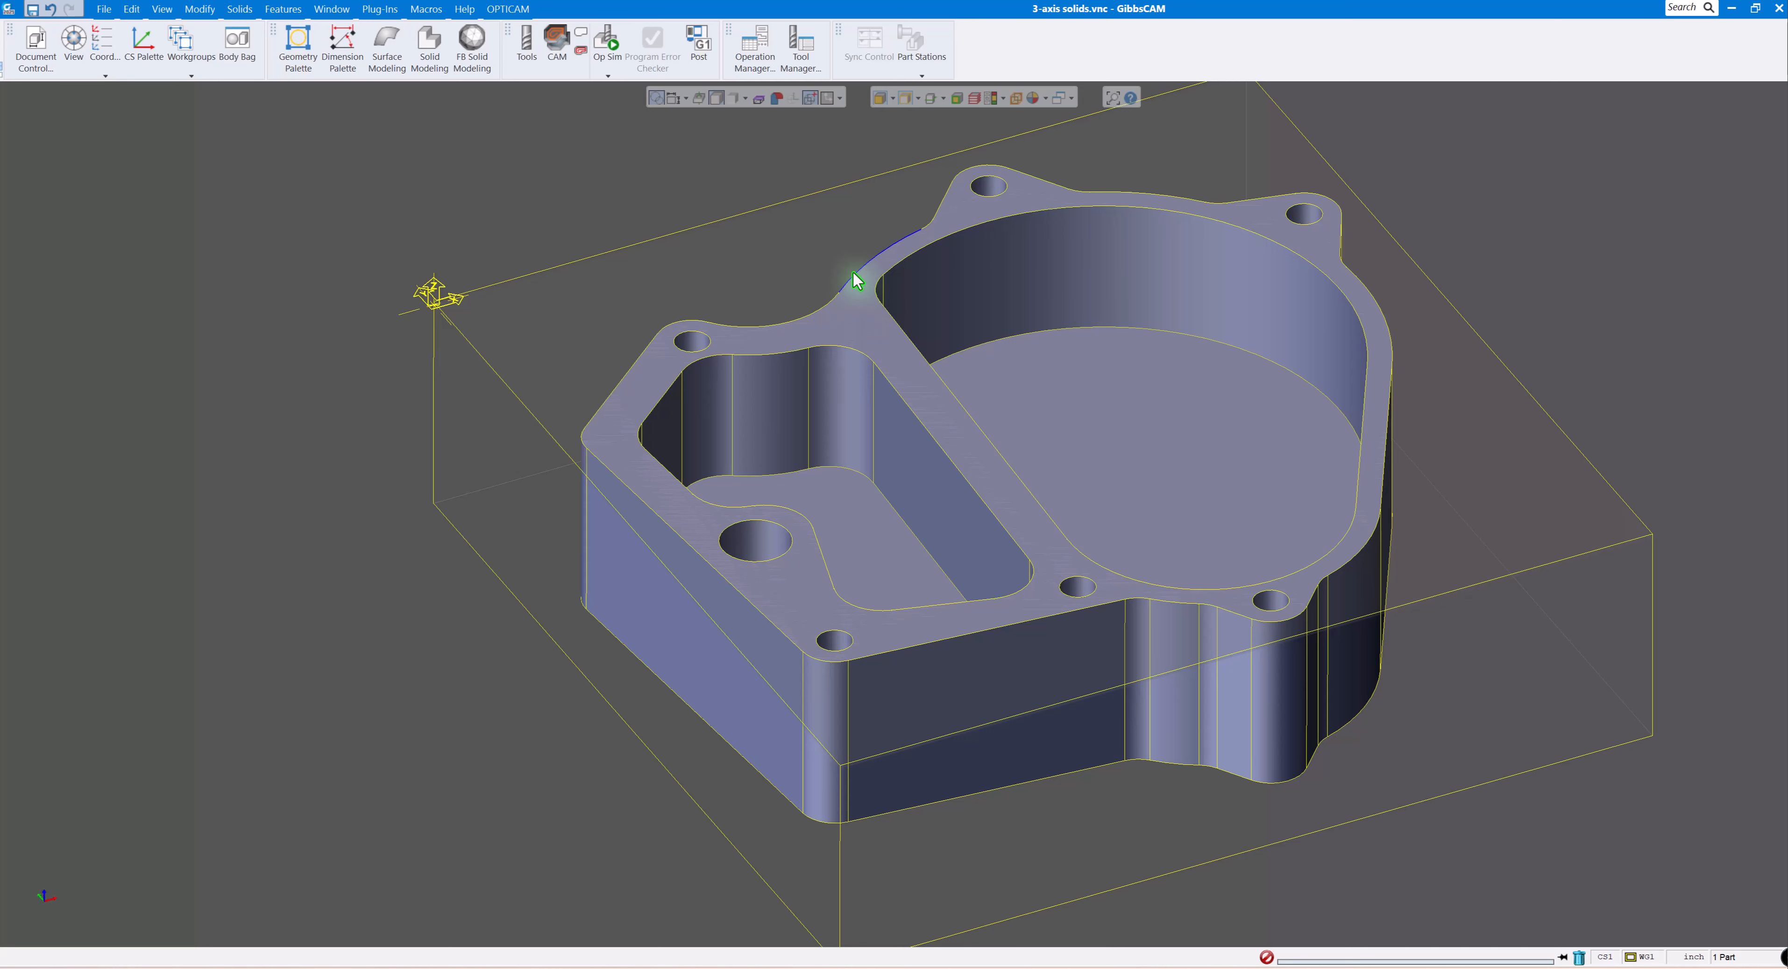
left_click(704, 355)
right_click(703, 356)
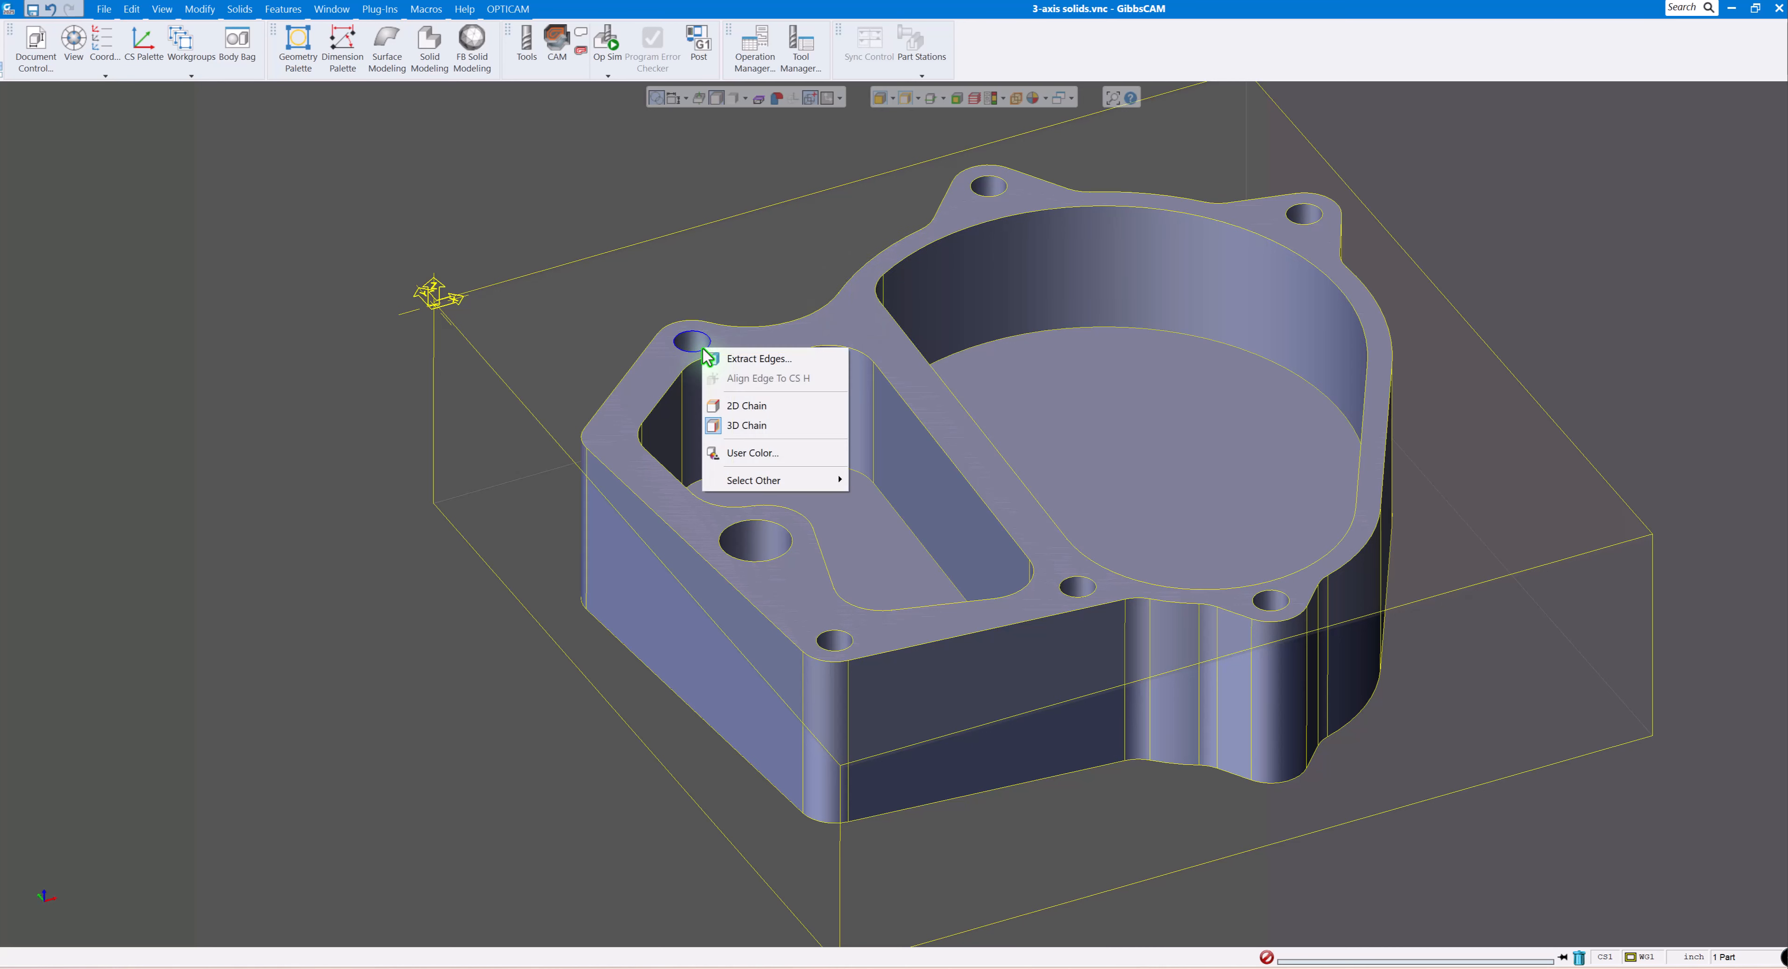
left_click(751, 248)
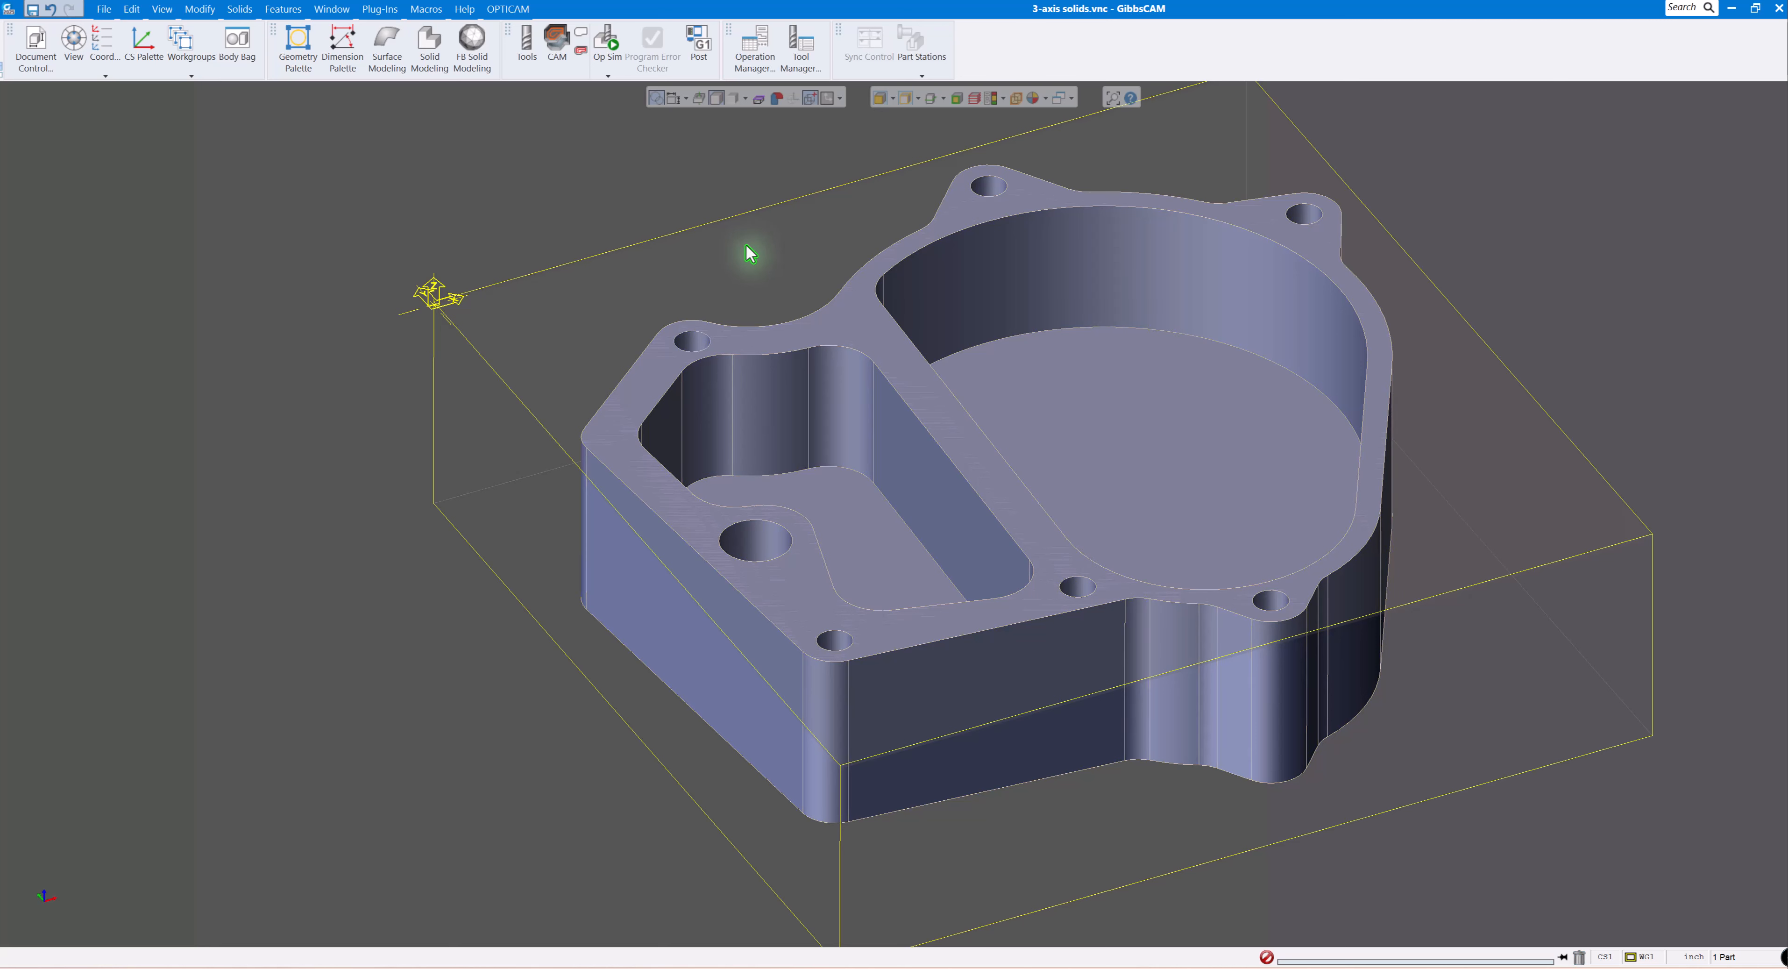
Switch to face selection, select the part's top face, and extract all its edges as geometry.
left_click(879, 98)
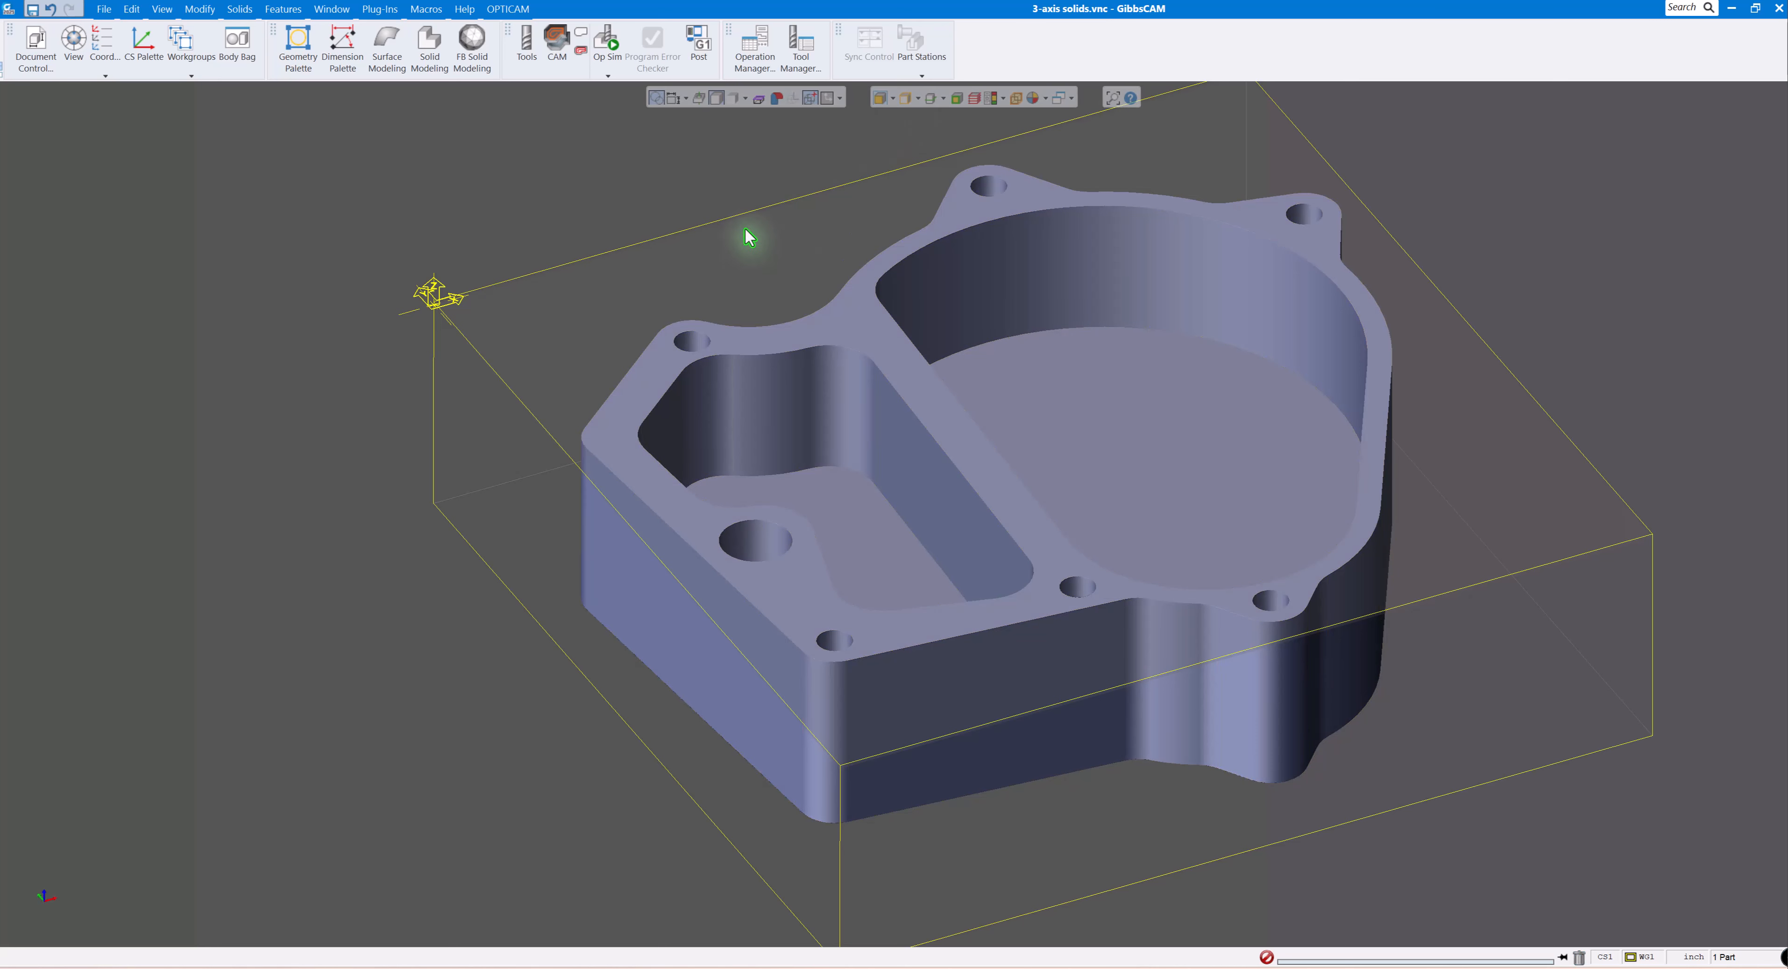
left_click(746, 343)
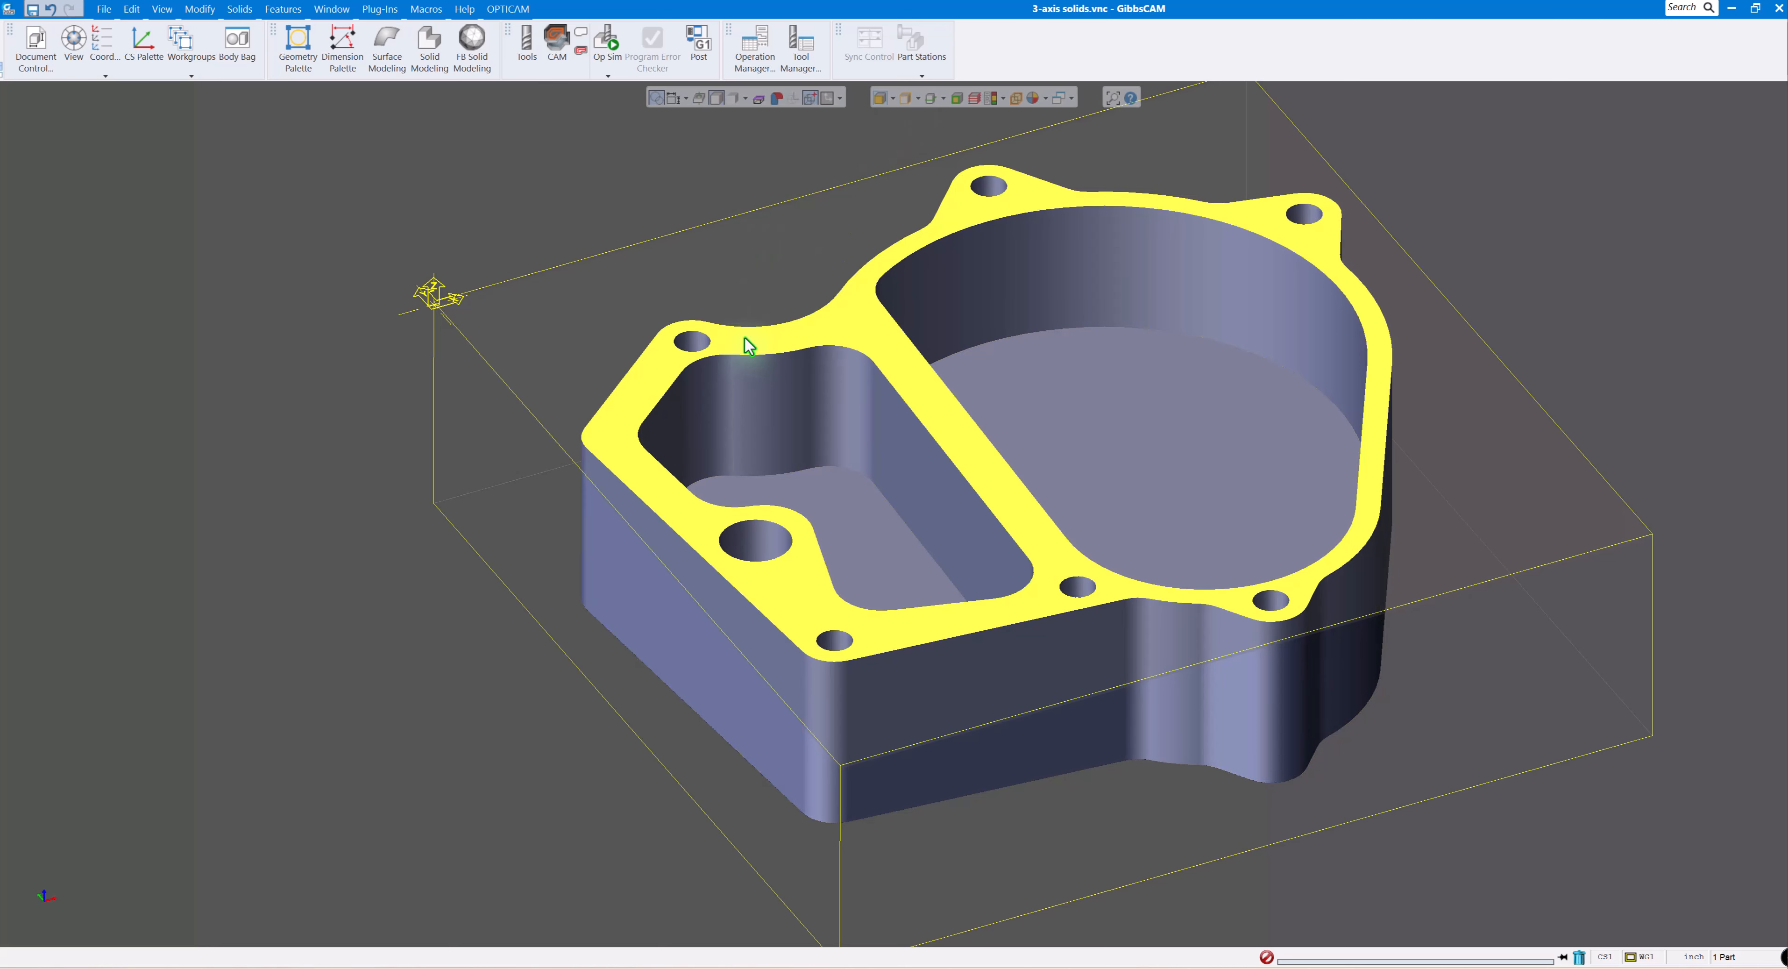
right_click(745, 337)
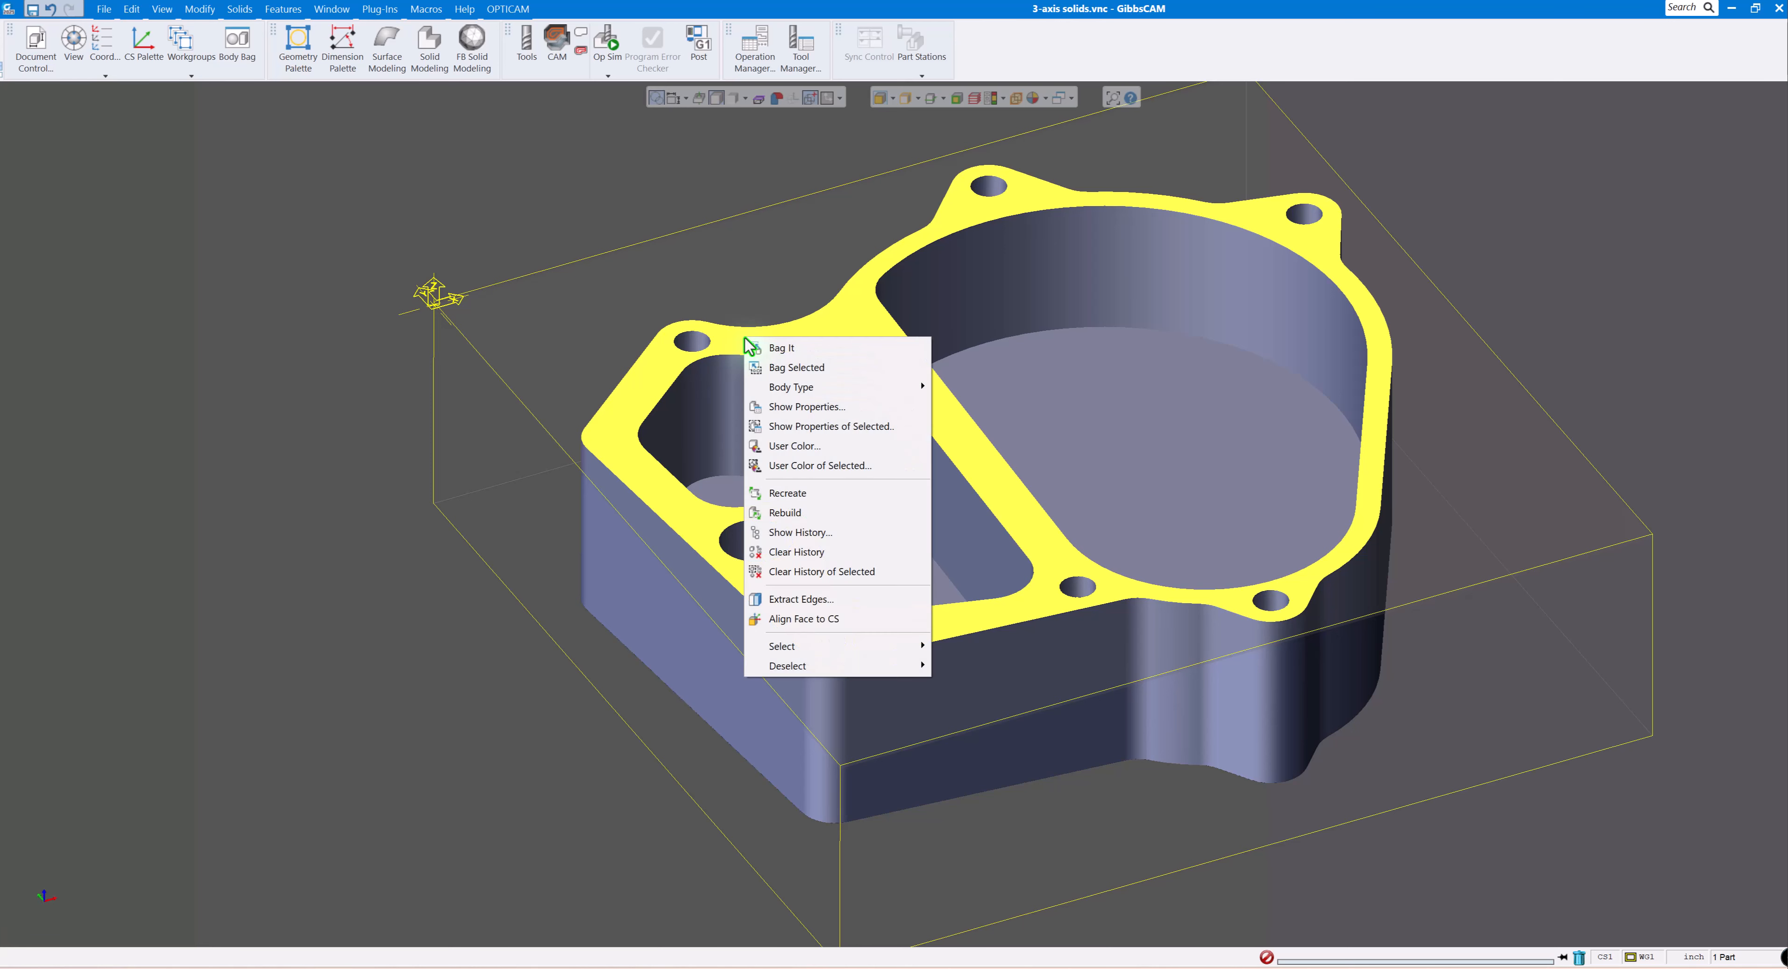
left_click(798, 597)
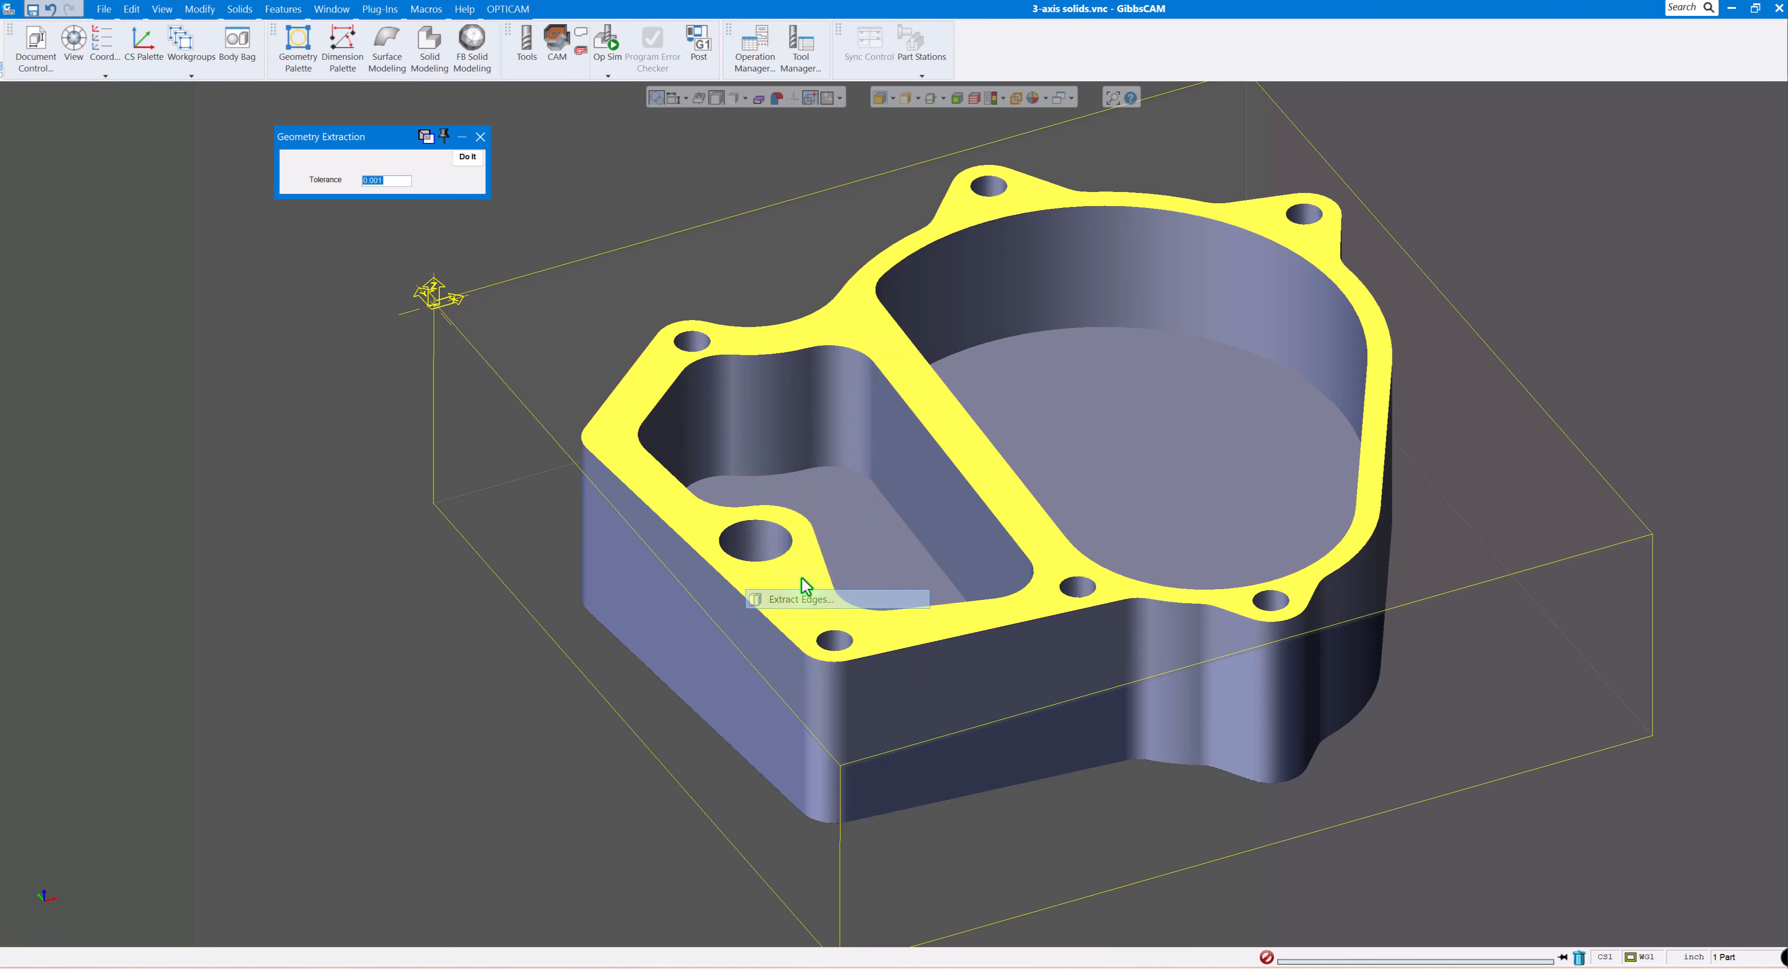
left_click(467, 156)
left_click(480, 136)
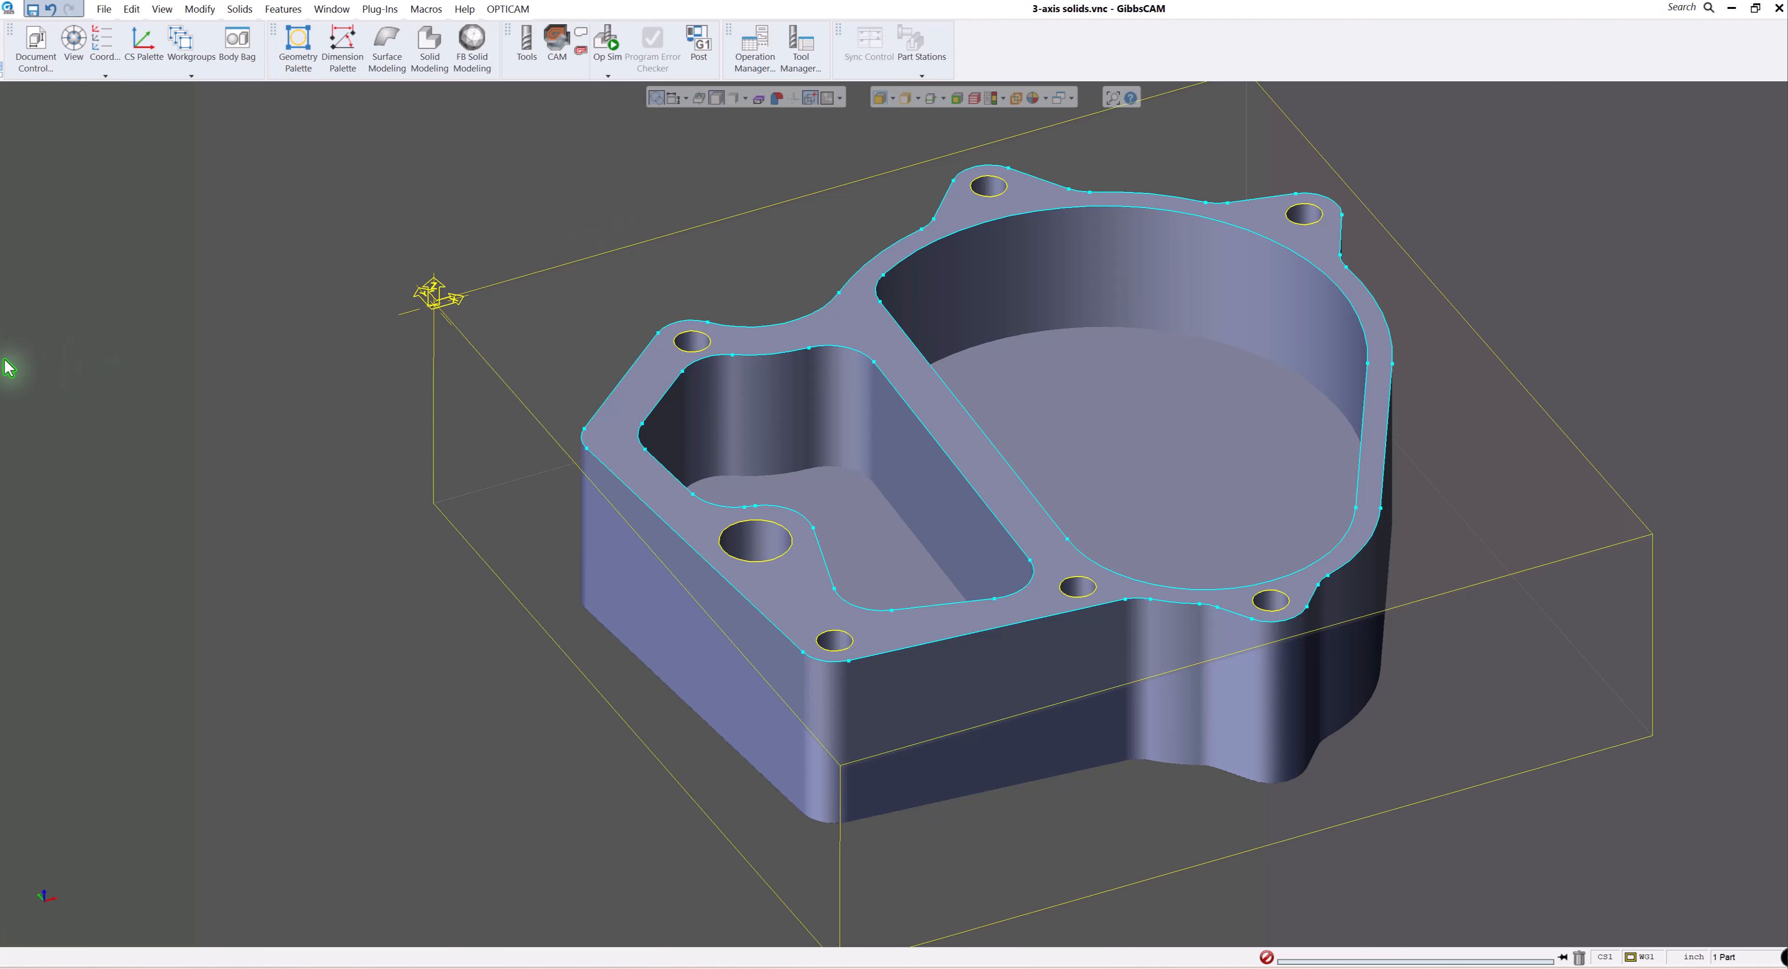
Display the CAM process and operation lists together with the tool list.
scroll(510, 429, "down", 3)
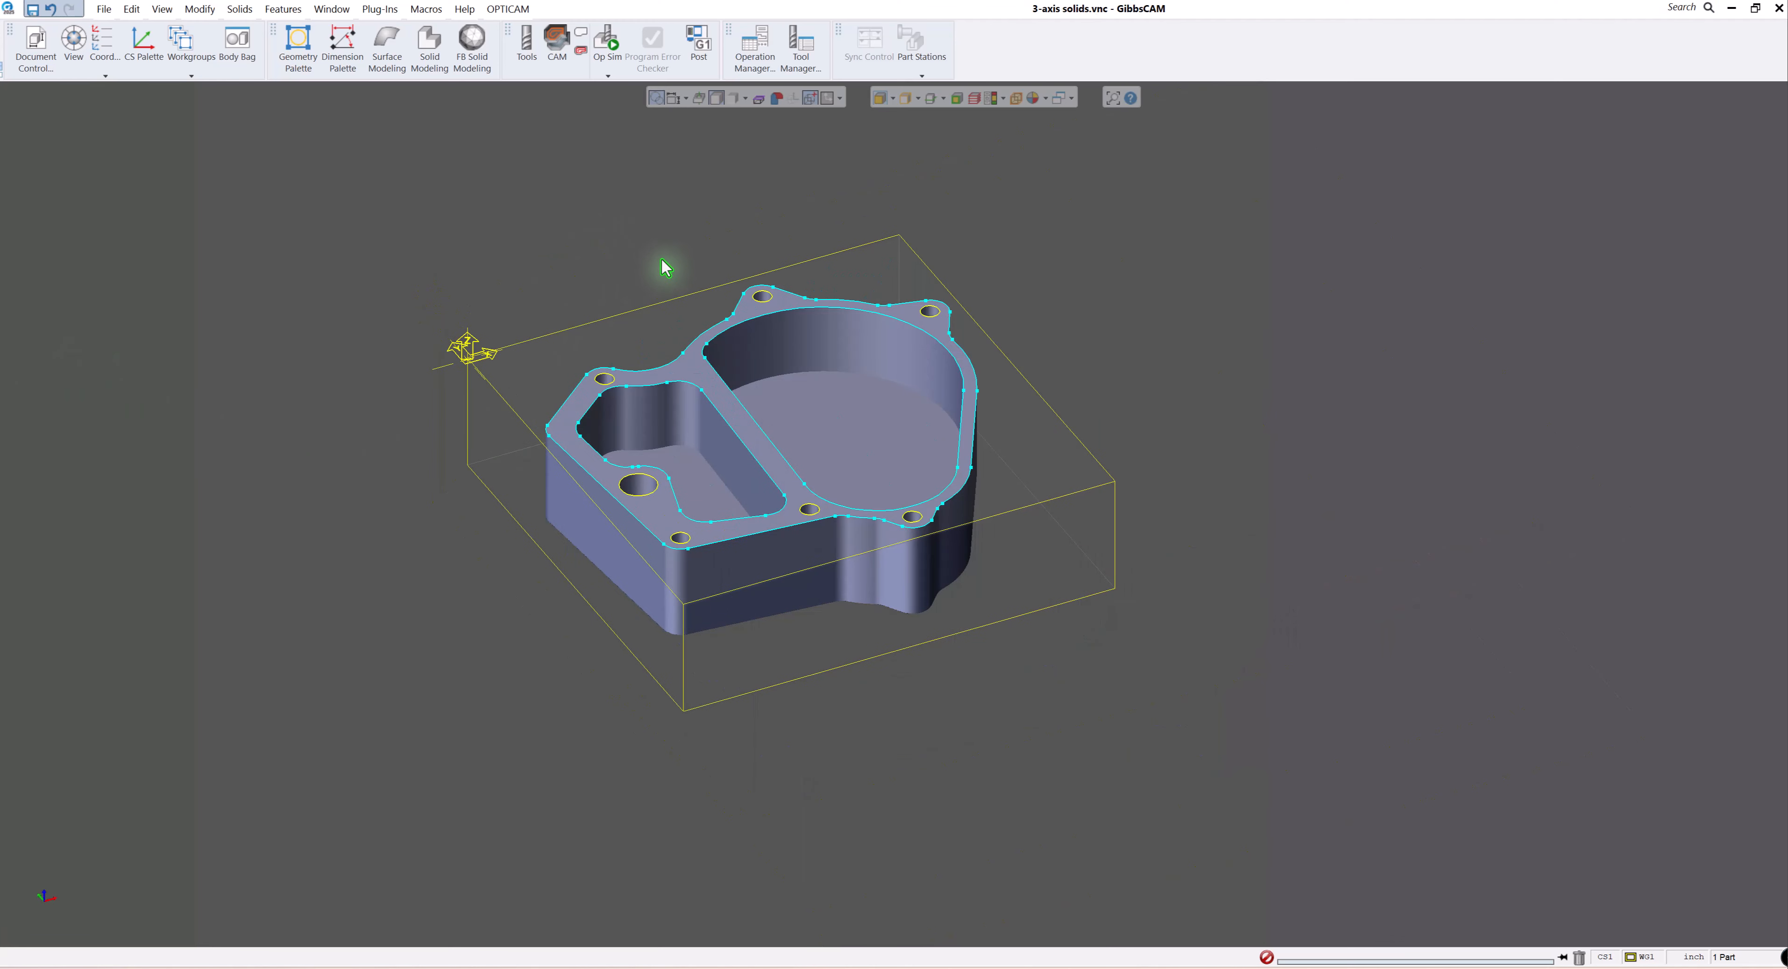
middle_click_drag(665, 246, 666, 249)
left_click(557, 50)
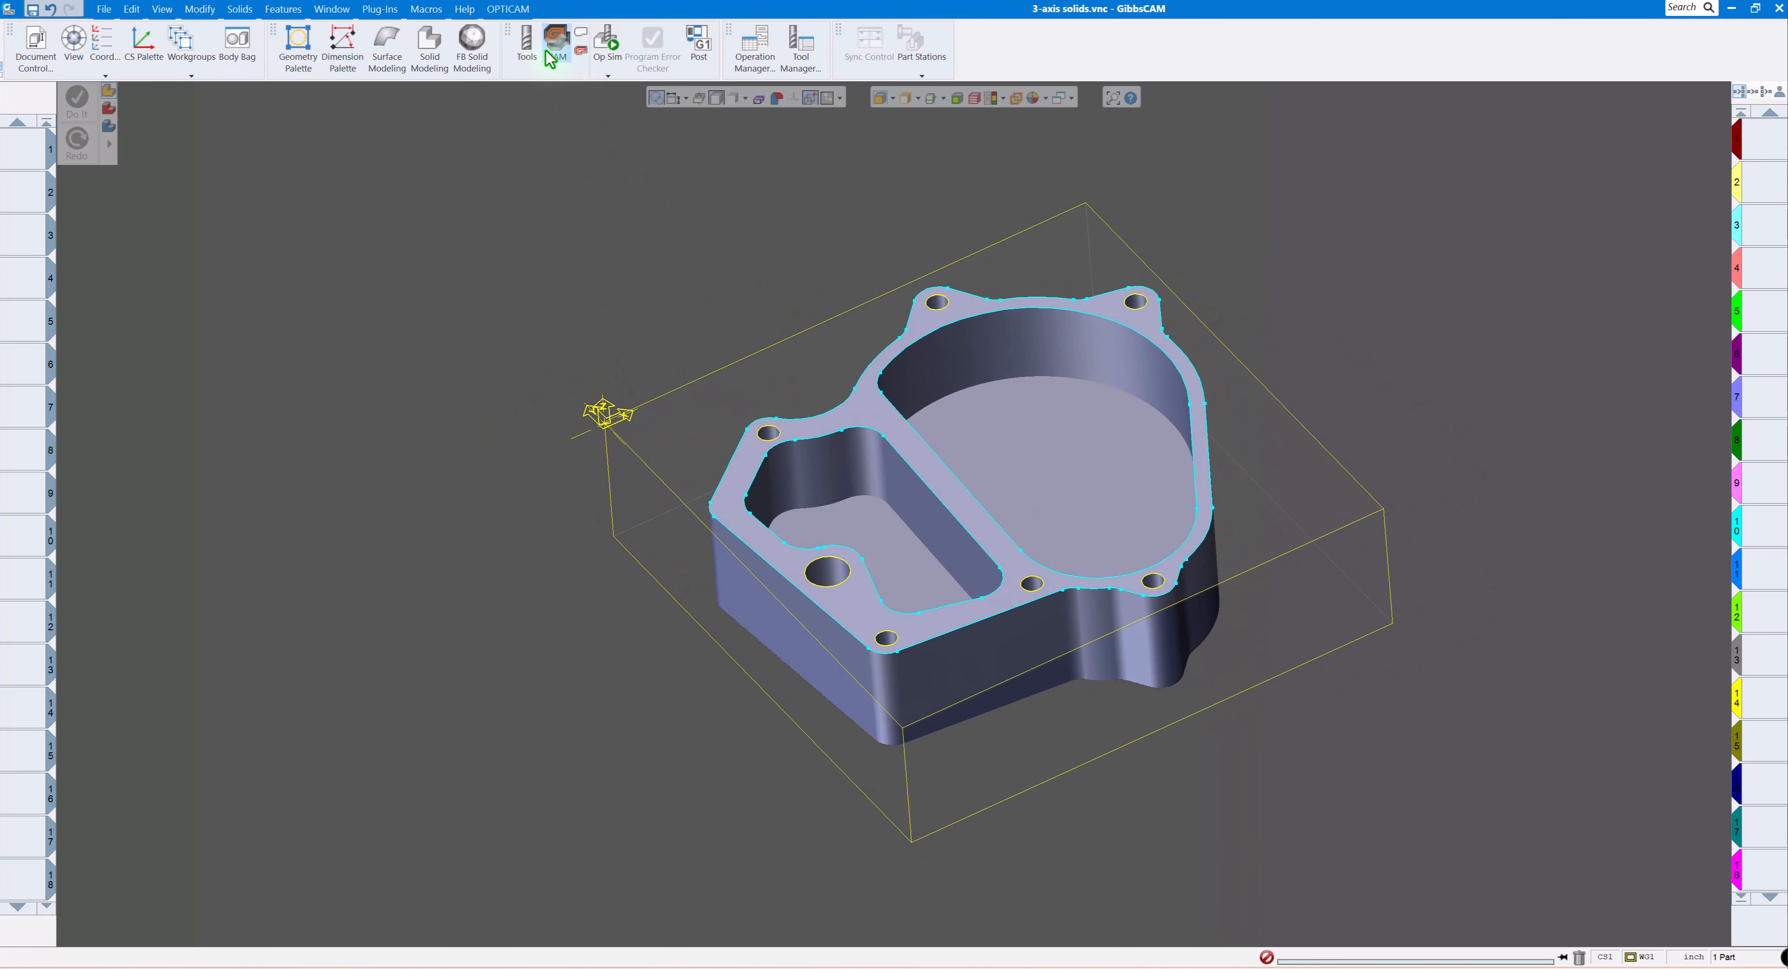
left_click(527, 49)
mouse_move(431, 204)
middle_mouse_down()
mouse_move(436, 230)
mouse_move(424, 208)
middle_mouse_up()
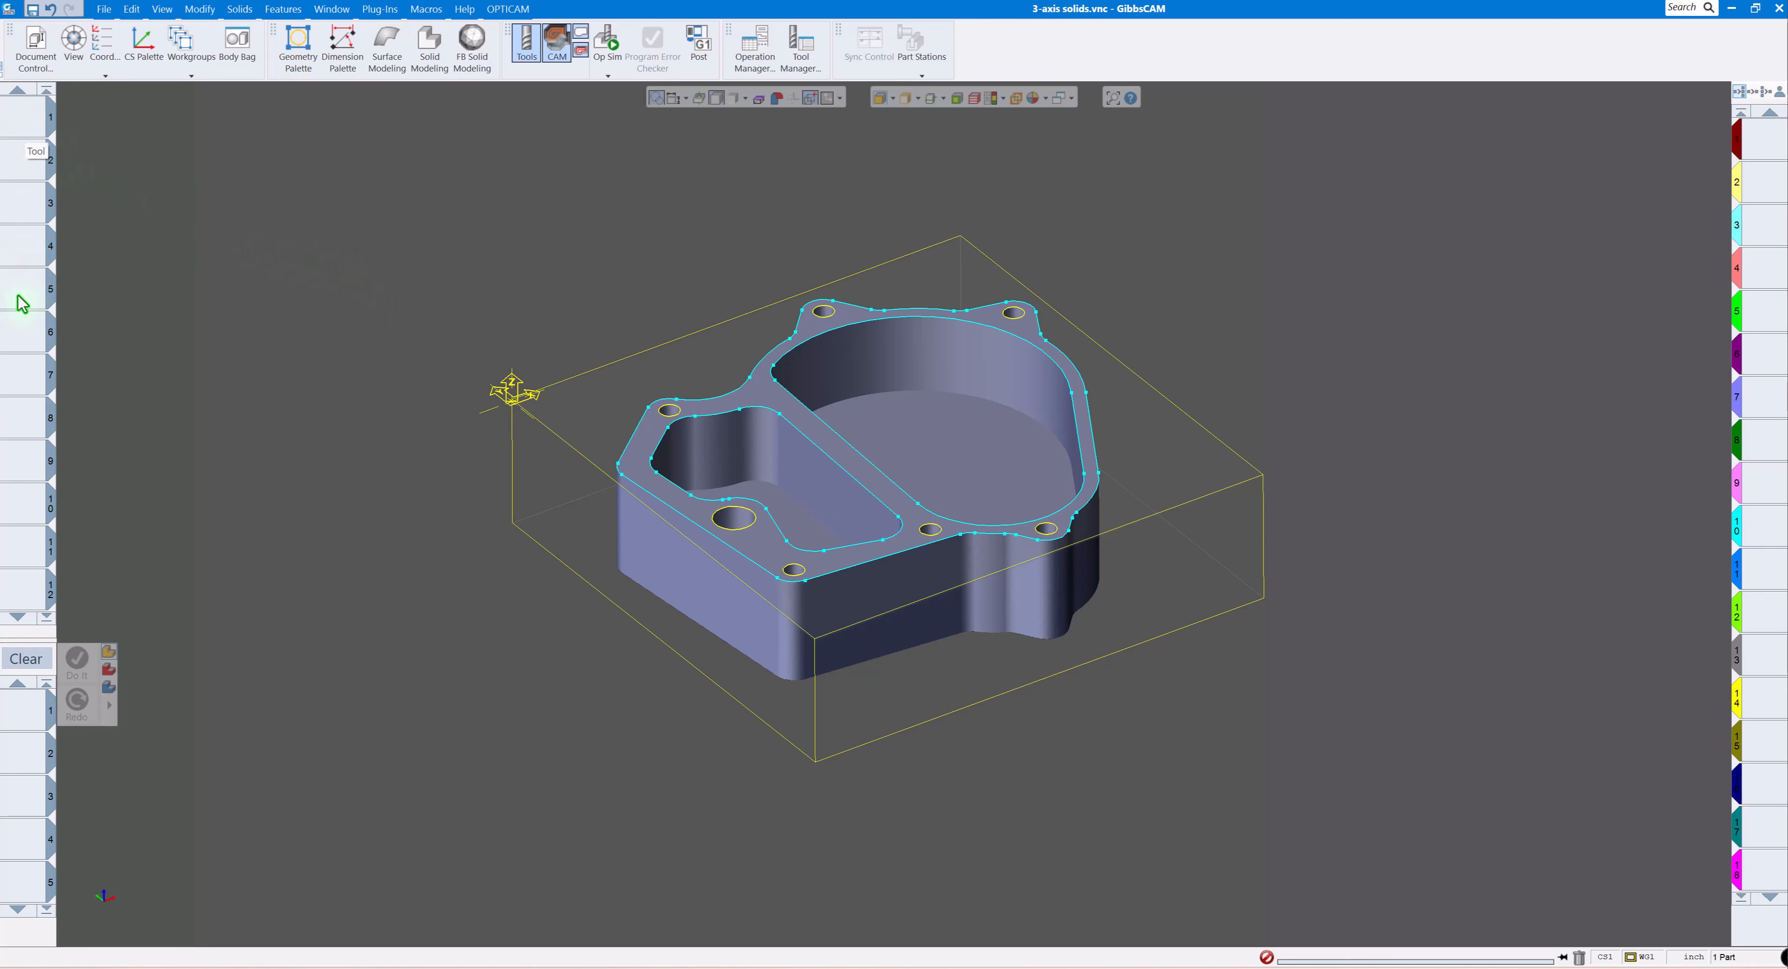
Load the tool file "Class 2 3-axis tool list.tlst" into the tool list, preserving the tool numbers.
right_click(18, 117)
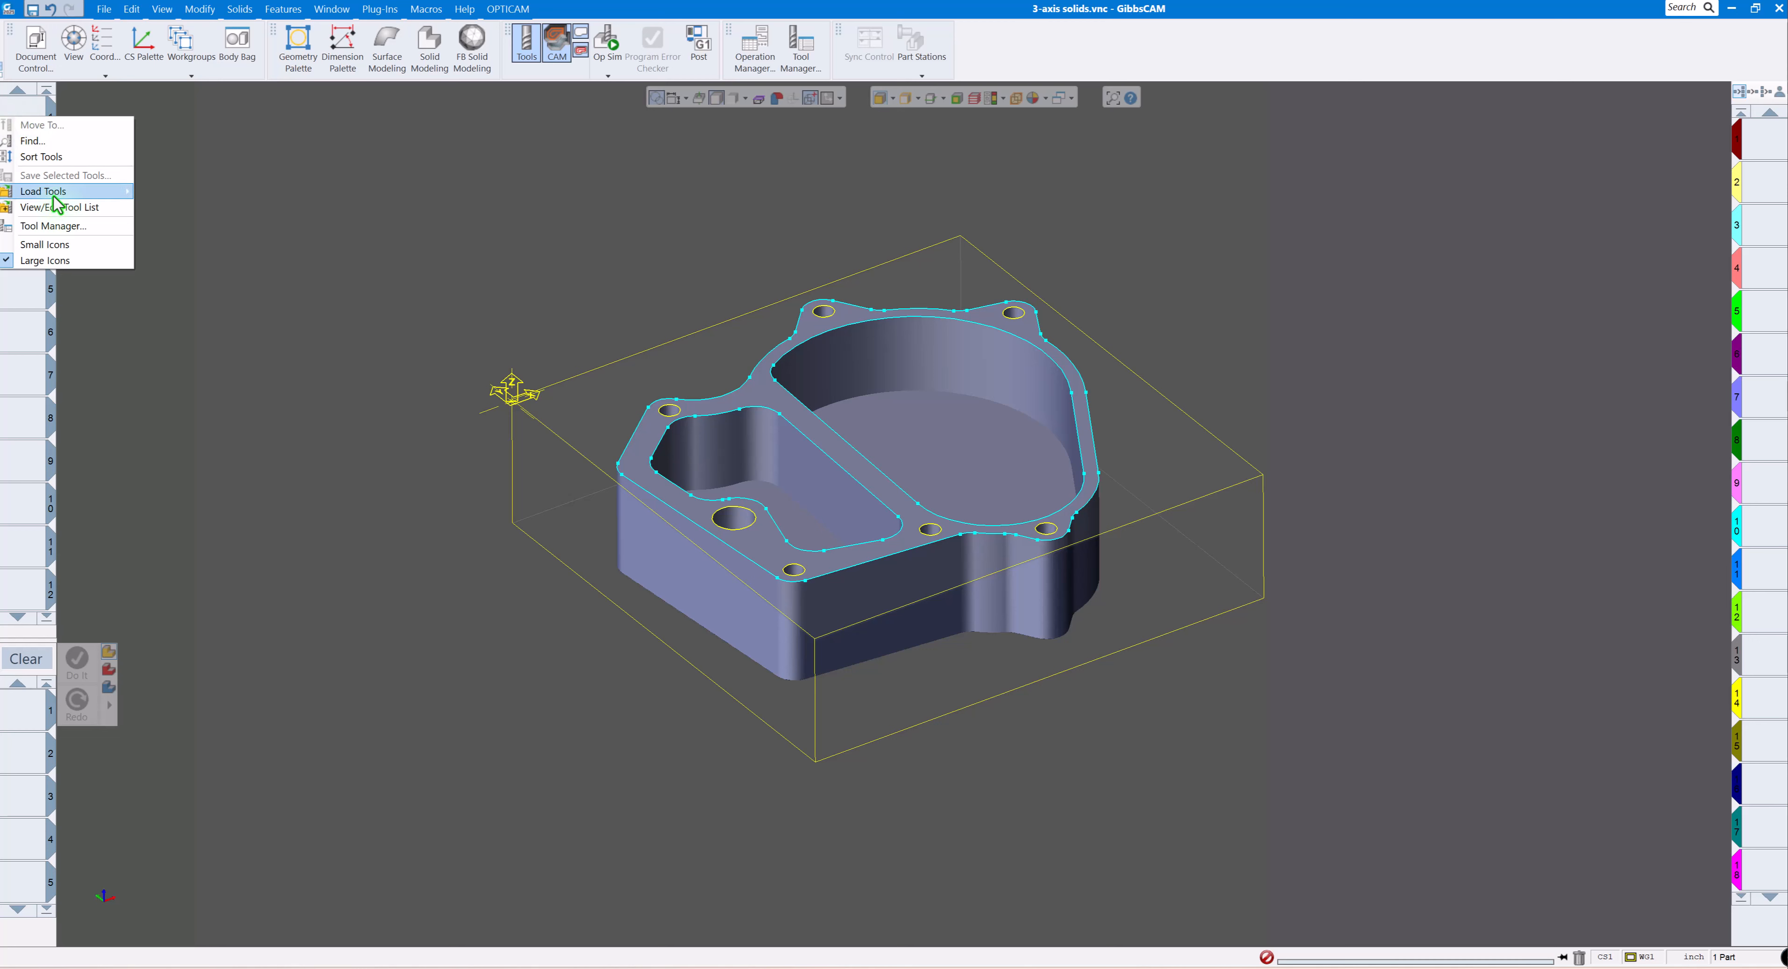
mouse_move(53, 194)
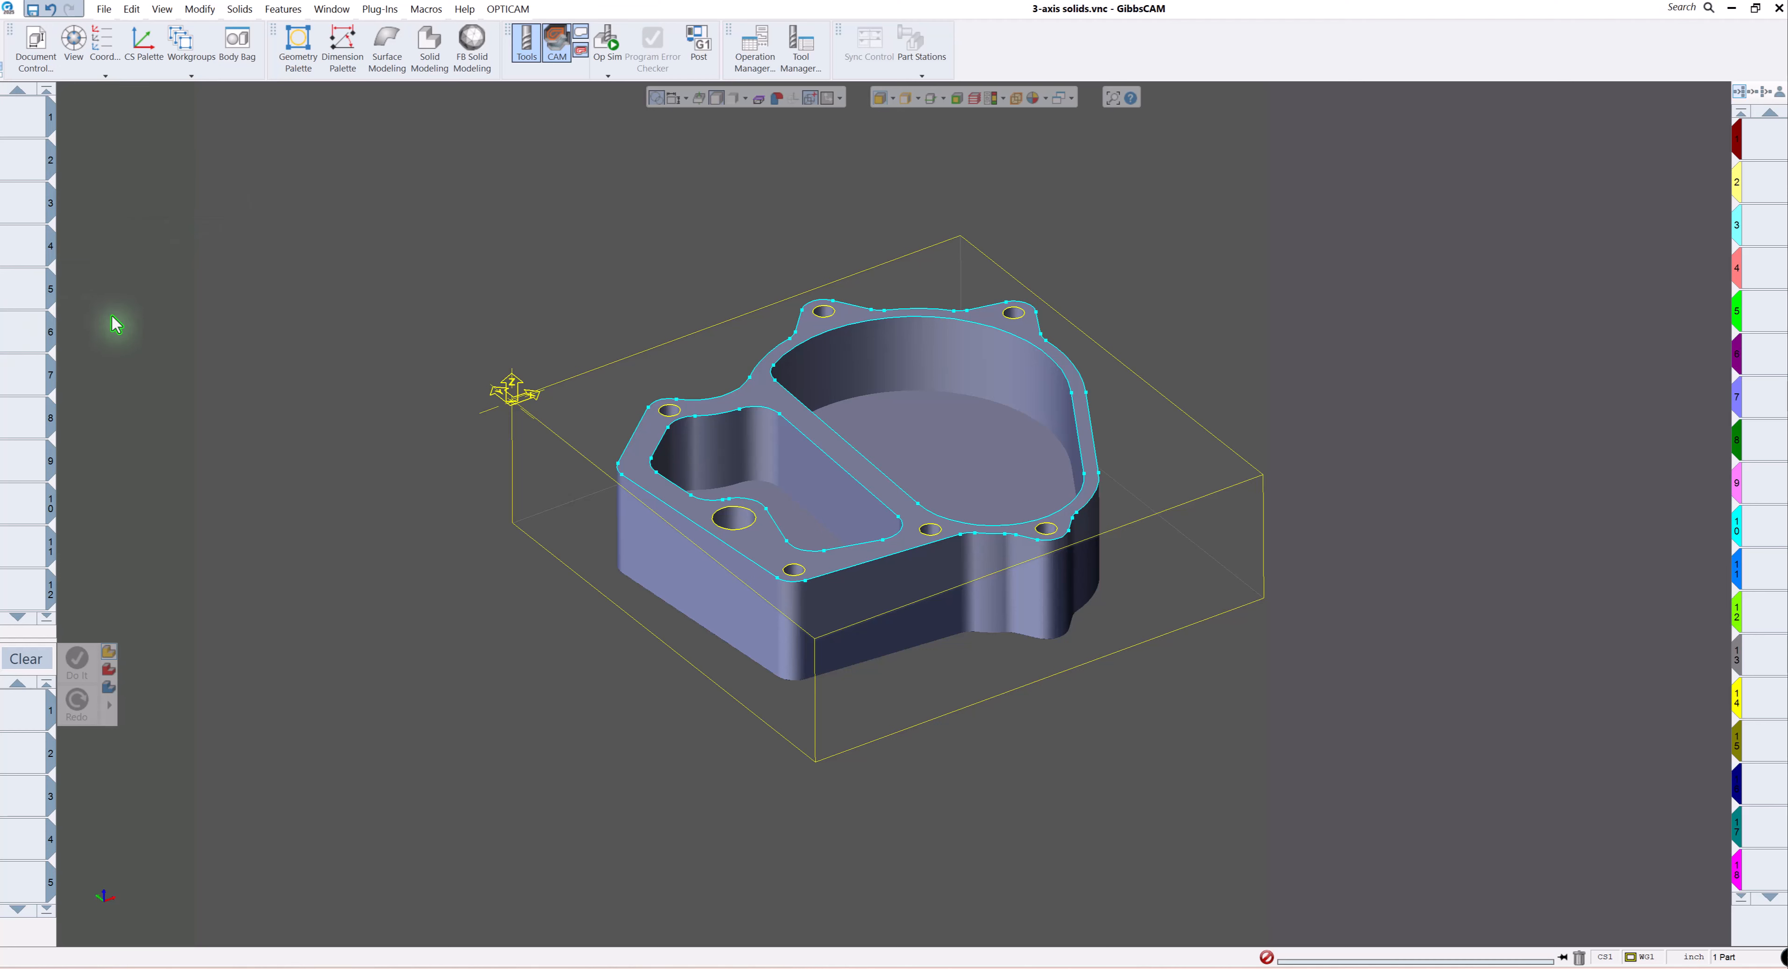
right_click(21, 195)
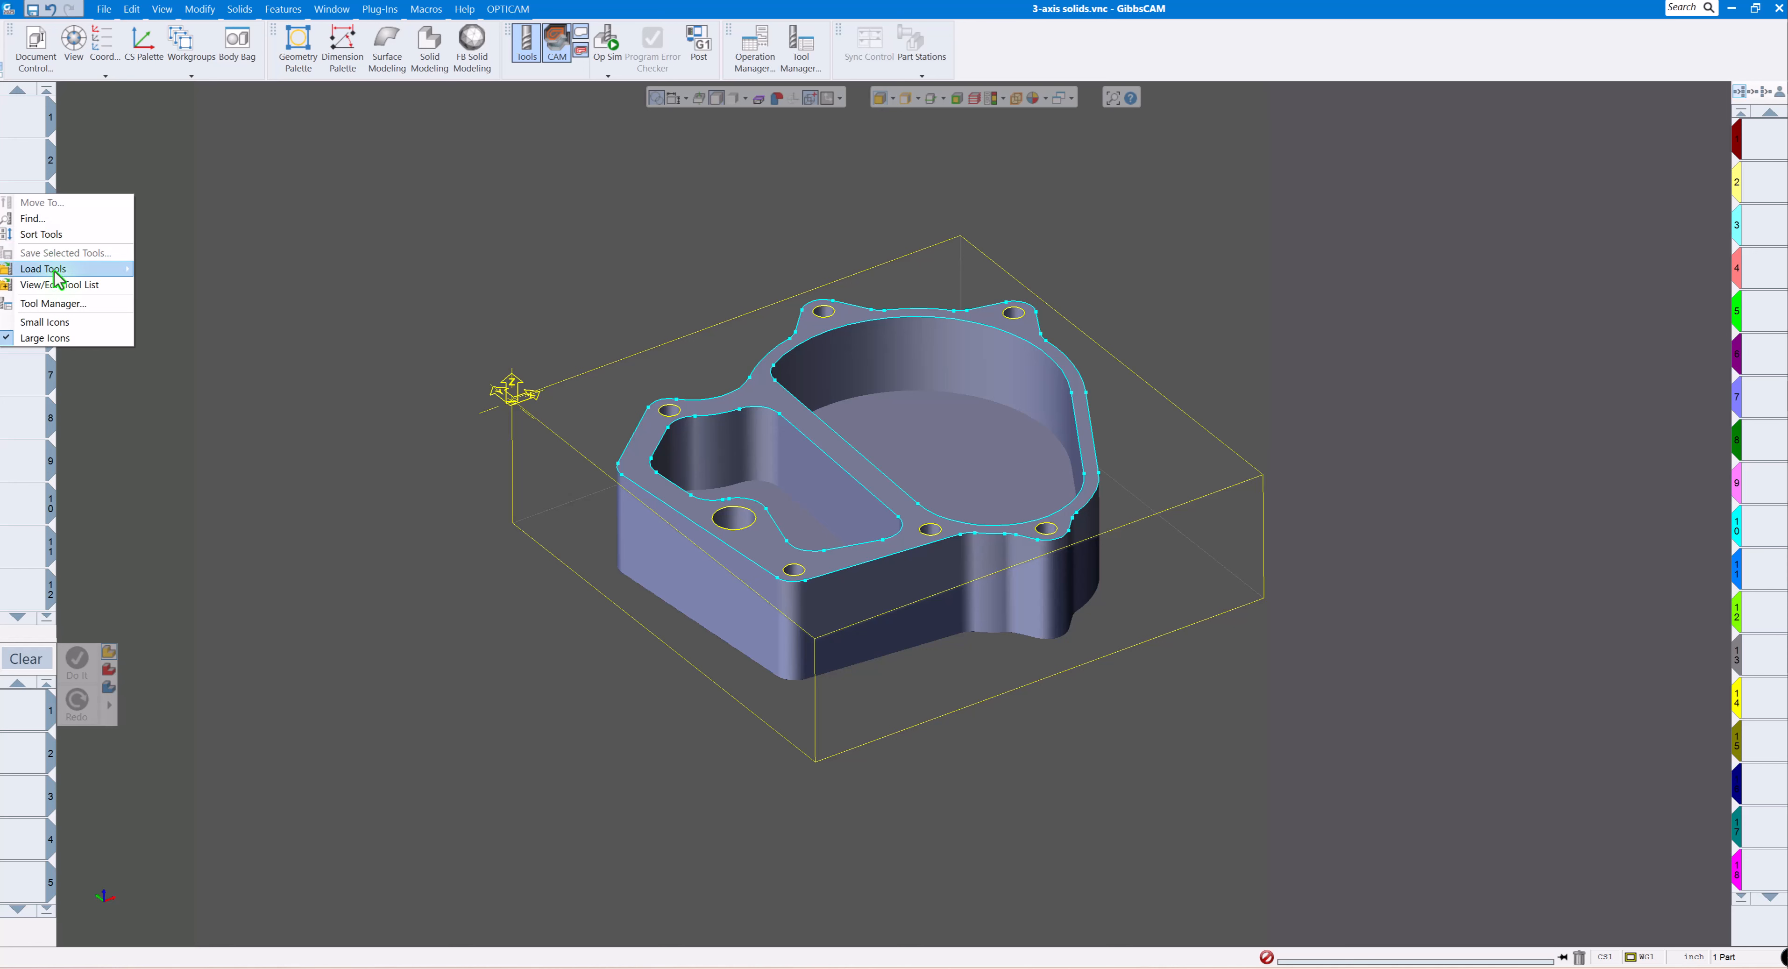
mouse_move(77, 270)
left_click(167, 270)
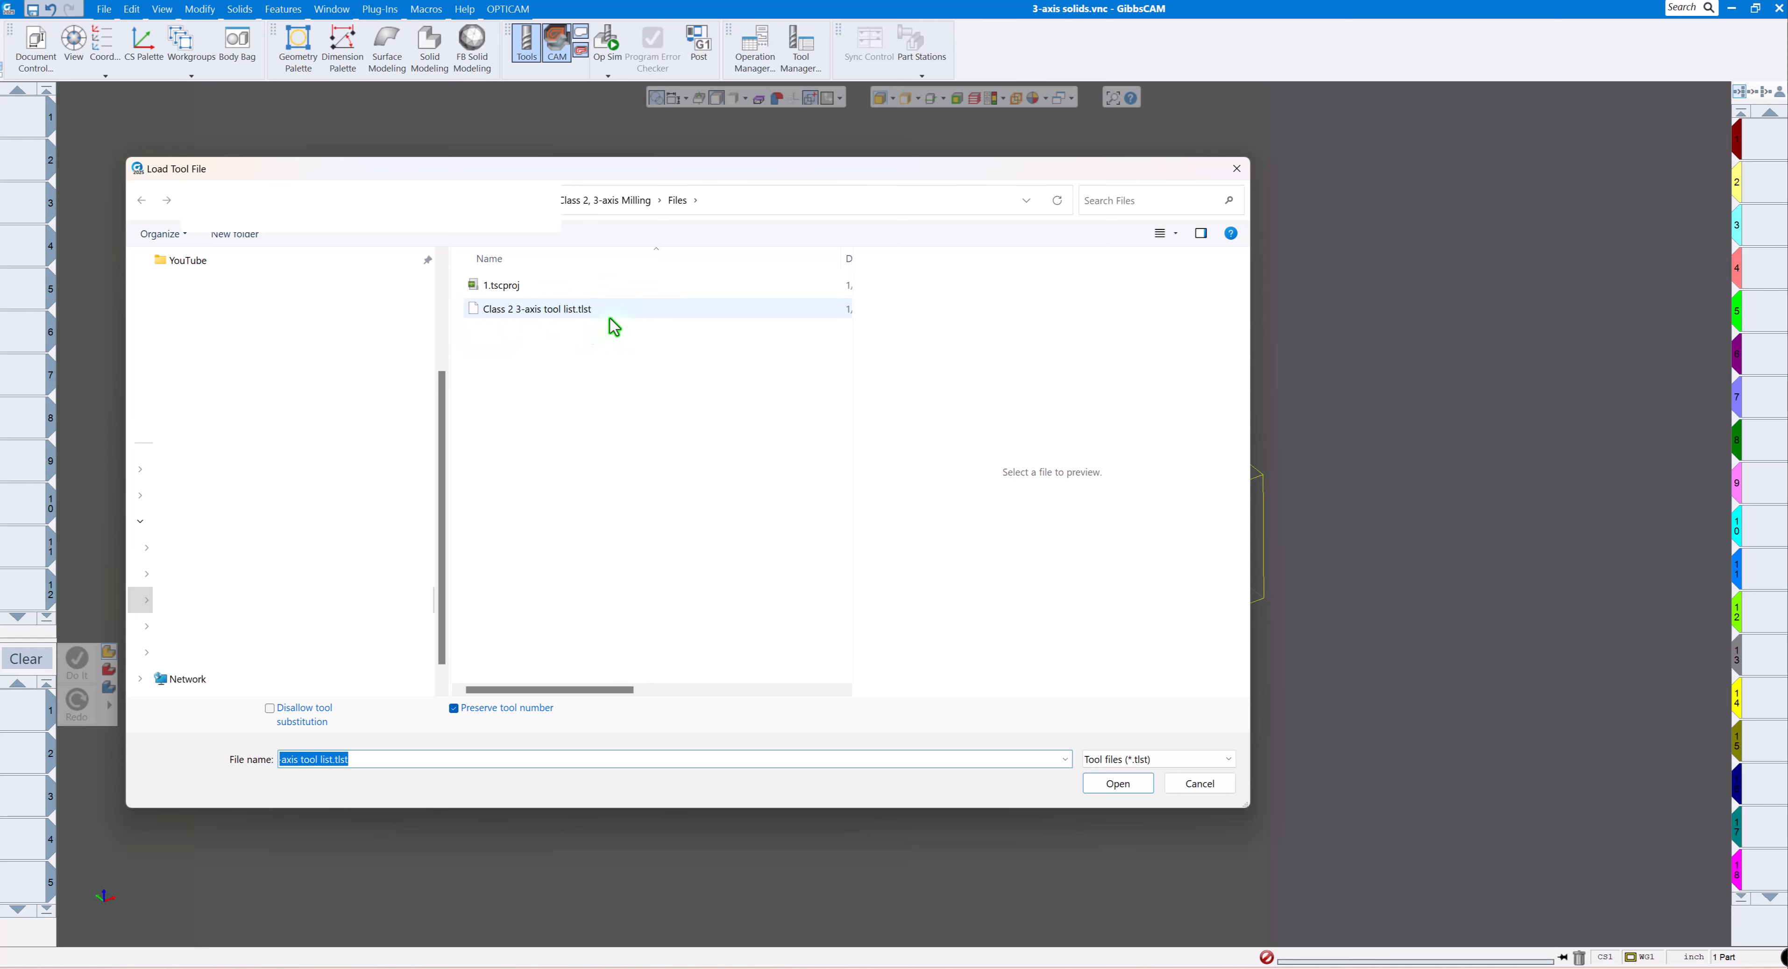
left_click(558, 315)
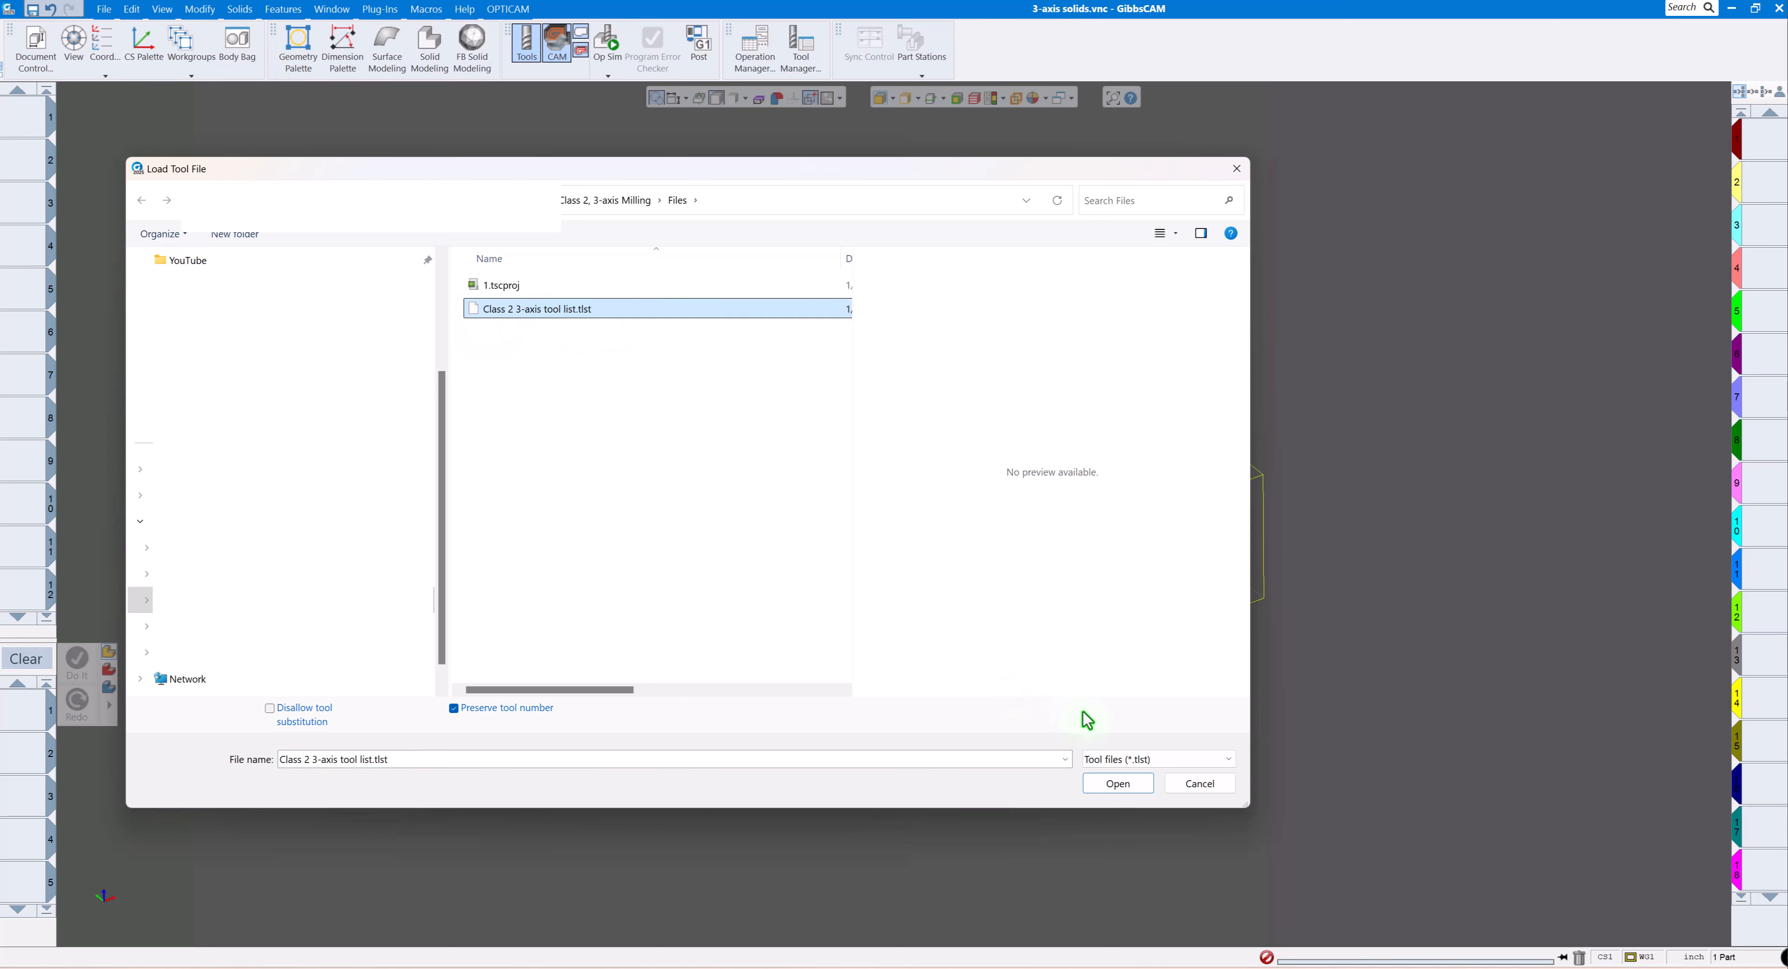
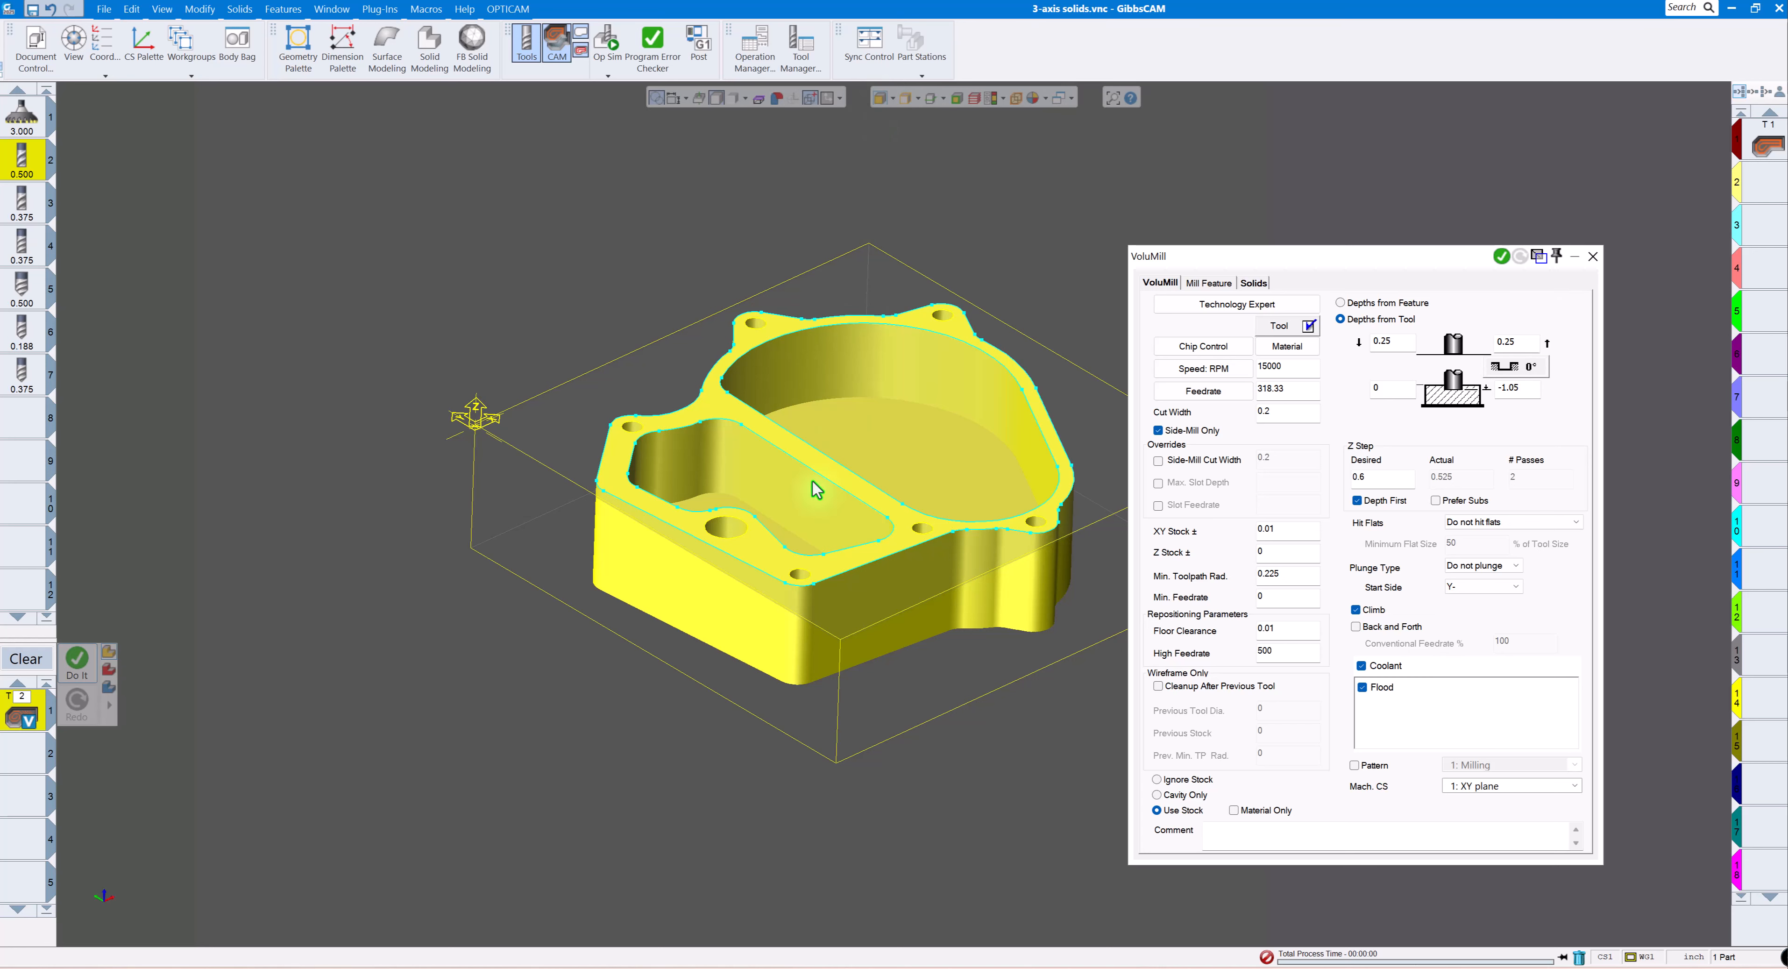
Try selecting individual wall and pocket floor faces of the part, and reselect the whole solid body.
left_click(694, 583)
left_click(858, 613)
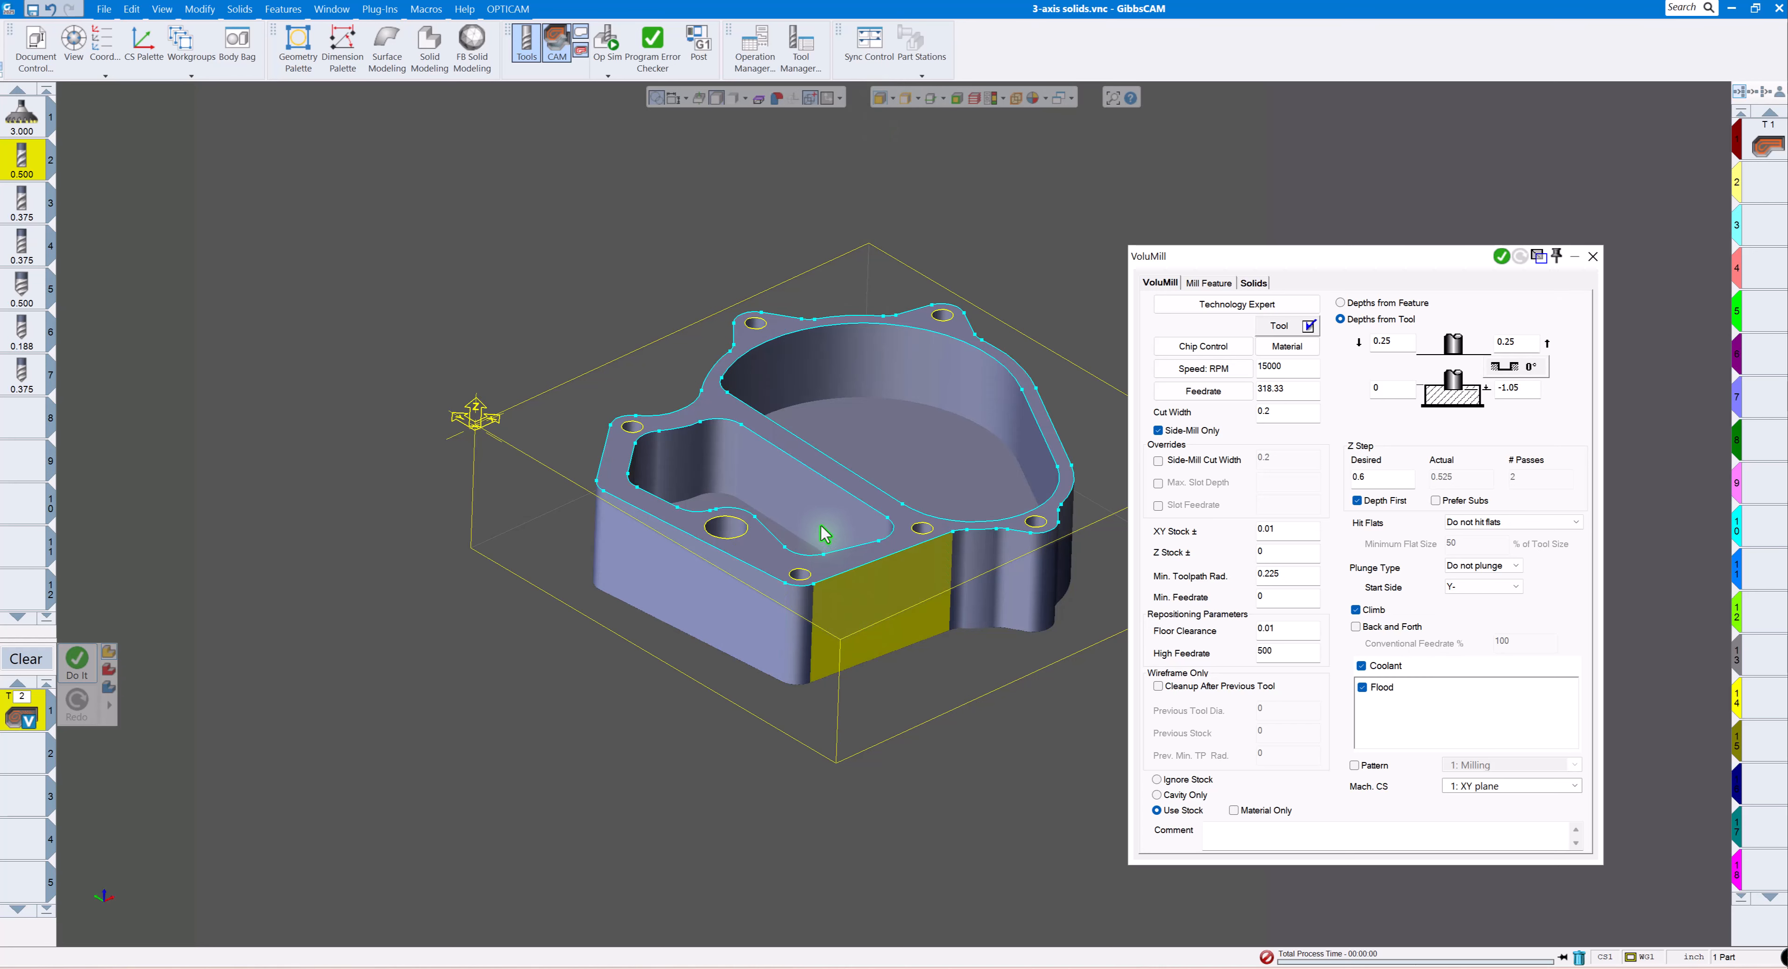
left_click(821, 528)
left_click(895, 437)
left_click(879, 101)
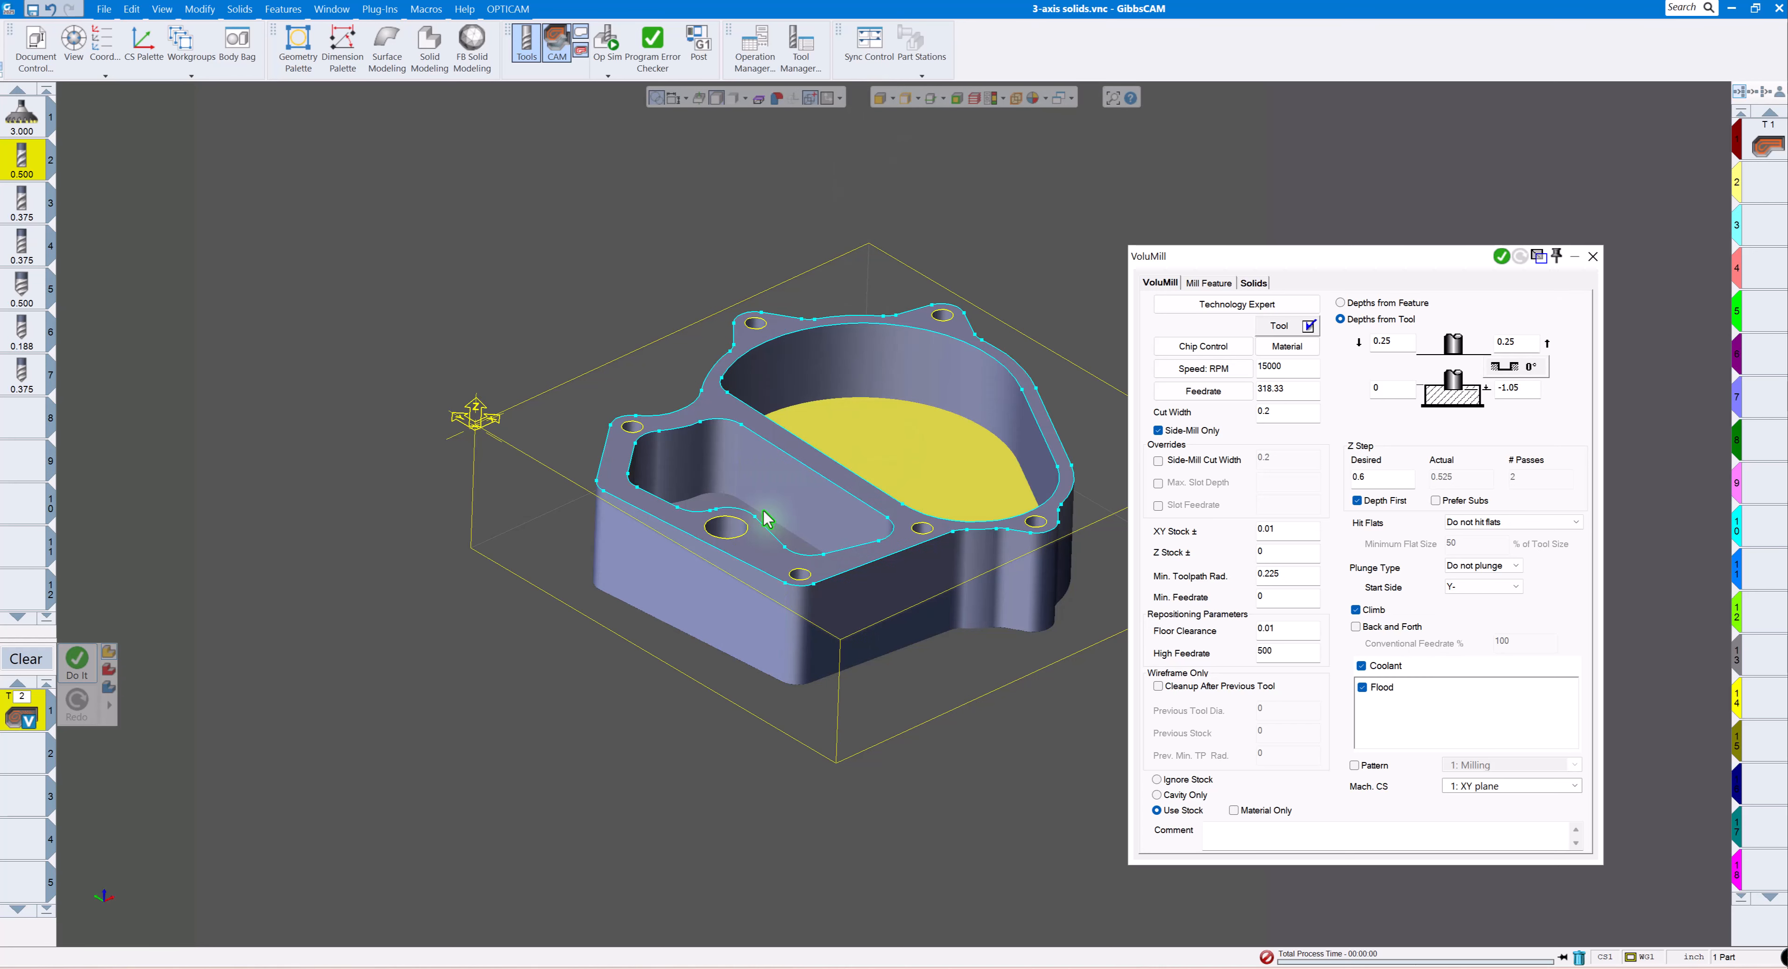
left_click(709, 607)
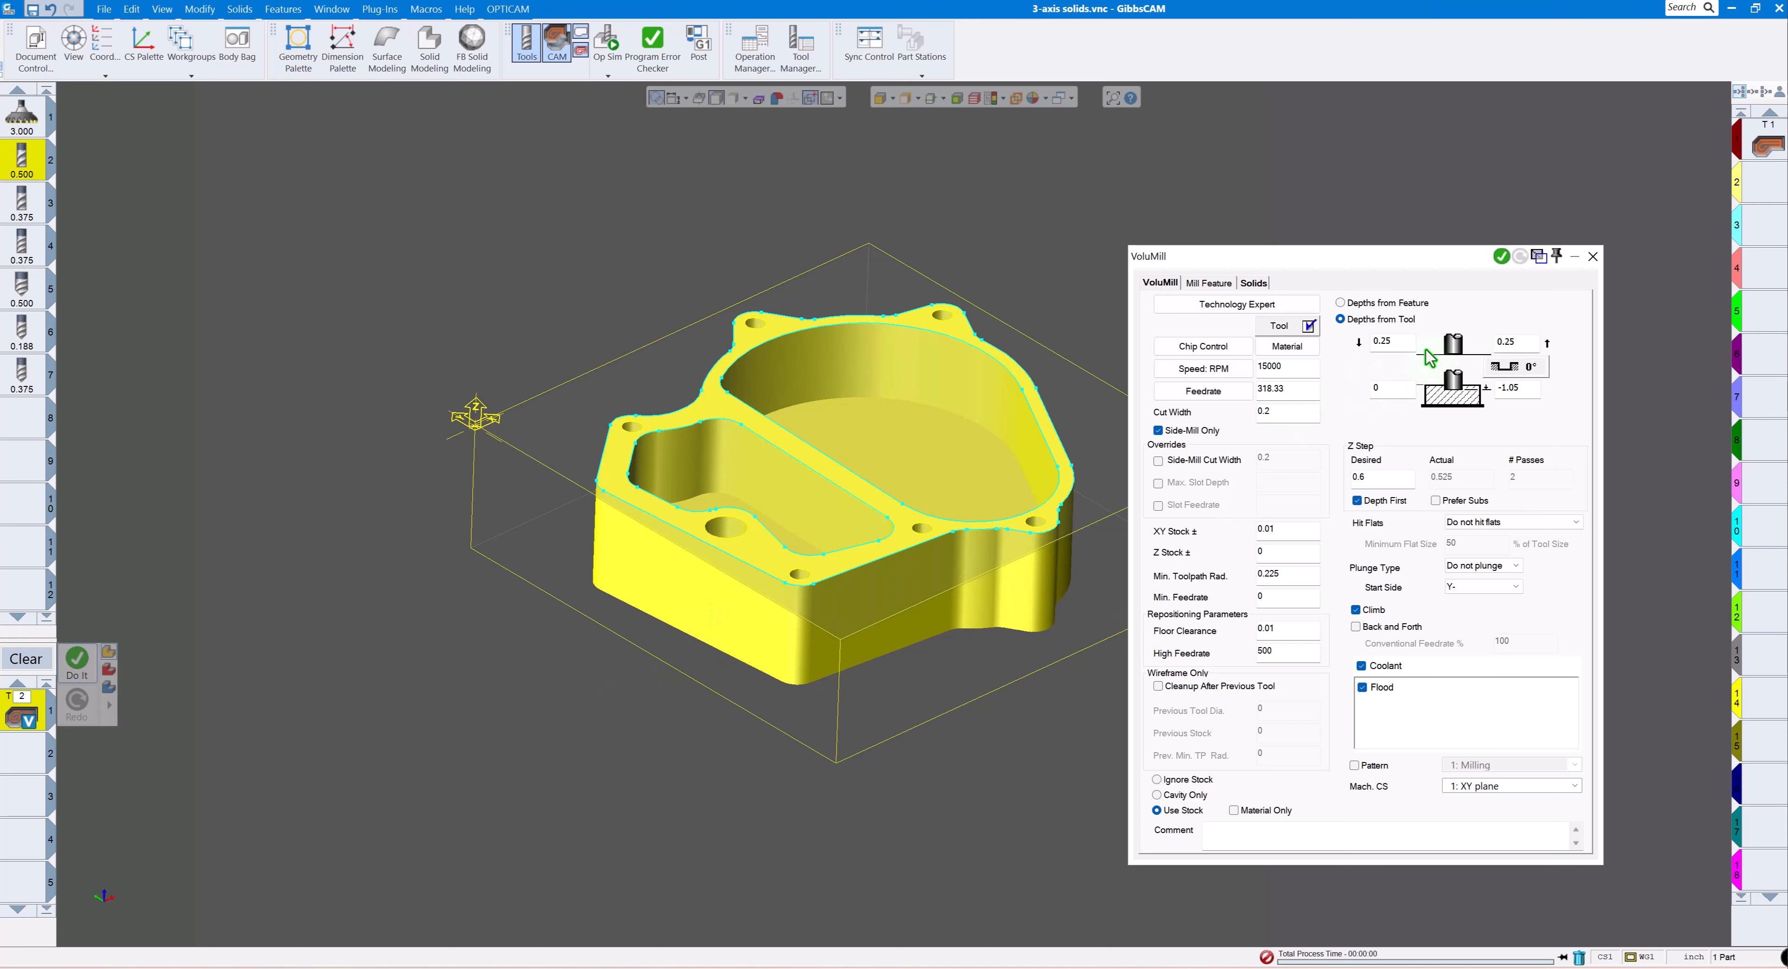
Generate the VoluMill roughing operation for the selected solid with tool 2 and close the process settings.
left_click(1499, 259)
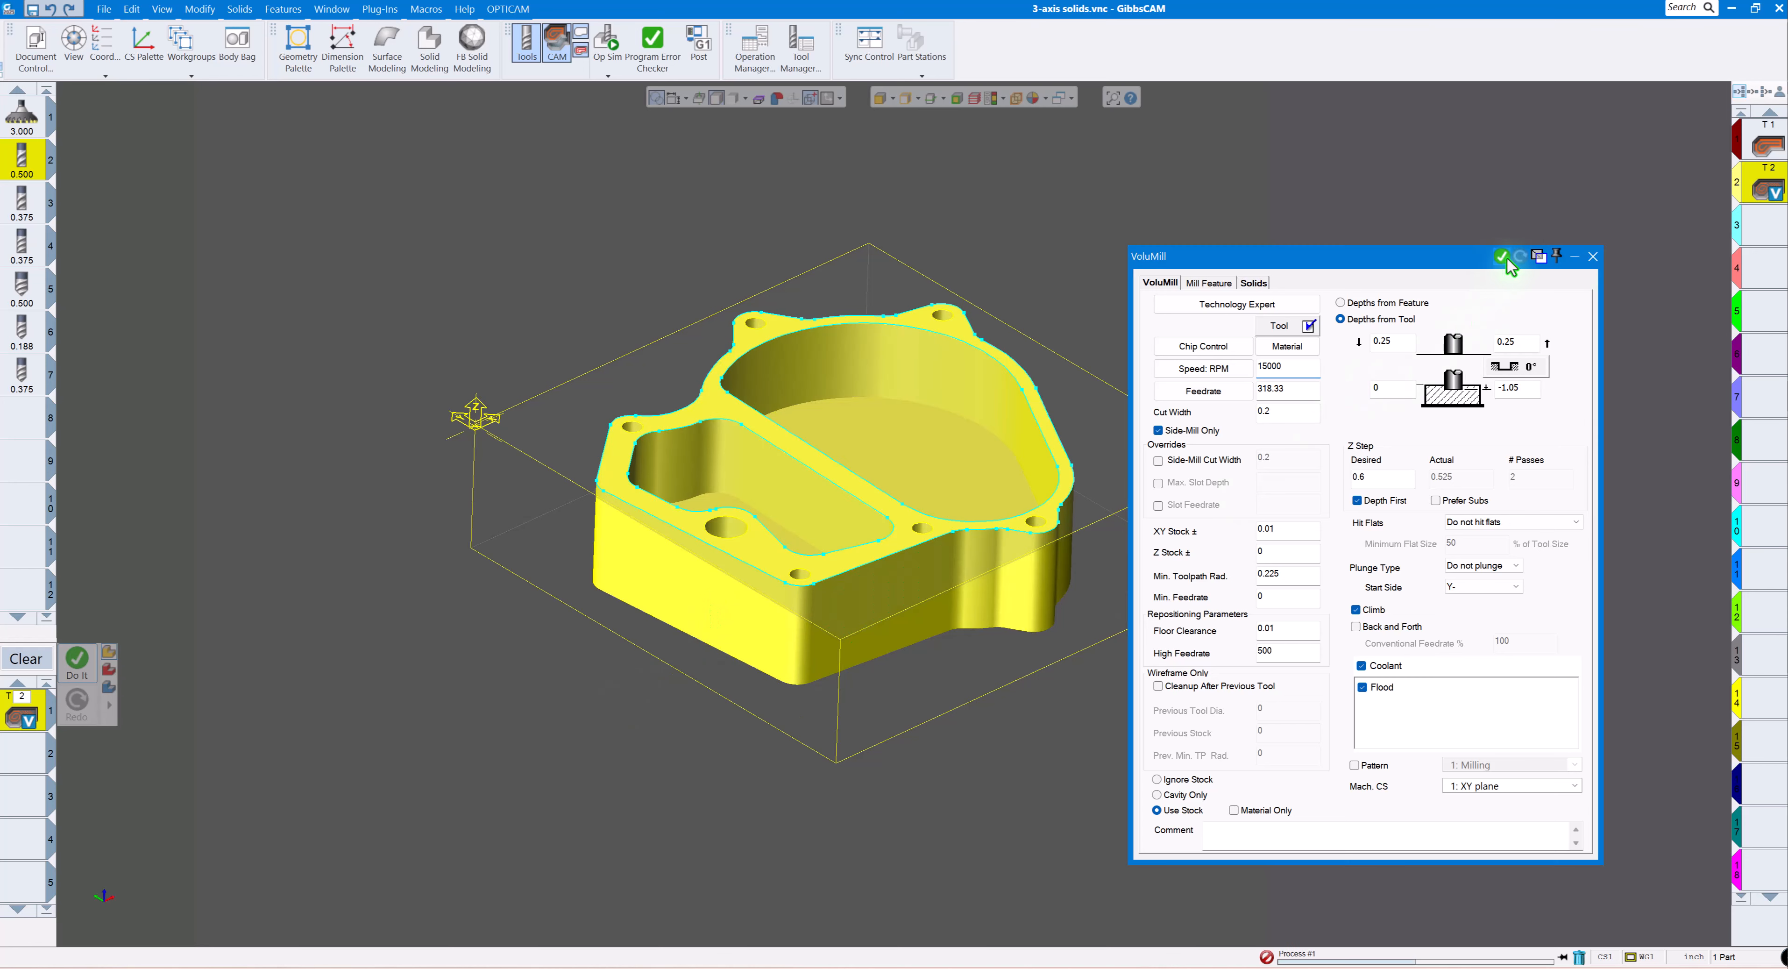
left_click(1592, 257)
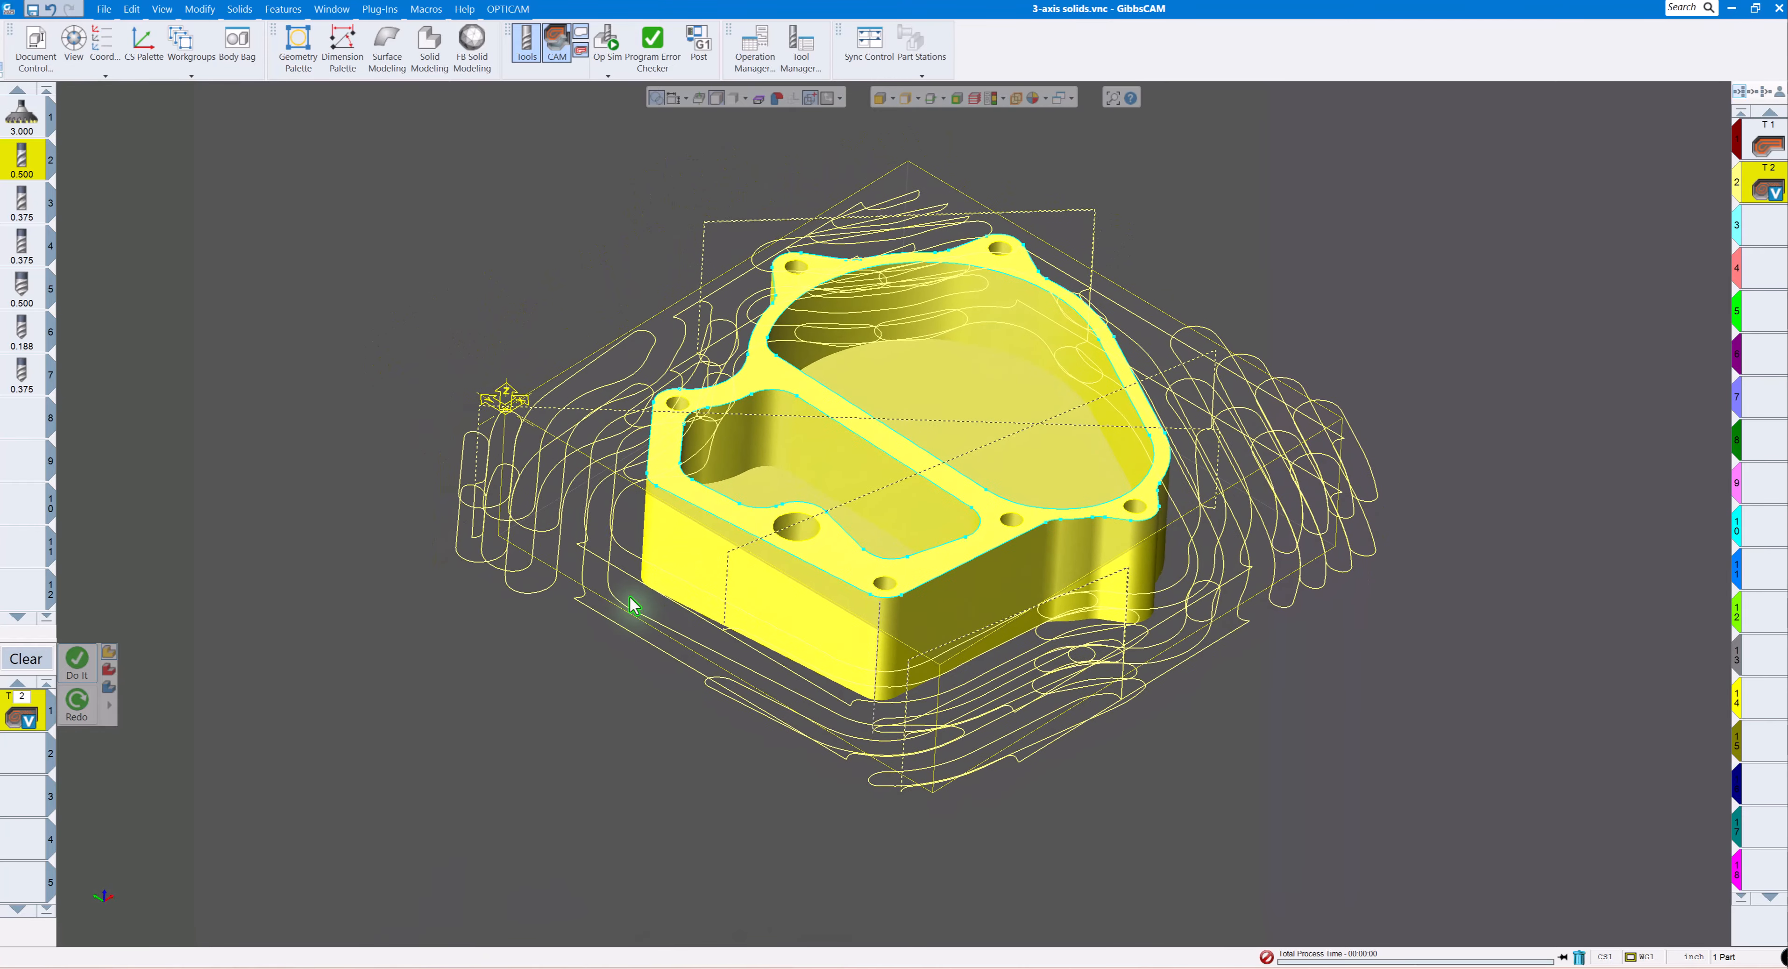
Clear the process list for a new third operation and load the process file "Volumill Large pocket.prc2", preserving the tool number.
left_click(1757, 234)
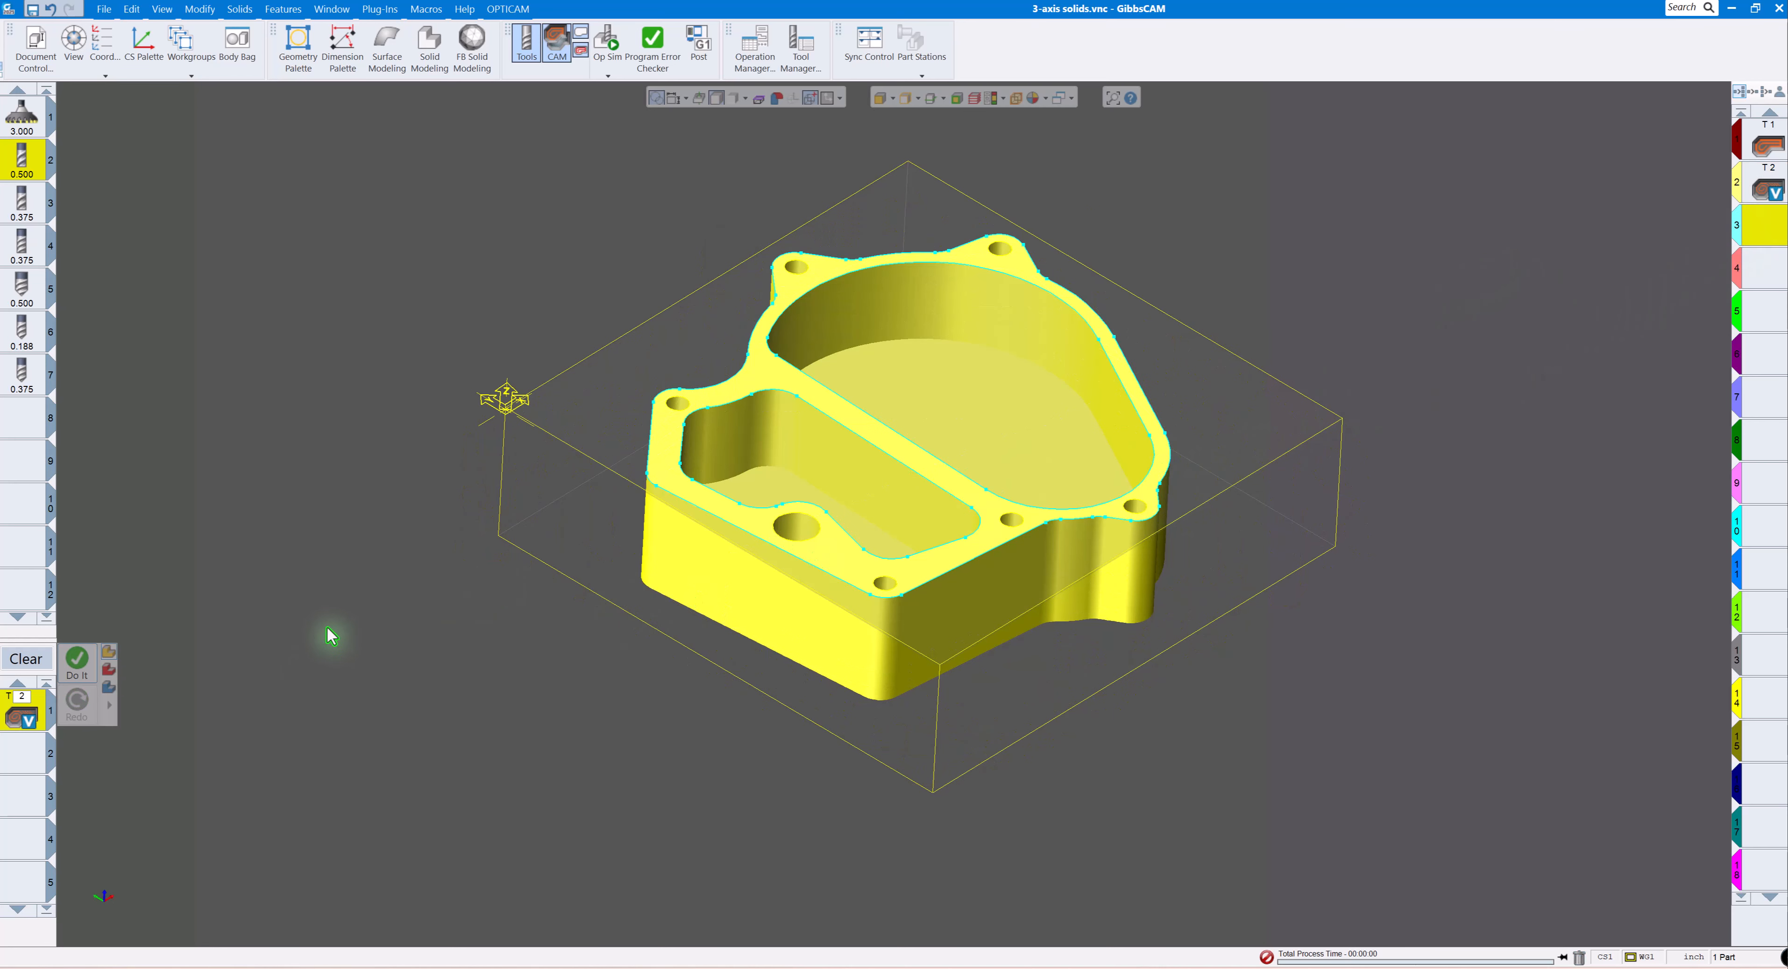
left_click(26, 659)
right_click(28, 718)
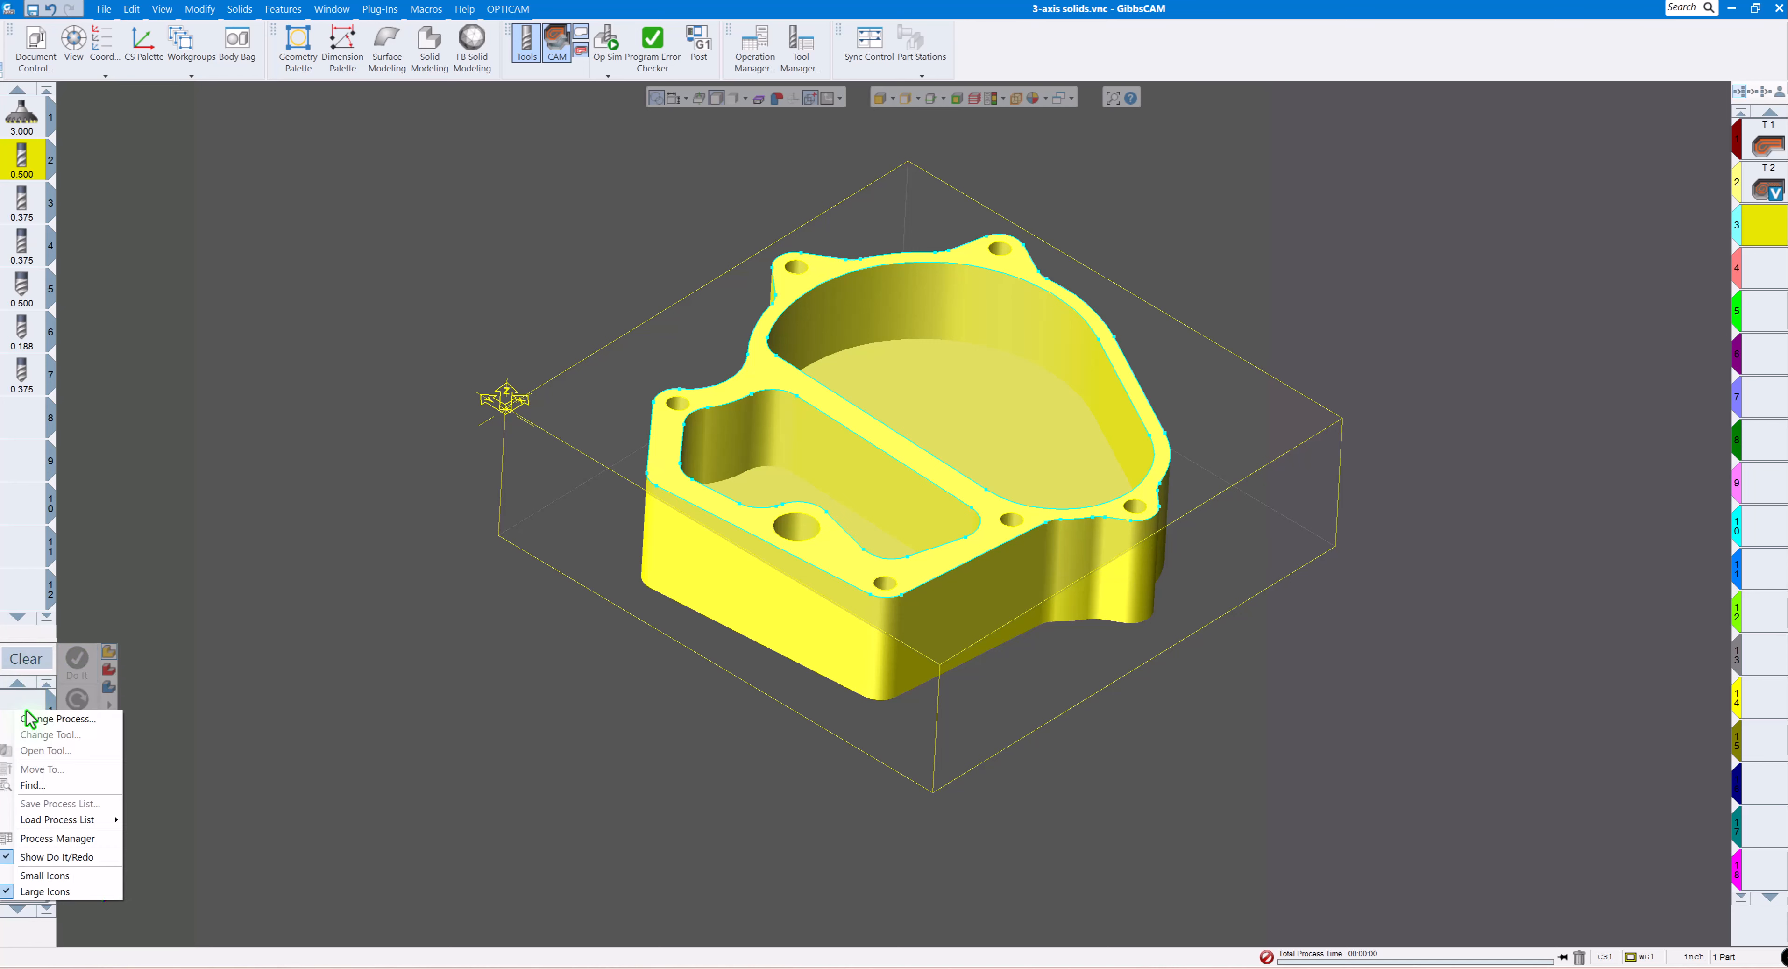
mouse_move(83, 819)
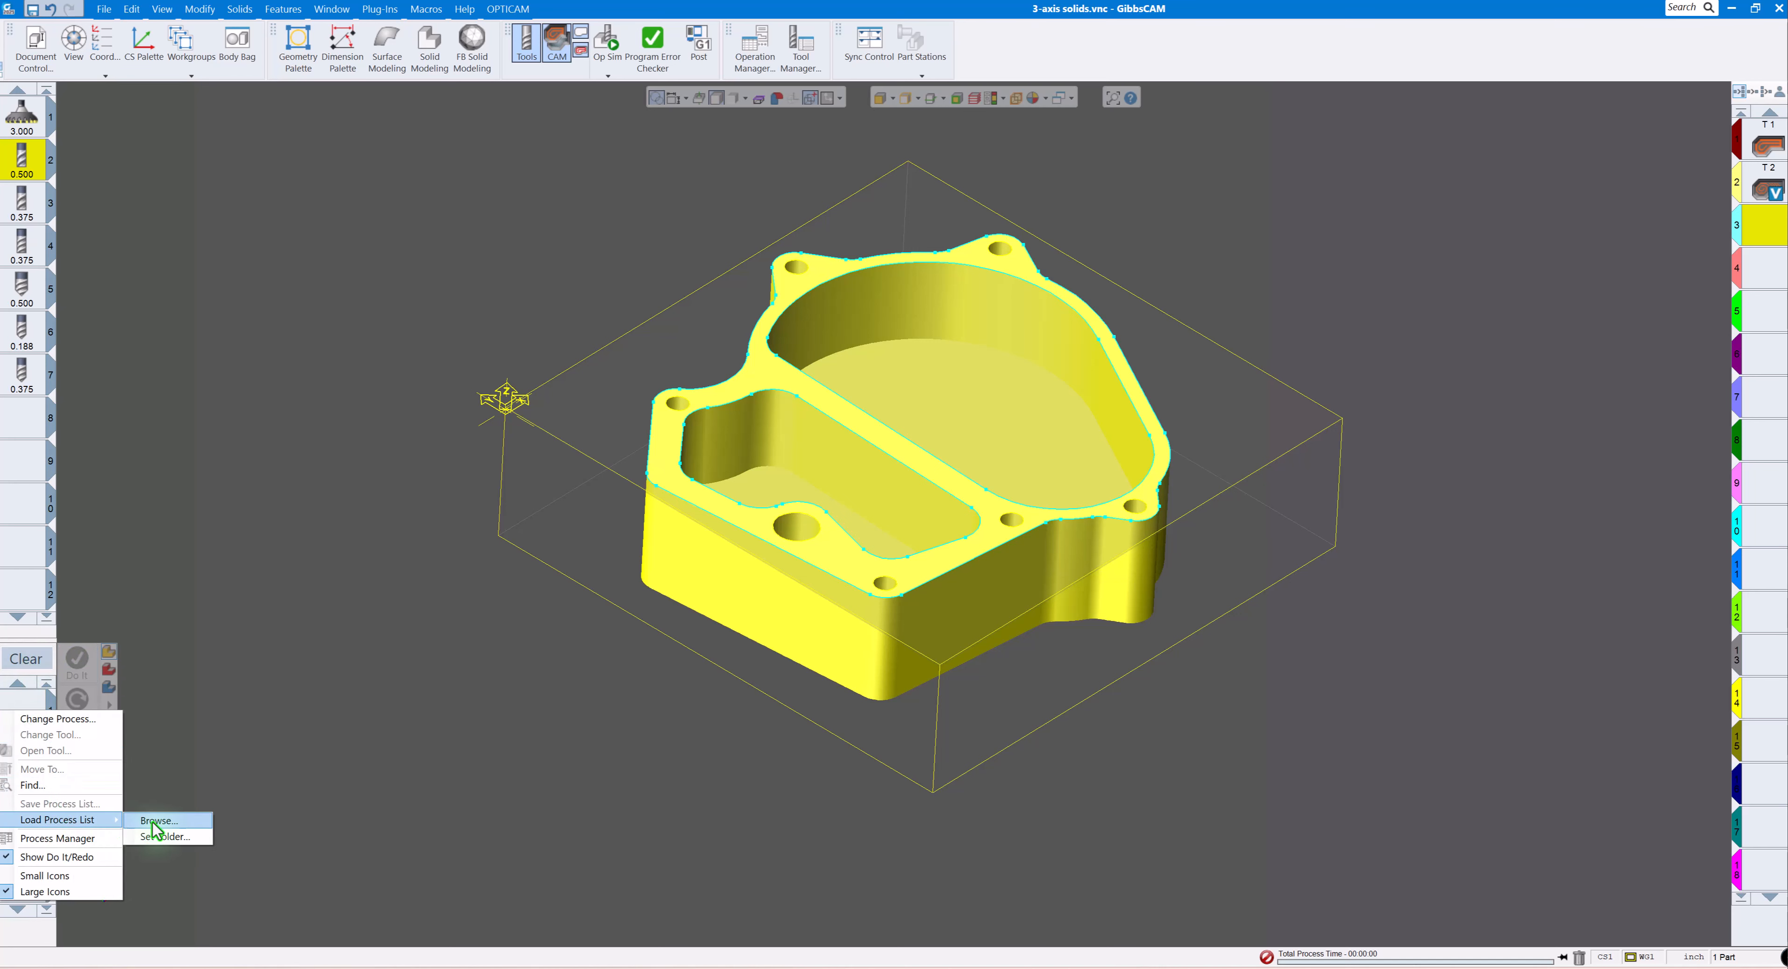
left_click(157, 821)
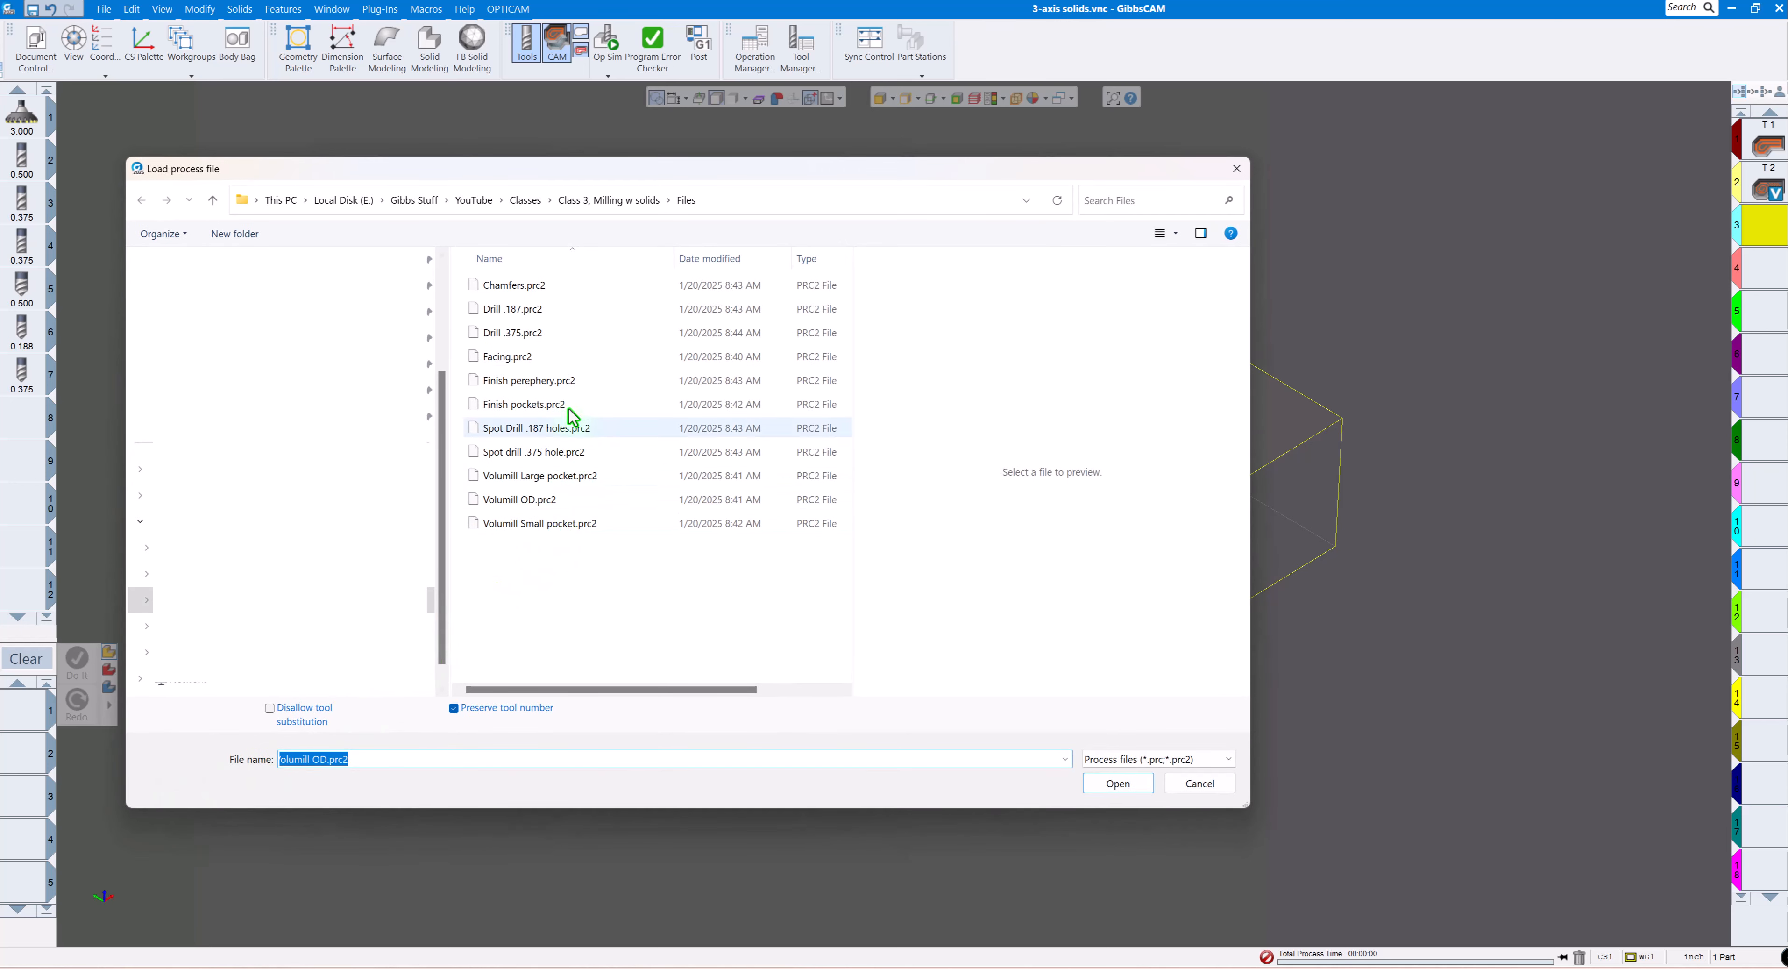
left_click(533, 486)
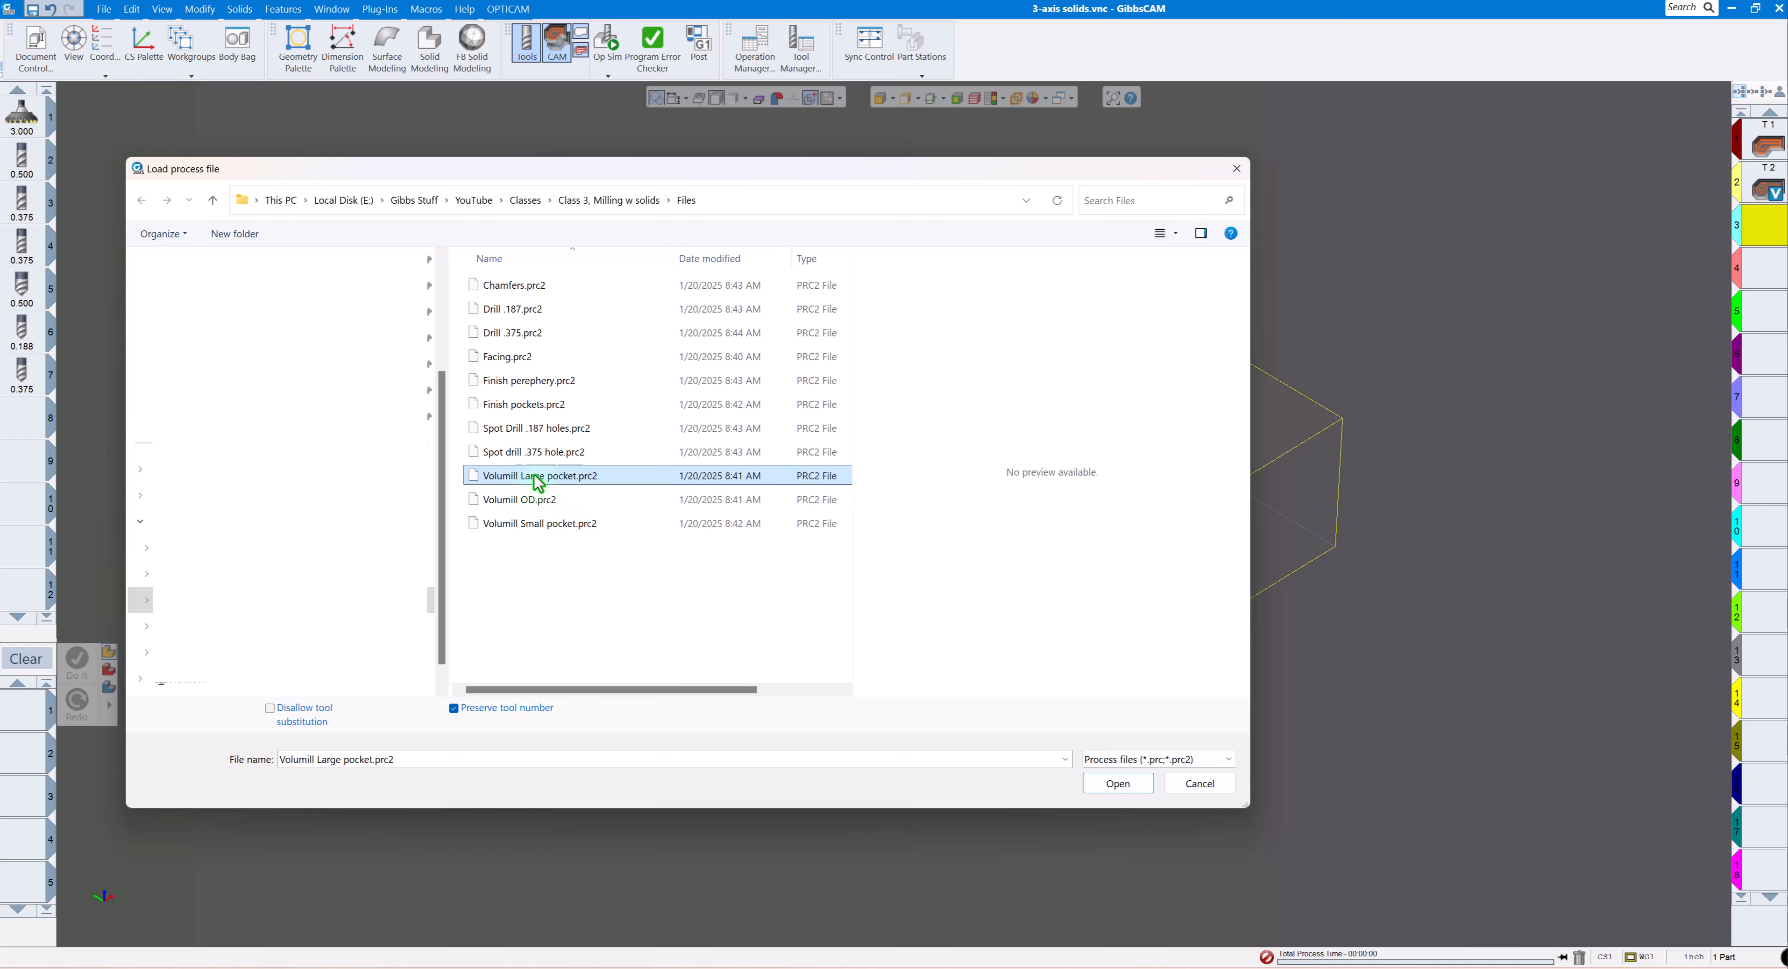
left_click(1114, 782)
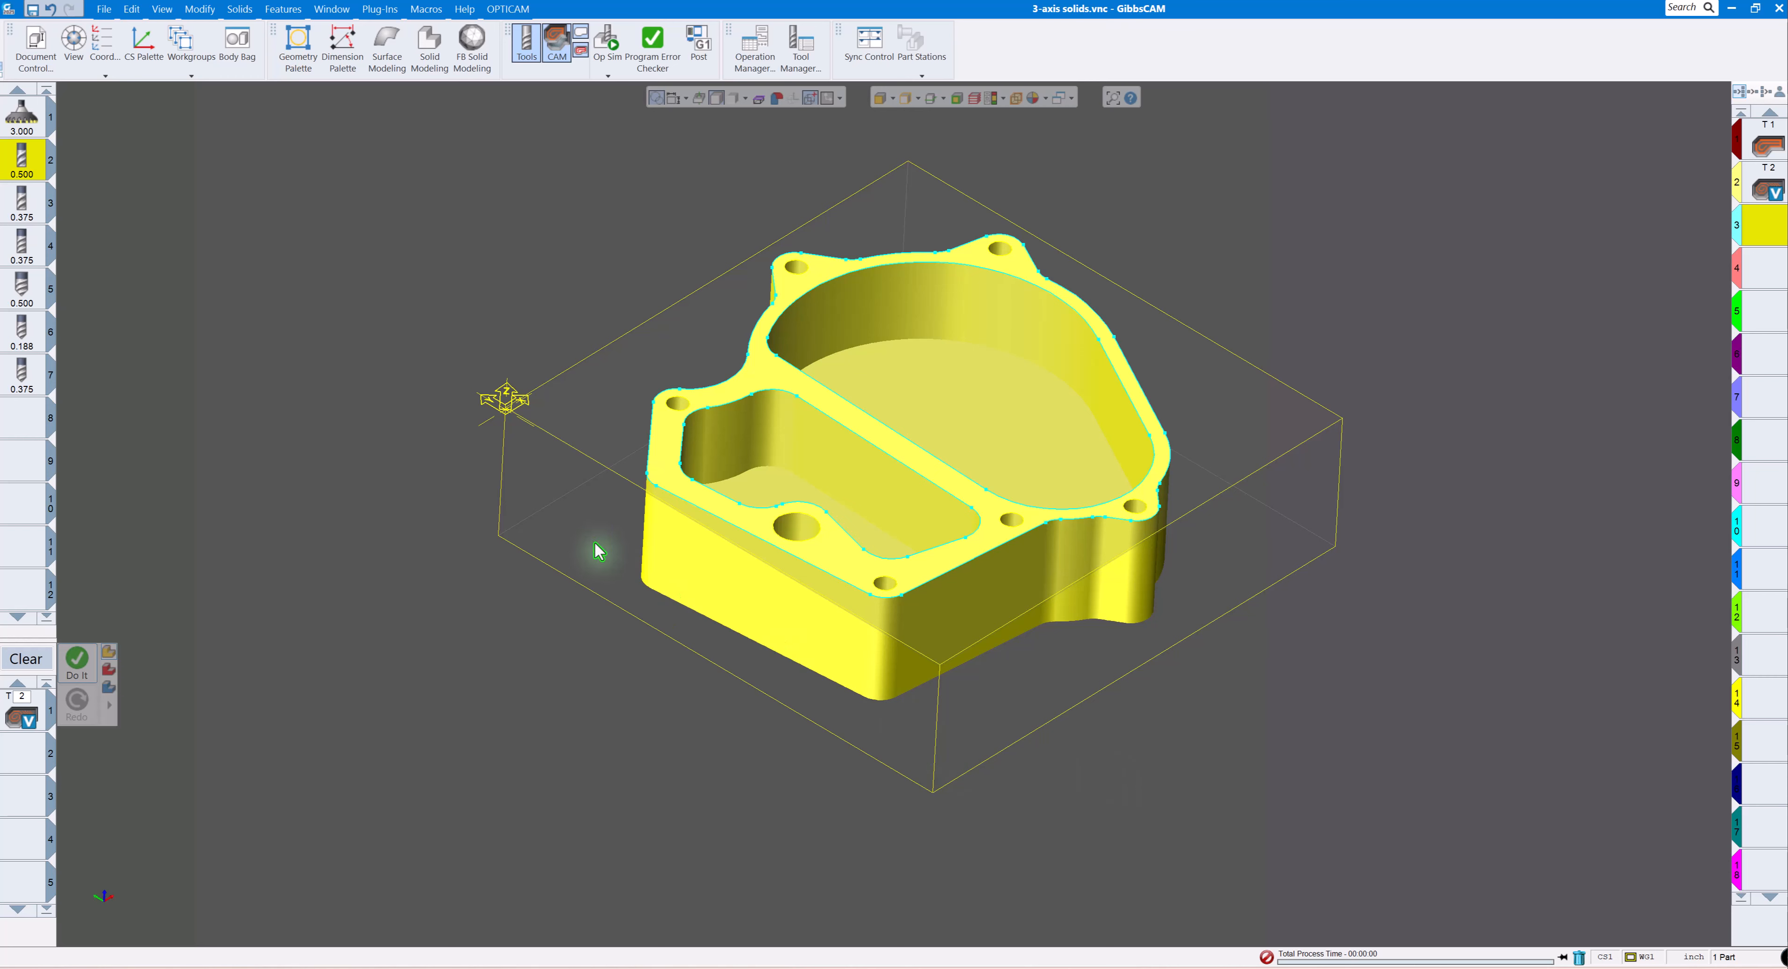
Deselect the solid body and review the depth and stock settings of the loaded large-pocket VoluMill process.
left_click(520, 416)
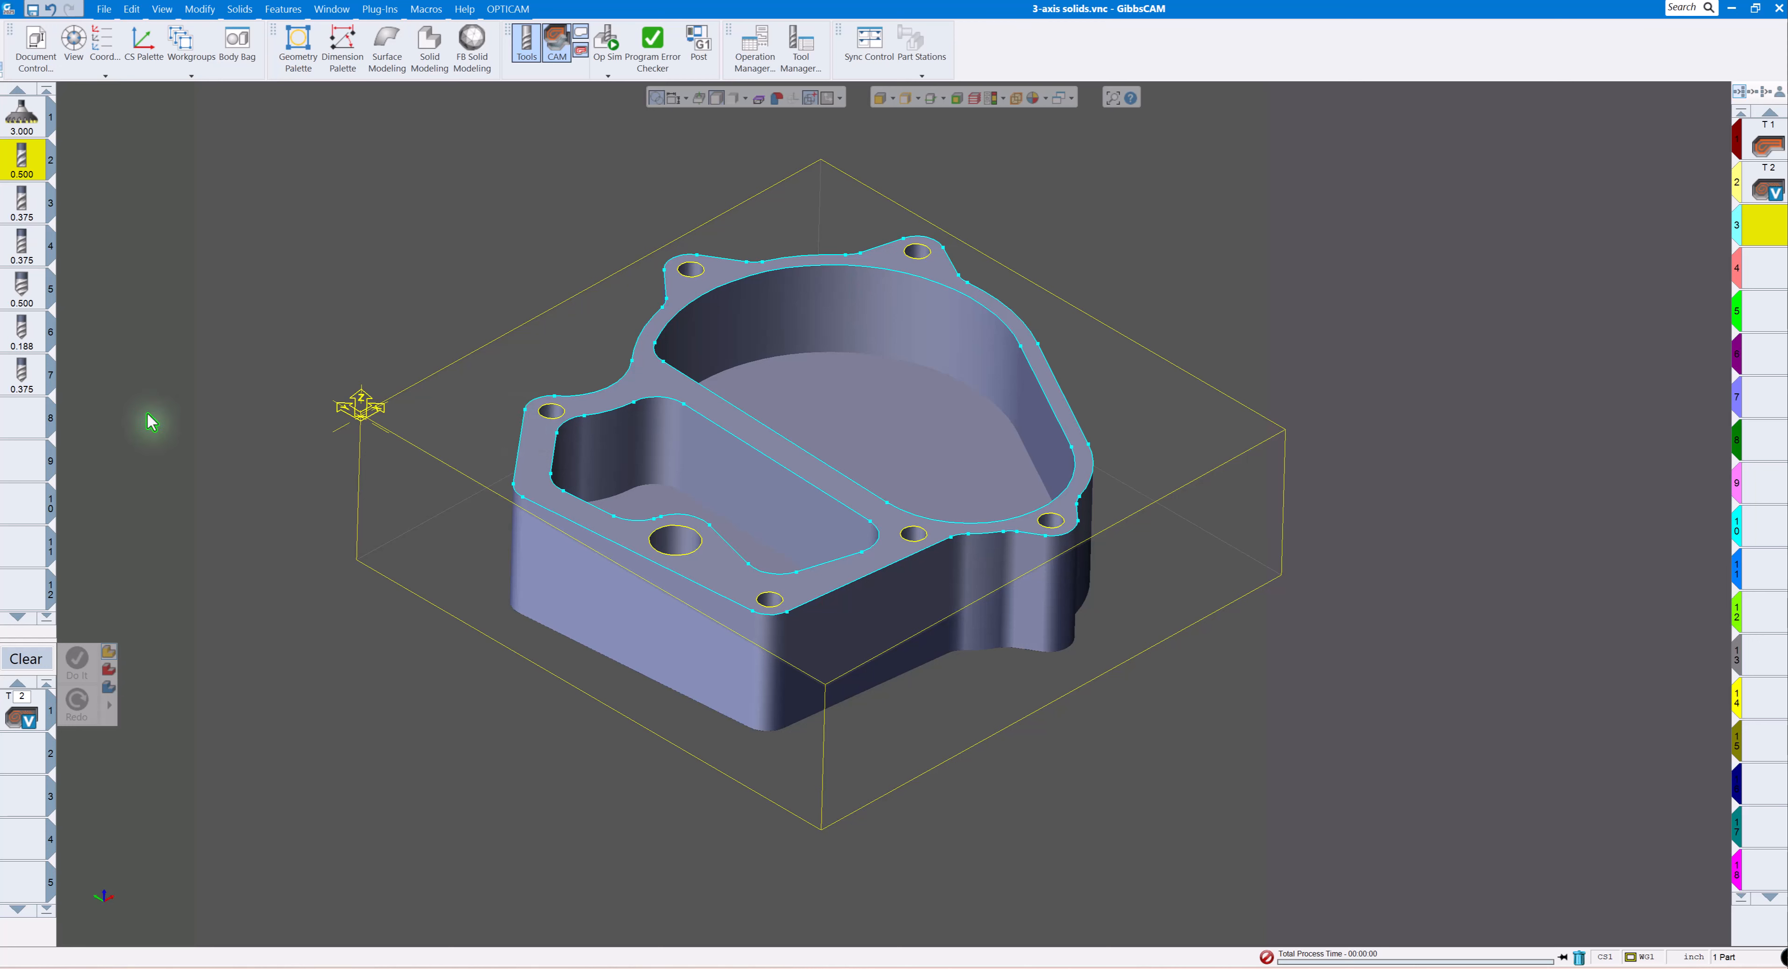
double_click(24, 711)
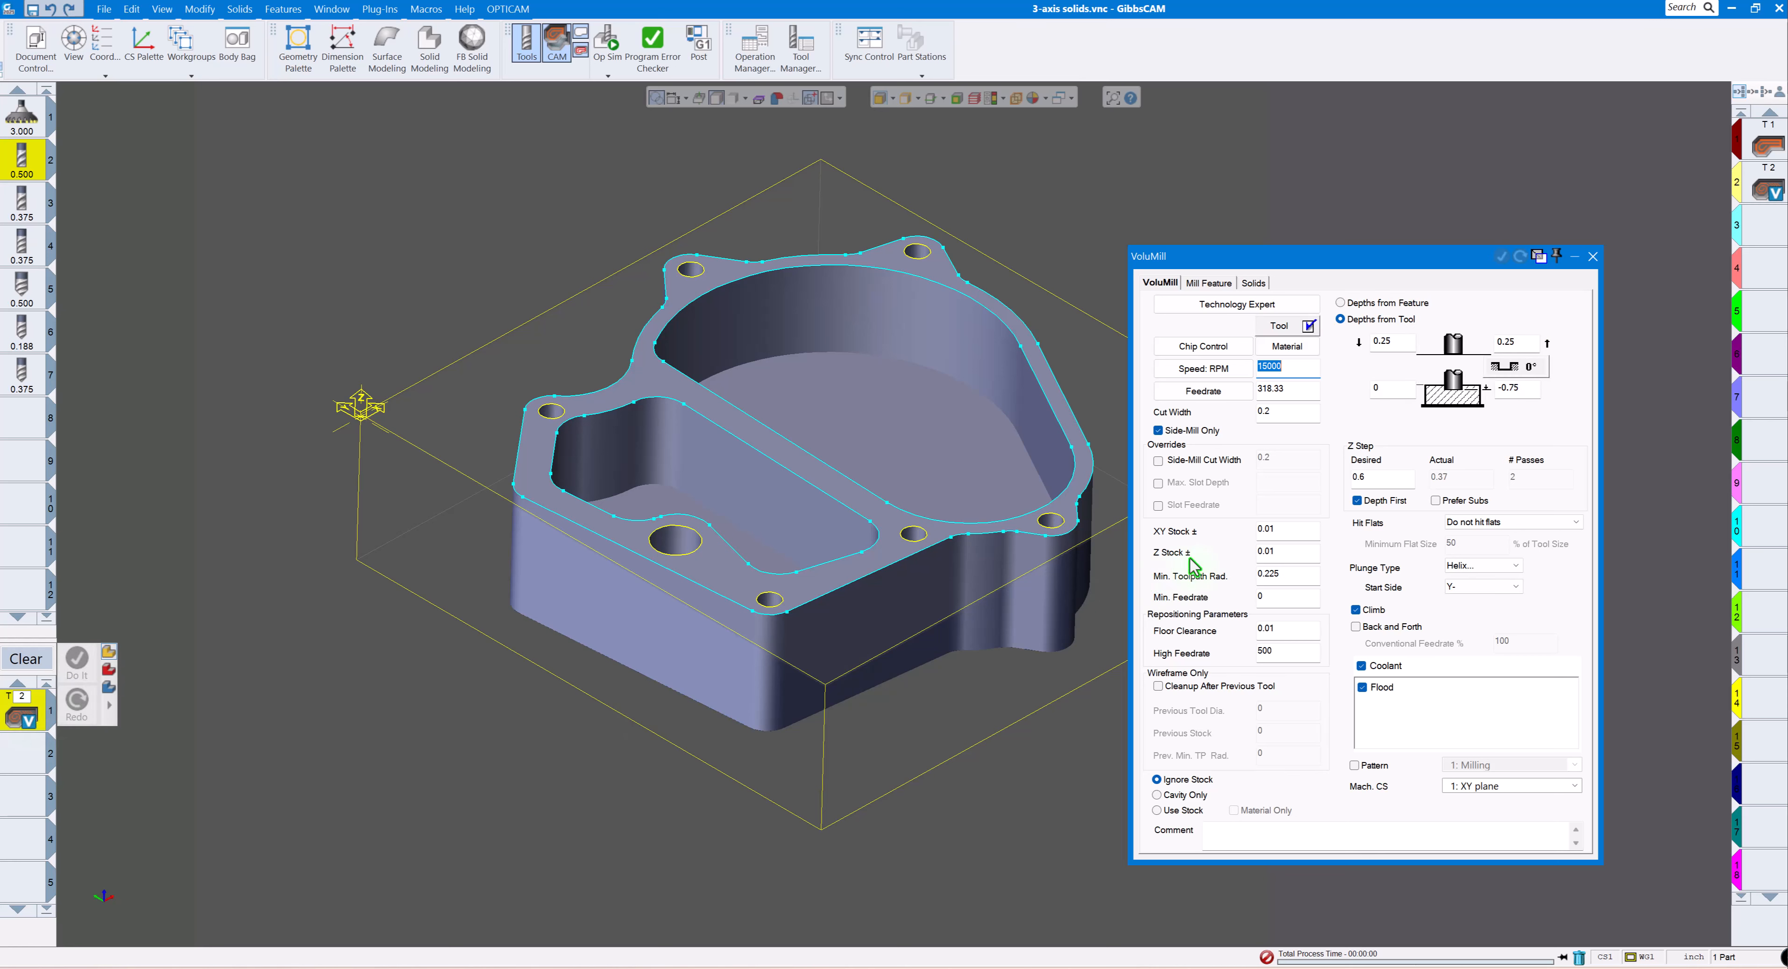
left_click_drag(1284, 254, 1377, 109)
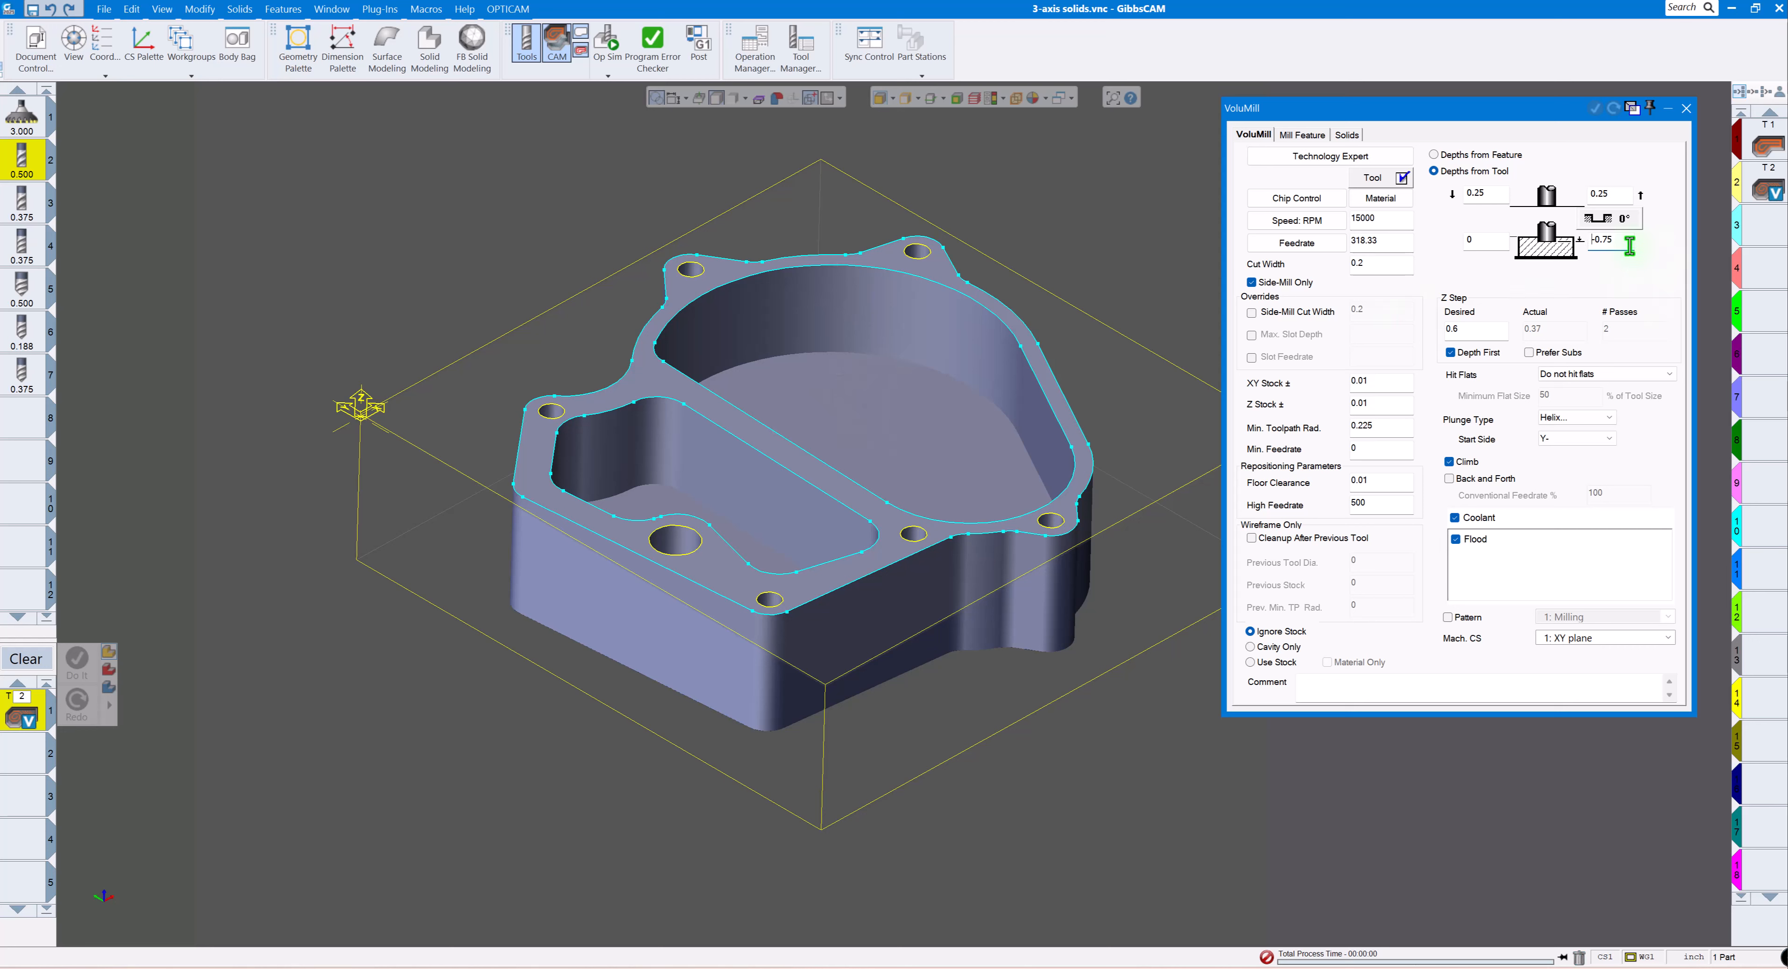
type("0")
Close the process settings and generate the VoluMill operation on the large pocket's floor face with tool 2.
left_click(861, 409)
left_click(1685, 109)
left_click(912, 428)
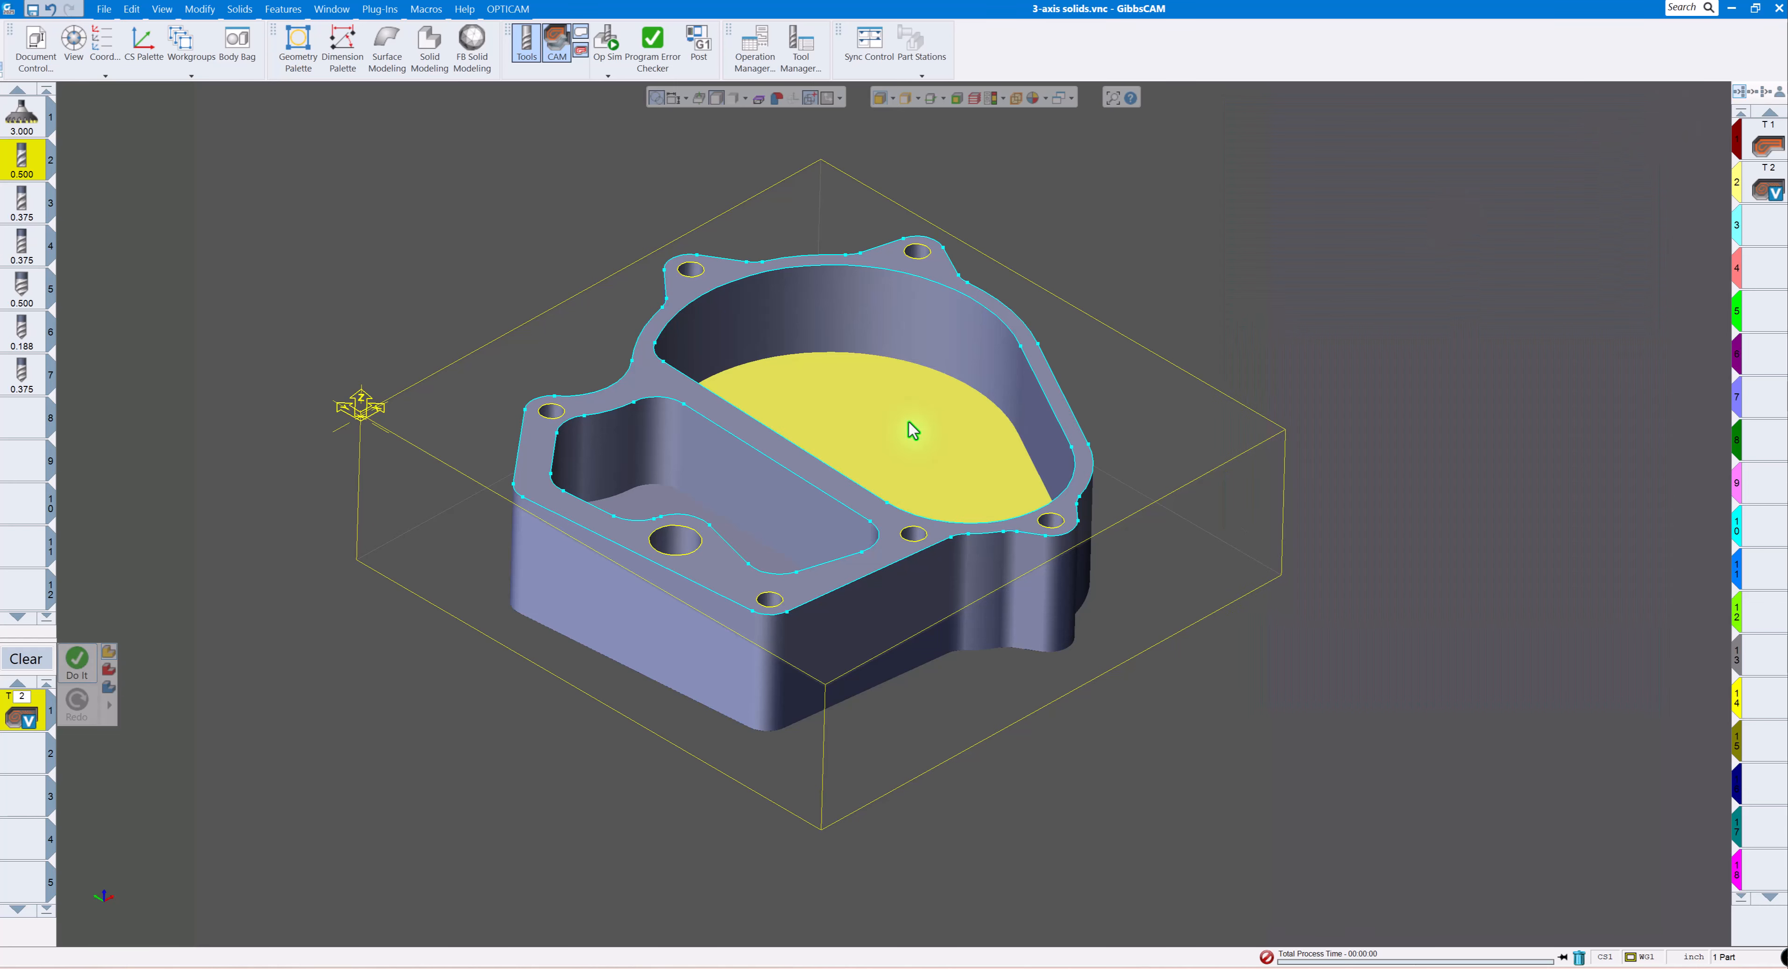
left_click(76, 660)
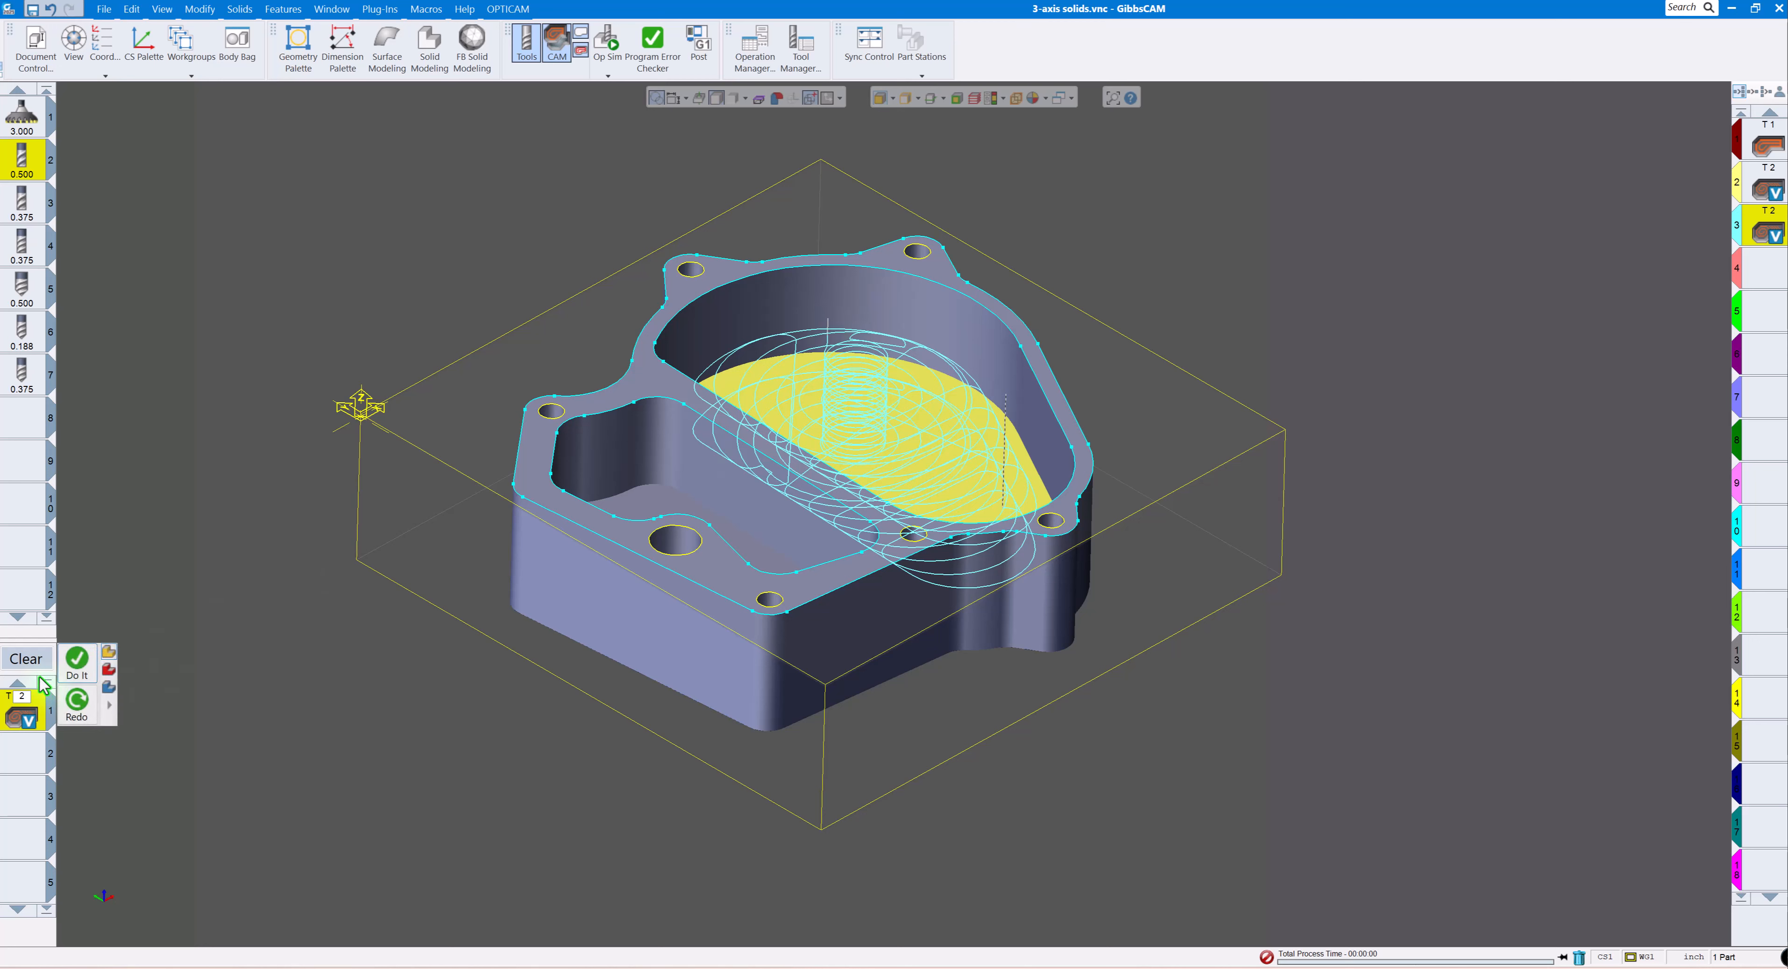
Empty the process list and load the process file "Volumill Small pocket.prc2", preserving the tool number.
left_click(23, 711)
right_click(23, 717)
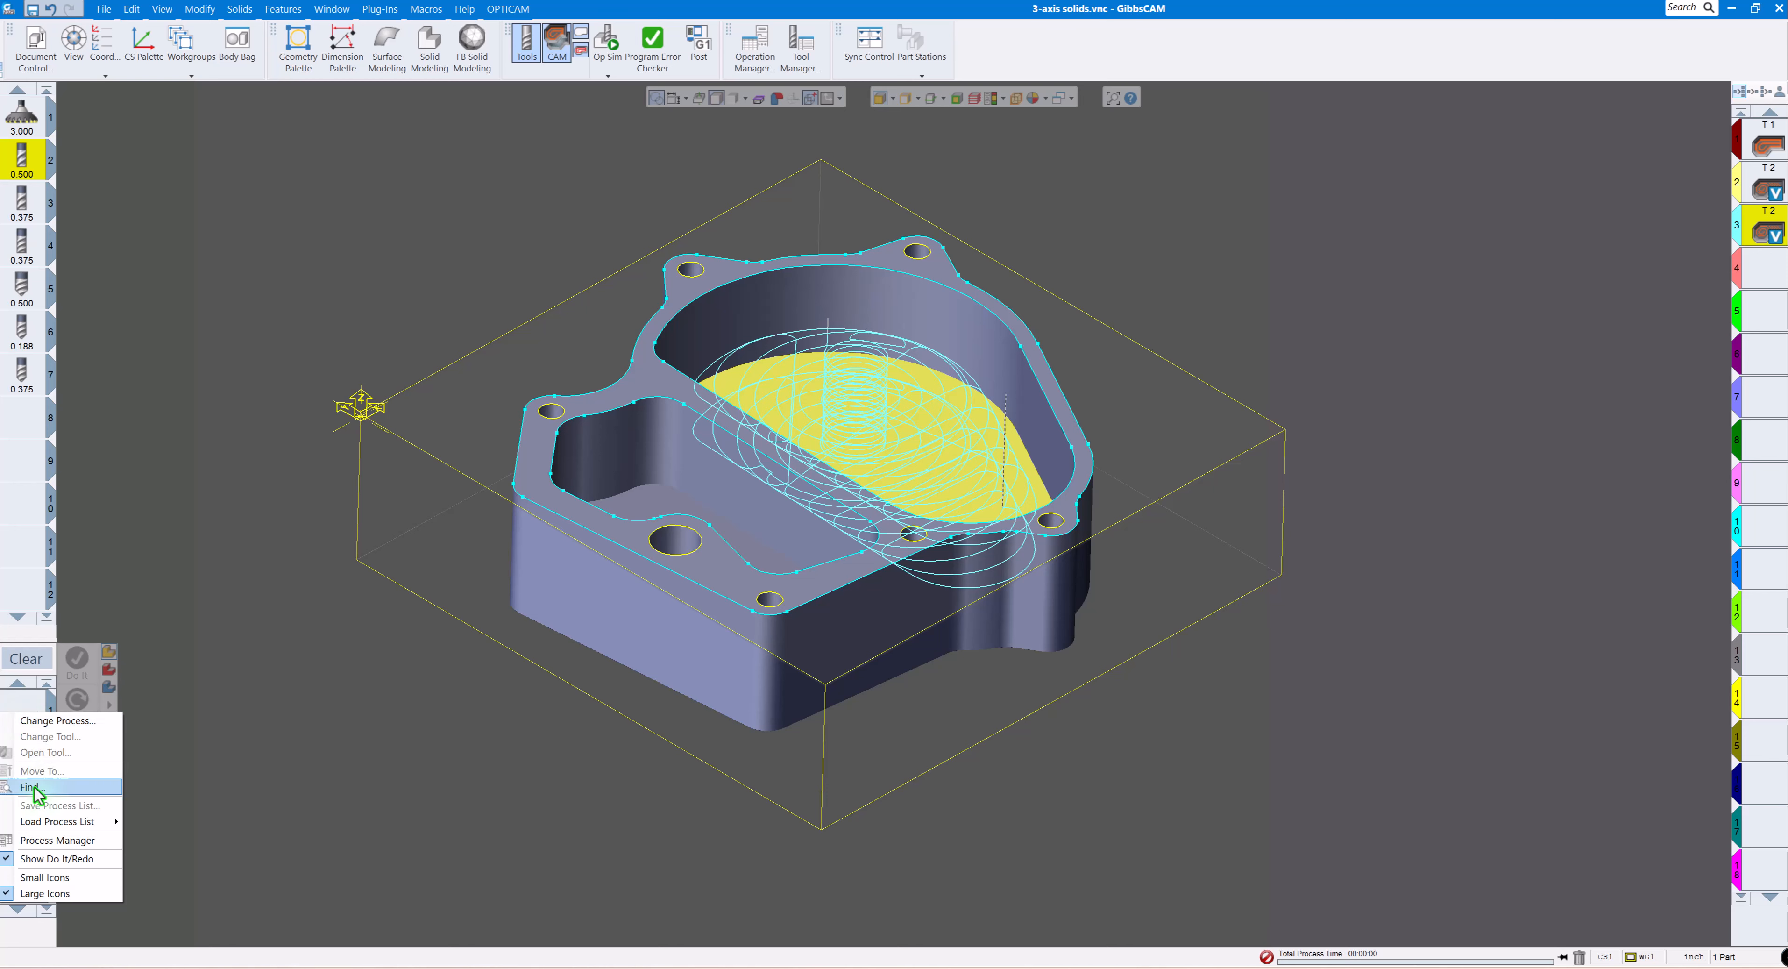
mouse_move(52, 822)
left_click(148, 826)
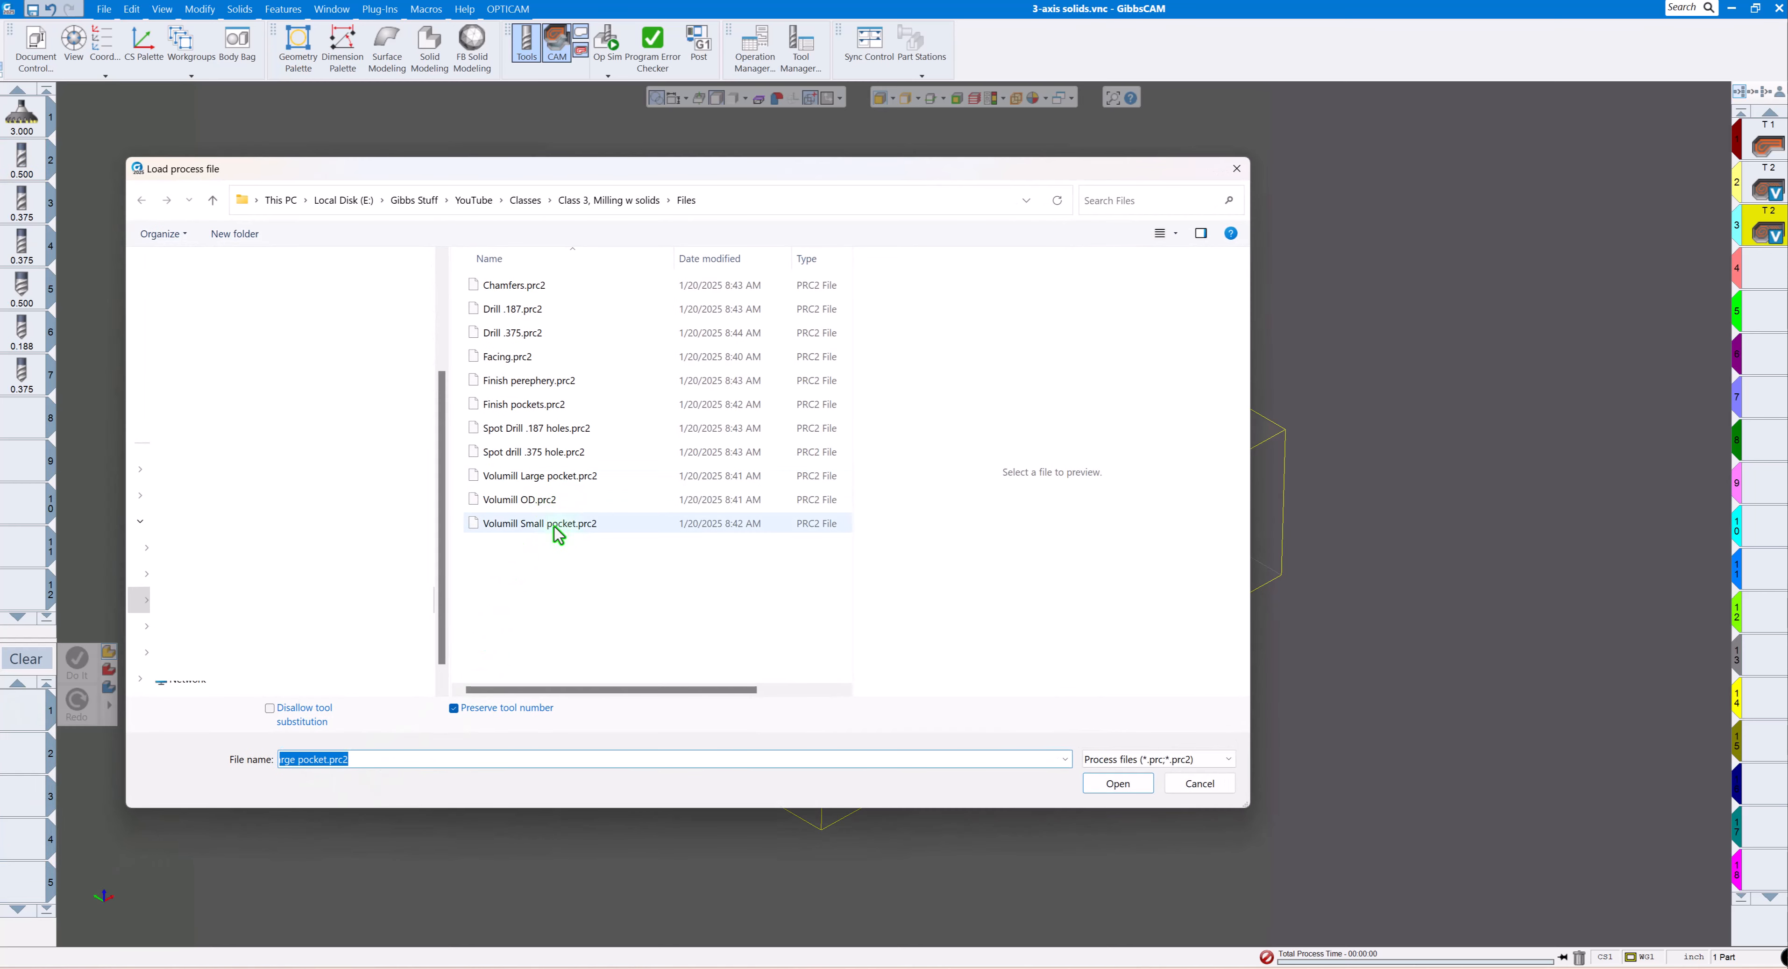
left_click(558, 529)
left_click(1113, 782)
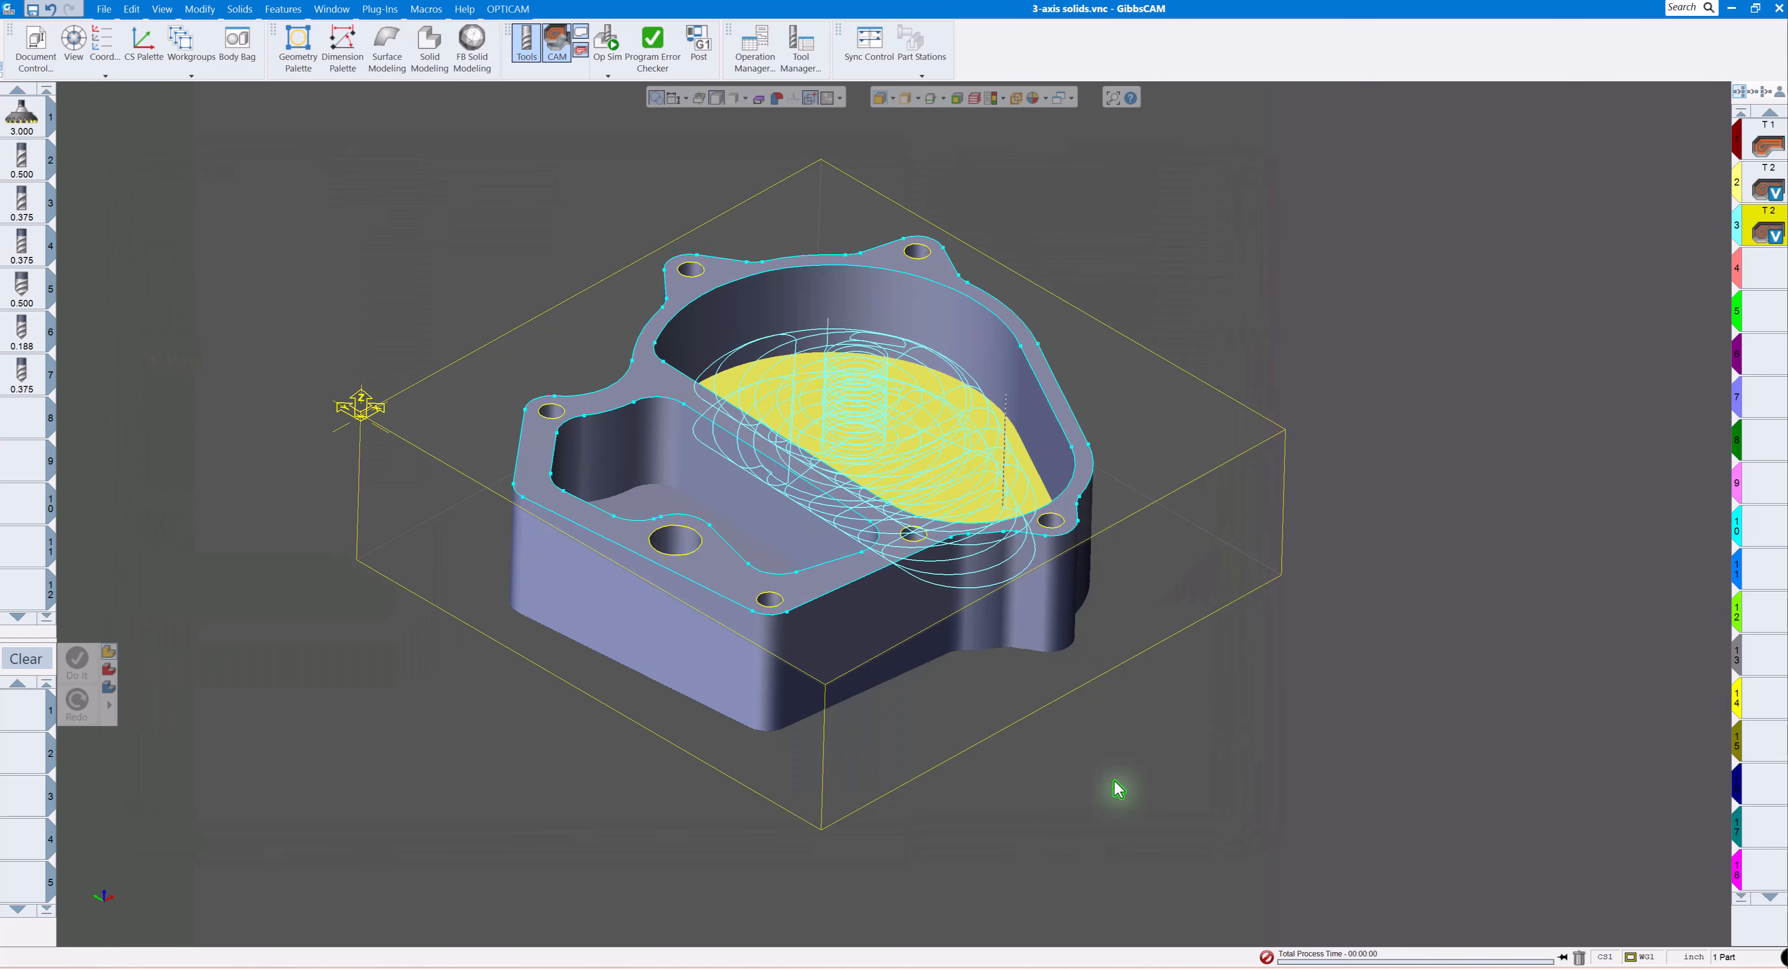
Check the loaded VoluMill settings and generate the tool 3 operation on the small pocket's floor face.
left_click(20, 721)
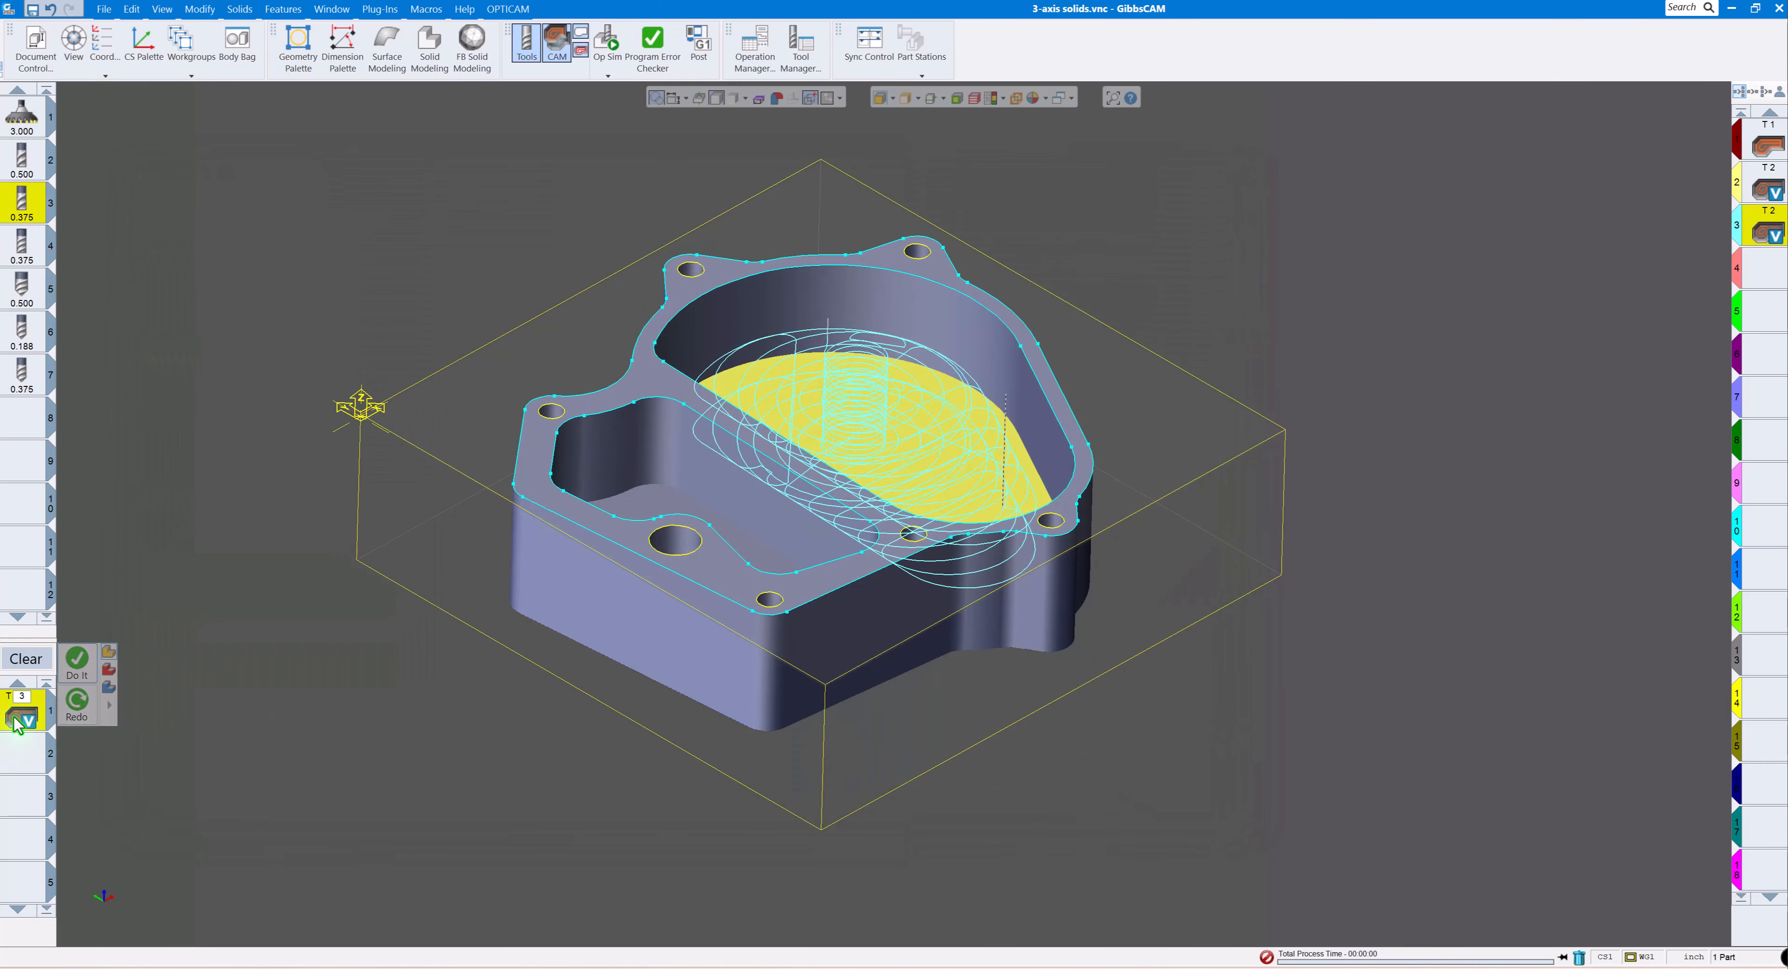
left_click(20, 721)
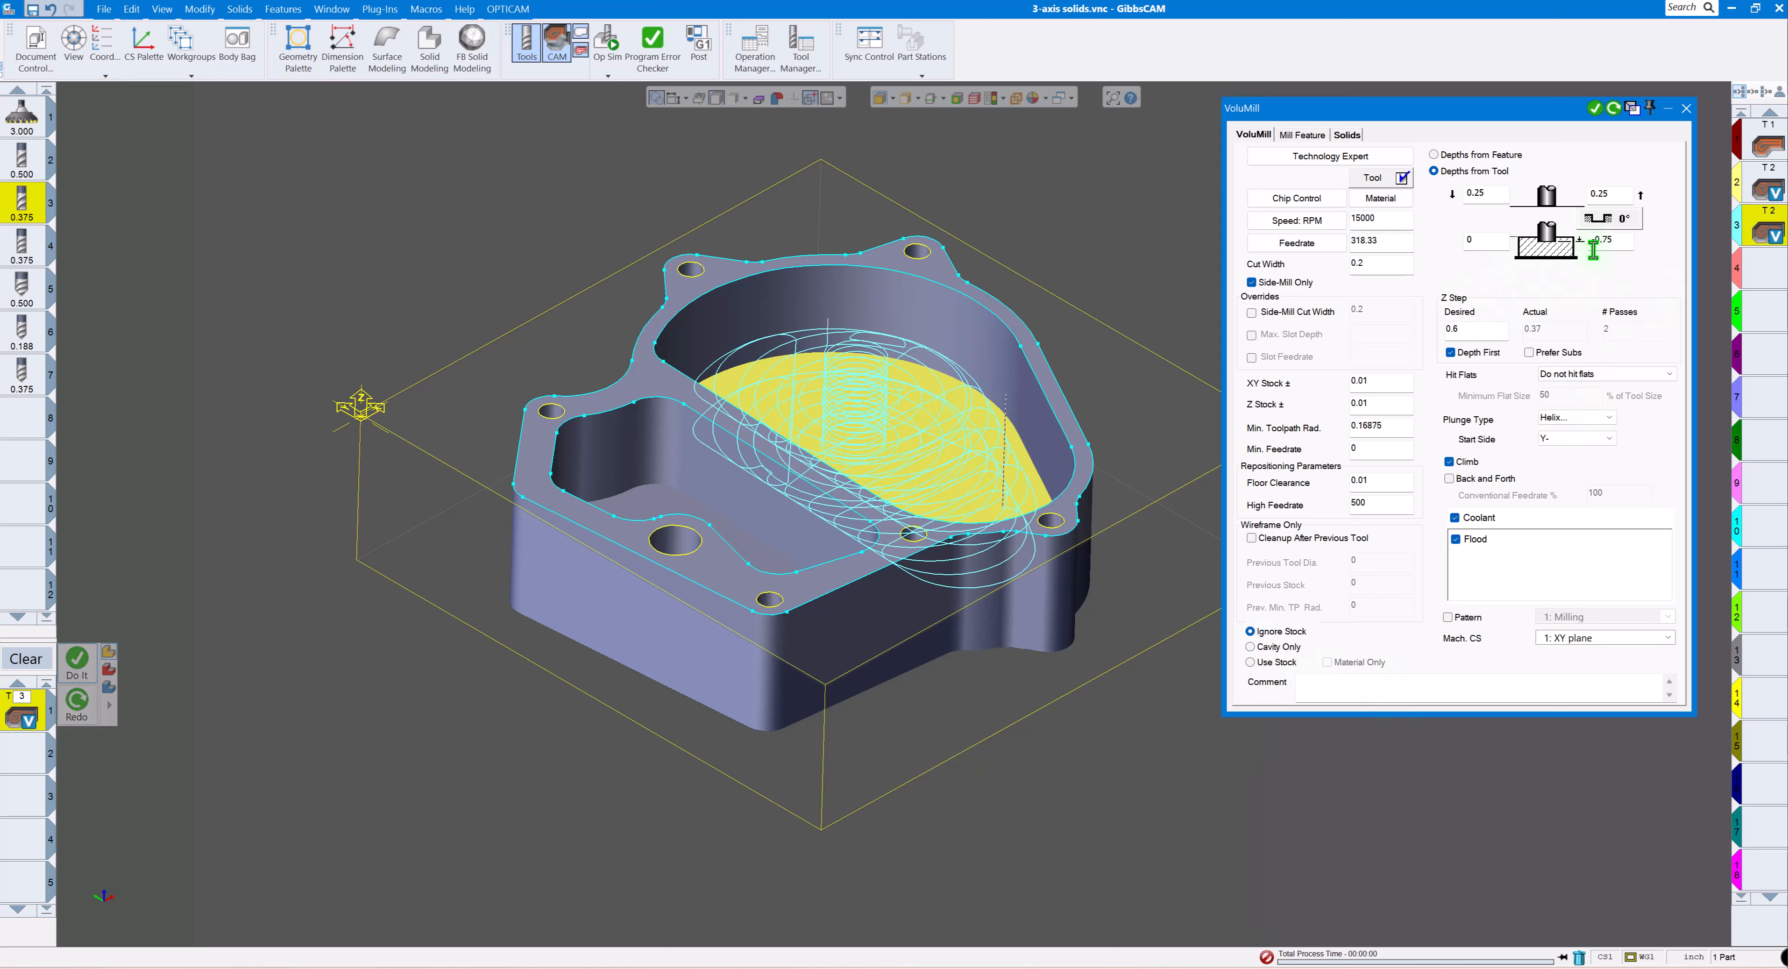
left_click(1686, 109)
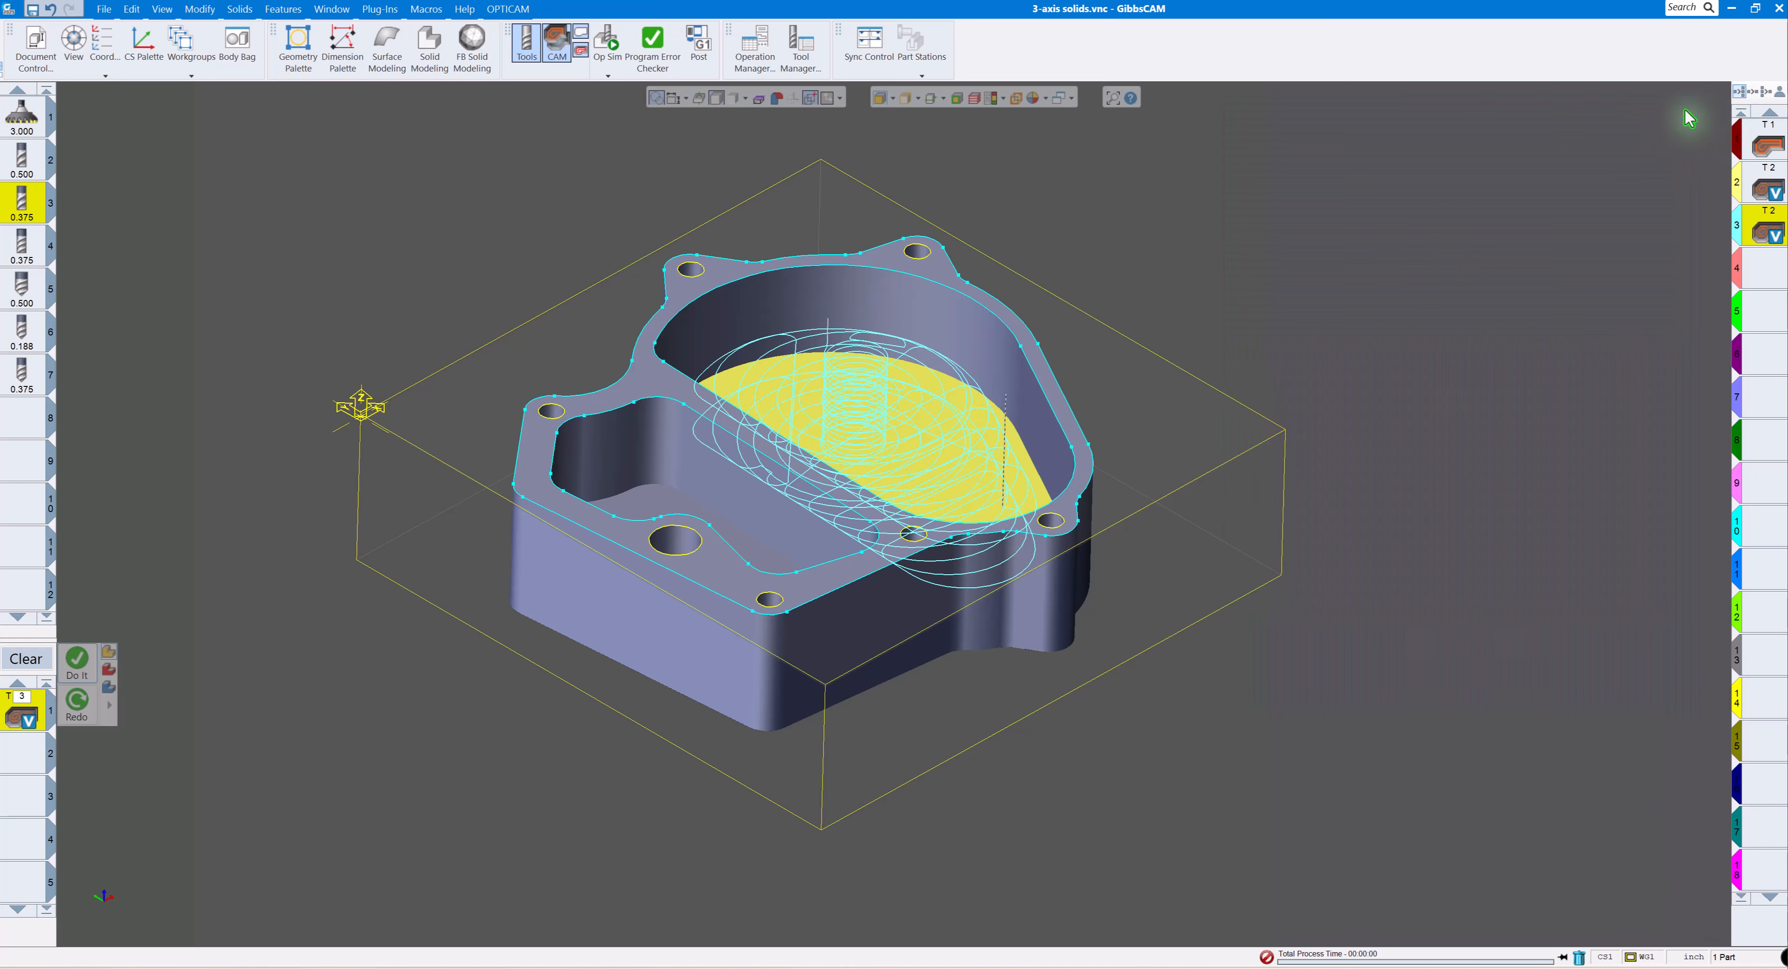
left_click(654, 511)
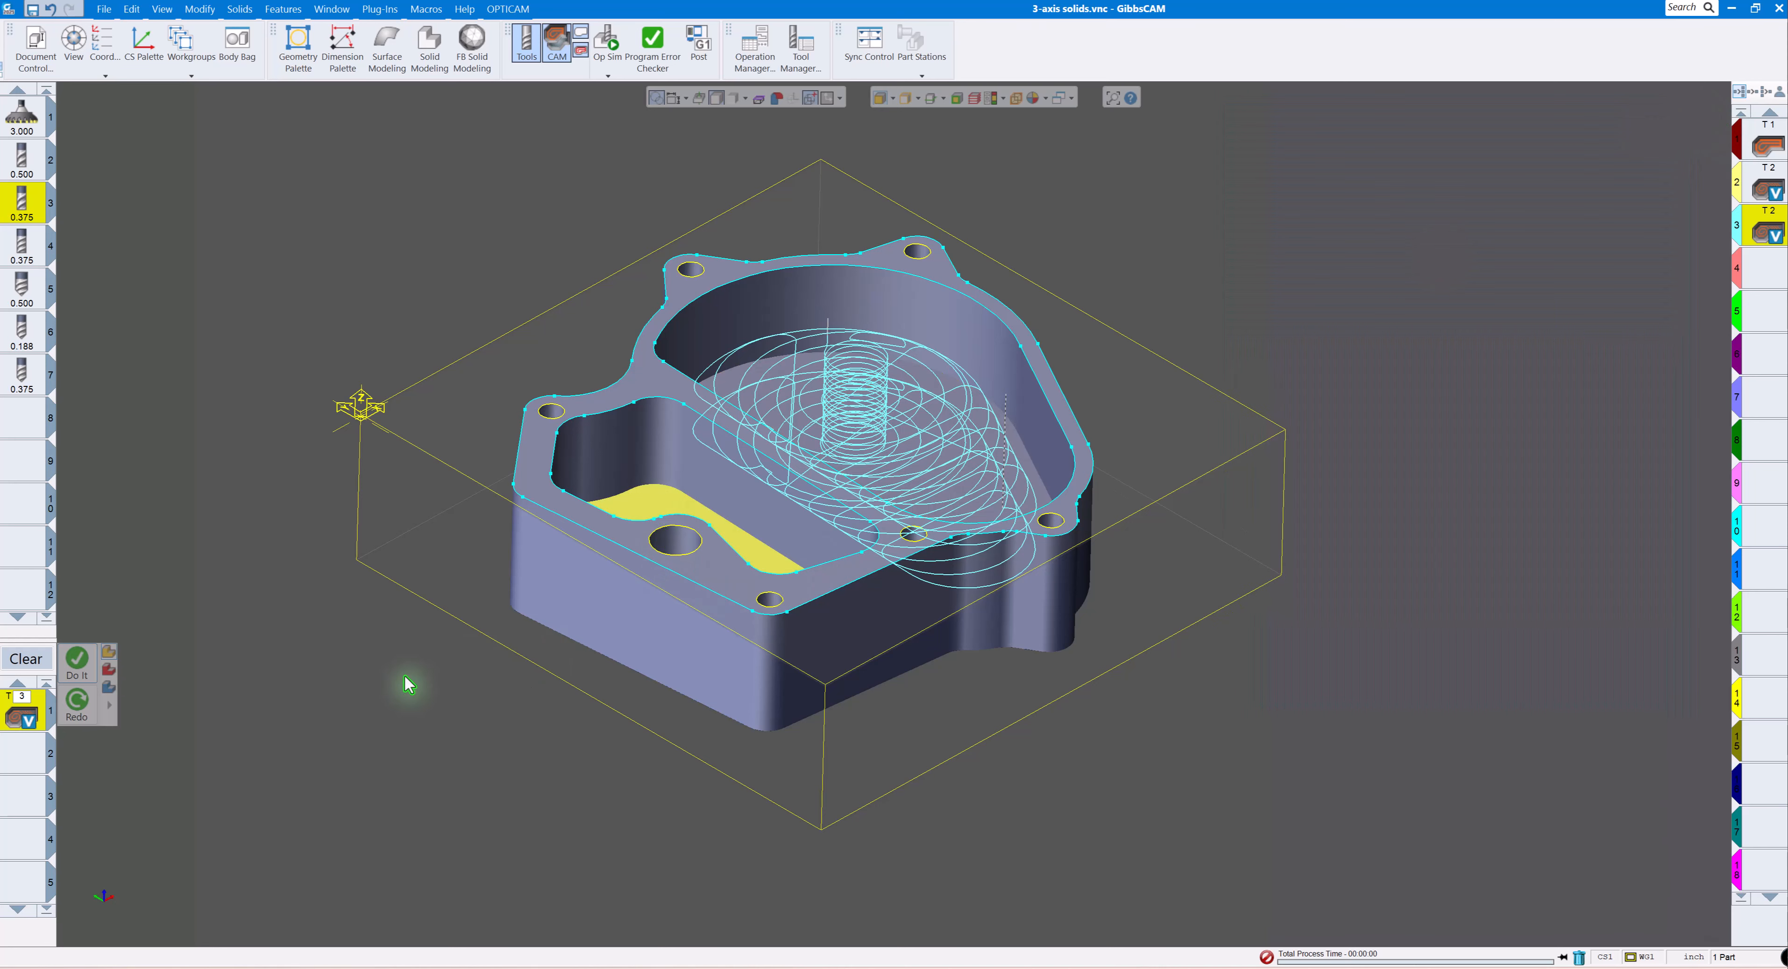
left_click(82, 670)
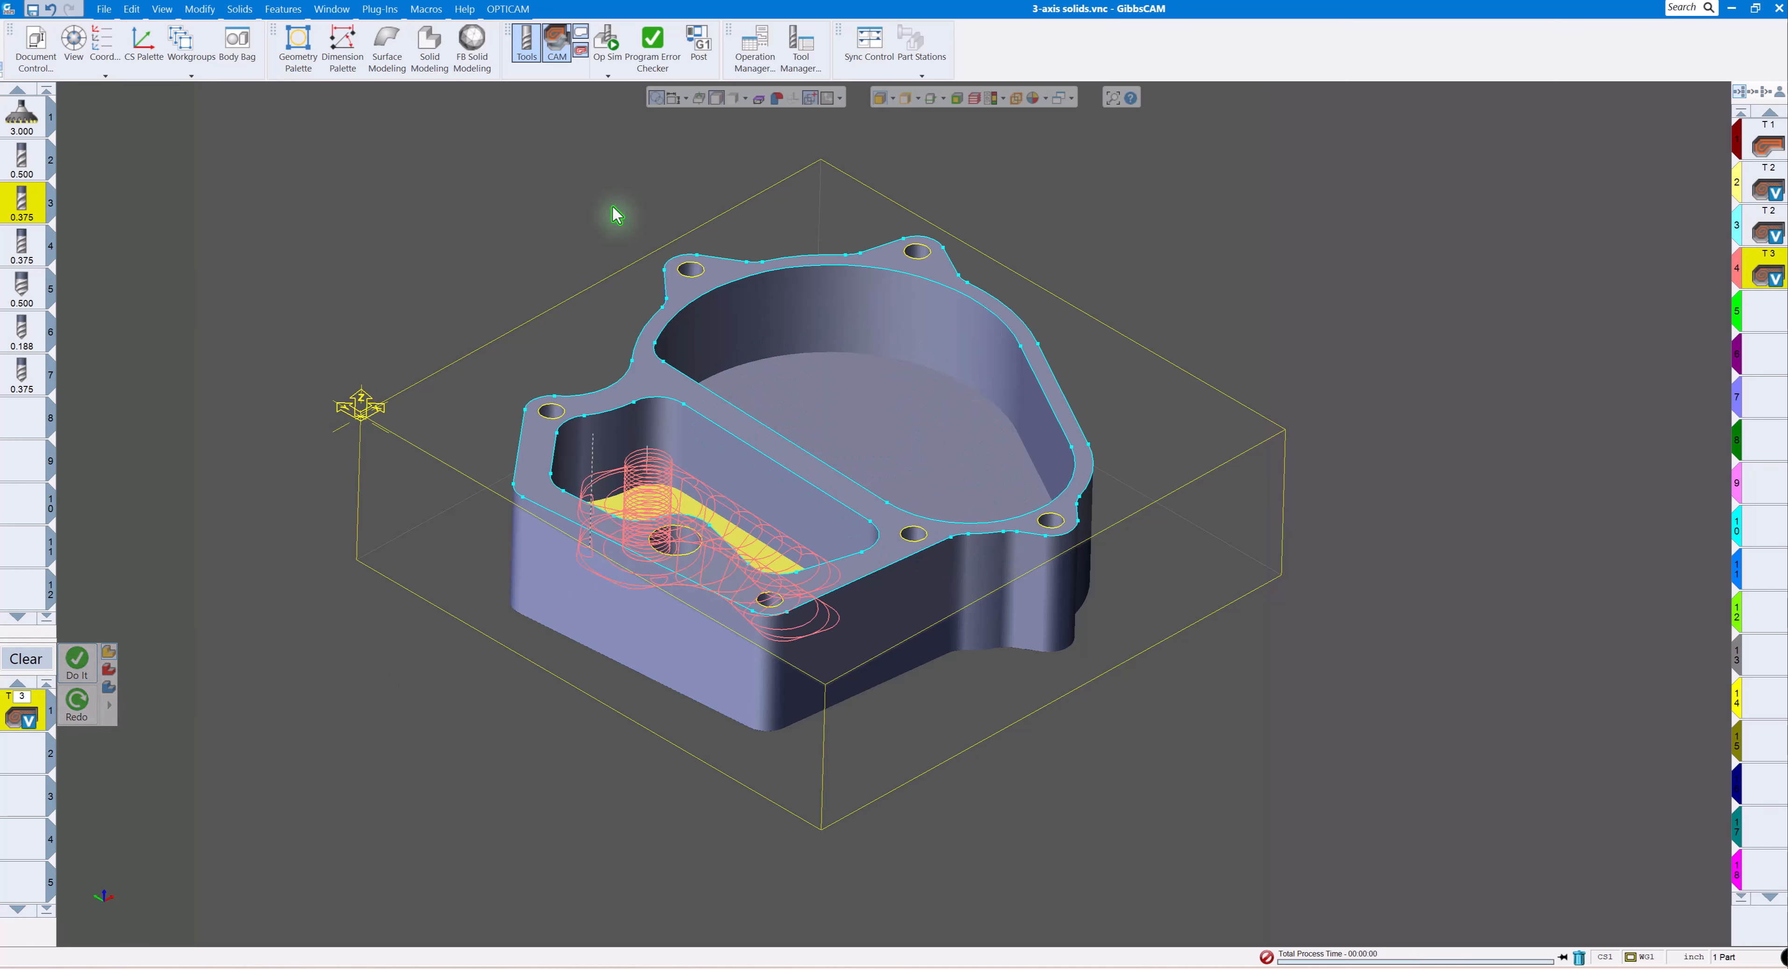
Run the Op Sim rendering of all four operations at increased speed to check the roughed part, then close the simulation.
left_click(608, 49)
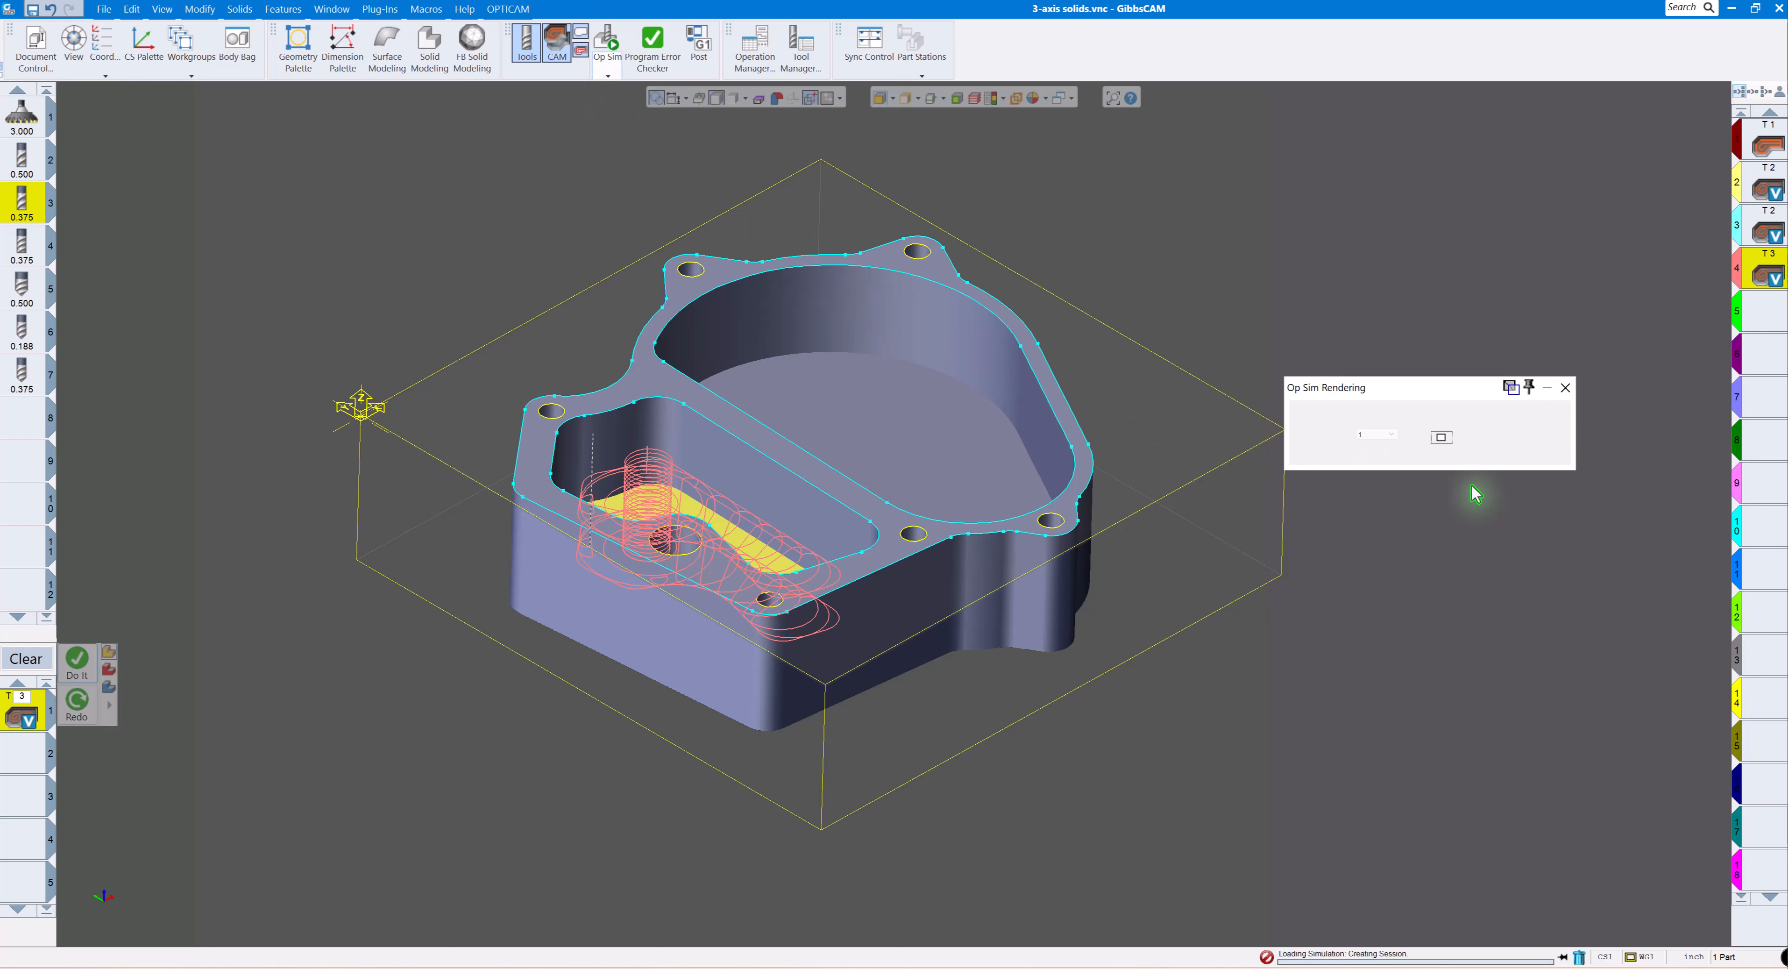
left_click_drag(1434, 387, 1477, 305)
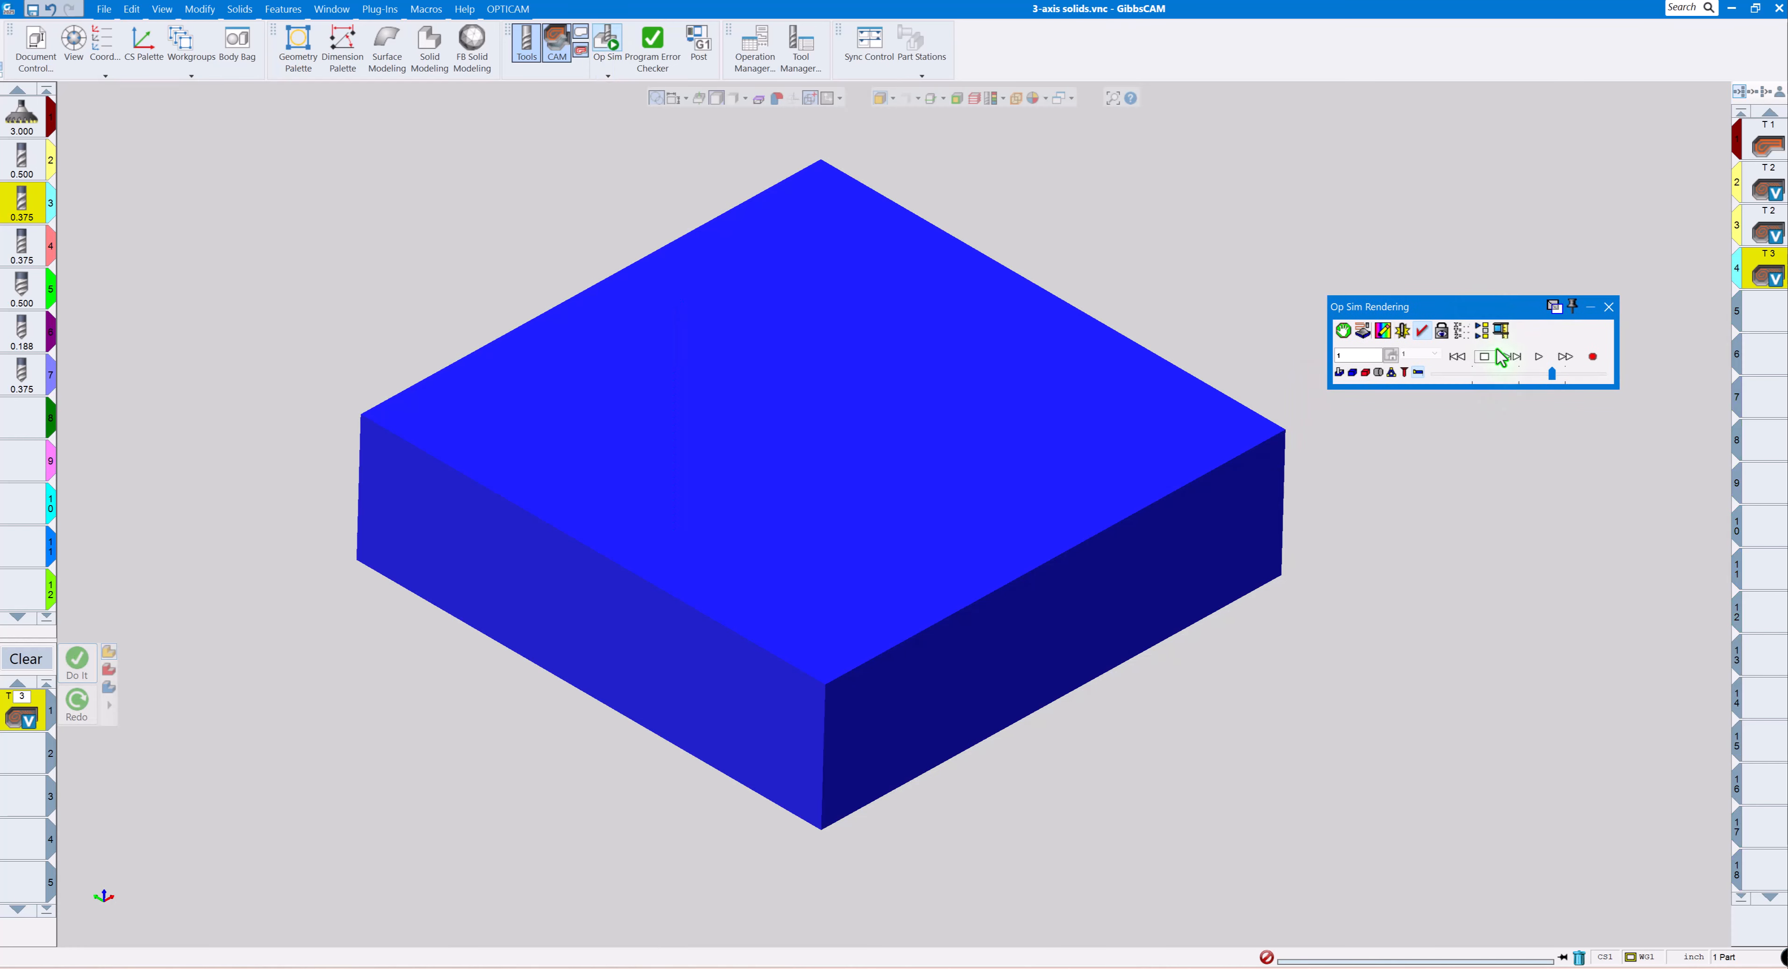
left_click(1538, 356)
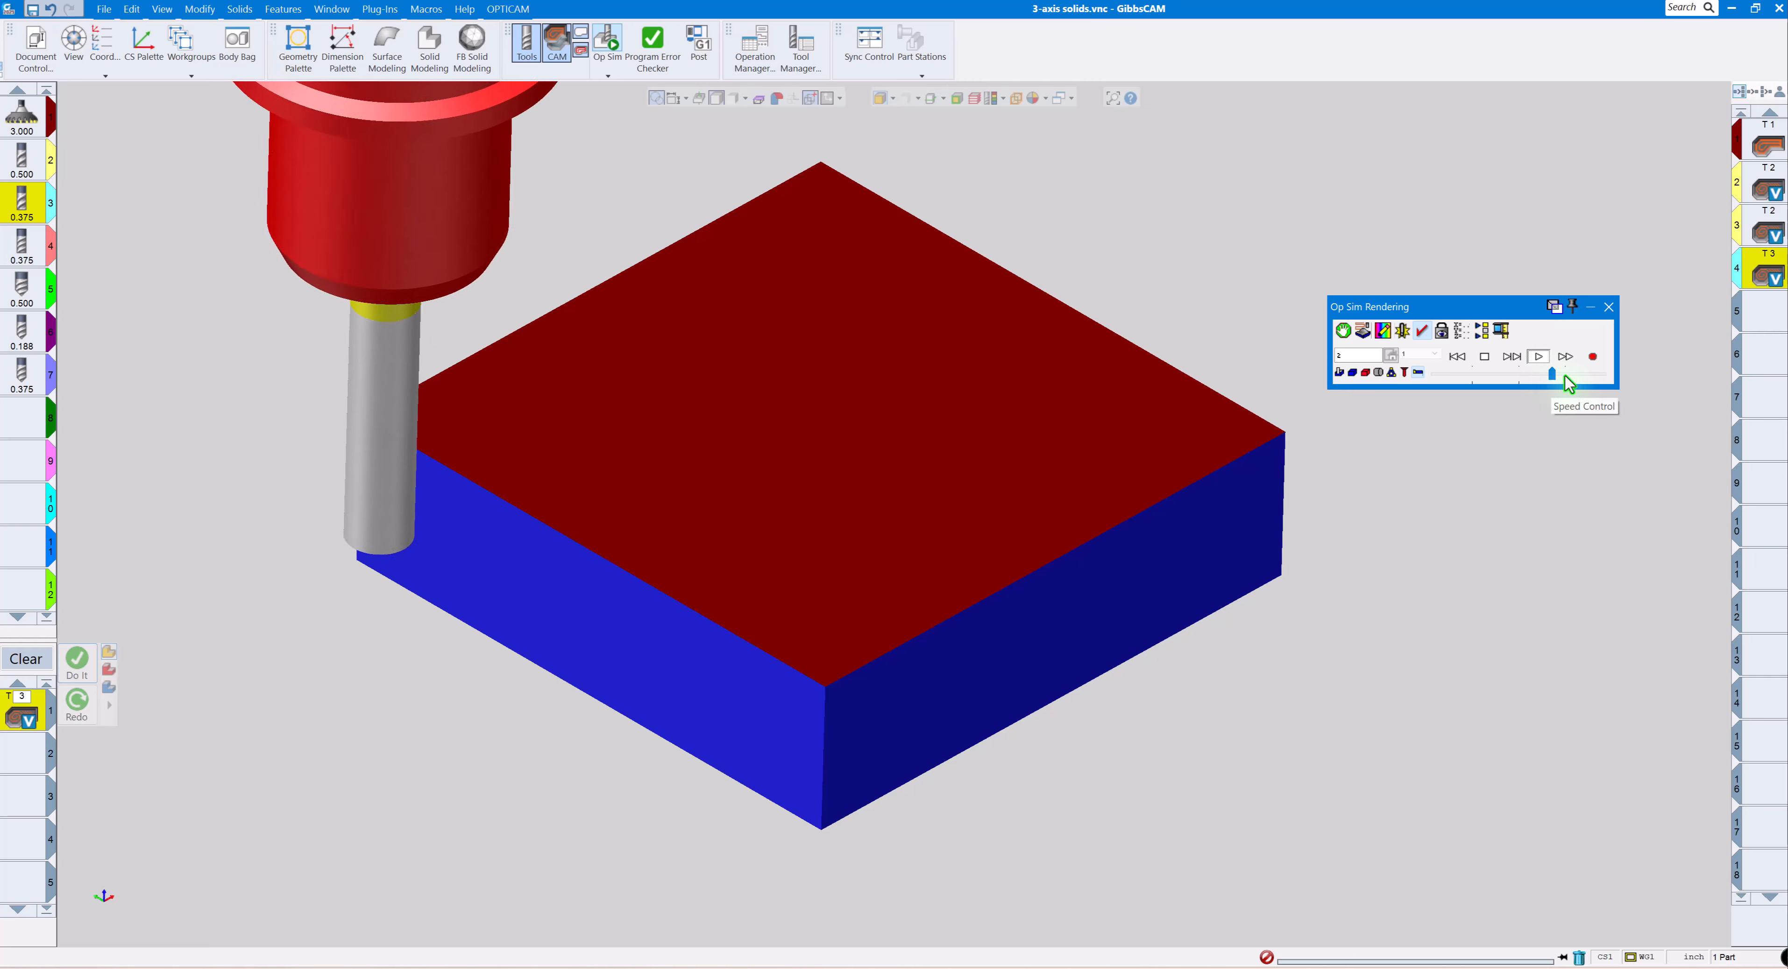
left_click(1579, 374)
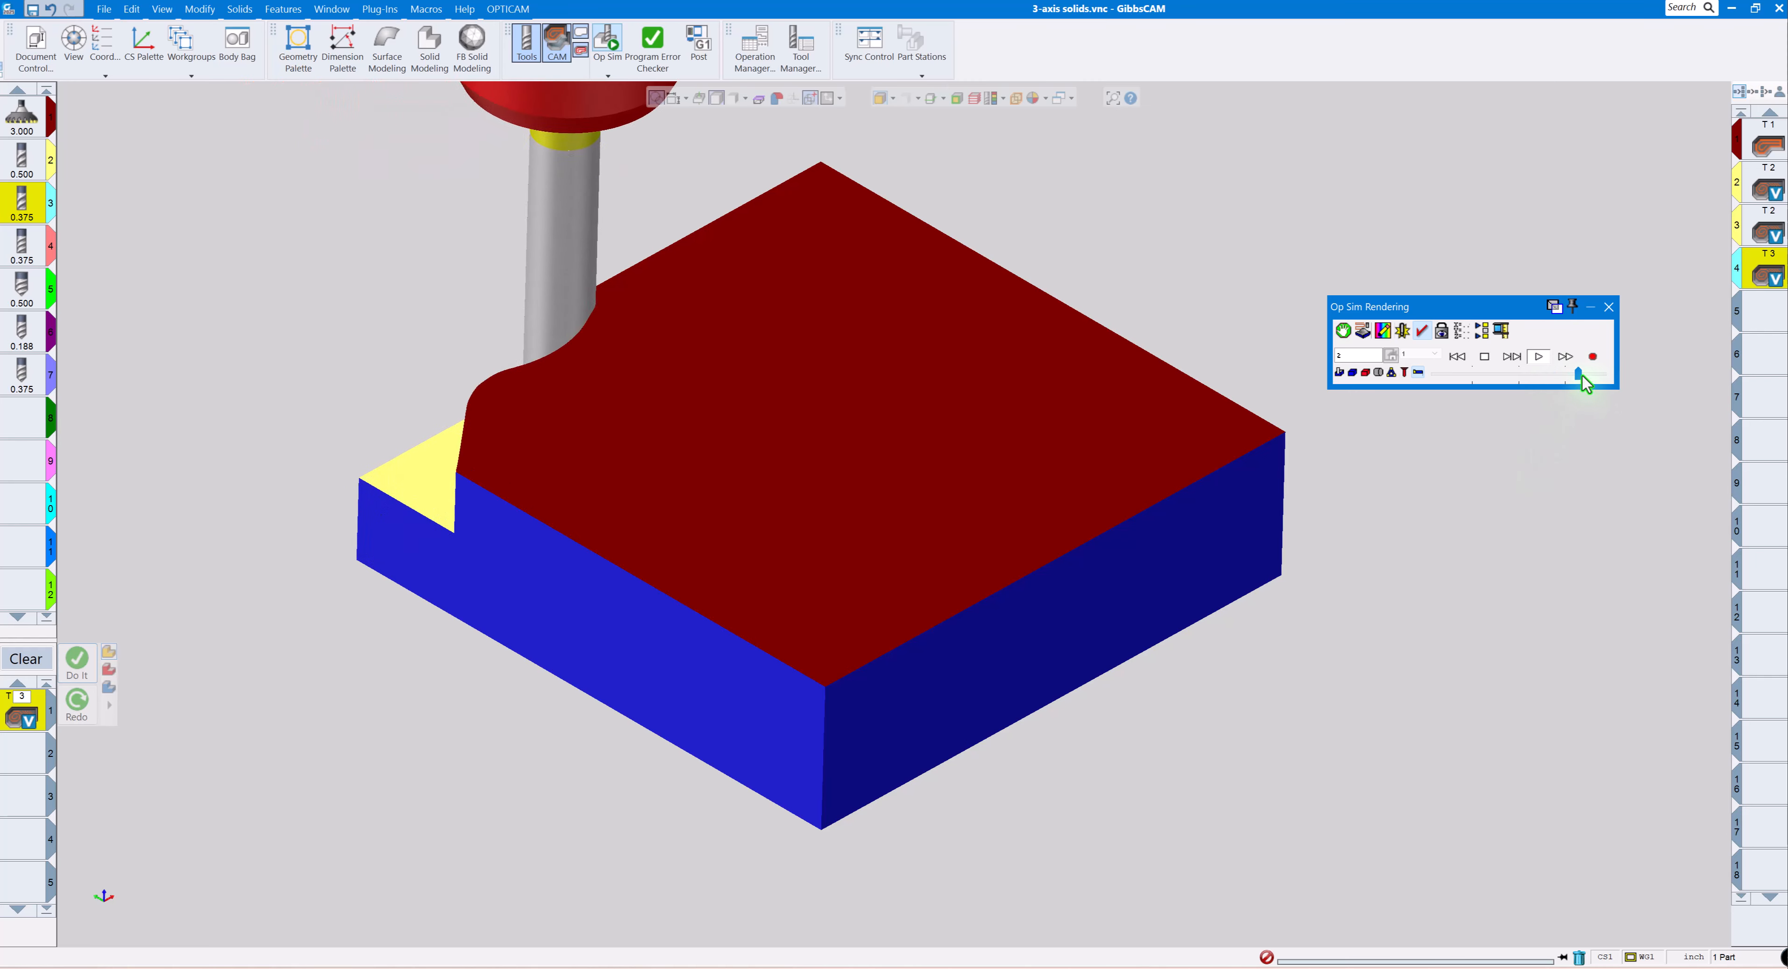
left_click_drag(1581, 374, 1590, 373)
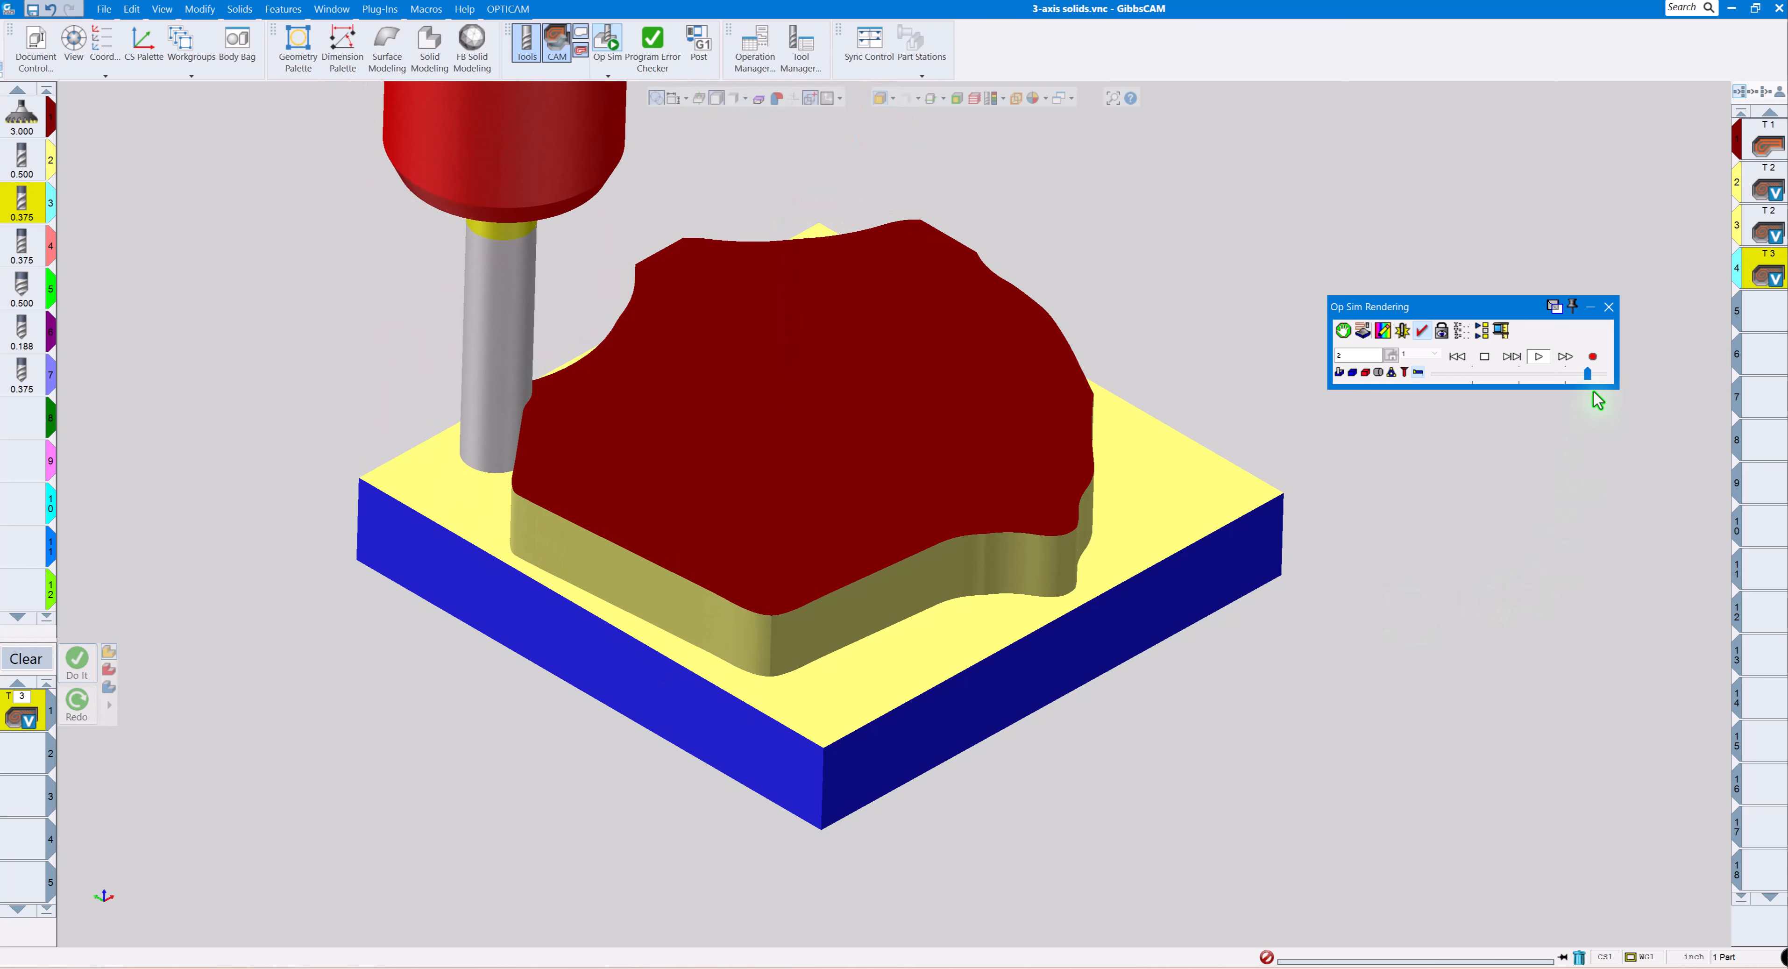
left_click(1596, 374)
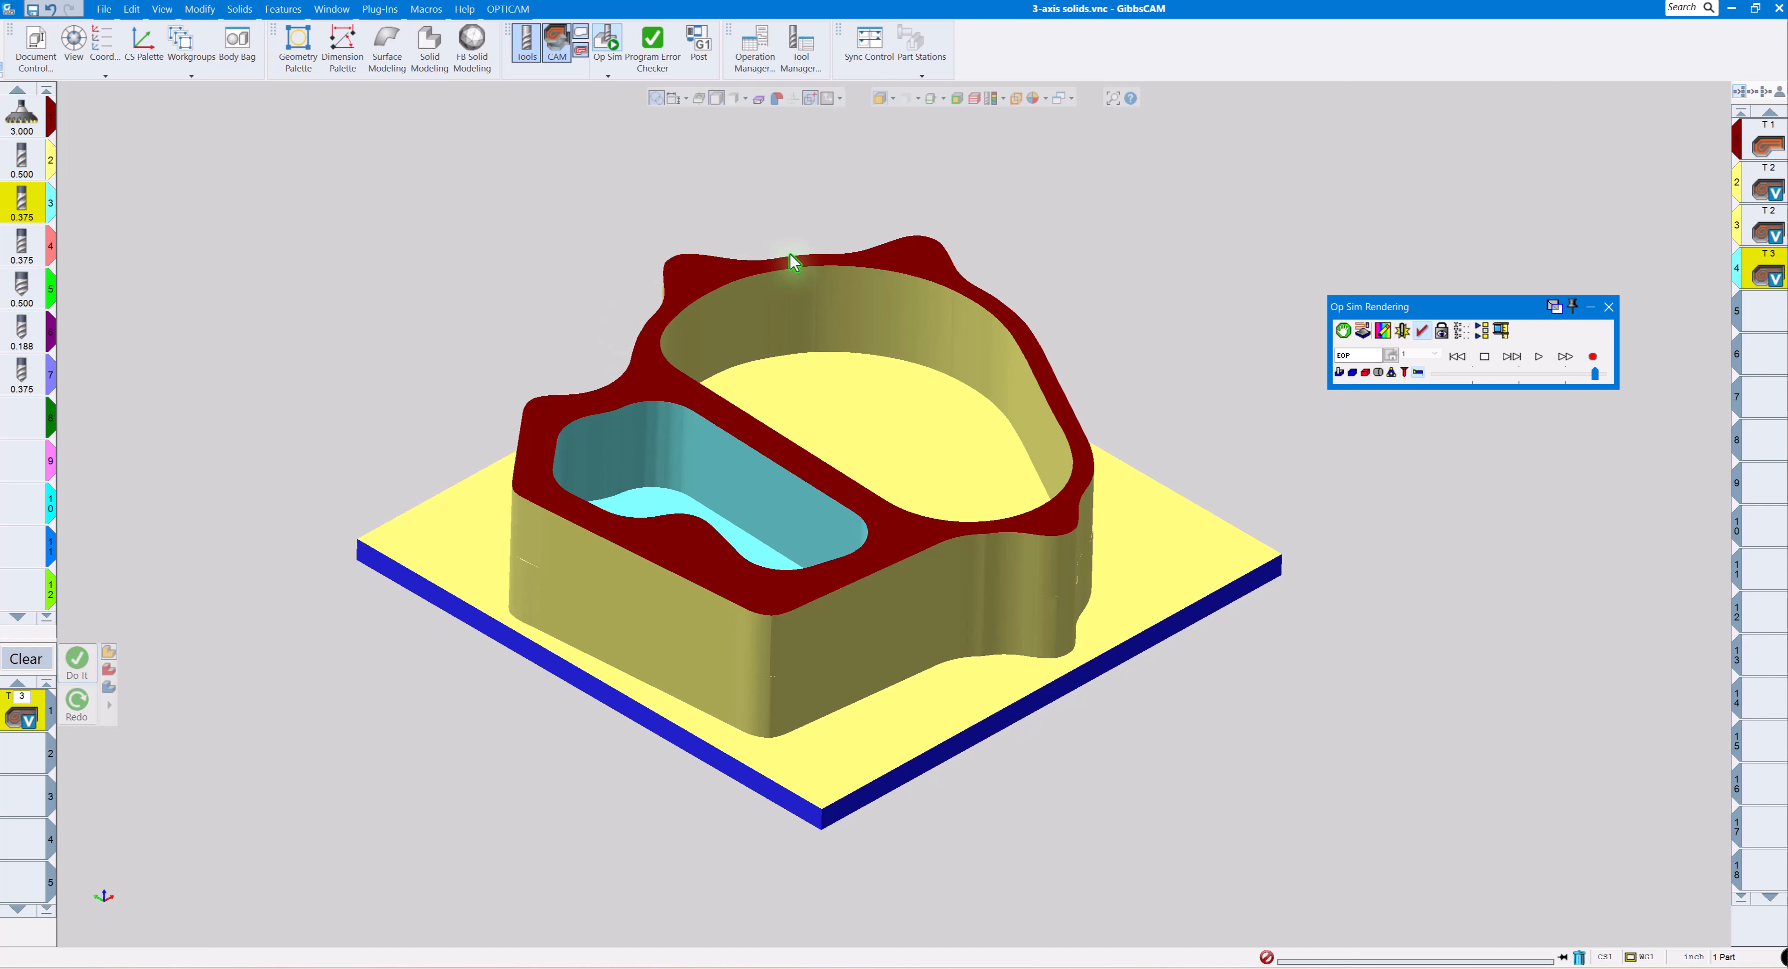
left_click(1609, 307)
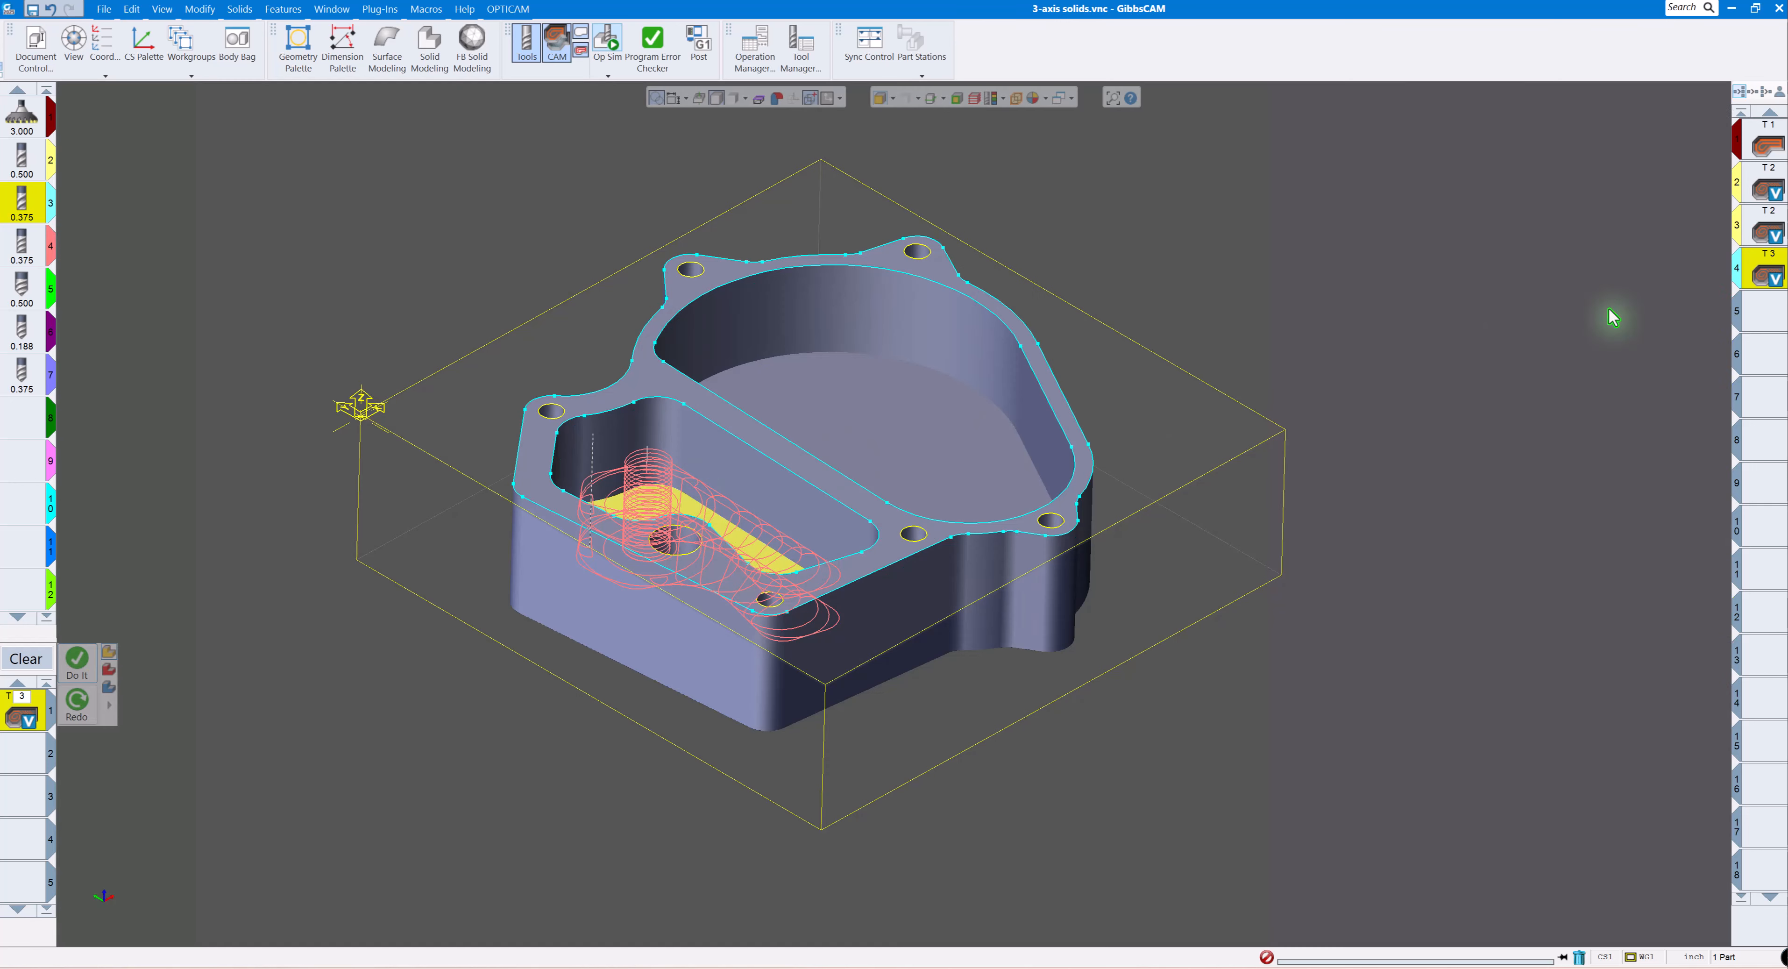
Deselect the small pocket floor, clear the process list and load the process file "Finish perephery.prc2", preserving the tool number.
left_click(251, 394)
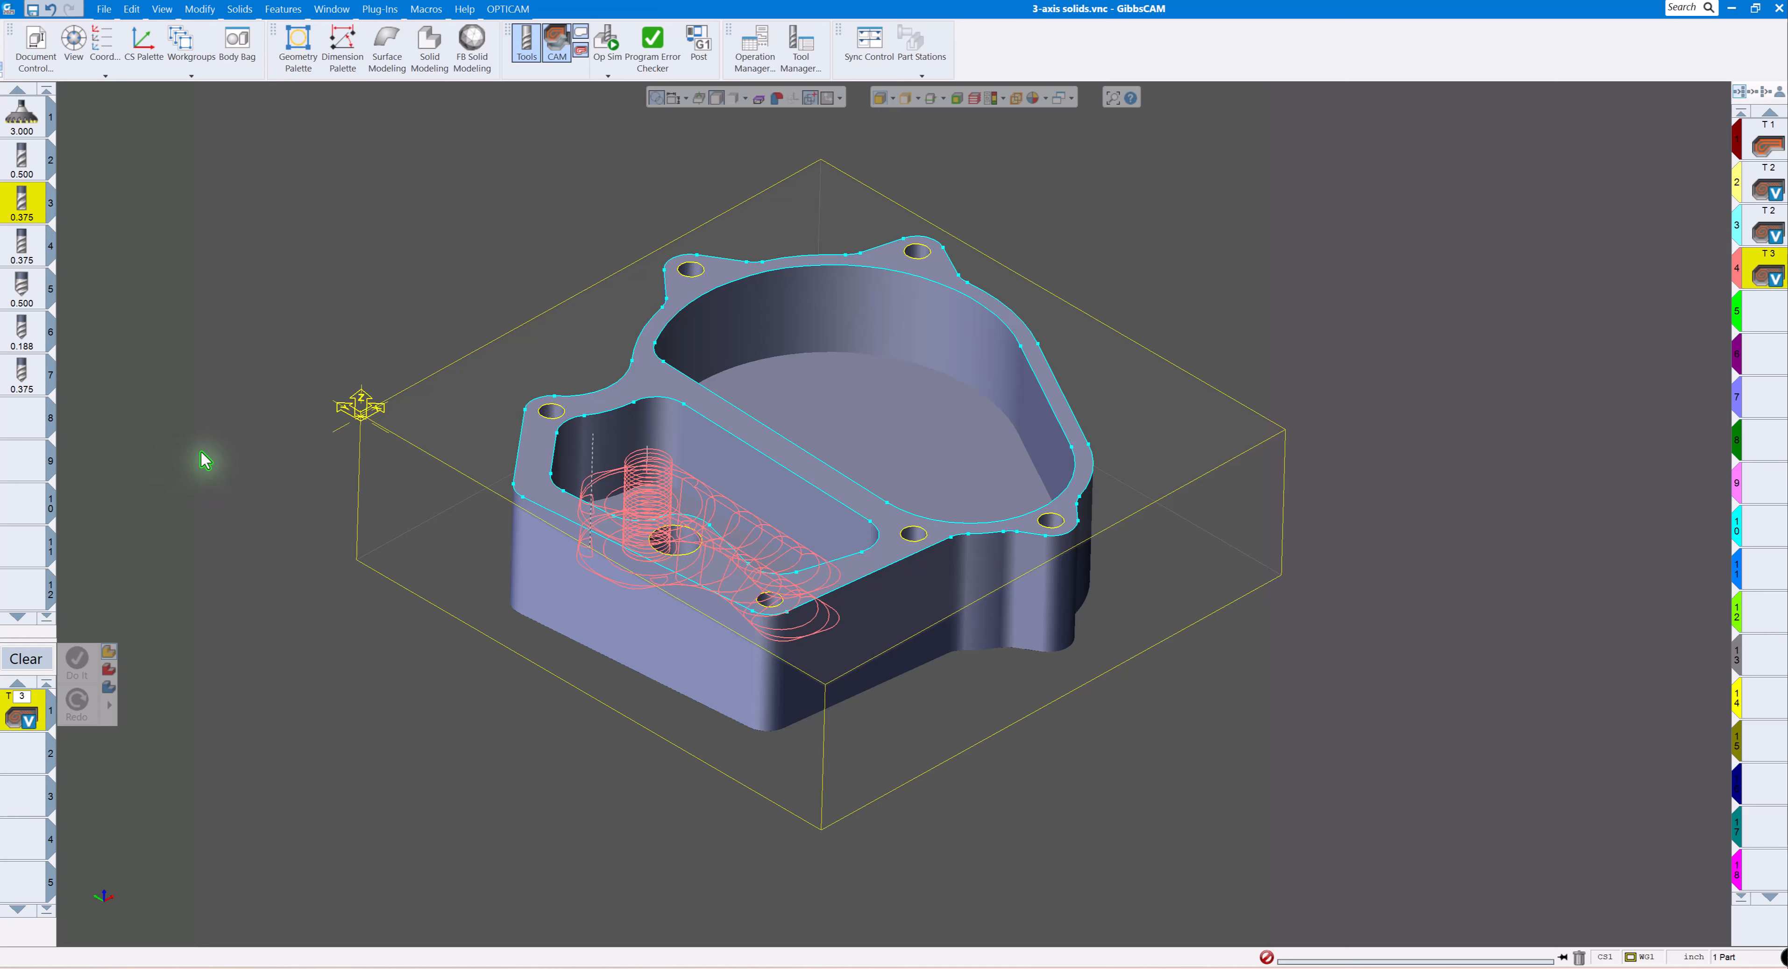
left_click(40, 661)
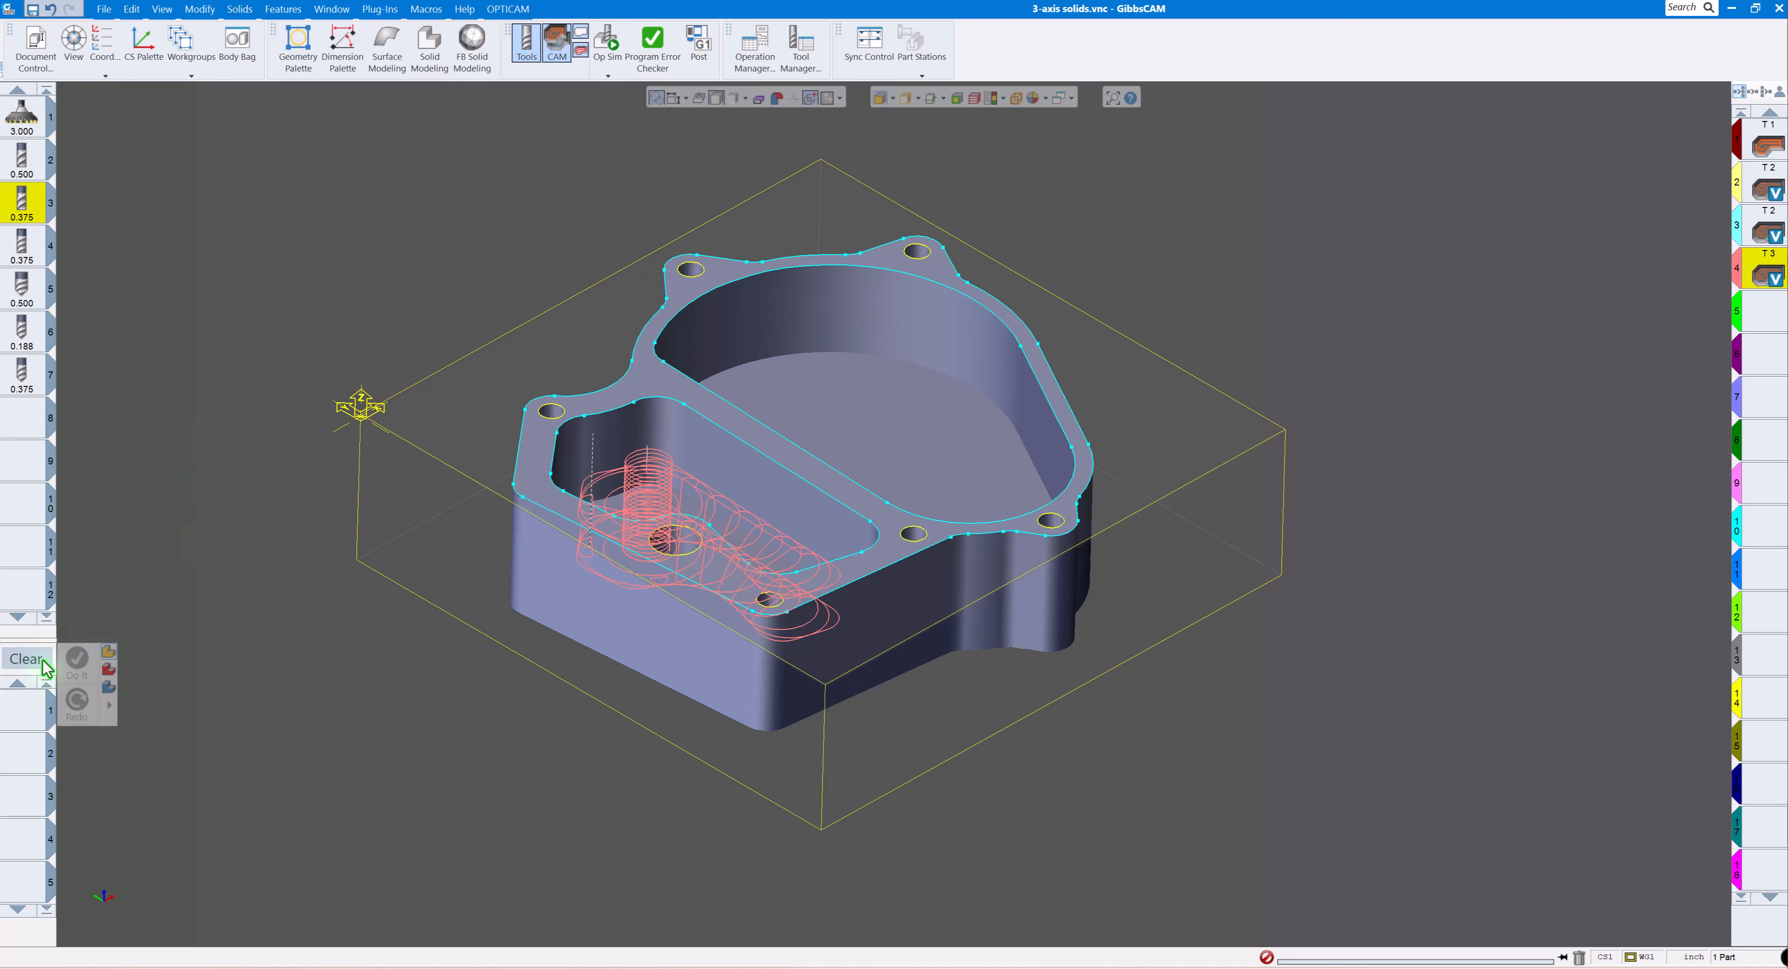
right_click(33, 713)
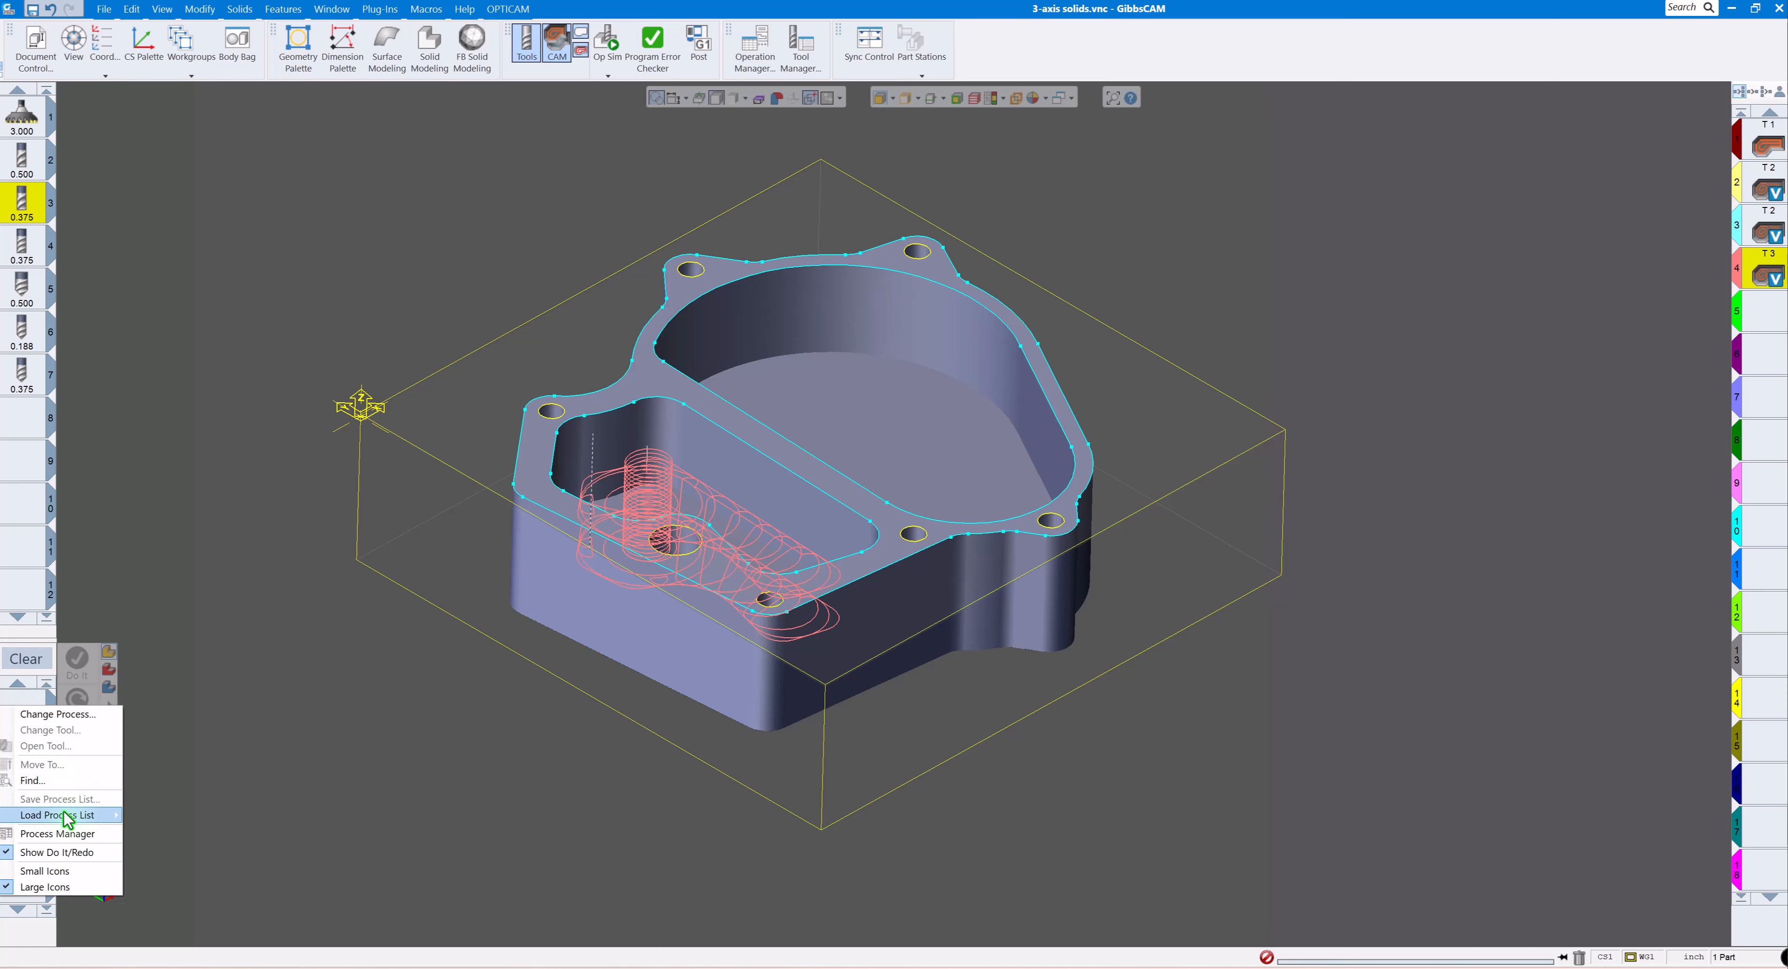
mouse_move(70, 814)
left_click(159, 816)
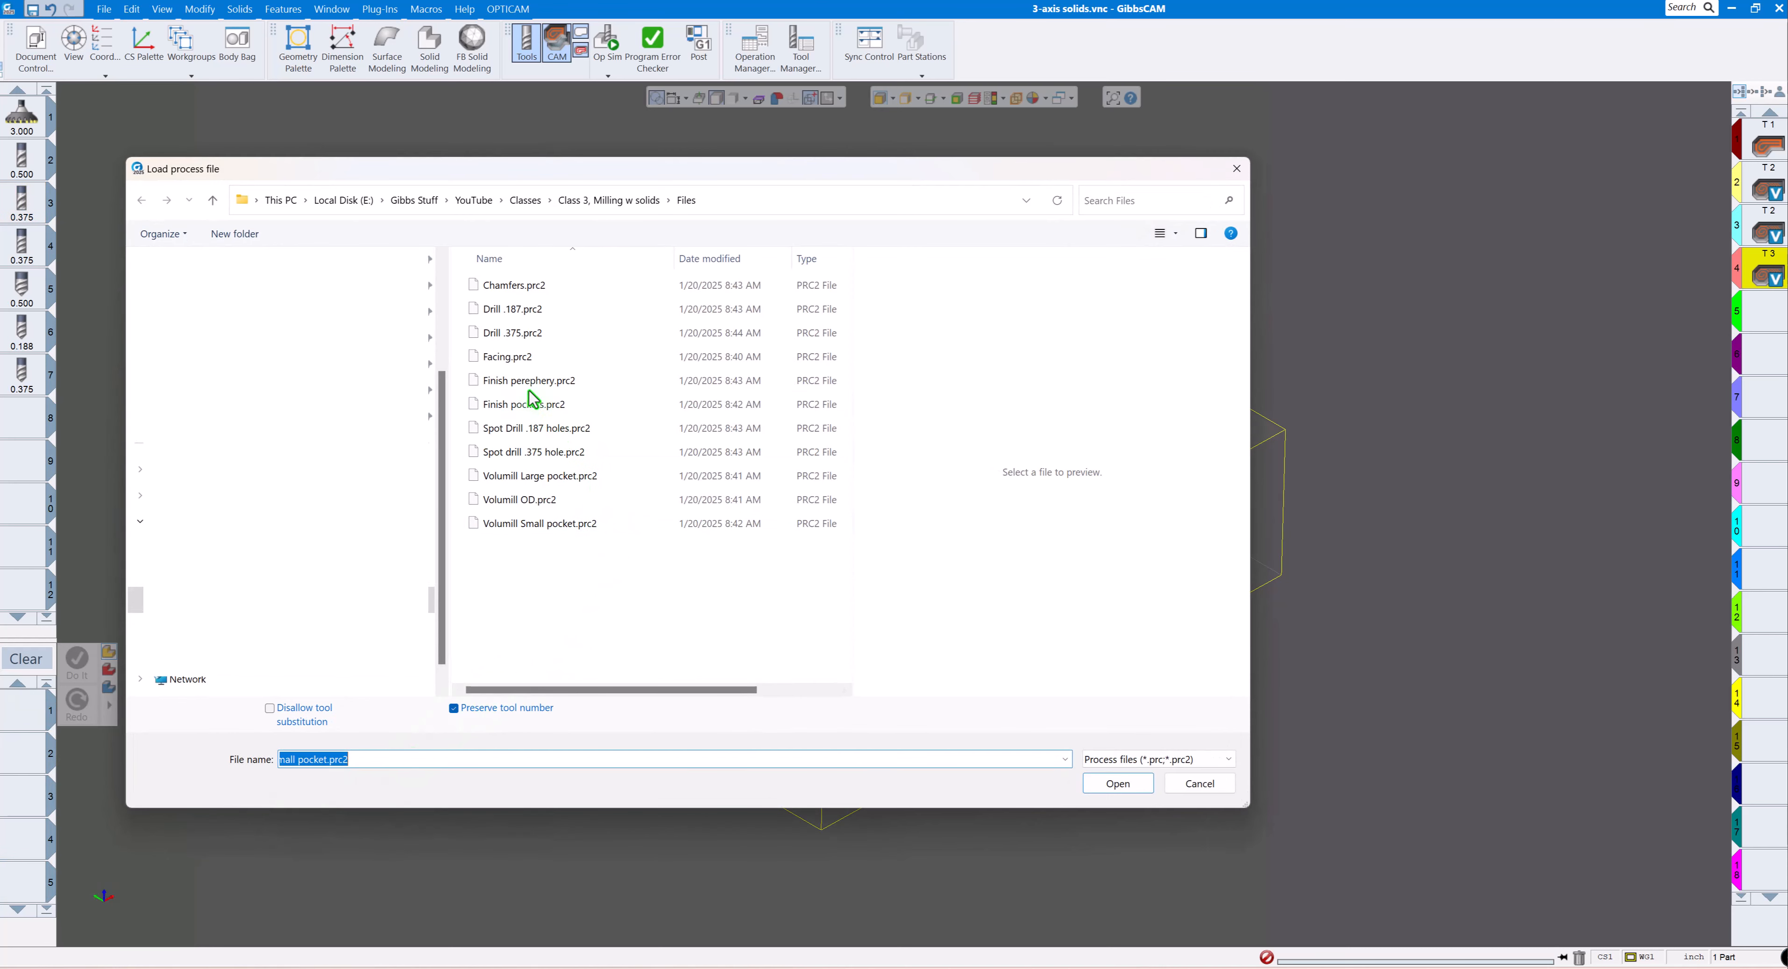
left_click(530, 383)
left_click(1116, 784)
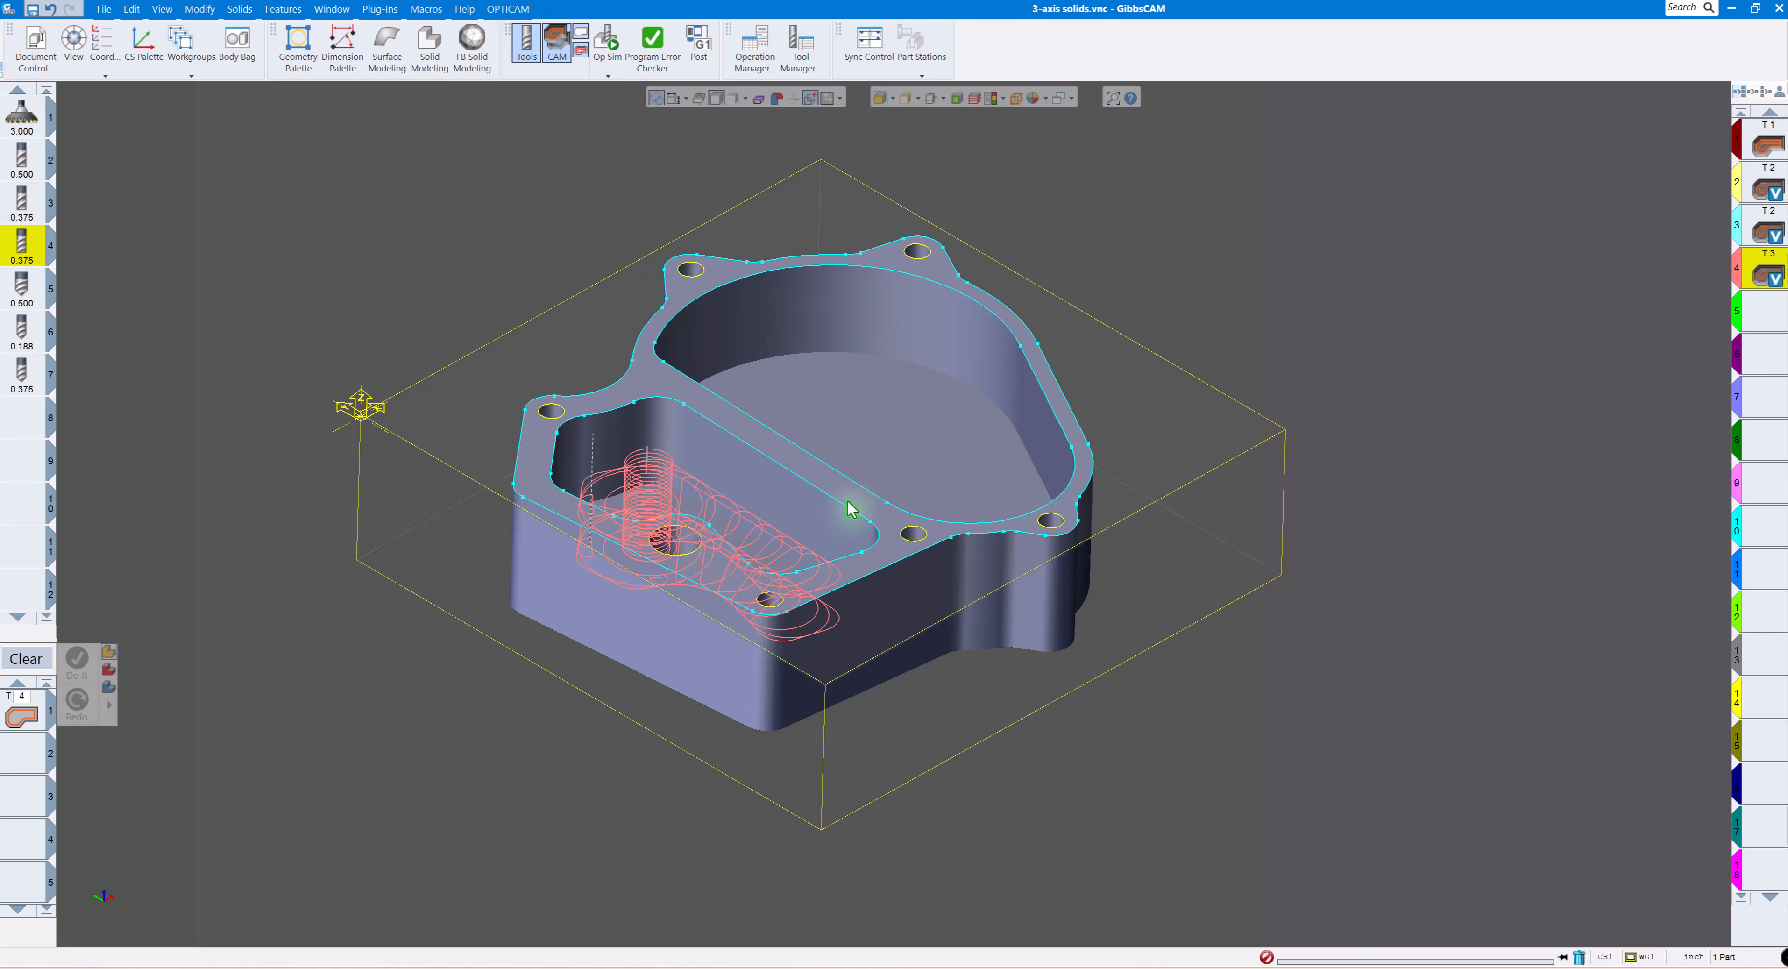
Select all outer side wall faces of the part and generate the periphery finishing operation with tool 4.
left_click(839, 633)
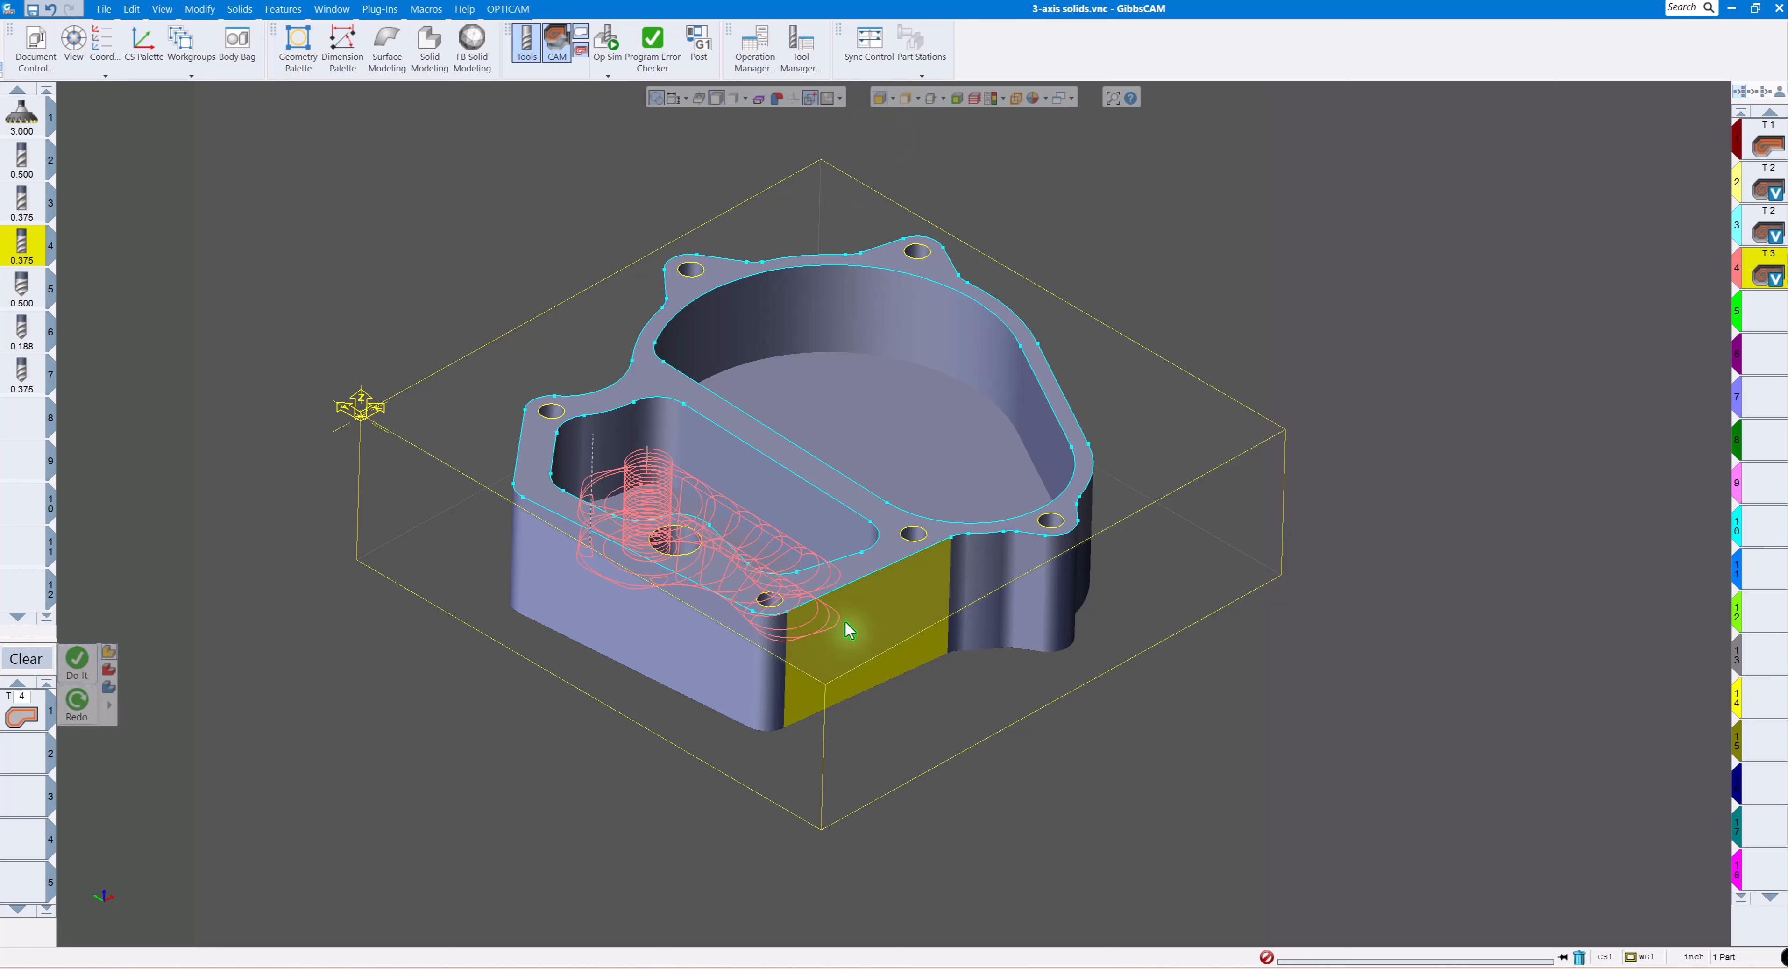
right_click(847, 624)
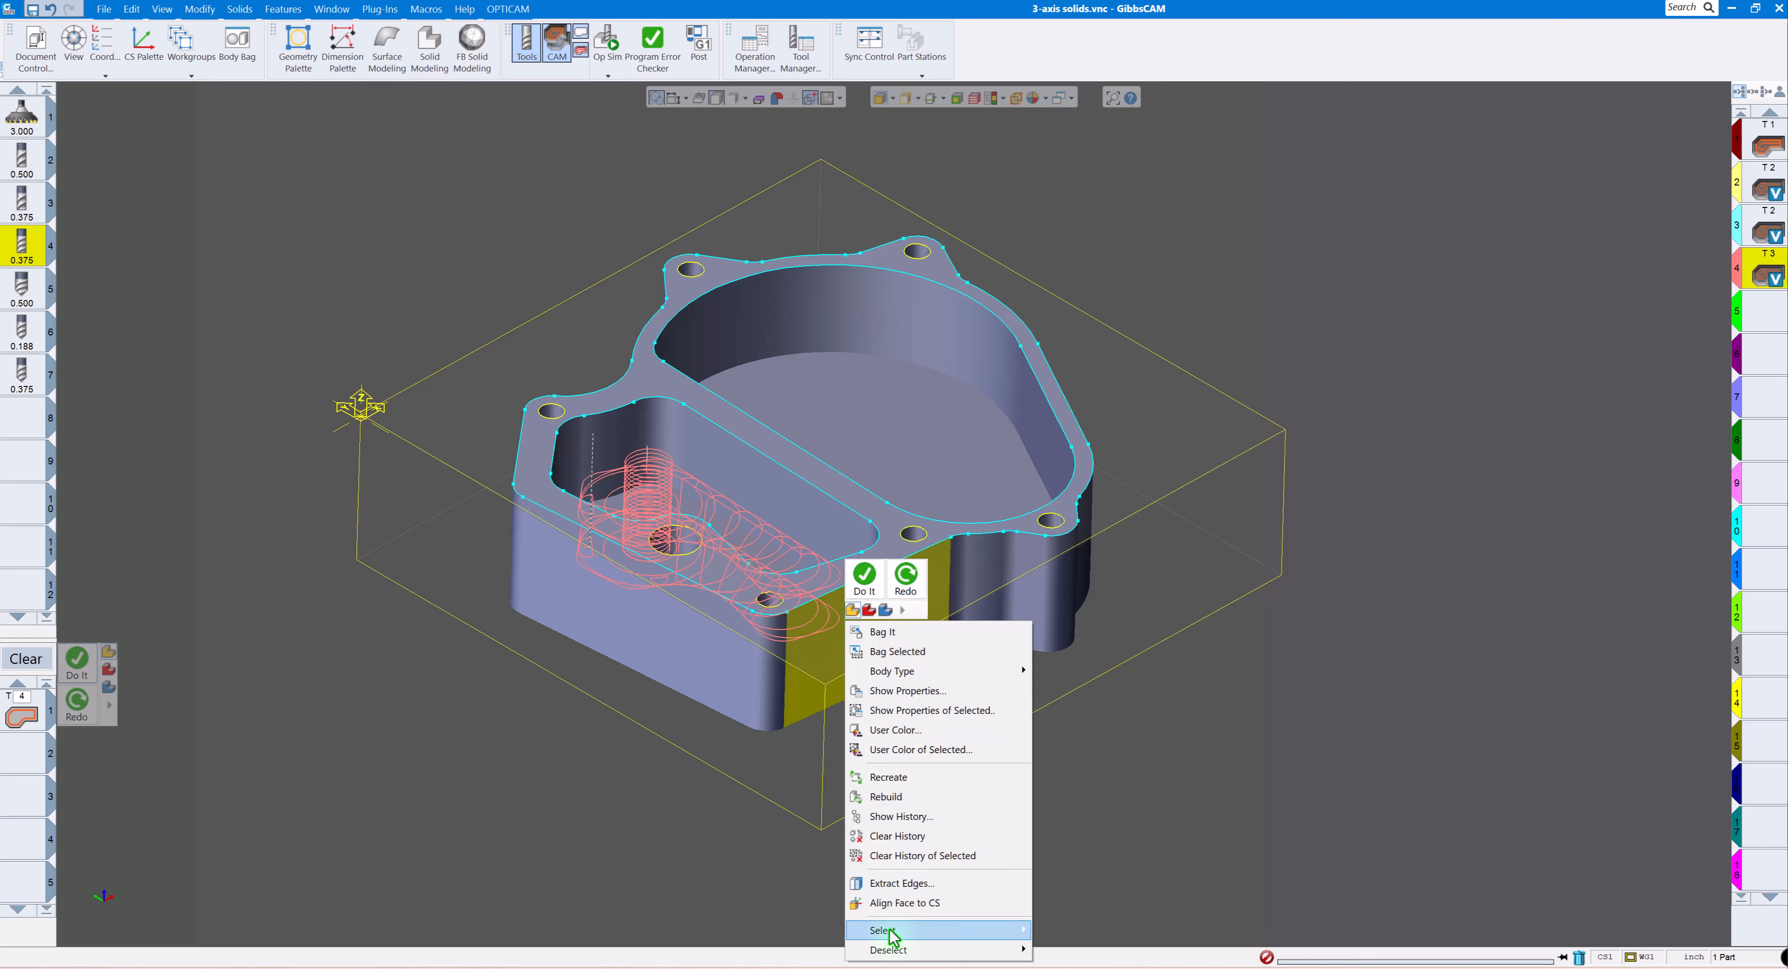
mouse_move(969, 937)
left_click(1097, 773)
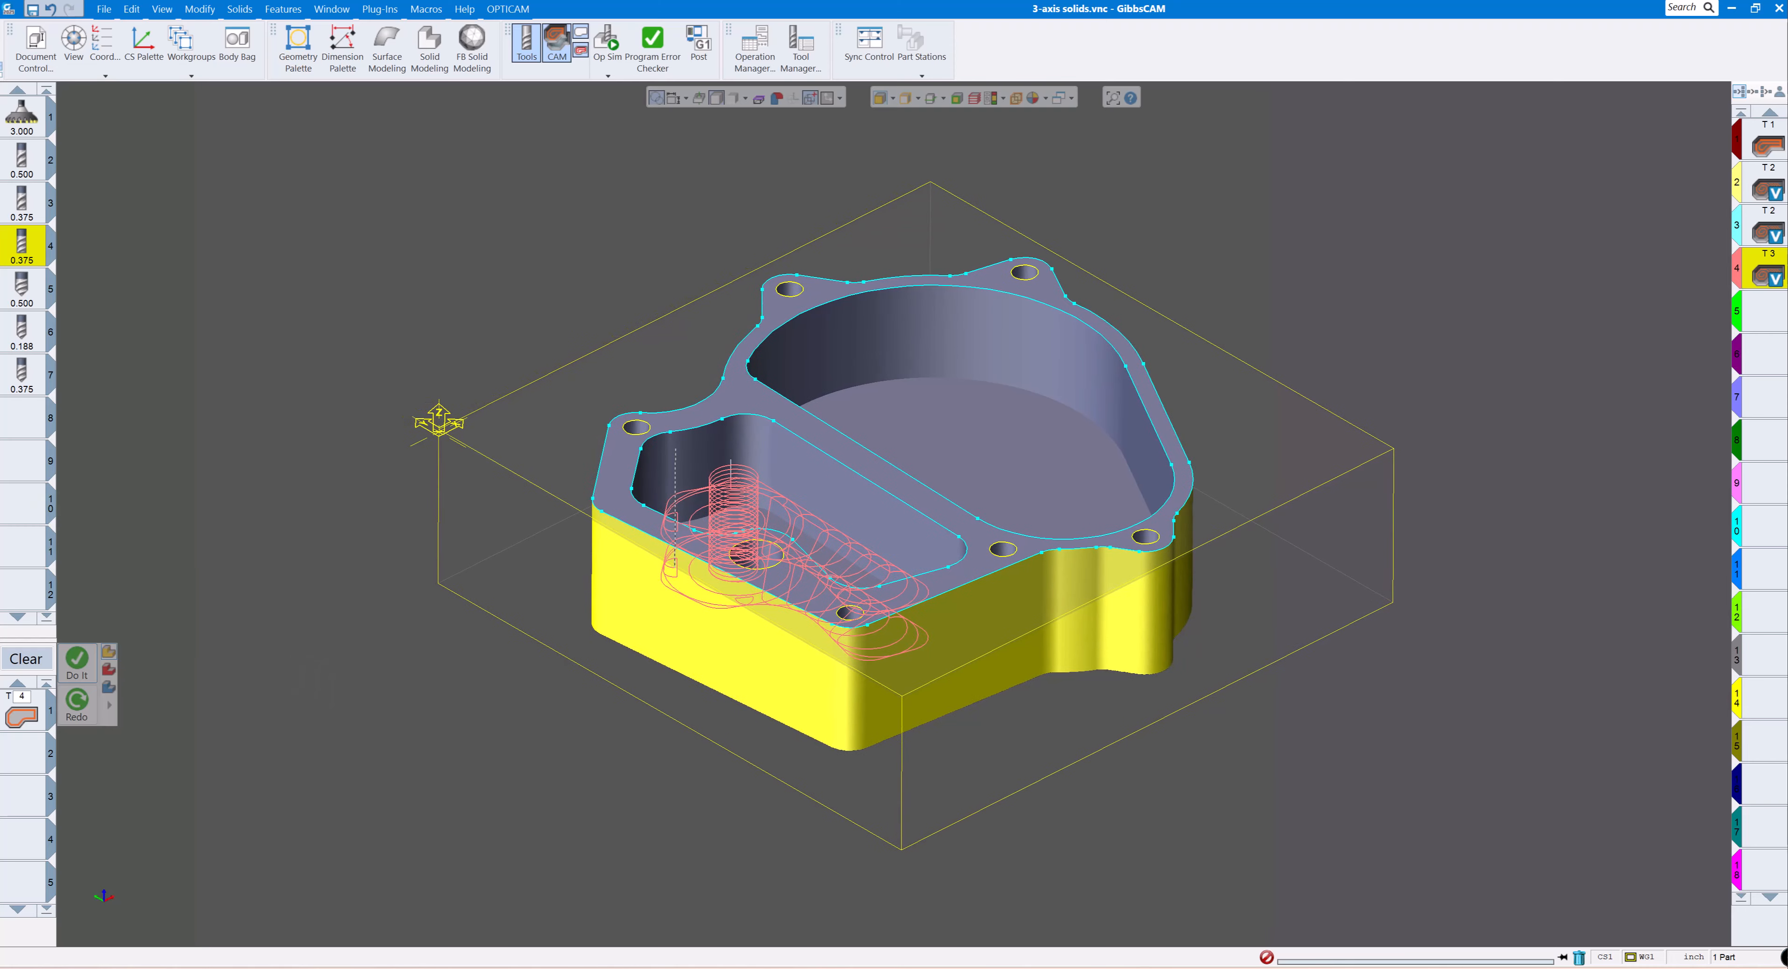
left_click(78, 663)
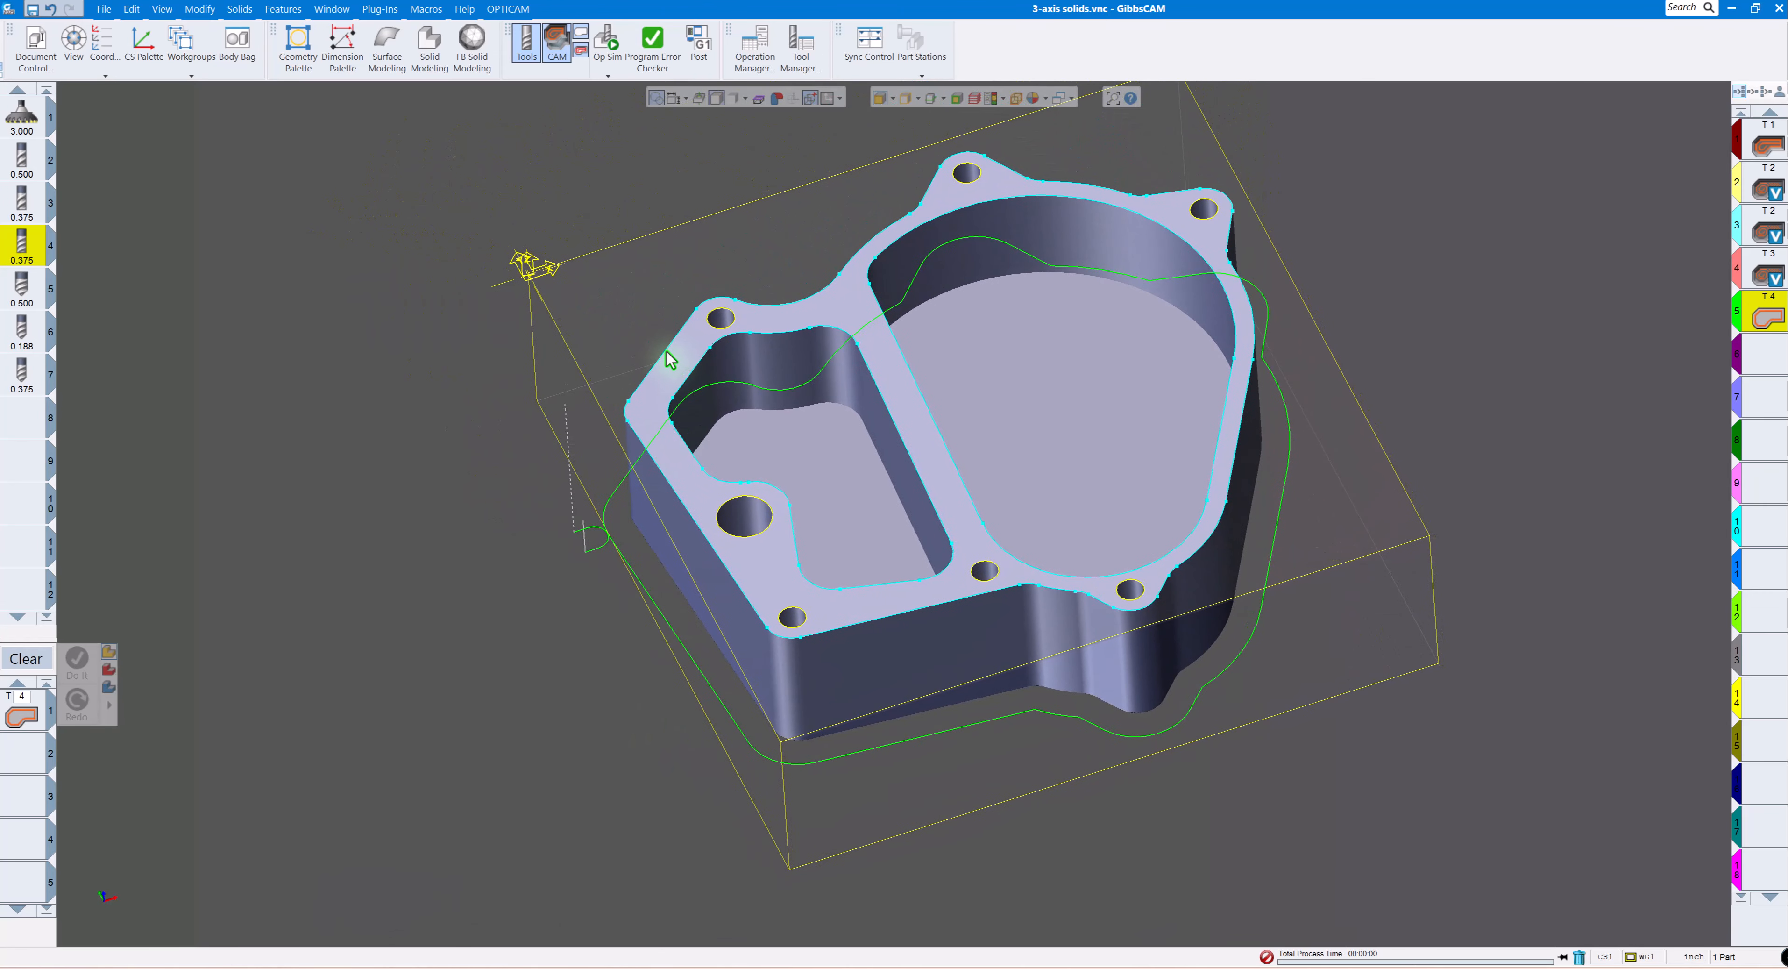
Deselect the top face's outer contour, clear the process list and load the process file "Finish pockets.prc2", preserving the tool number.
left_click(666, 359)
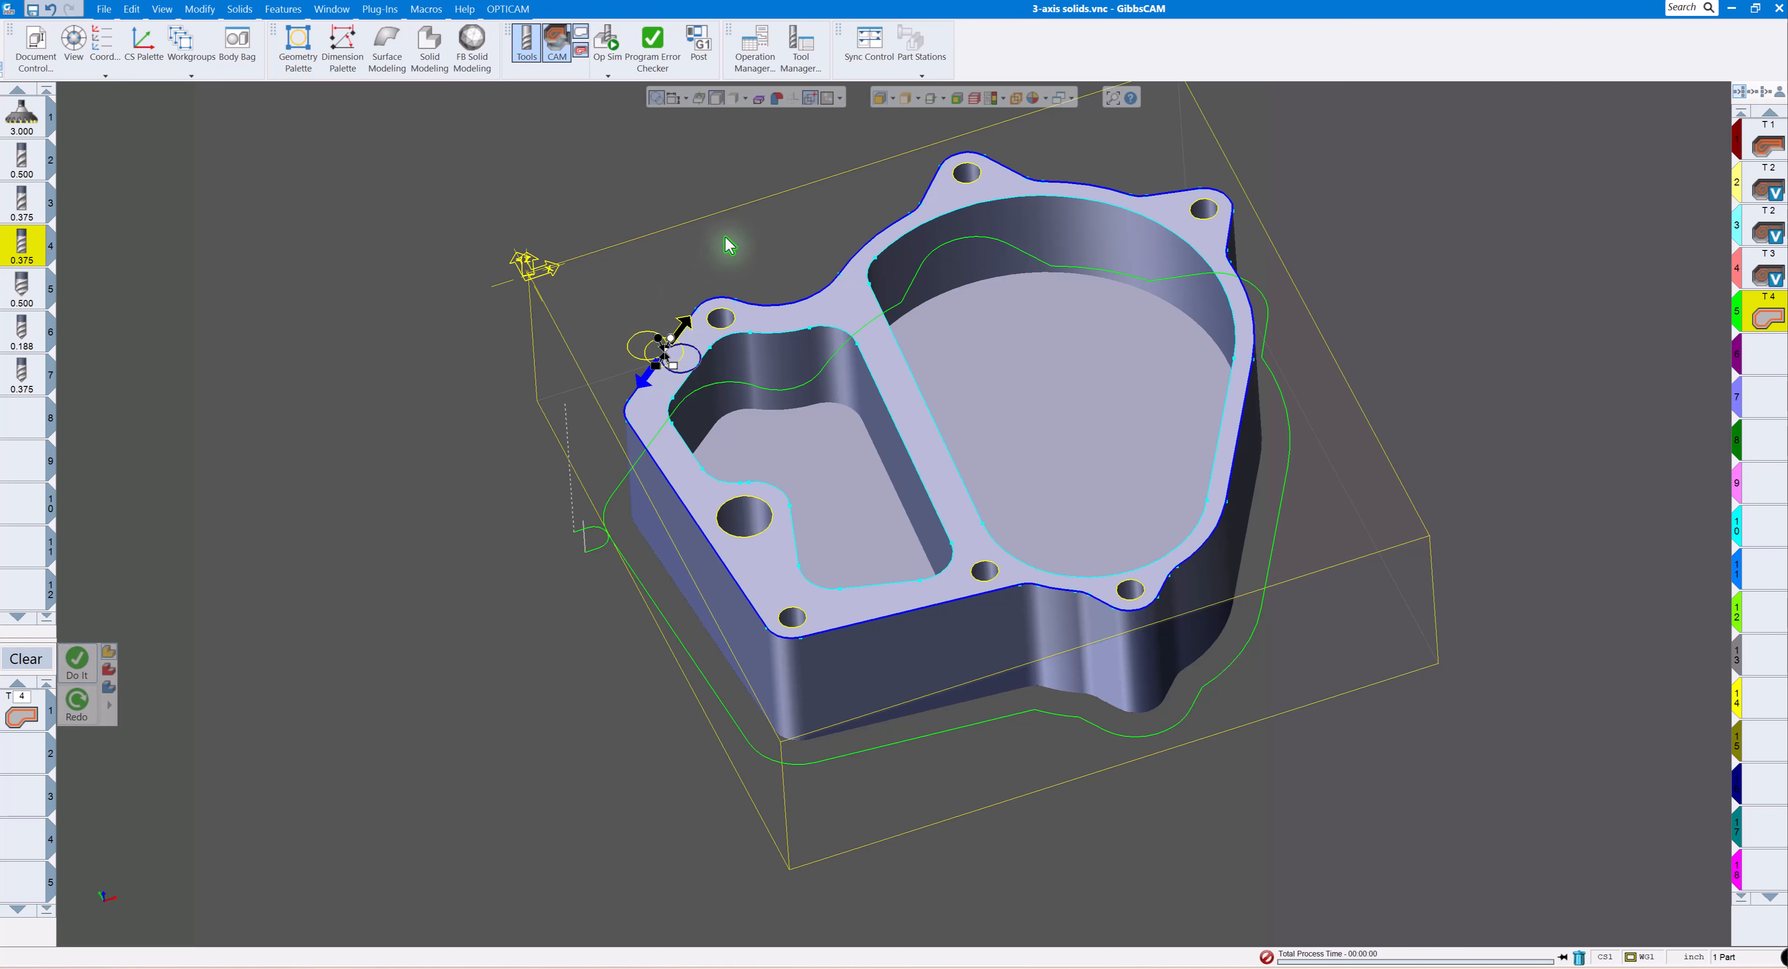
left_click(346, 358)
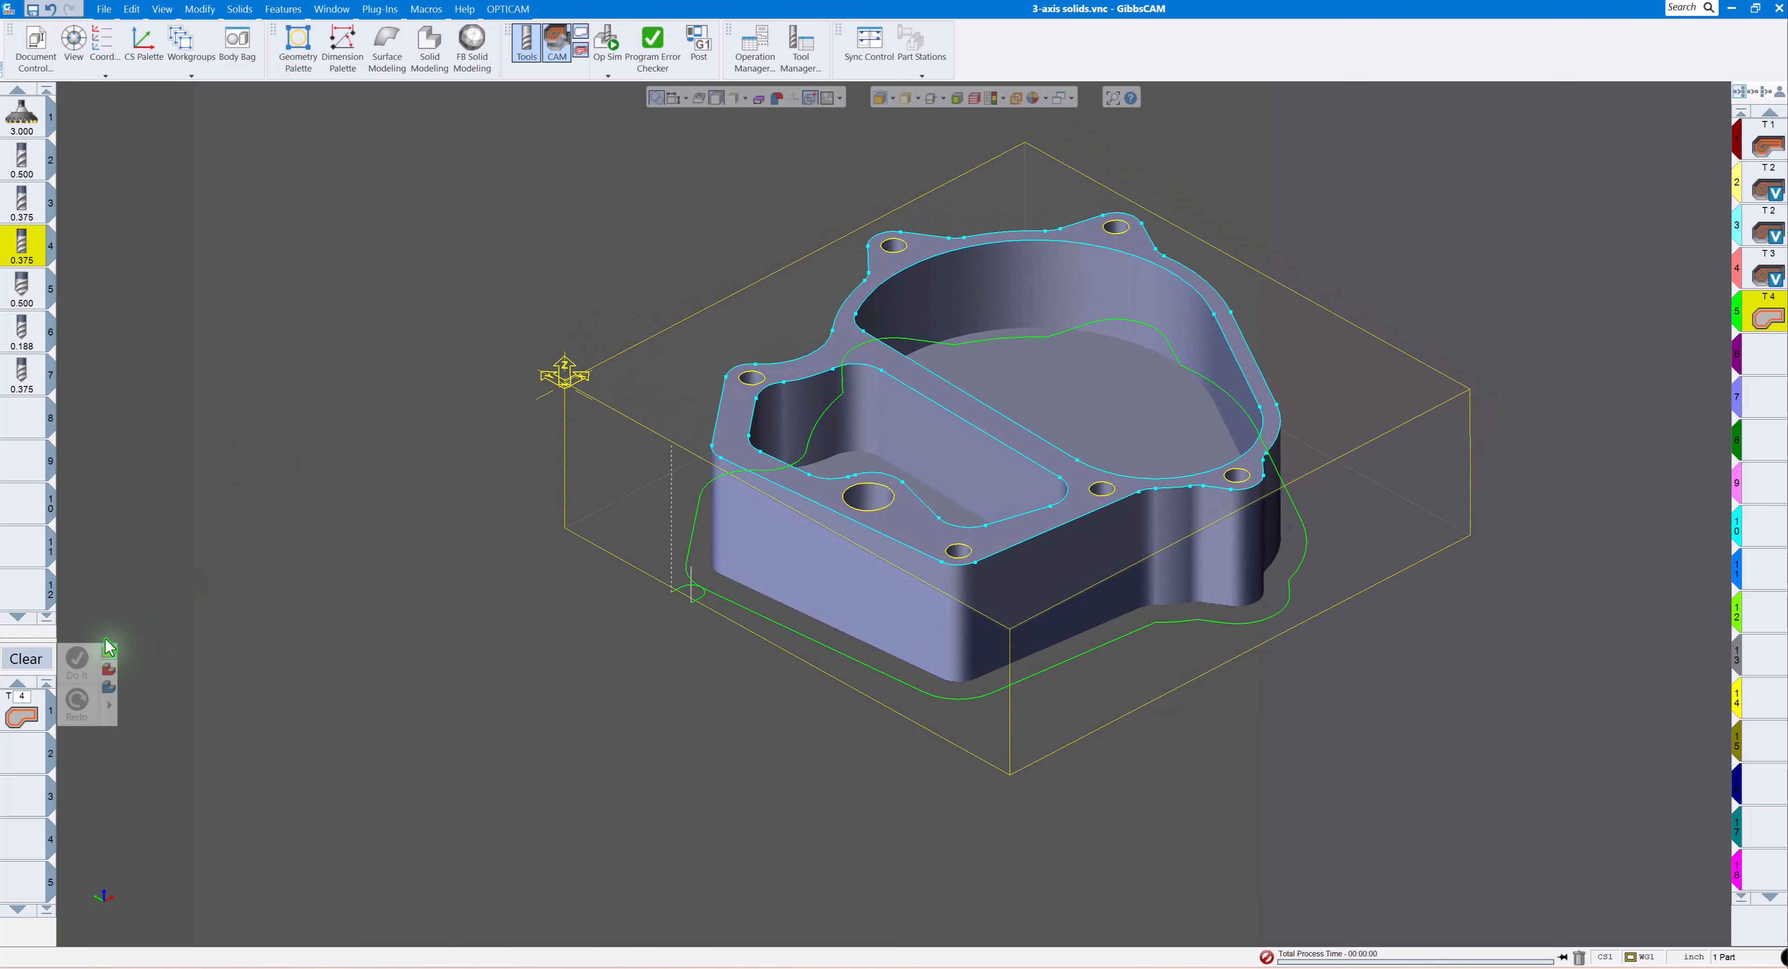
right_click(32, 721)
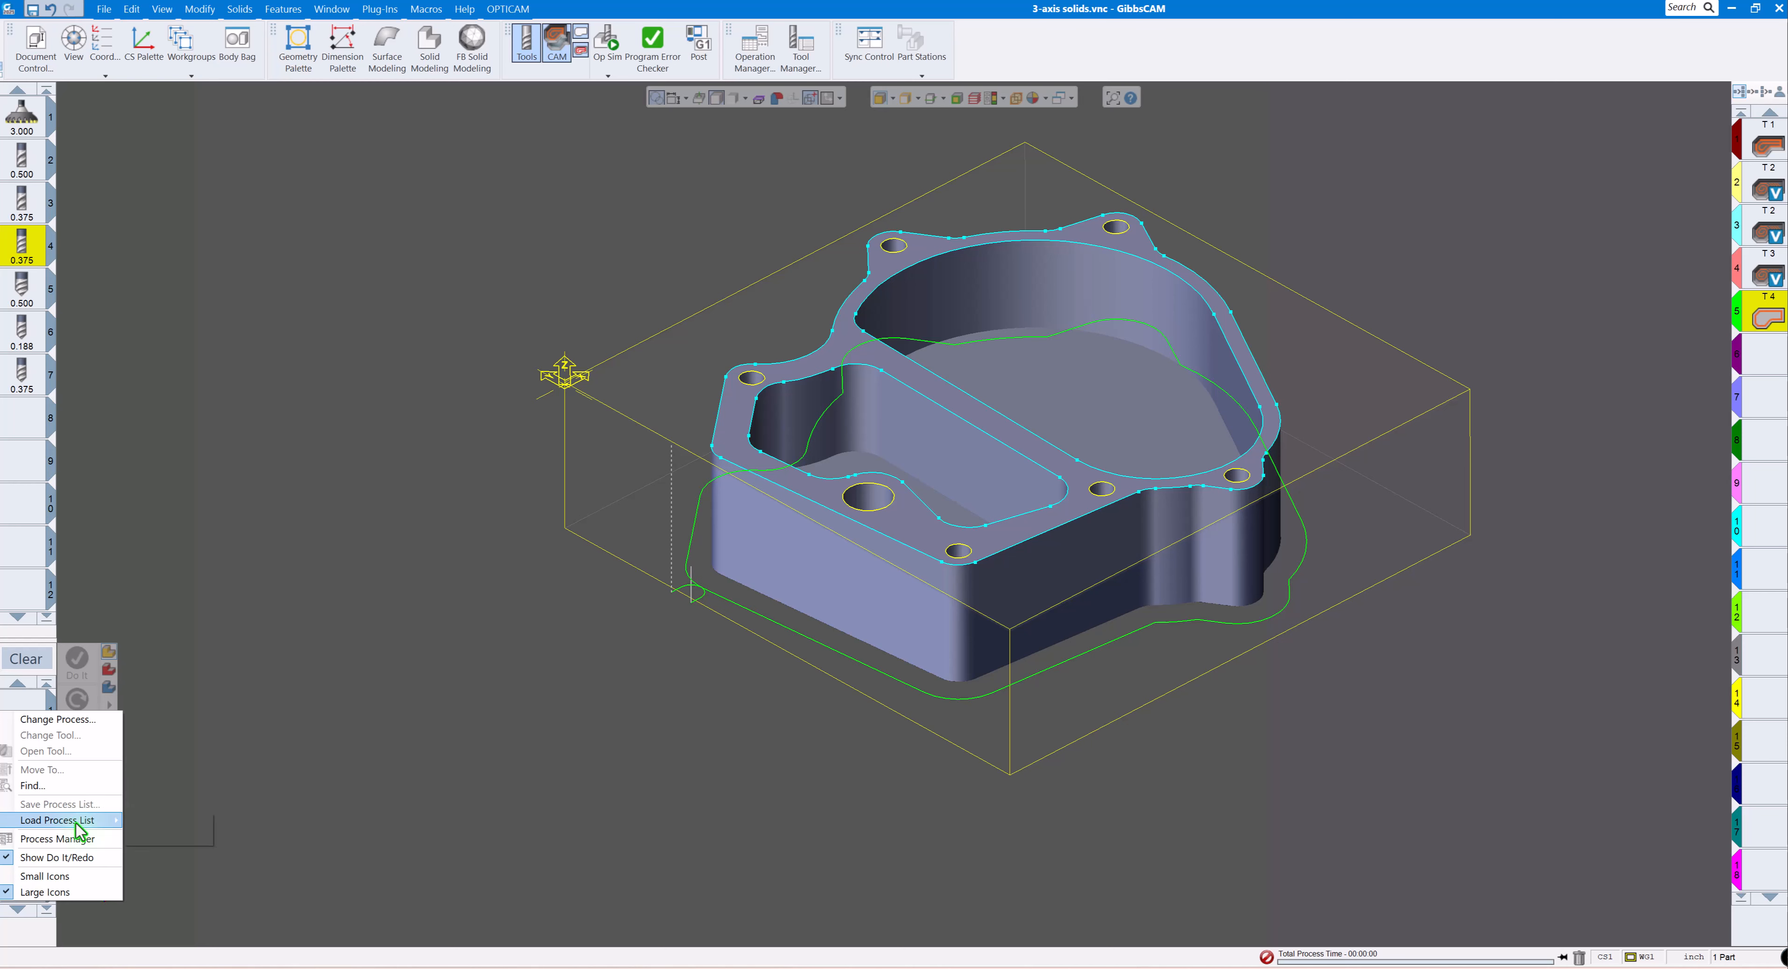
left_click(160, 823)
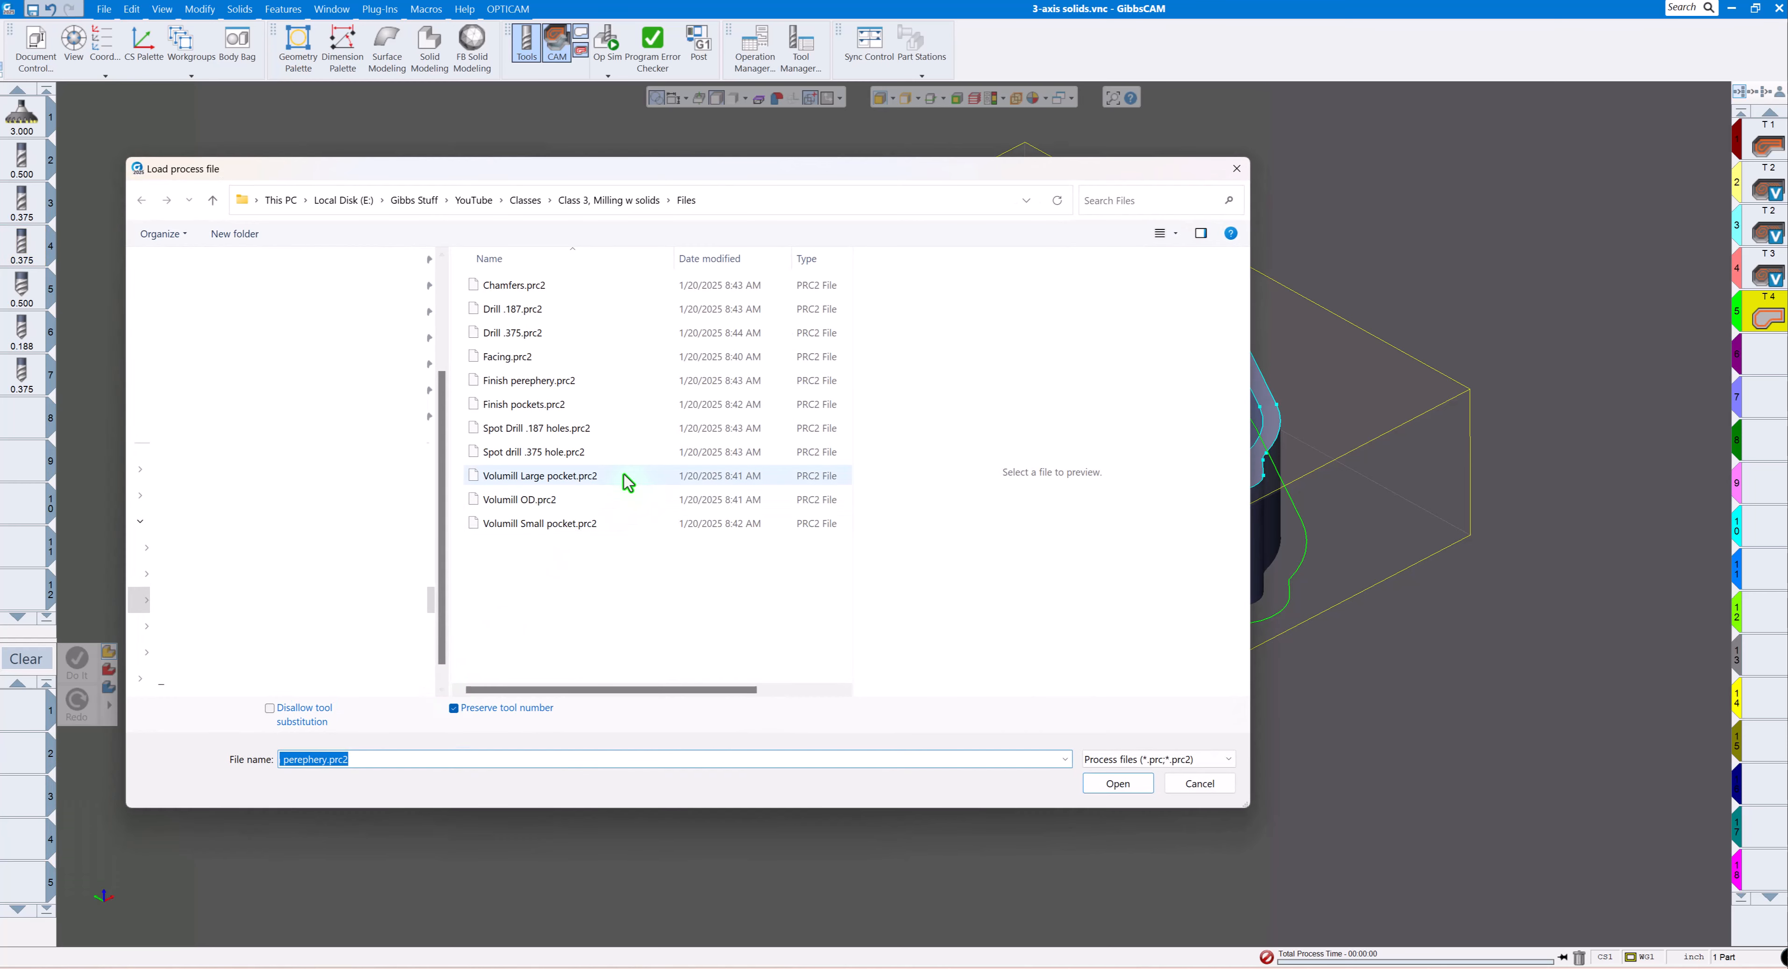
left_click(541, 405)
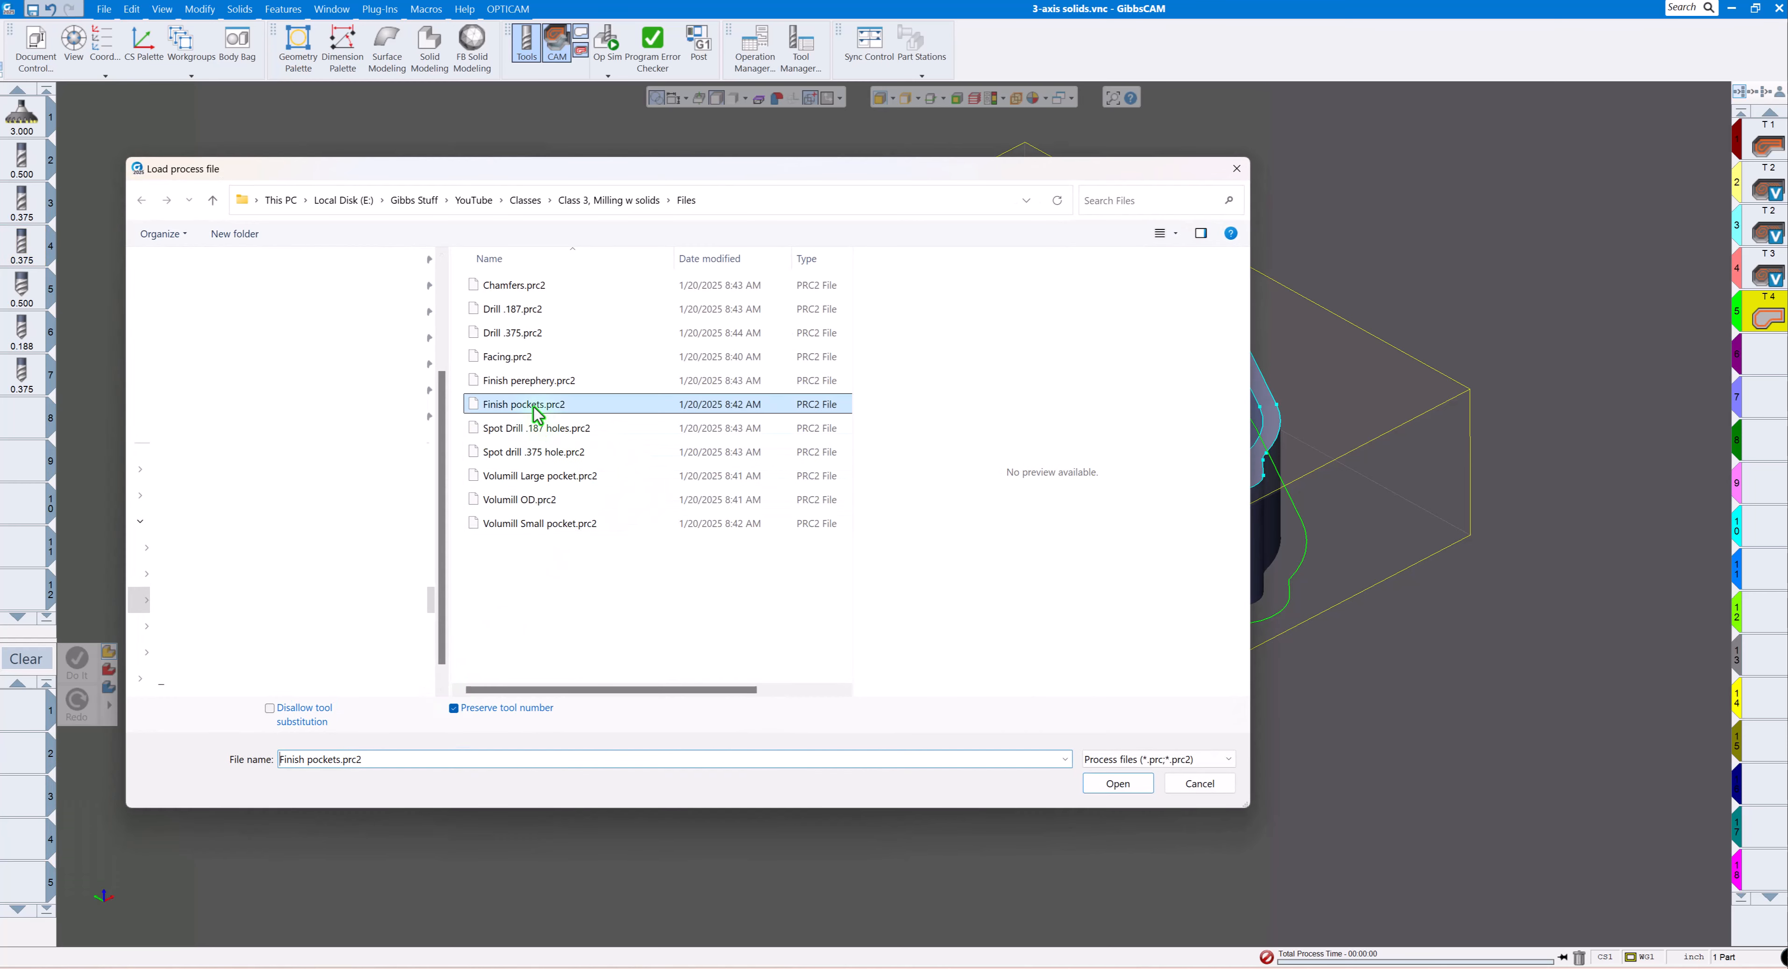
left_click(1117, 783)
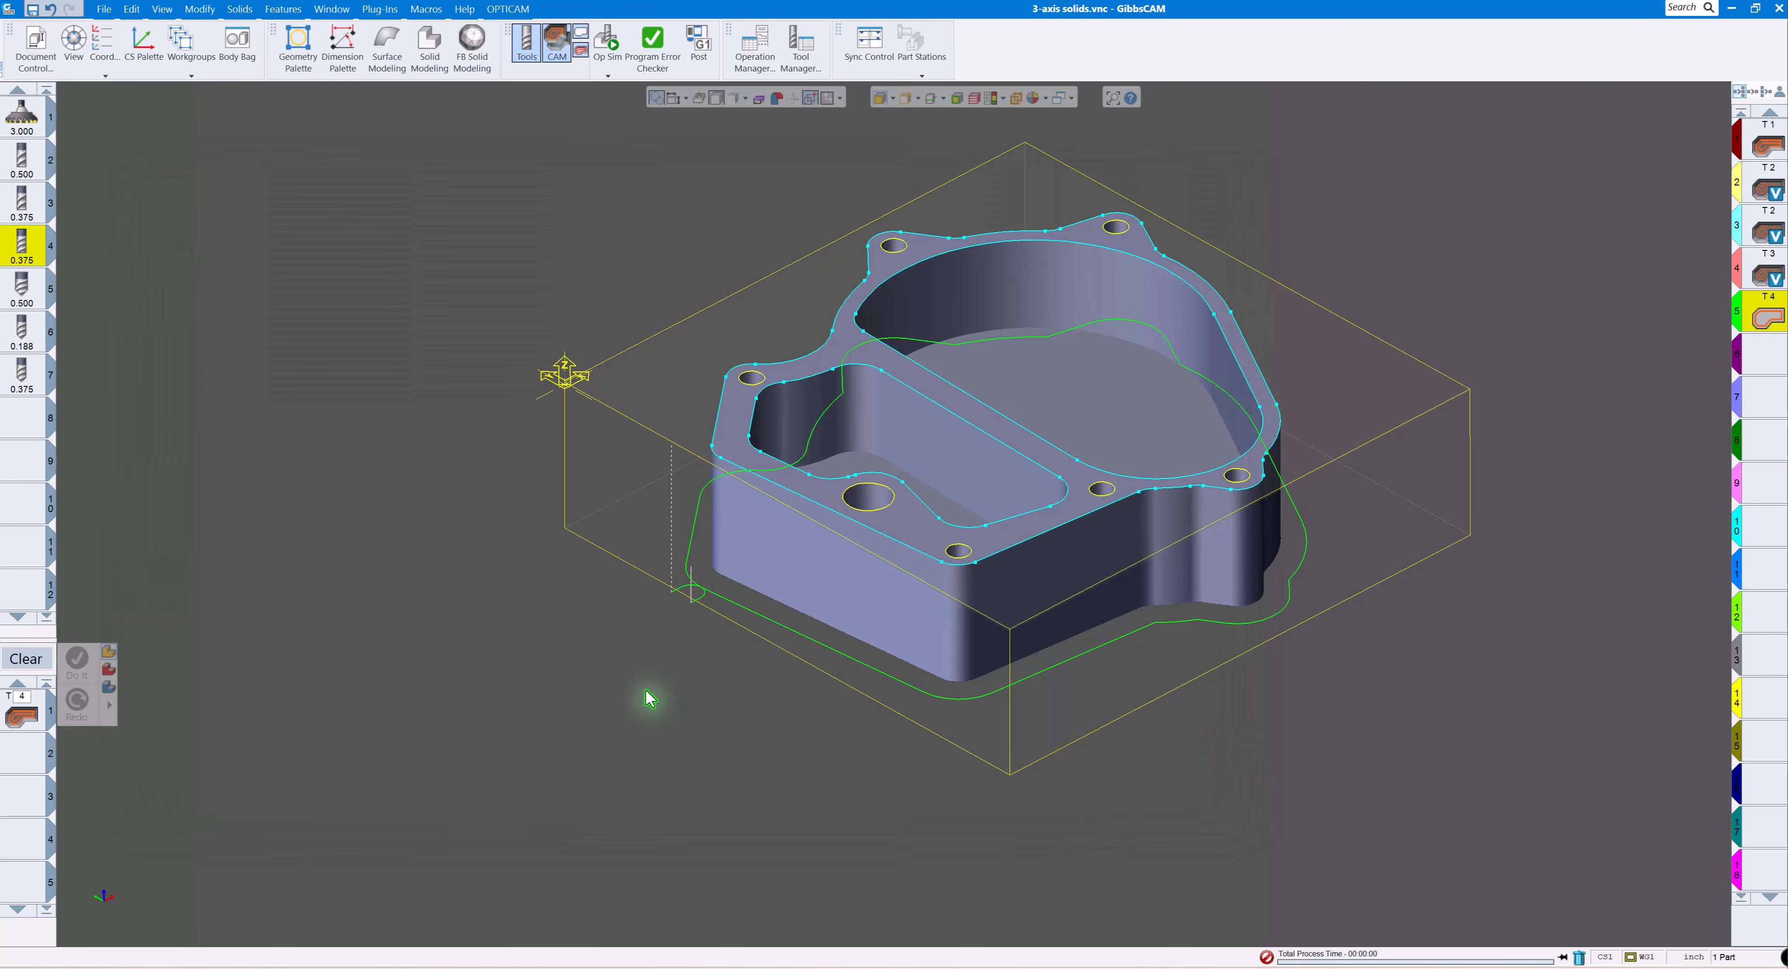
Select the floor faces of the large and small pockets and generate the pocket finishing operations with tool 4.
left_click(1052, 384)
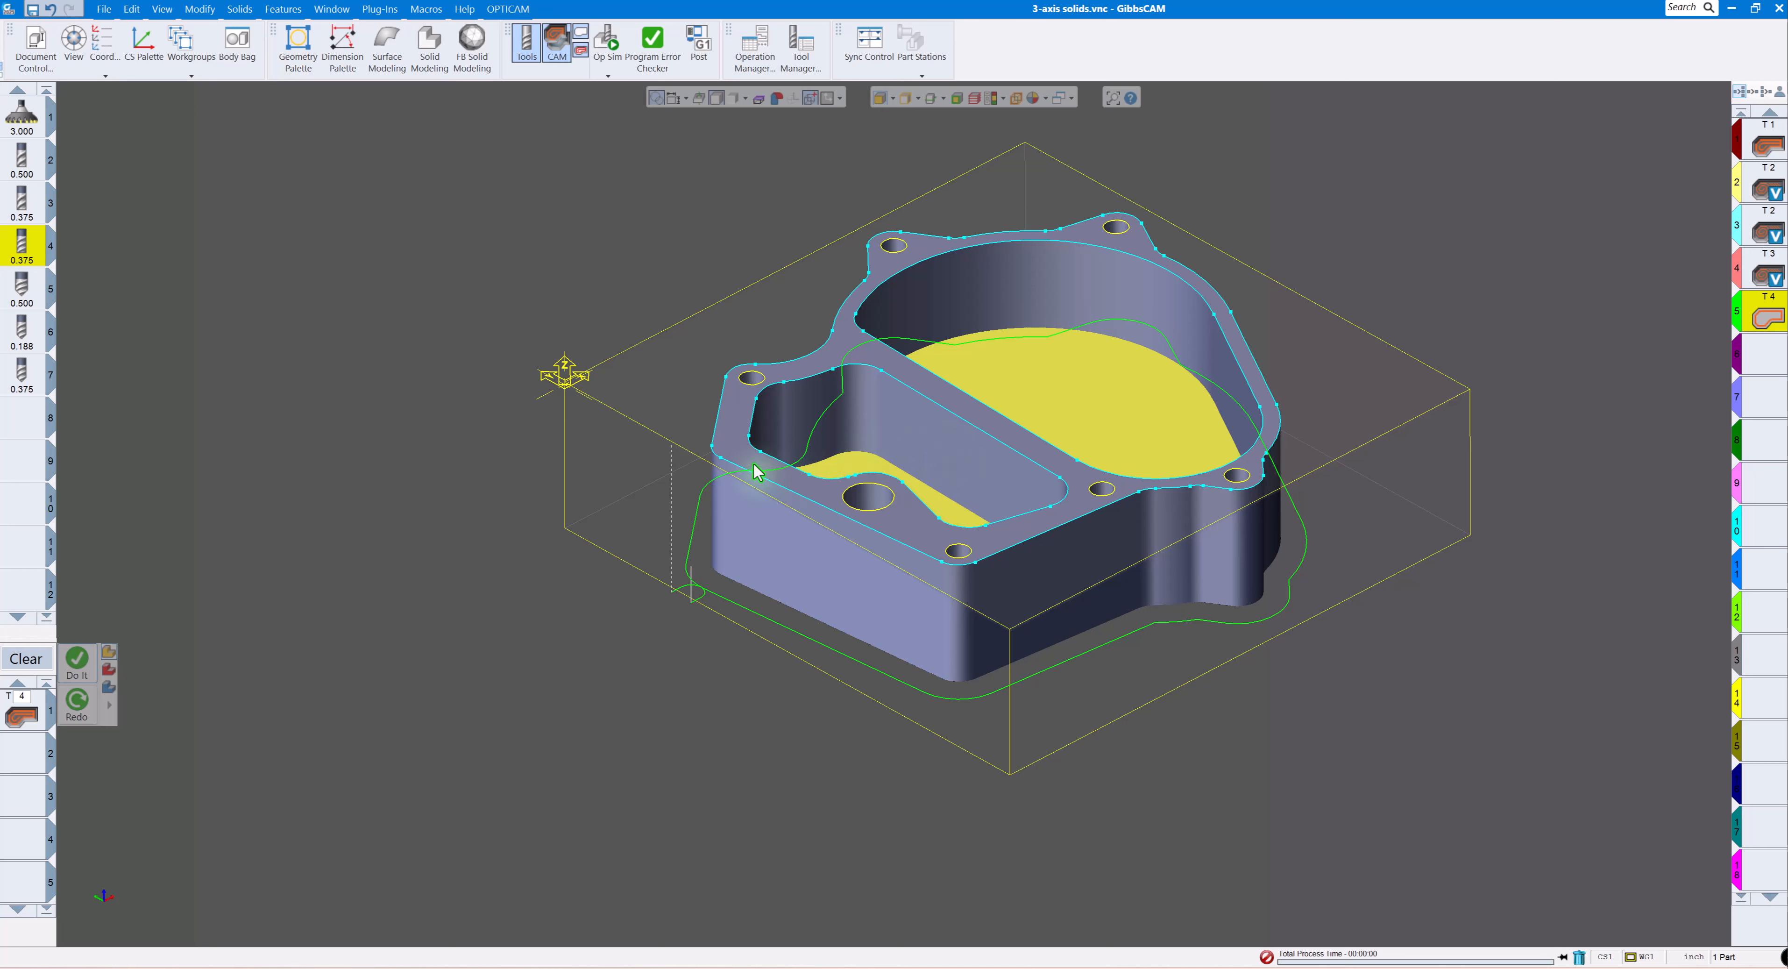
left_click(76, 663)
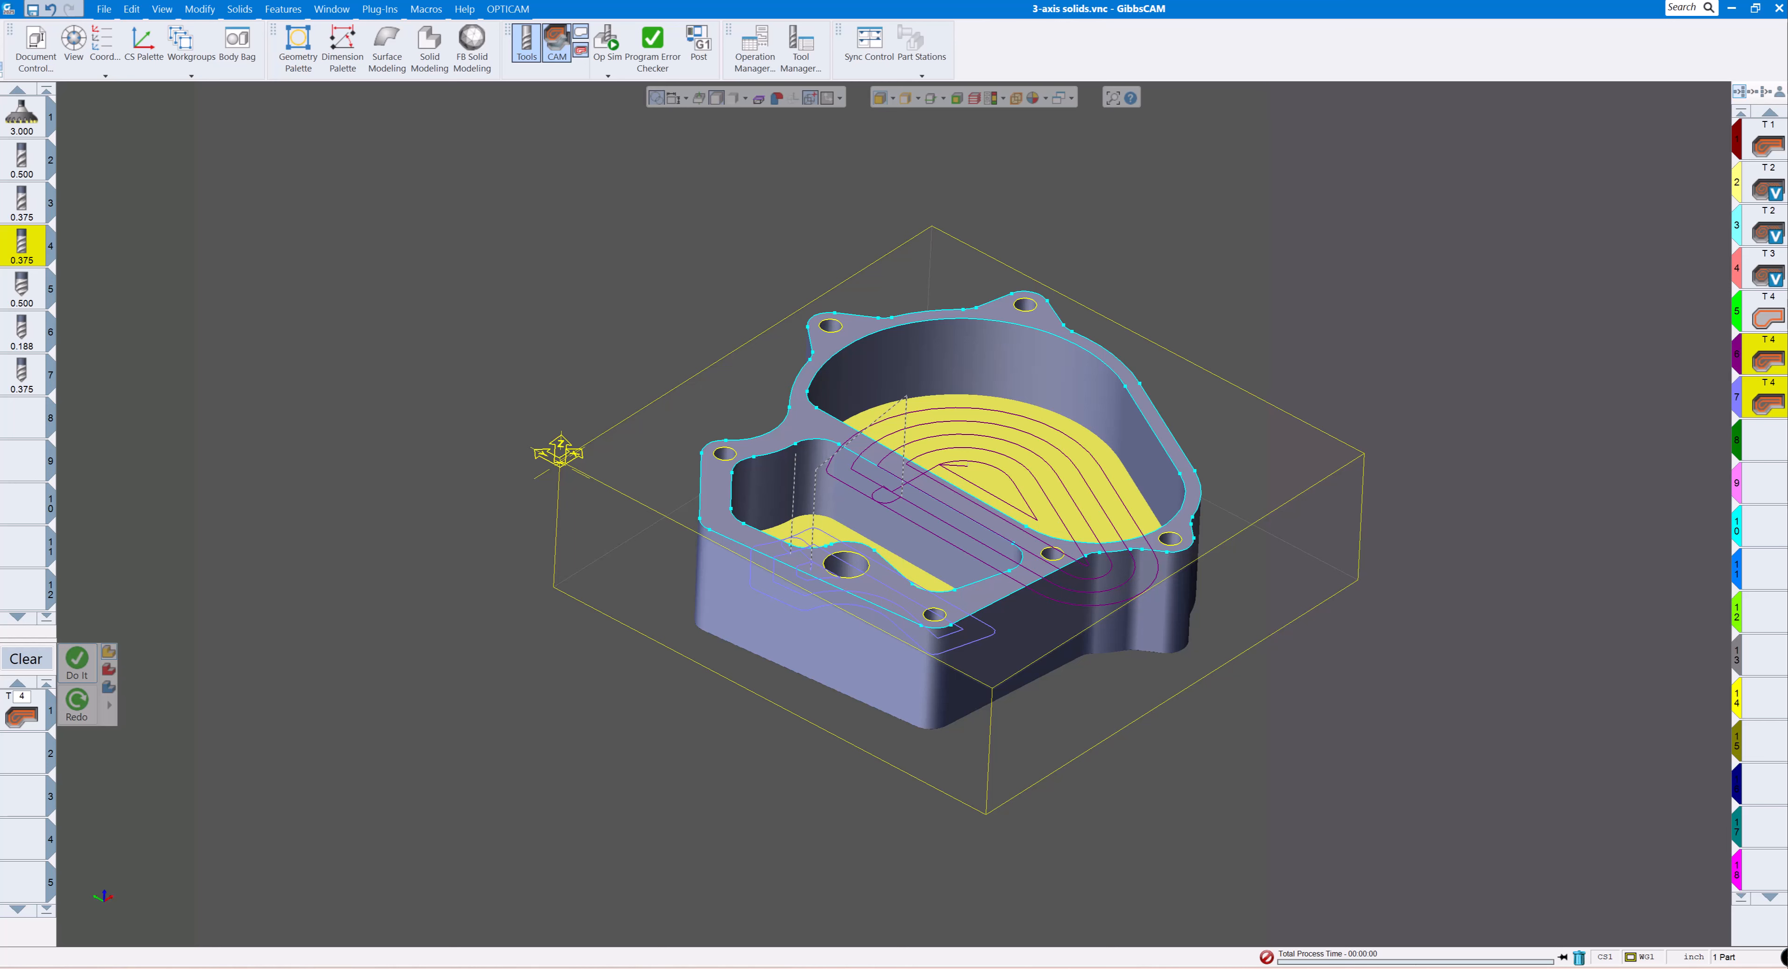
Run the Op Sim rendering of the tool 4 finishing operations at increased speed, inspect the finished pockets, then close the simulation.
key("ctrl+r")
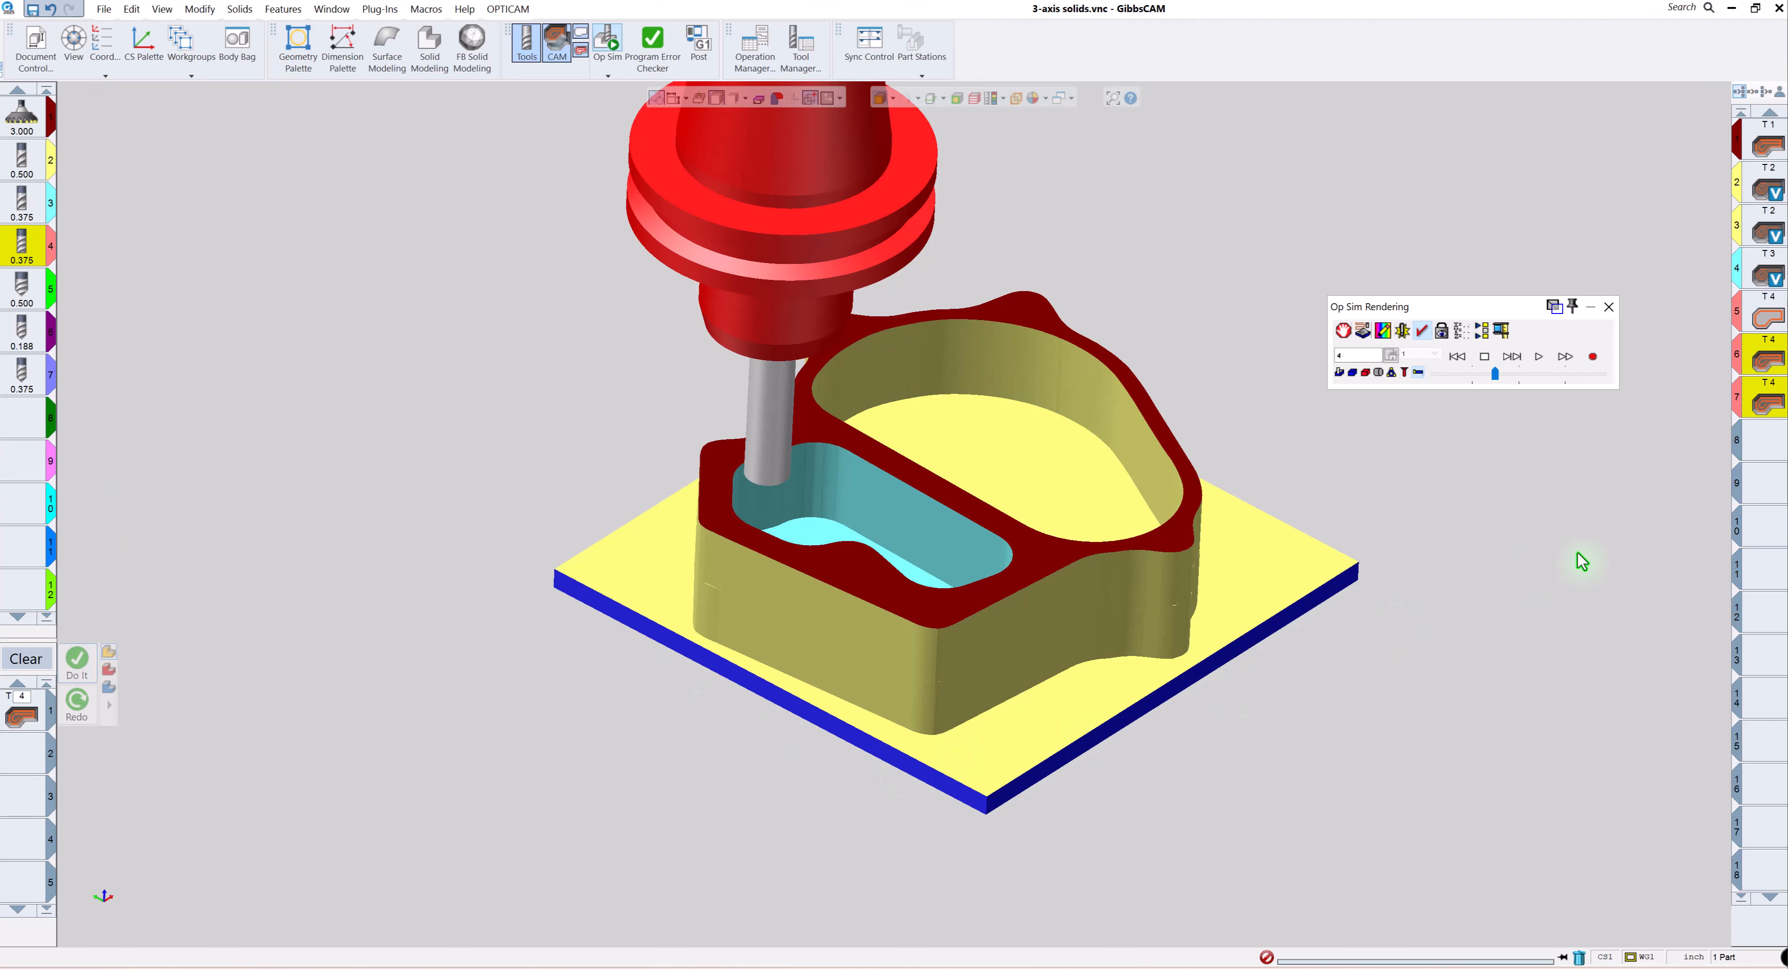
left_click(1540, 357)
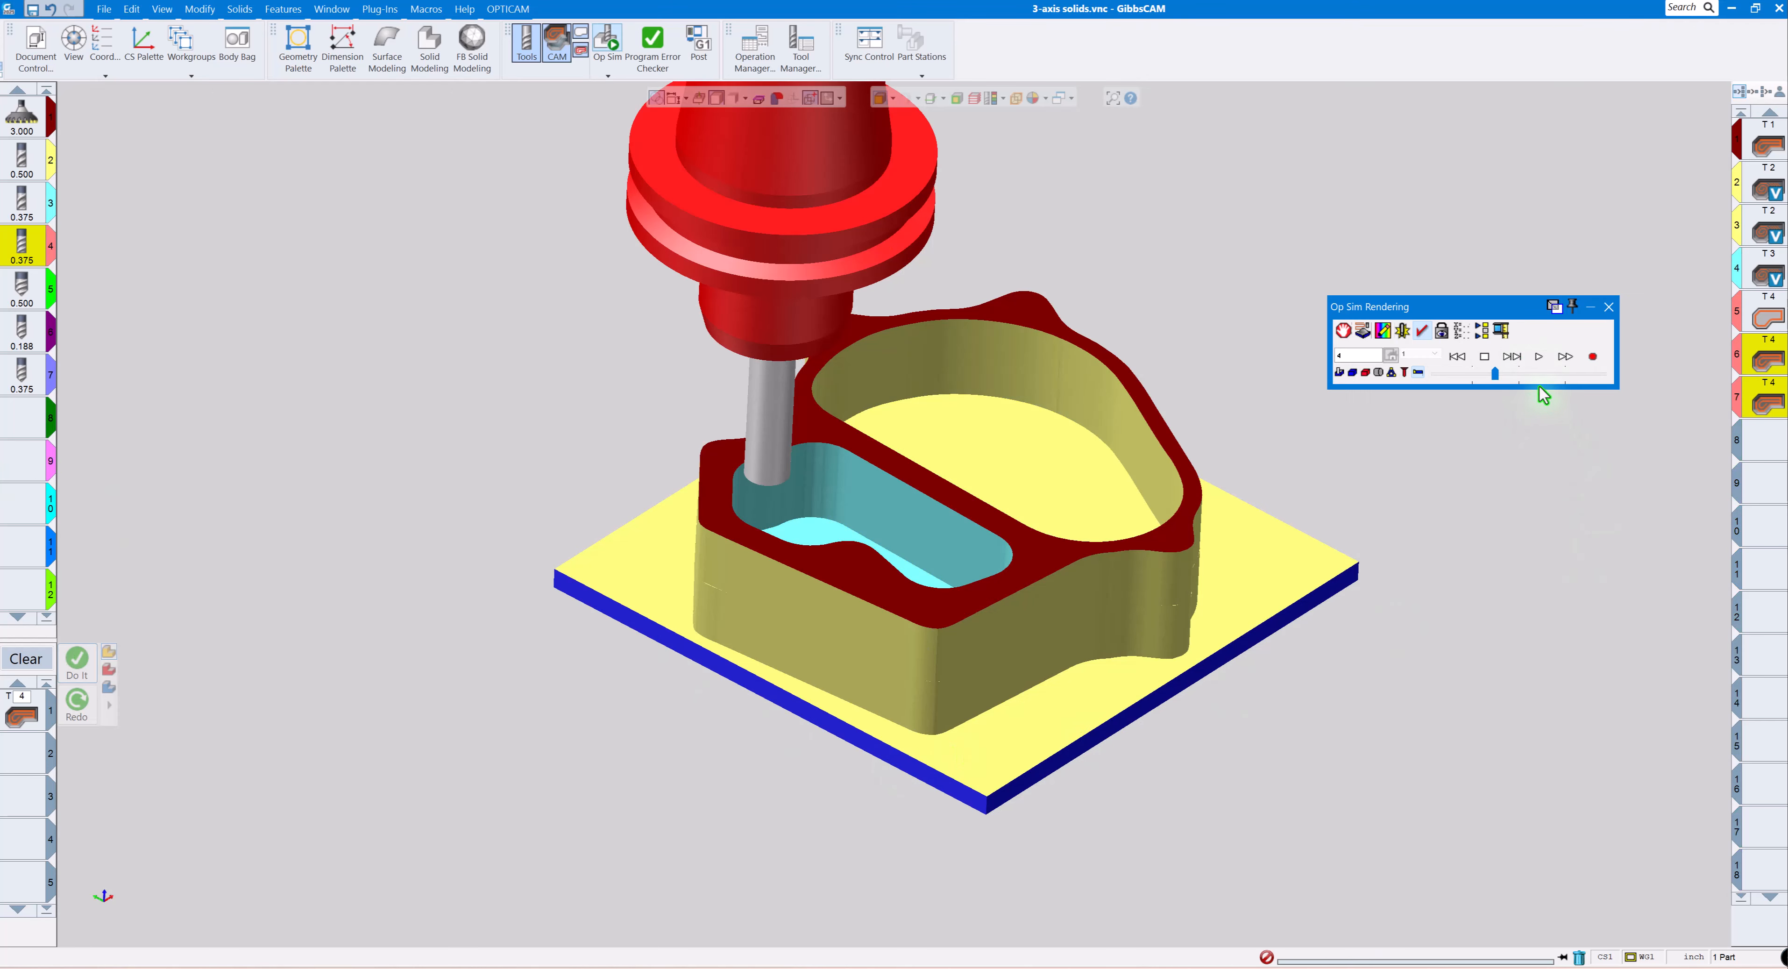
left_click(1540, 357)
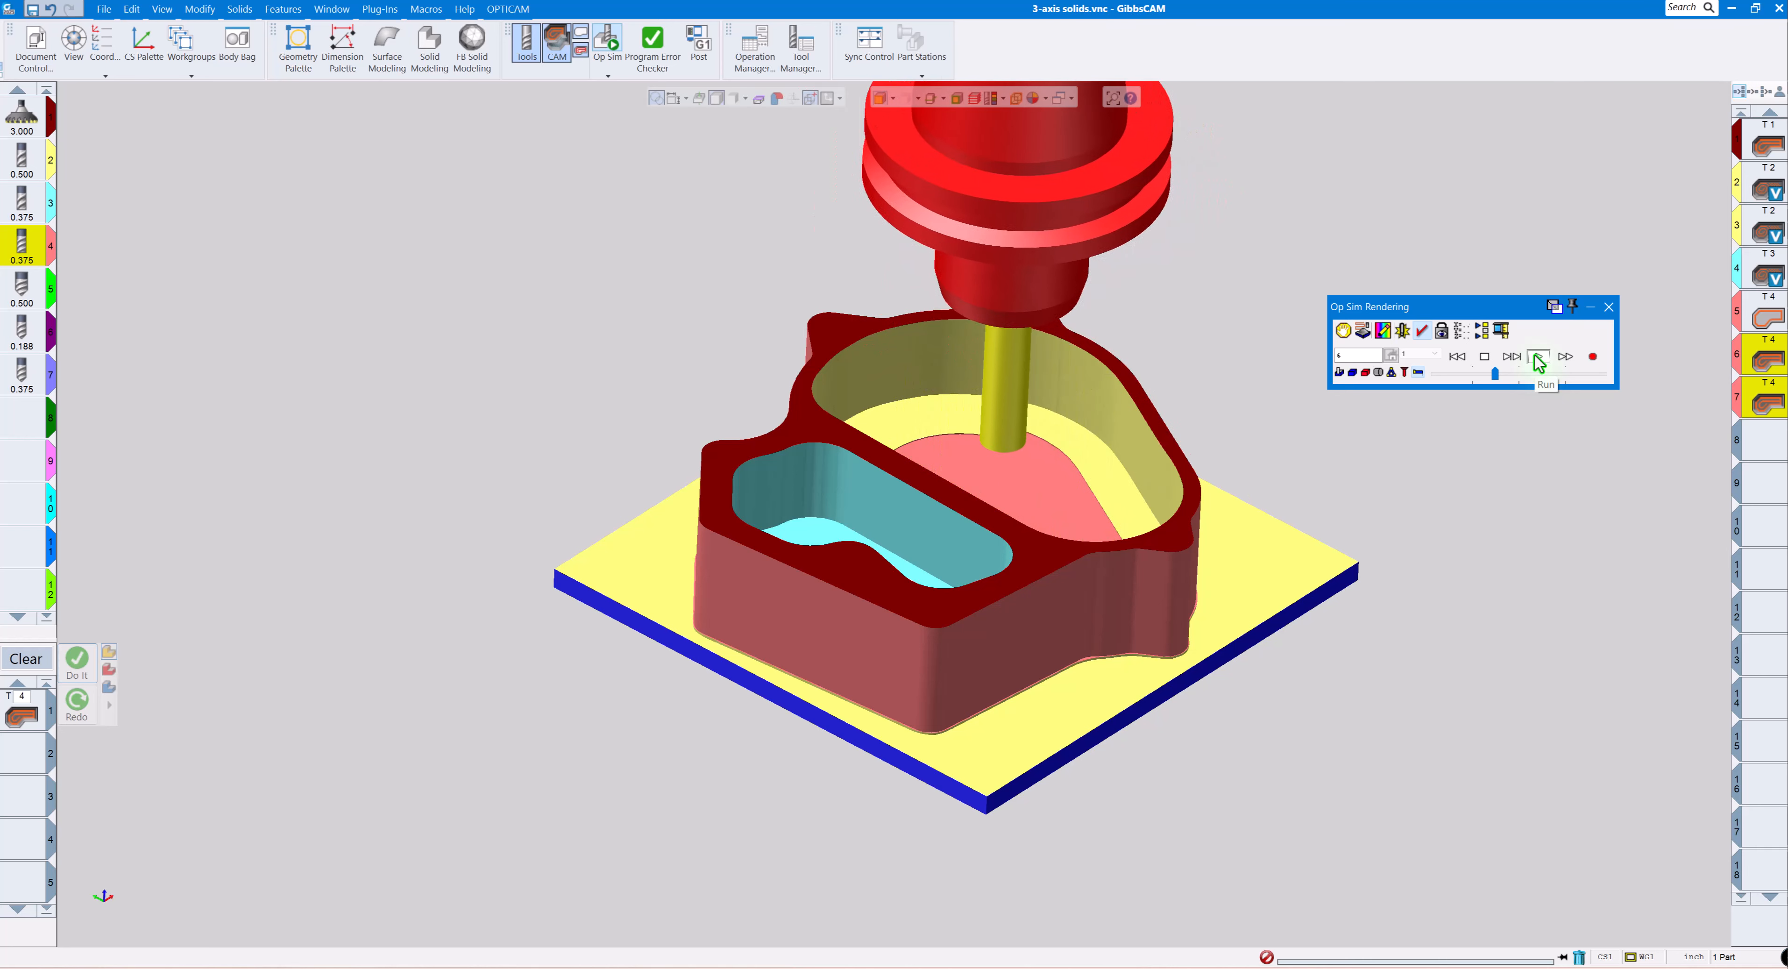
left_click_drag(1494, 374, 1517, 375)
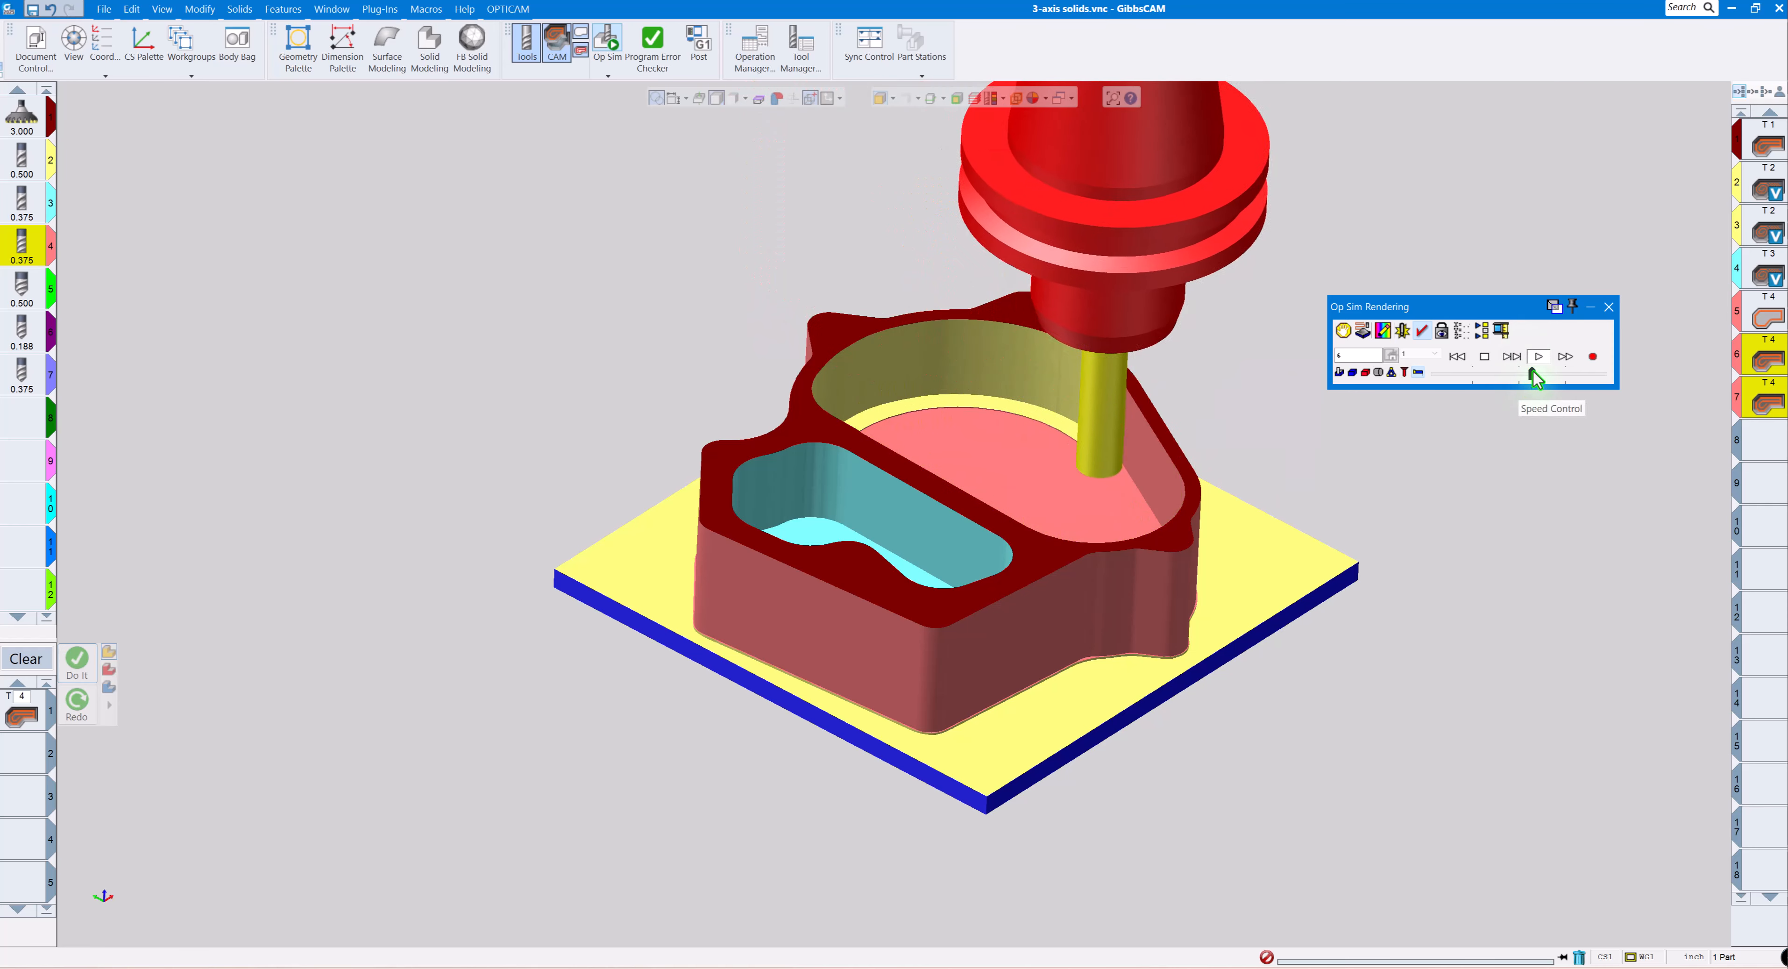
left_click_drag(1522, 378, 1533, 373)
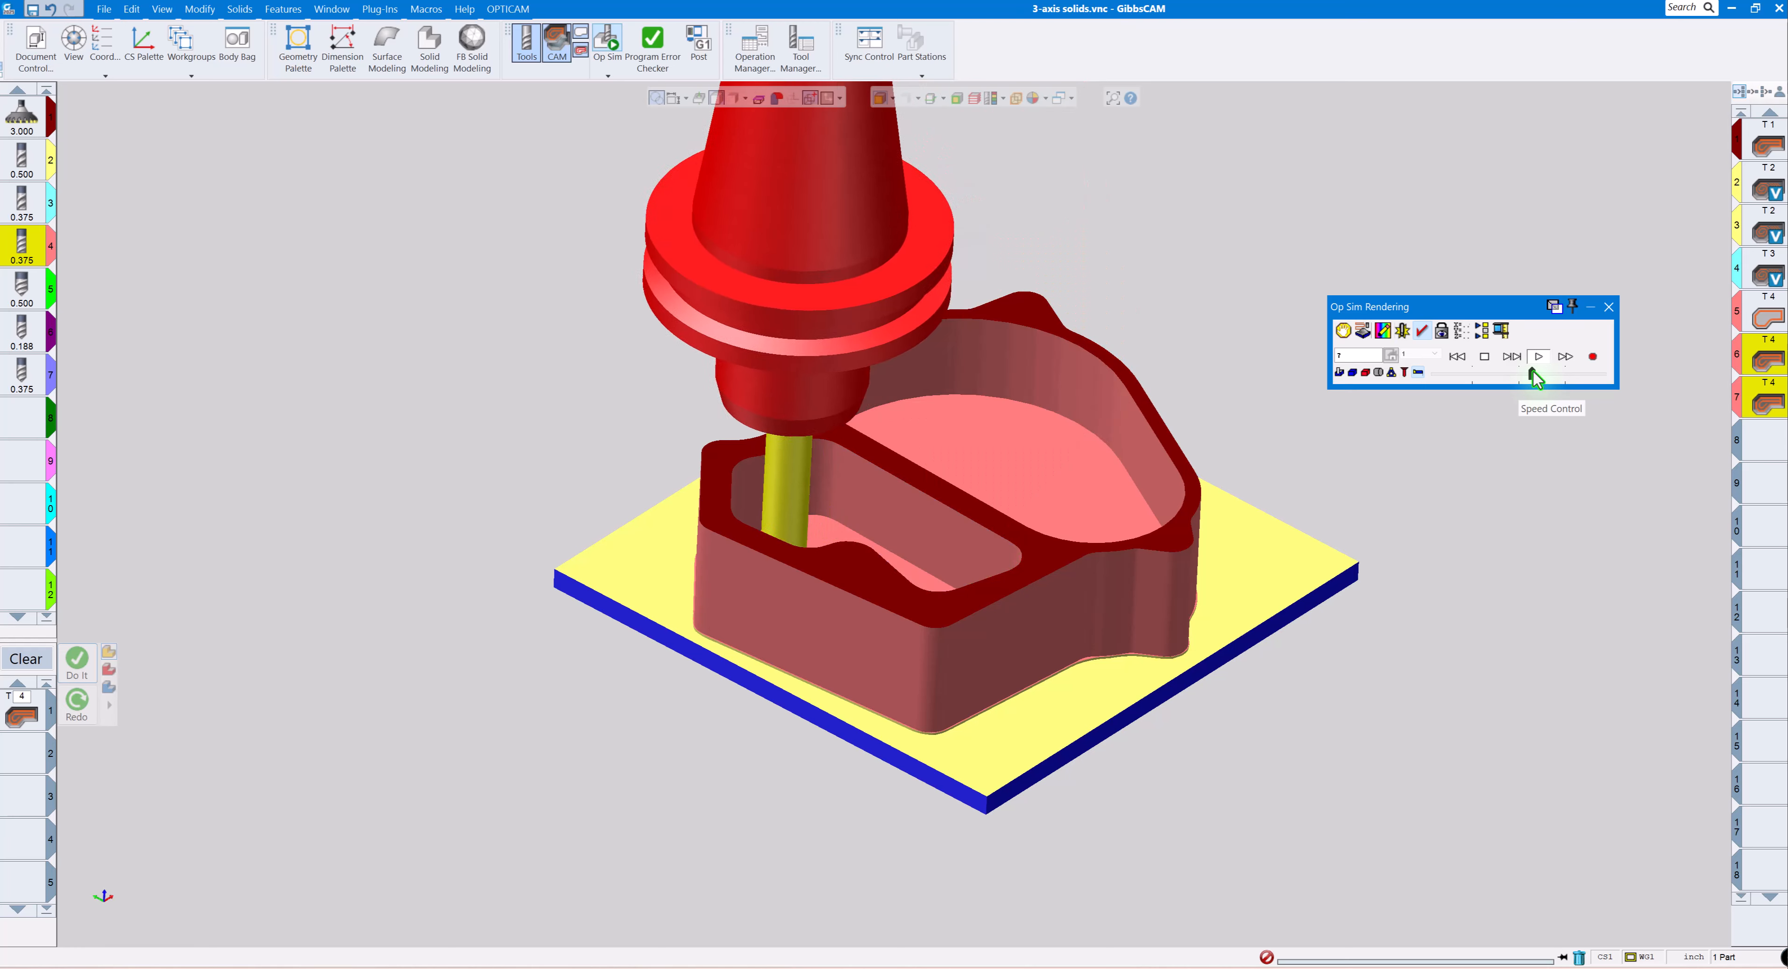
scroll(1277, 443, "up", 4)
scroll(1276, 443, "down", 4)
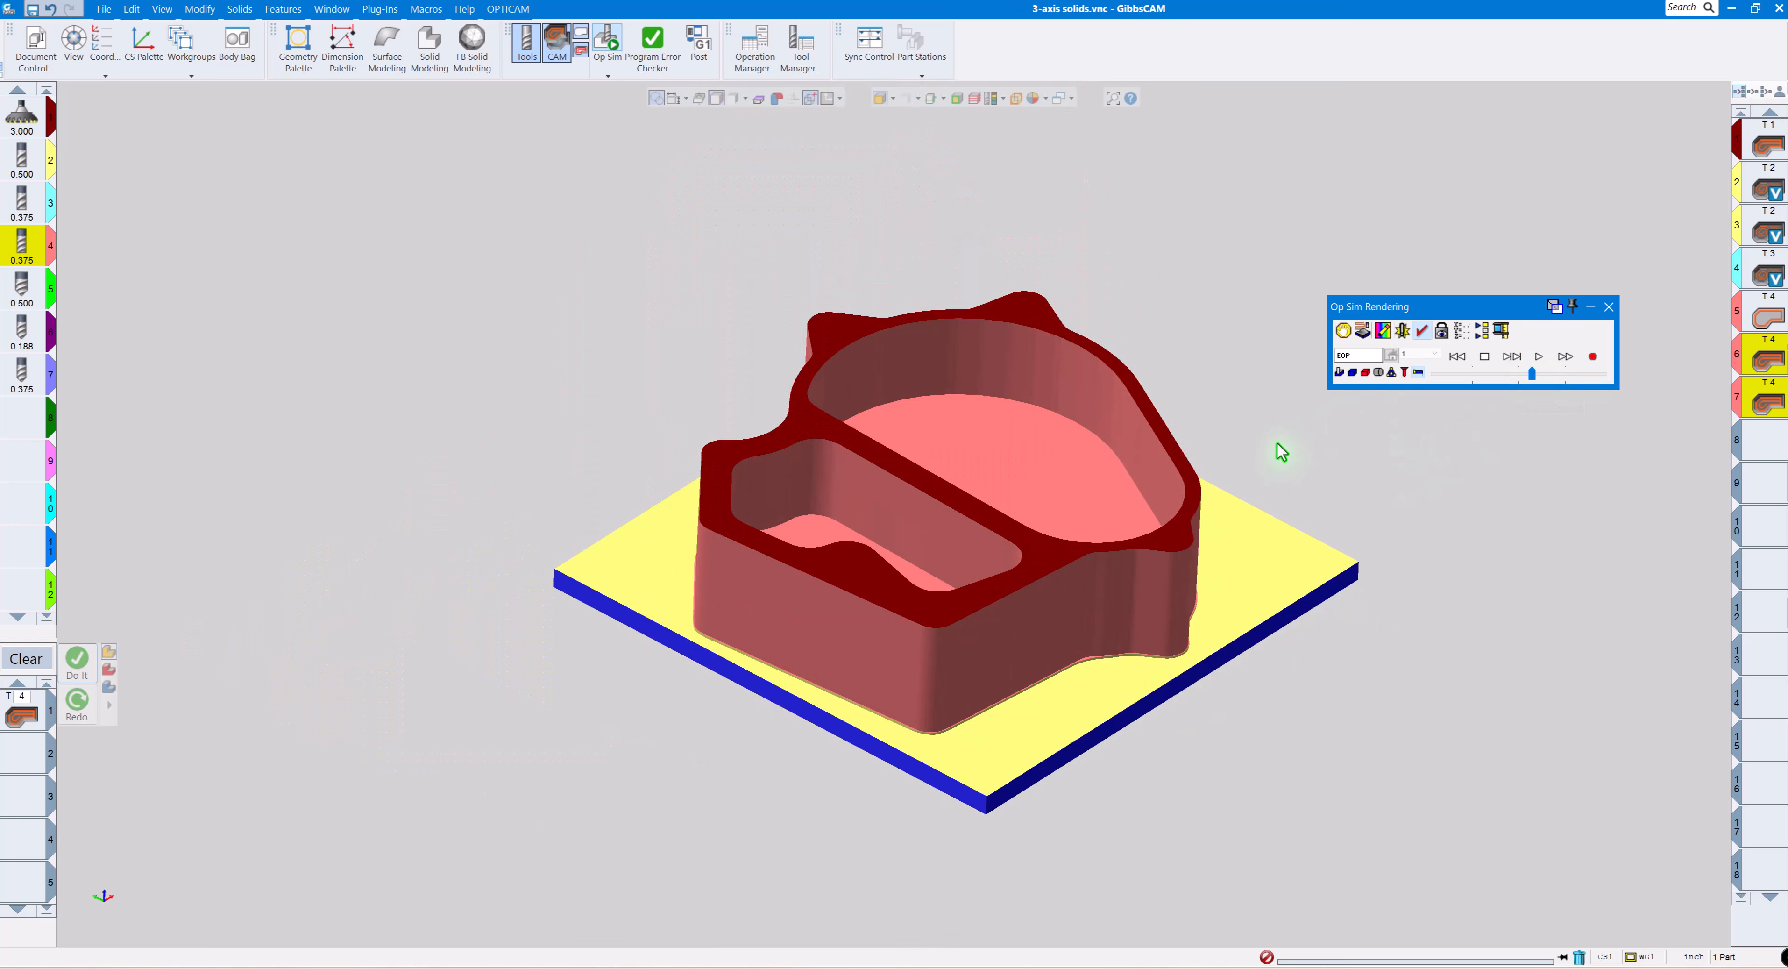
middle_click_drag(1276, 443, 1276, 443)
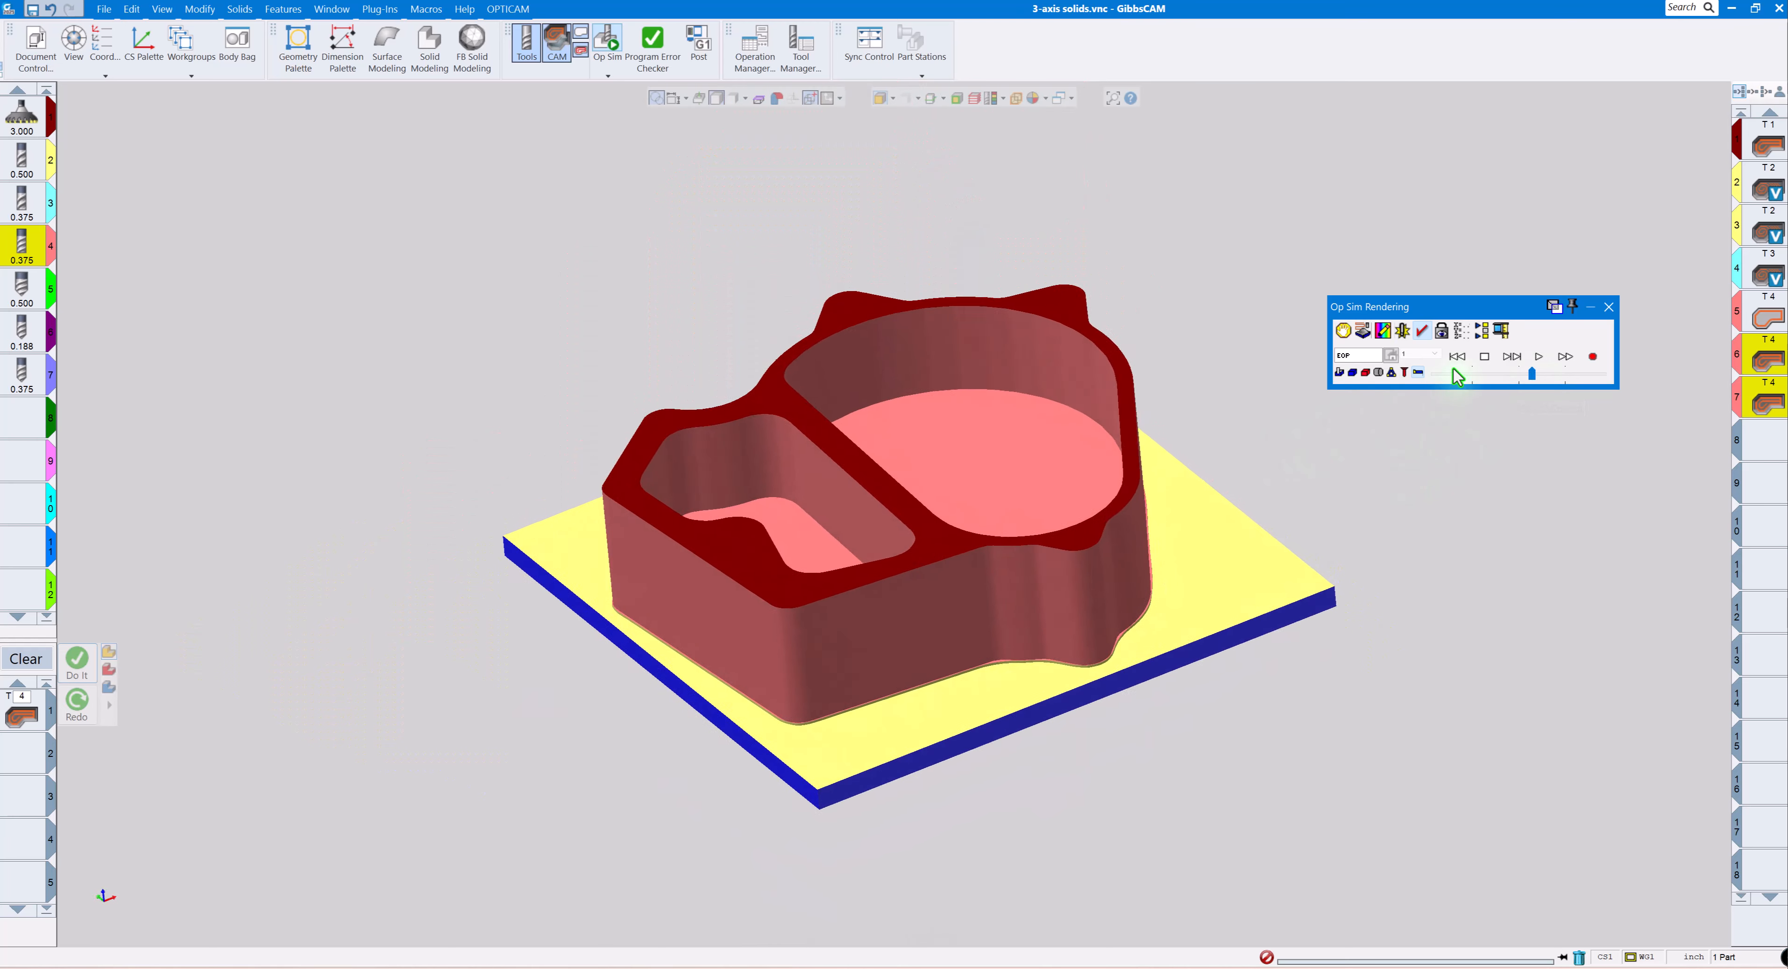
left_click(1609, 307)
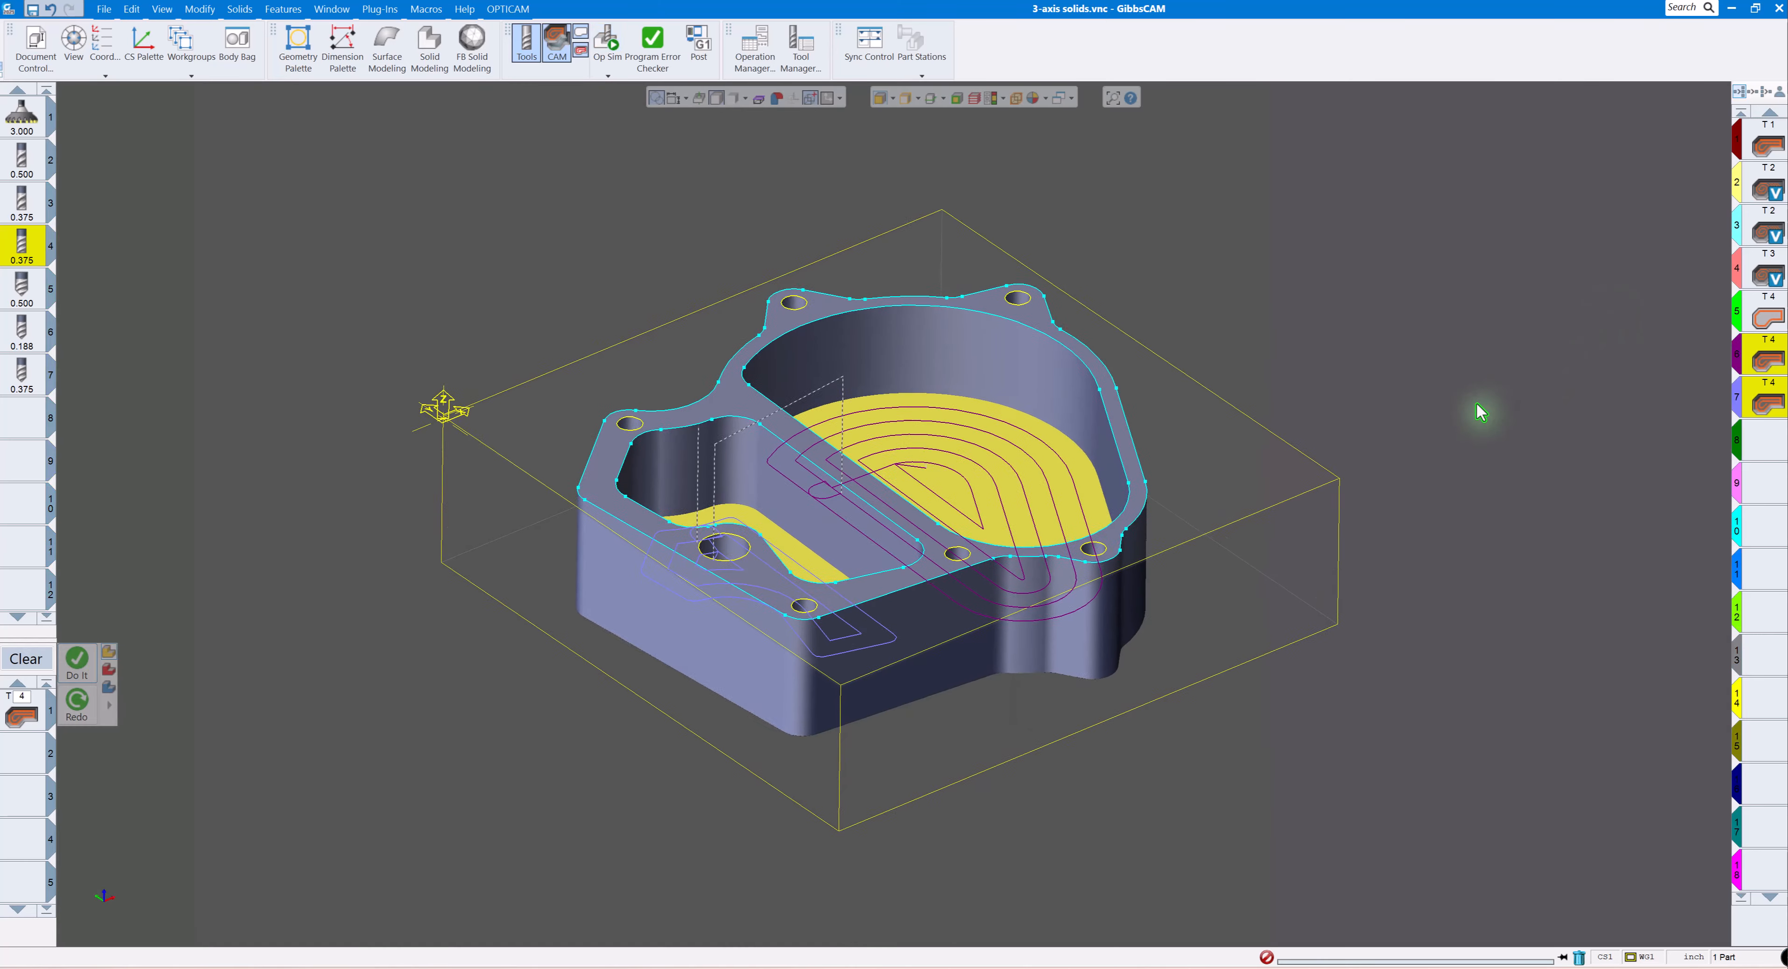
Deselect the pocket floors, make the next empty operation slot current, clear the process list and load the process file "Spot Drill .187 holes.prc2".
left_click(1311, 351)
scroll(1316, 354, "down", 3)
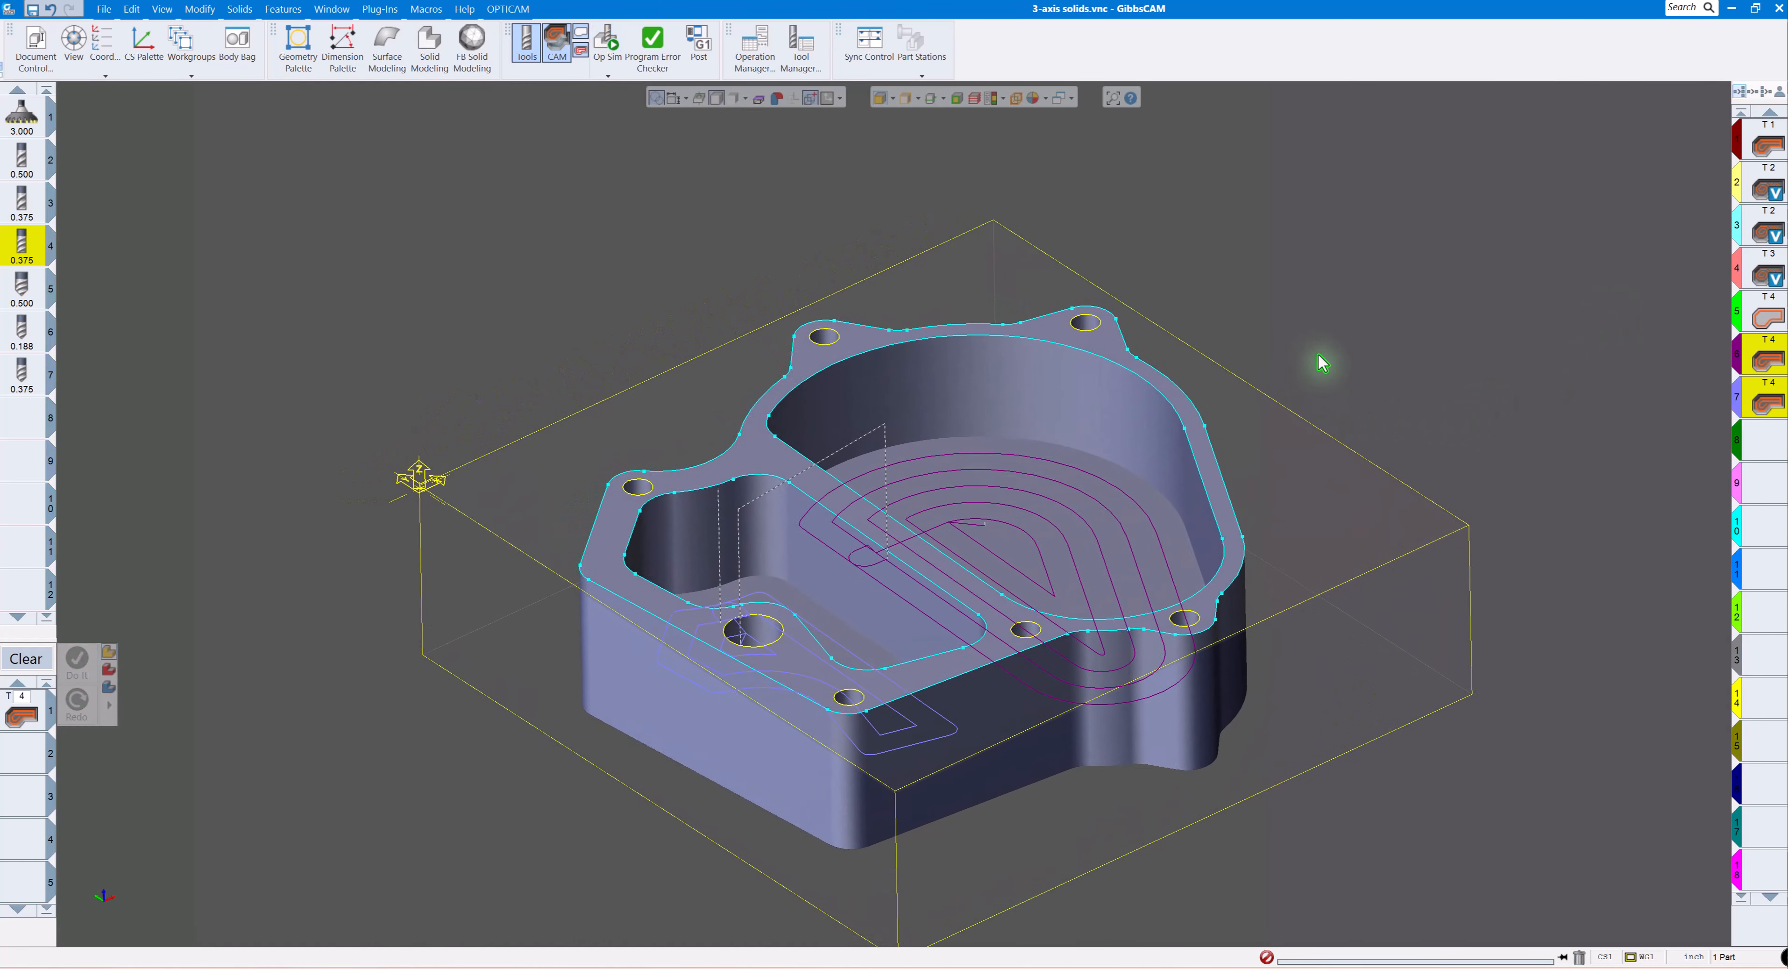
left_click(1761, 457)
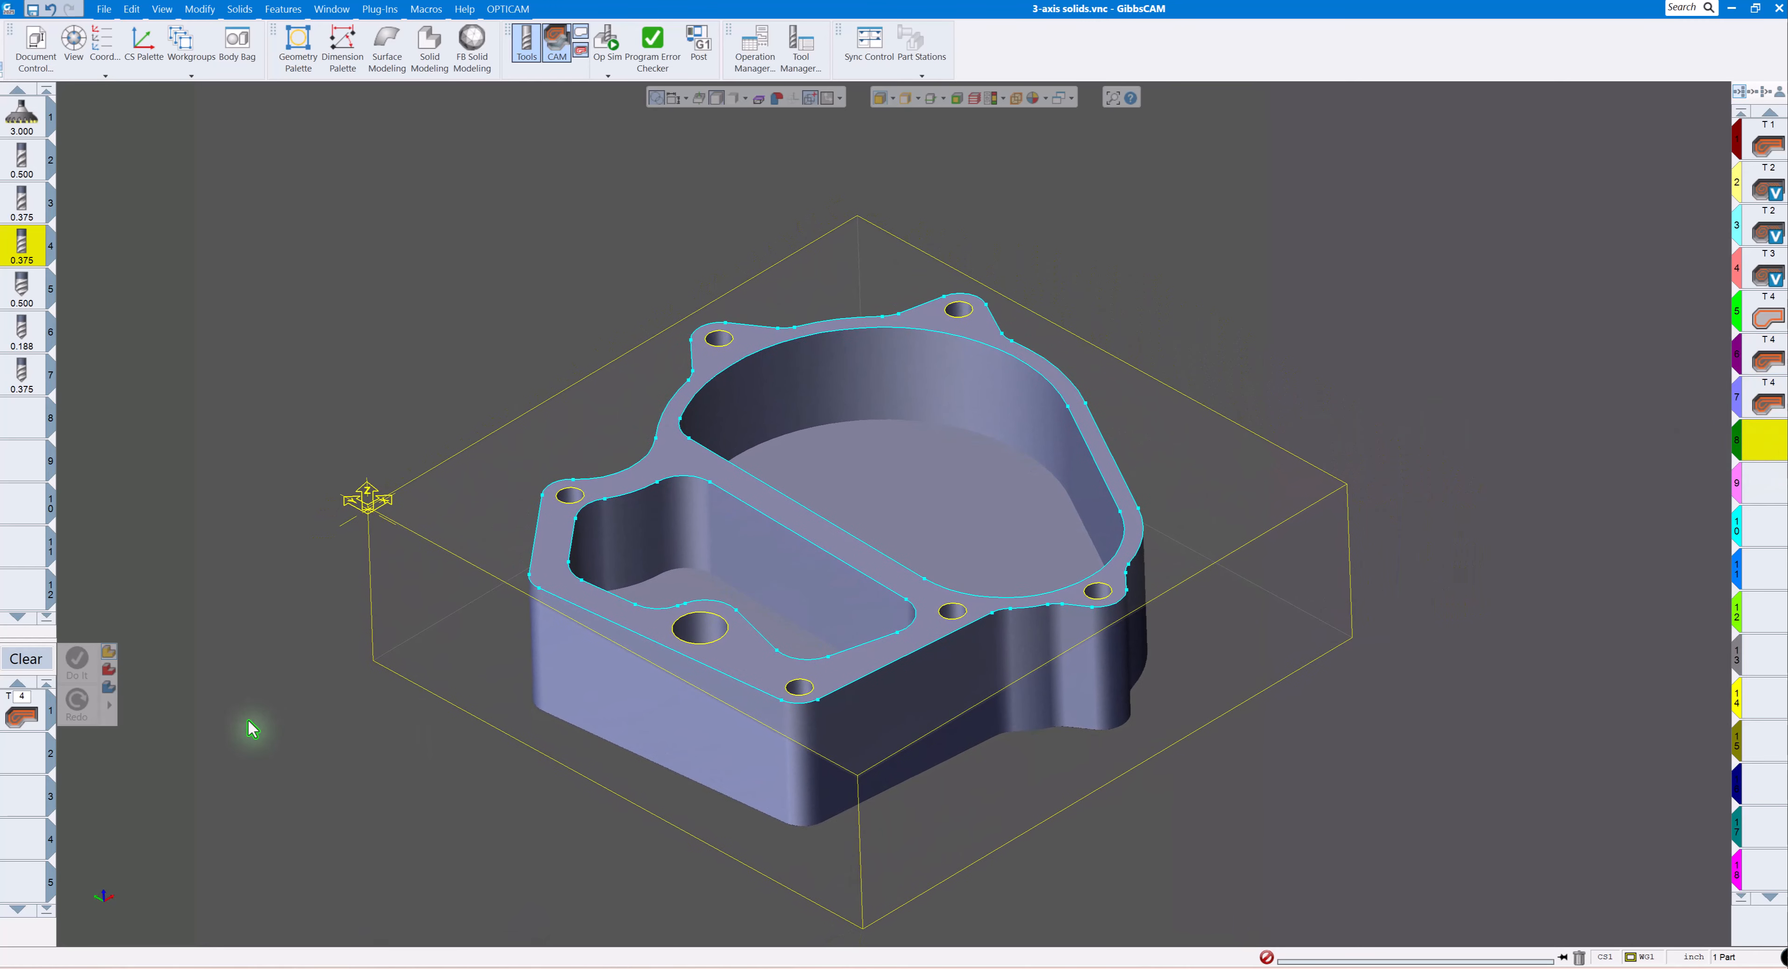
left_click(34, 661)
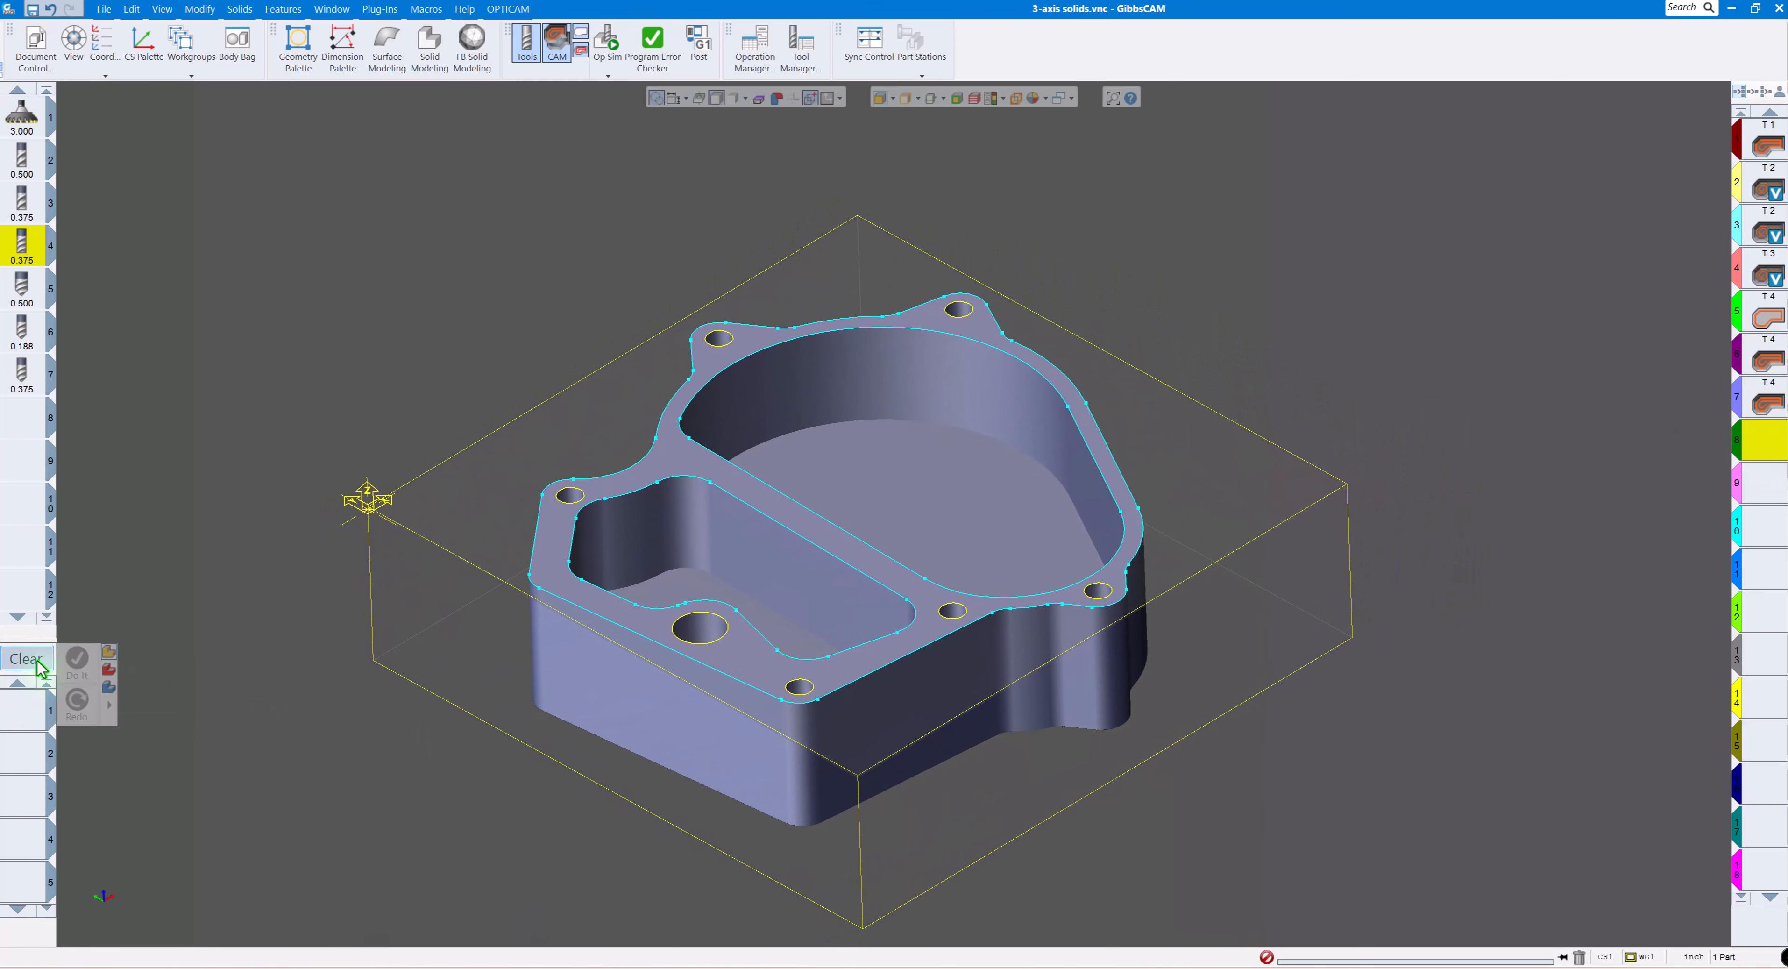
right_click(22, 714)
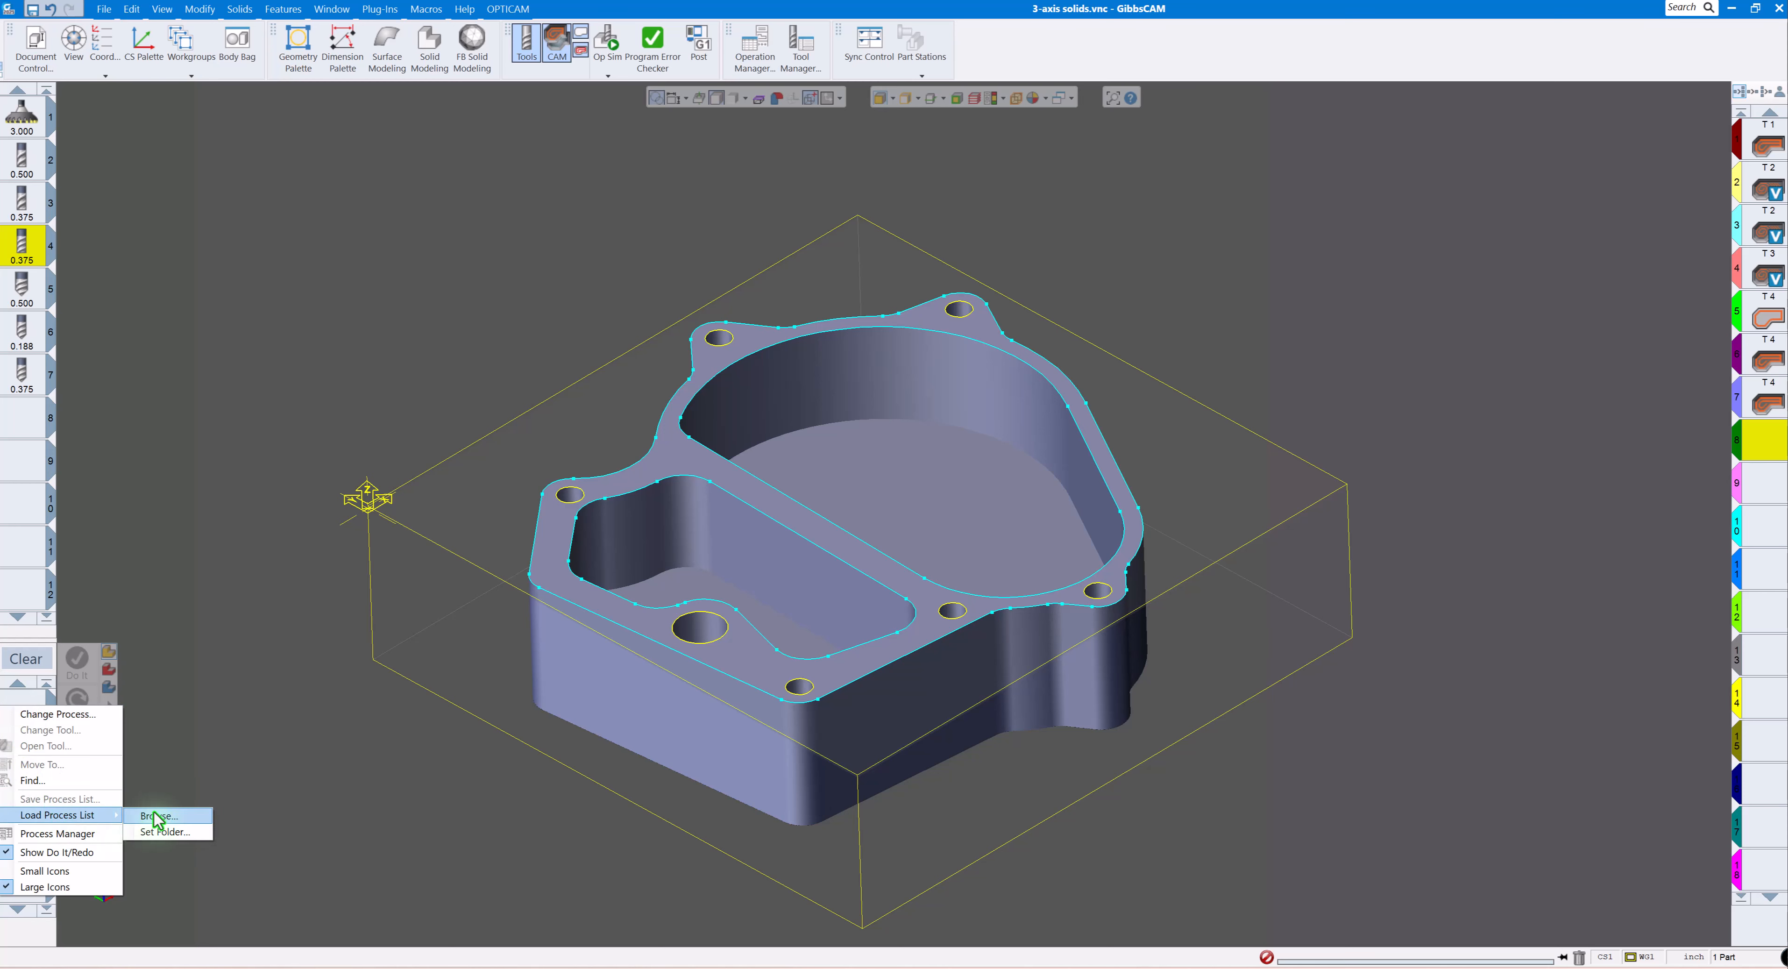
left_click(157, 817)
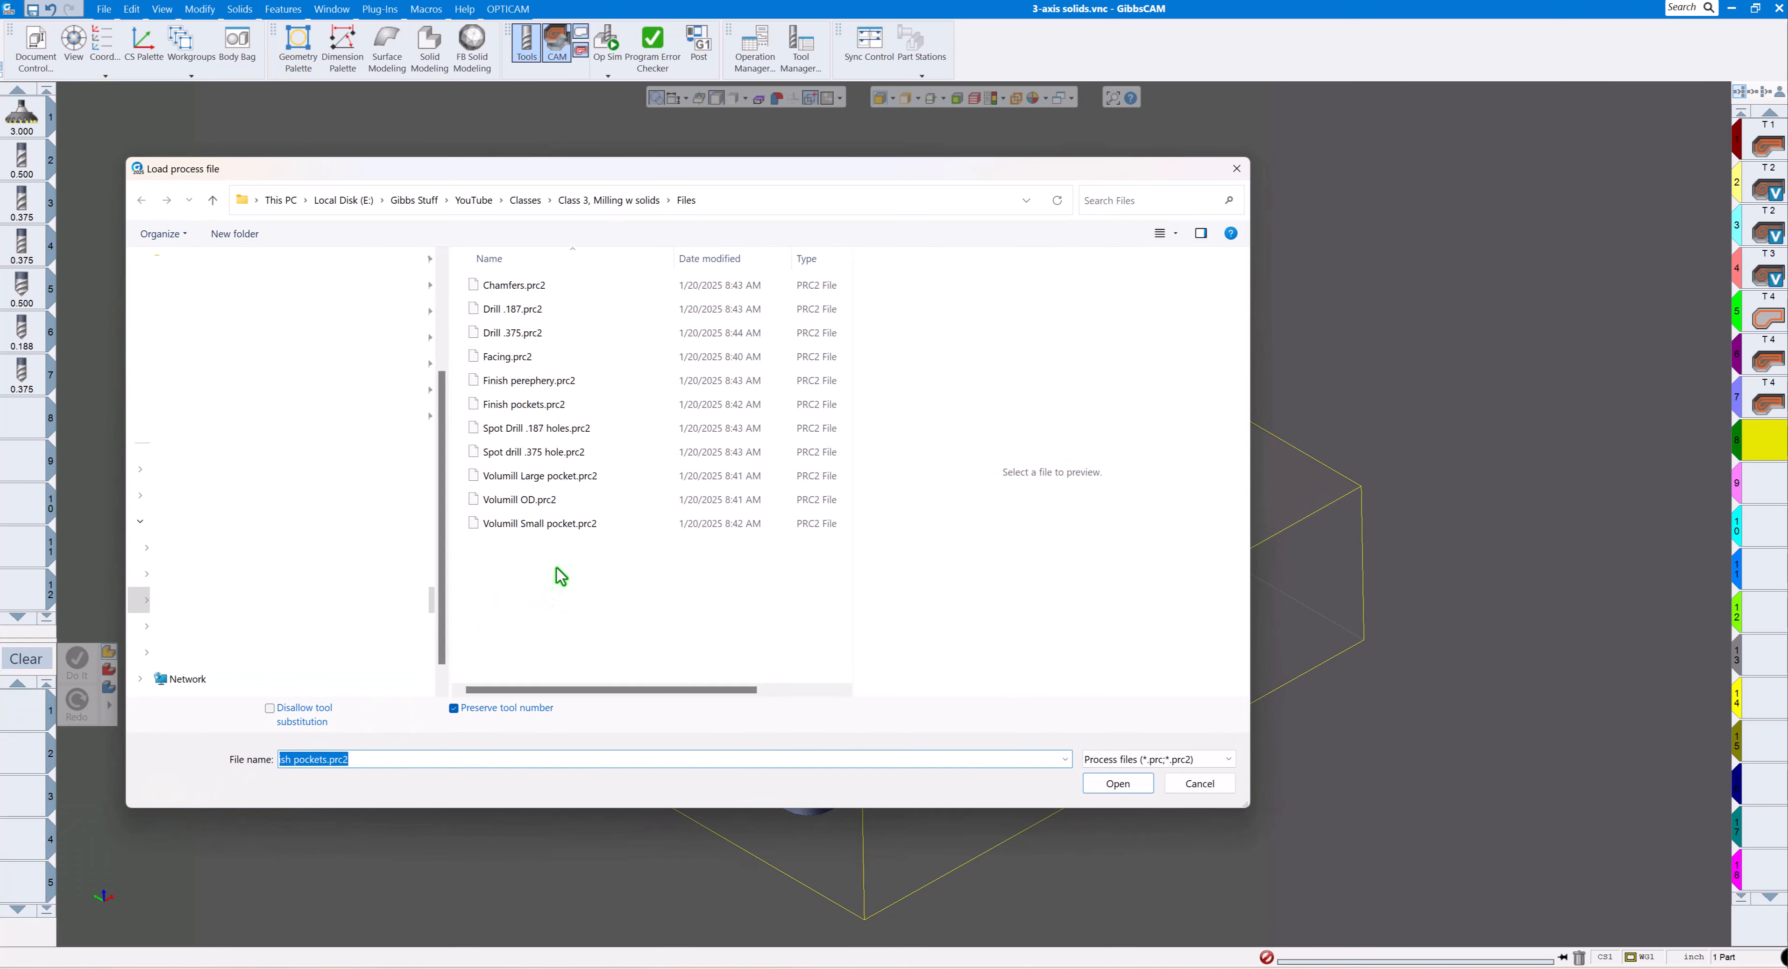
left_click(546, 430)
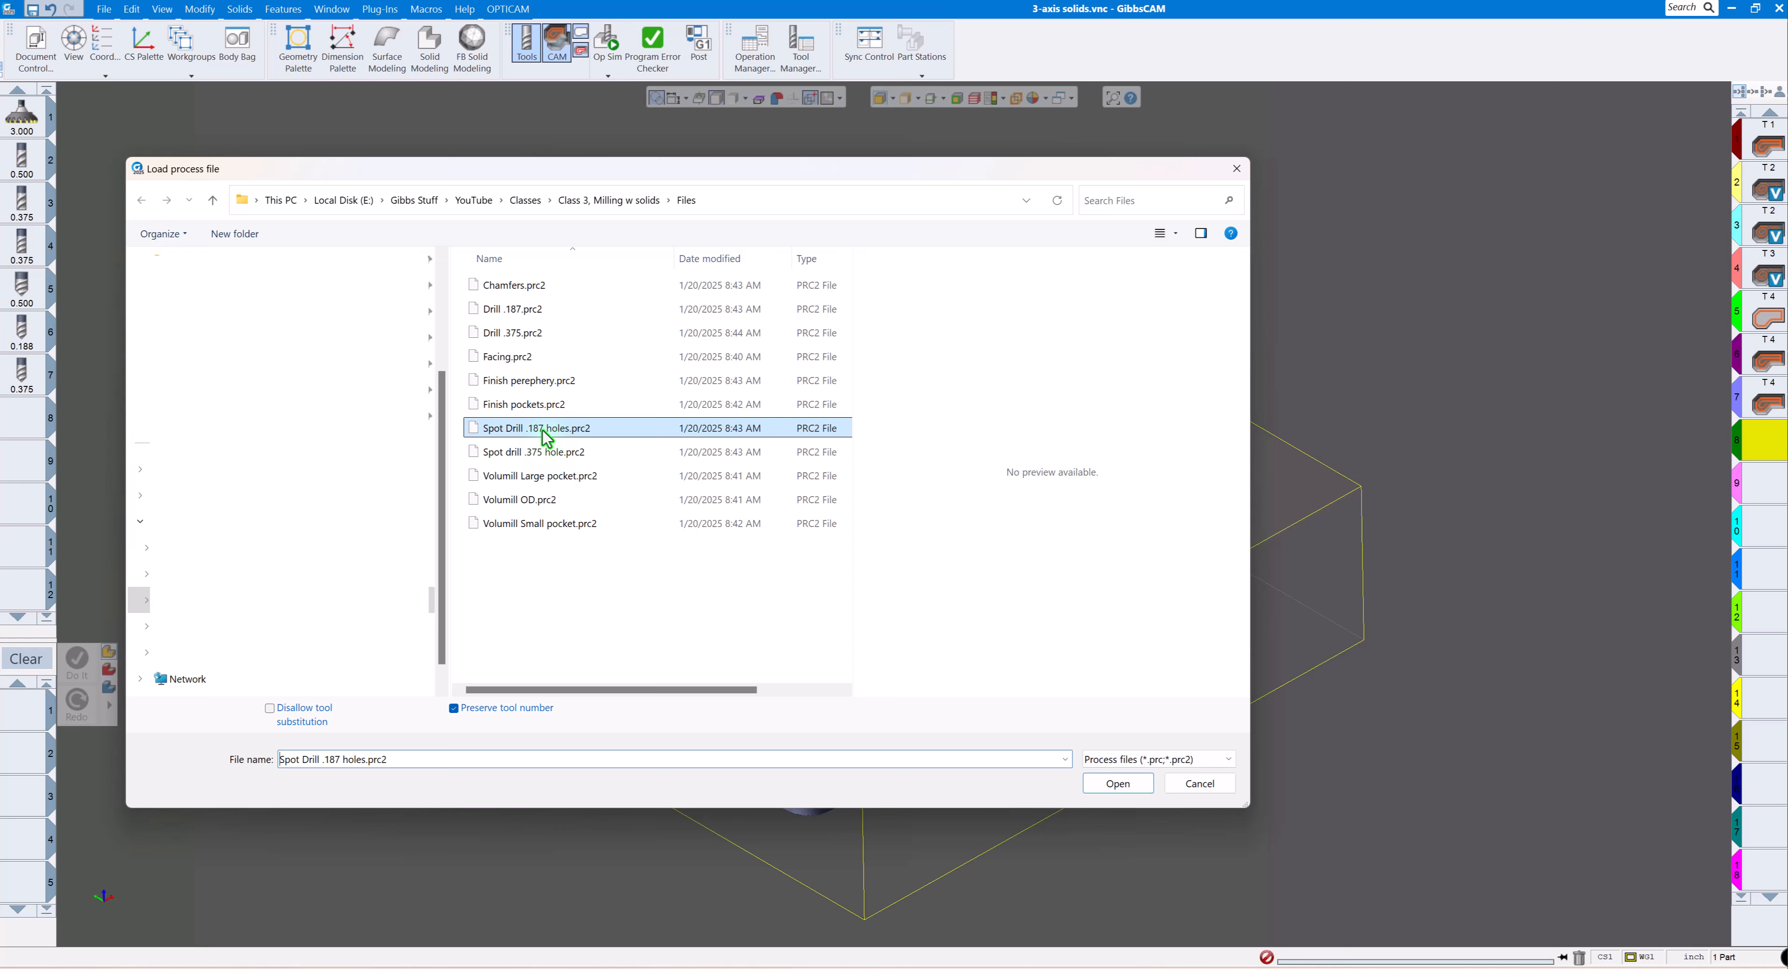
left_click(1117, 783)
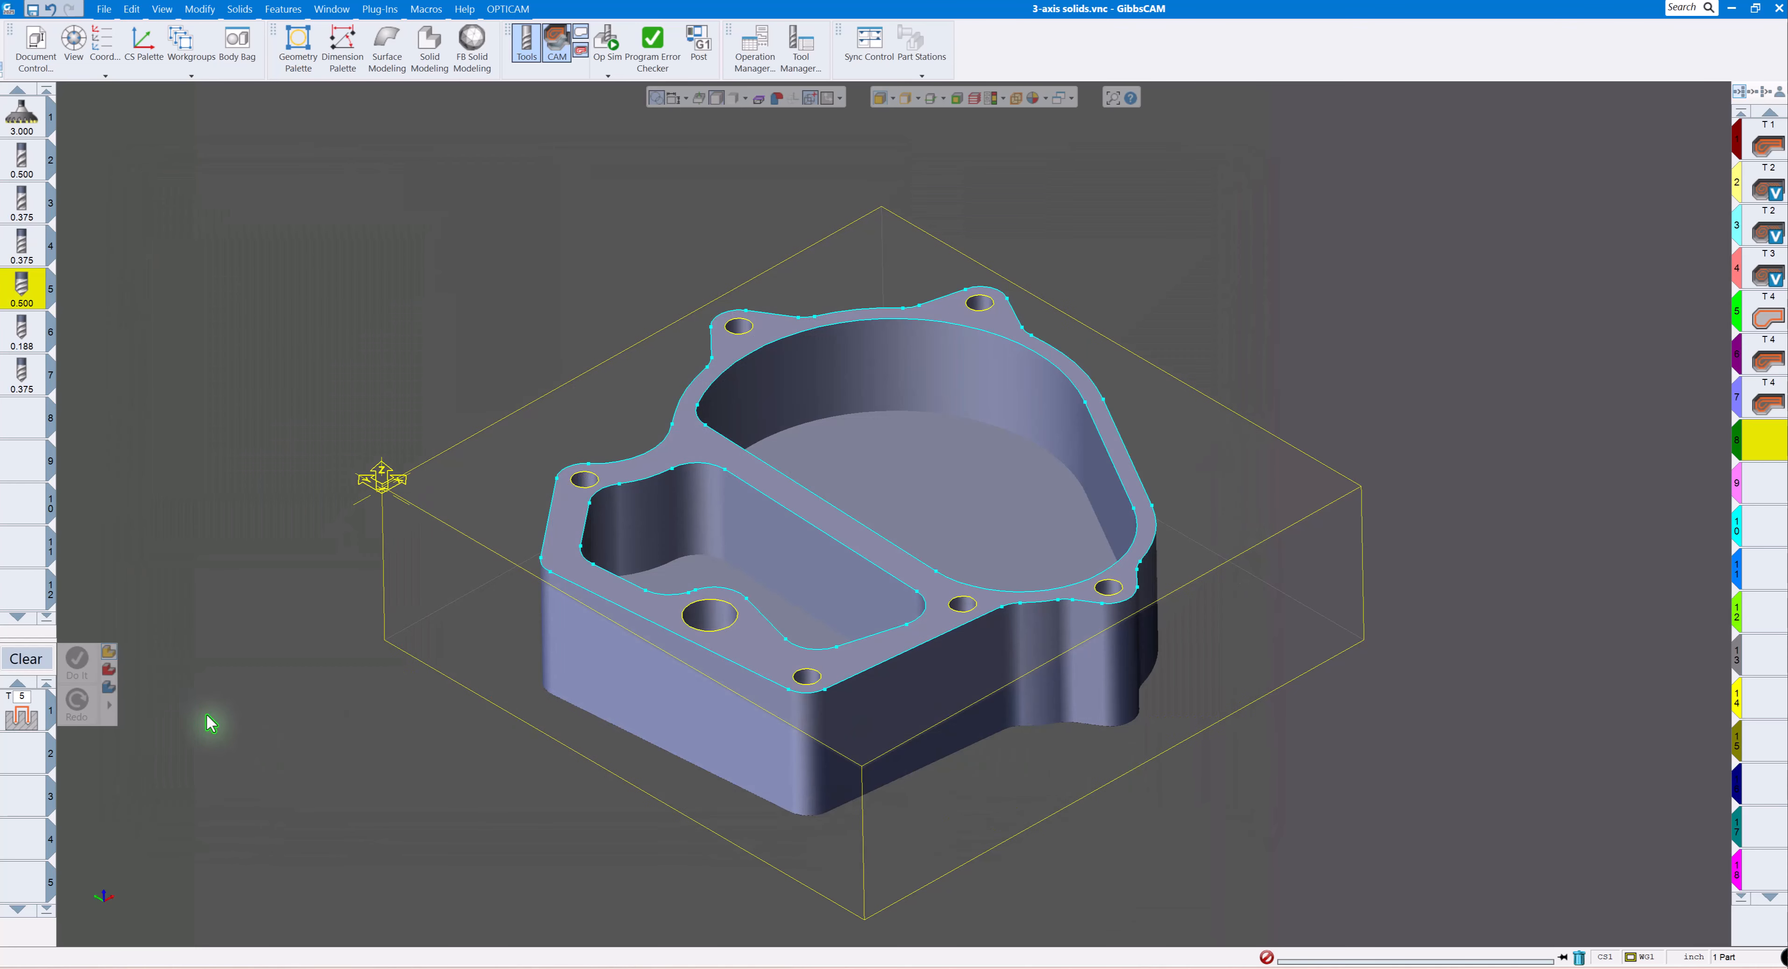
Review the drill cycle, depth and clearance settings of the loaded spot drilling process, then close them.
left_click(20, 714)
double_click(20, 715)
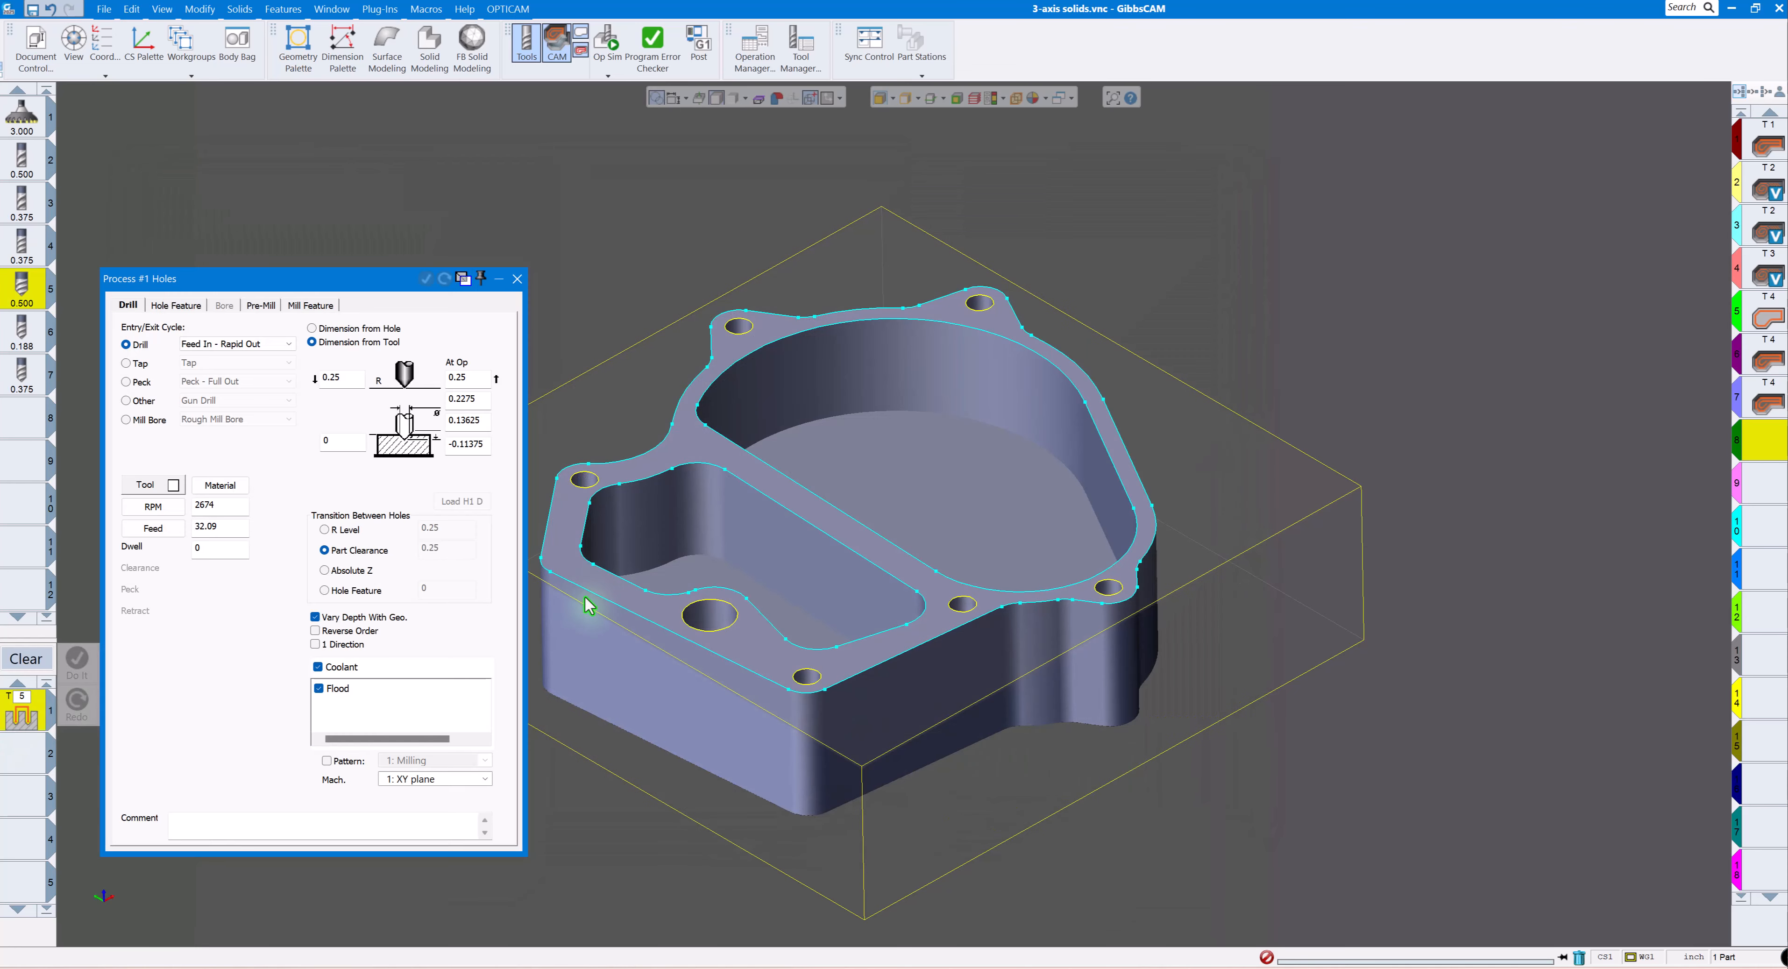
left_click_drag(380, 284, 450, 193)
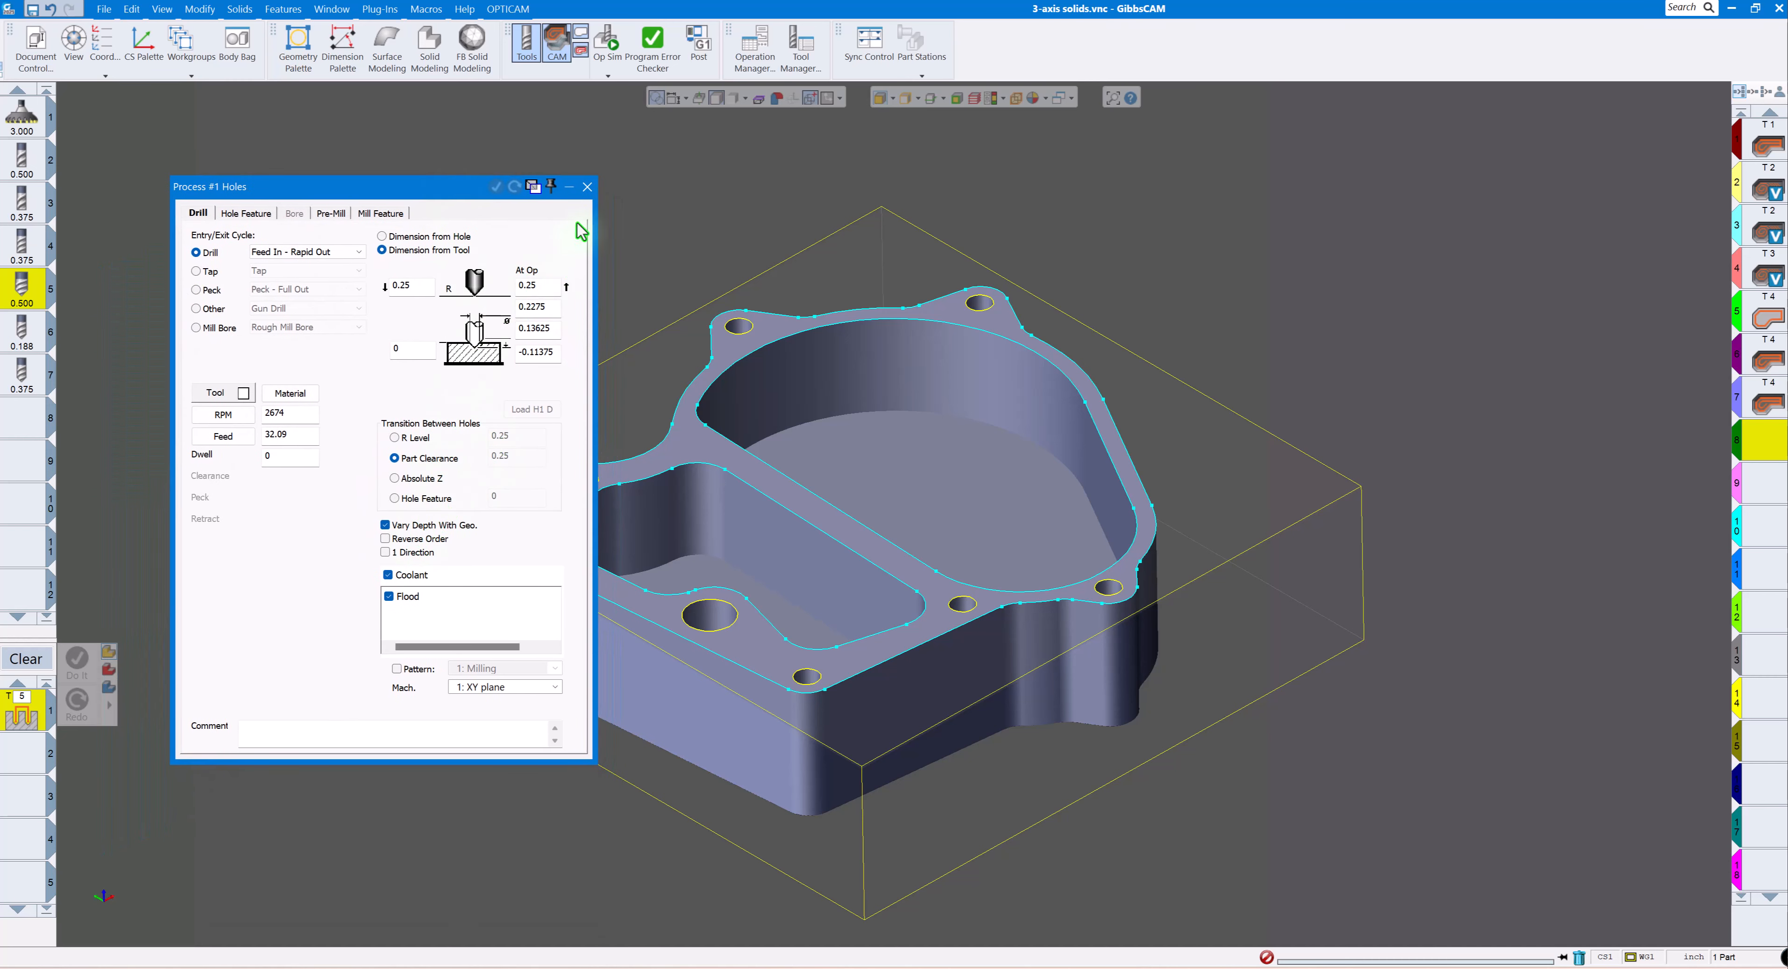
left_click(587, 192)
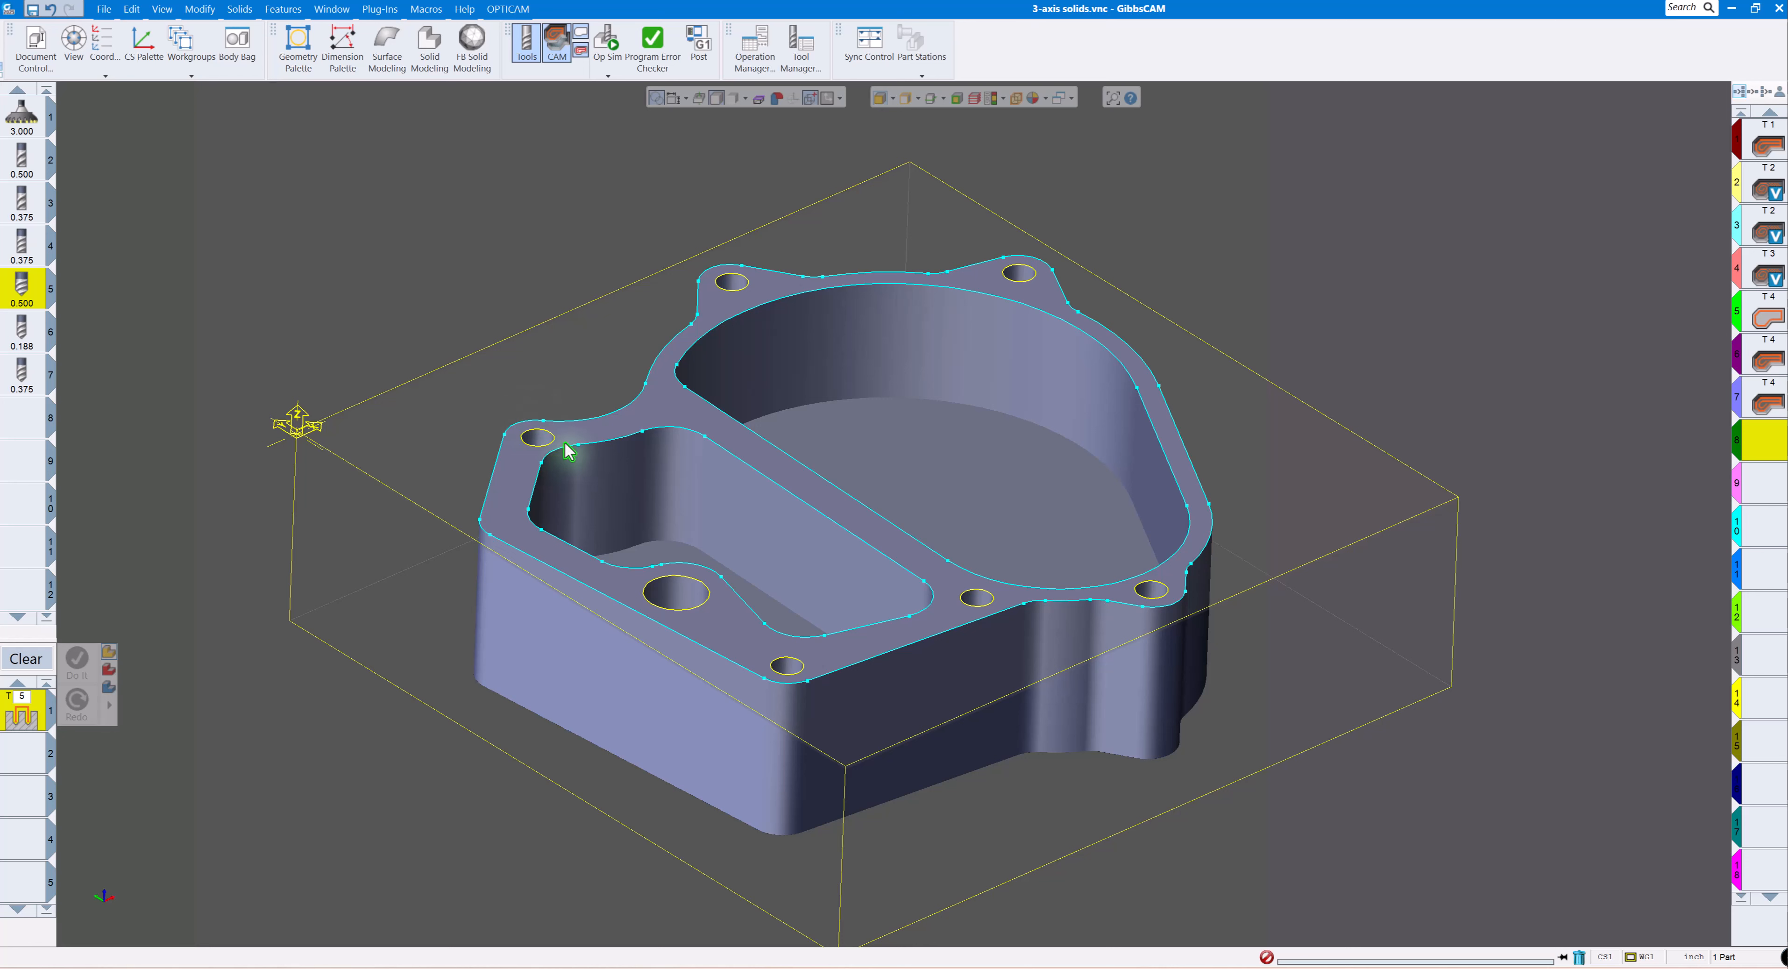
left_click(131, 13)
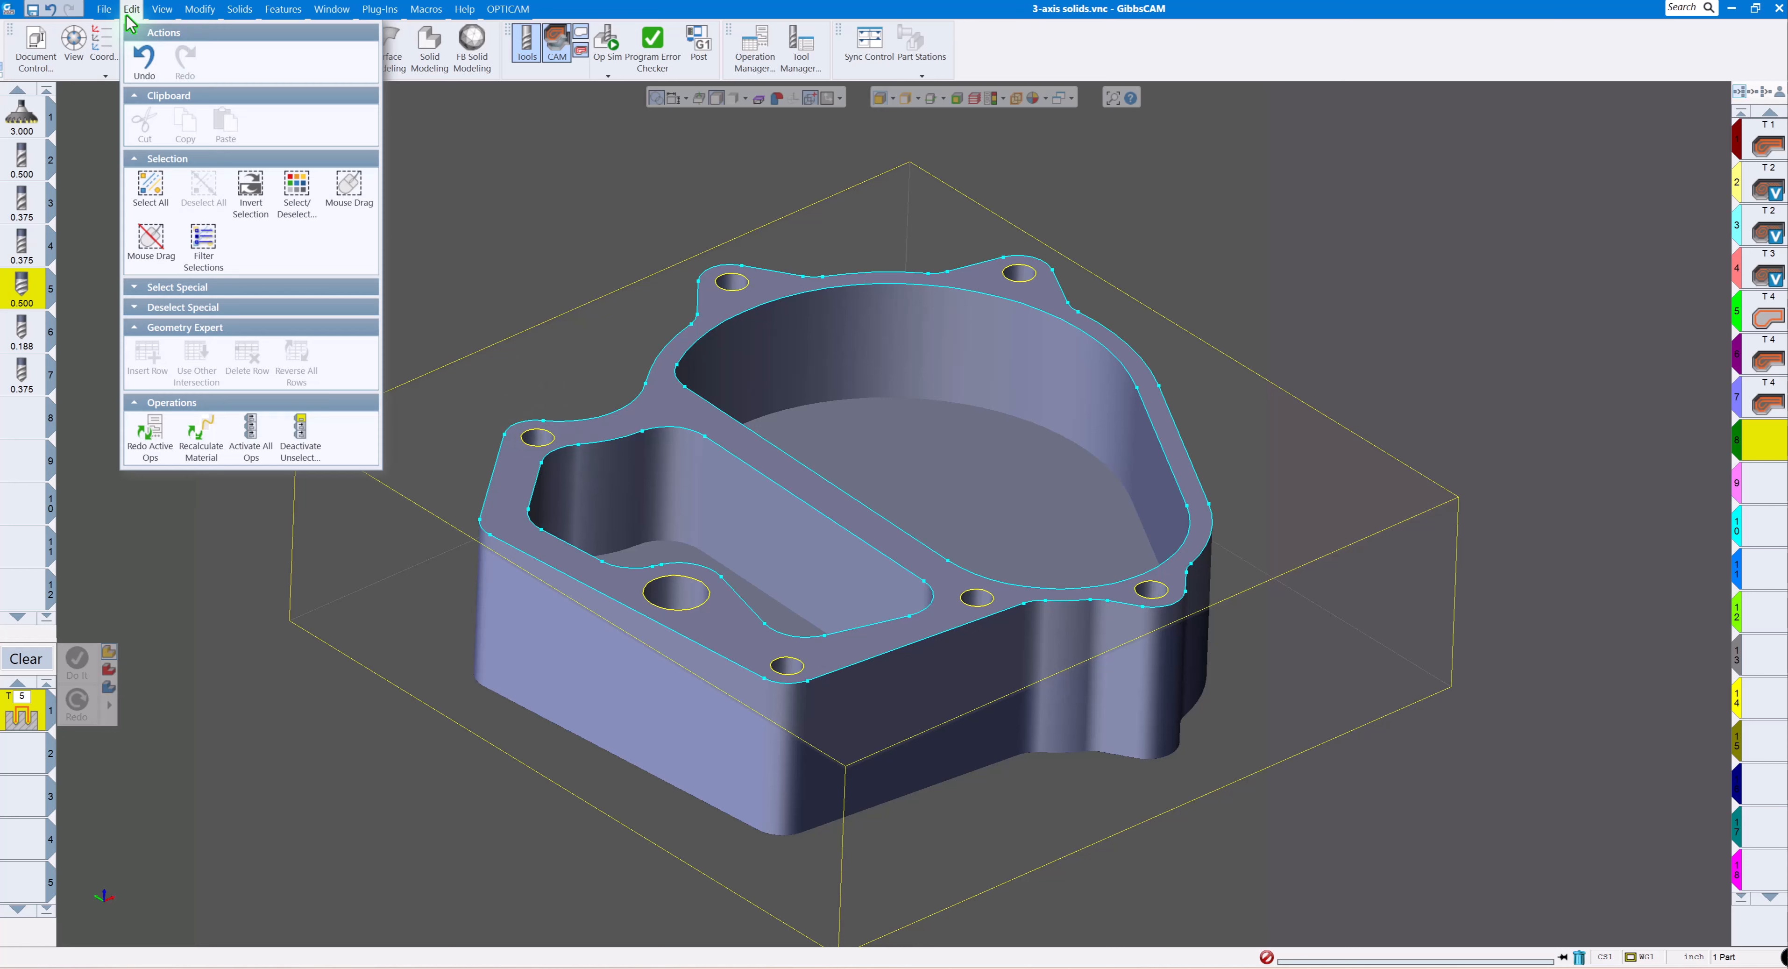
left_click(133, 288)
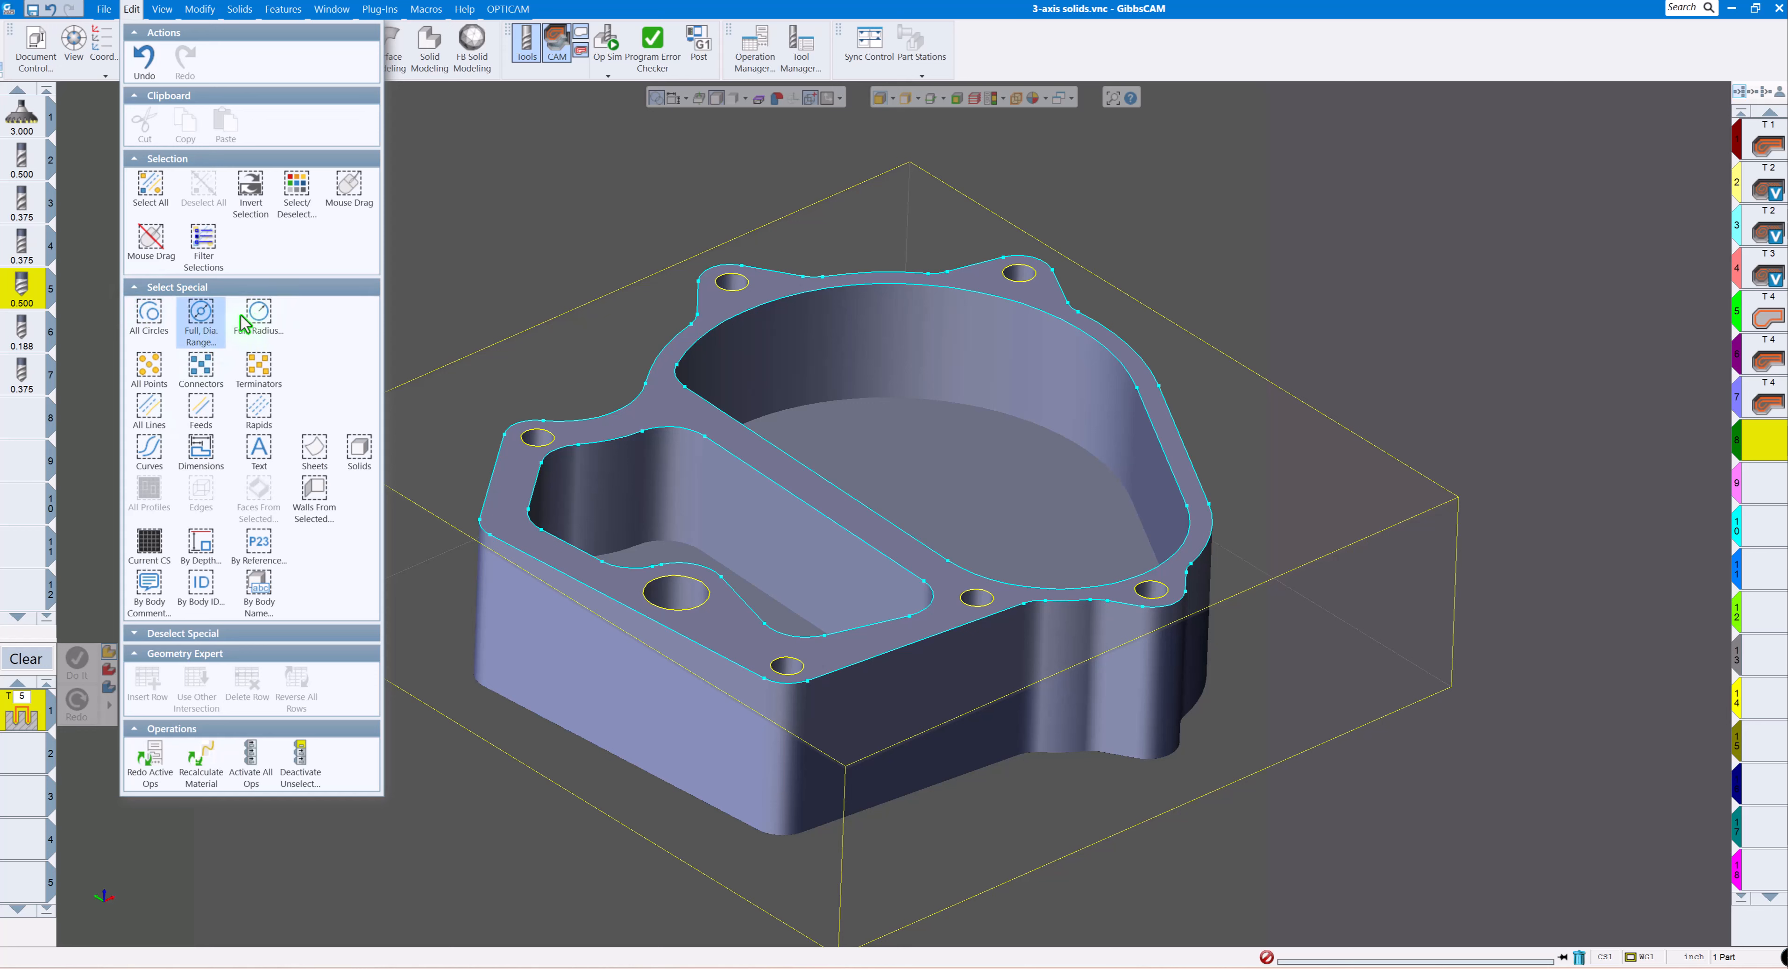
left_click(437, 142)
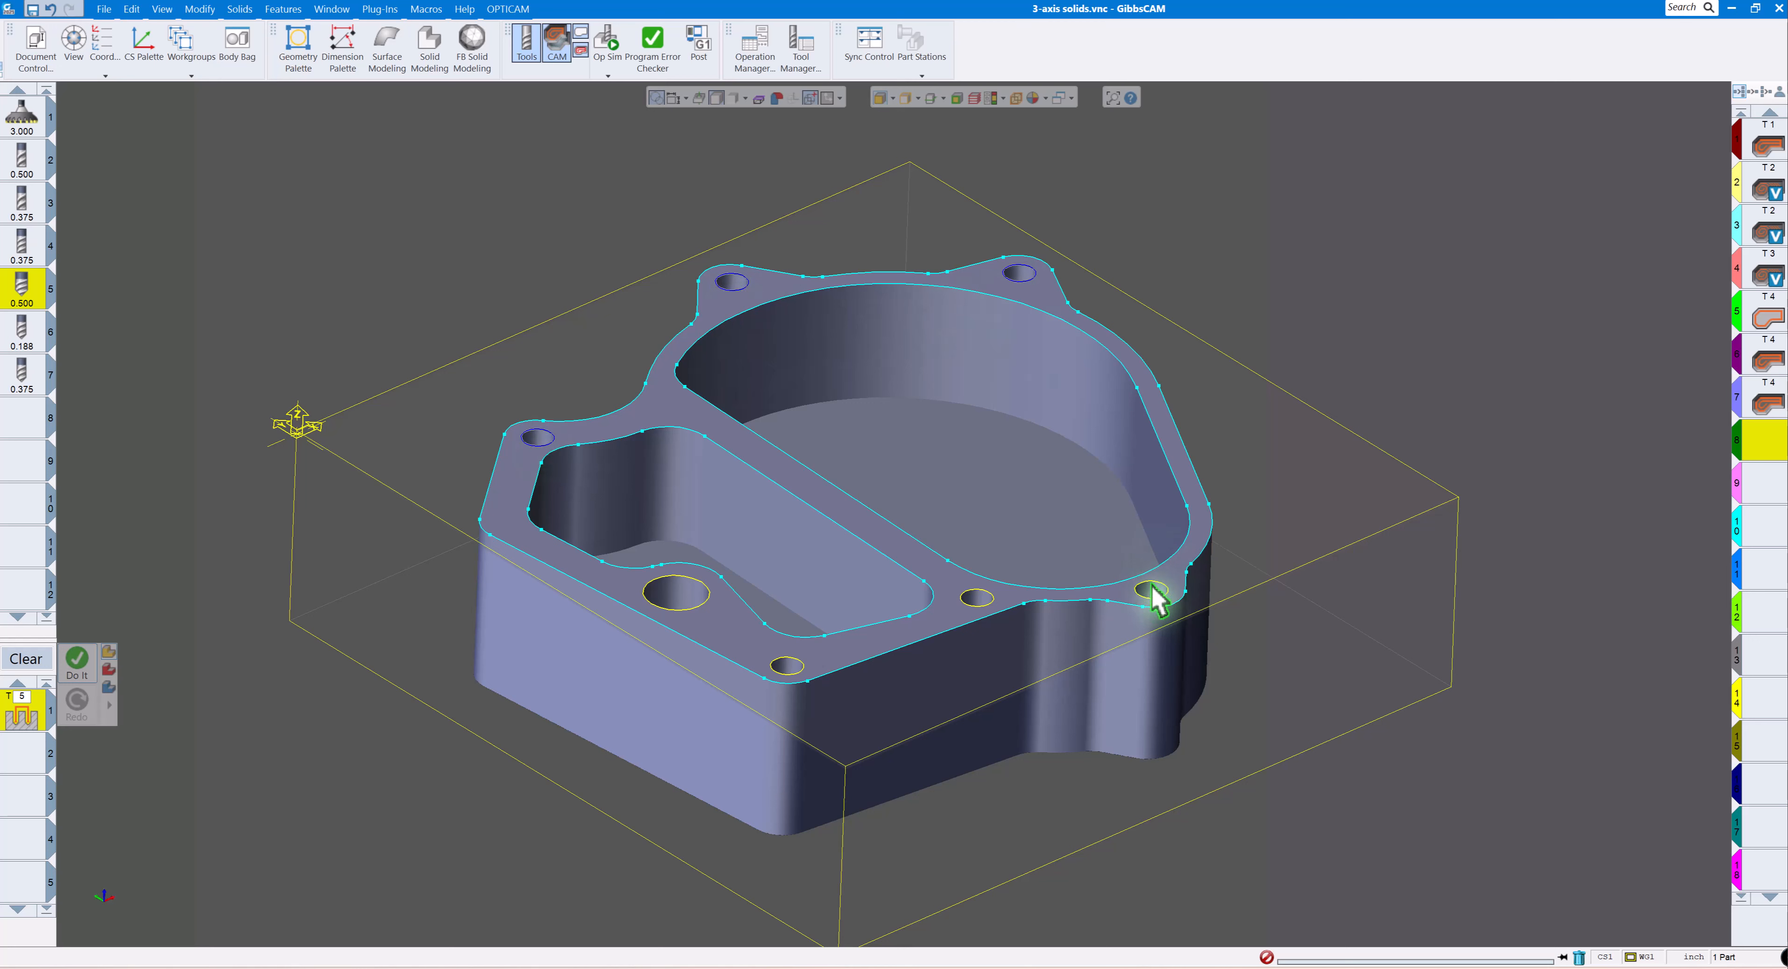
Select the six small hole circles on the top face and generate the spot drilling operation with tool 5.
left_click(982, 602)
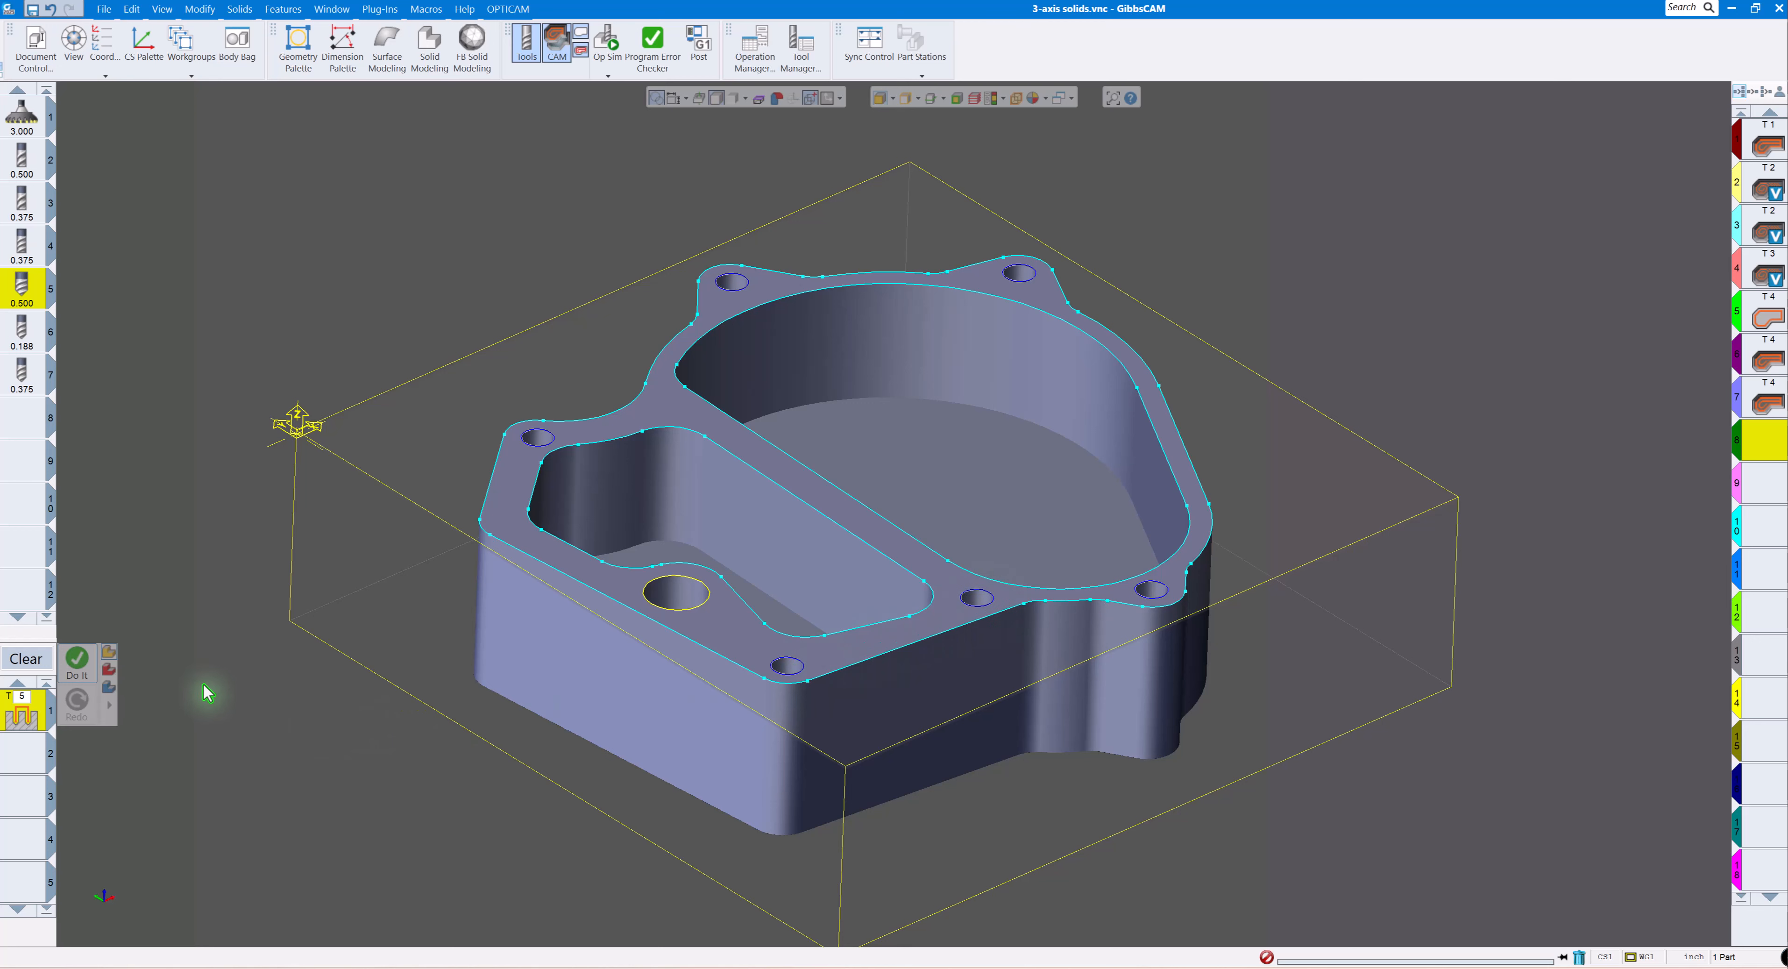
left_click(76, 663)
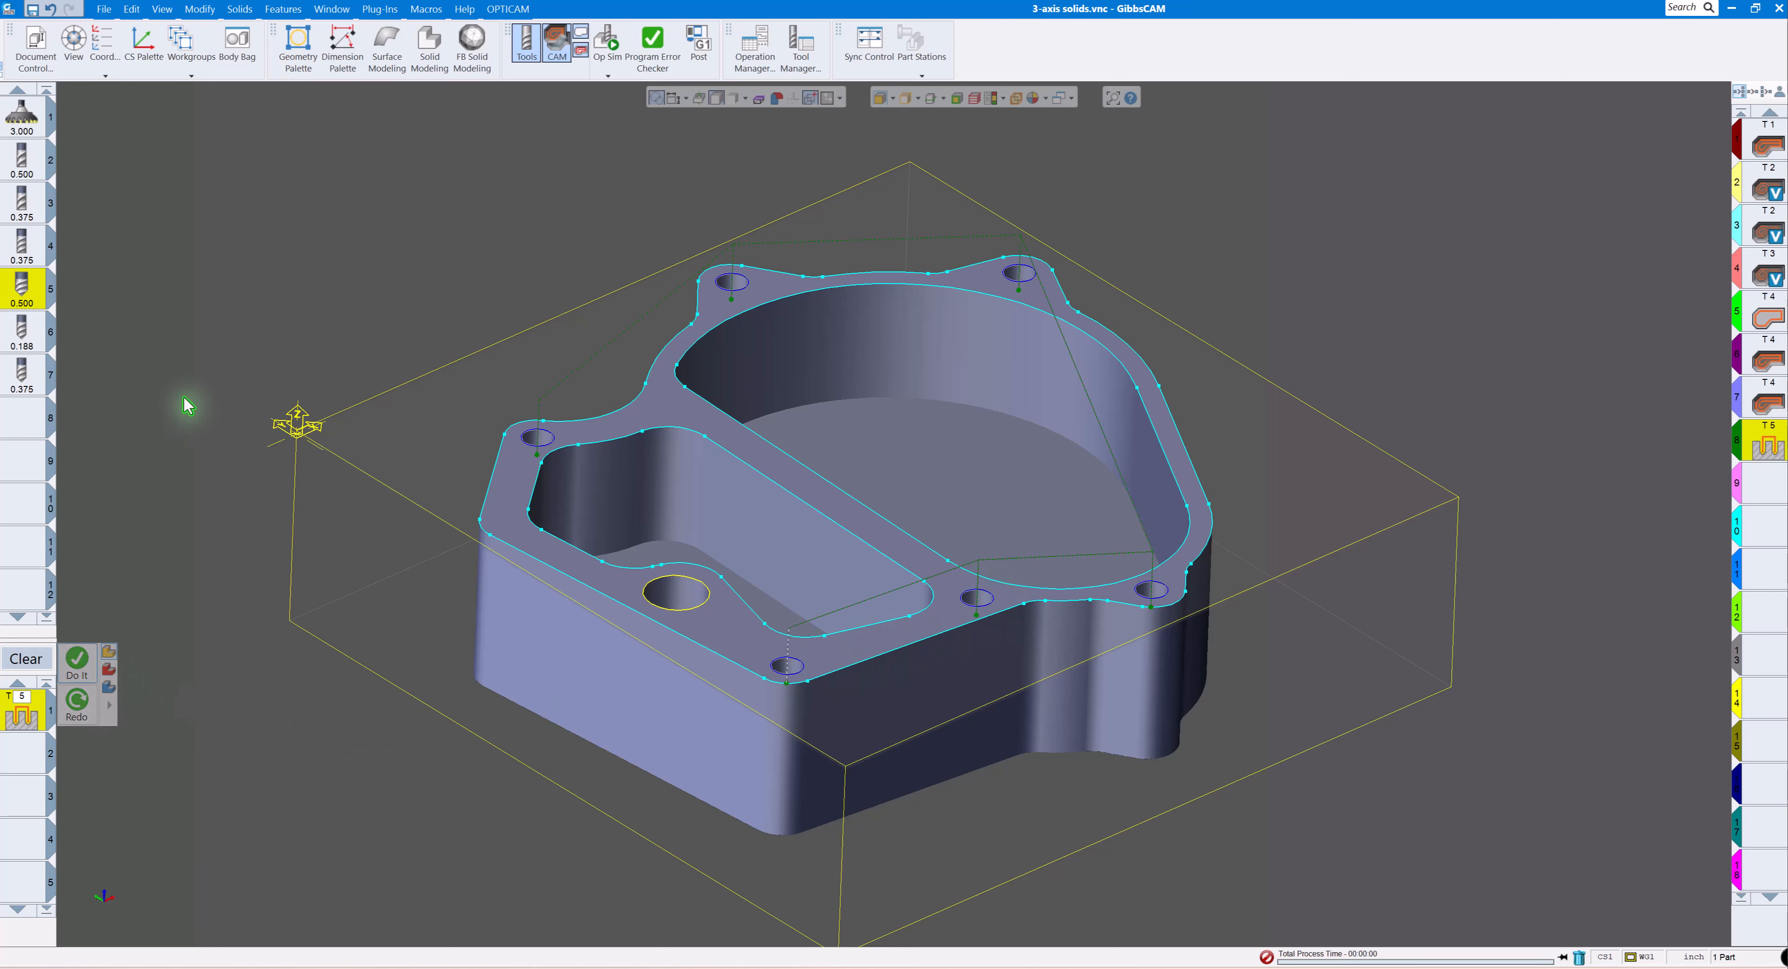
Clear the process list and load the process file "Spot drill .375 hole.prc2", preserving the tool number.
right_click(15, 708)
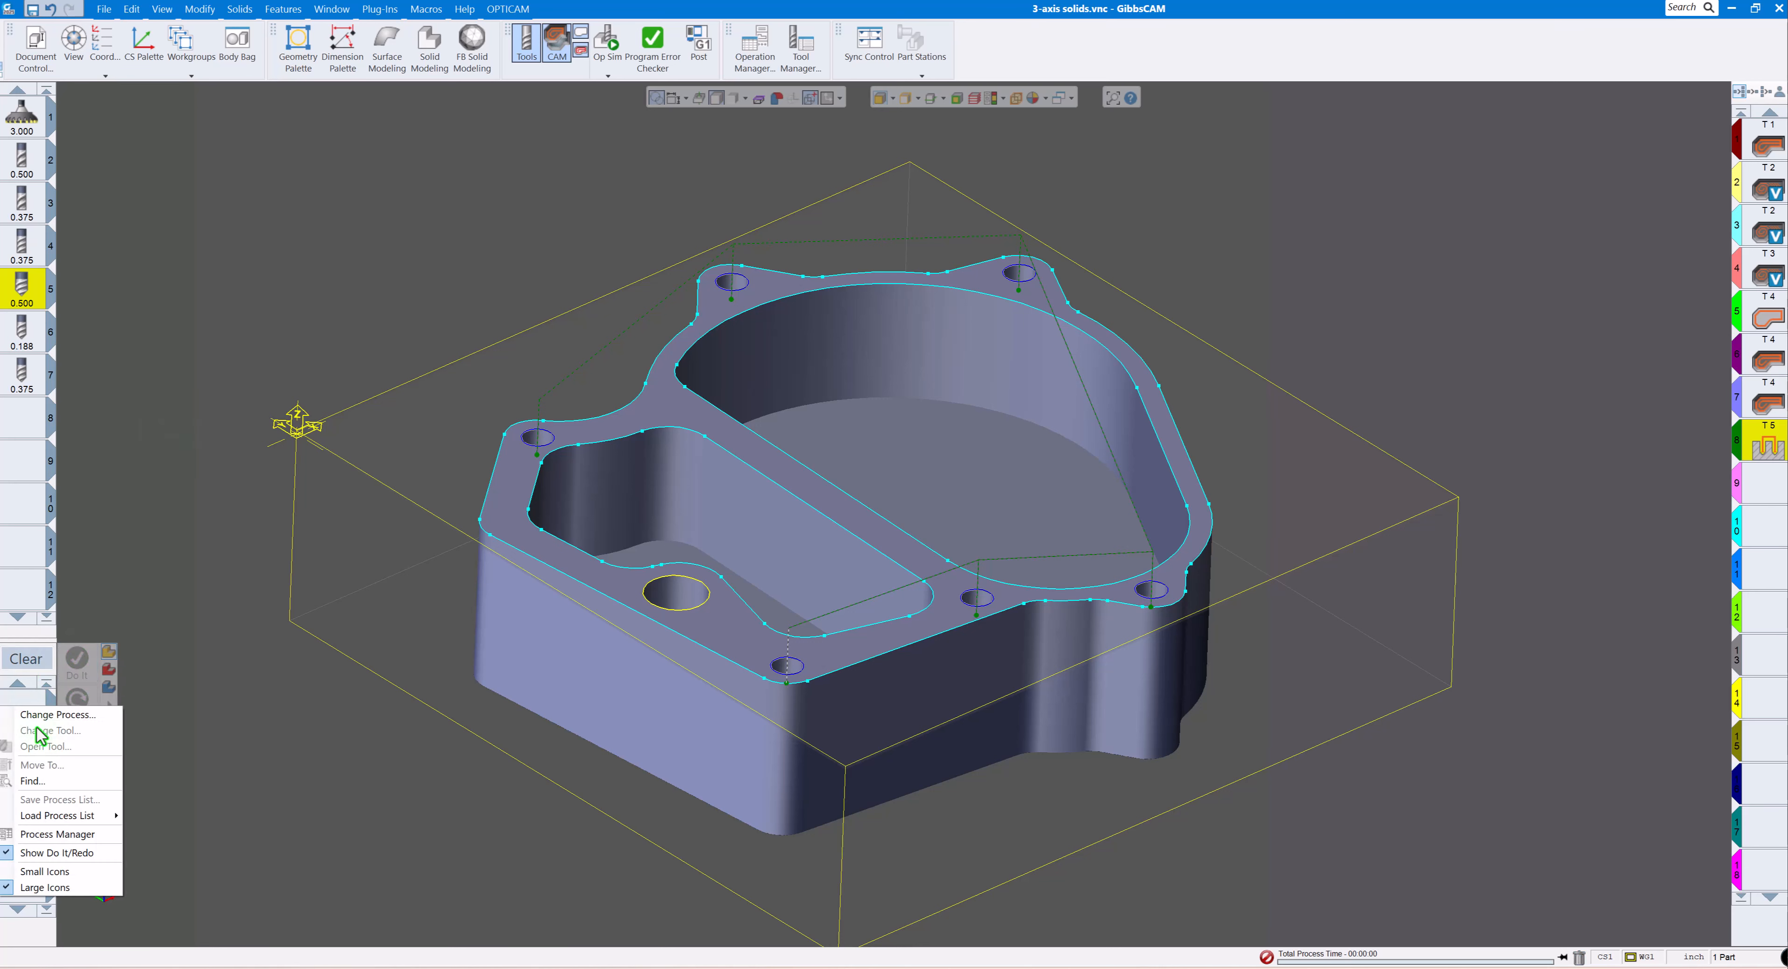
left_click(158, 817)
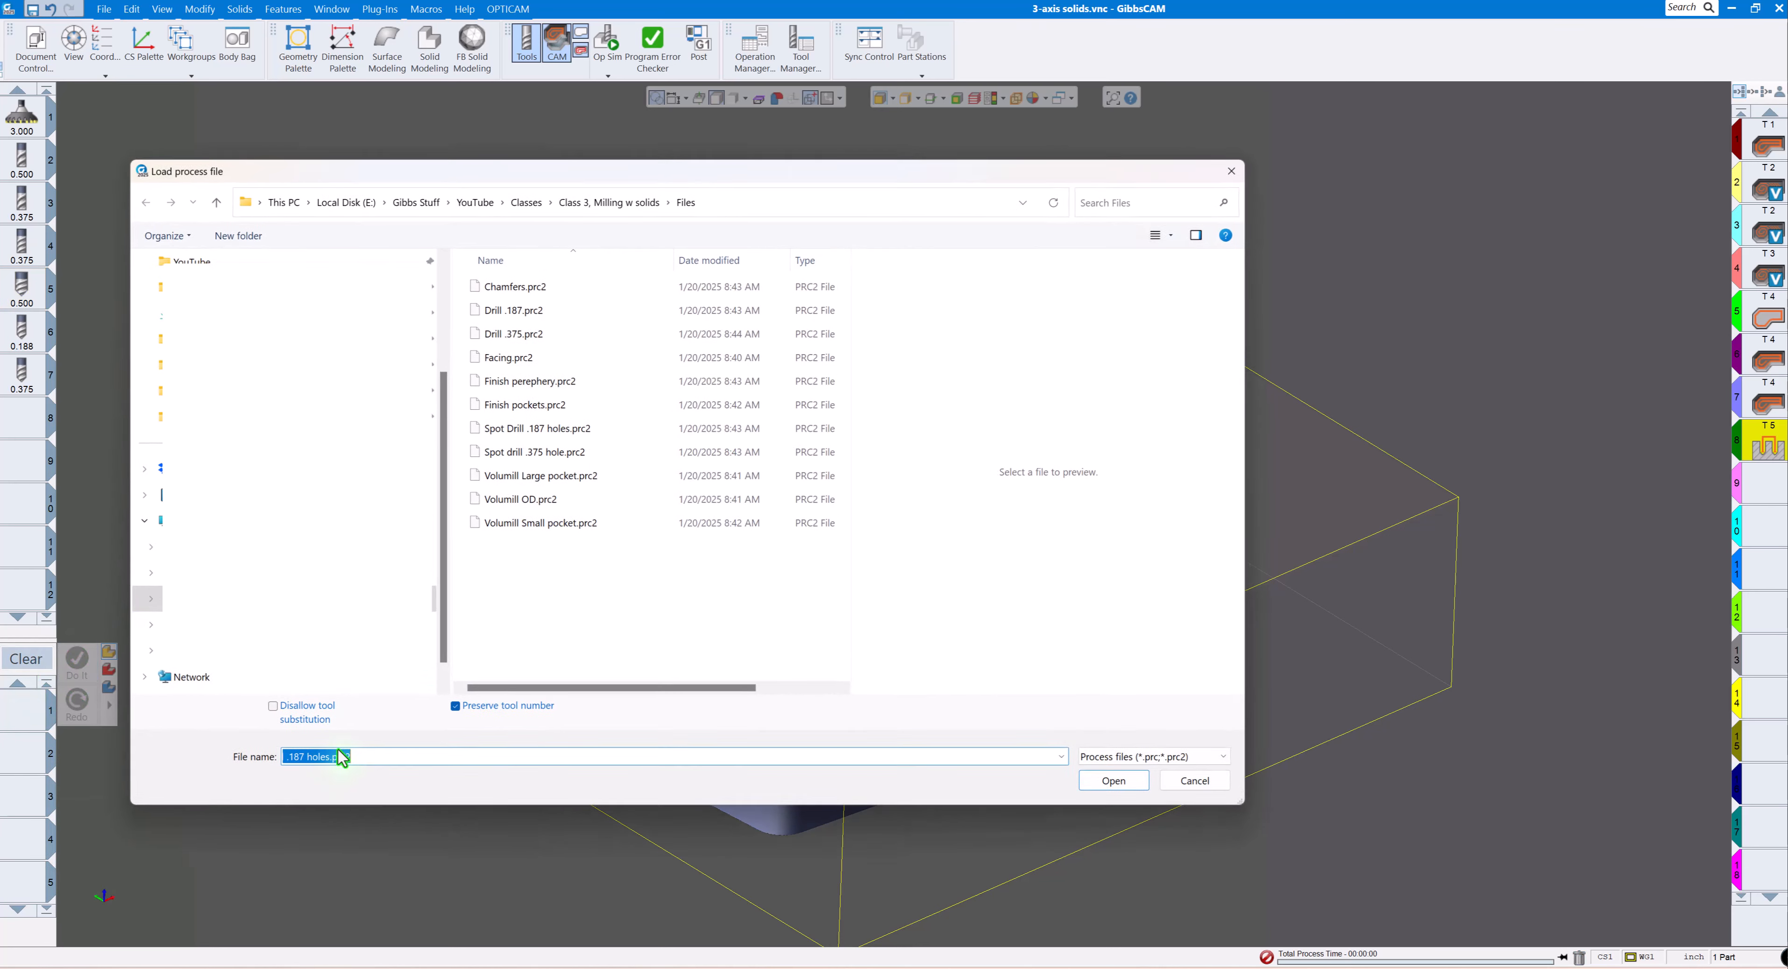
left_click(512, 451)
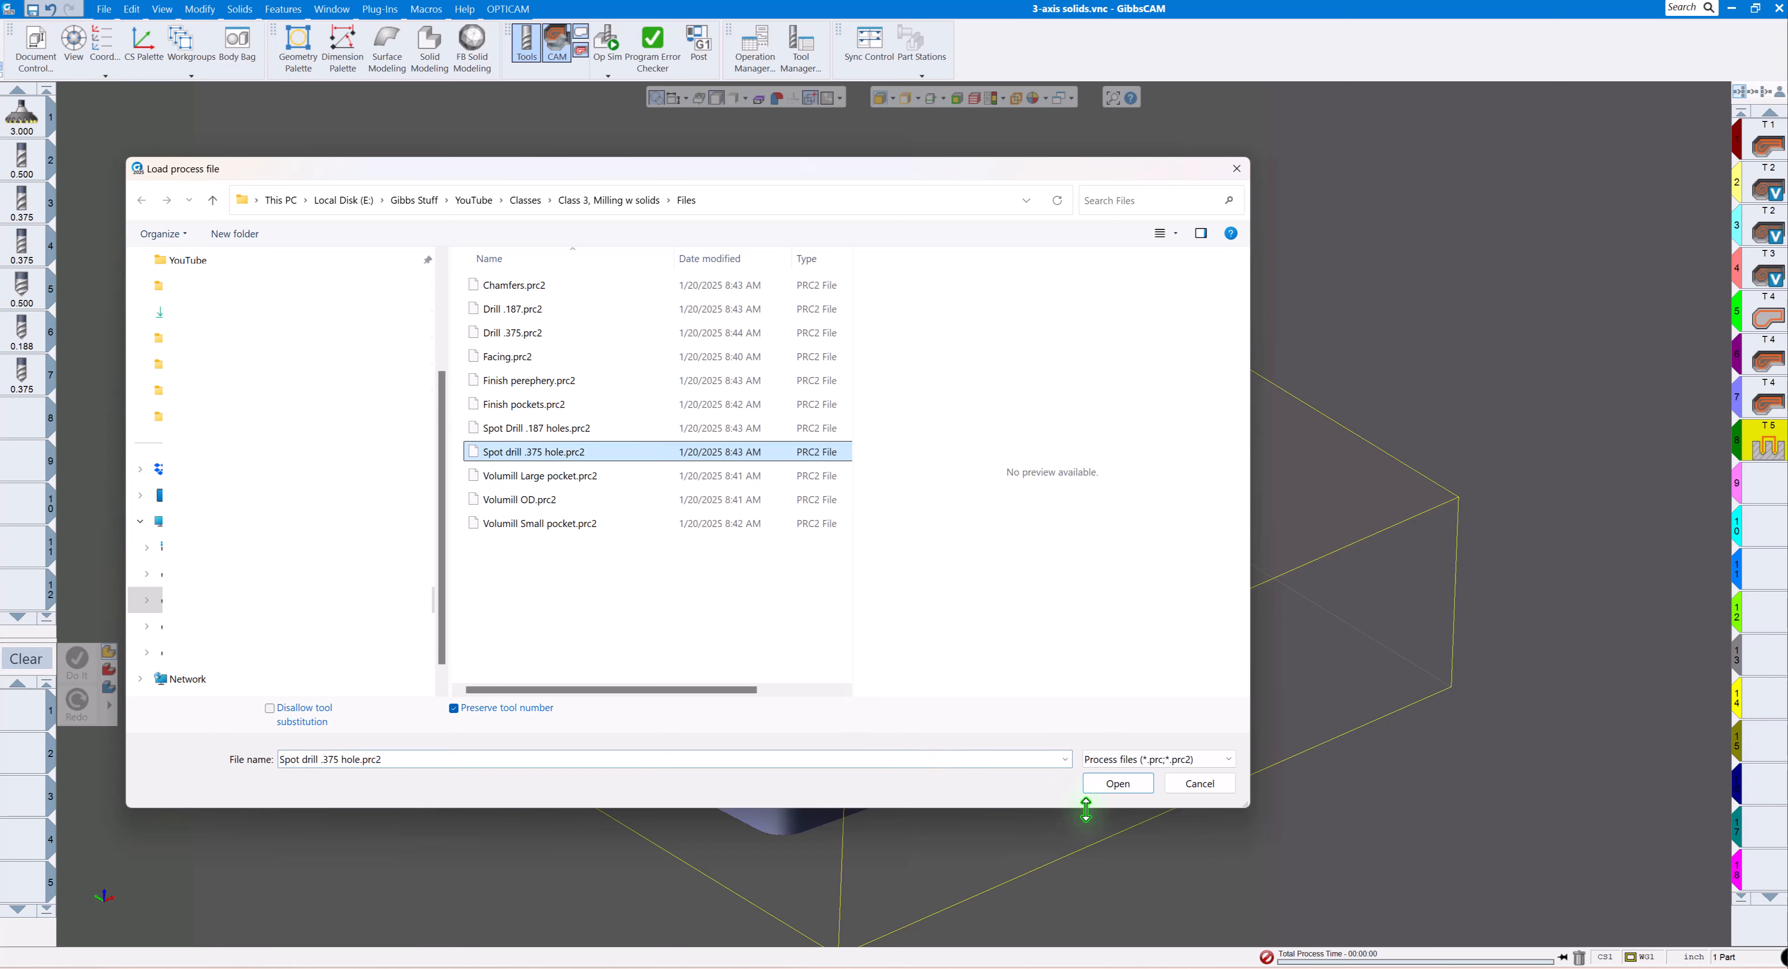
left_click(1117, 783)
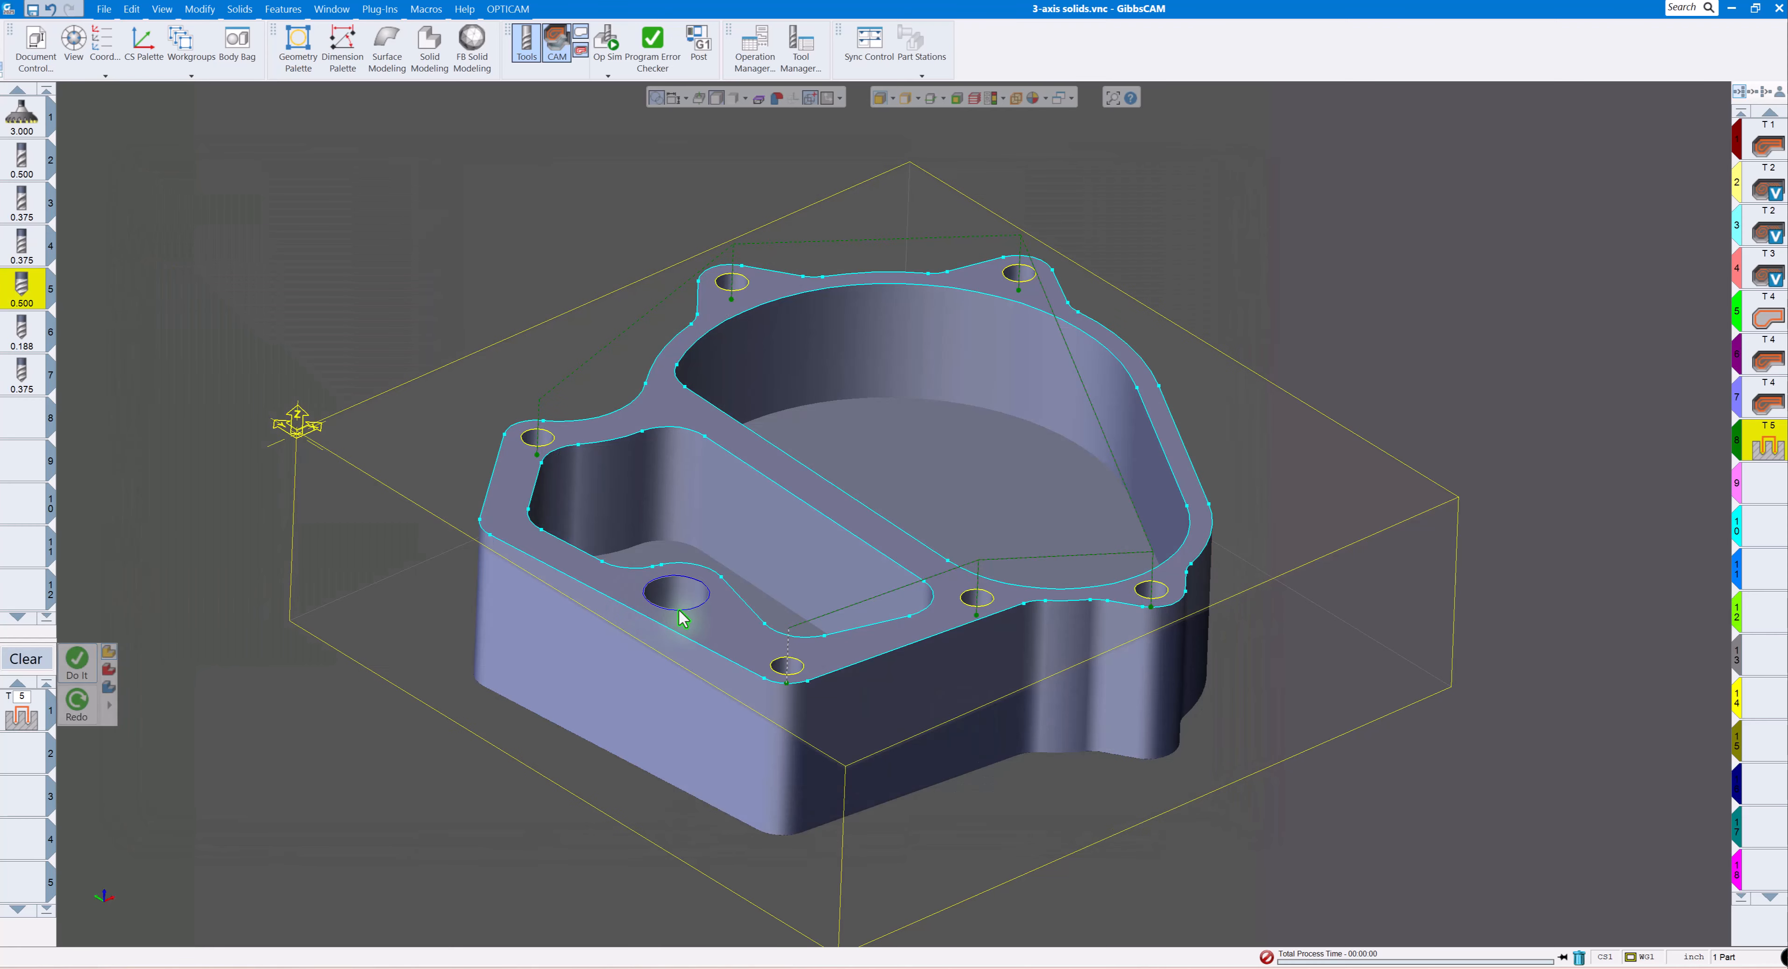
Generate the spot drilling operation for the large hole, then clear the process list and load the process file "Drill .187.prc2".
left_click(76, 663)
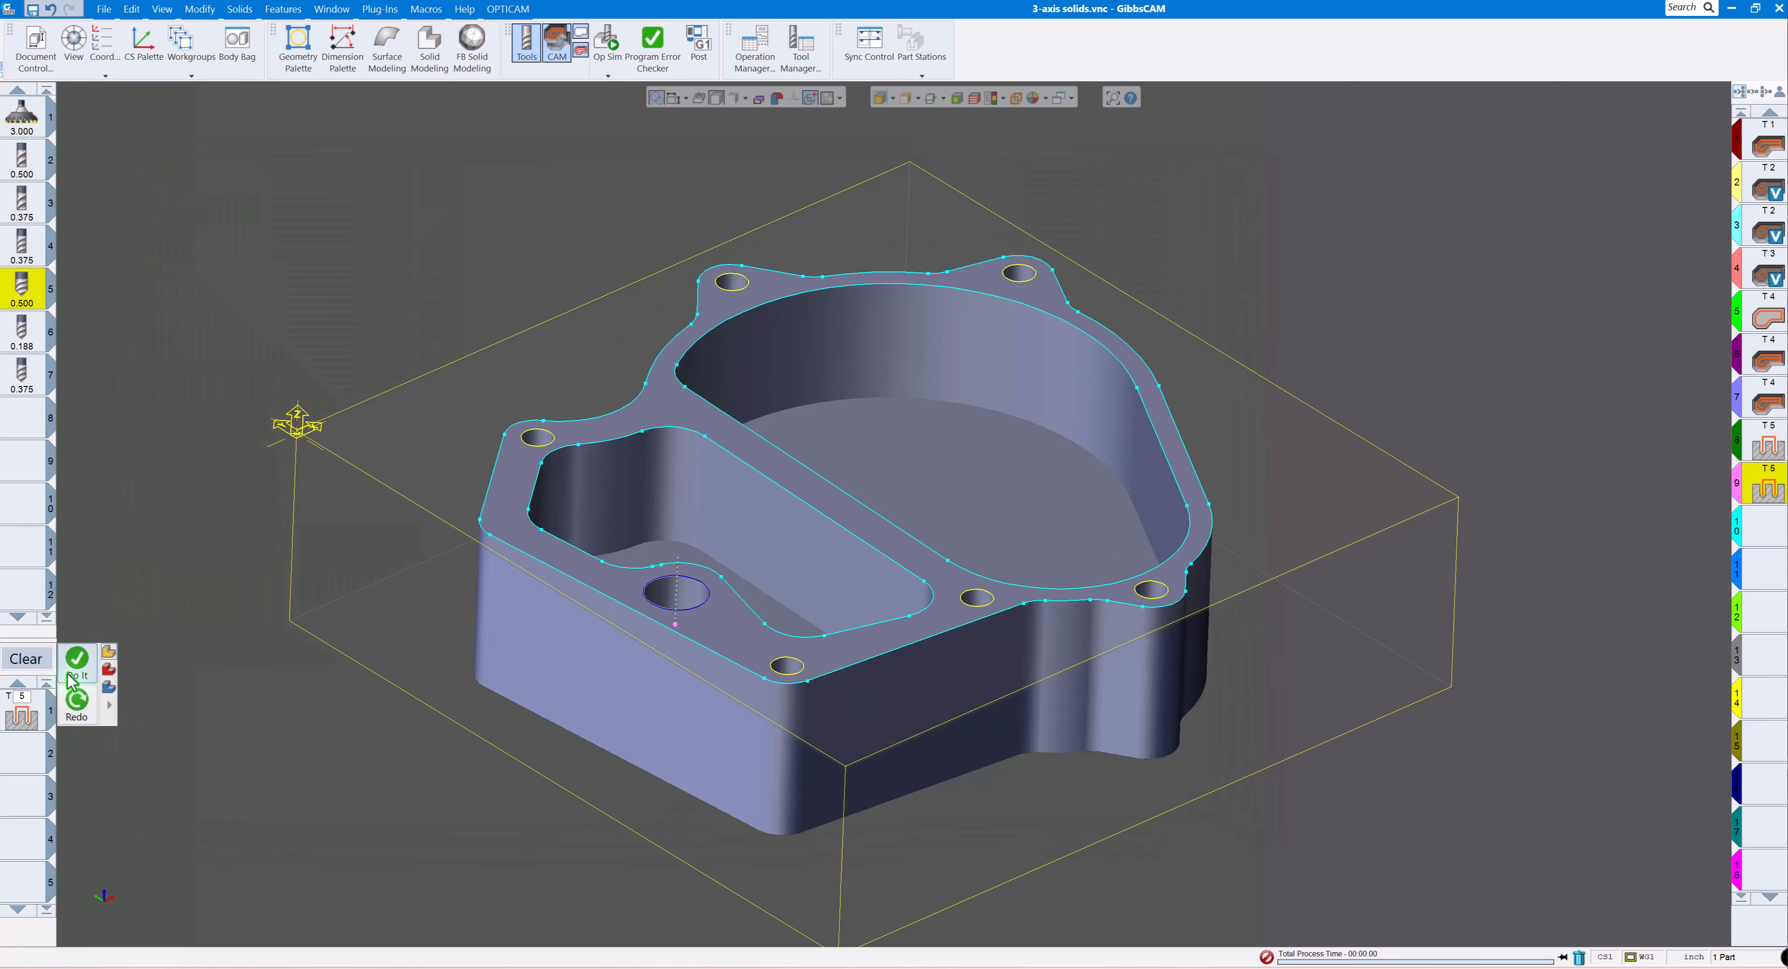
right_click(21, 724)
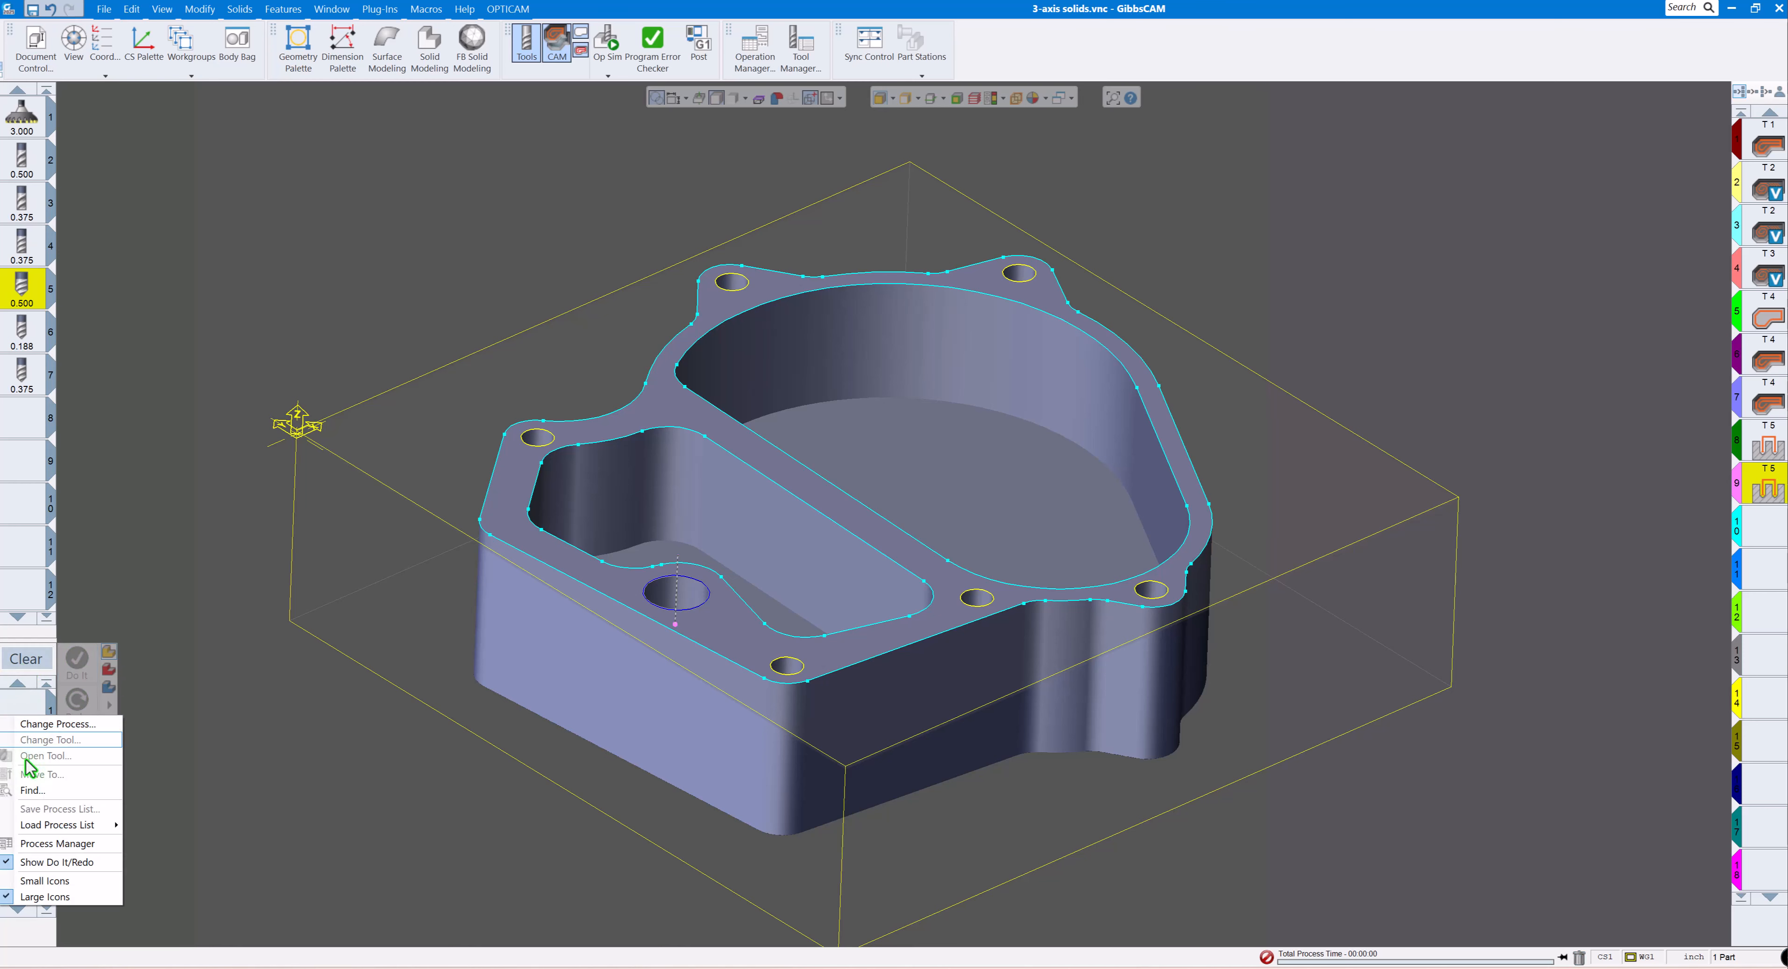
mouse_move(47, 833)
left_click(163, 828)
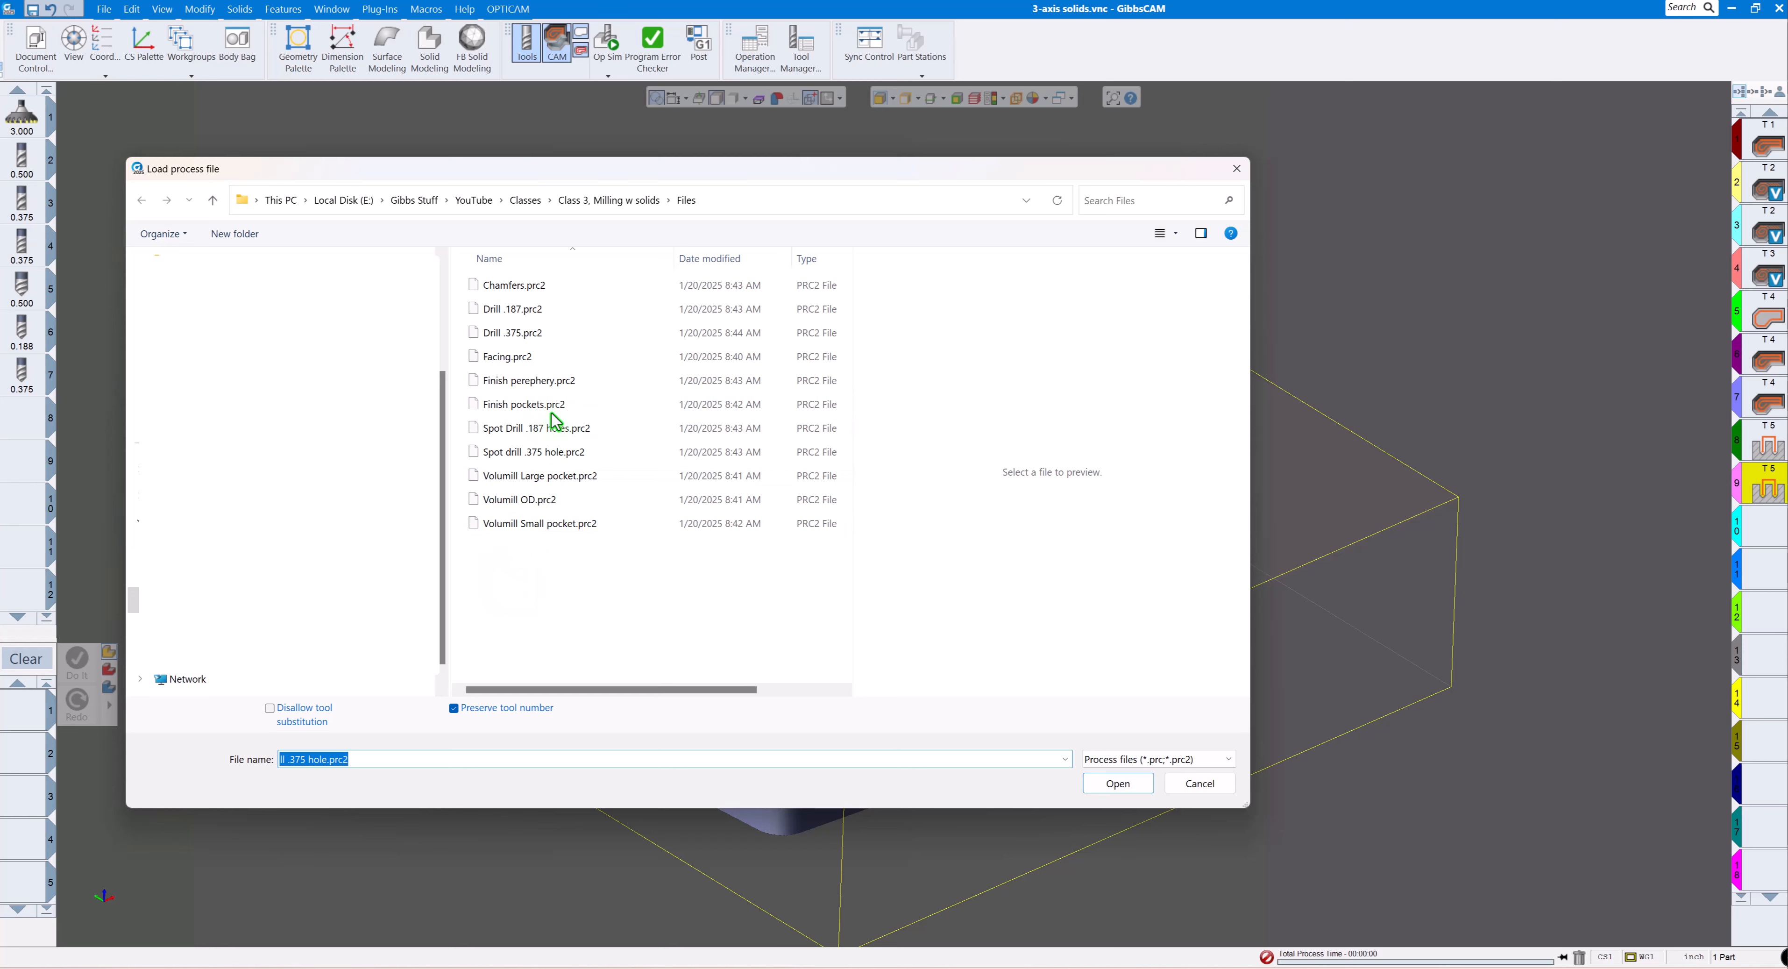
left_click(513, 310)
left_click(1118, 784)
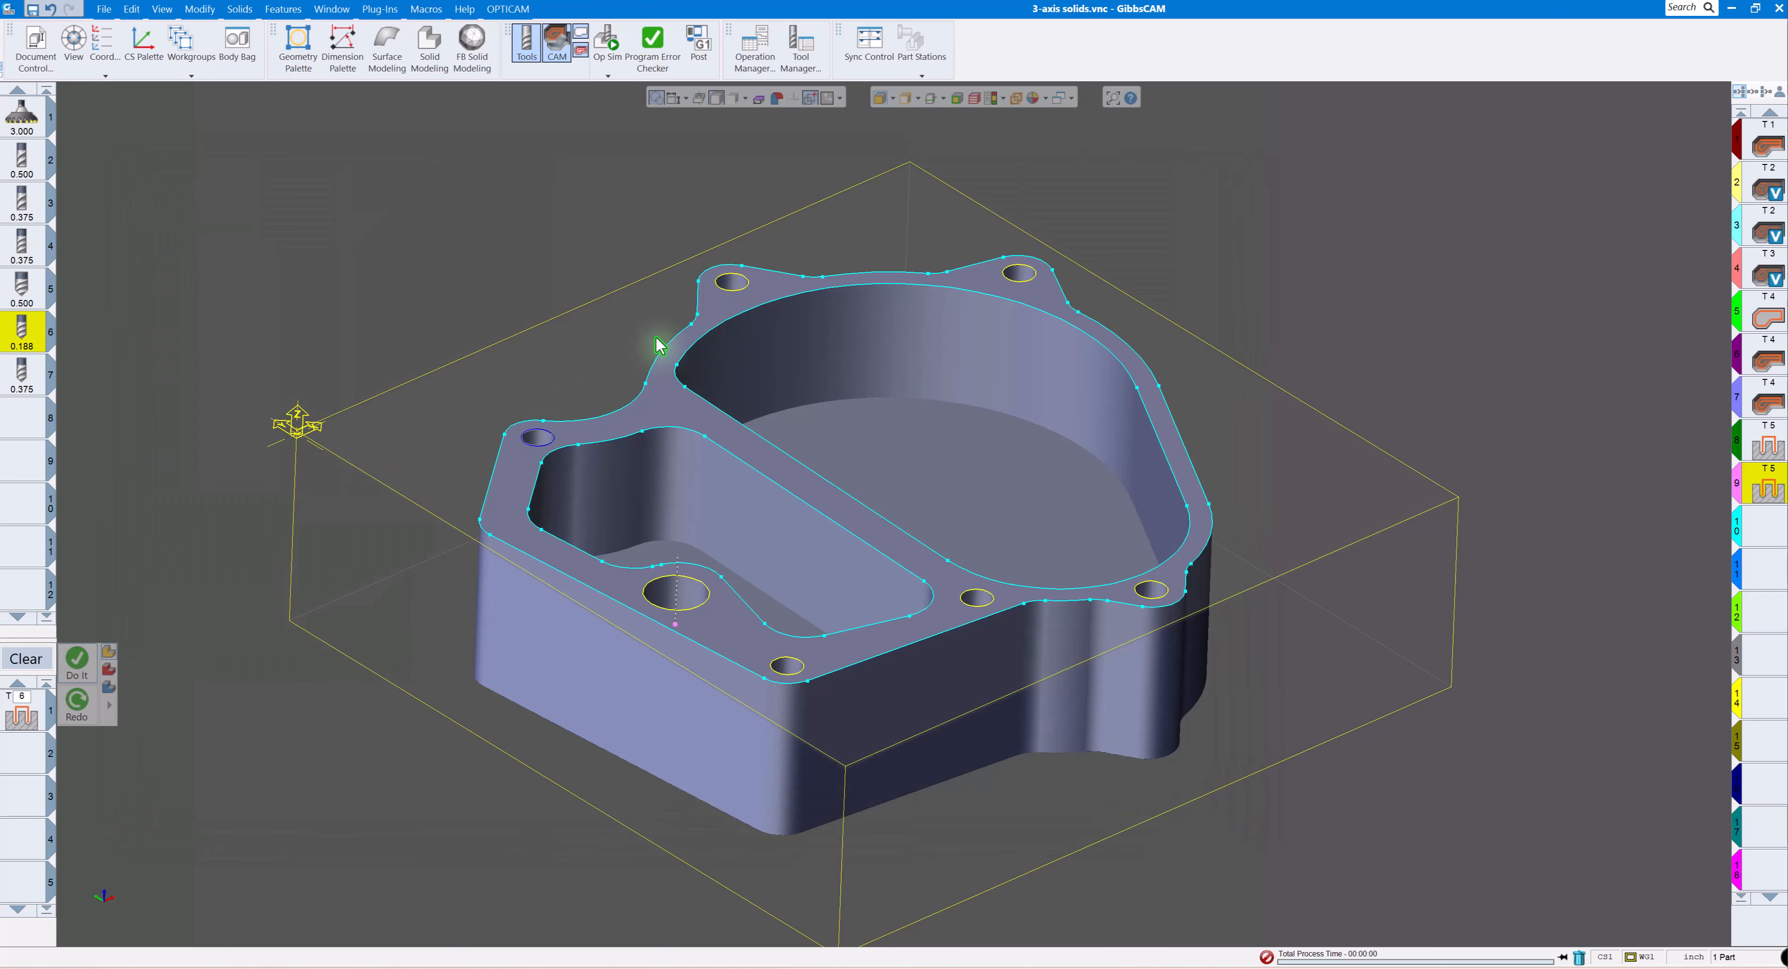
Select the six small hole circles on the top face and generate the drilling operation with tool 6.
left_click(733, 288, "shift")
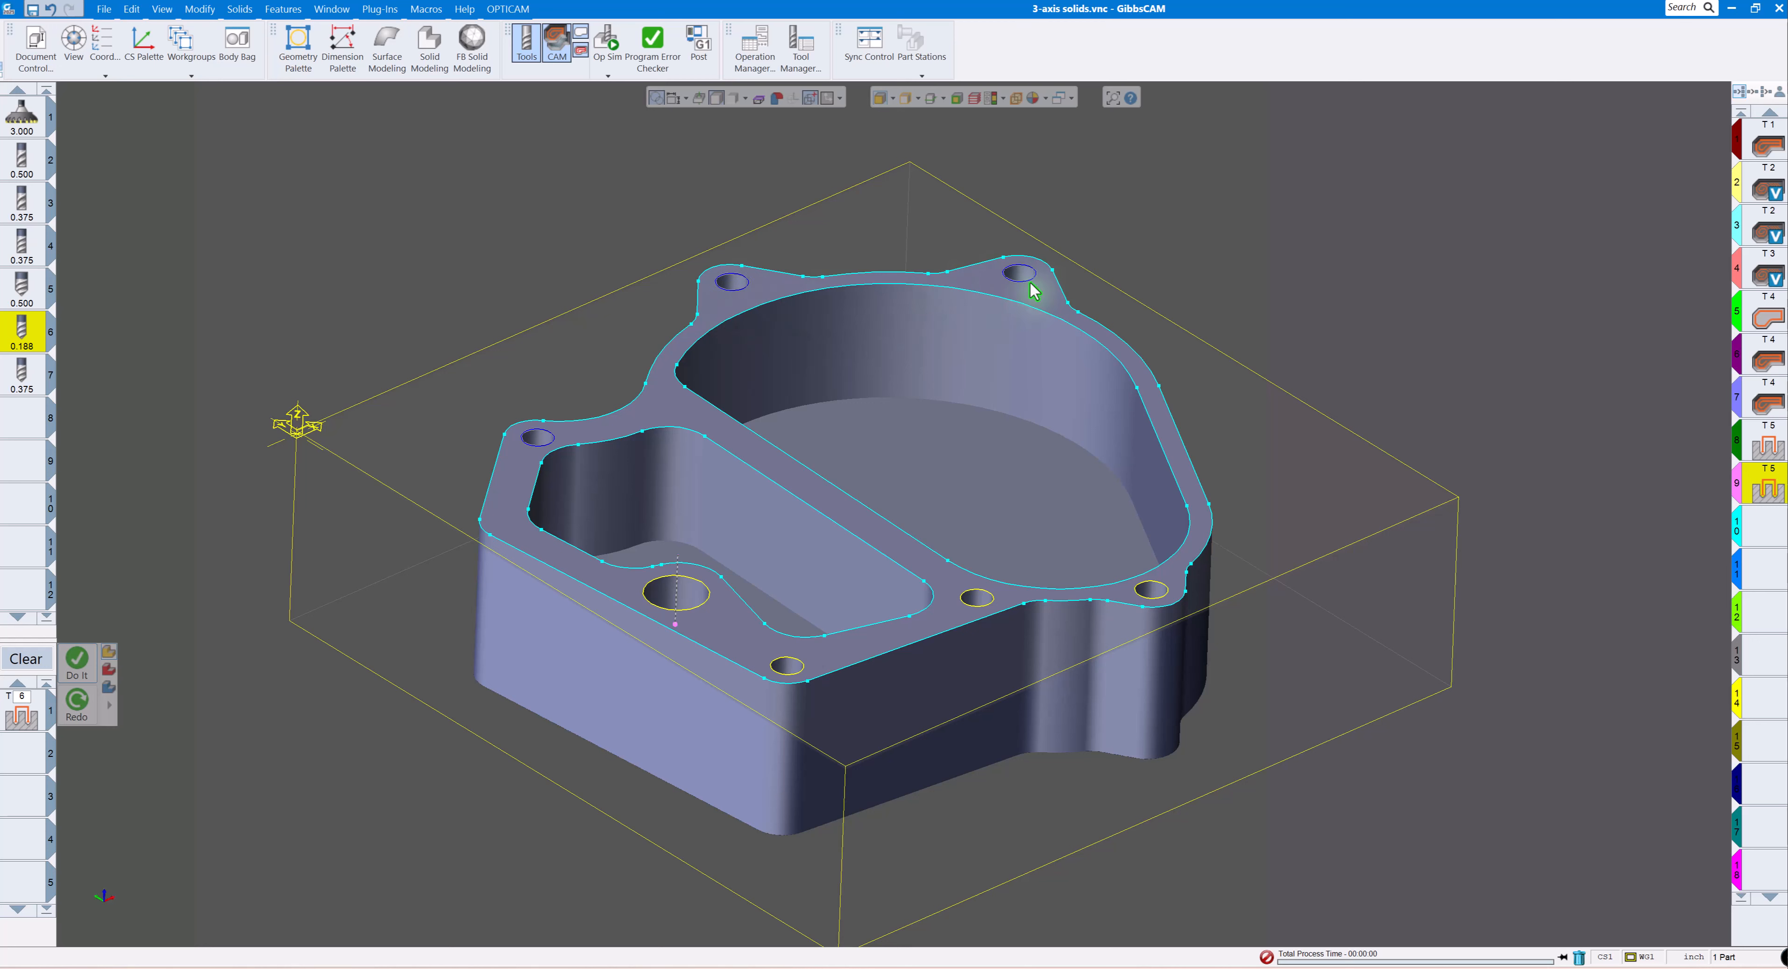
left_click(1163, 586, "shift")
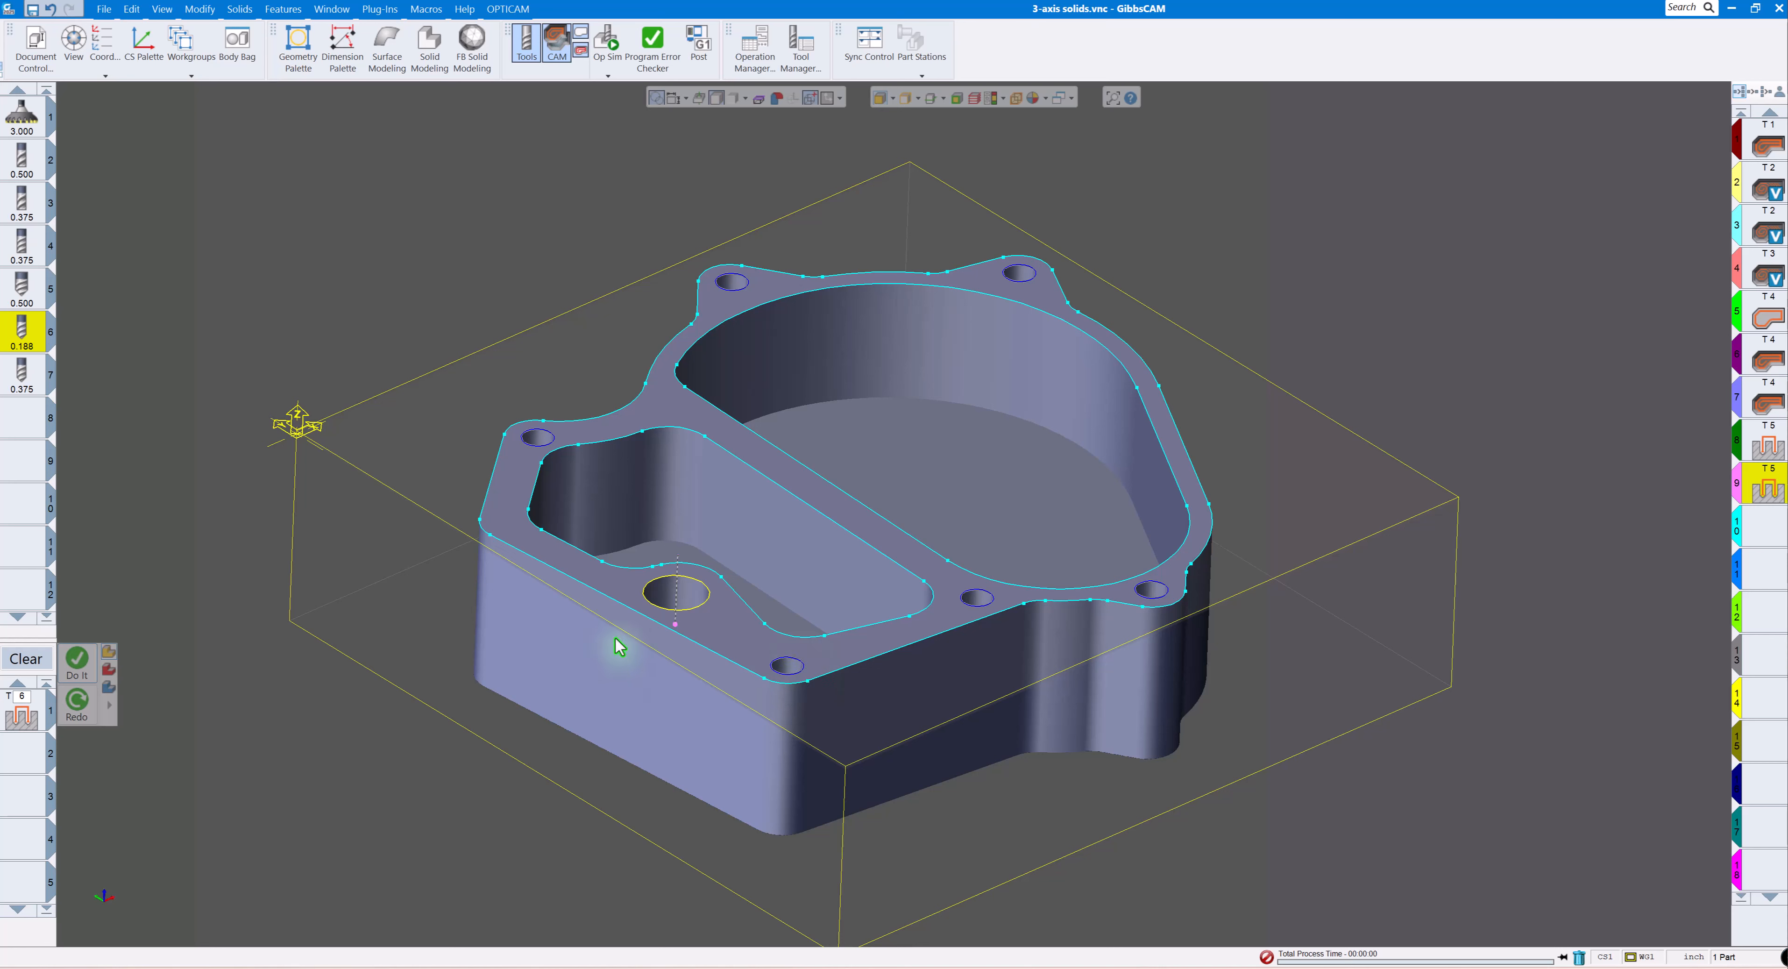
left_click(77, 664)
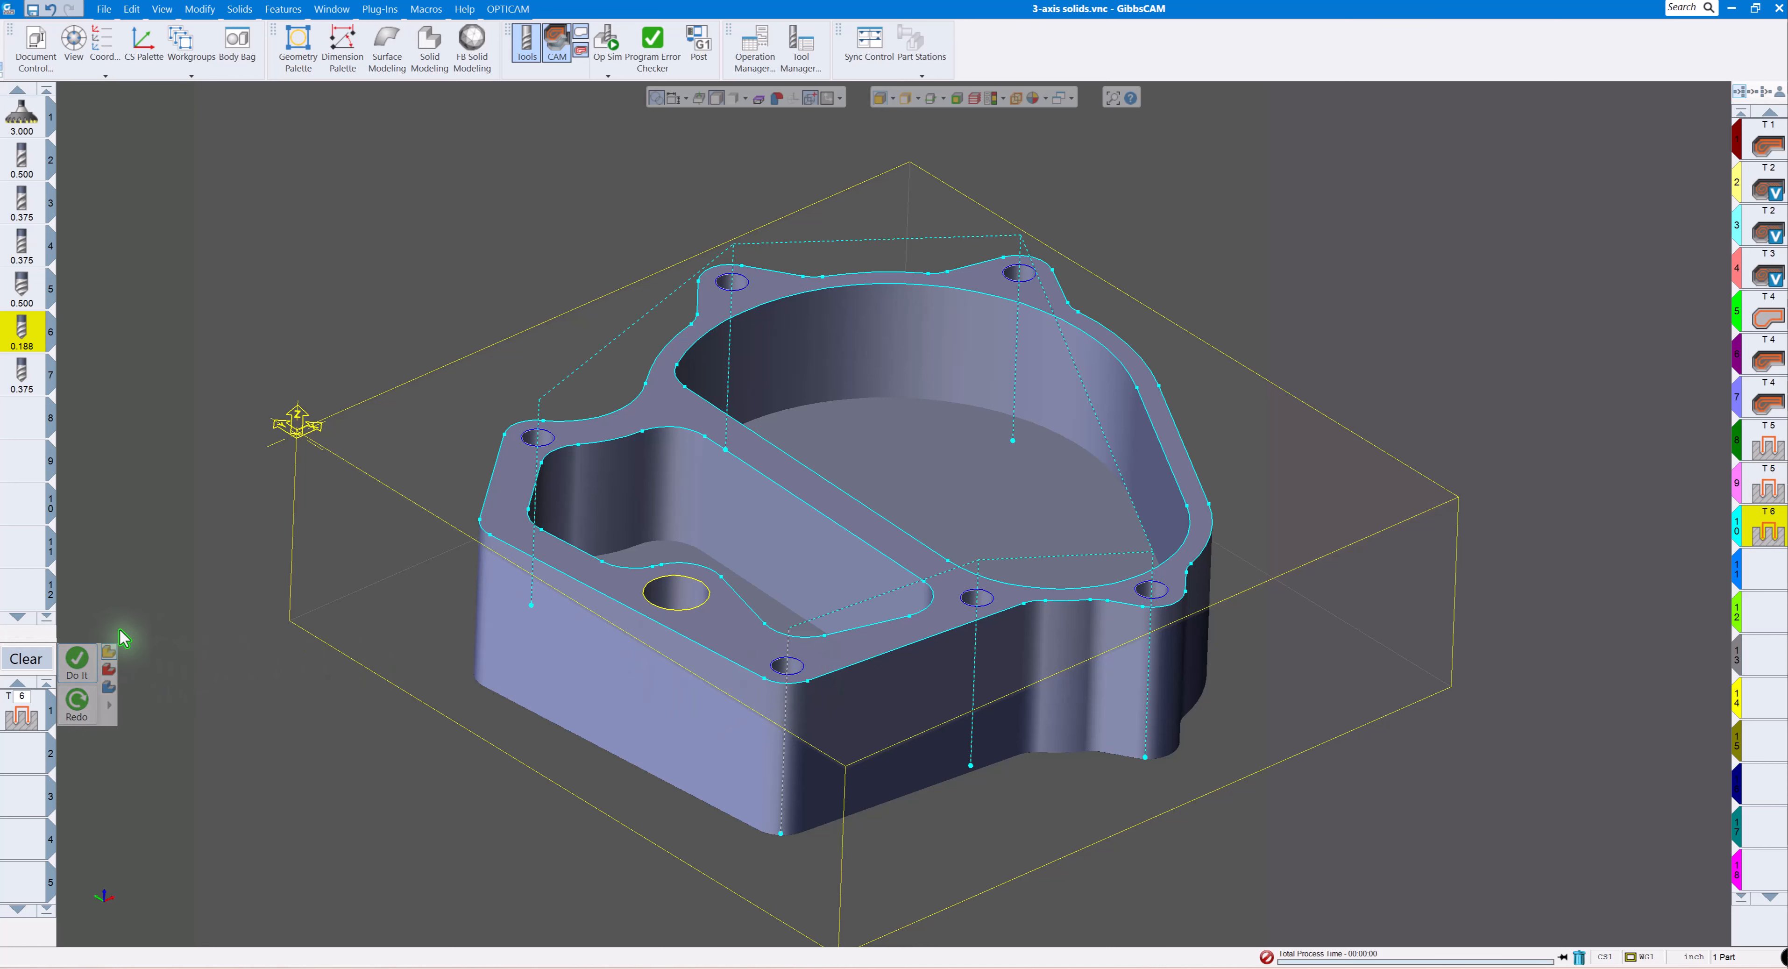
Clear the process list, load the process file "Drill .375.prc2" and generate the large hole's drilling operation with tool 7.
right_click(26, 721)
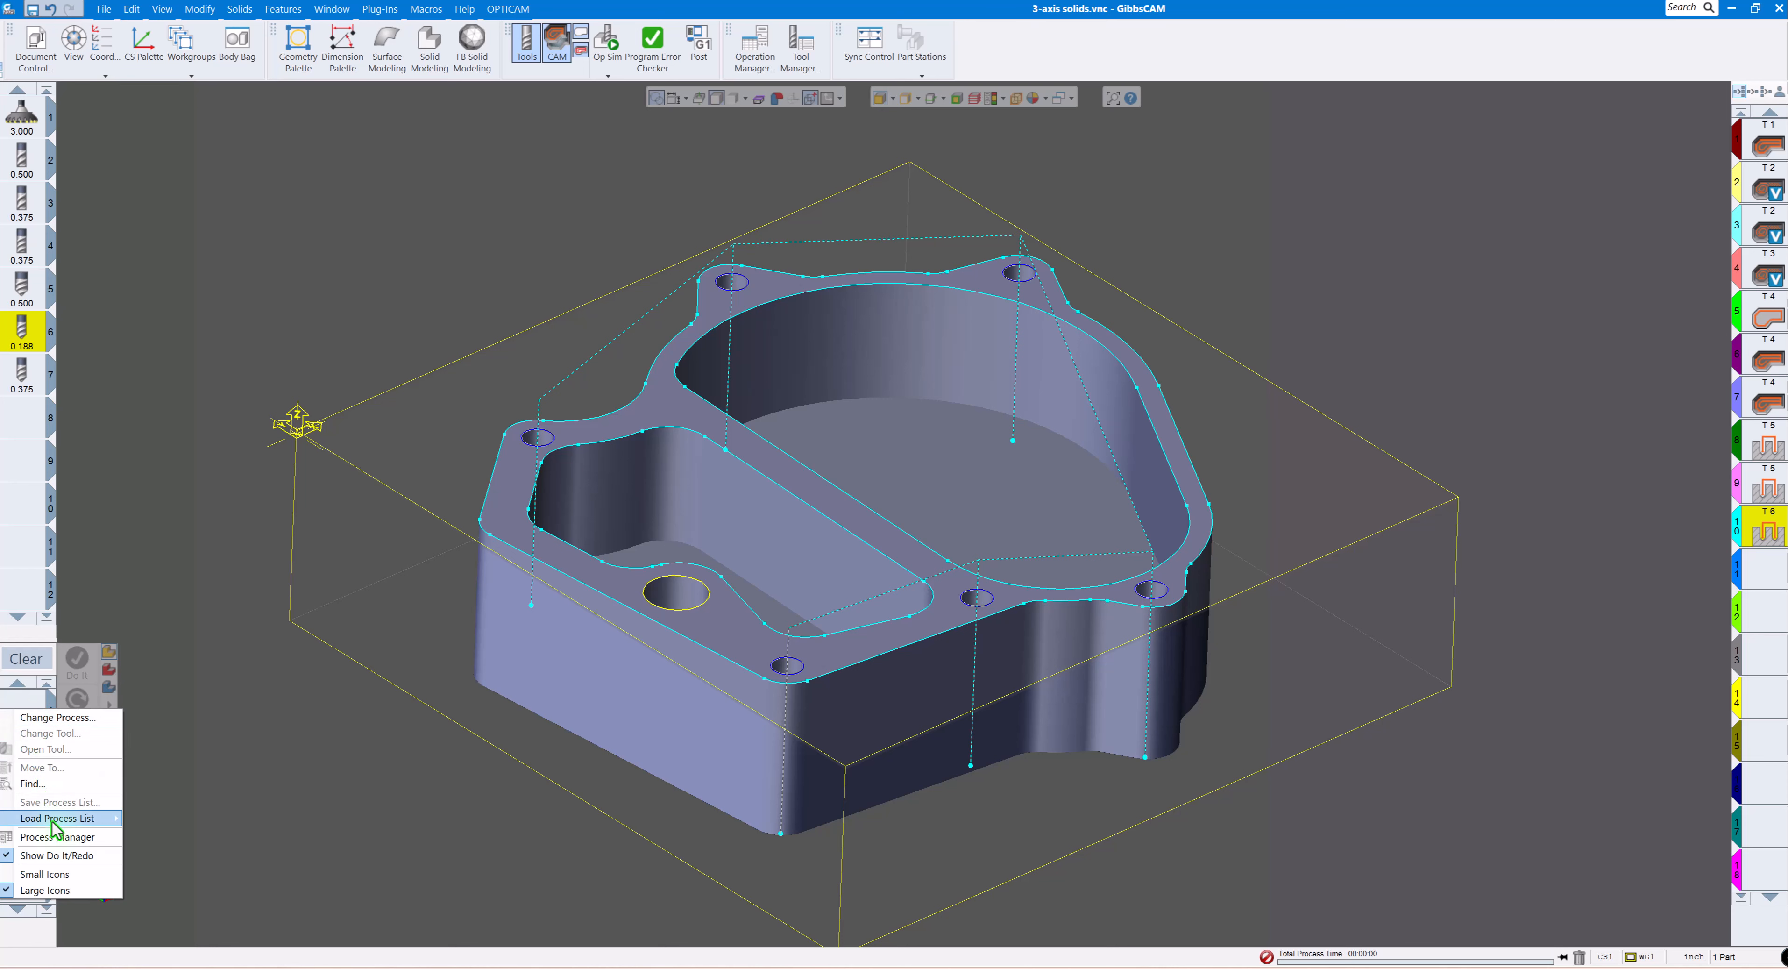
mouse_move(56, 818)
left_click(167, 833)
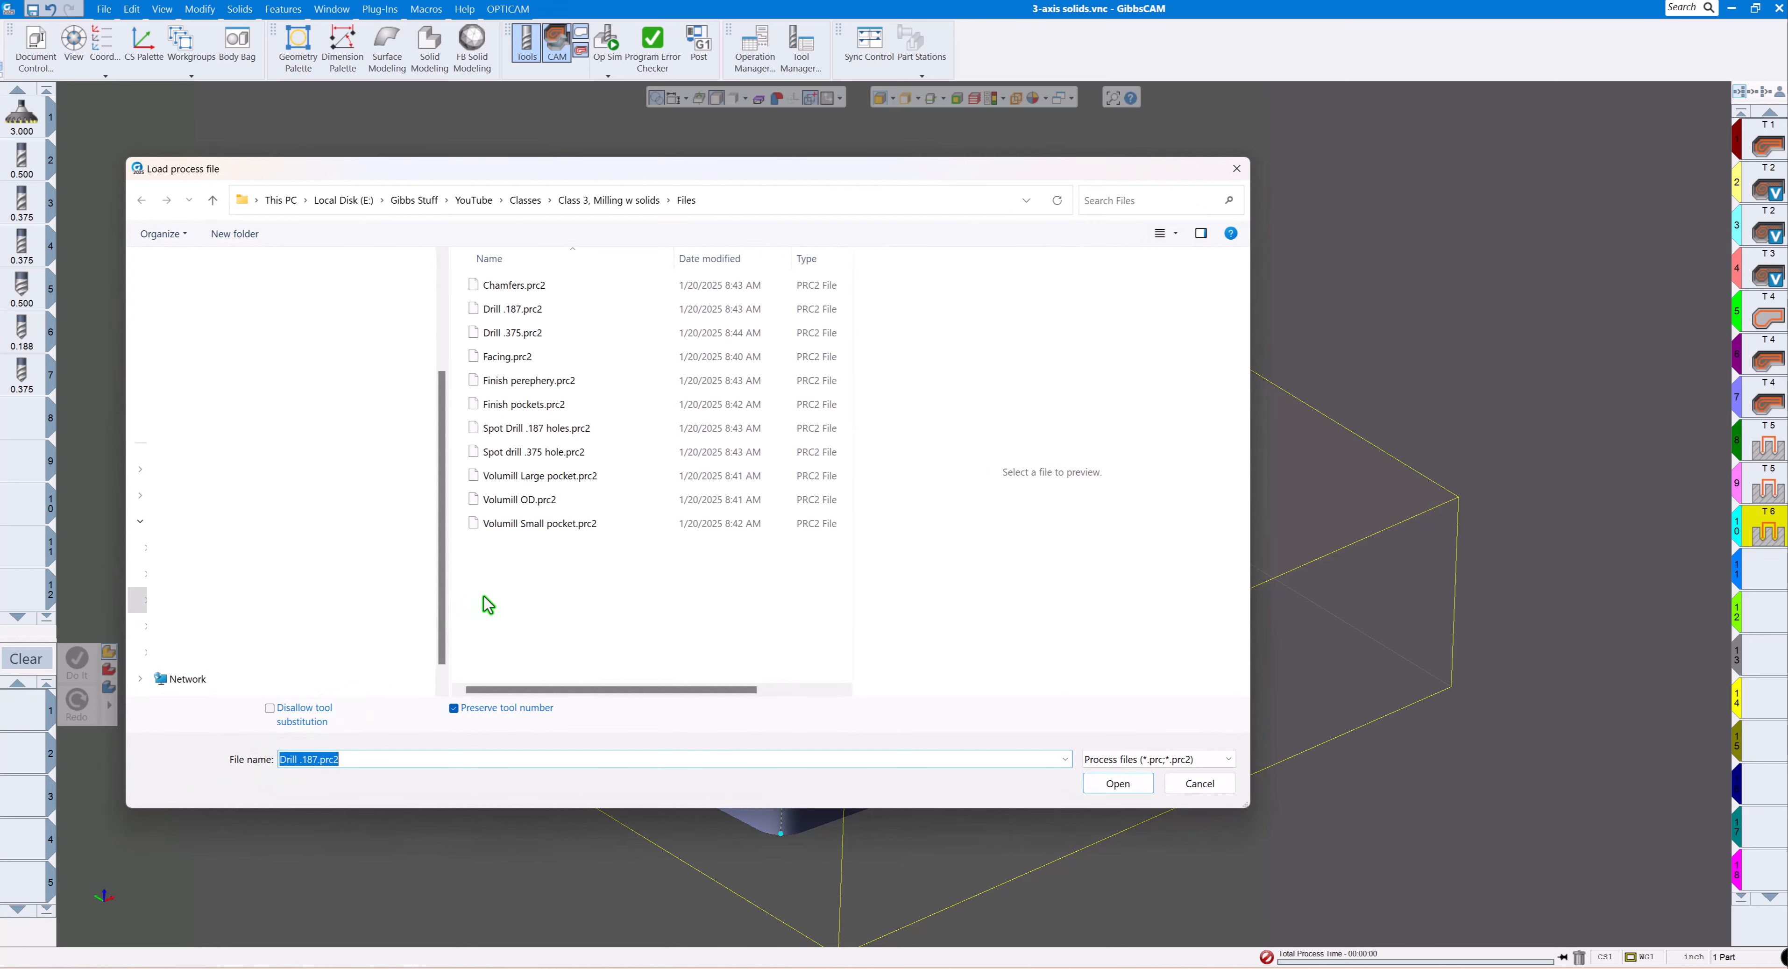
left_click(514, 333)
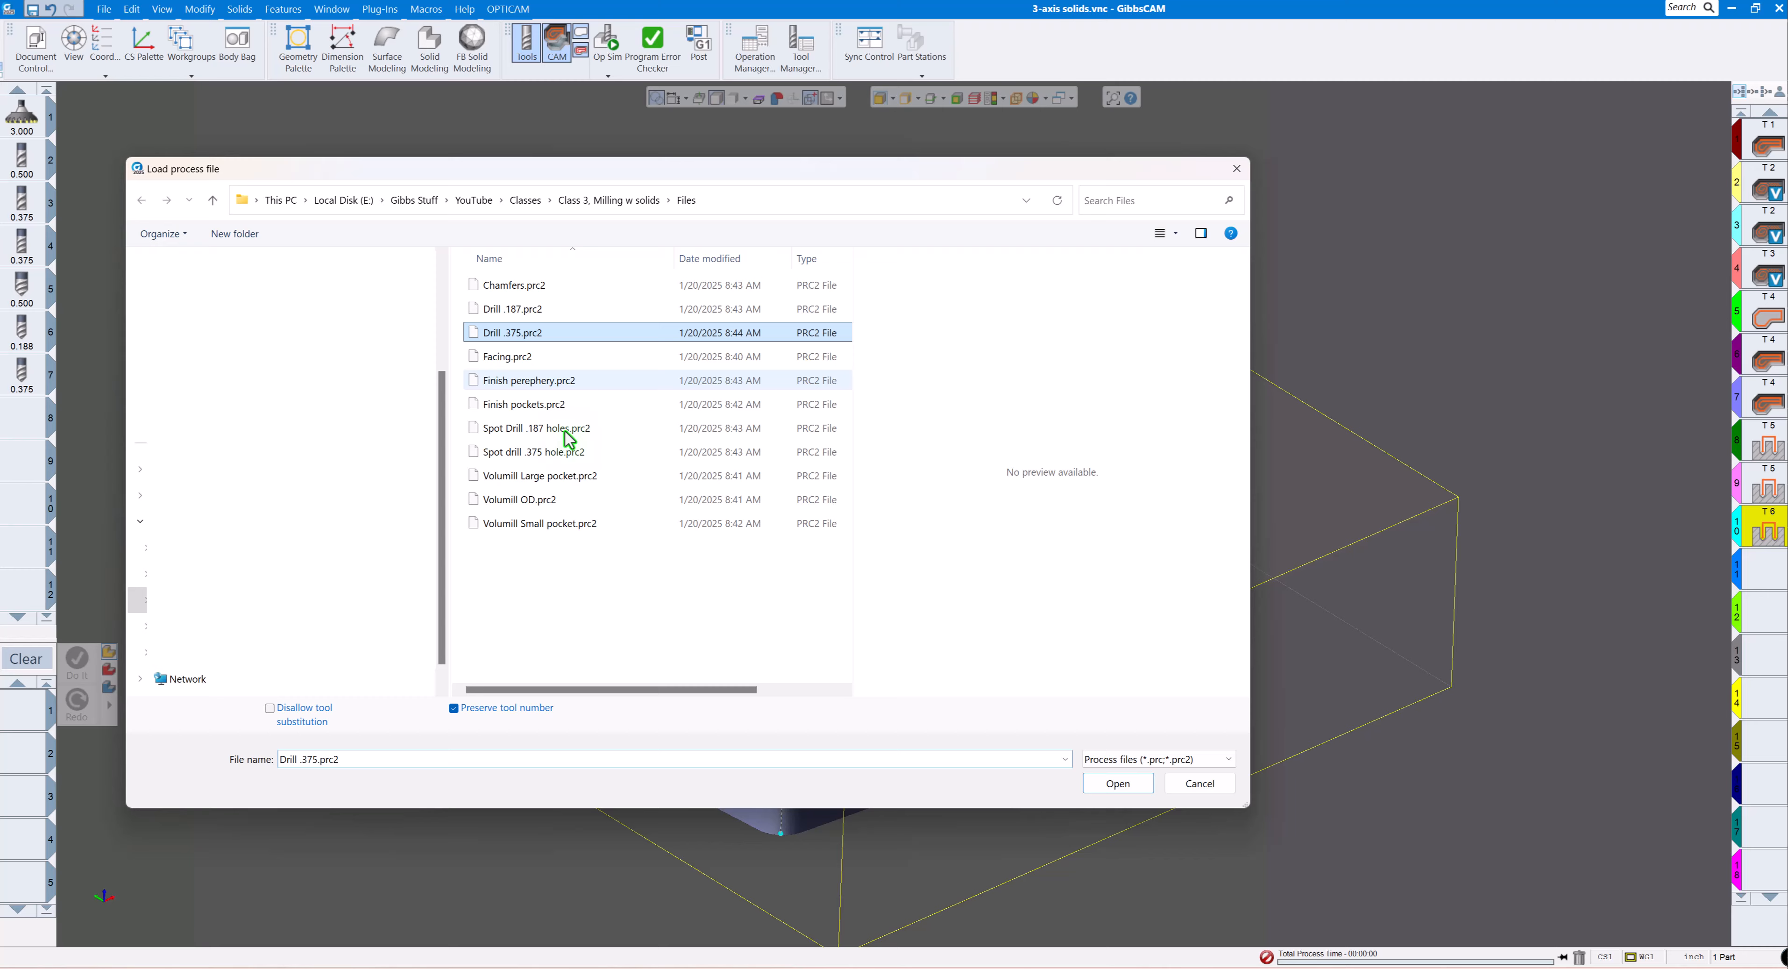
left_click(1117, 784)
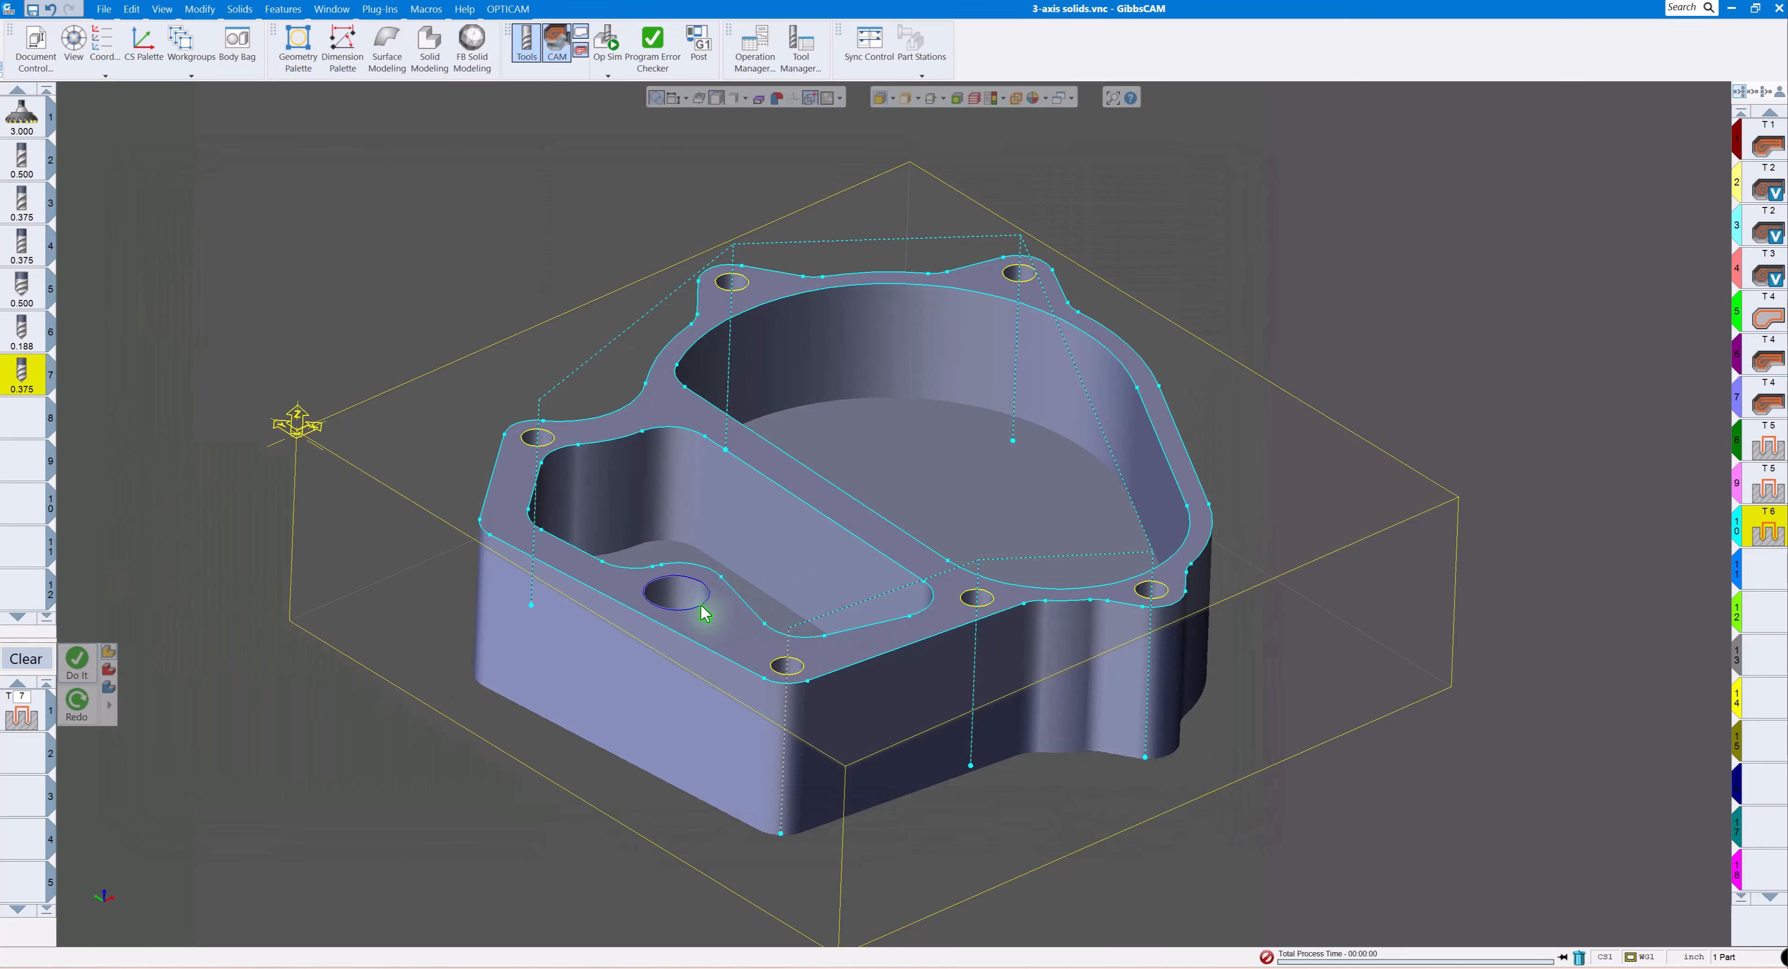
left_click(84, 671)
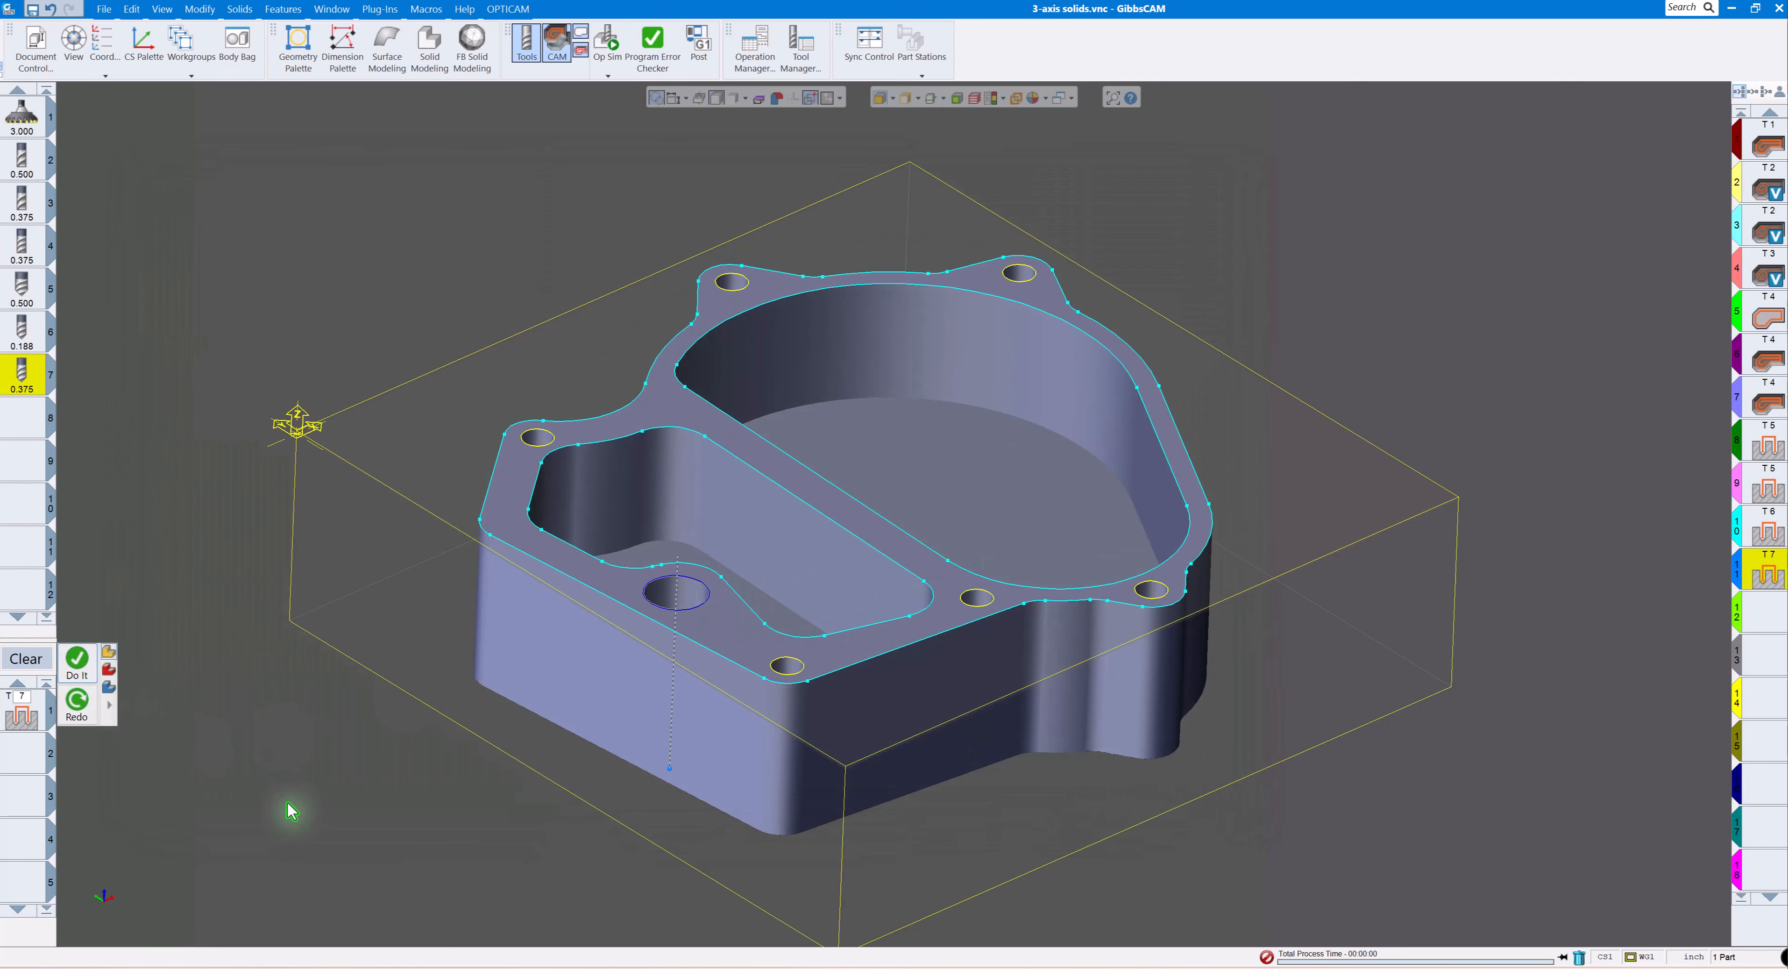
Simulate the operations in Op Sim, adjusting the playback speed to watch the hole drilling, inspect the machined part and close the simulation.
scroll(423, 803, "down", 2)
middle_click_drag(537, 740, 683, 660)
left_click(608, 43)
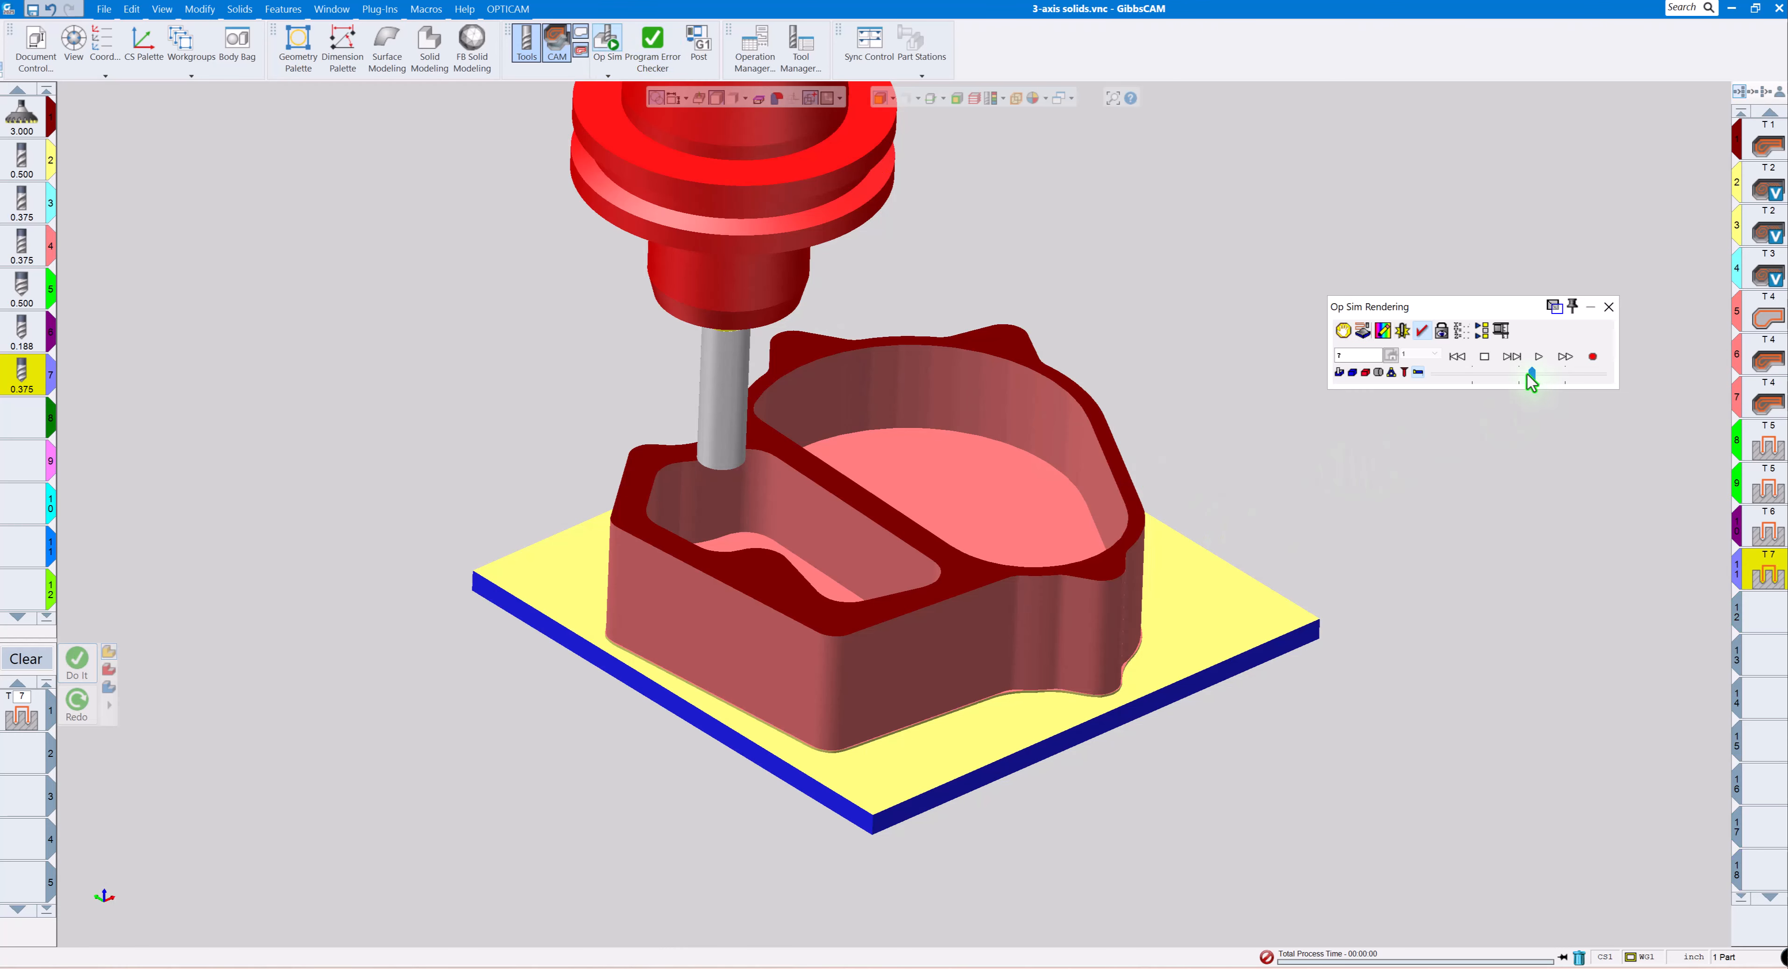
left_click_drag(1527, 373, 1497, 374)
left_click(1529, 359)
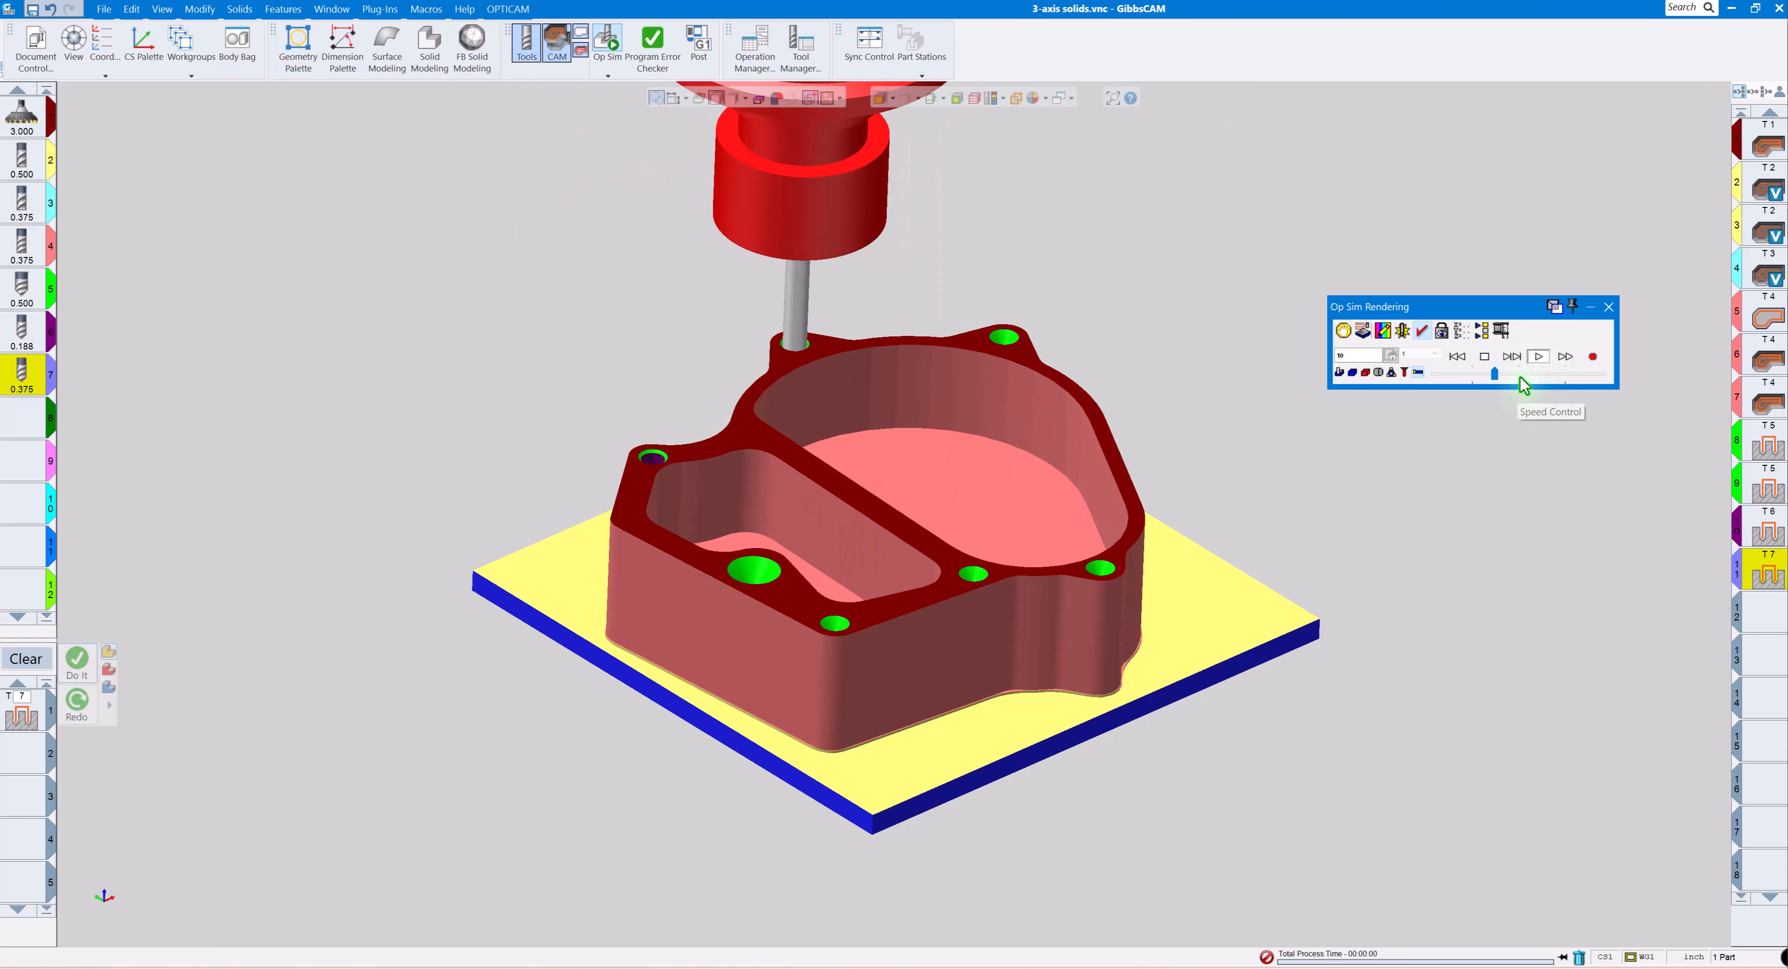
left_click(1521, 375)
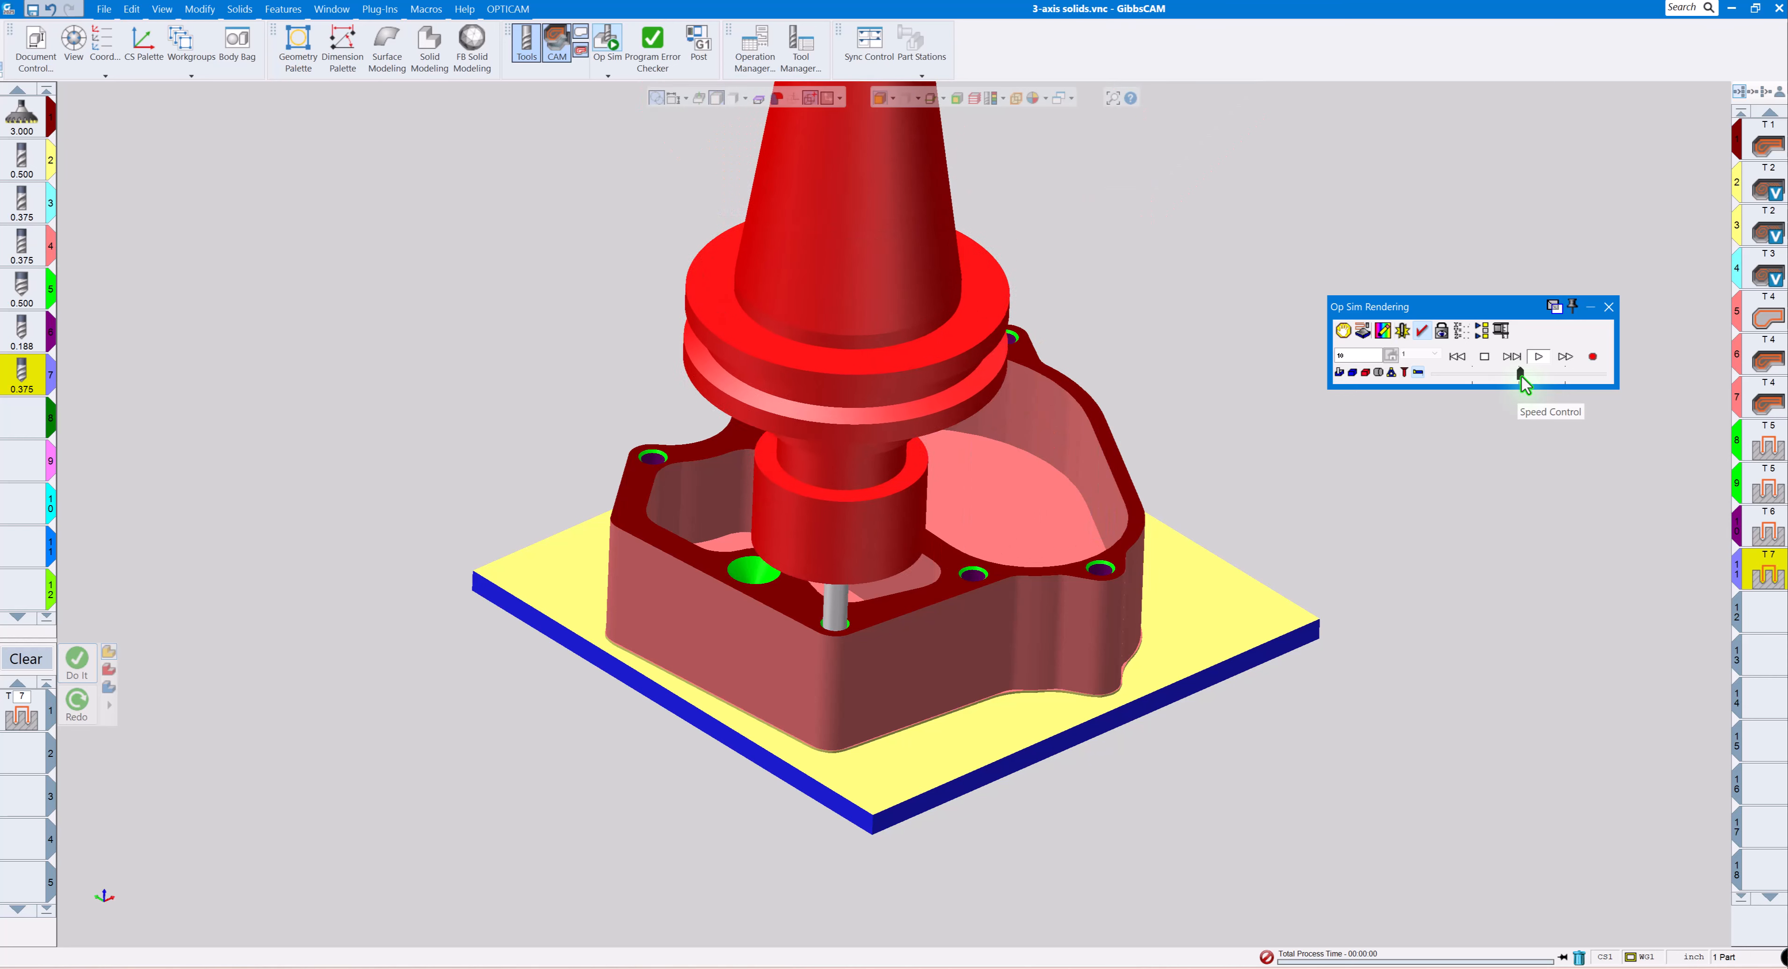
scroll(1298, 575, "up", 3)
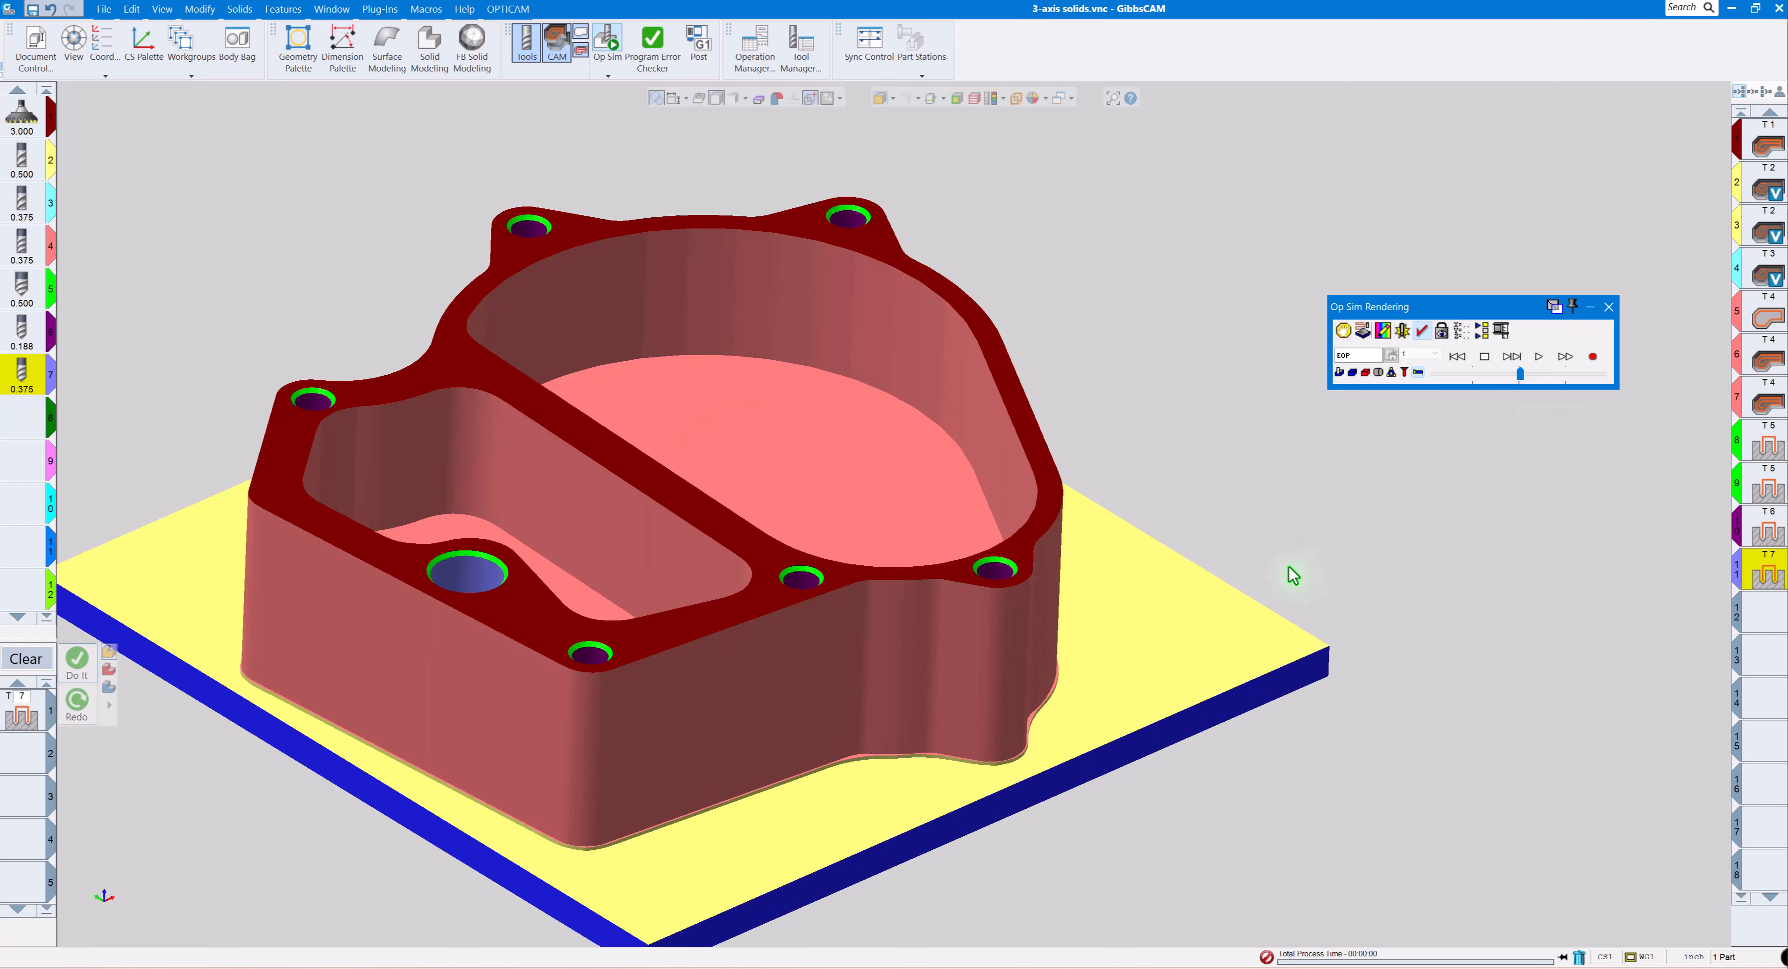
scroll(1268, 560, "down", 2)
middle_click_drag(1268, 560, 833, 499)
scroll(986, 556, "up", 1)
left_click(1606, 309)
Clear the process list and load the process file "Chamfers.prc2", preserving the tool number.
scroll(1237, 451, "down", 3)
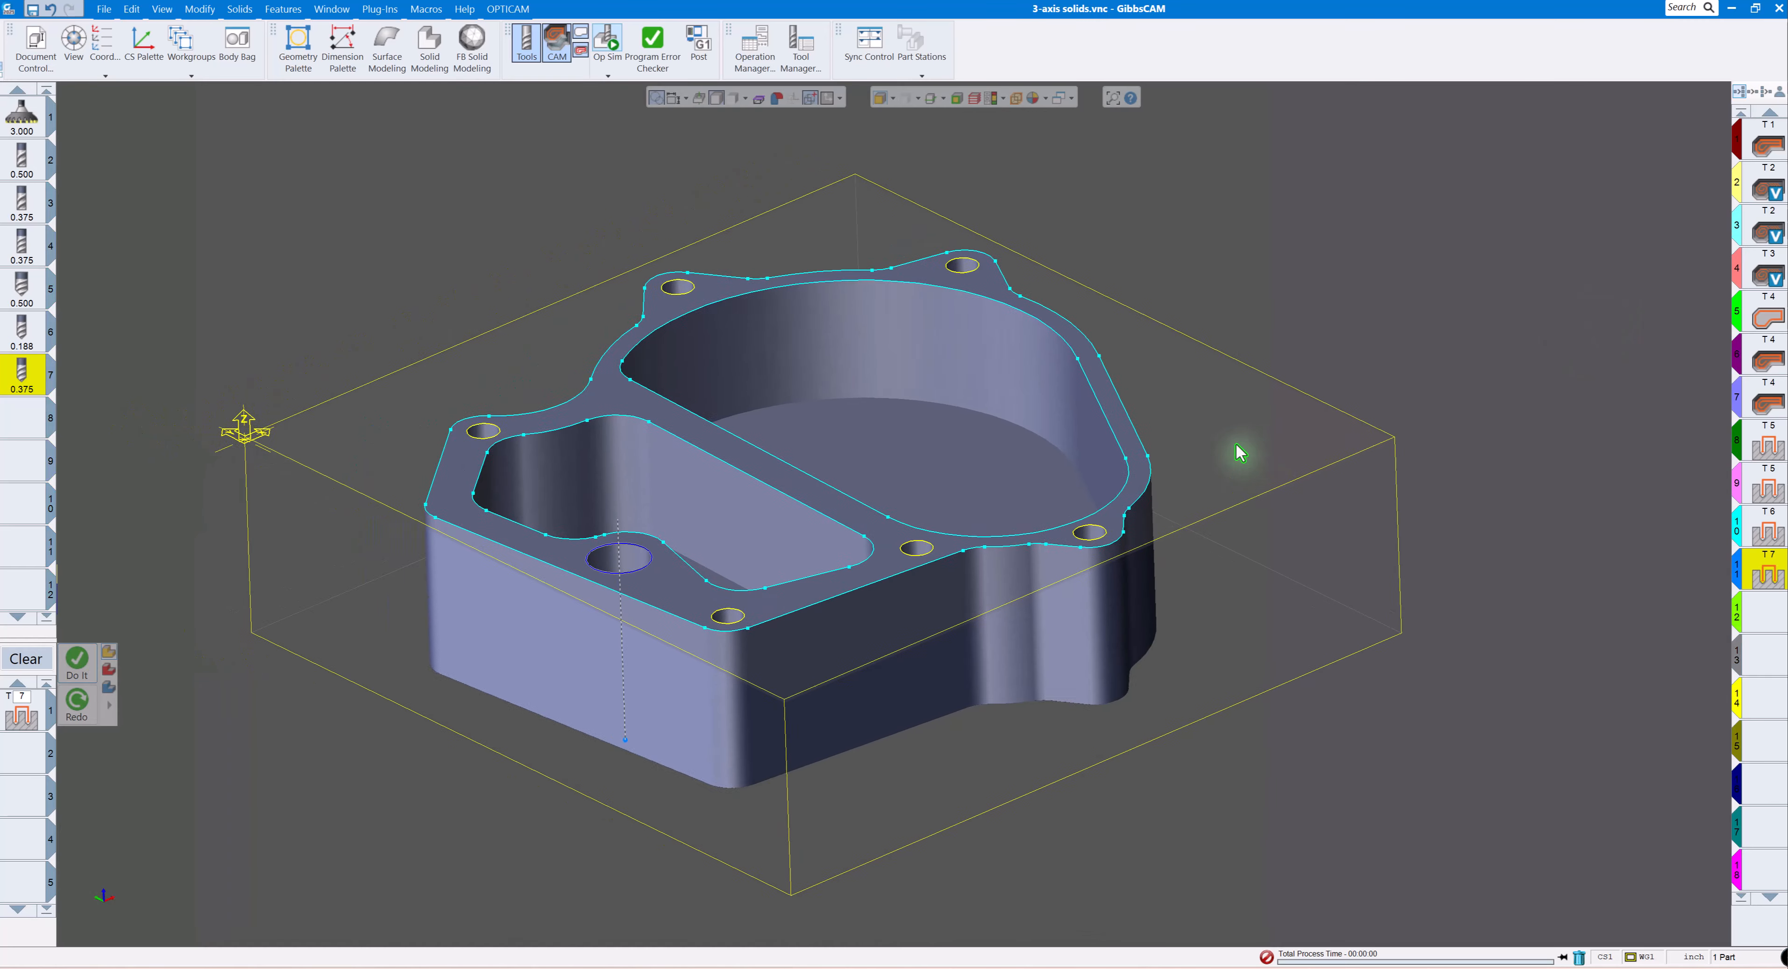
scroll(591, 511, "up", 1)
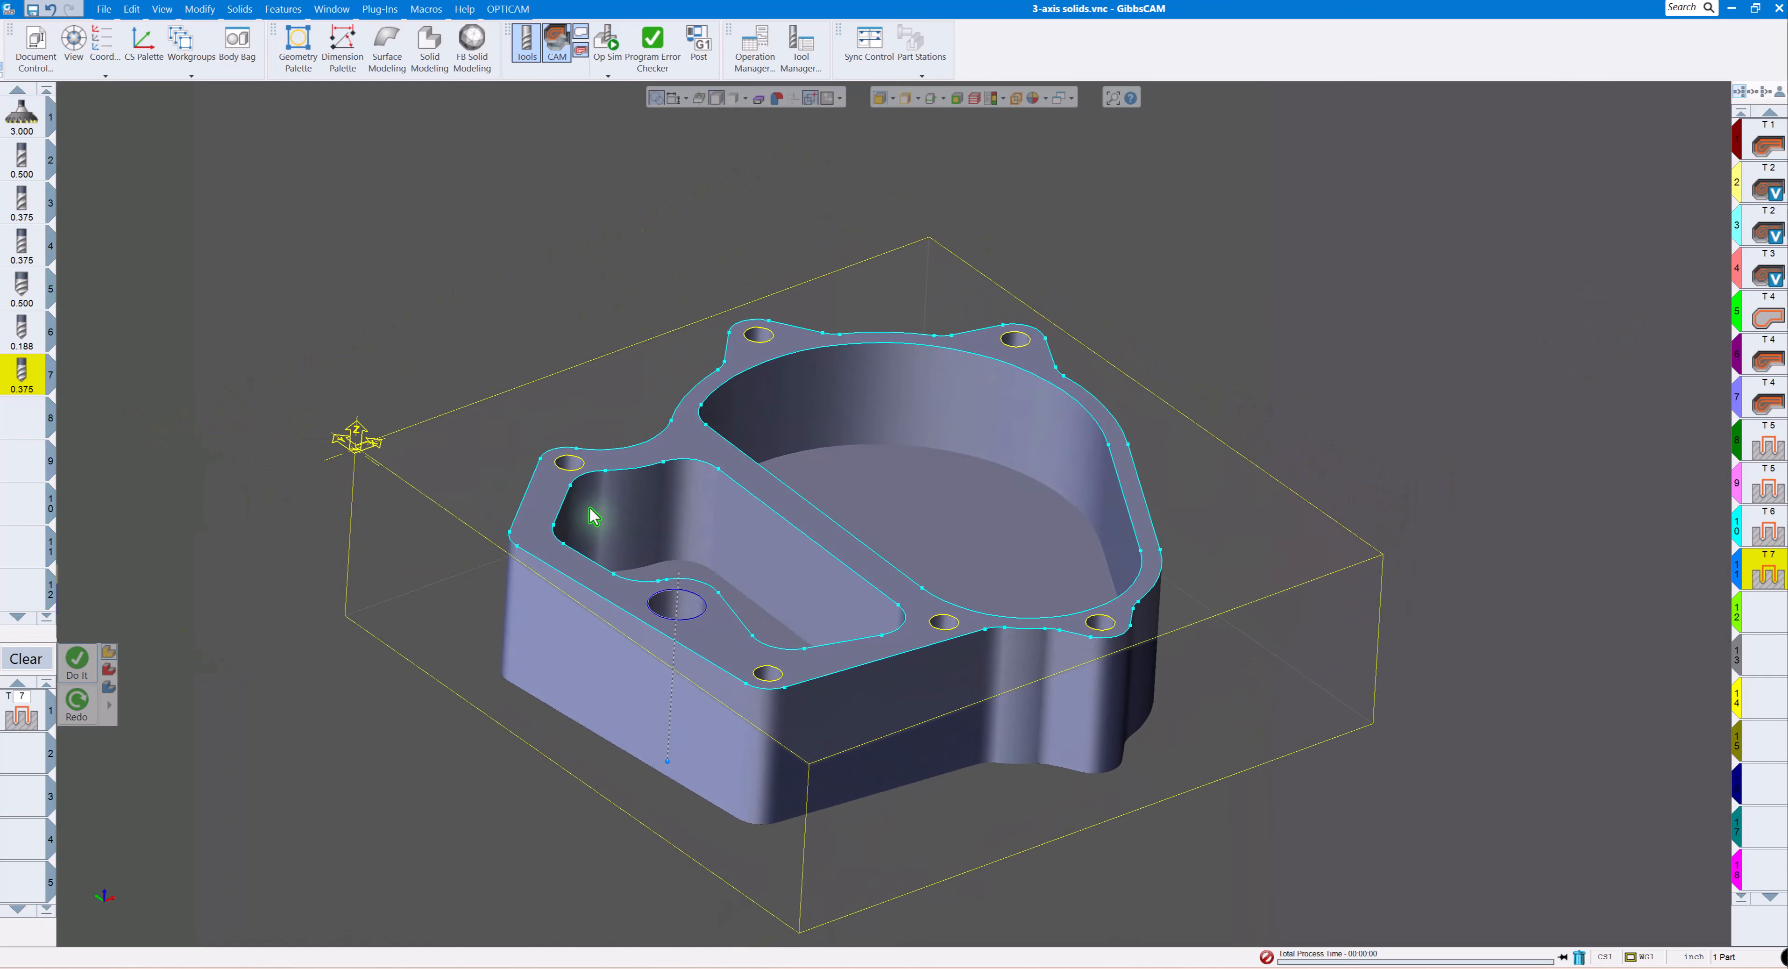
left_click(26, 658)
right_click(15, 711)
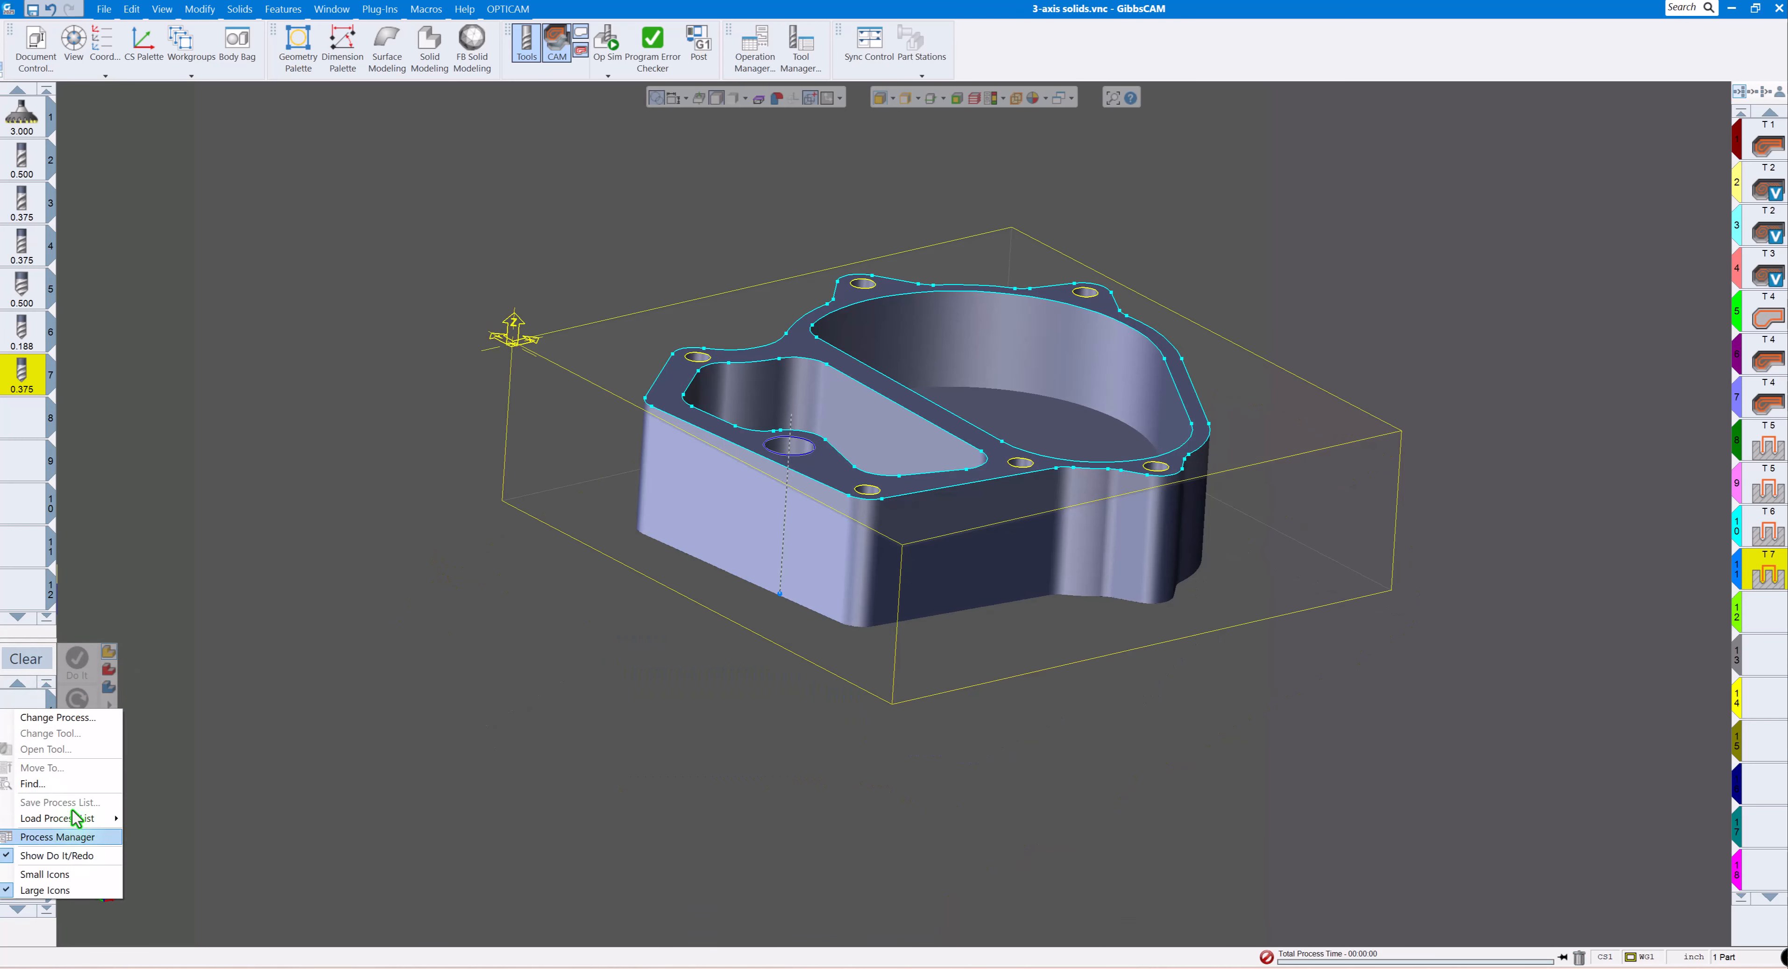
mouse_move(77, 819)
left_click(160, 825)
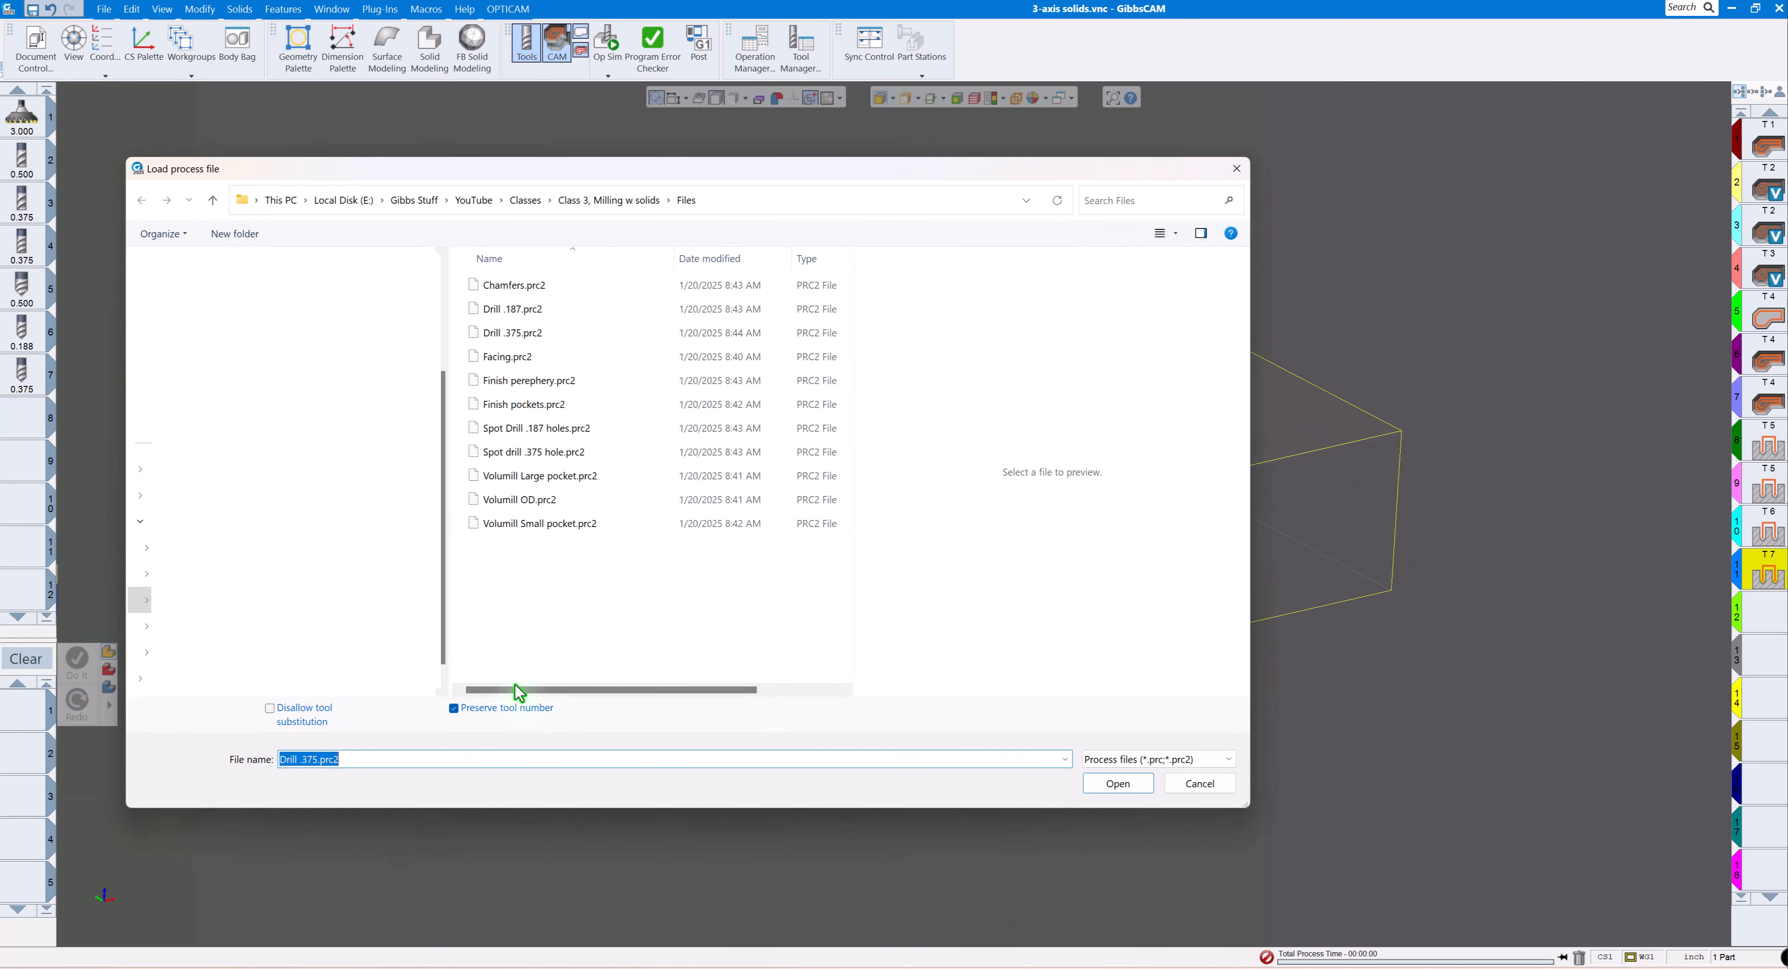
left_click(526, 286)
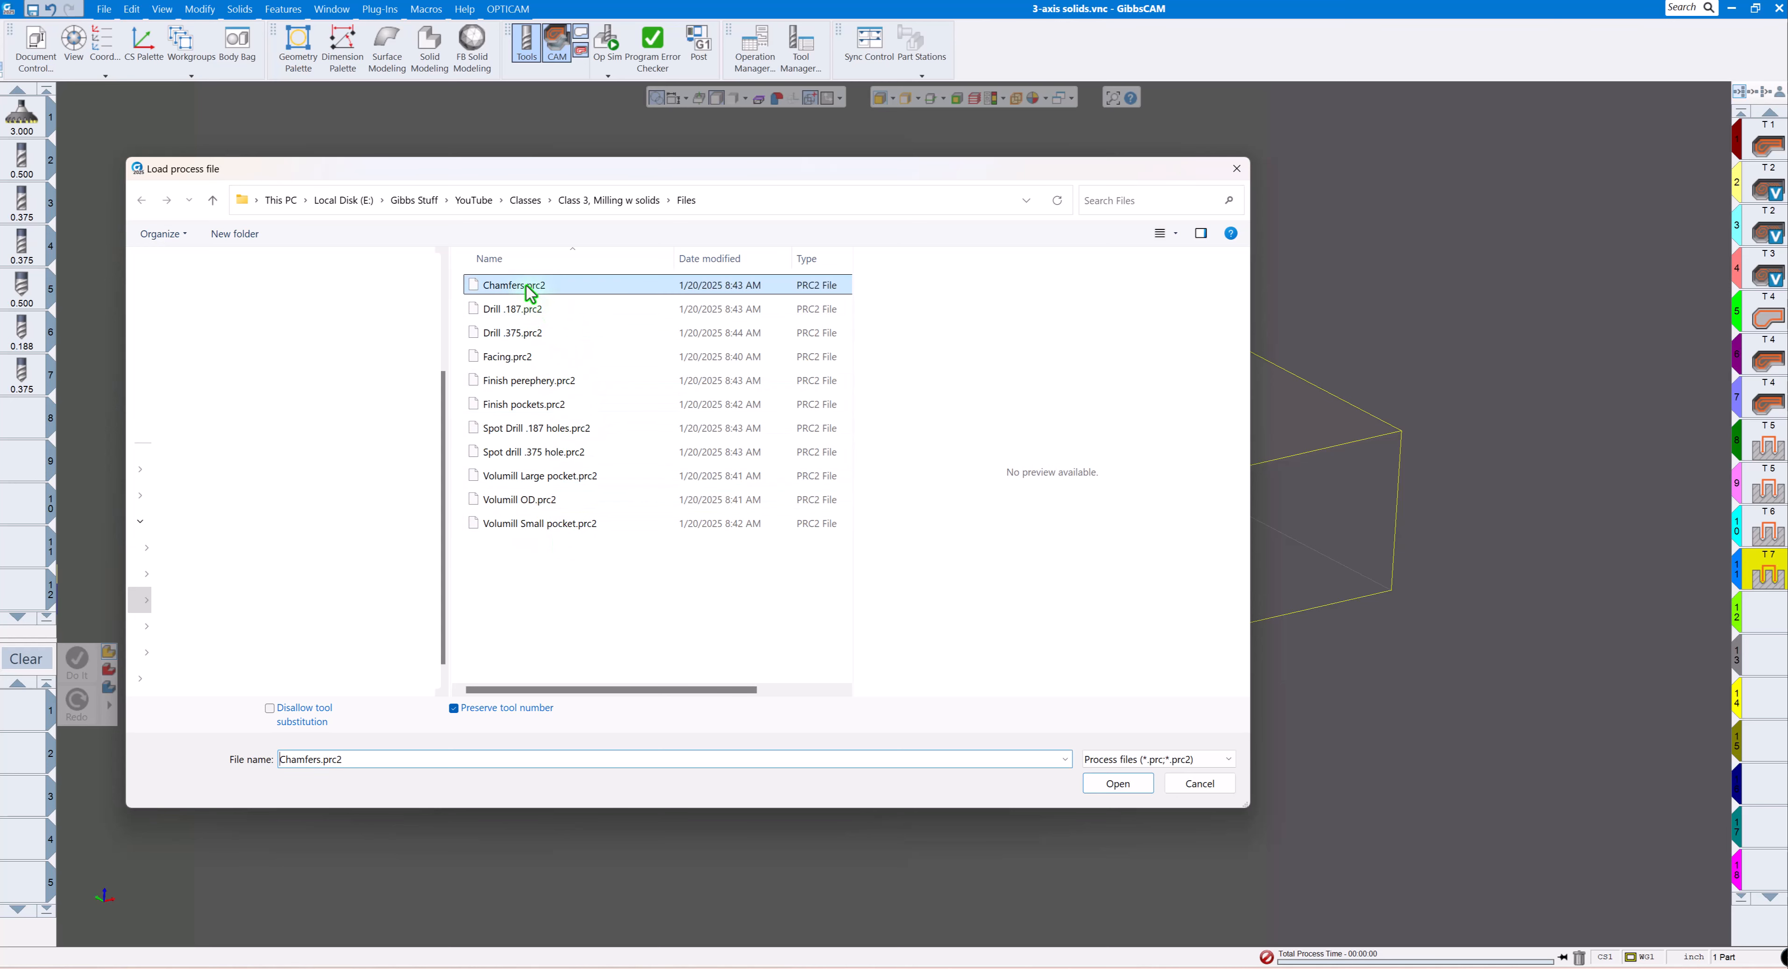
double_click(528, 286)
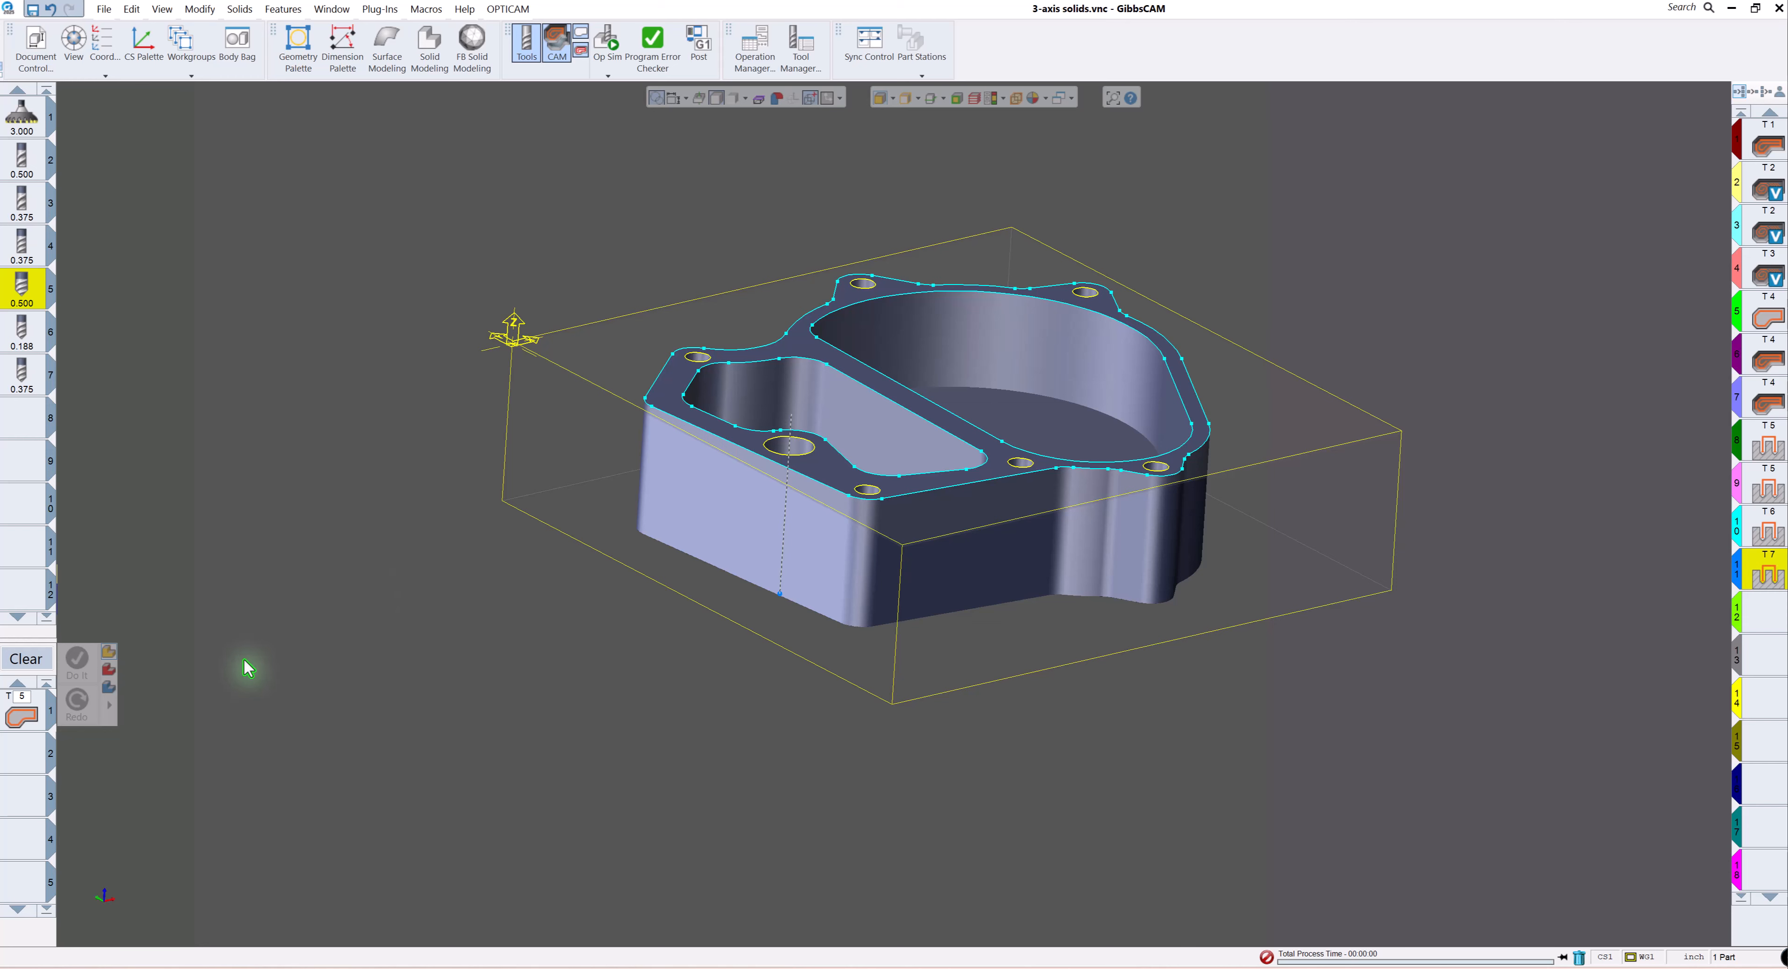
Set the chamfer contour process to Offset with Cut Inside and Climb (Left), and close it after reviewing its stock setting.
double_click(29, 717)
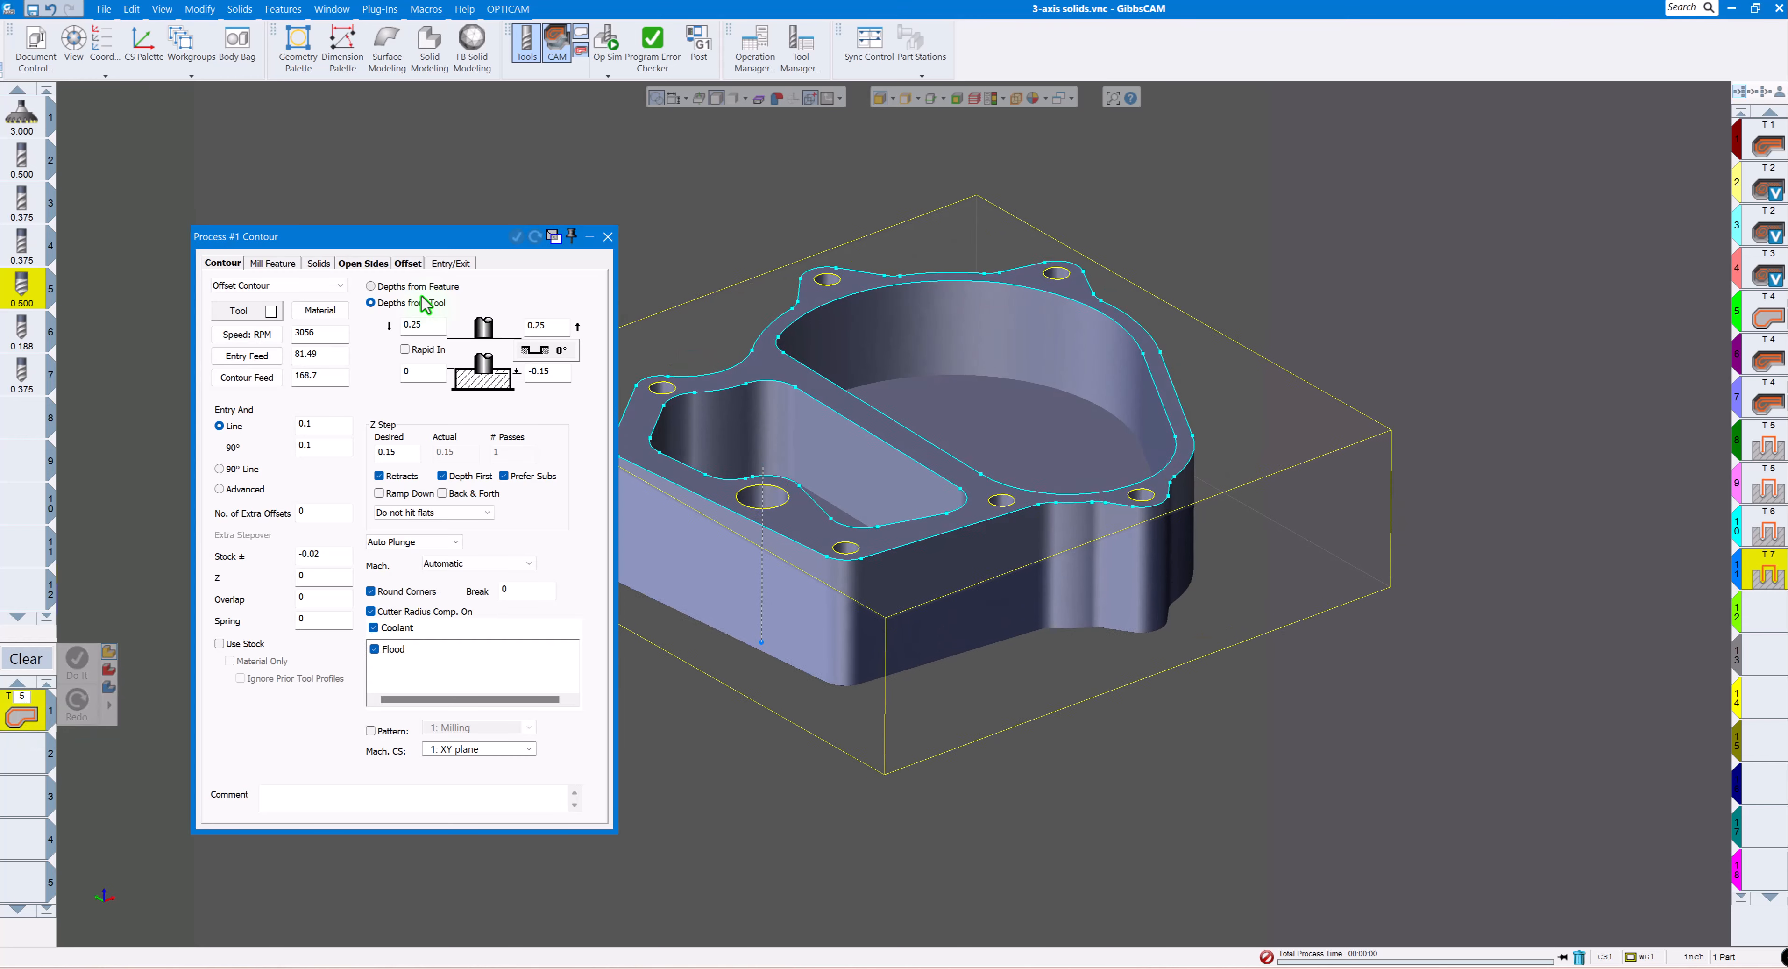
left_click(408, 264)
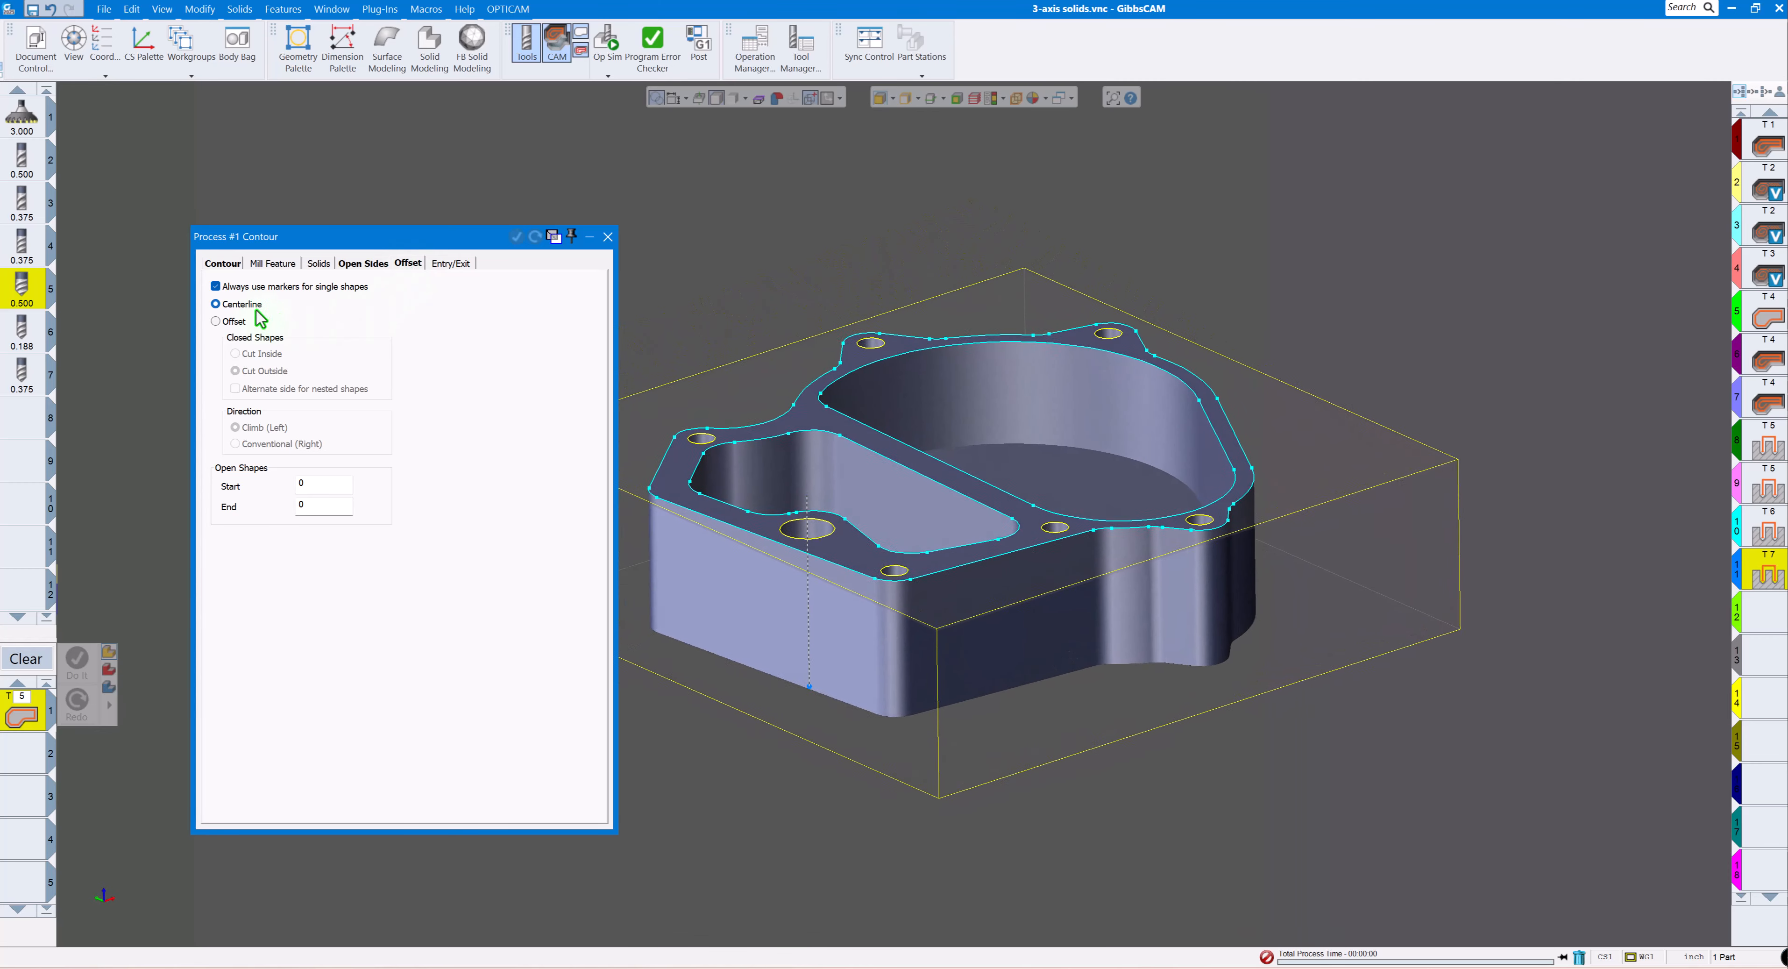
left_click(216, 321)
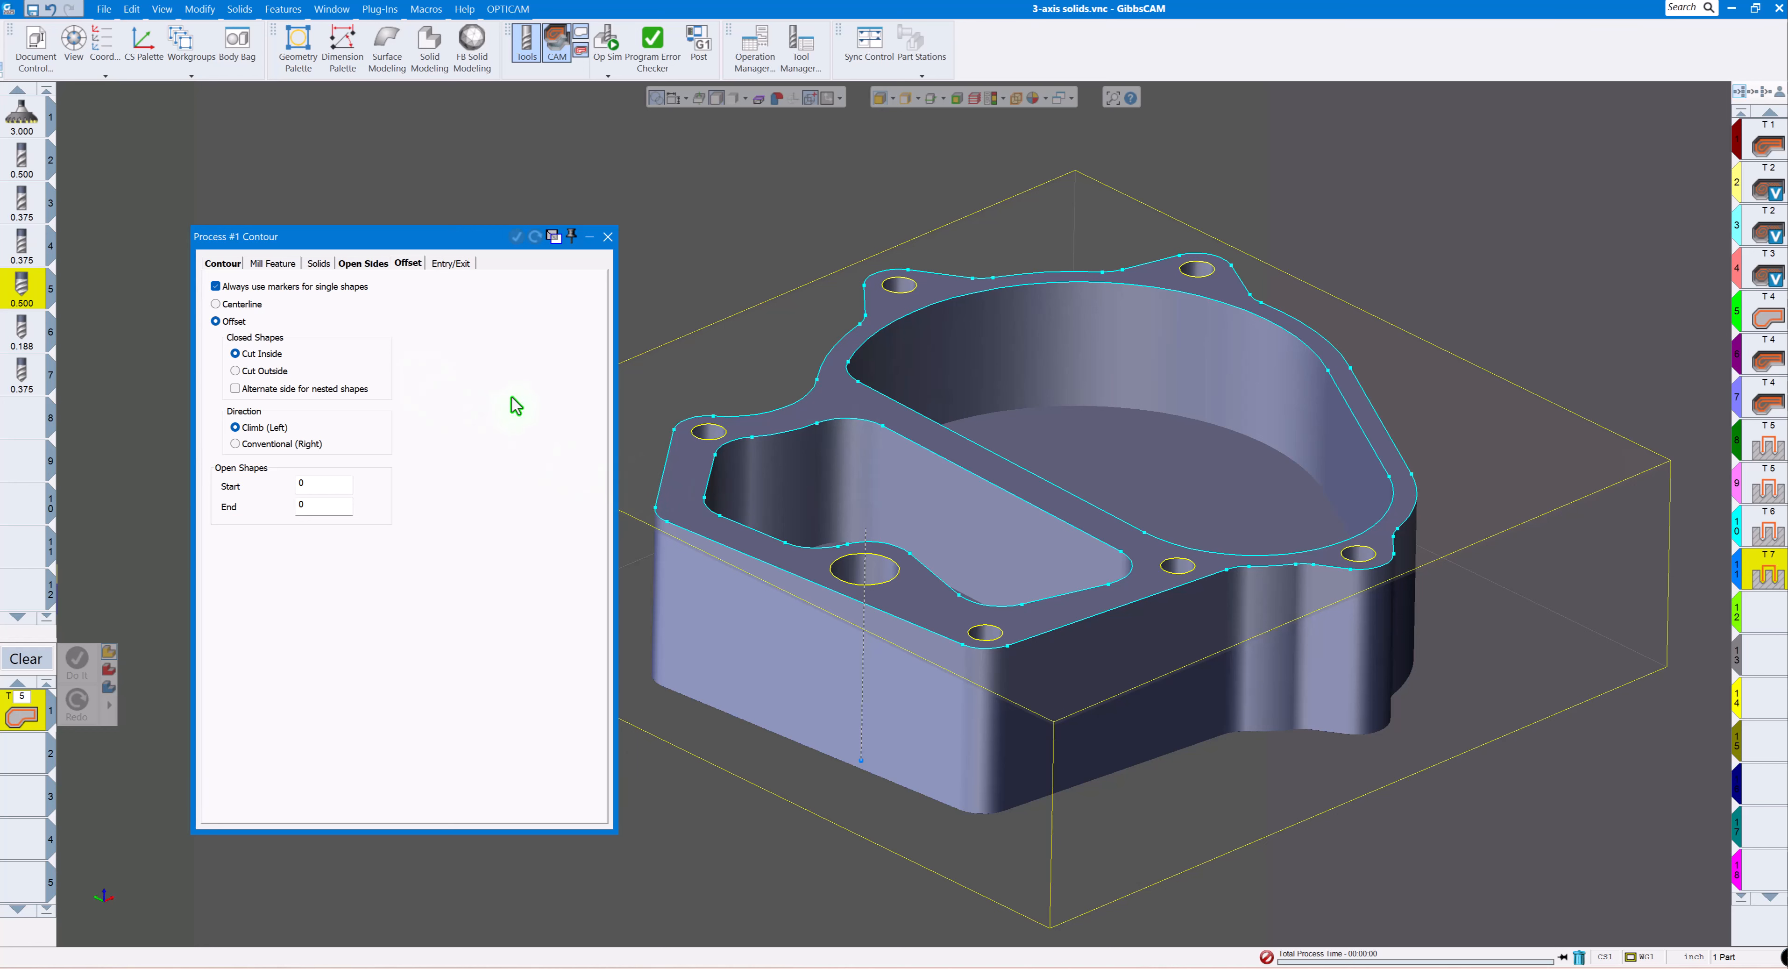
left_click(232, 266)
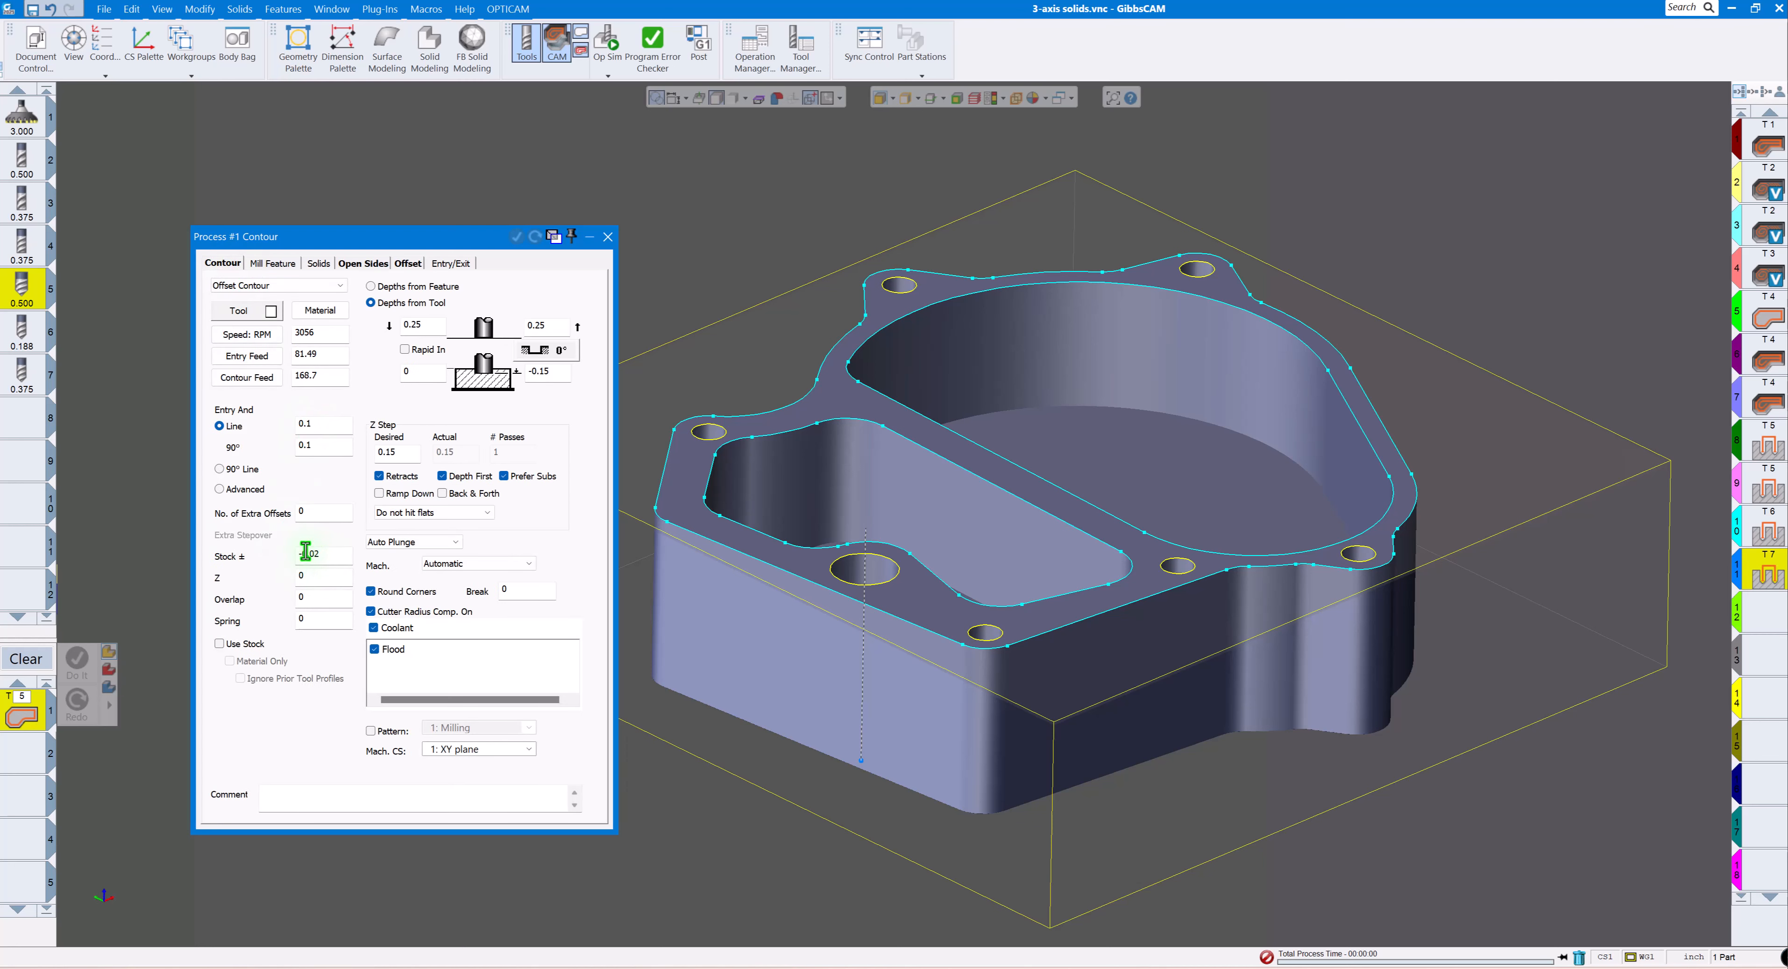
left_click(607, 237)
Select the top edge contours of both pockets and generate their chamfer operations with tool 5.
left_click(932, 314)
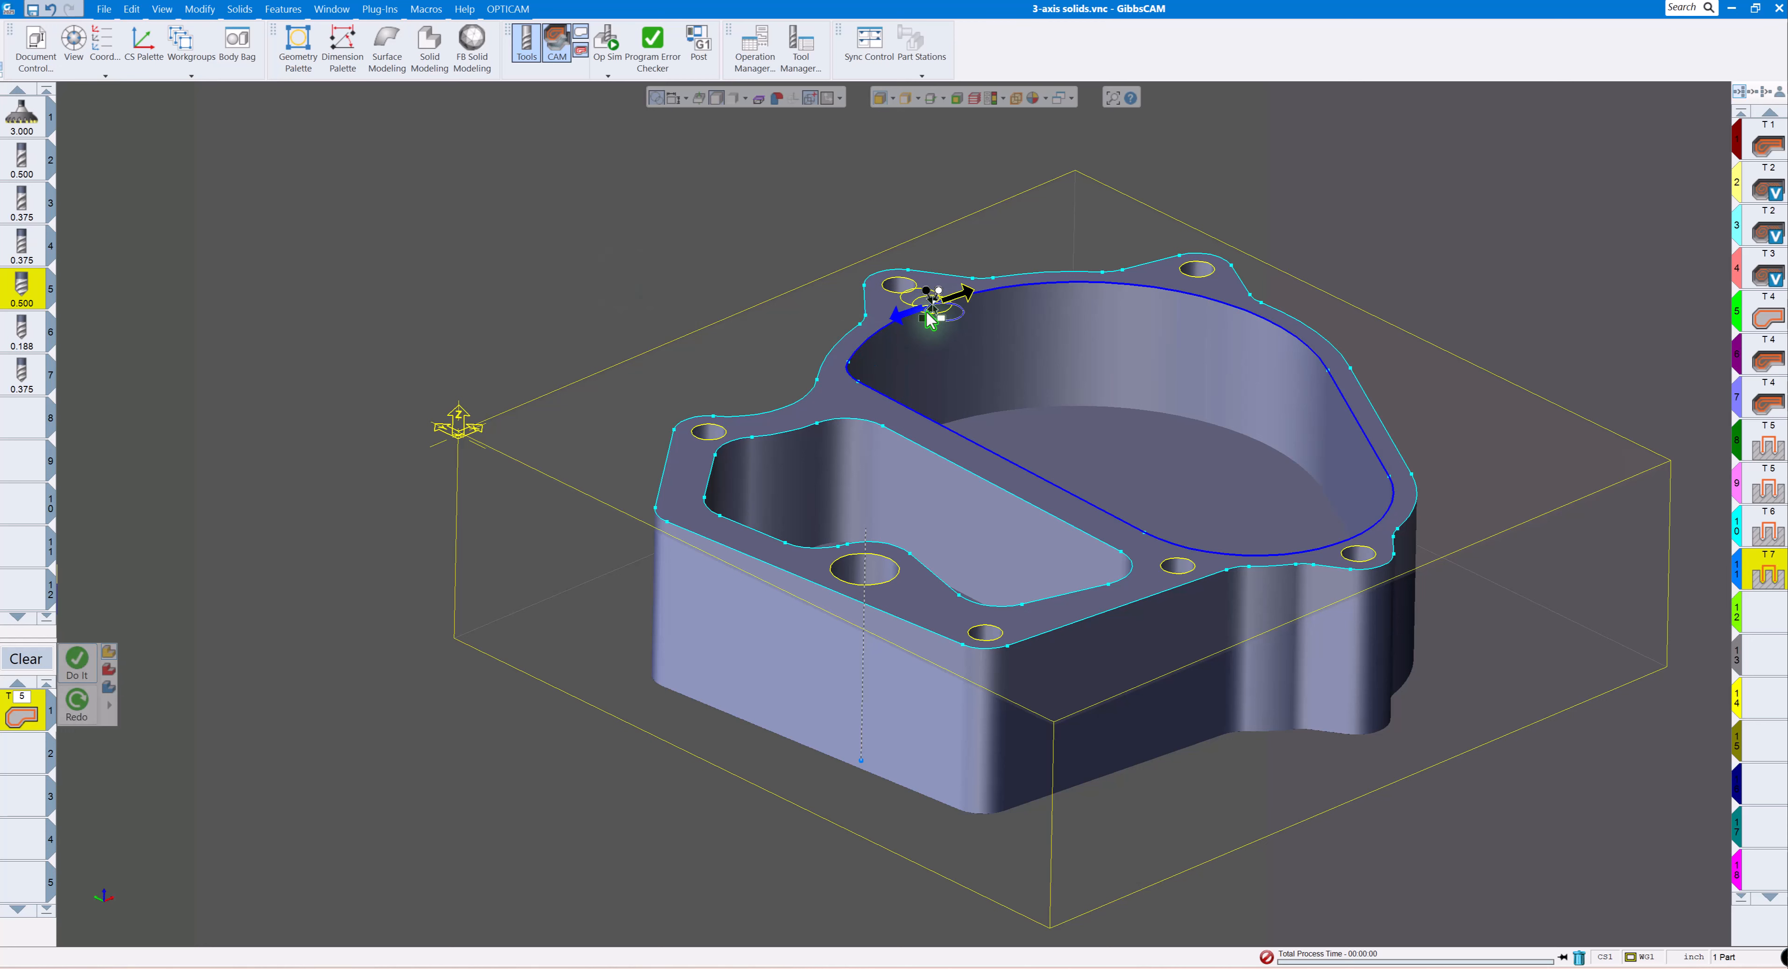
left_click(799, 439)
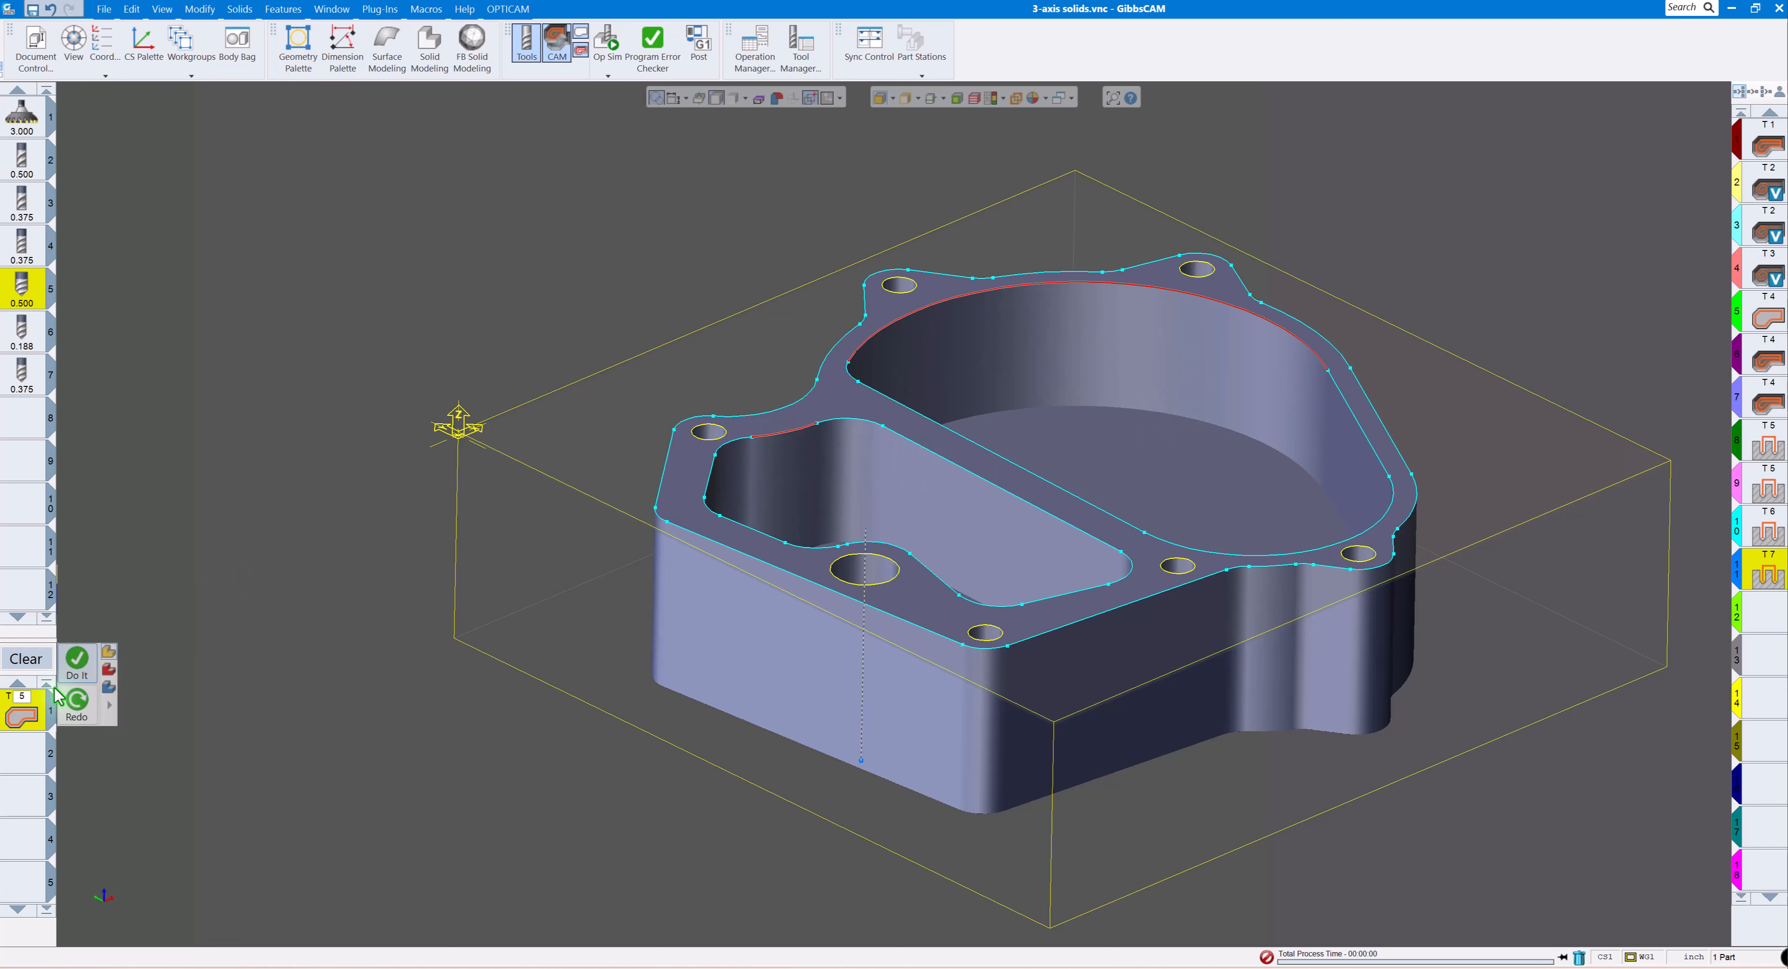
left_click(76, 663)
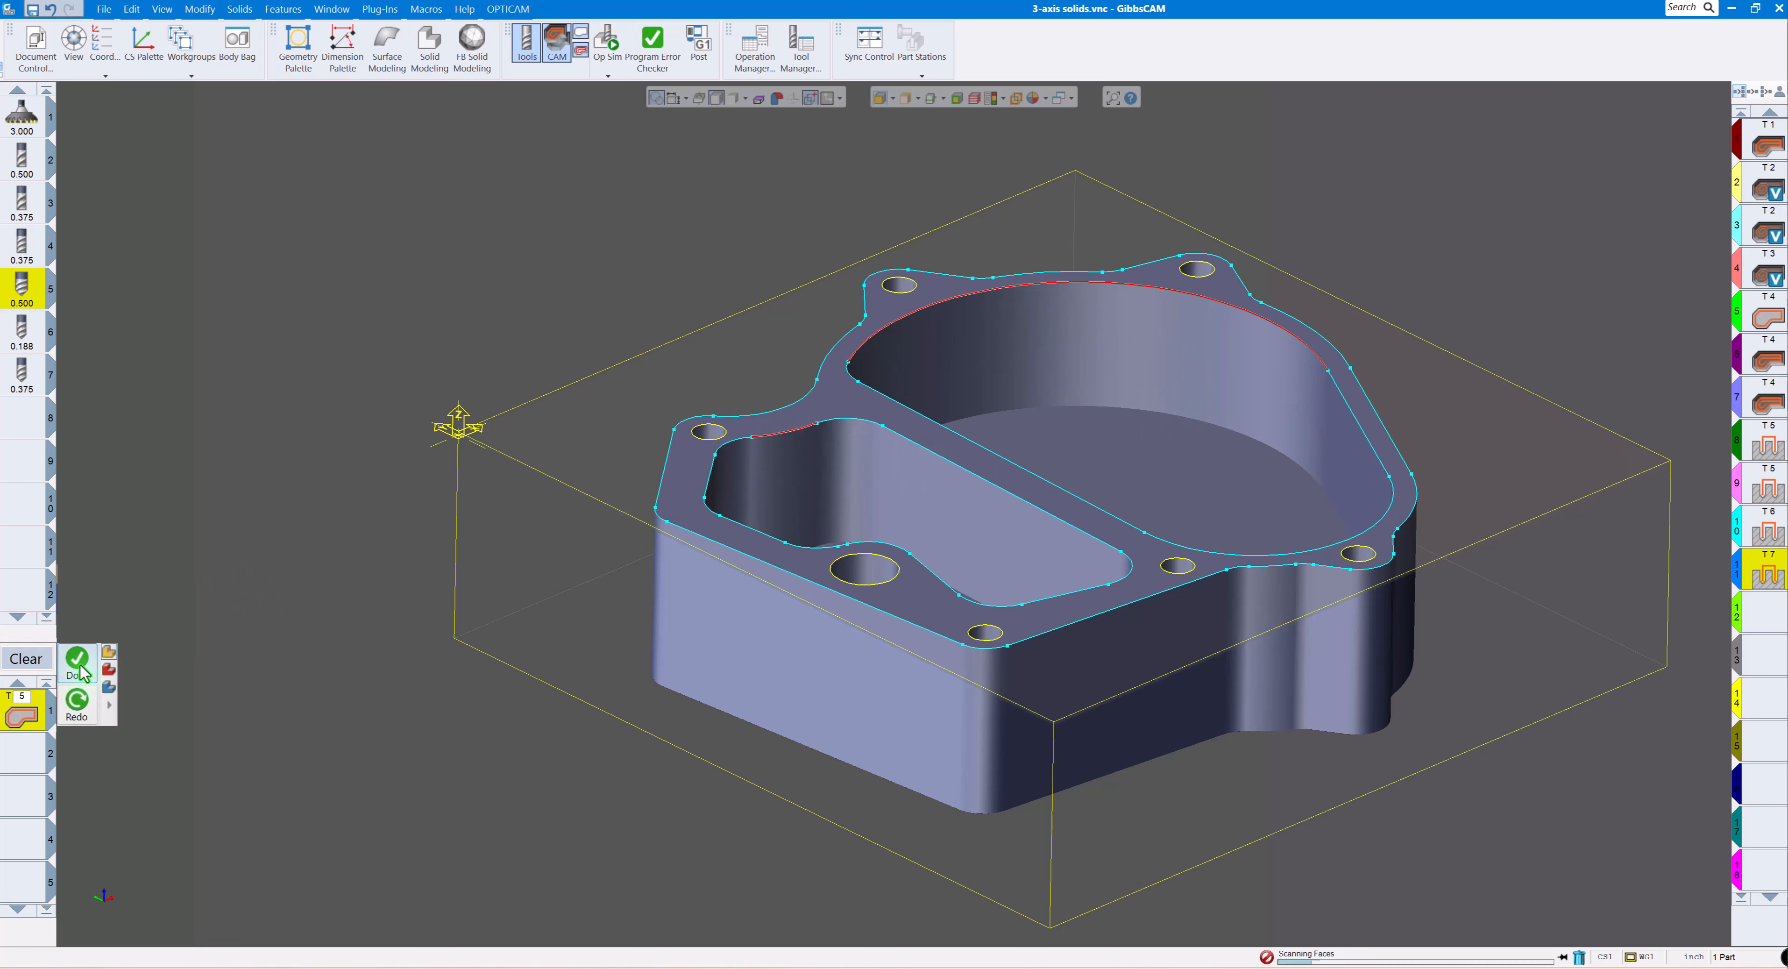
left_click(281, 347)
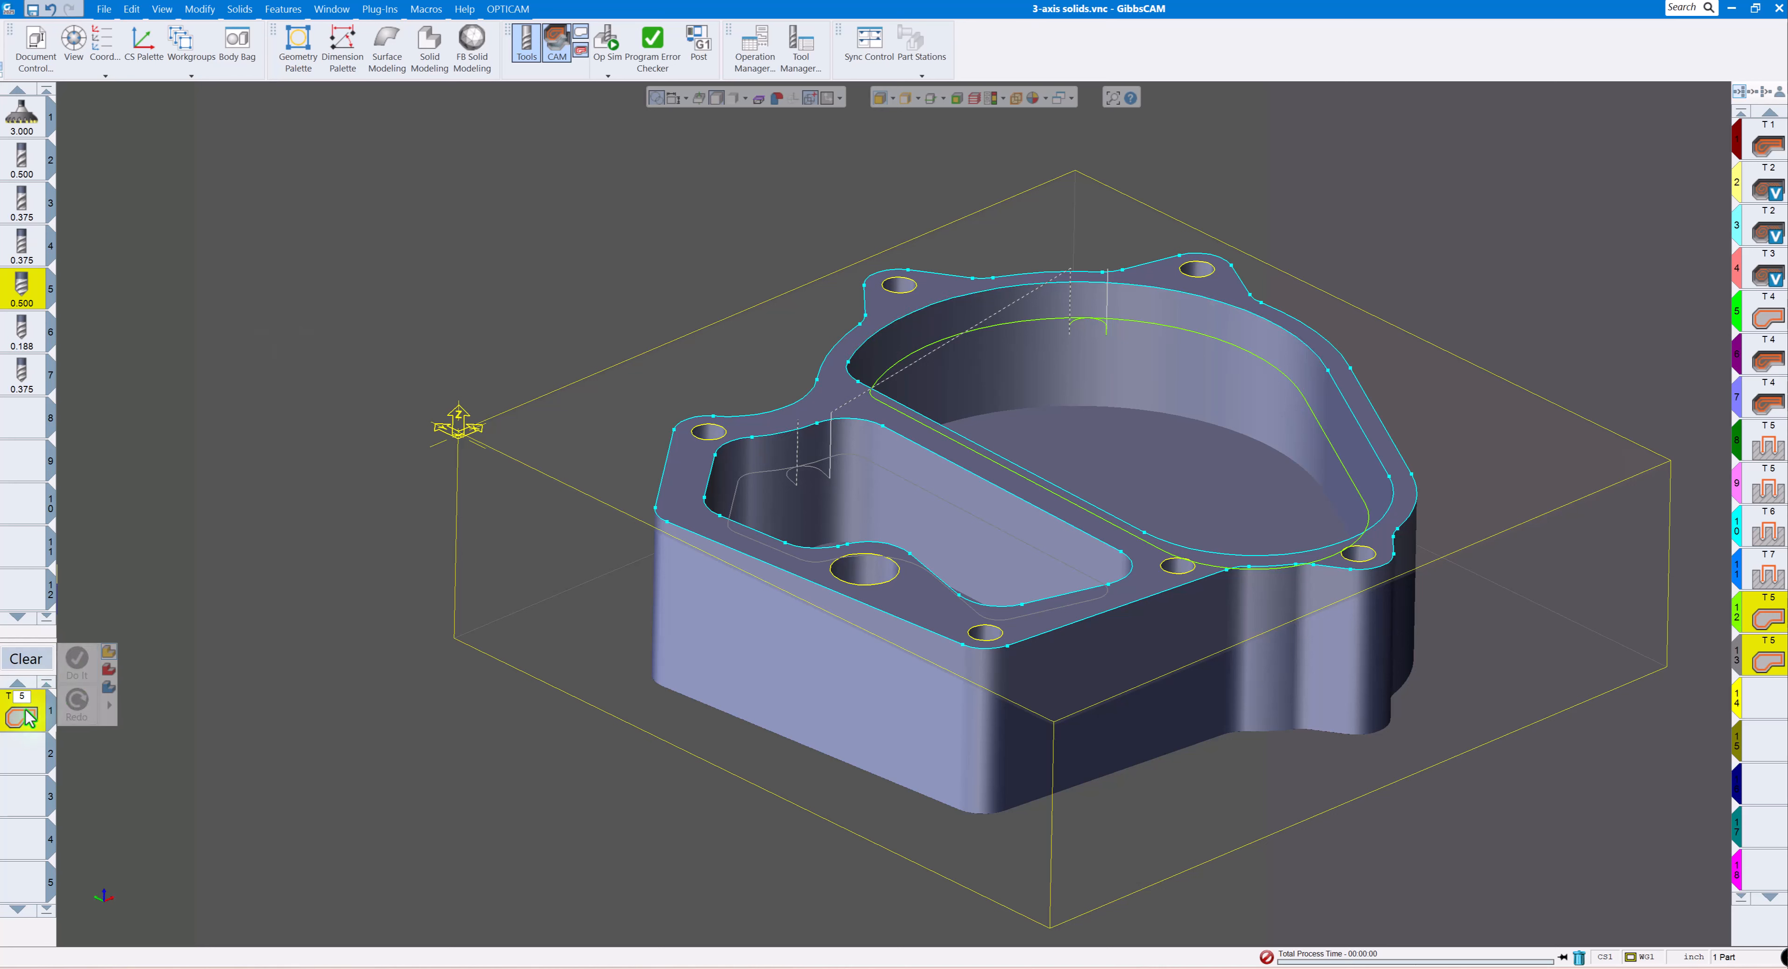
Switch the chamfer contour process's offset setting to Centerline and close the process.
double_click(25, 716)
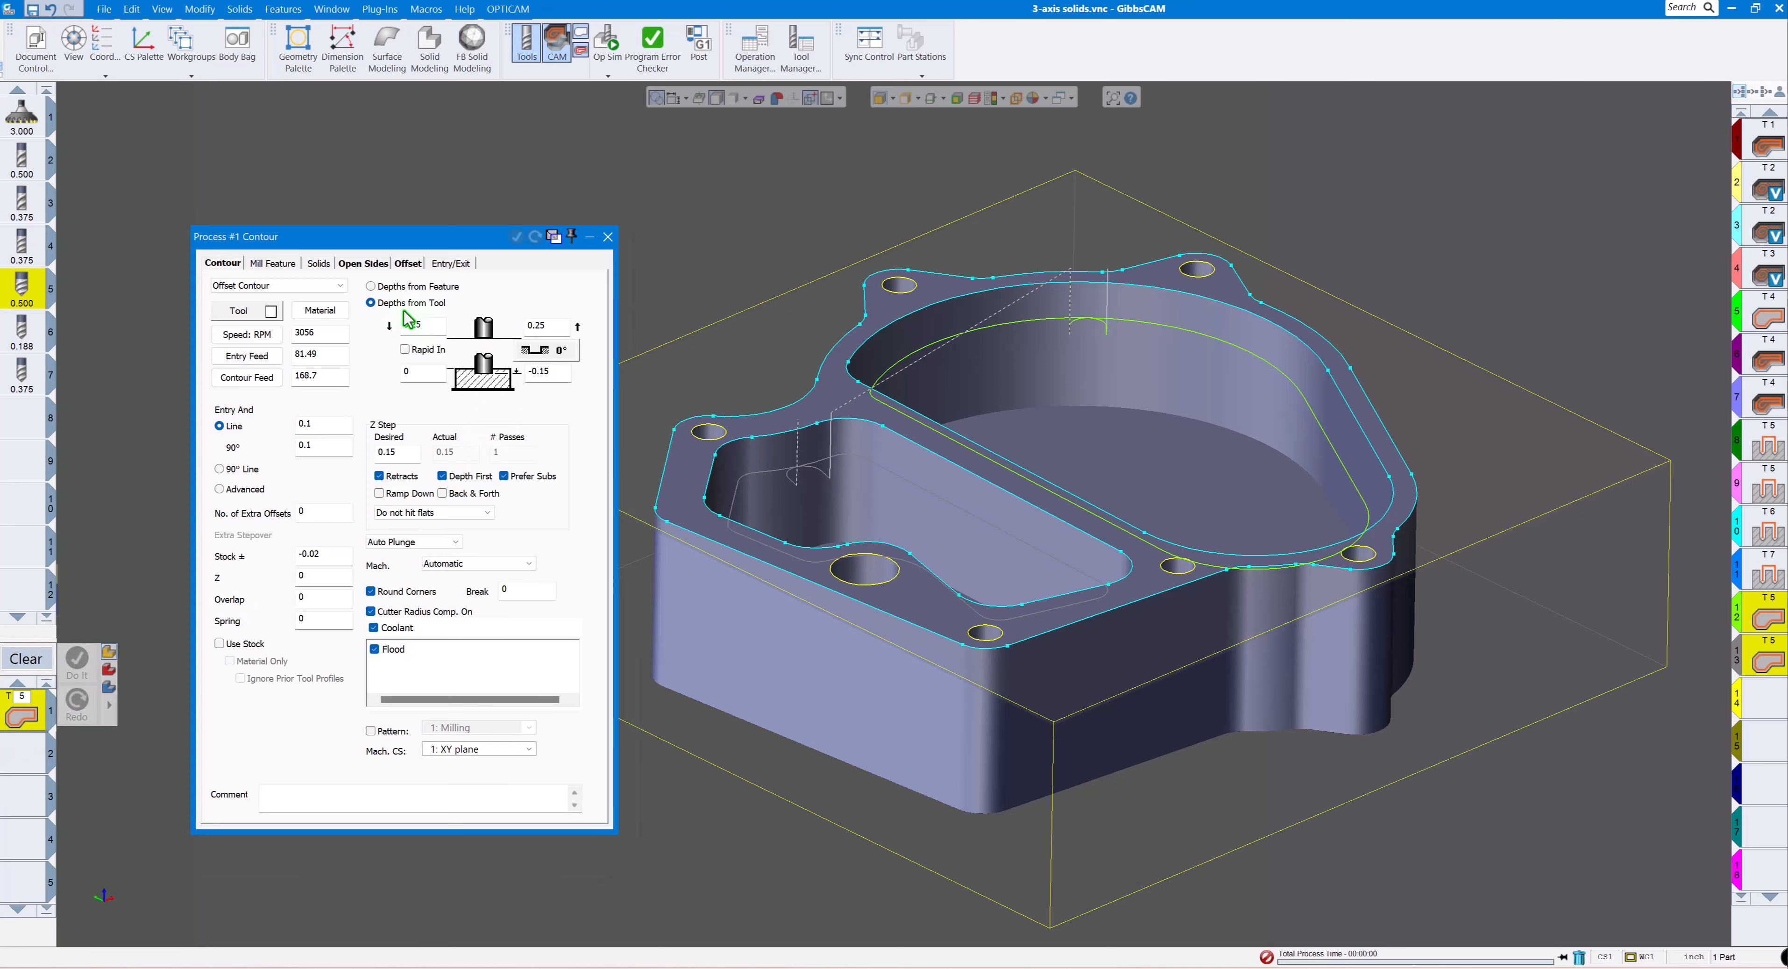
left_click_drag(459, 235, 432, 180)
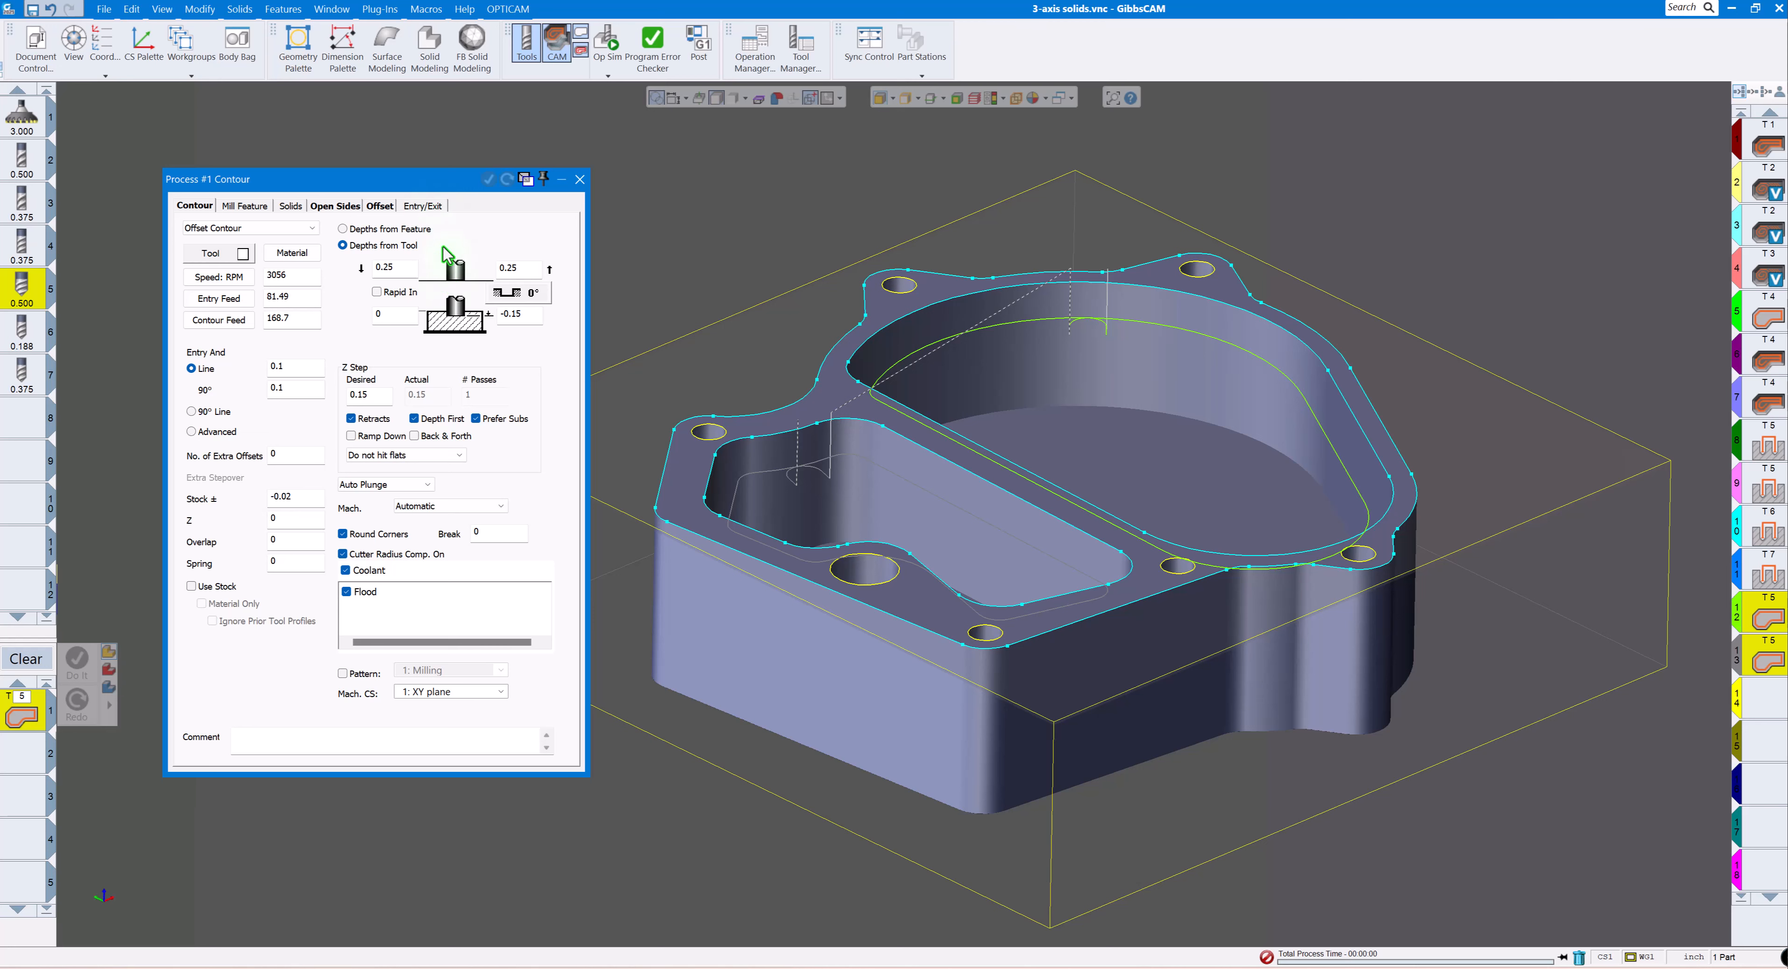
left_click(381, 207)
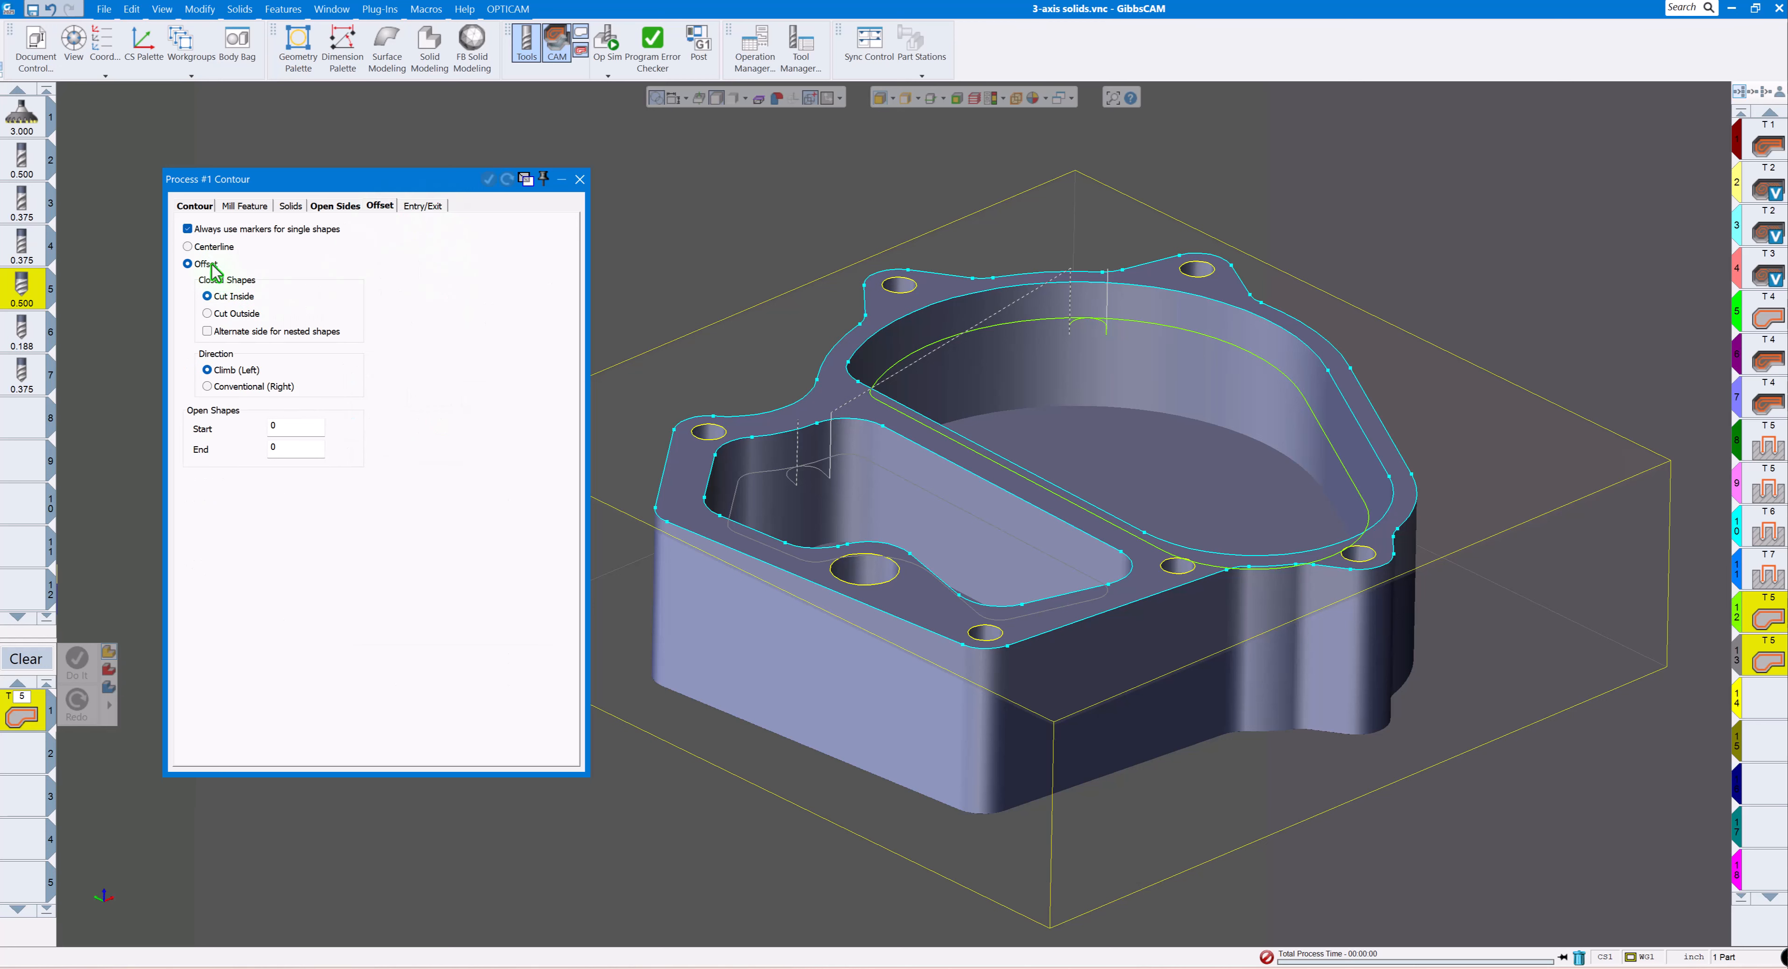
left_click(189, 247)
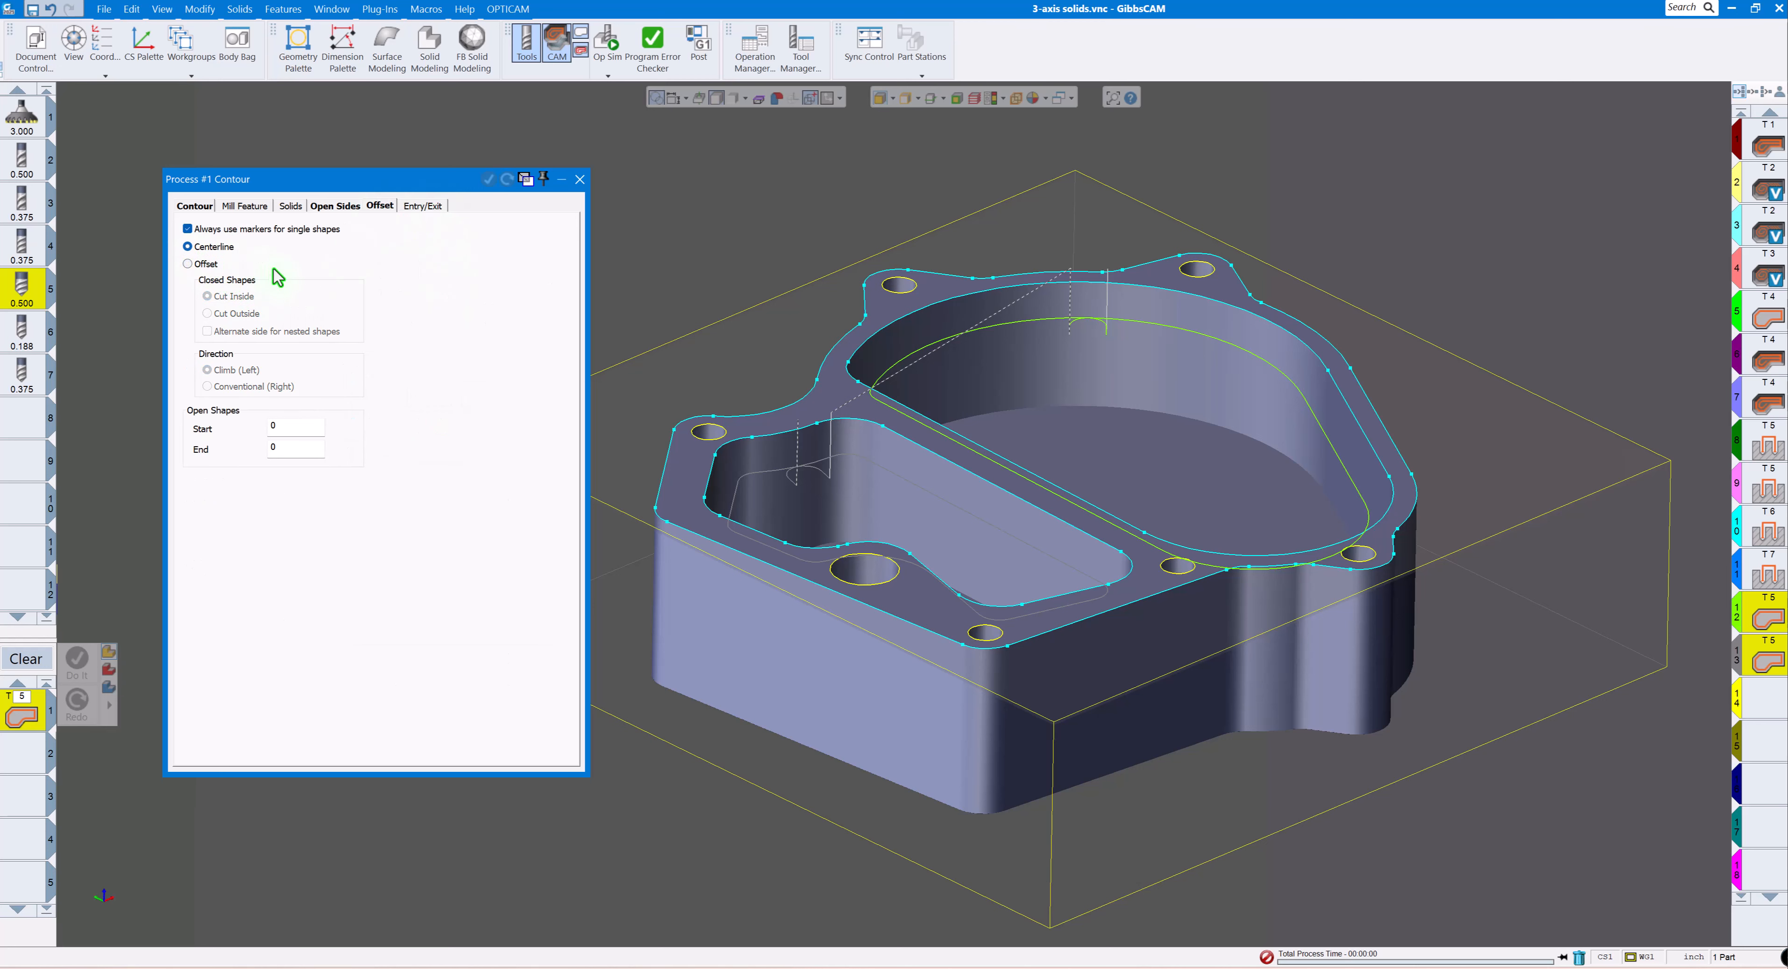
left_click(580, 180)
Generate a chamfer operation with tool 5 along the outer top edge contour of the part.
left_click(753, 561)
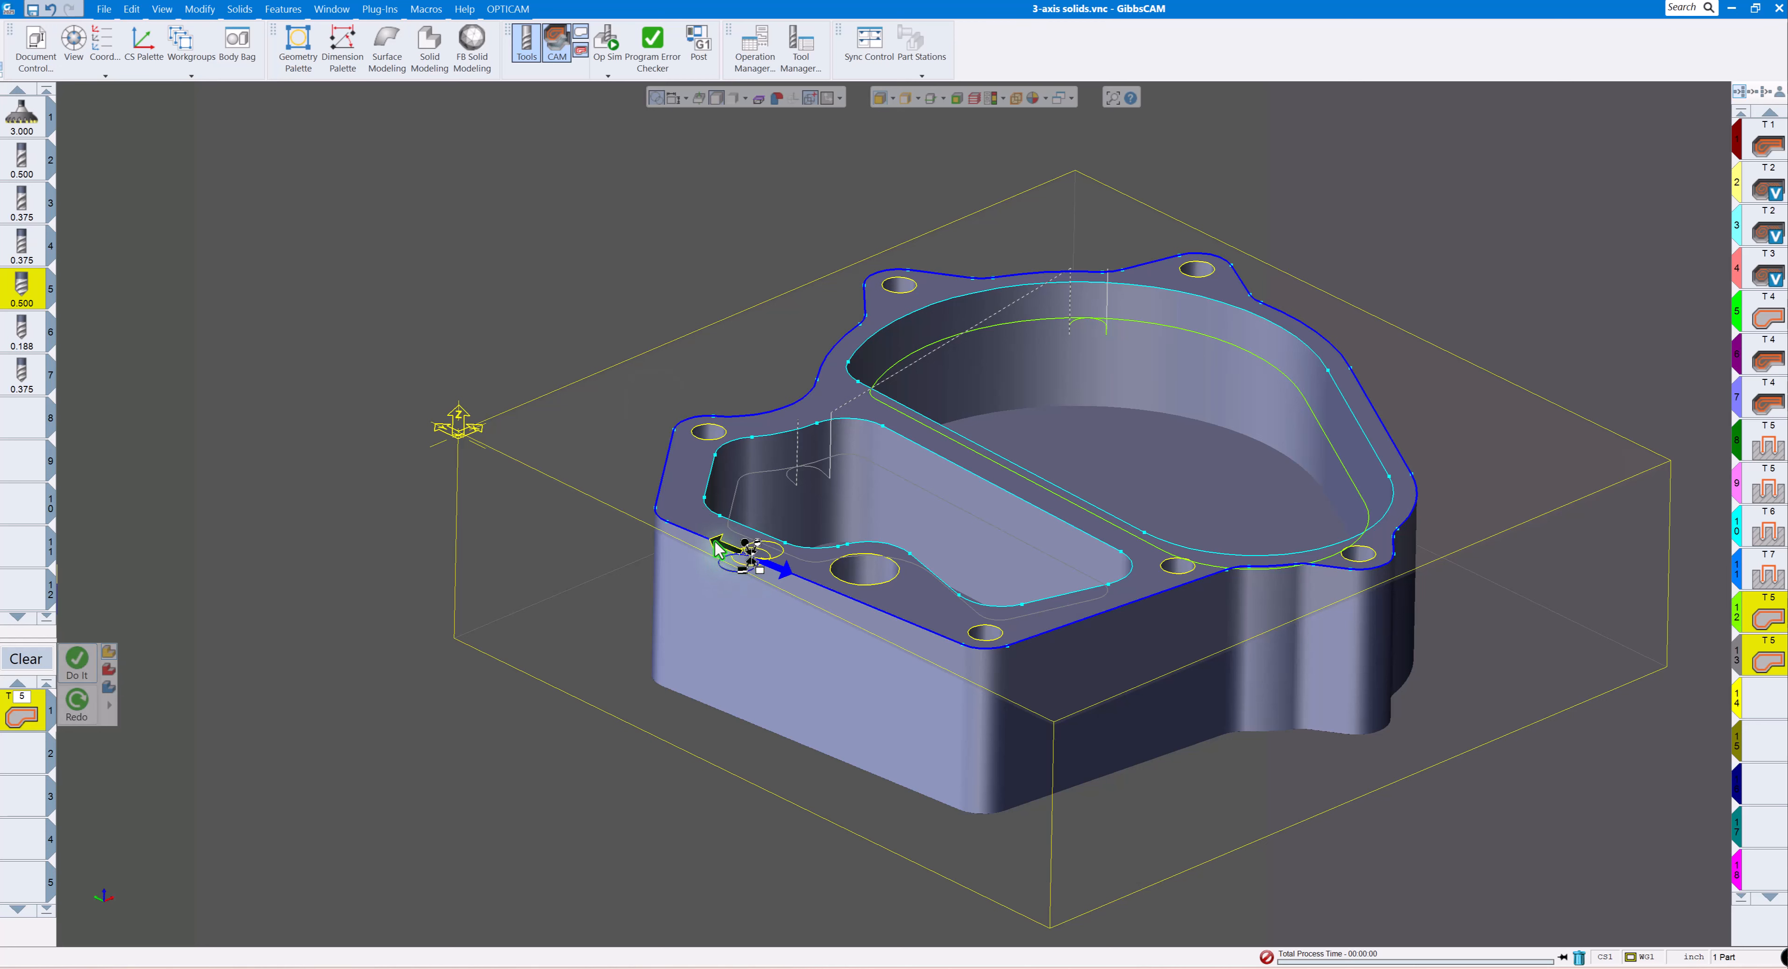
left_click(76, 663)
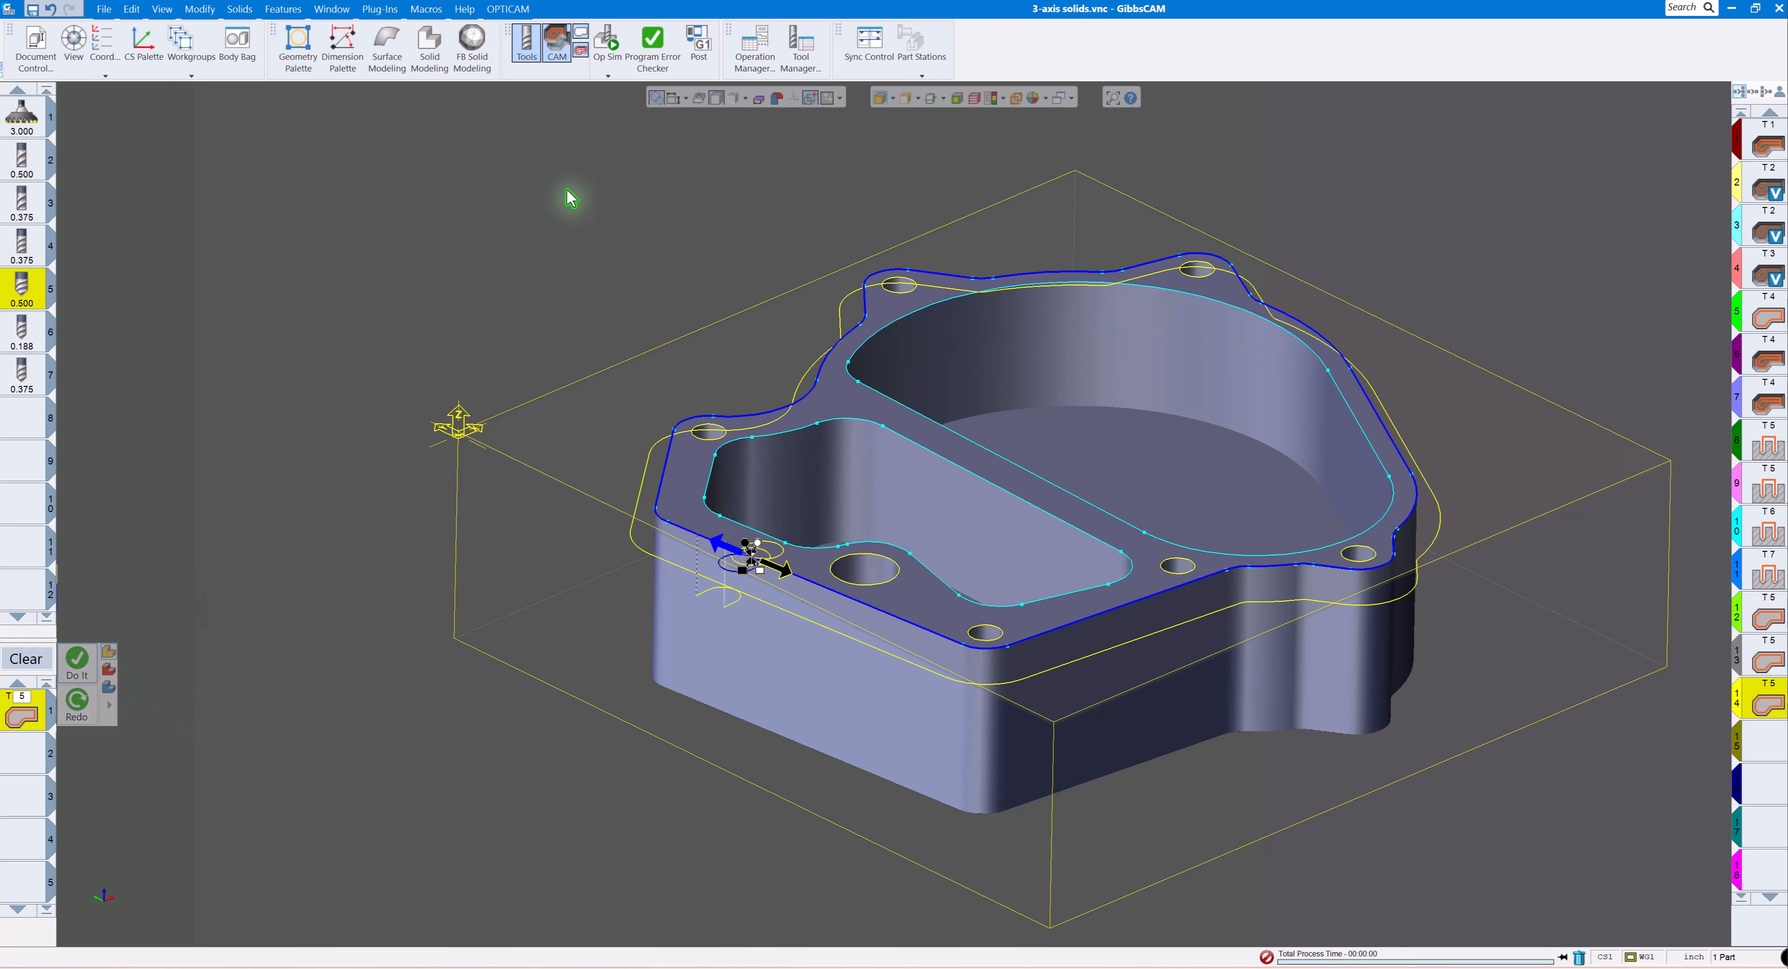
Simulate the operations through the chamfering with Op Sim, and close the simulation, CAM and tool displays.
left_click(606, 41)
scroll(930, 508, "down", 5)
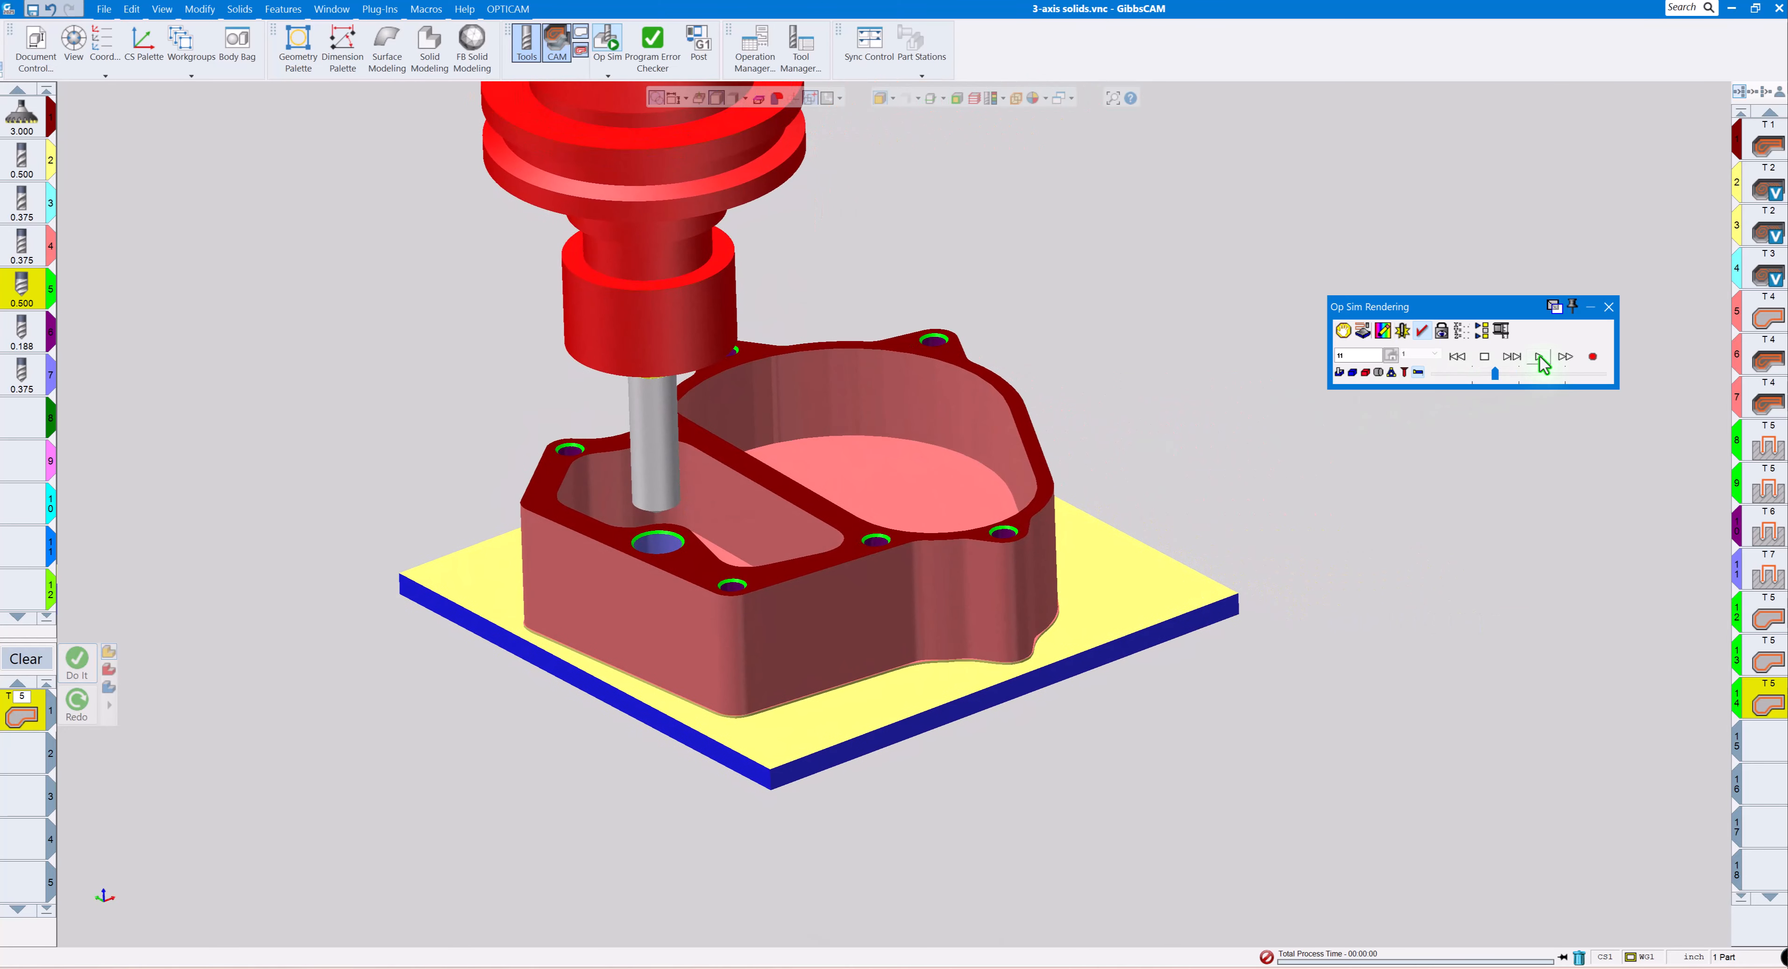
left_click(1538, 358)
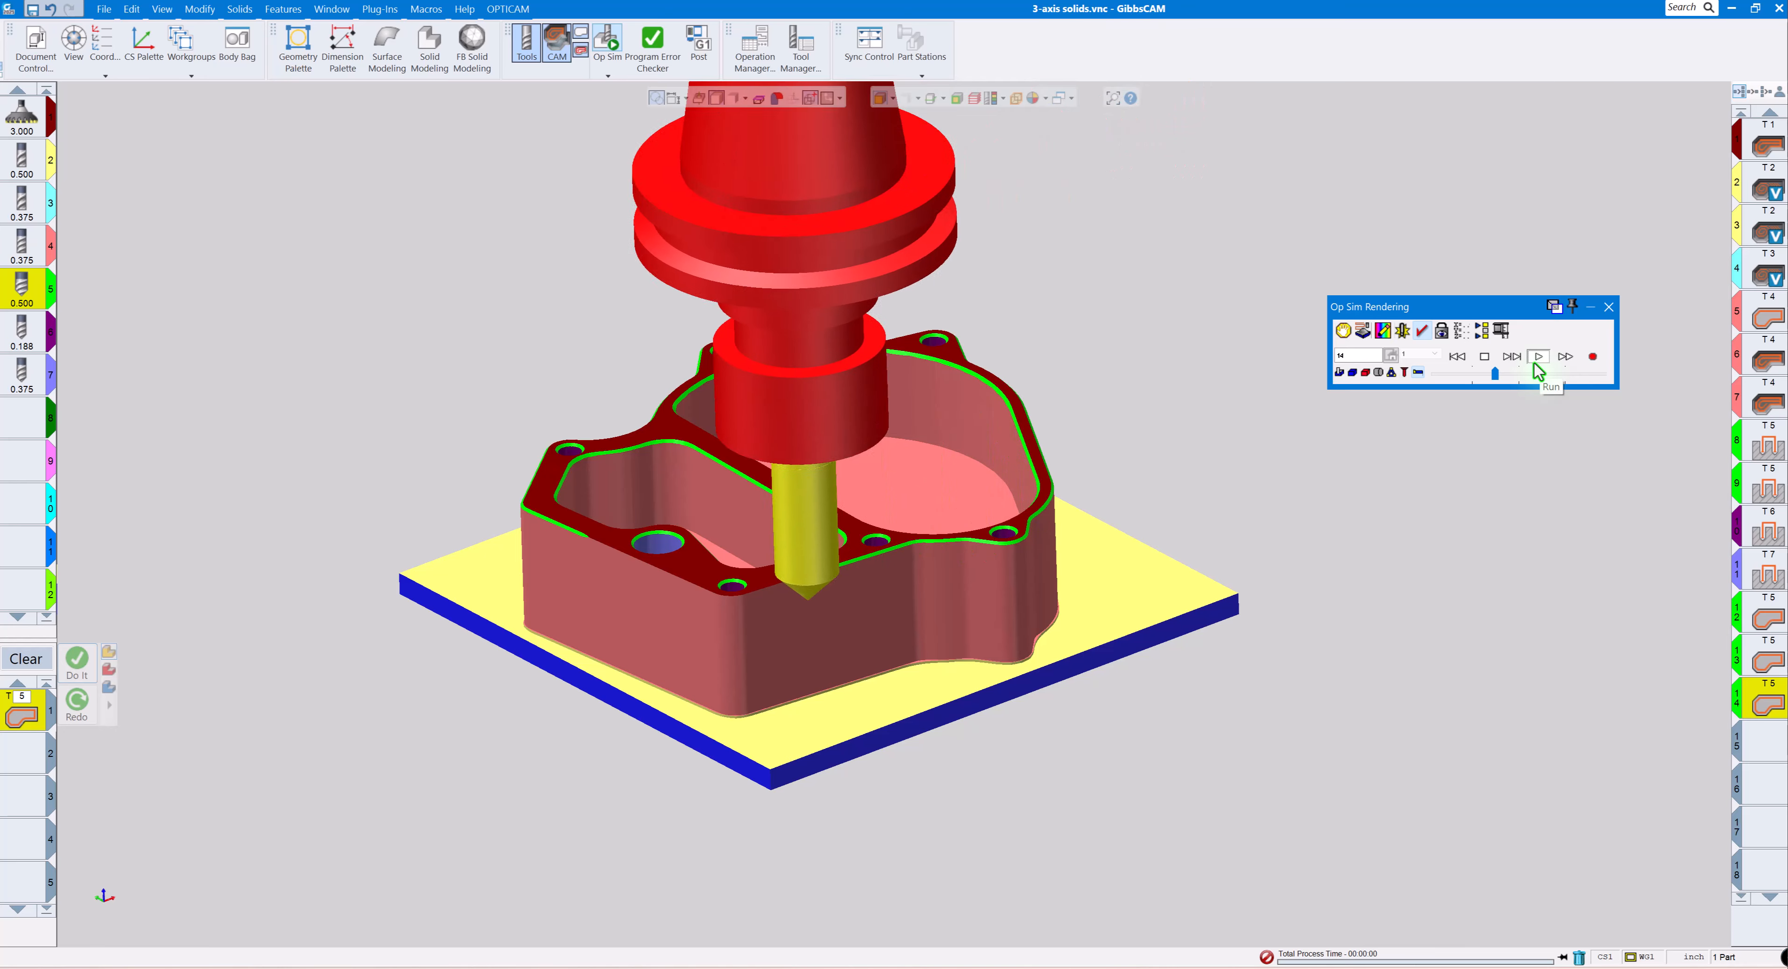
middle_click_drag(1301, 431, 1295, 423)
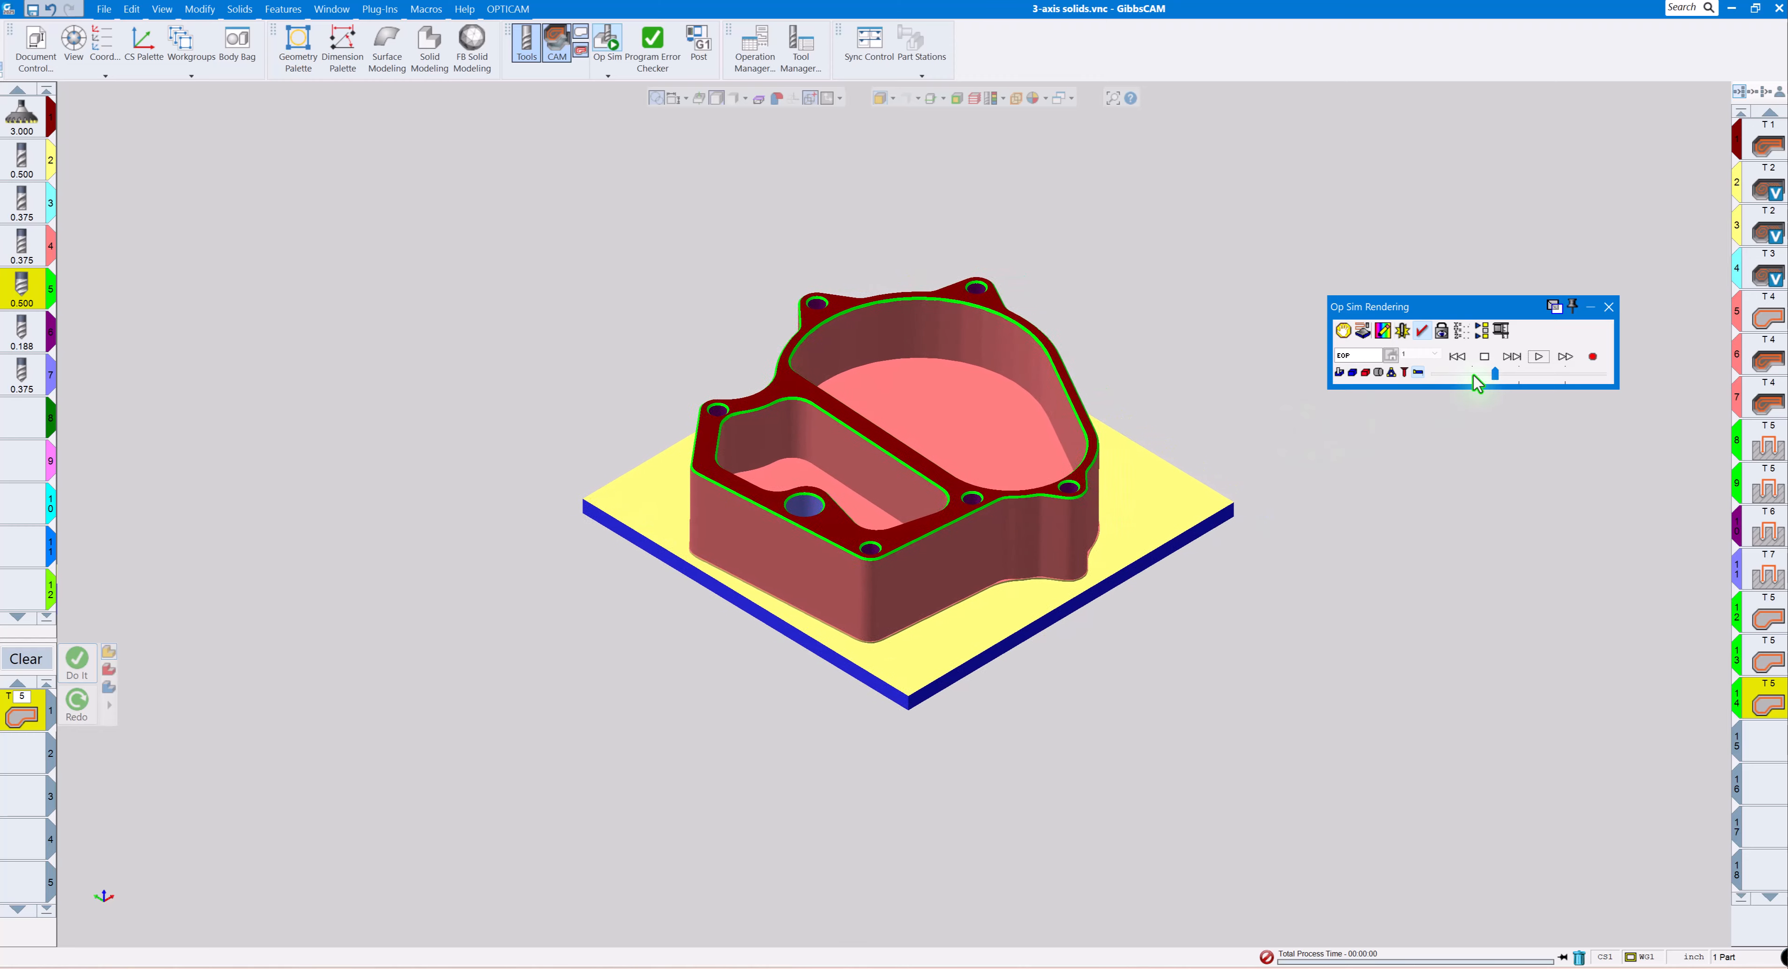
left_click(1609, 307)
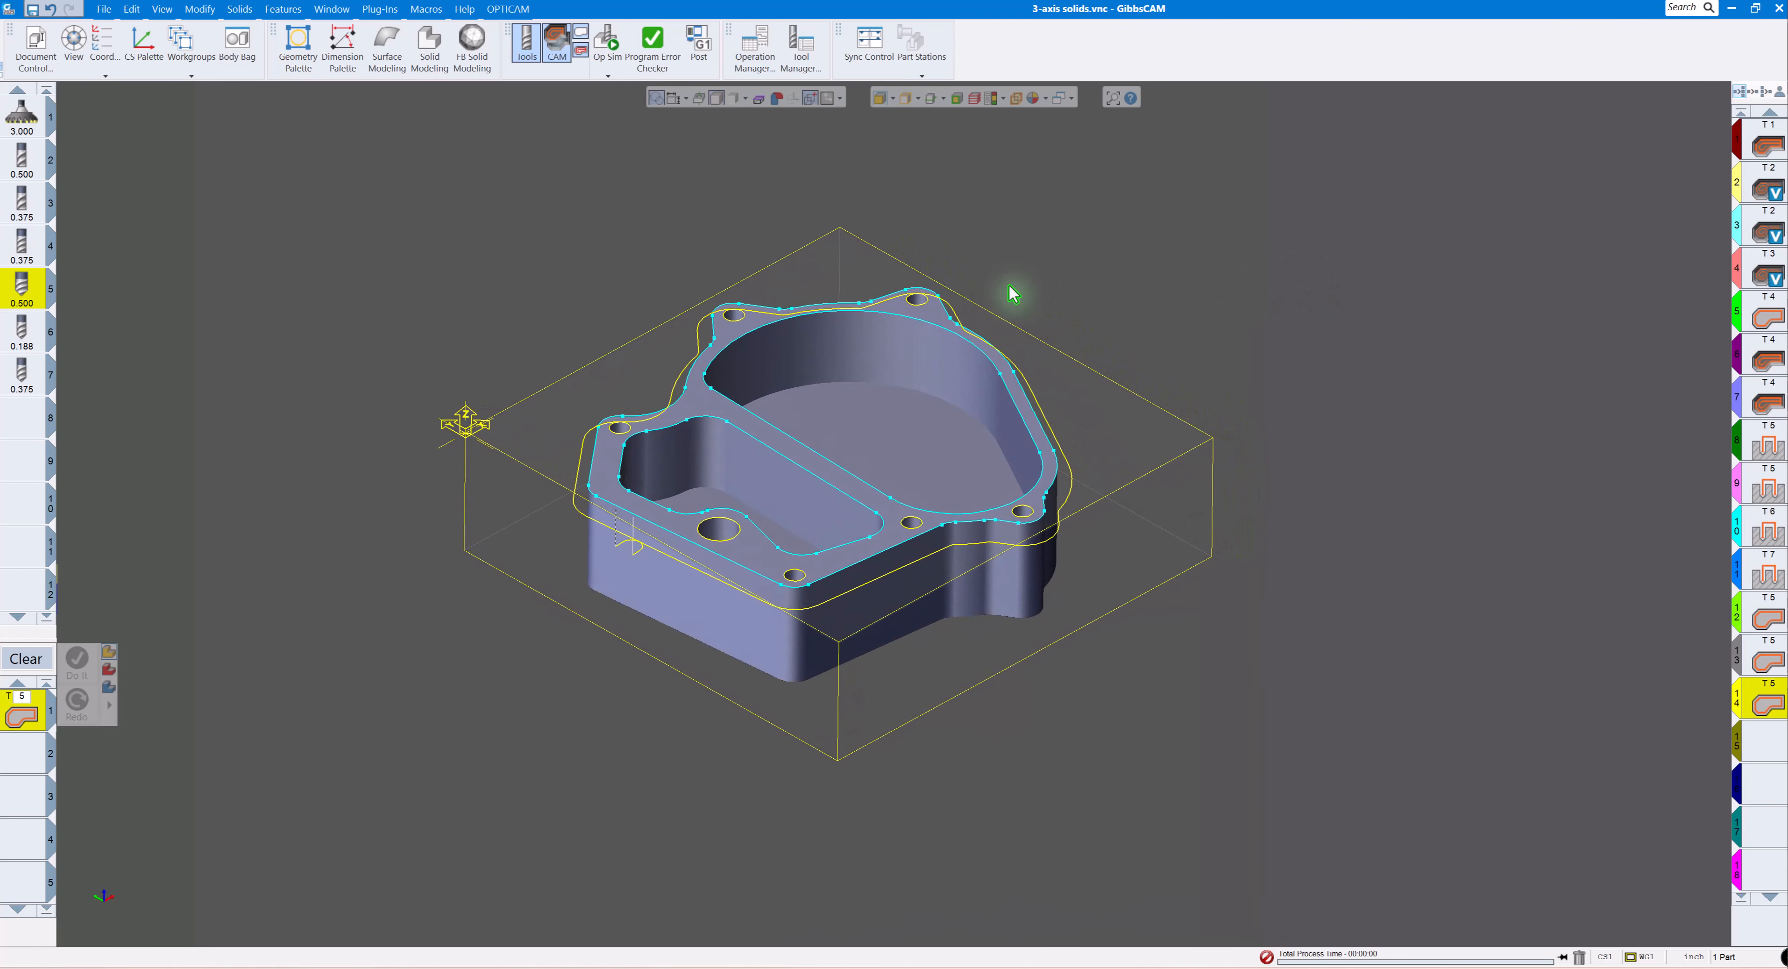
left_click(557, 43)
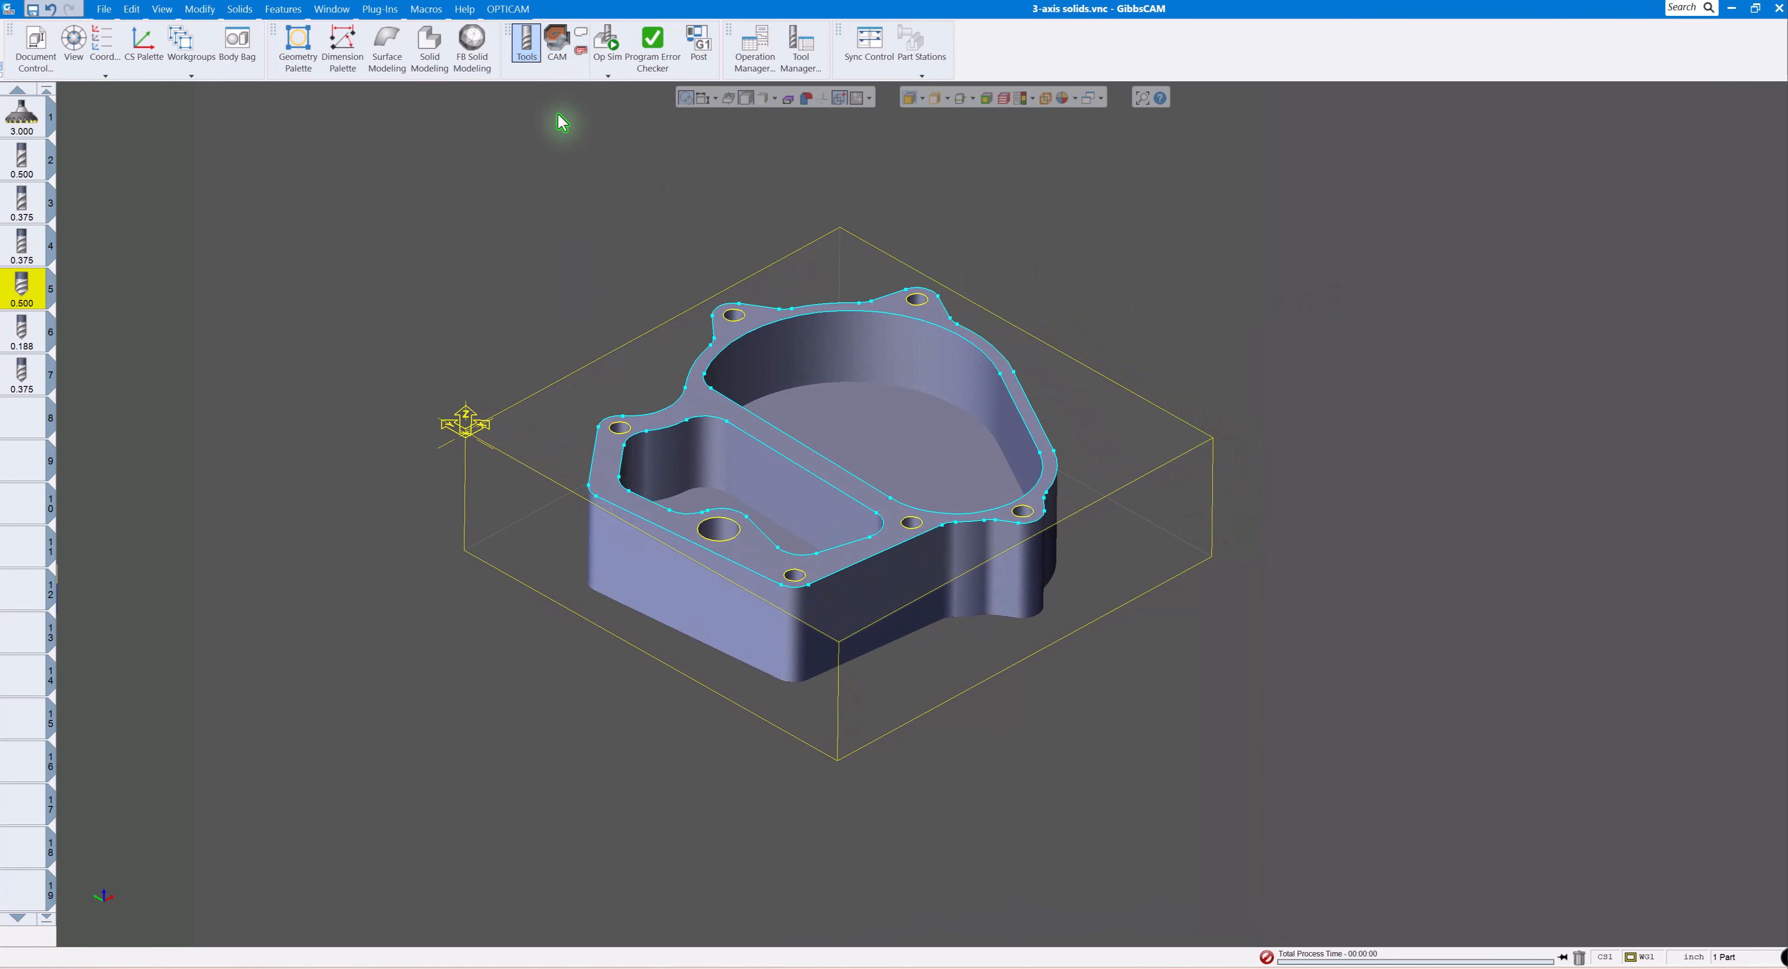
left_click(526, 43)
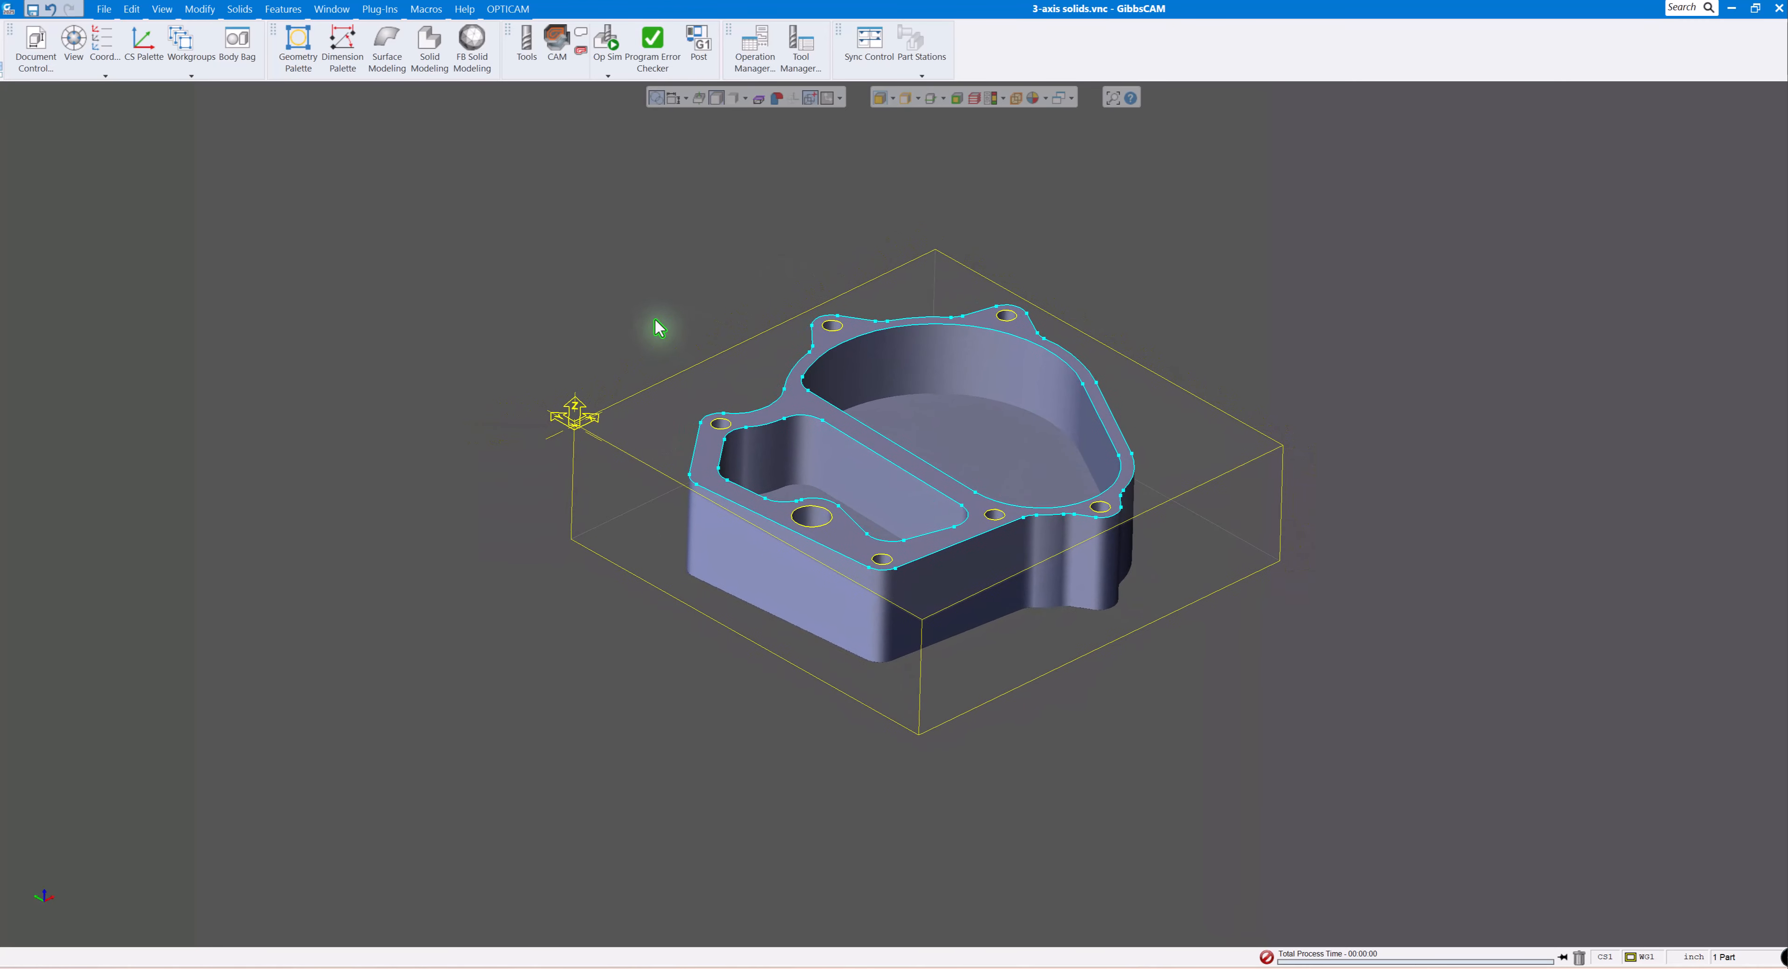
Create a cuboid solid from the stock dimensions: X 0 to 4.625, Y -4.625 to 0, Z -1.23 to 0.02.
left_click(429, 48)
left_click_drag(235, 449, 457, 223)
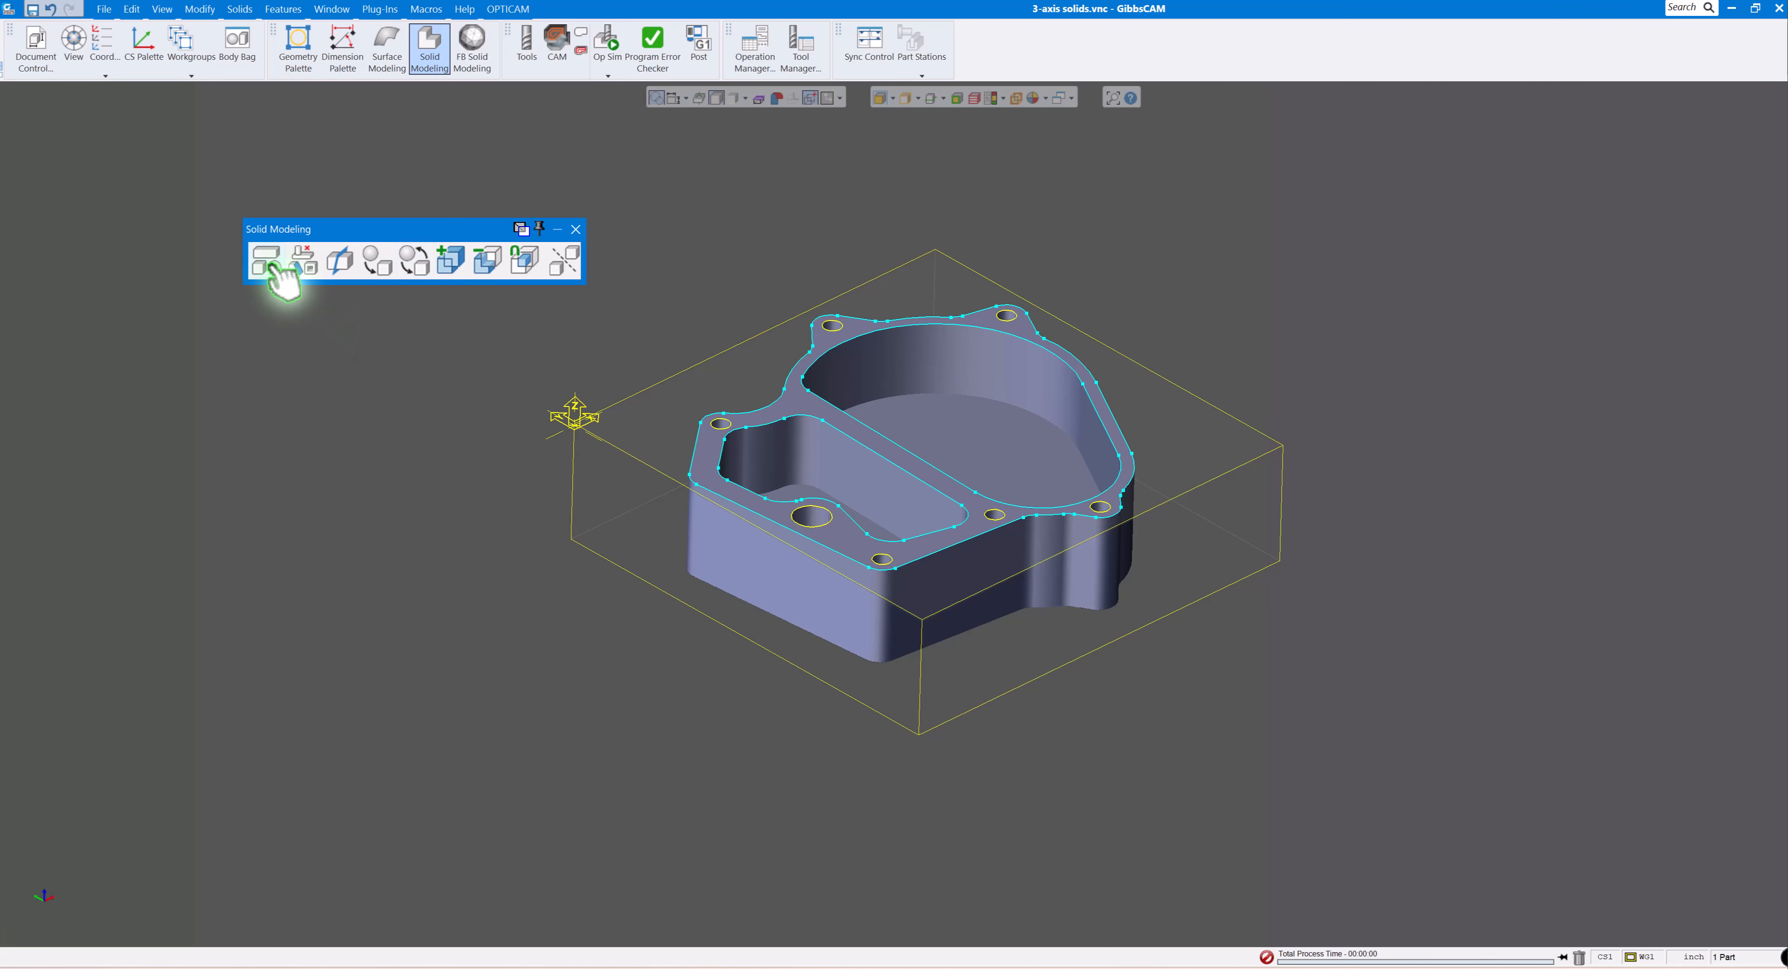
left_click(271, 267)
left_click_drag(192, 531, 303, 413)
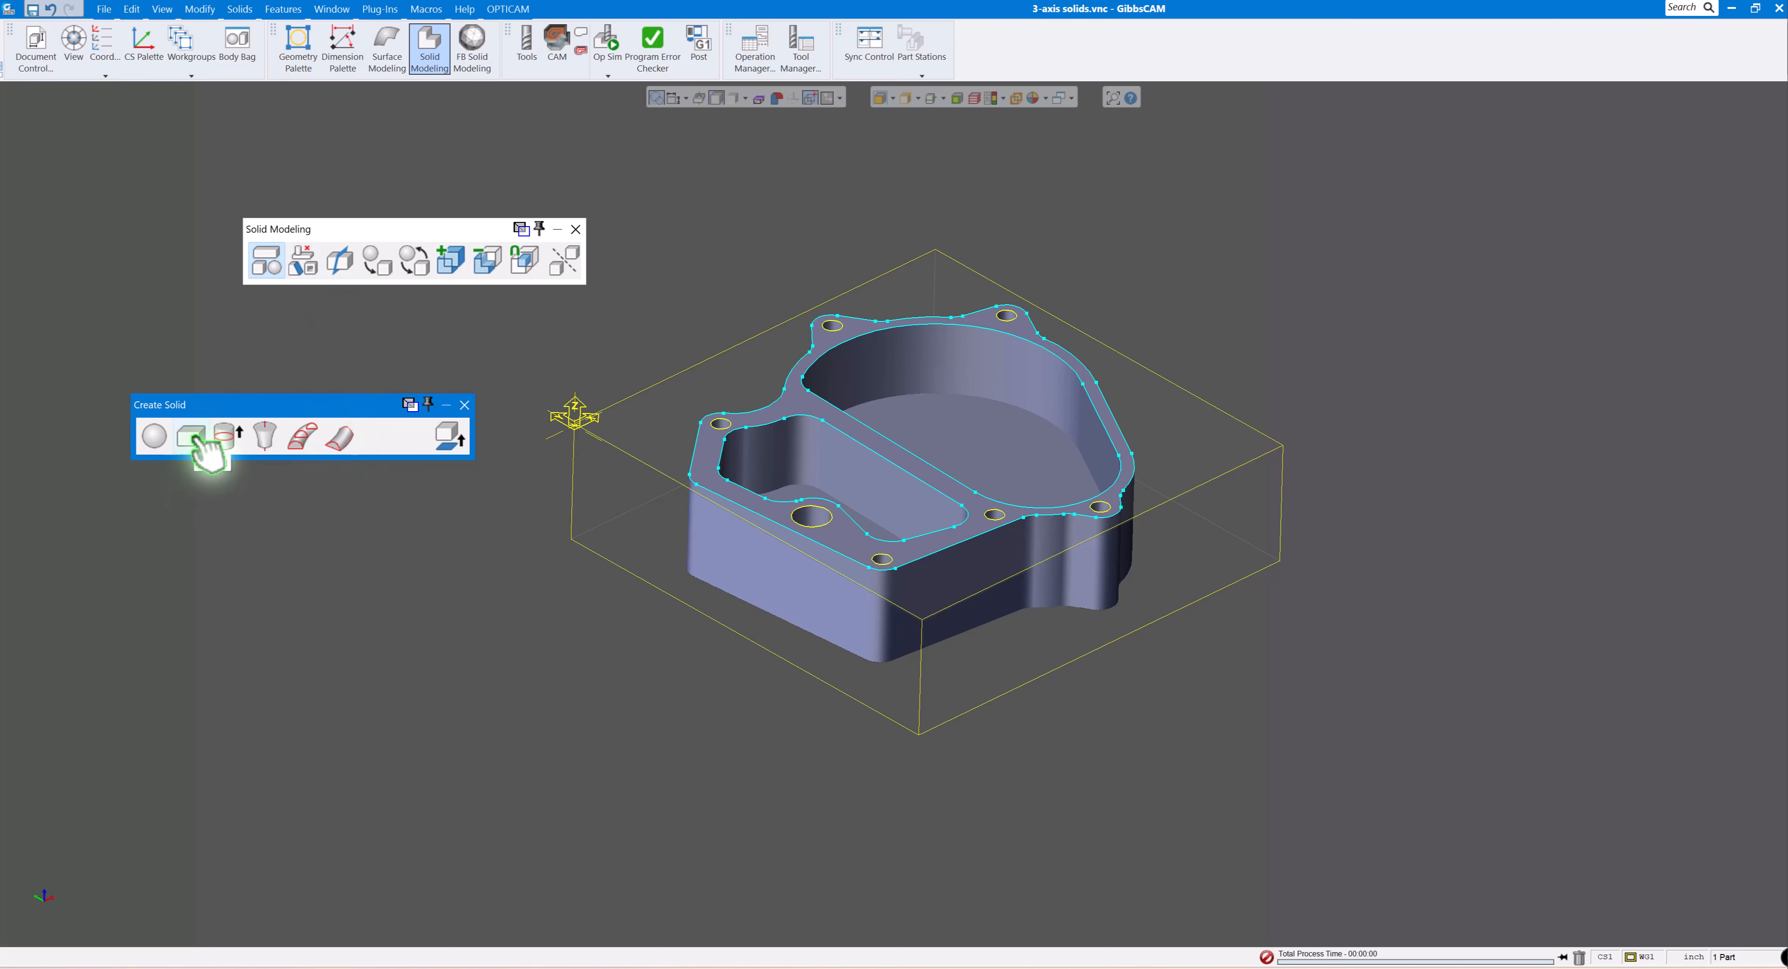
left_click(193, 438)
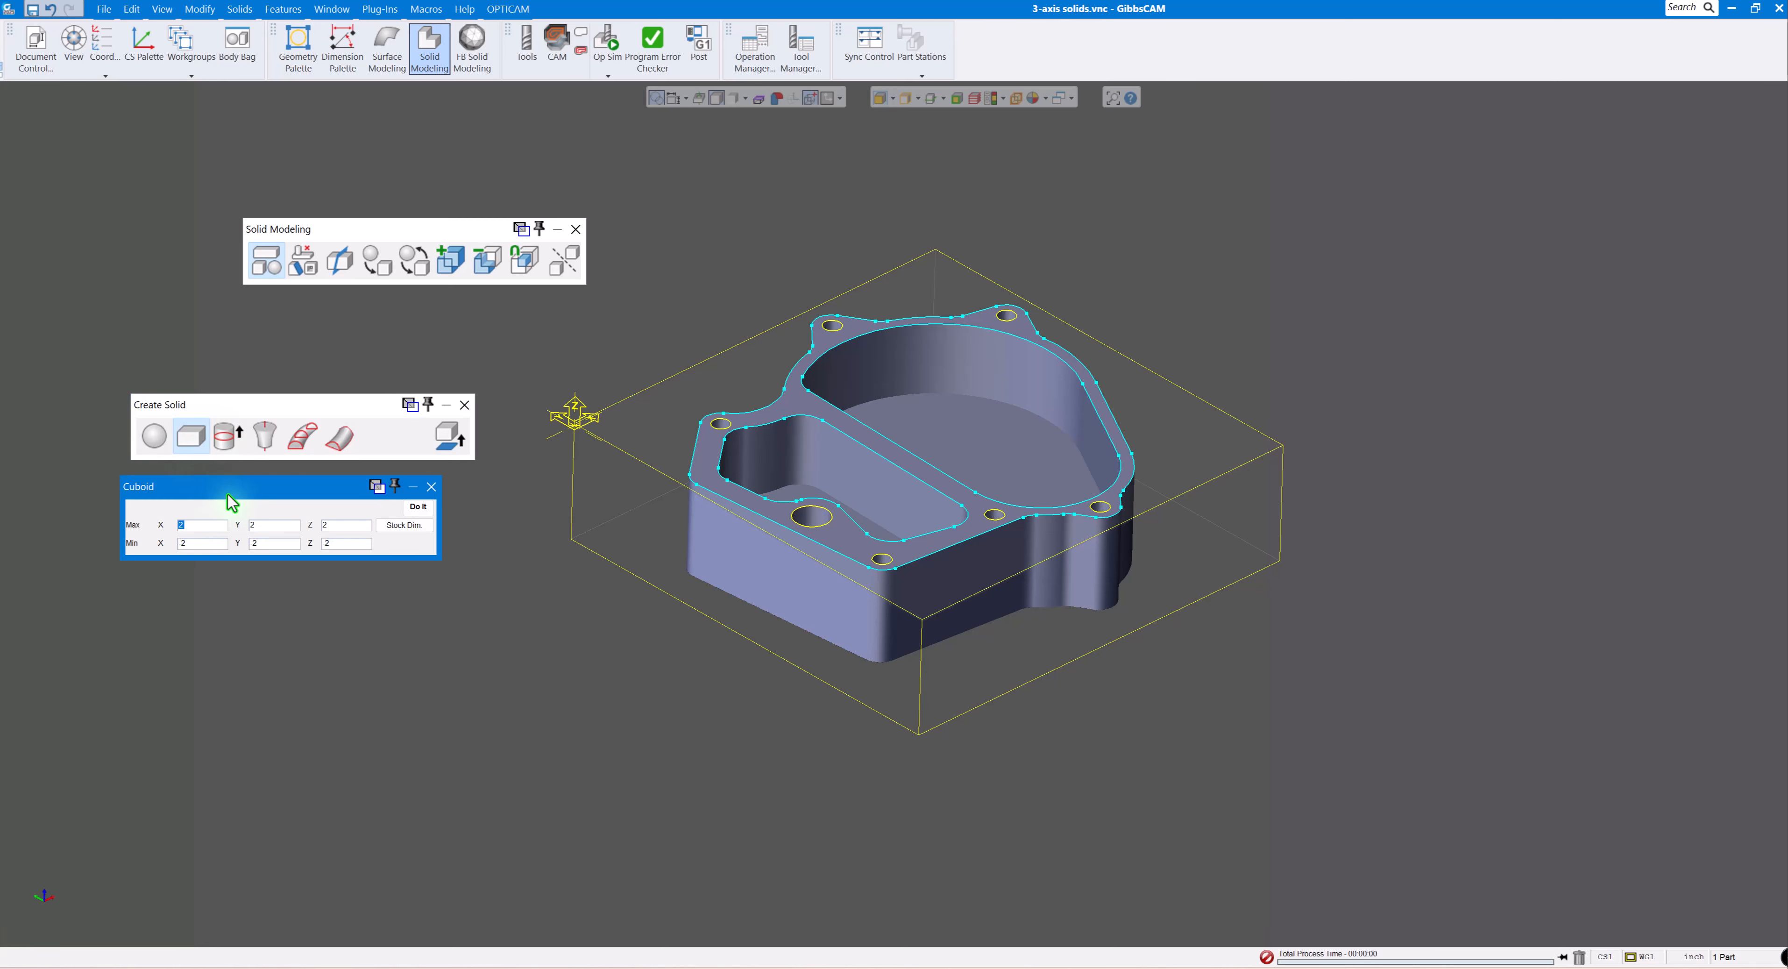
left_click_drag(231, 490, 297, 597)
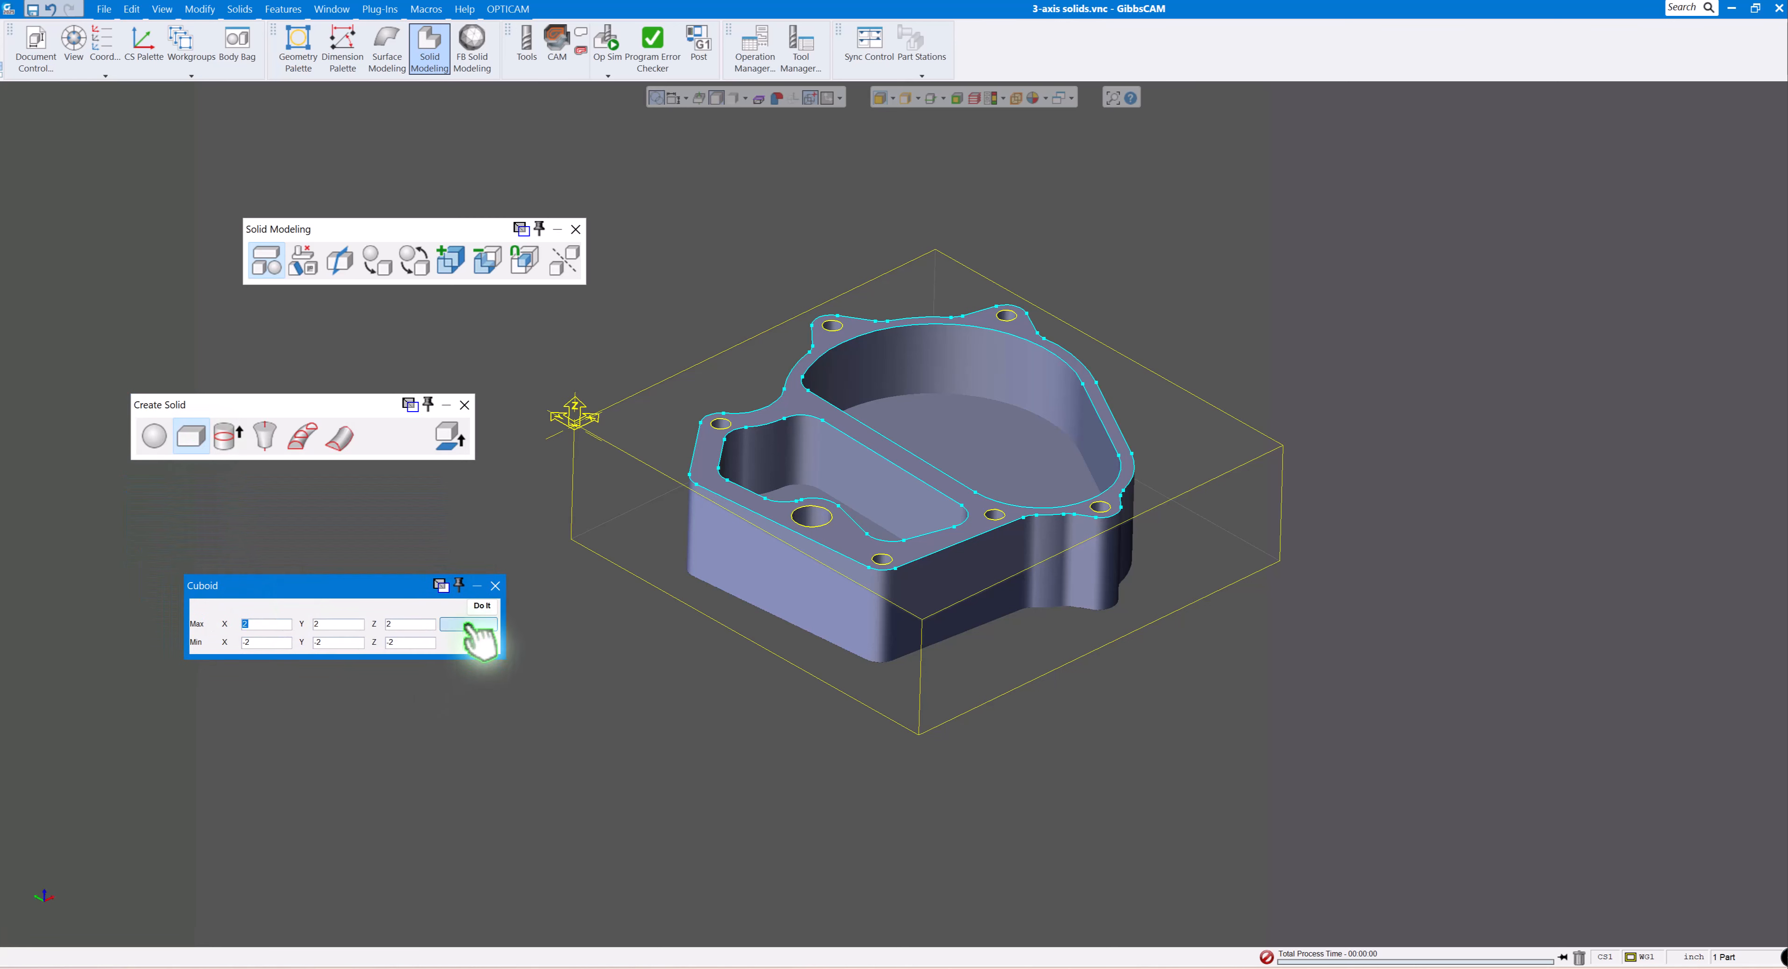
left_click(468, 624)
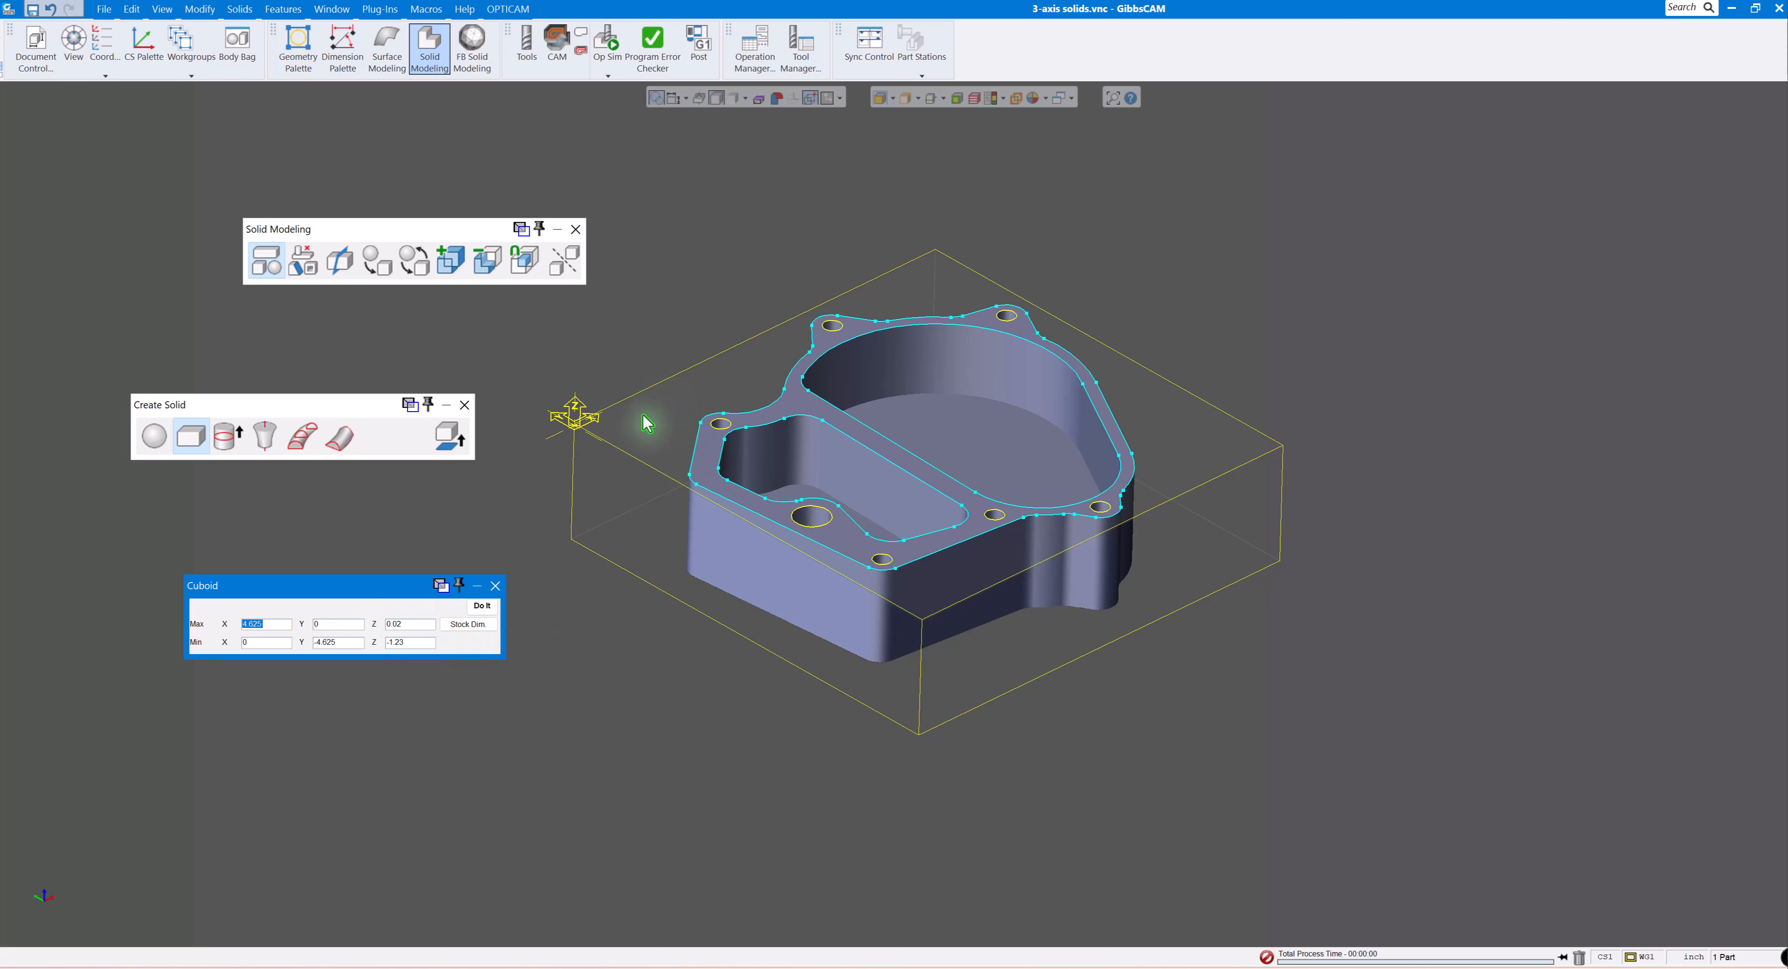
left_click(482, 605)
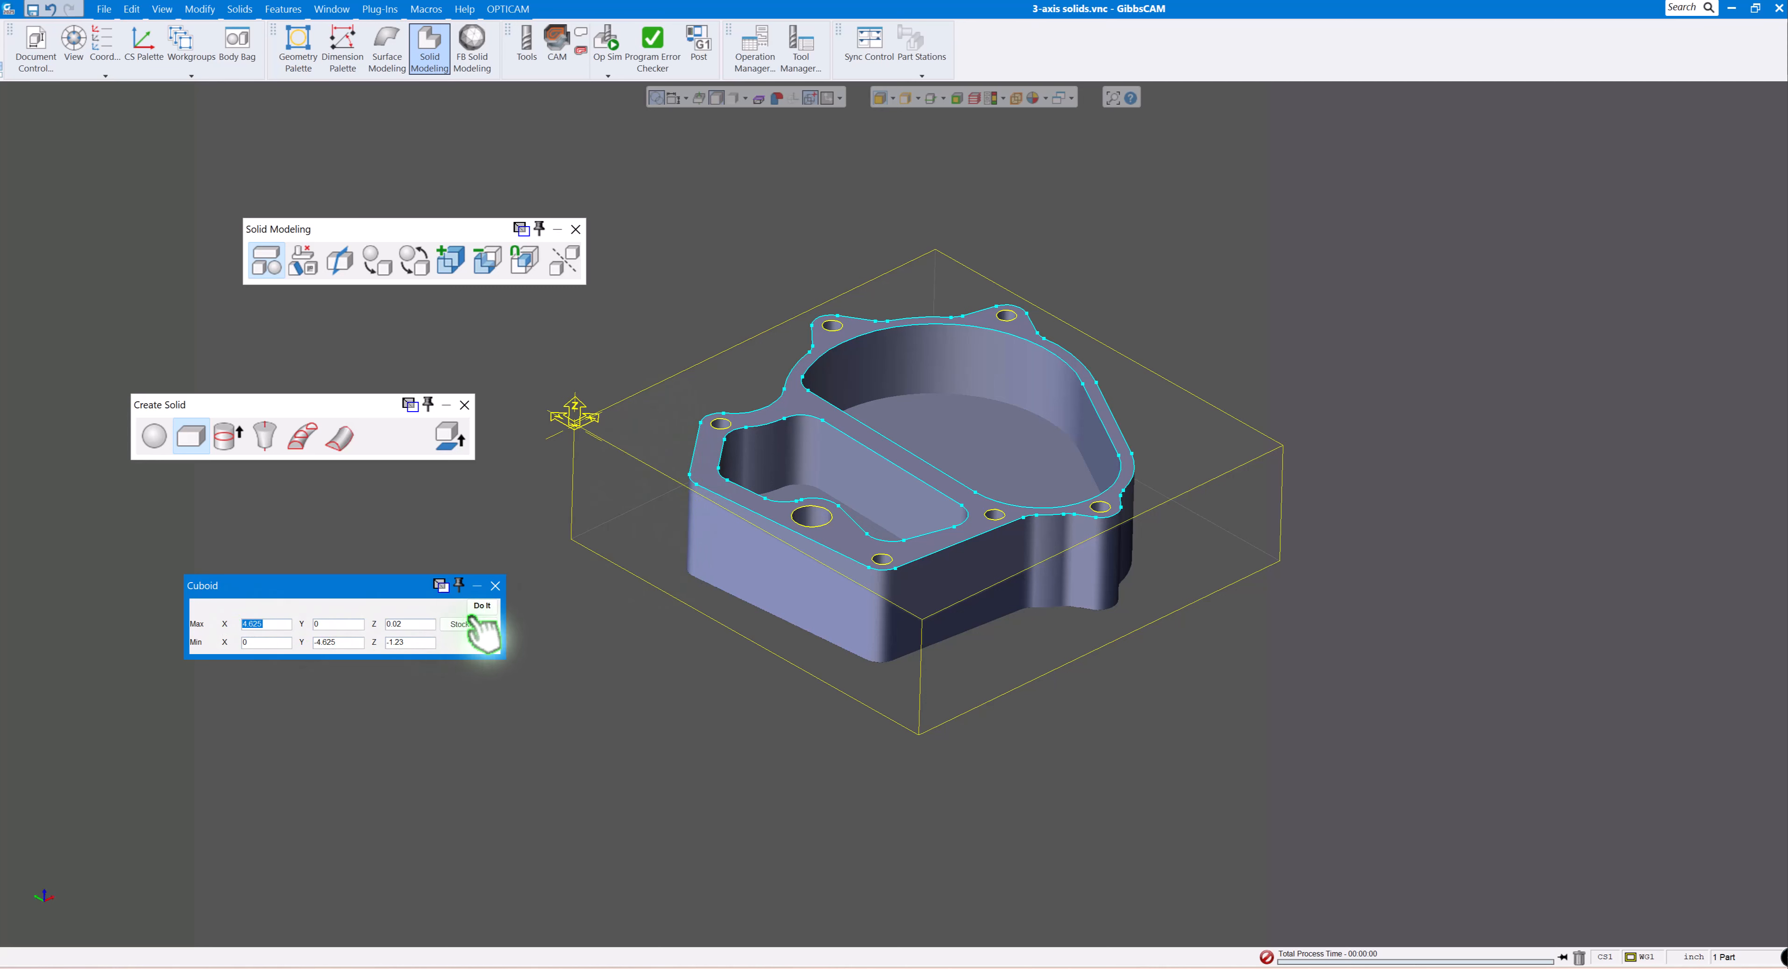
left_click(495, 585)
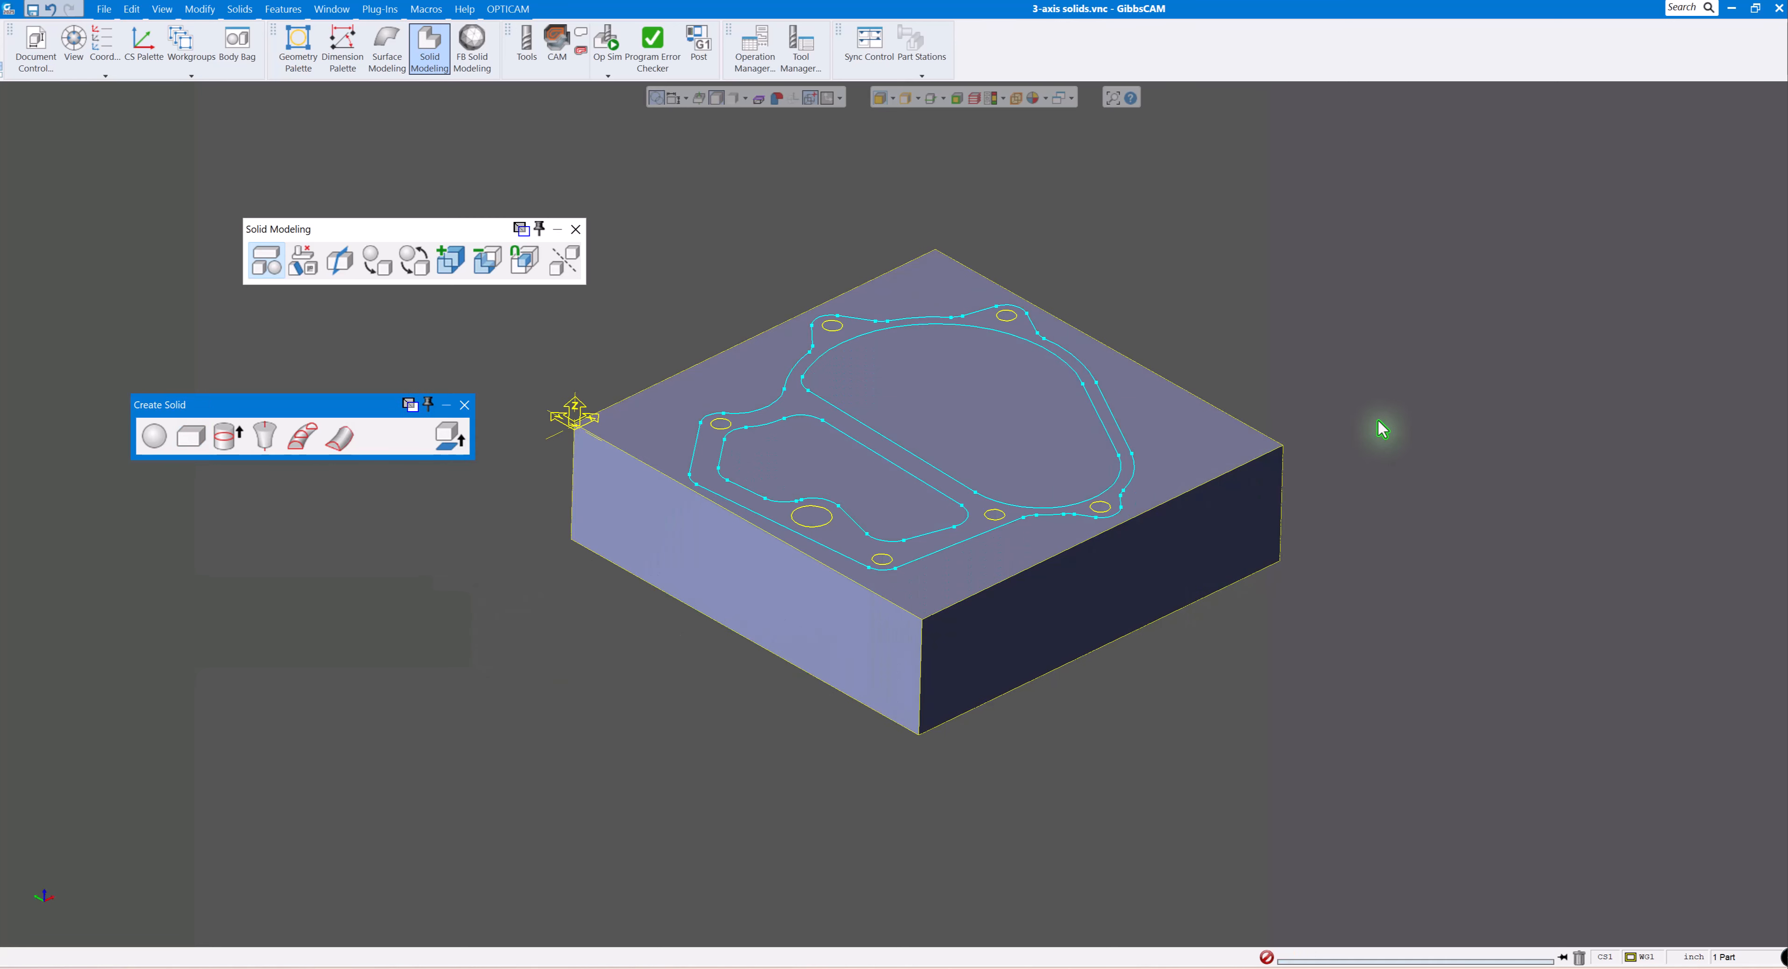
Review the stock size and part origin in the document settings, and close the solid modeling tools.
left_click(1389, 448)
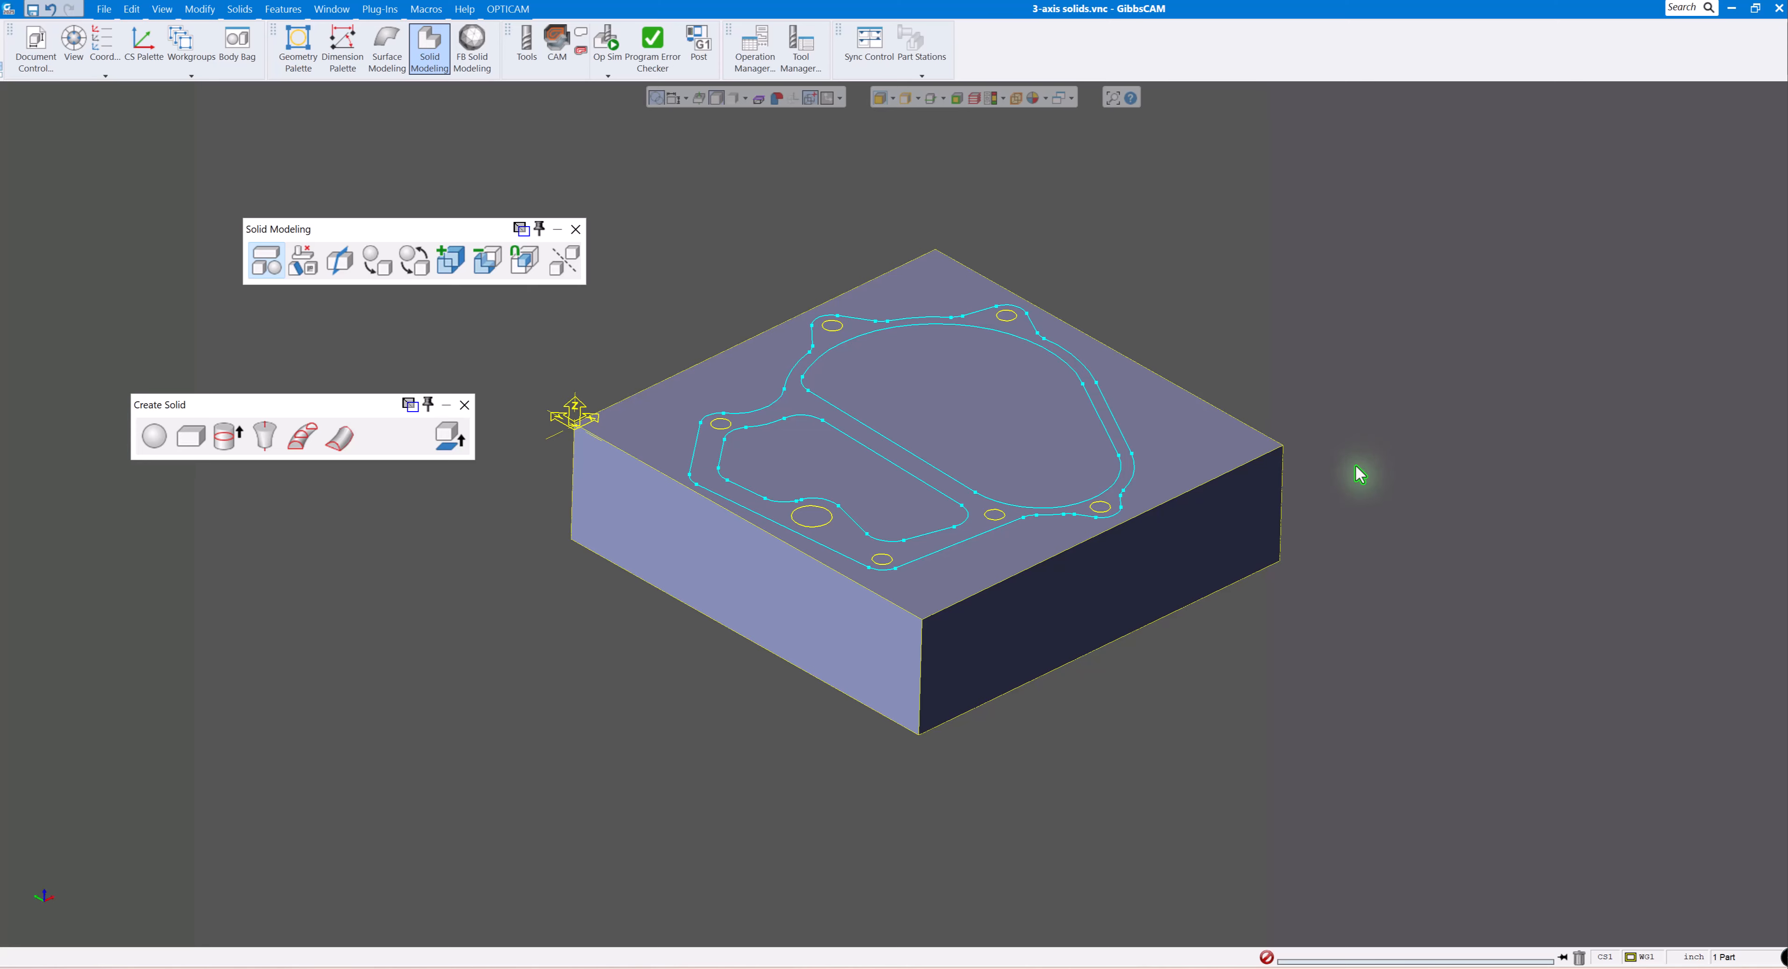
left_click(38, 47)
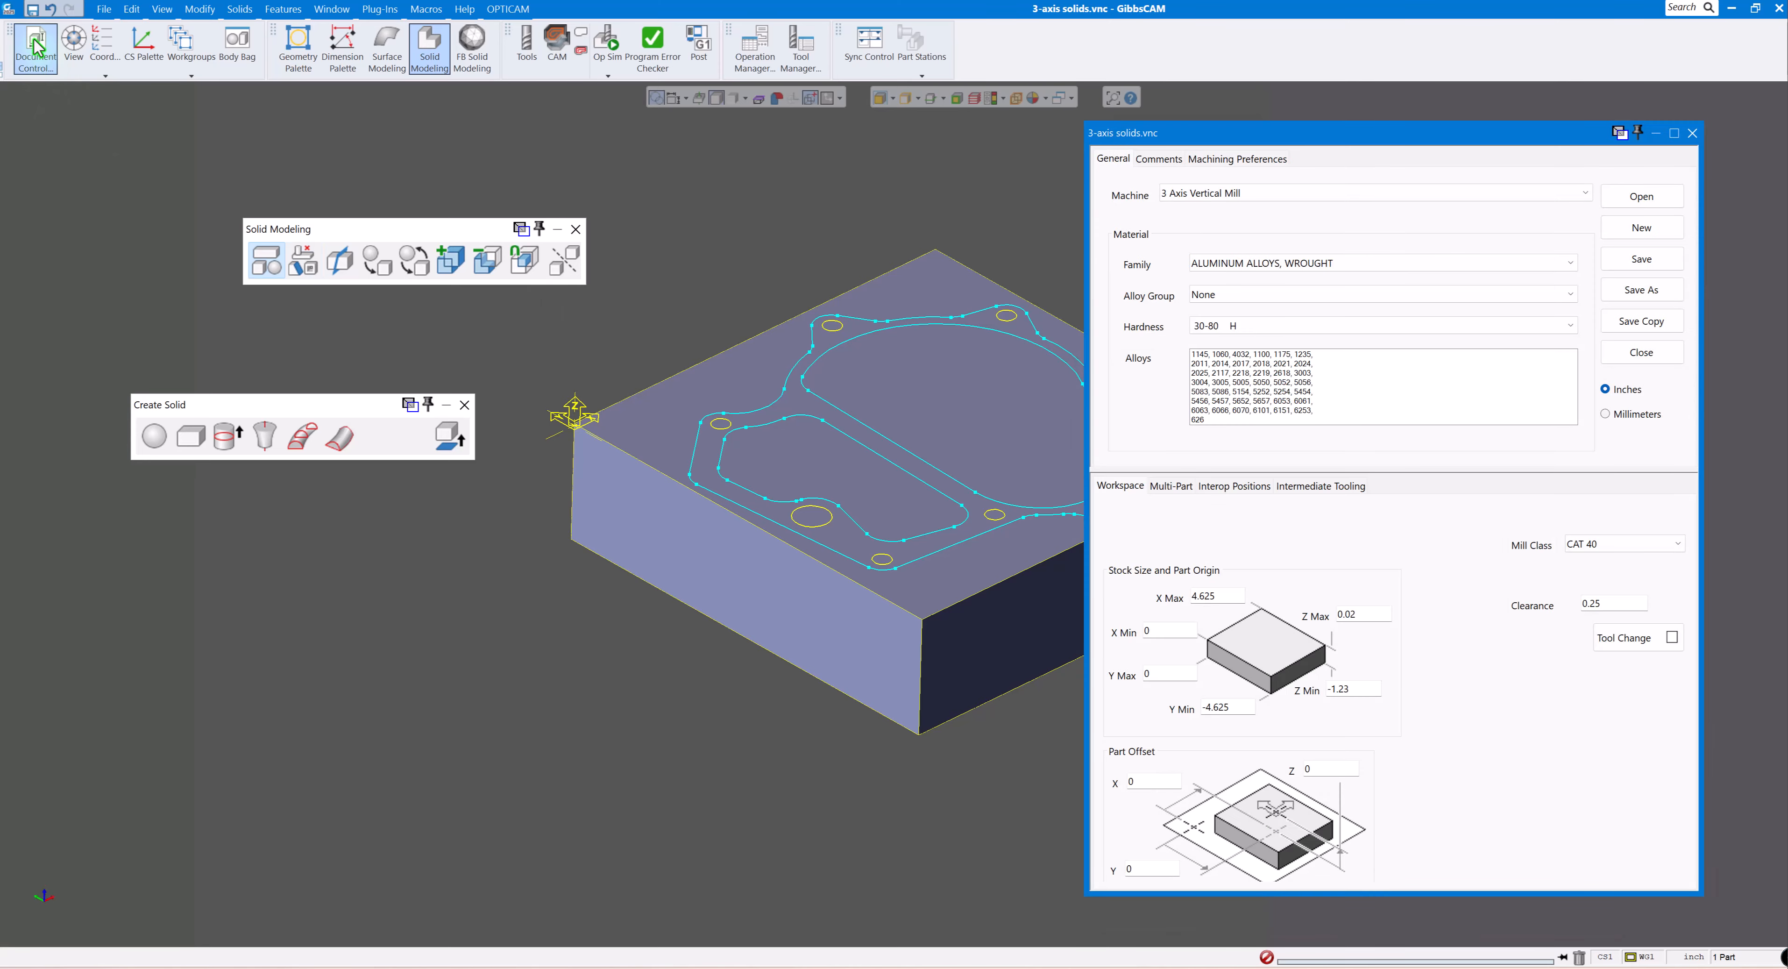
left_click(37, 46)
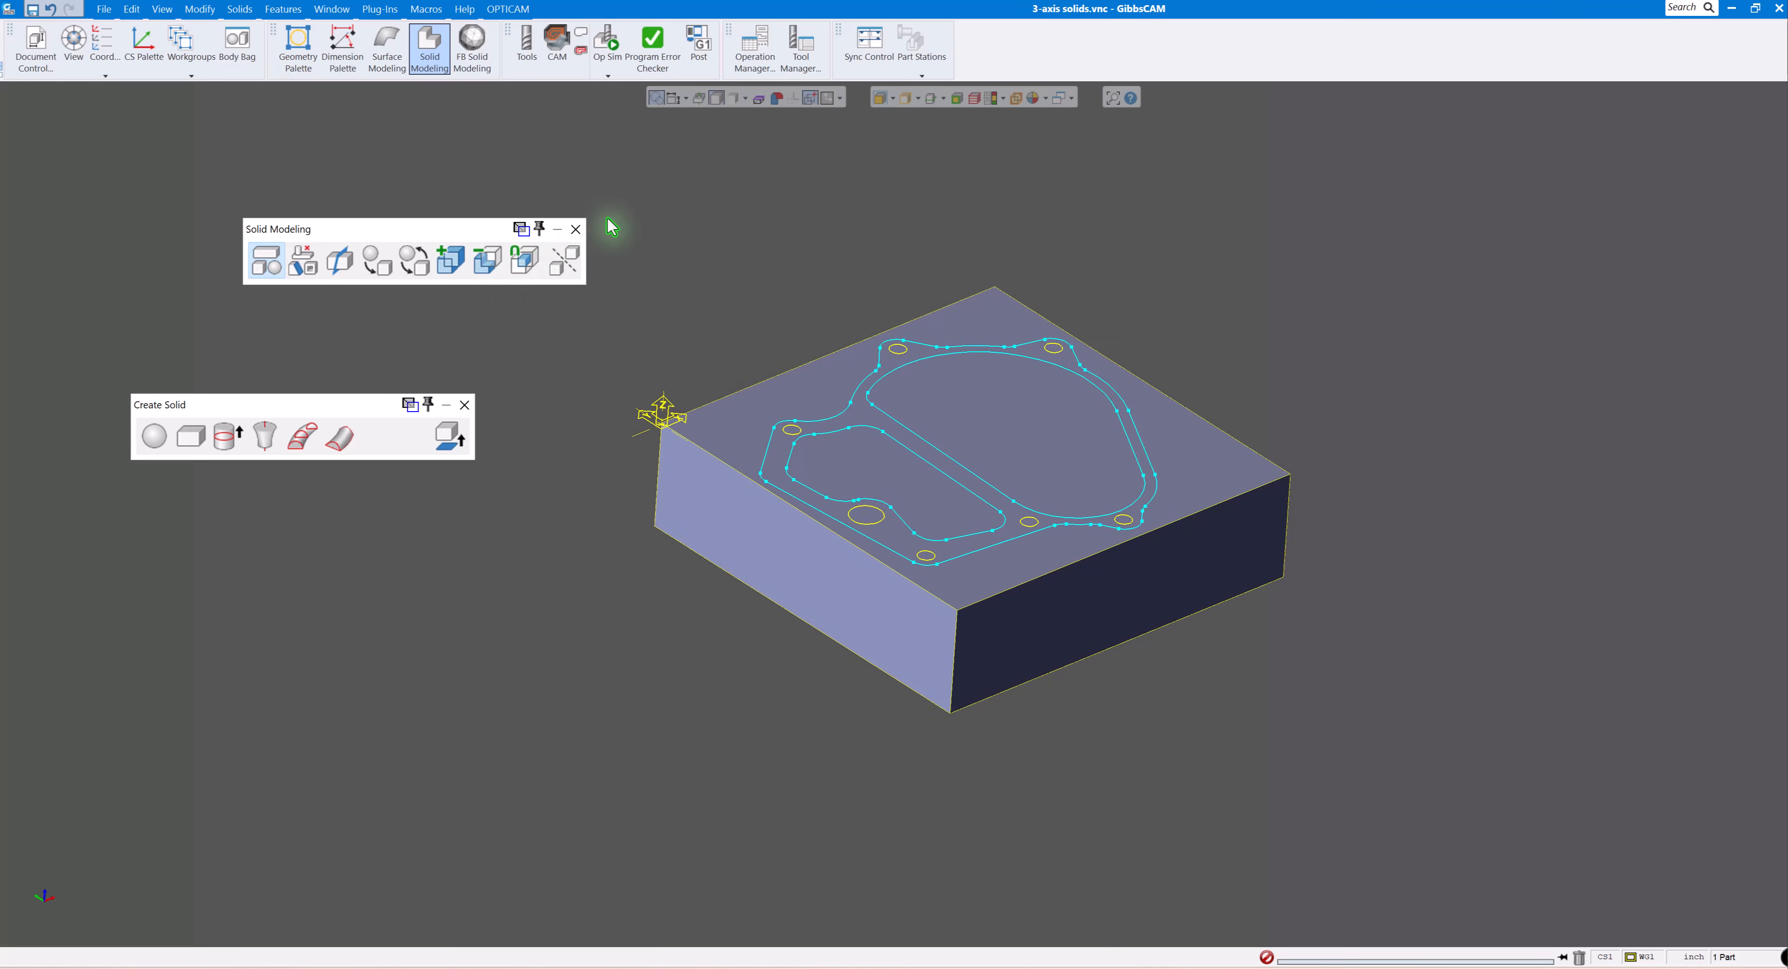
left_click(575, 228)
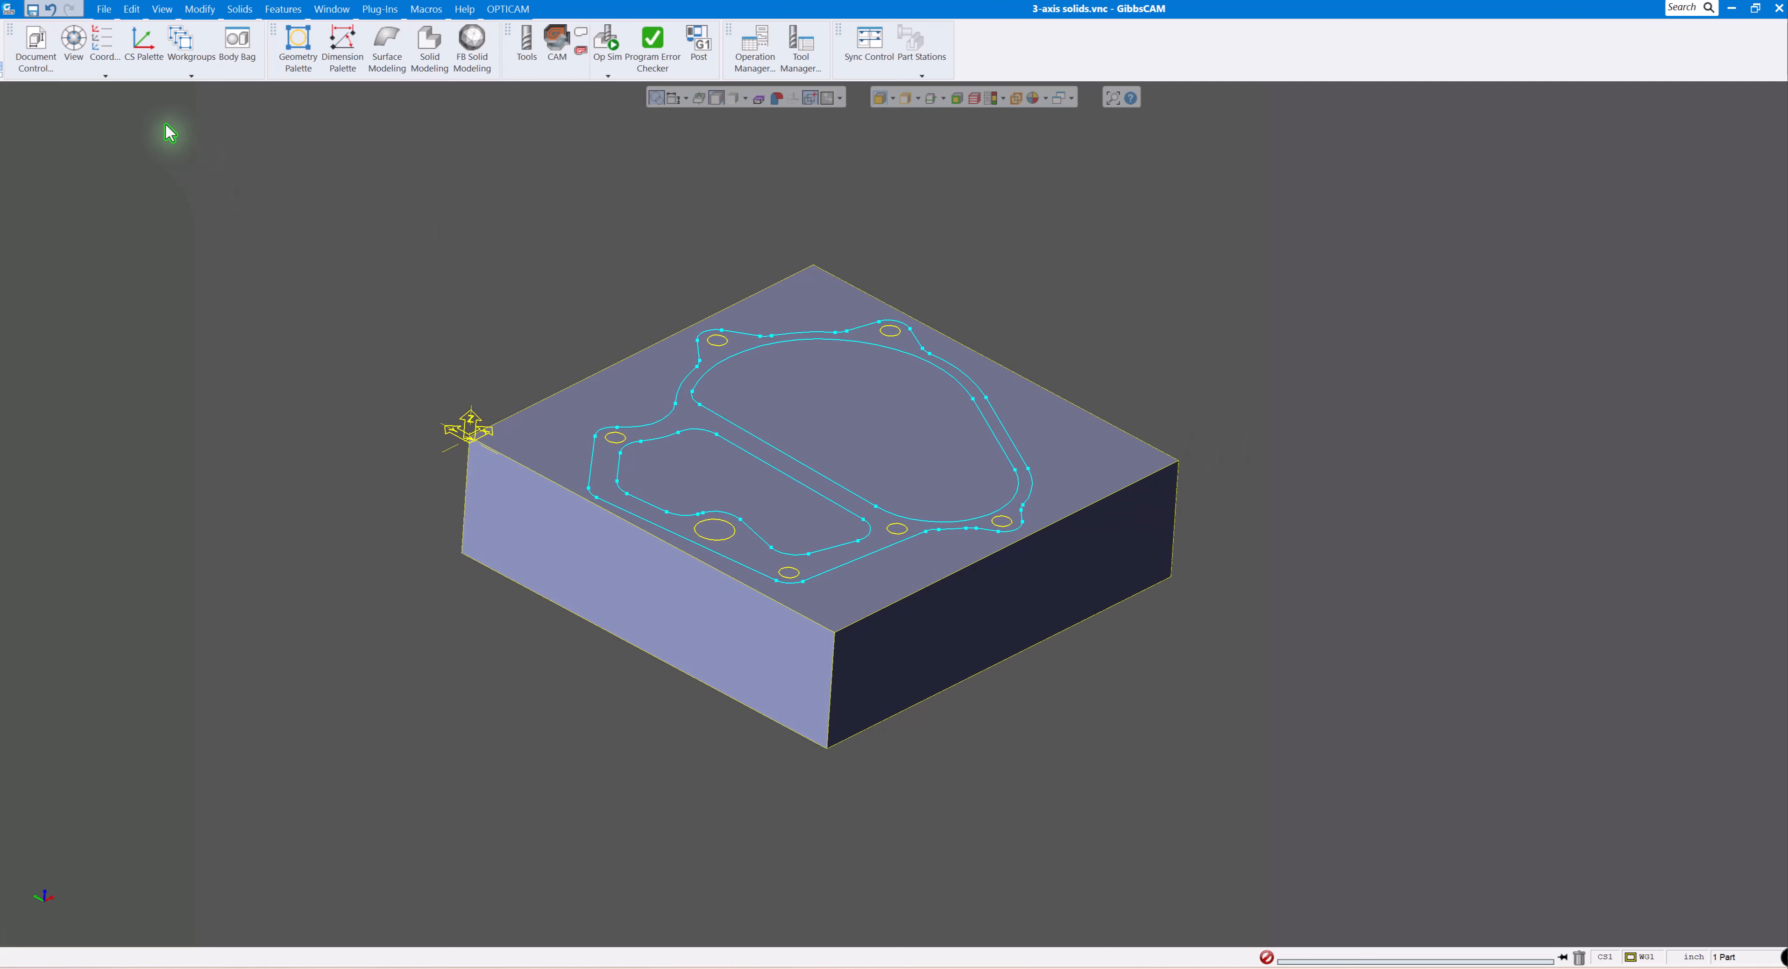
Import the Parasolid file "Kurt D675 Vise Simplified.x_t" and deselect the imported bodies.
left_click(106, 76)
left_click(104, 9)
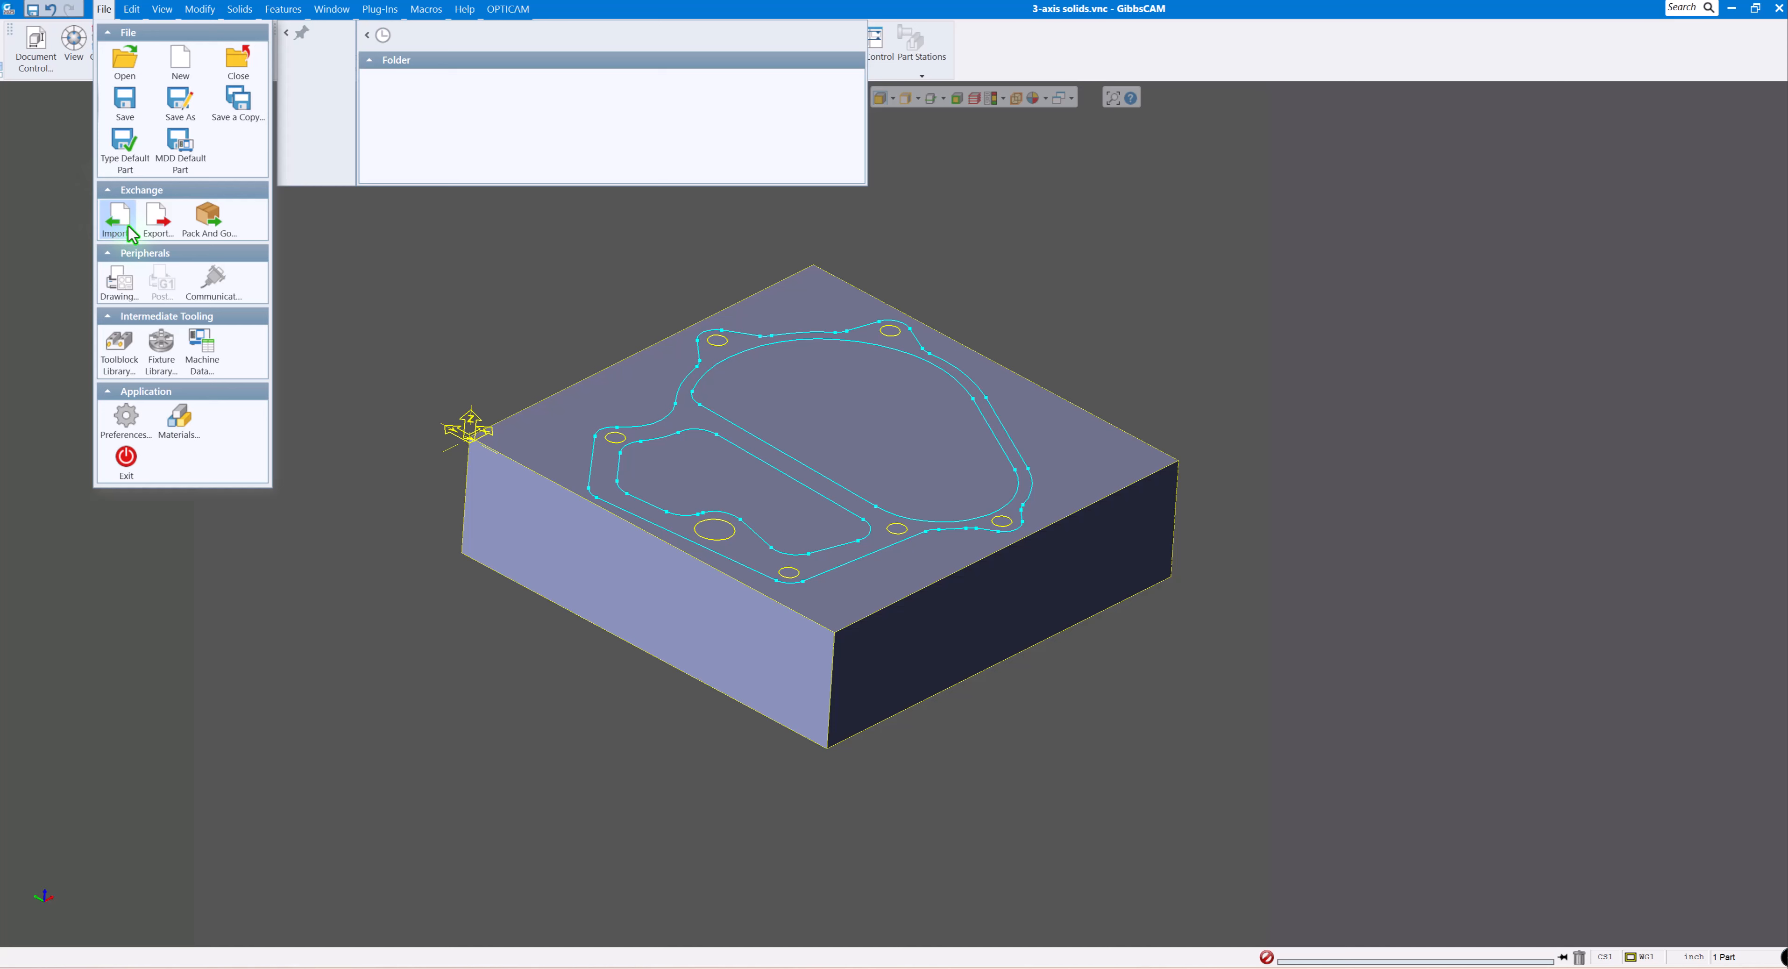
left_click(56, 189)
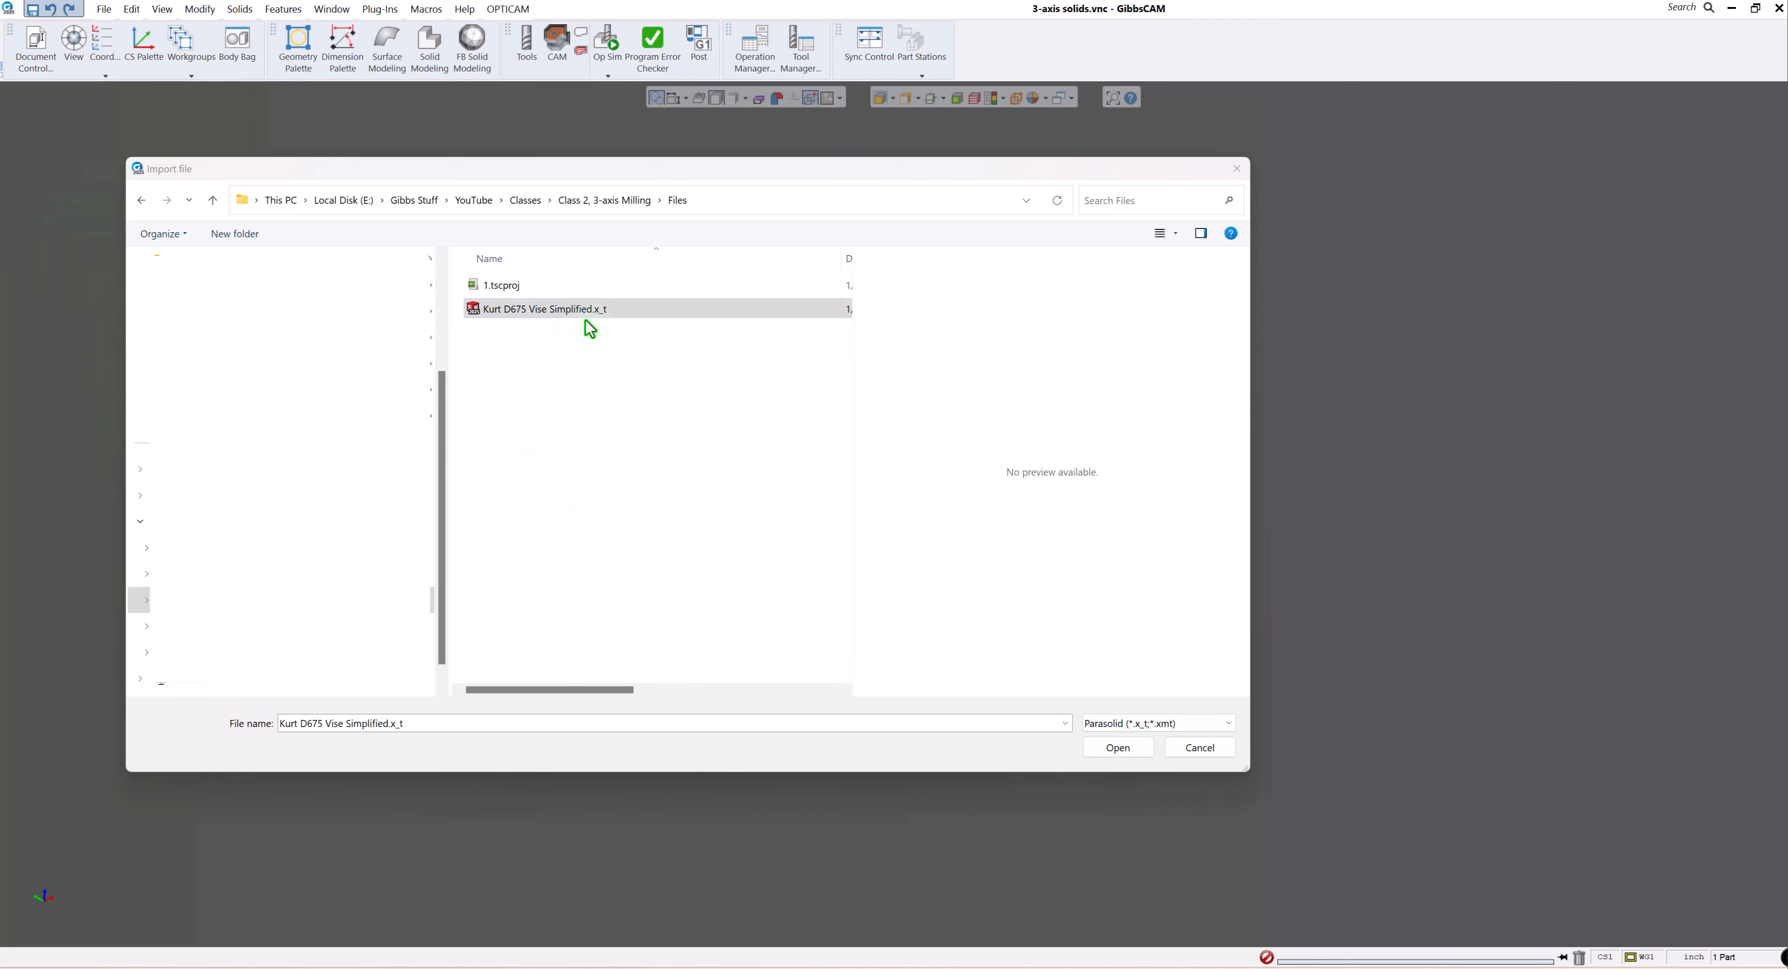
left_click(1114, 750)
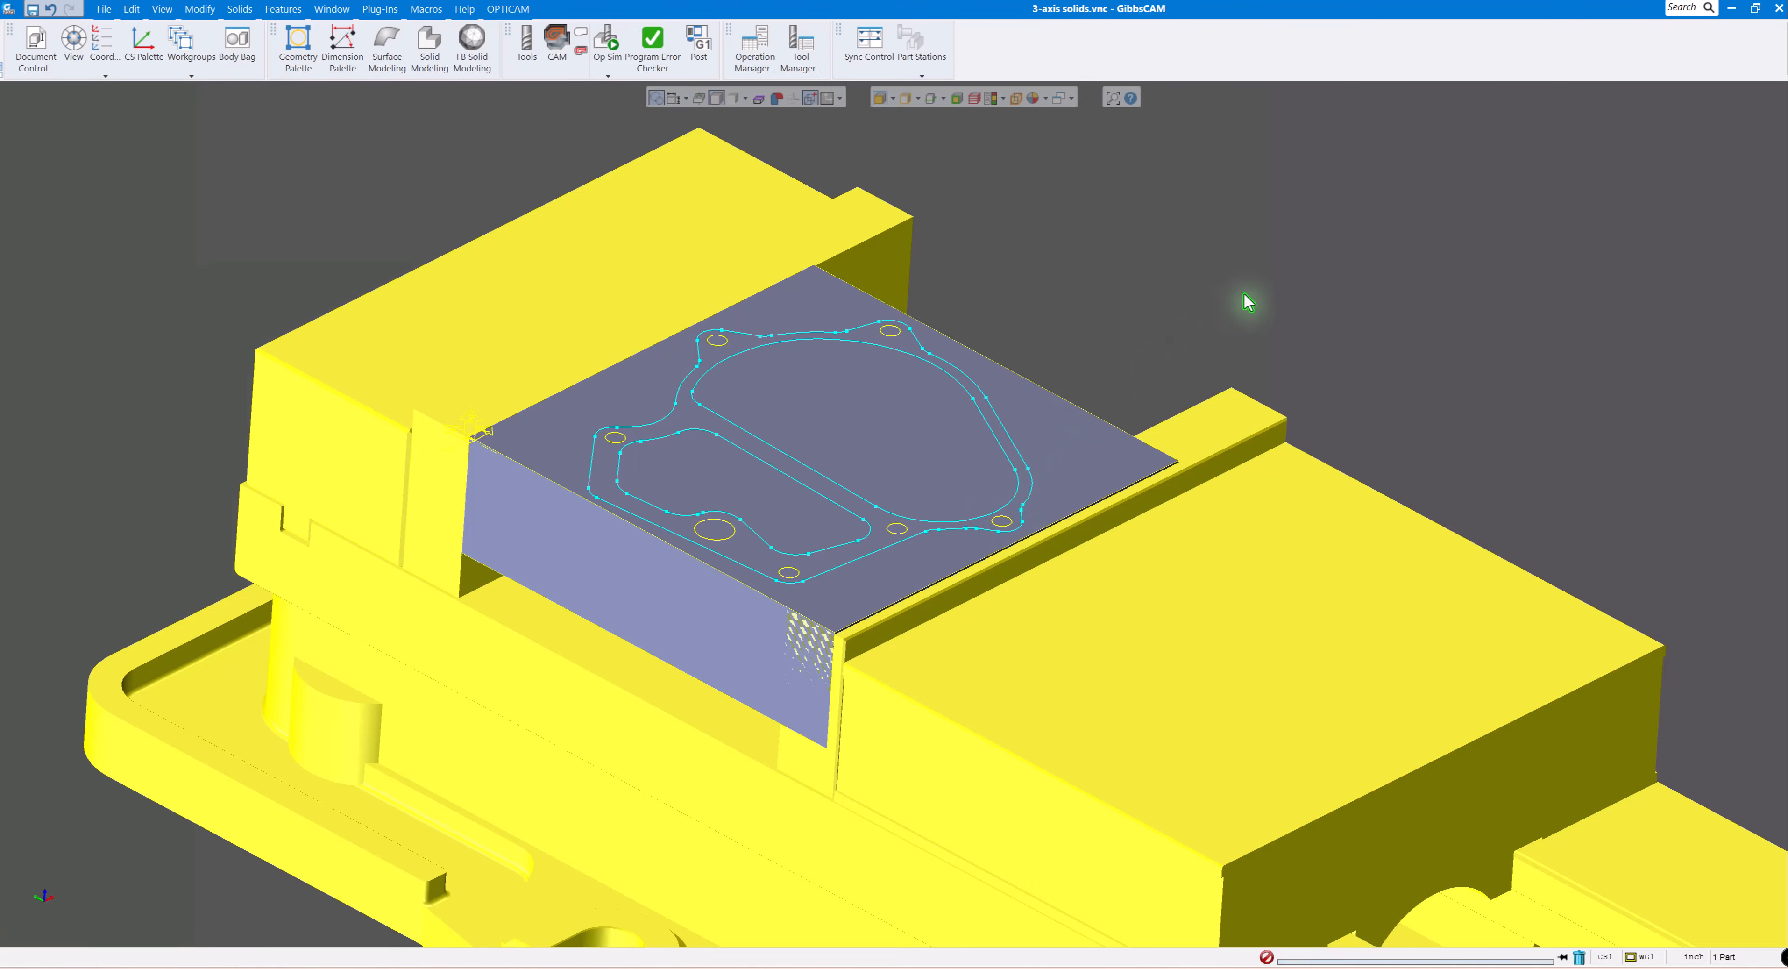
left_click(1277, 327)
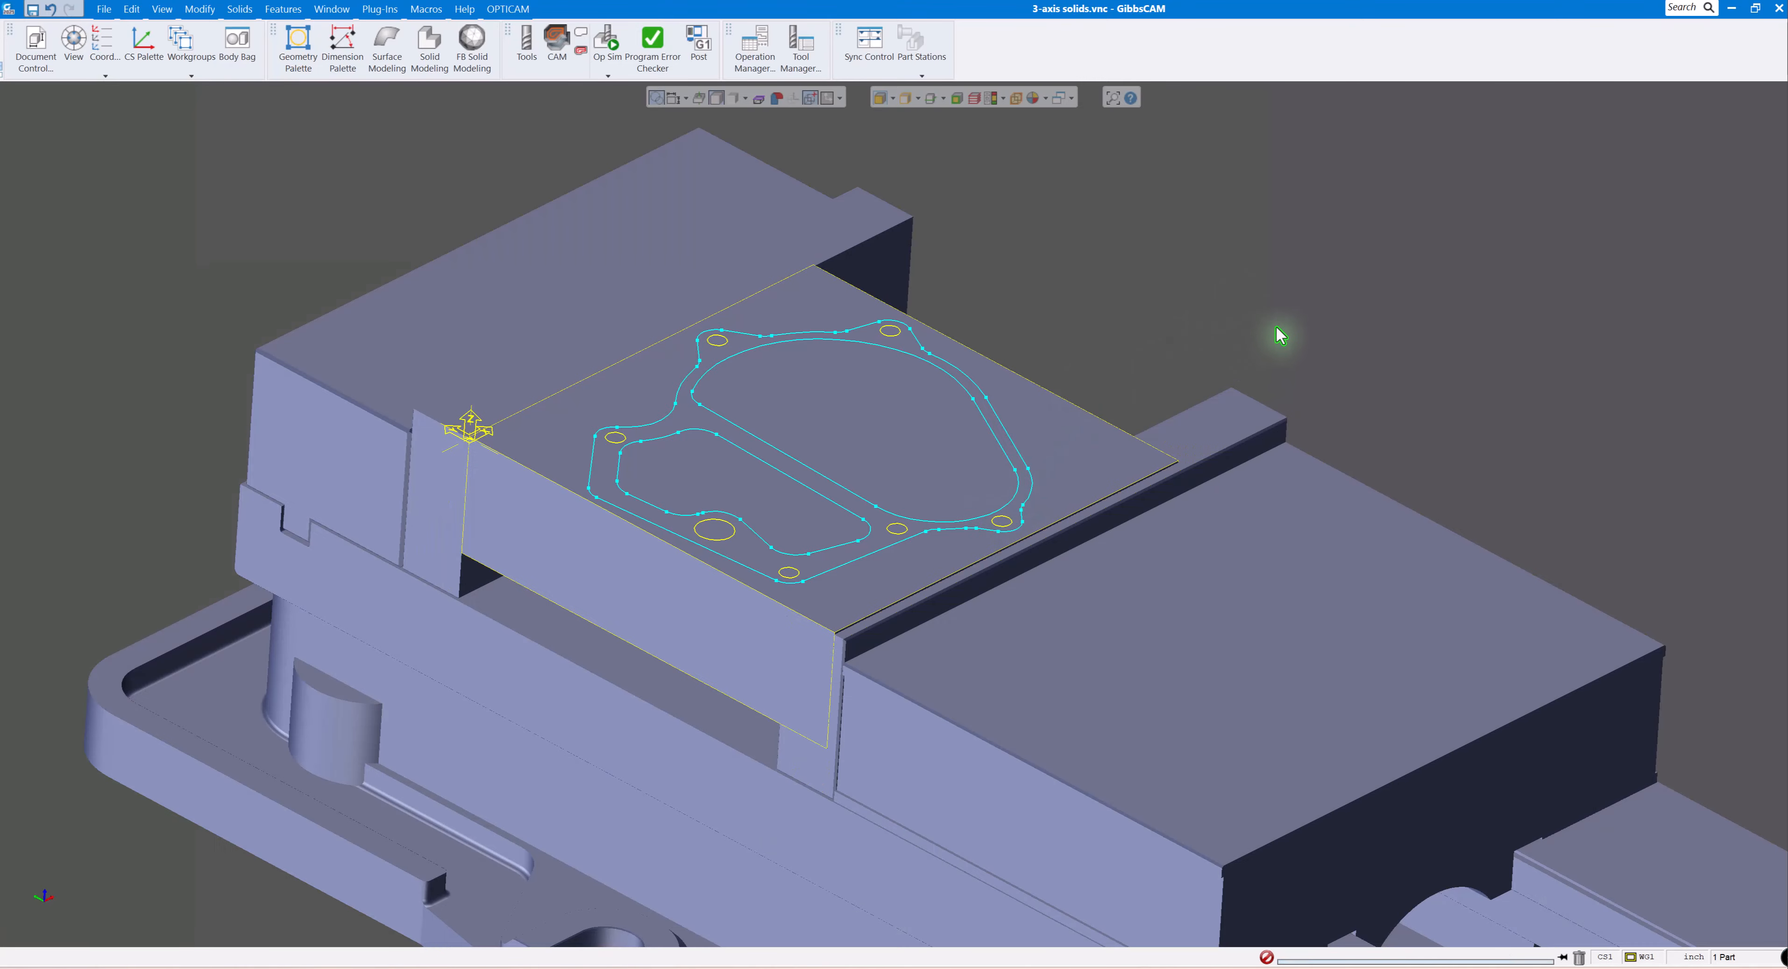
Select the vise's movable jaw and base bodies and set both to Fixture - Display Only.
middle_click_drag(1248, 270, 1005, 211)
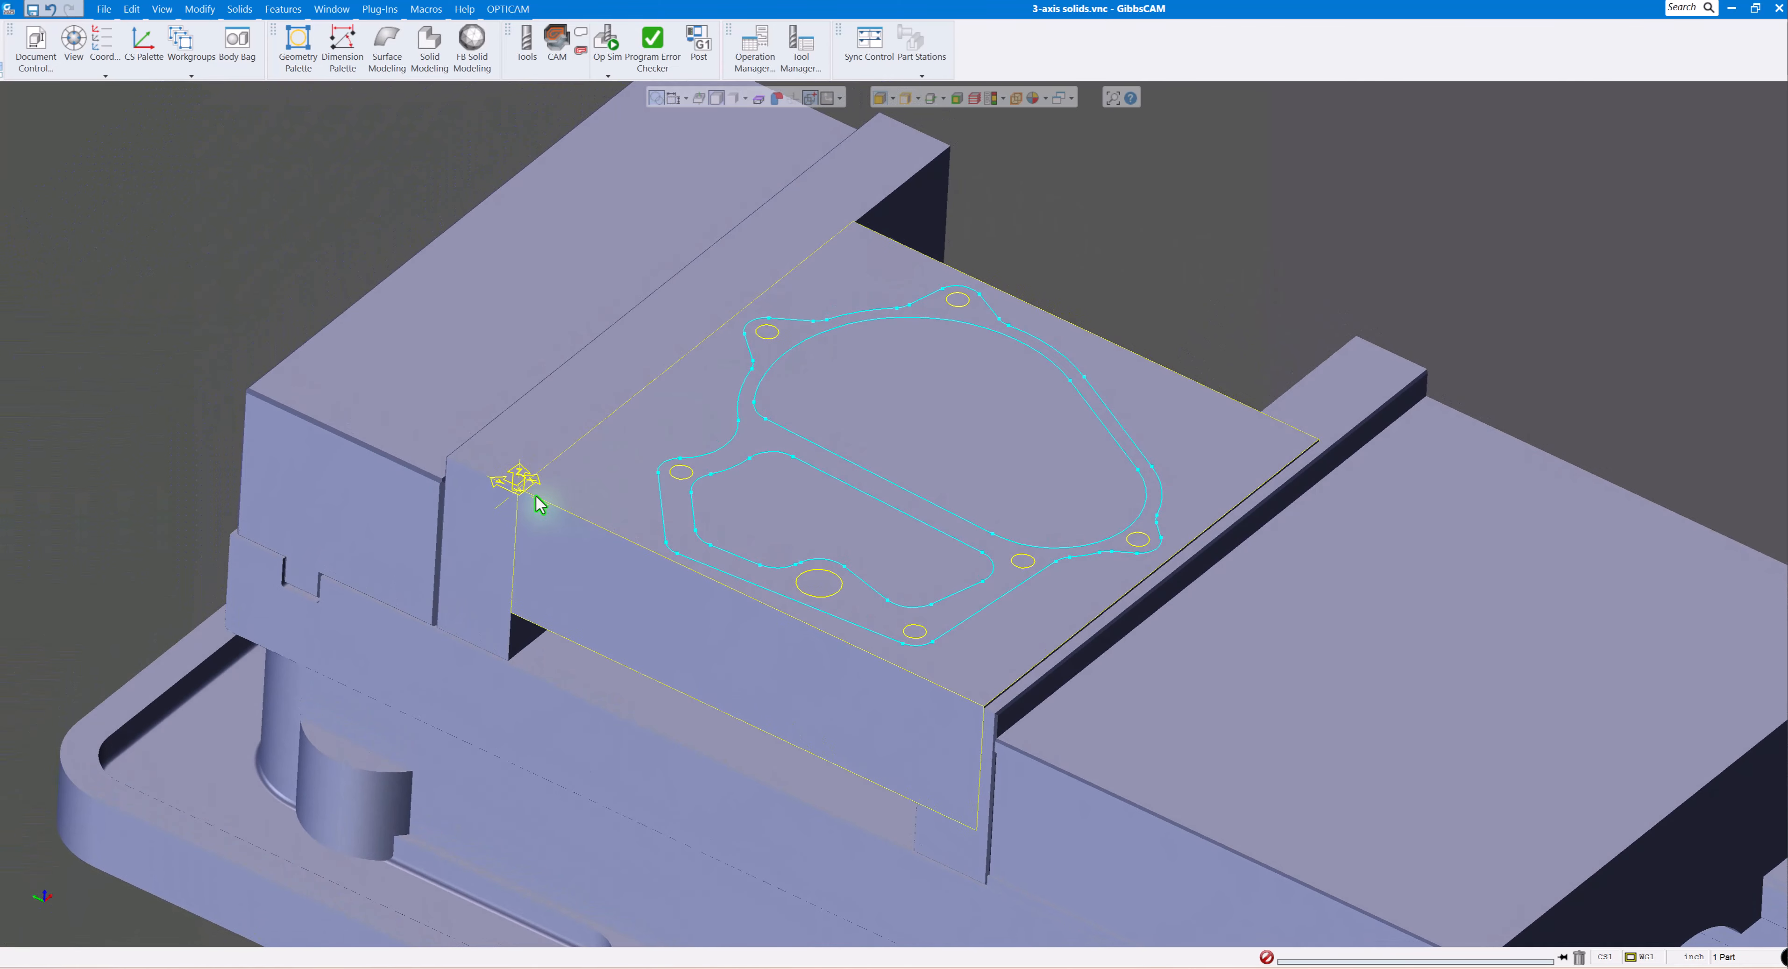
middle_click_drag(539, 507, 567, 484)
scroll(627, 471, "down", 6)
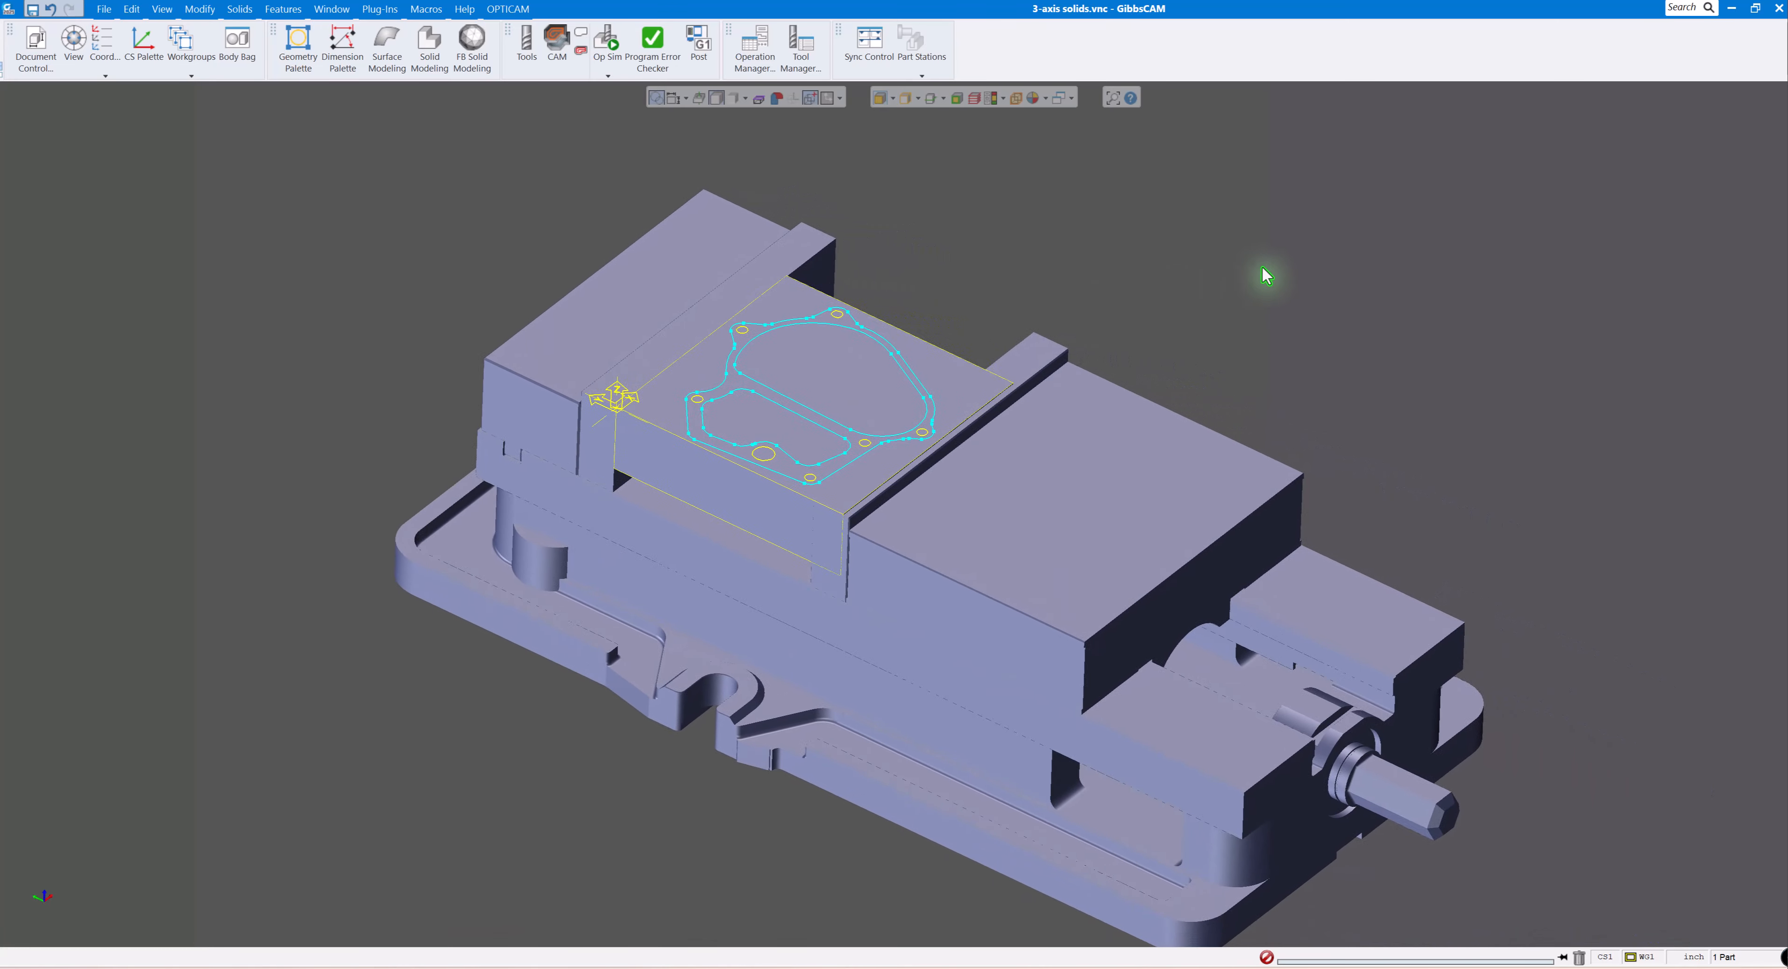
key("ctrl+u")
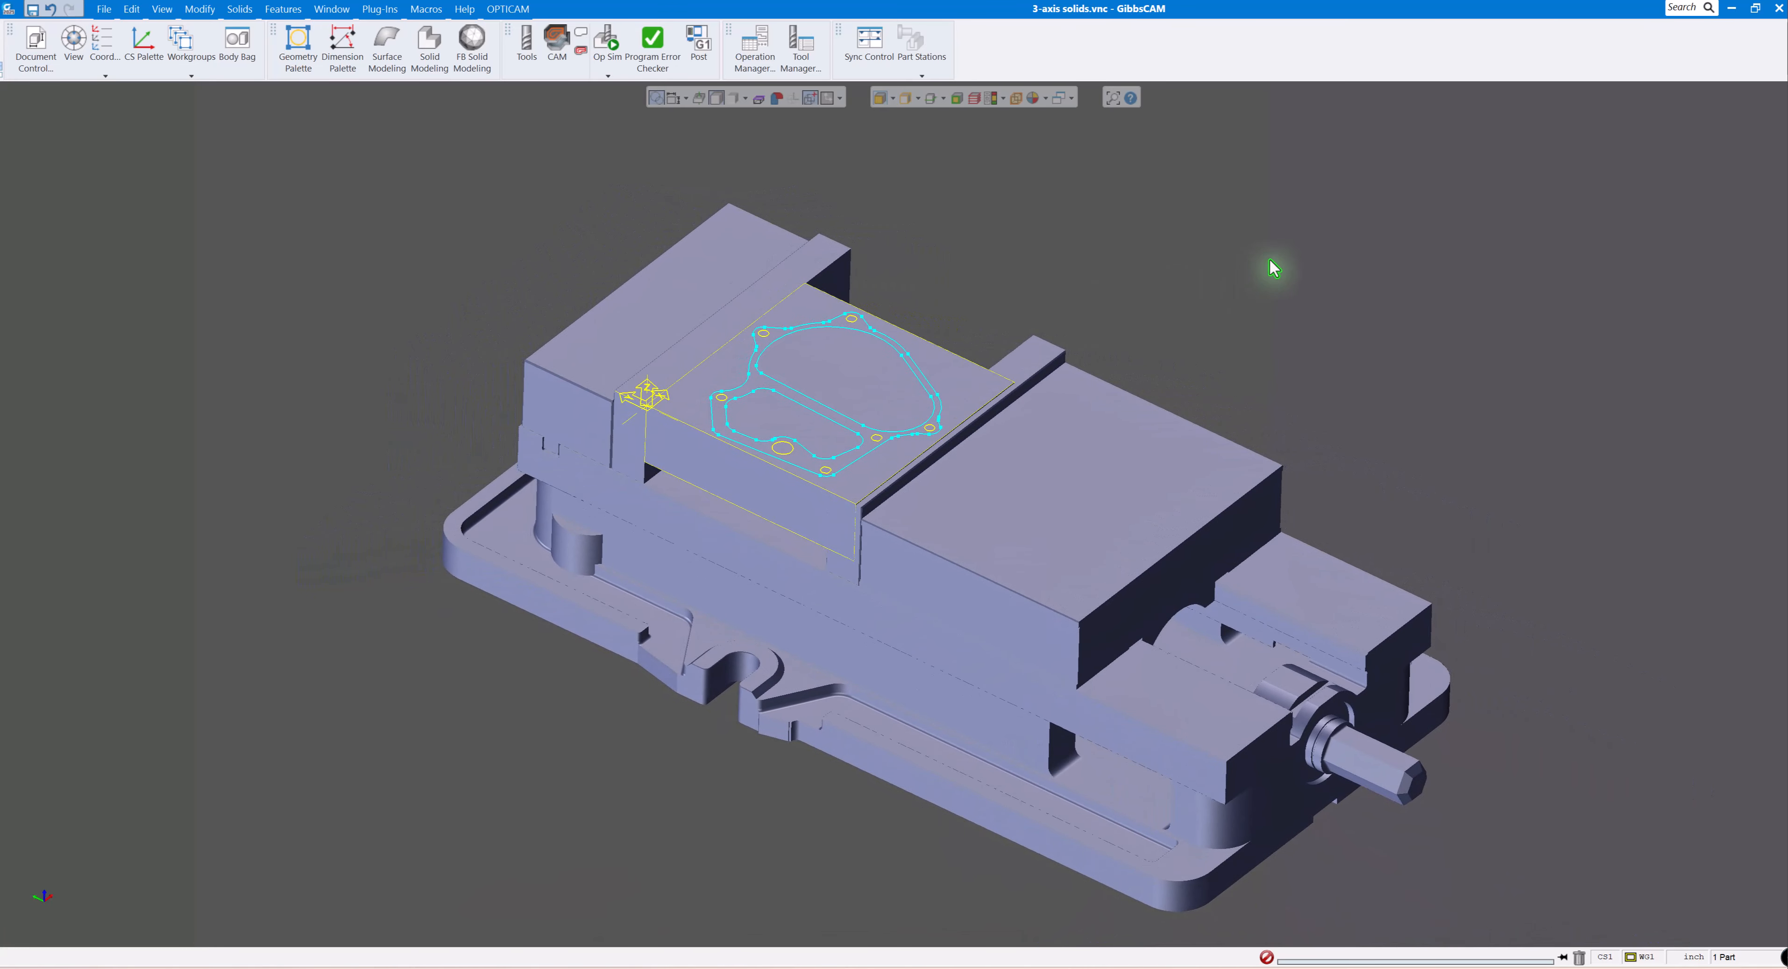
left_click(1119, 440)
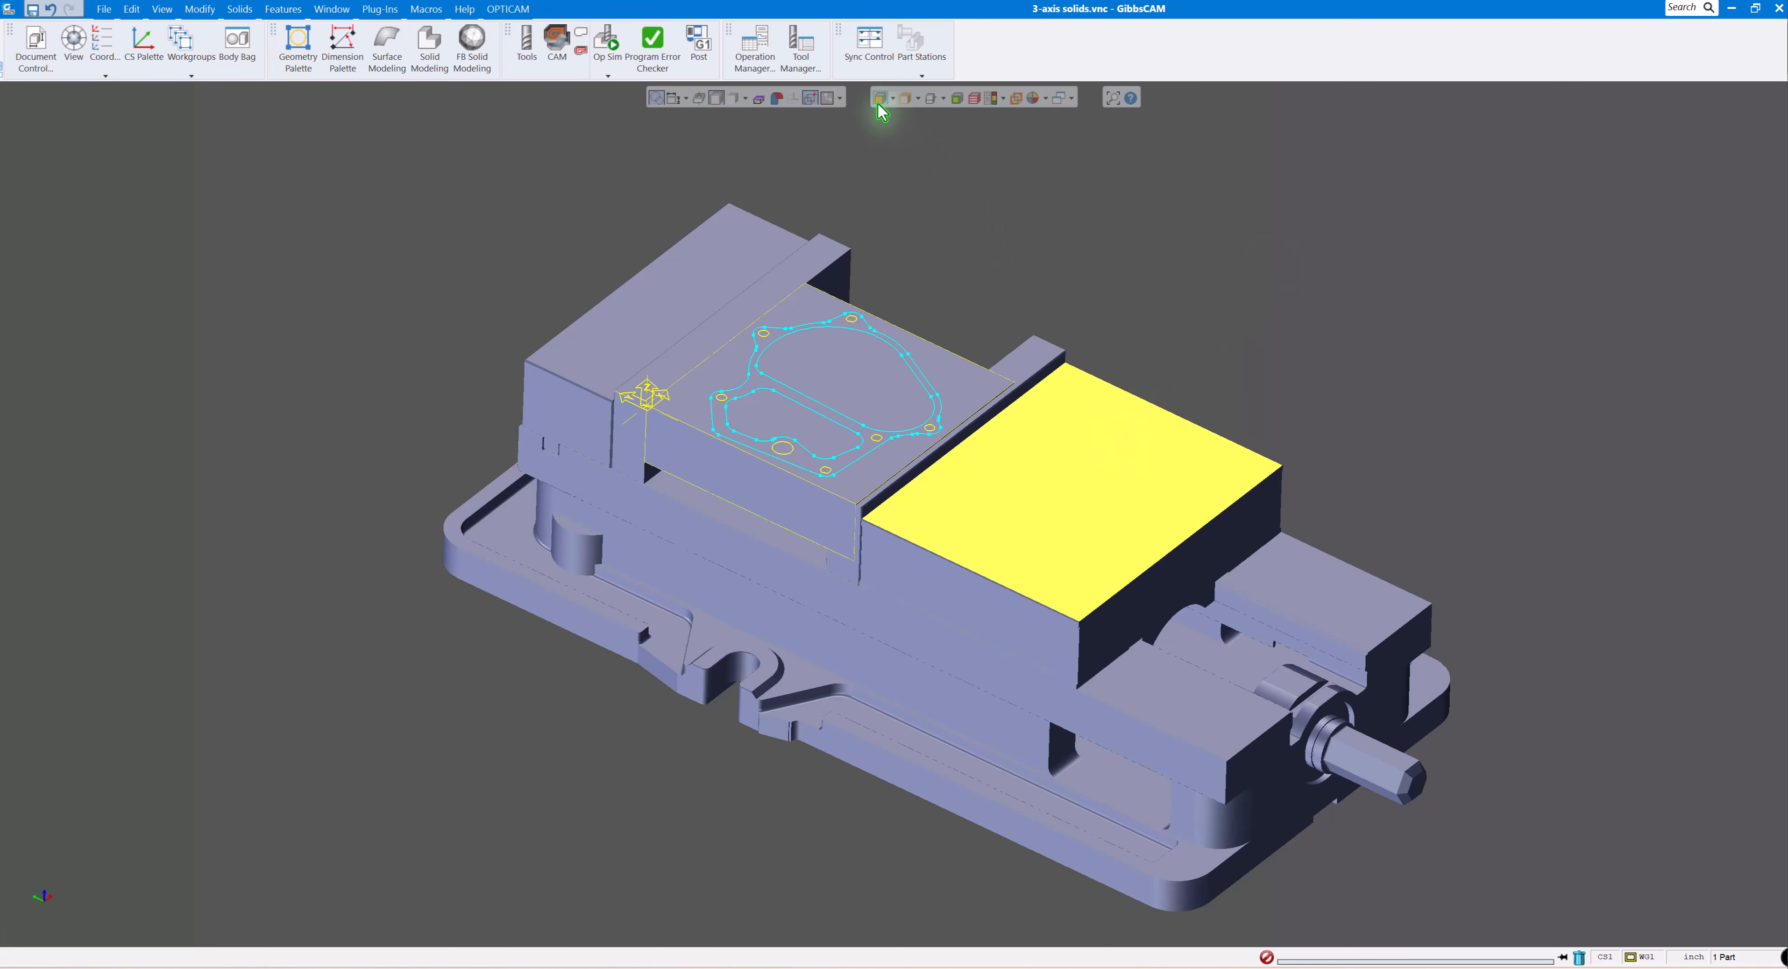
left_click(1129, 538)
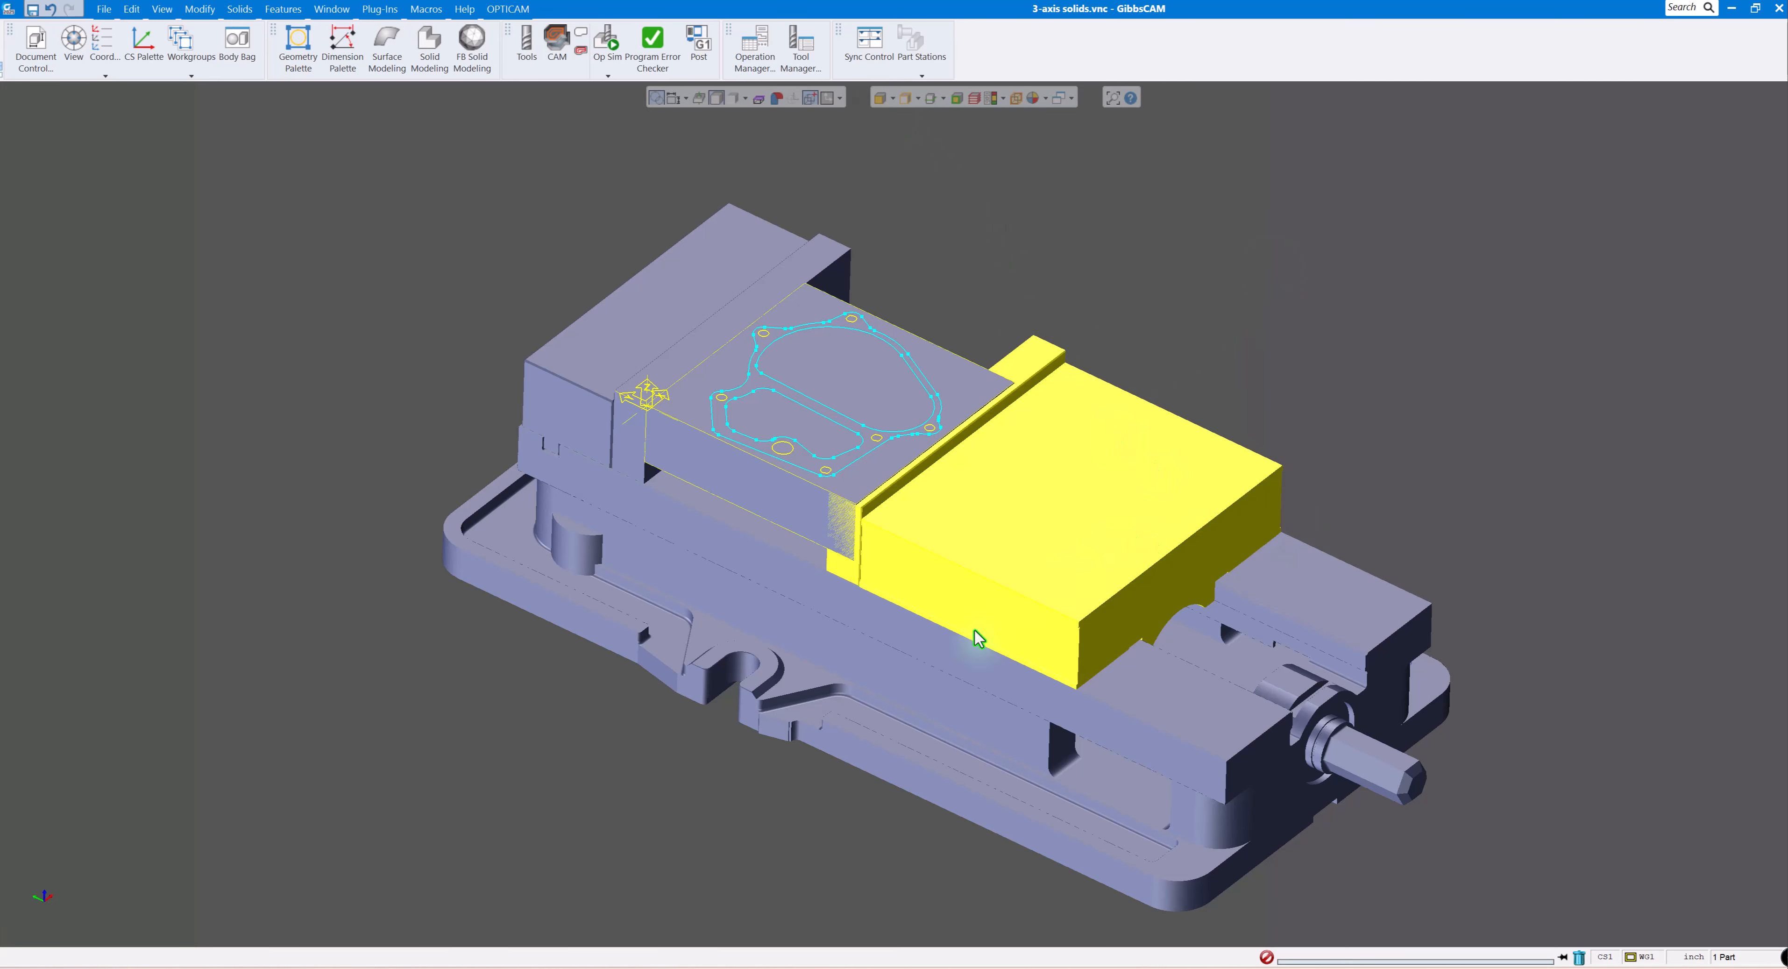
left_click(837, 689, "shift")
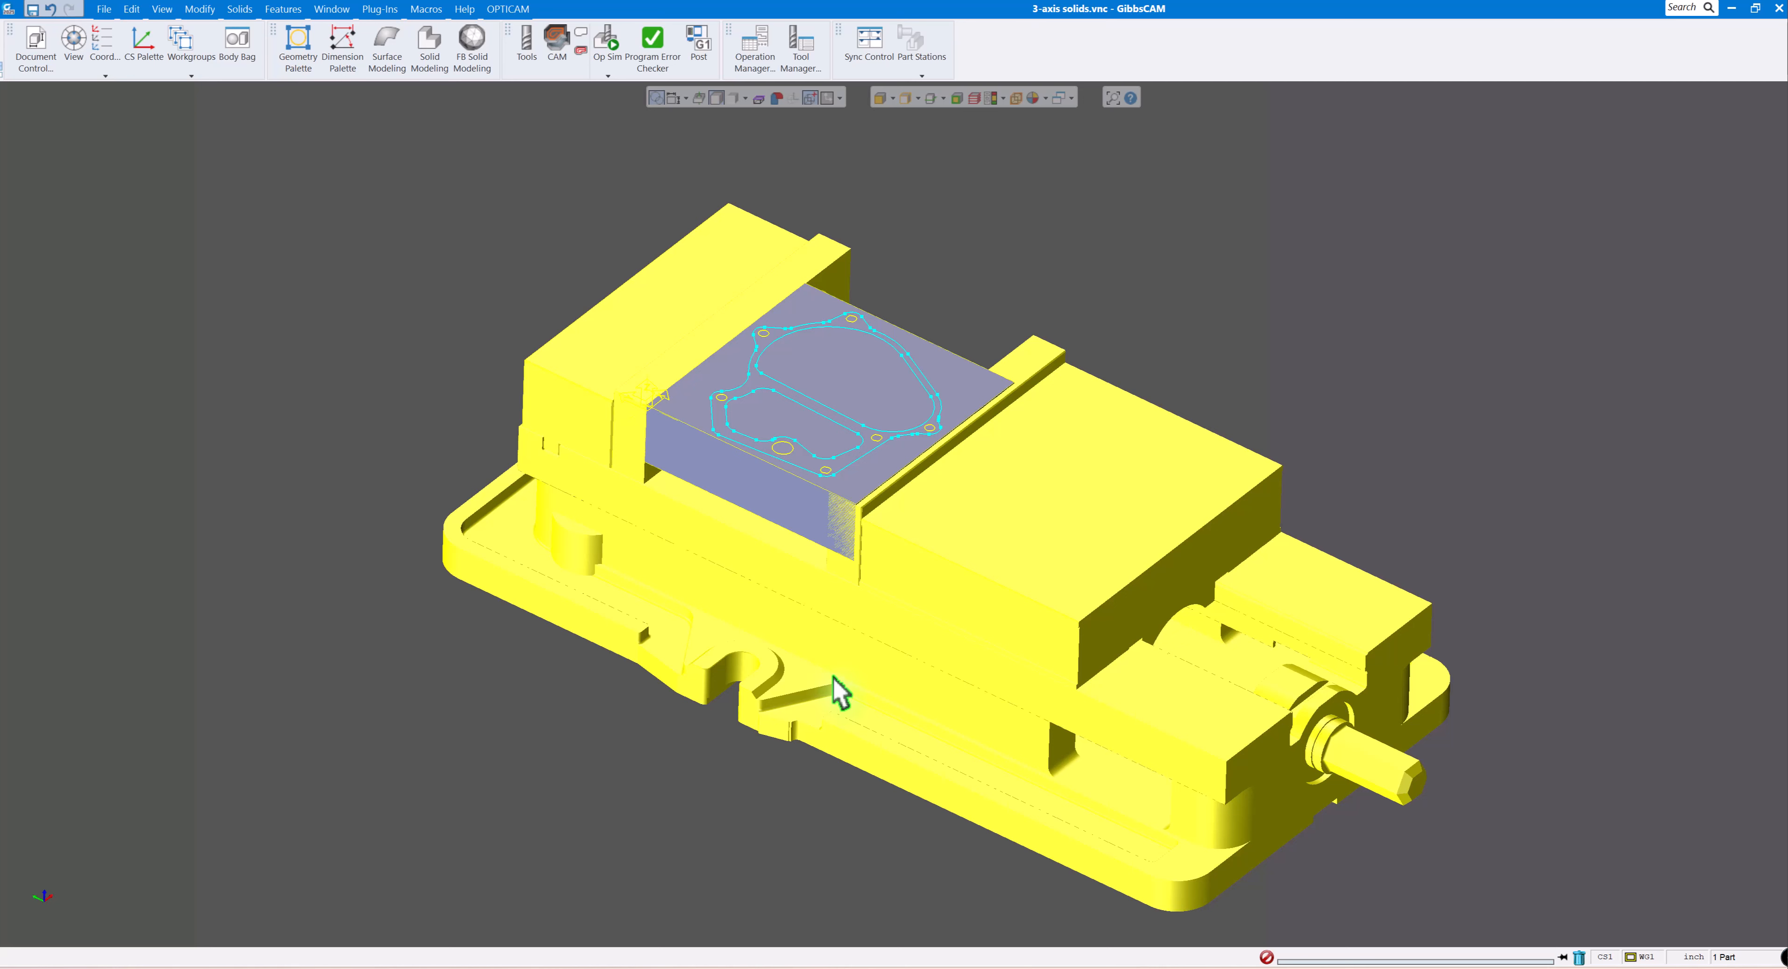
right_click(971, 536)
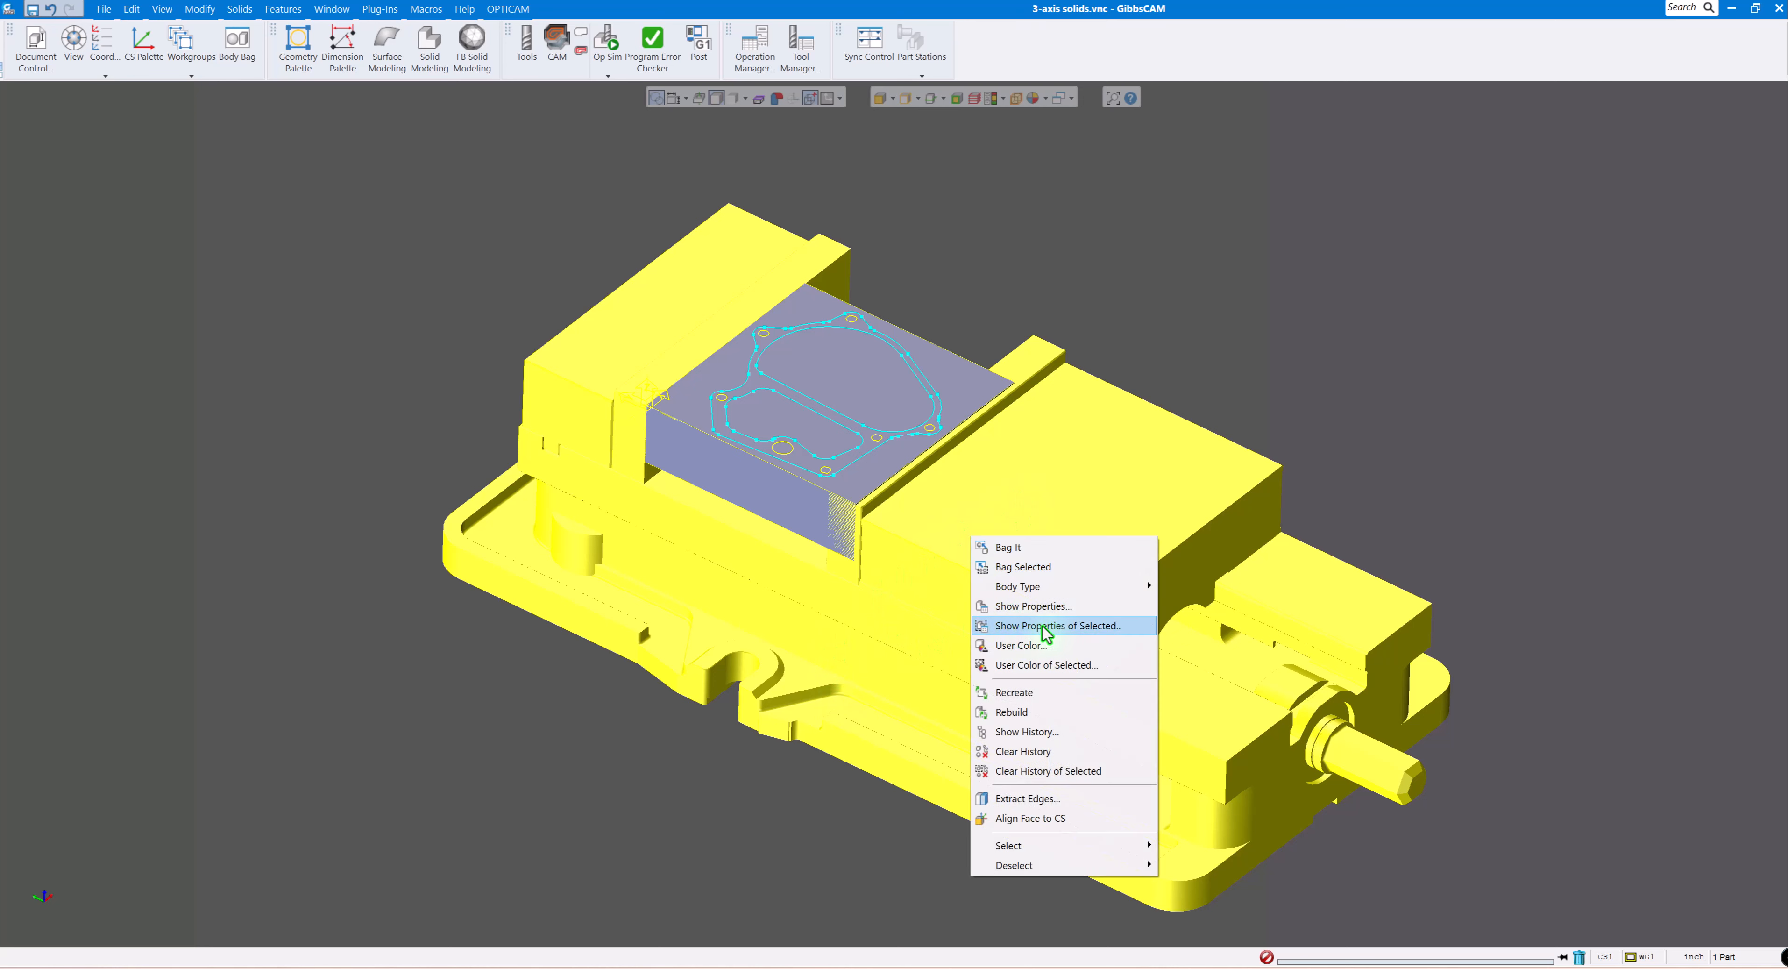
left_click(1093, 627)
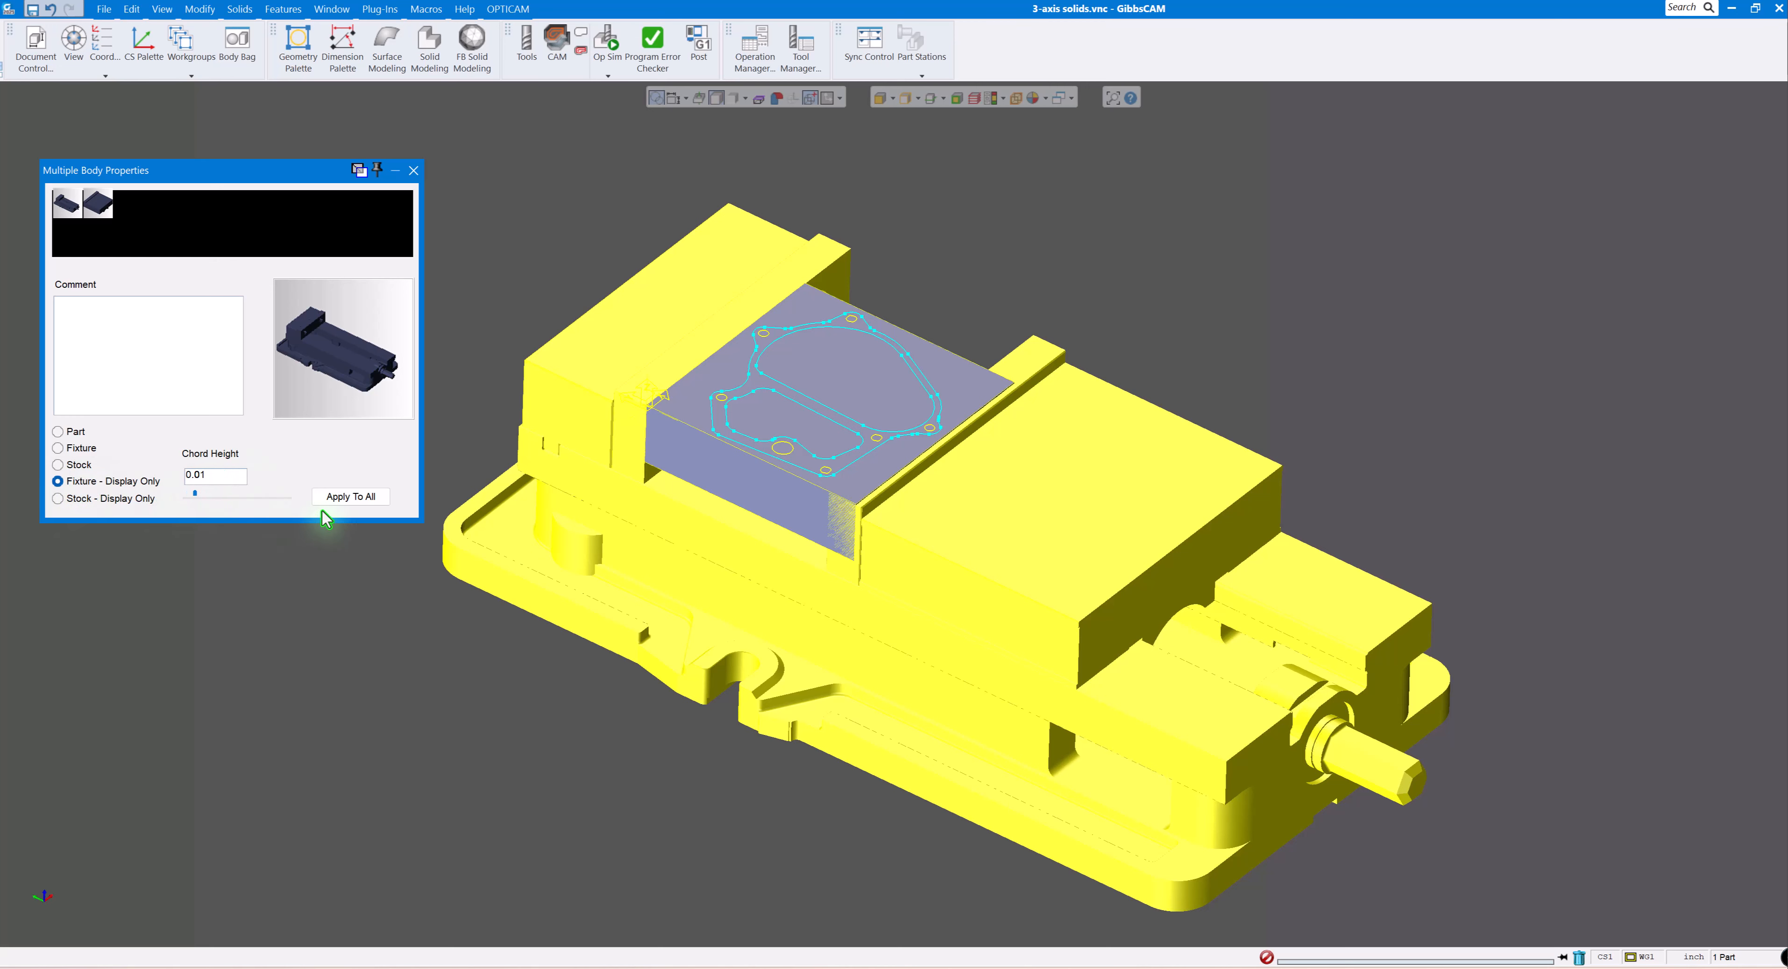
left_click(351, 497)
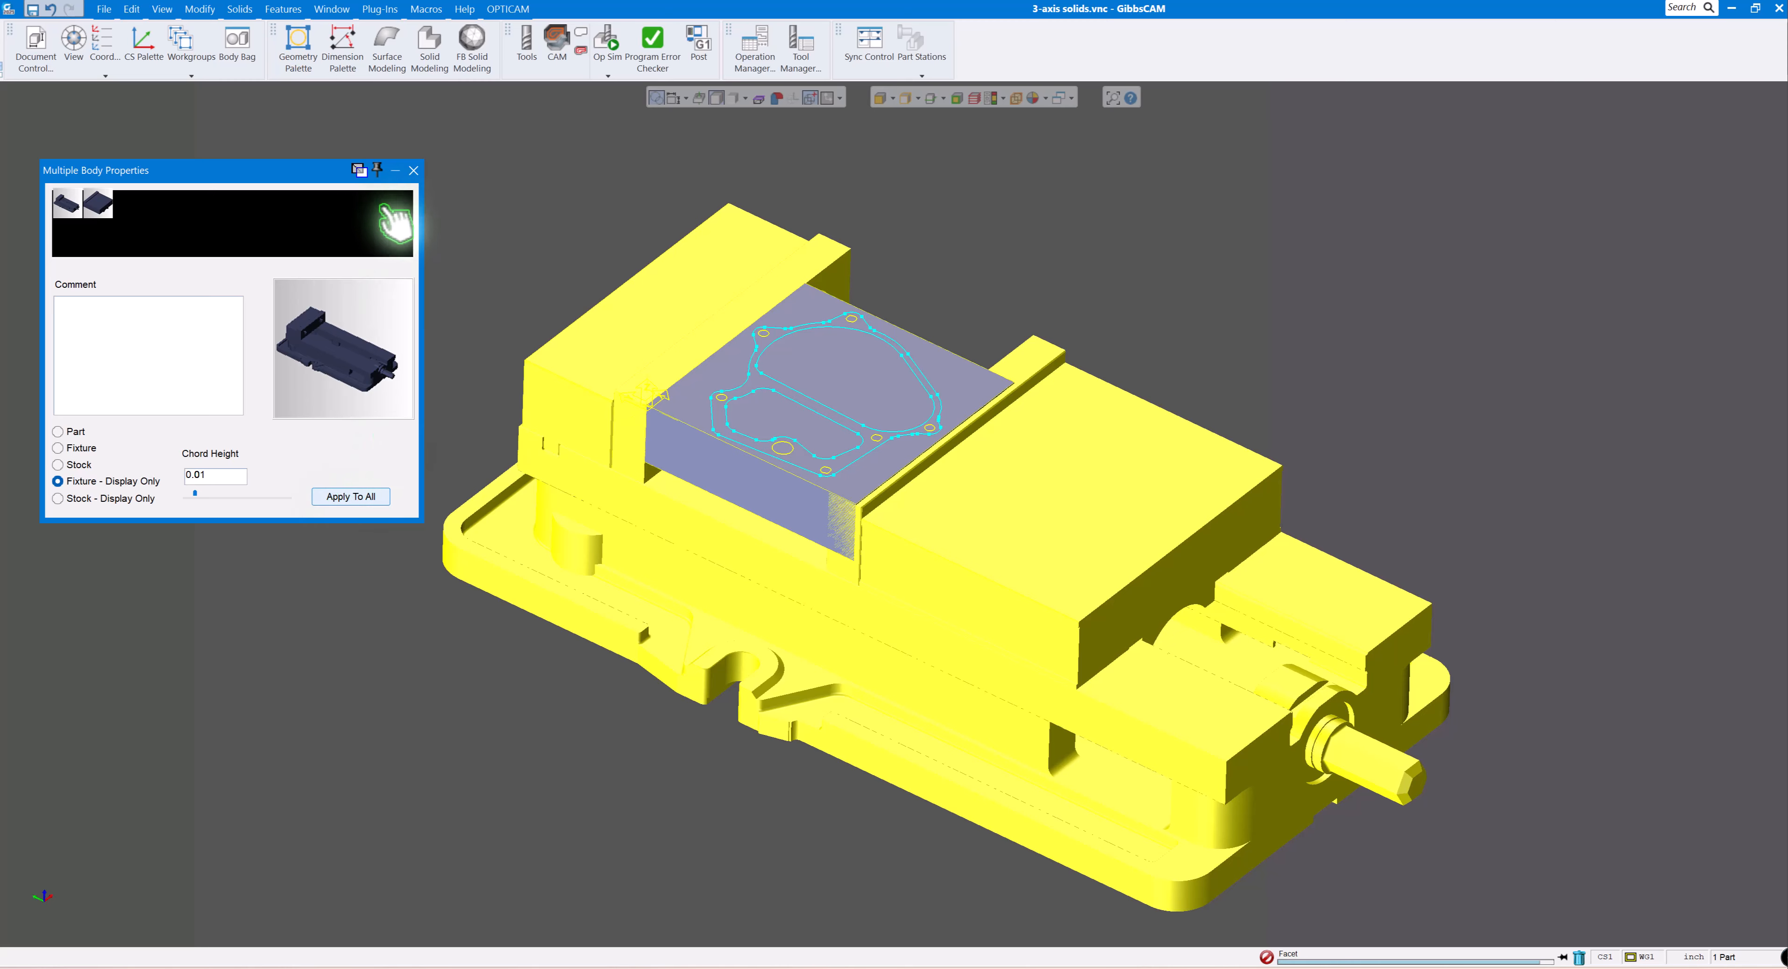
left_click(413, 171)
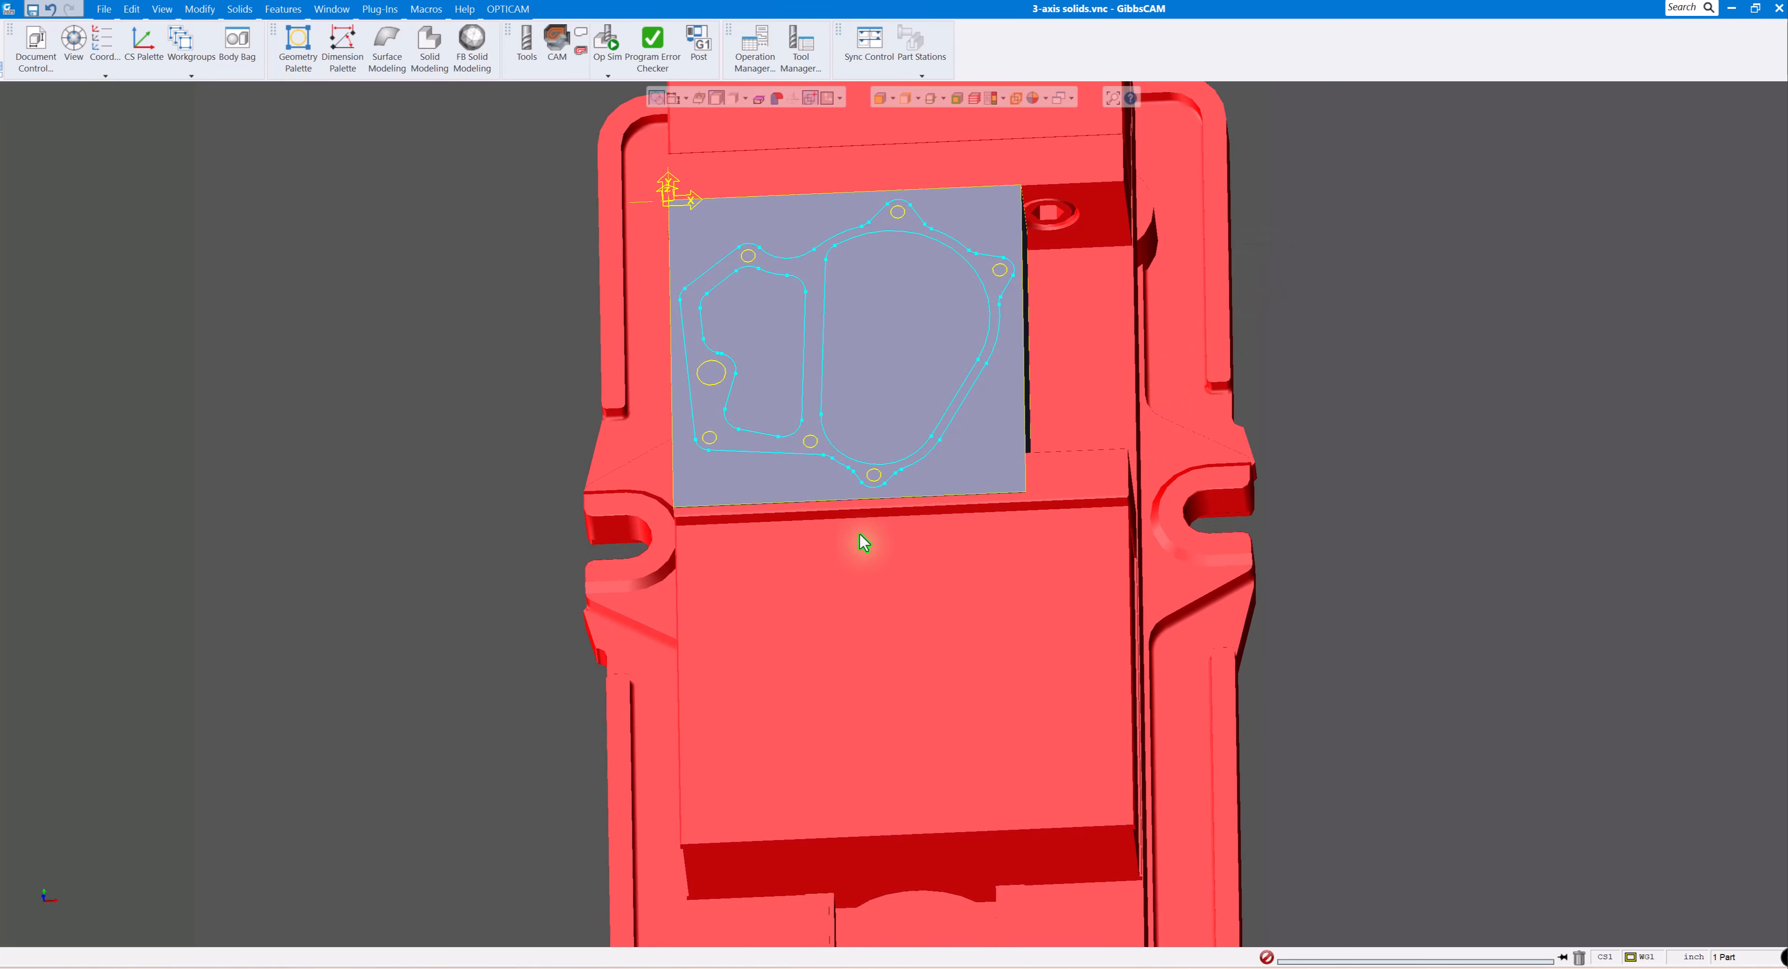
Translate both vise bodies by X -0.75 relative to the stock and deselect them.
left_click(57, 880)
scroll(579, 471, "down", 5)
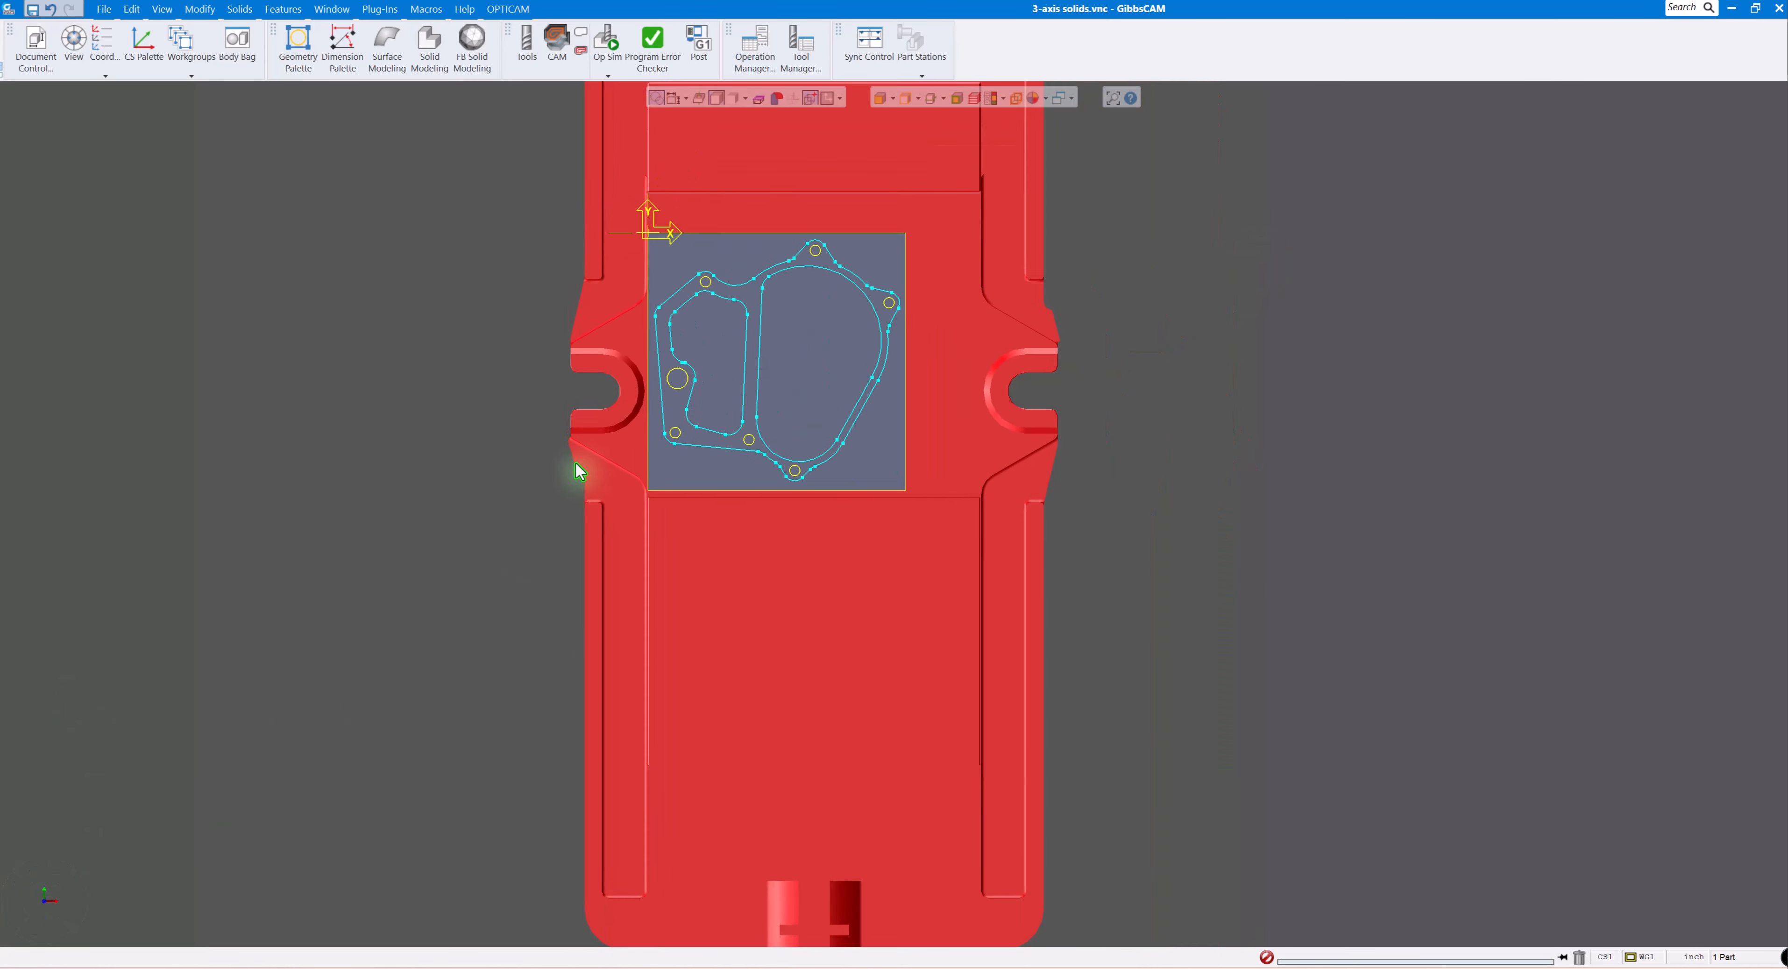
scroll(688, 431, "up", 5)
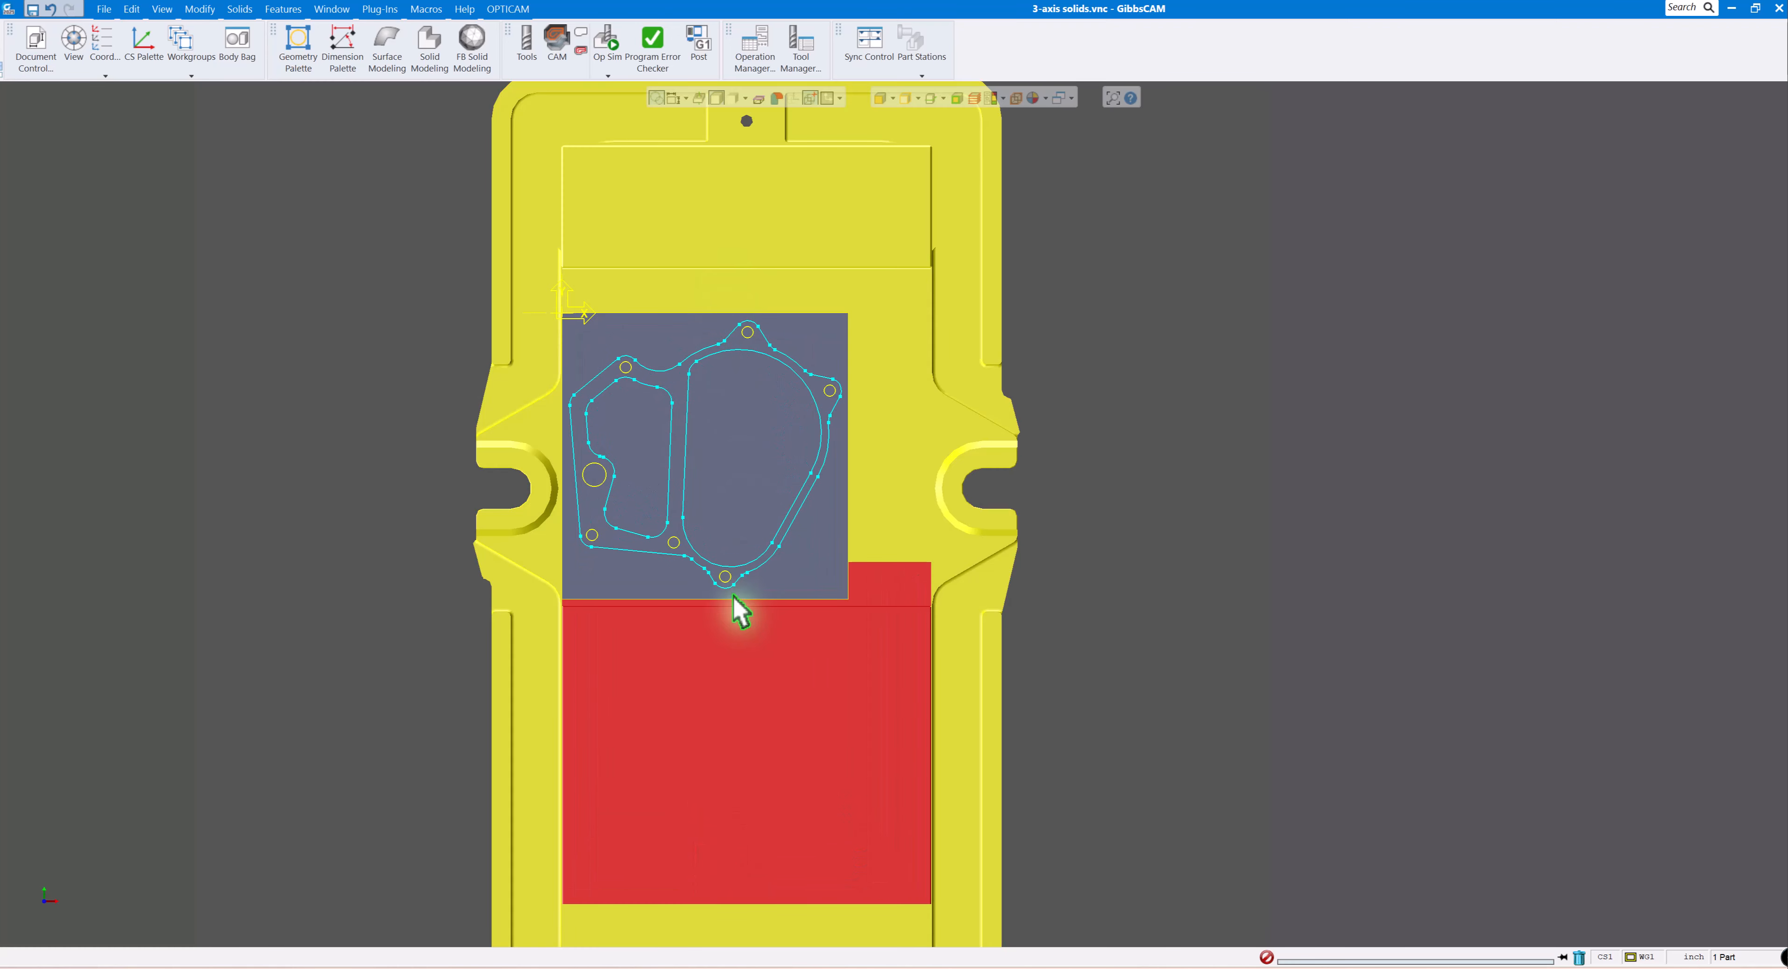
left_click(198, 9)
left_click(223, 178)
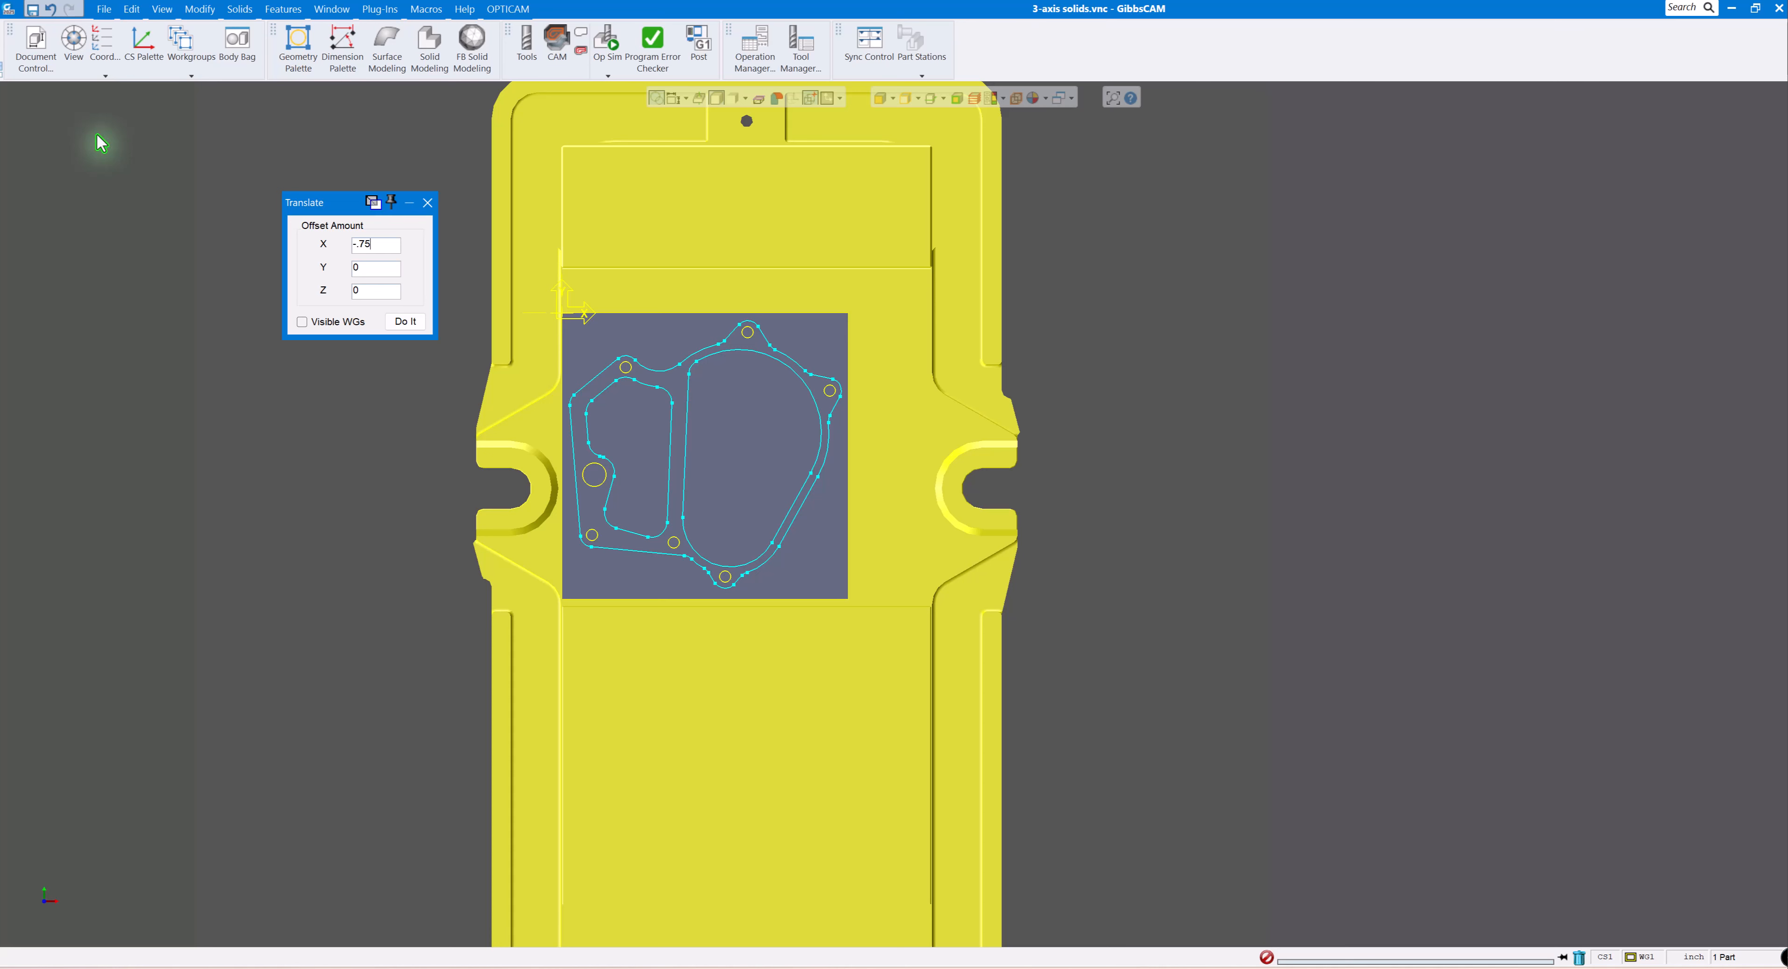
left_click(406, 321)
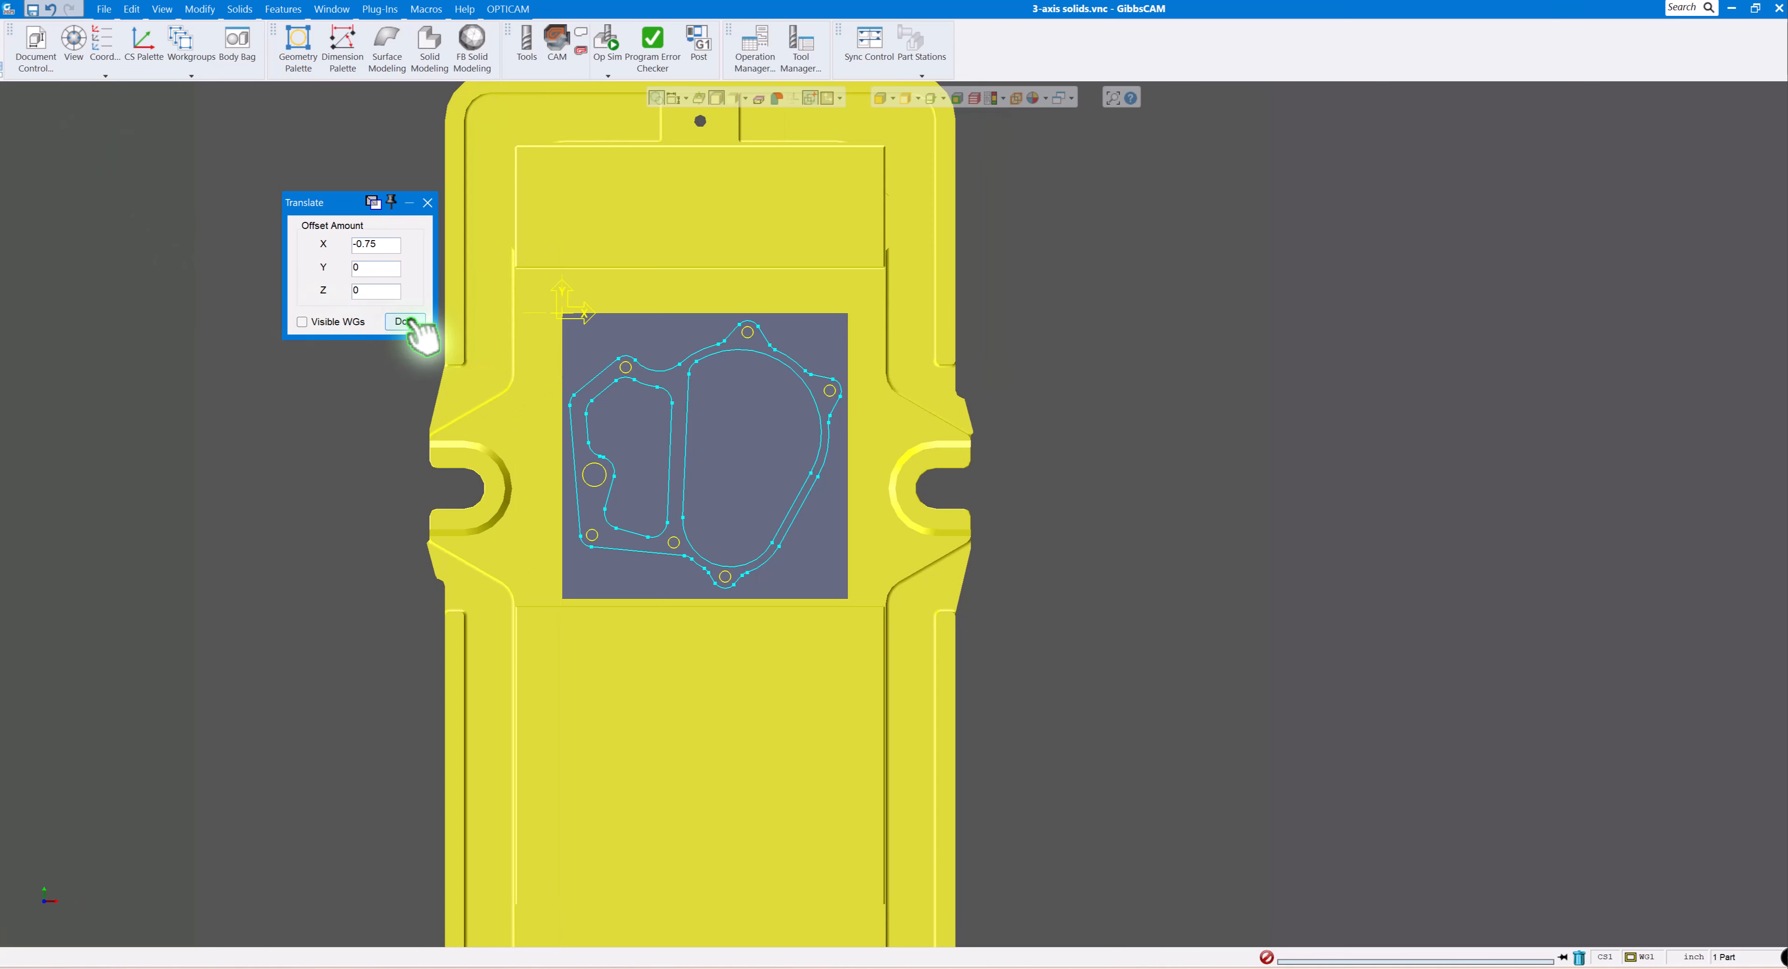
left_click(1169, 340)
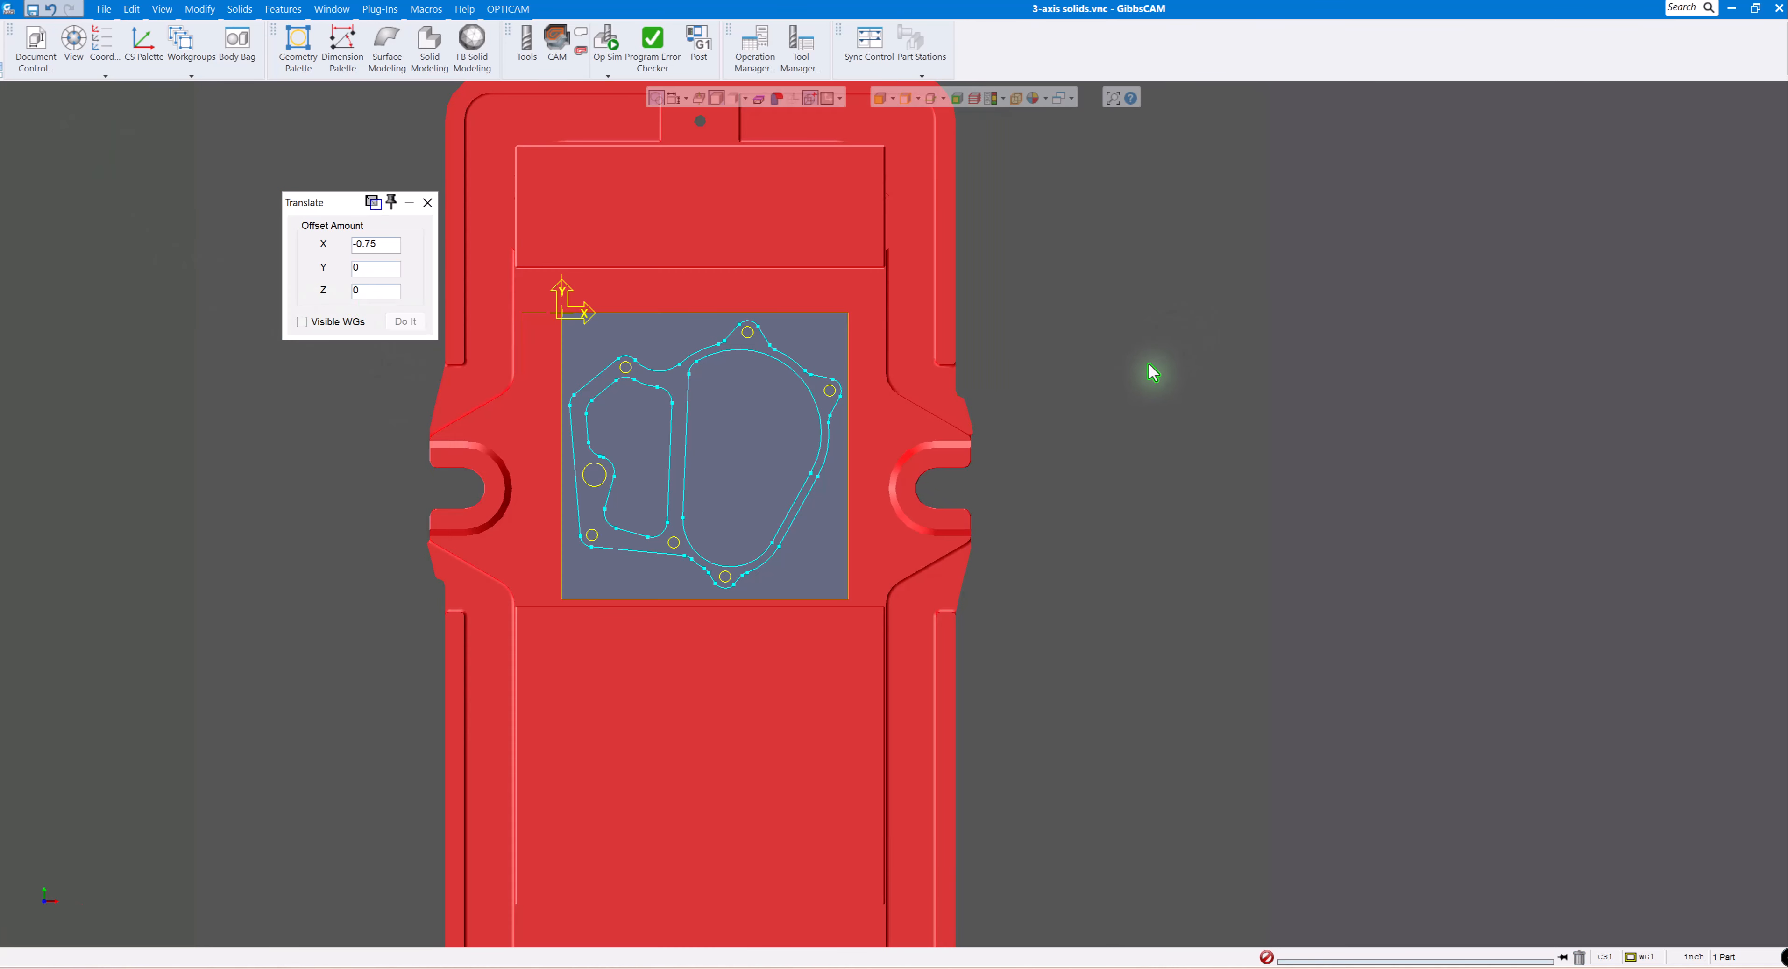
Translate both vise bodies by Z -1.1, with X and Y offsets of 0, and deselect them.
key("ctrl+i")
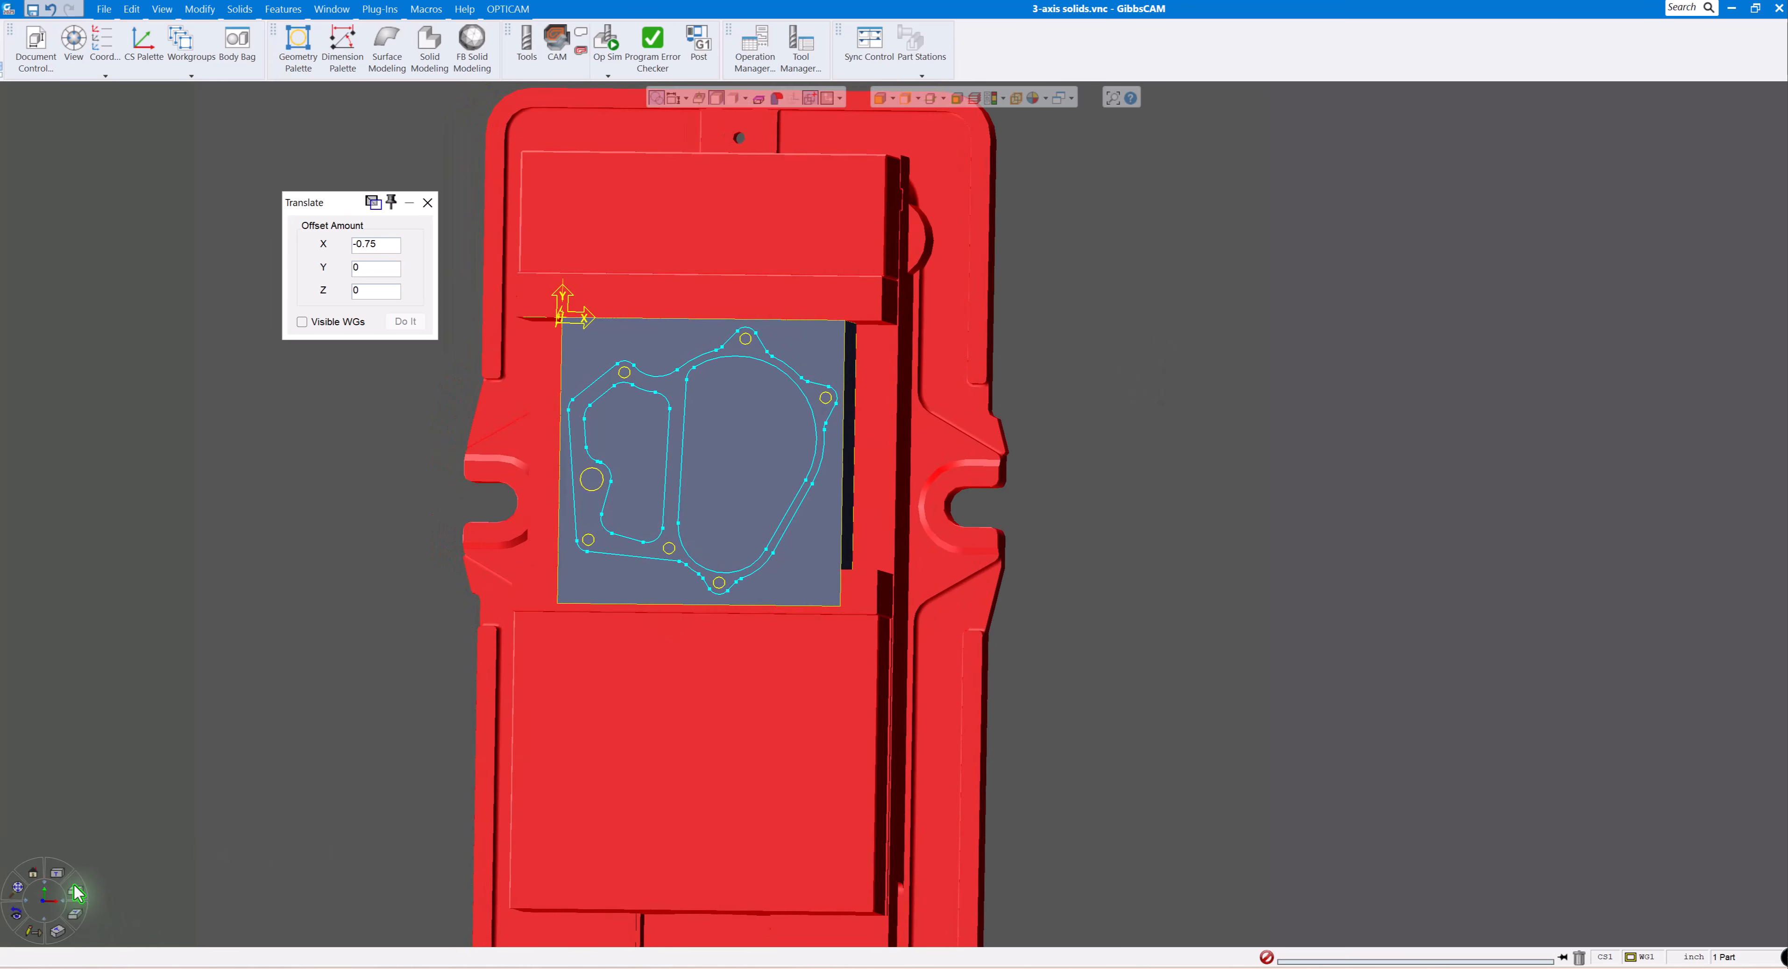
left_click(76, 893)
left_click(76, 920)
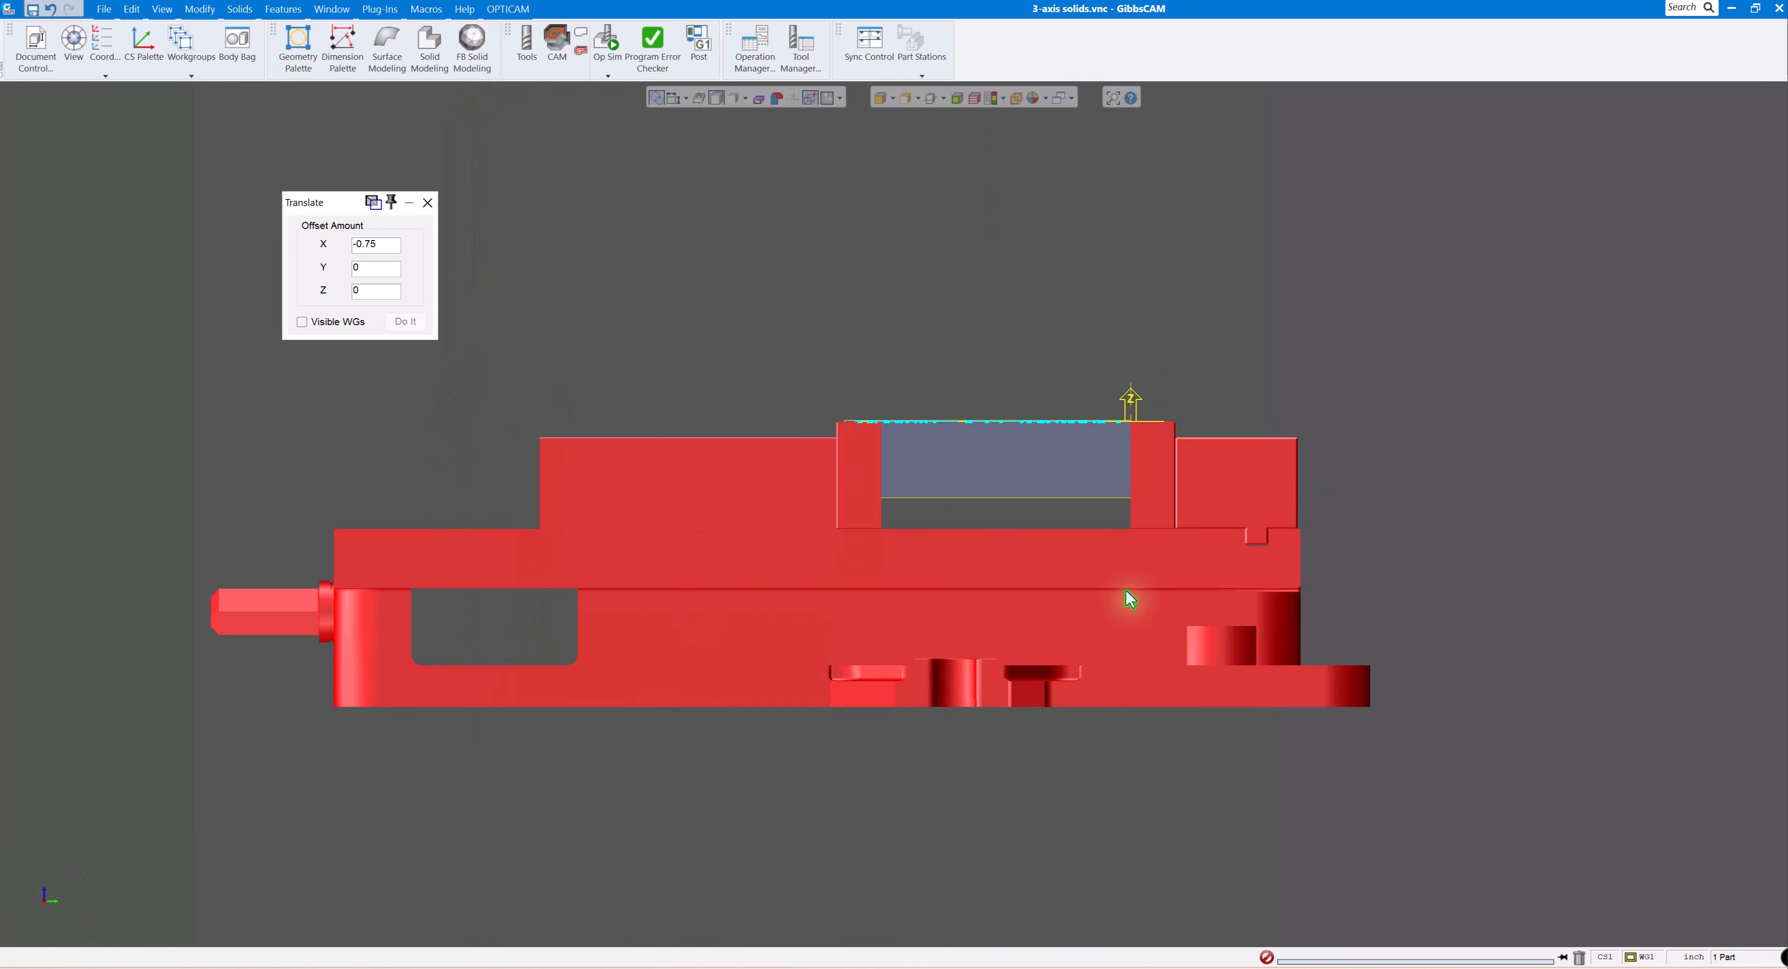
left_click(749, 520)
left_click(1239, 519, "shift")
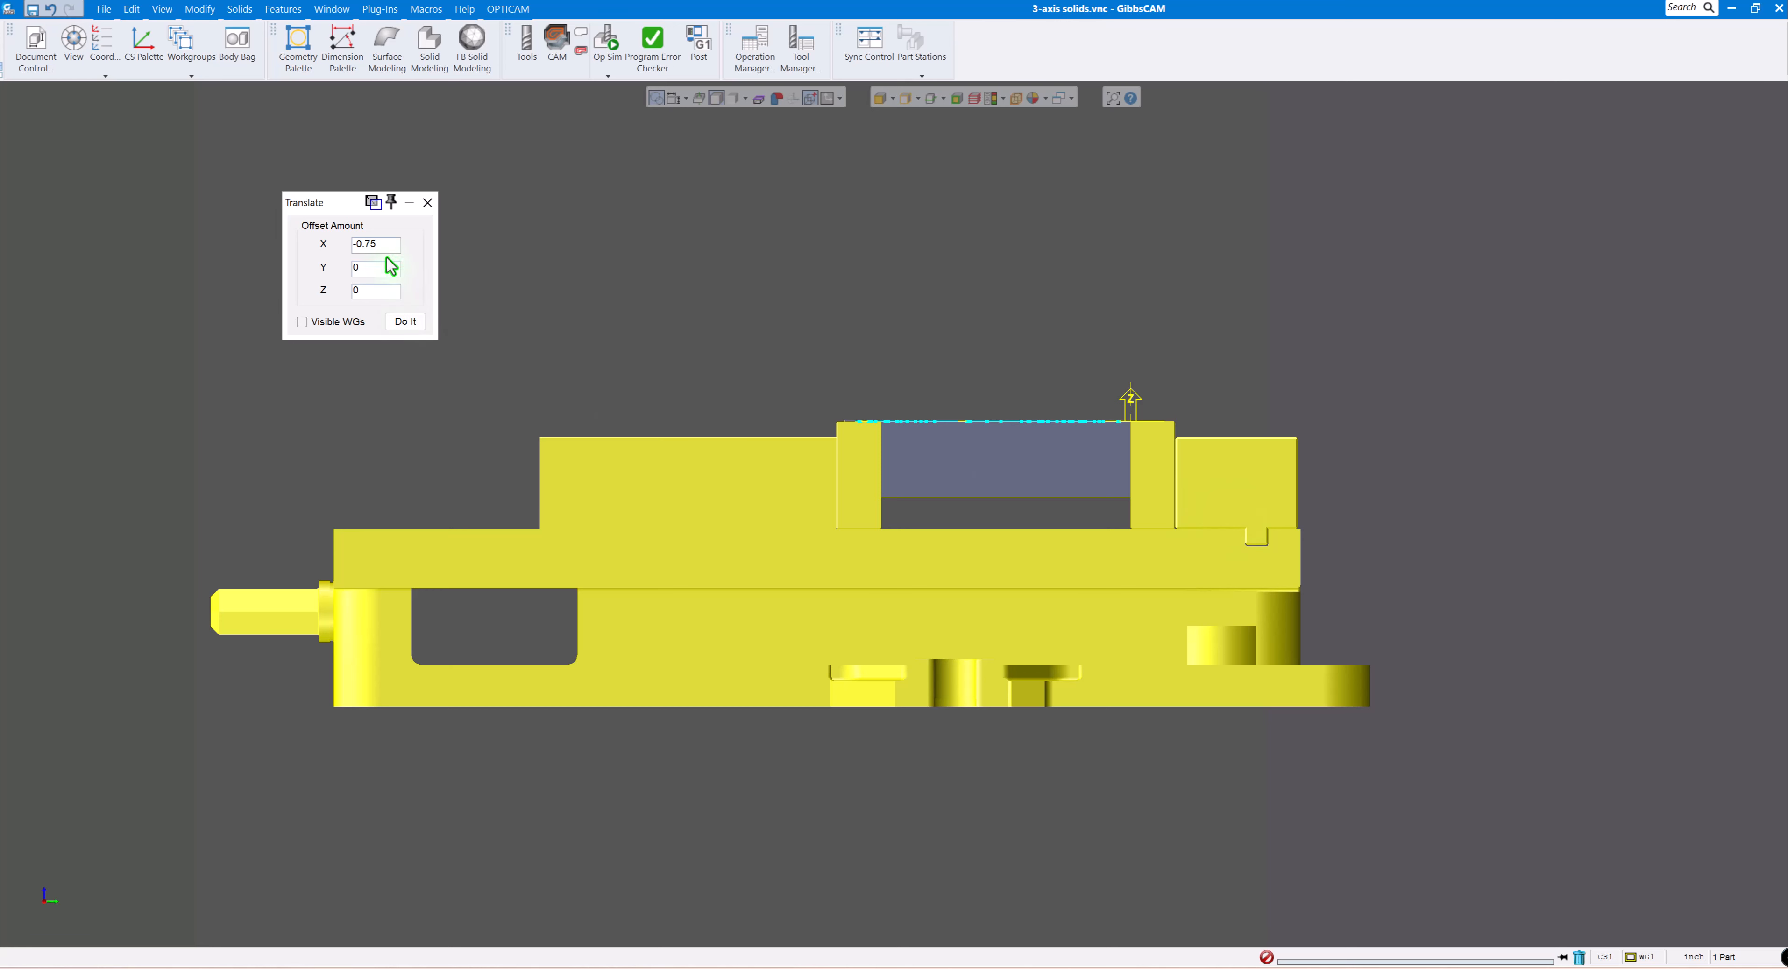
left_click_drag(386, 245, 310, 240)
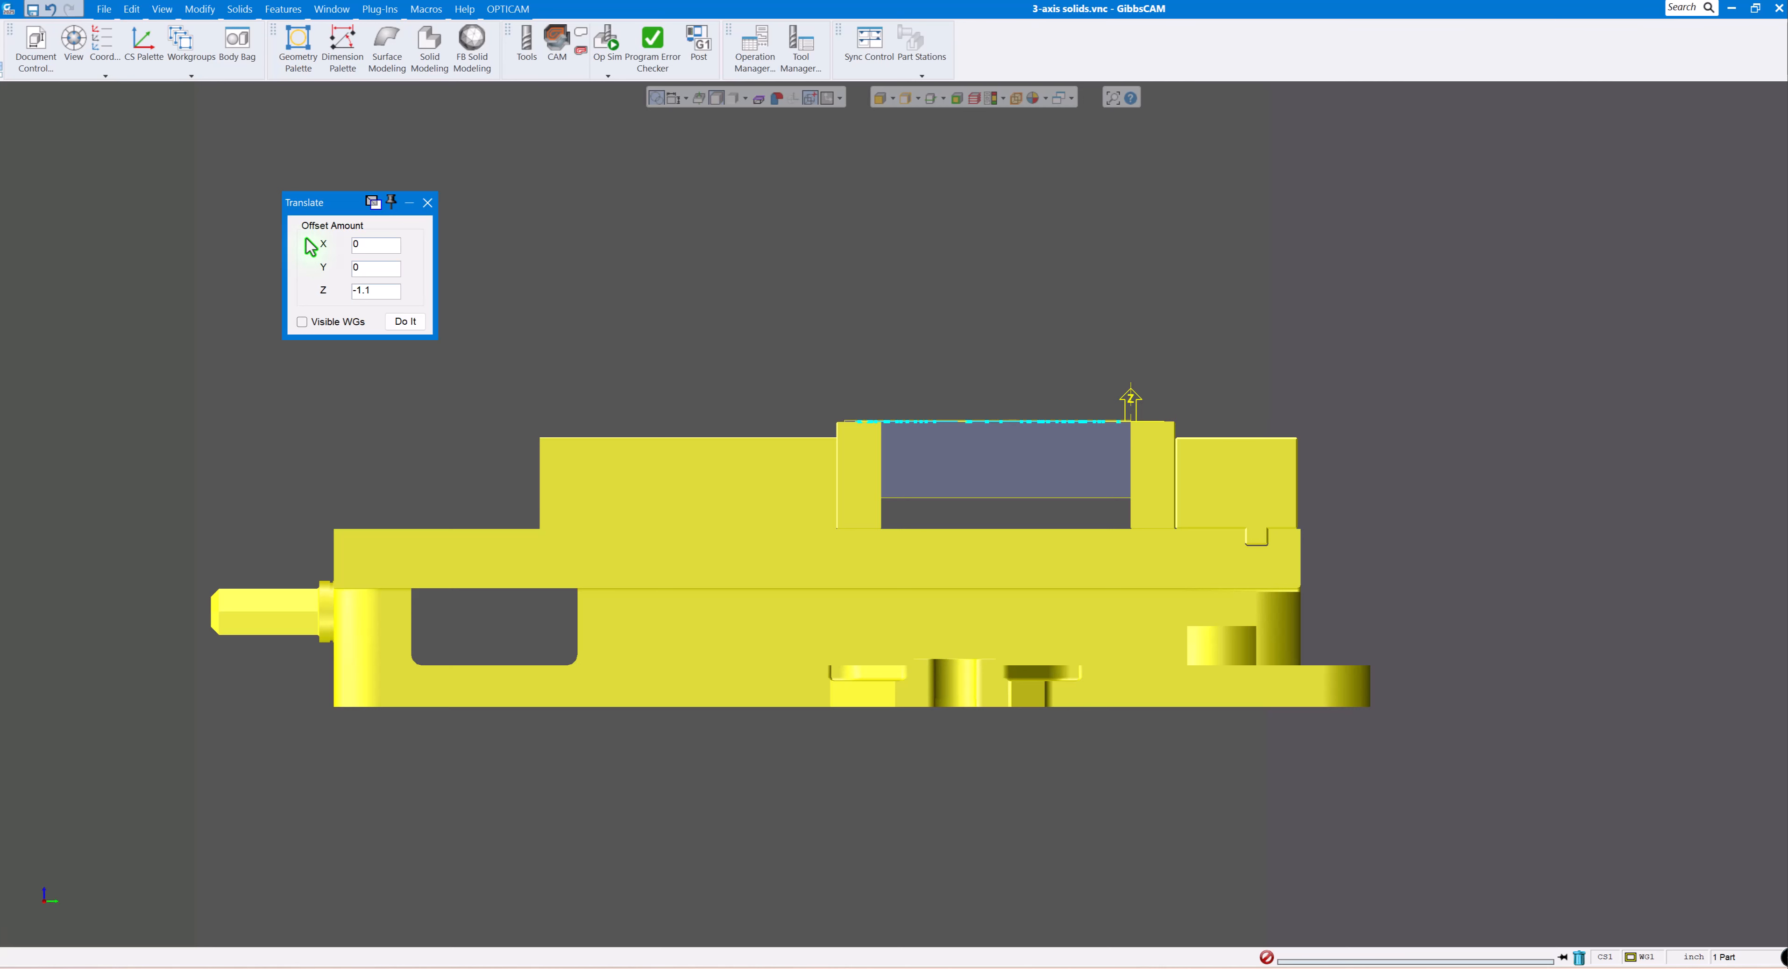
left_click(404, 322)
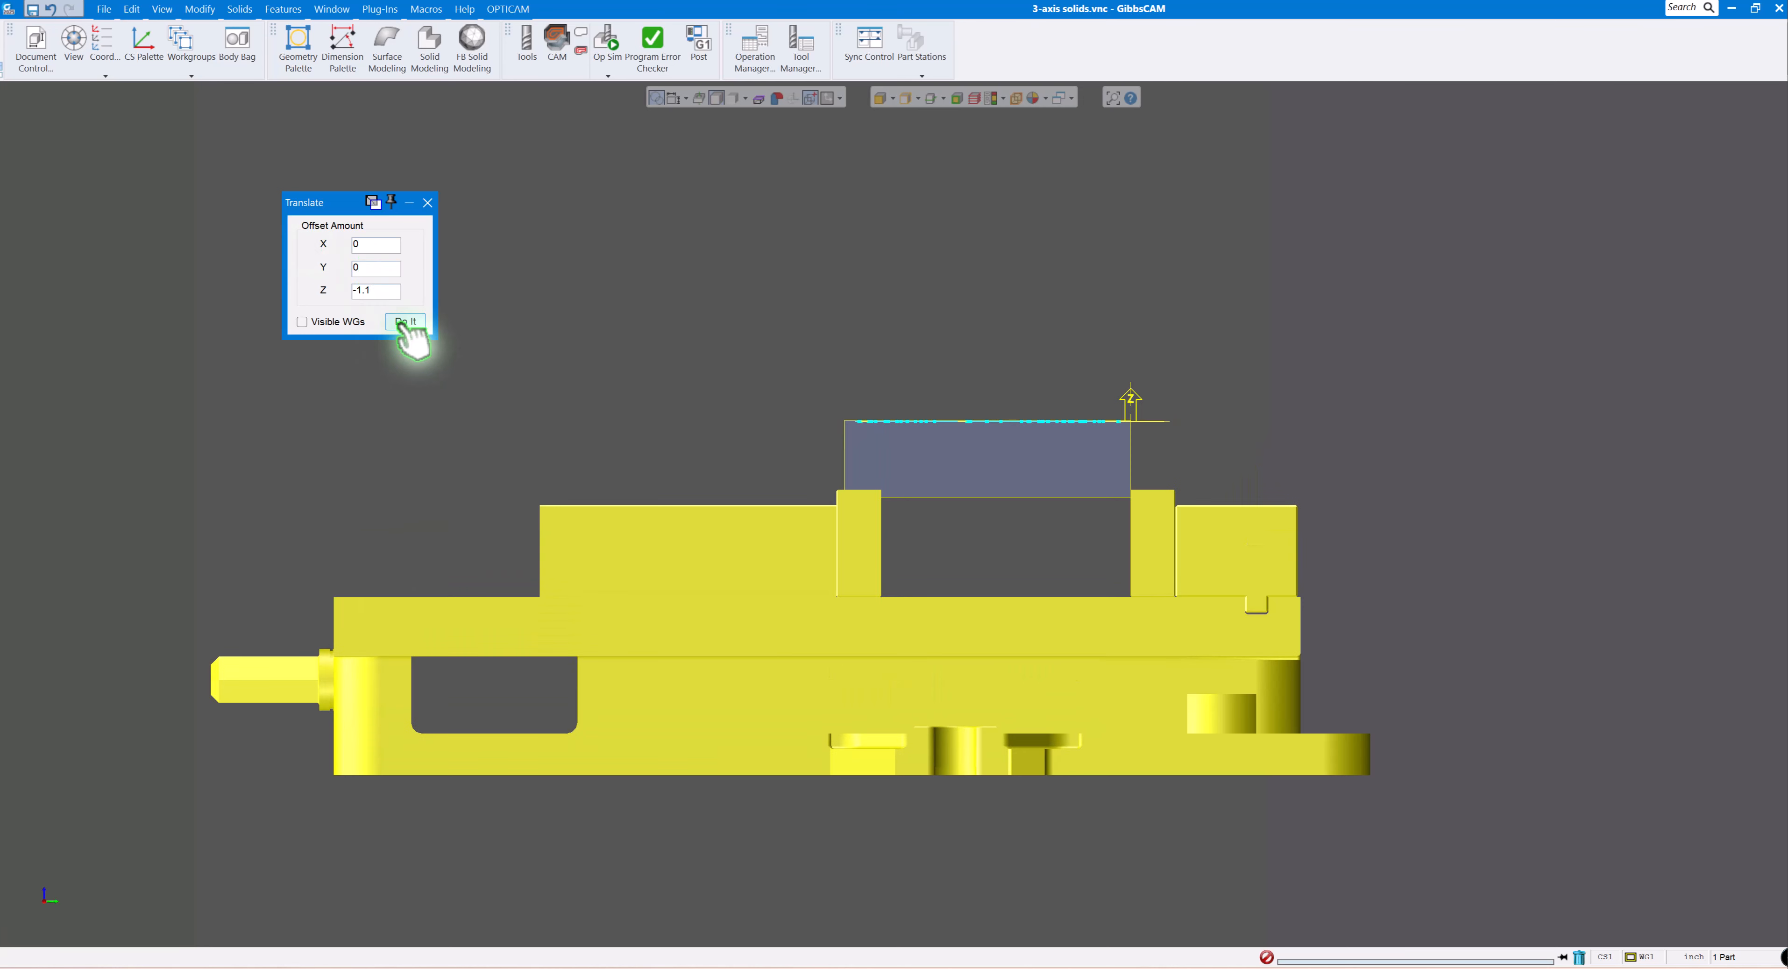
left_click(427, 202)
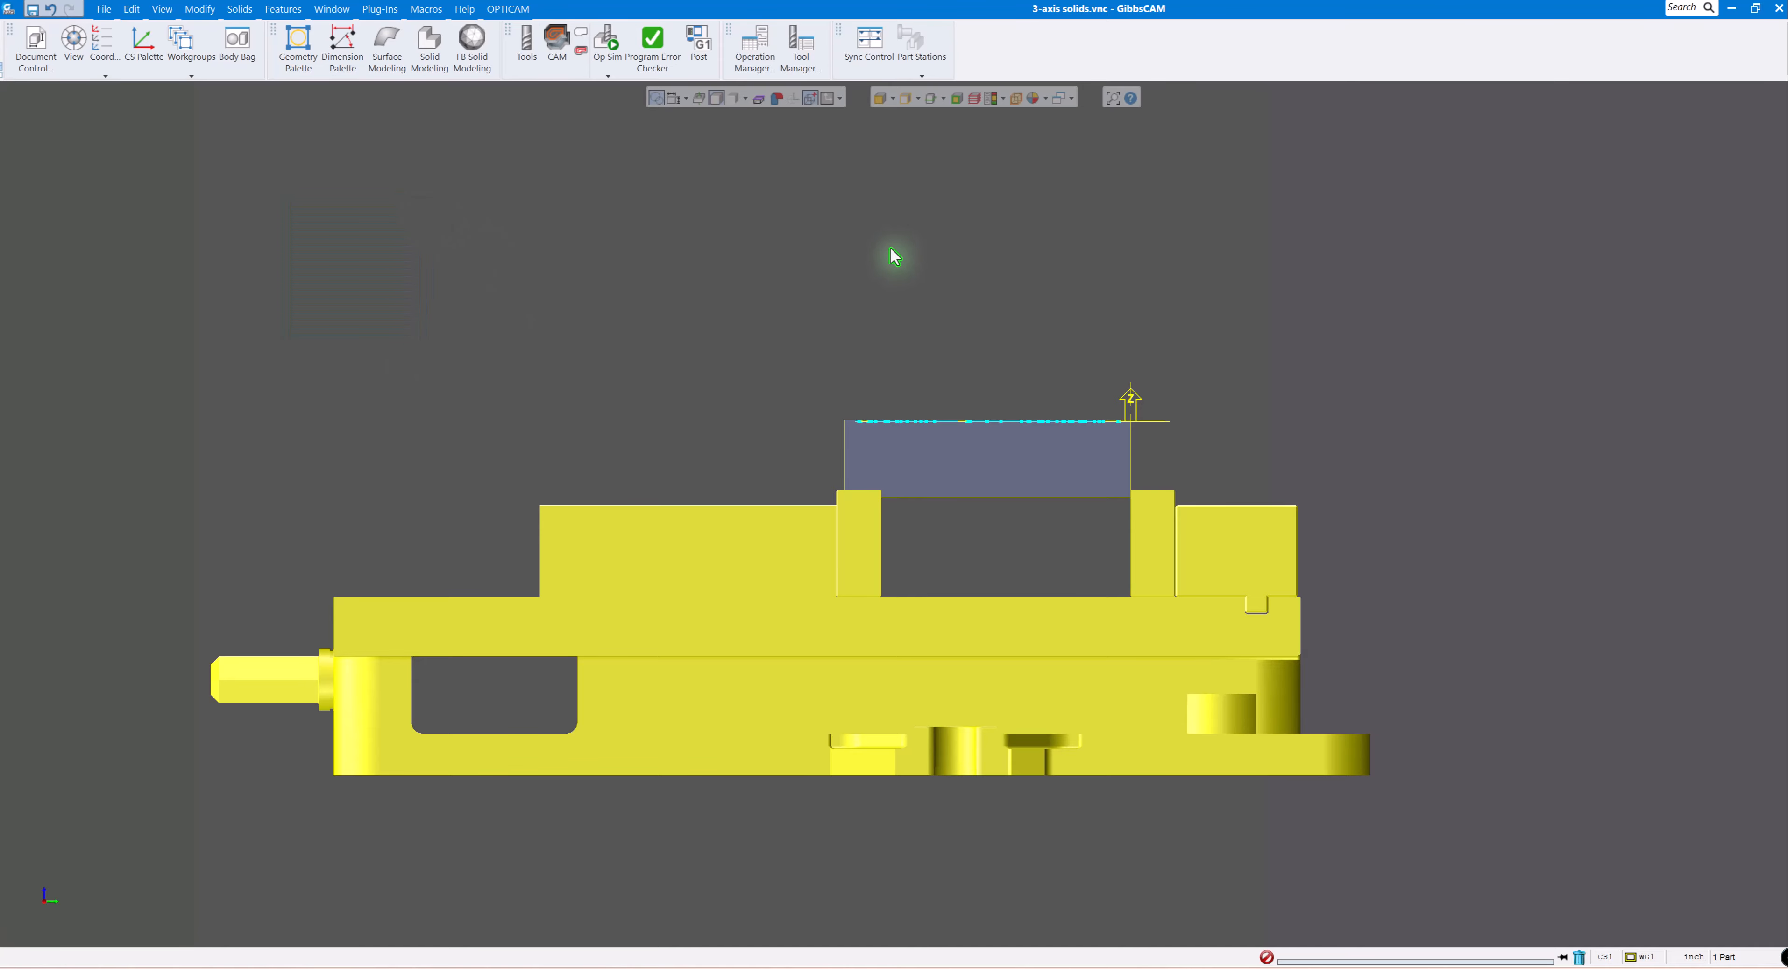
left_click(946, 233)
Use the Solids Alignment plug-in to align the movable jaw's clamping face with the stock's adjacent side face.
middle_click_drag(947, 292, 761, 575)
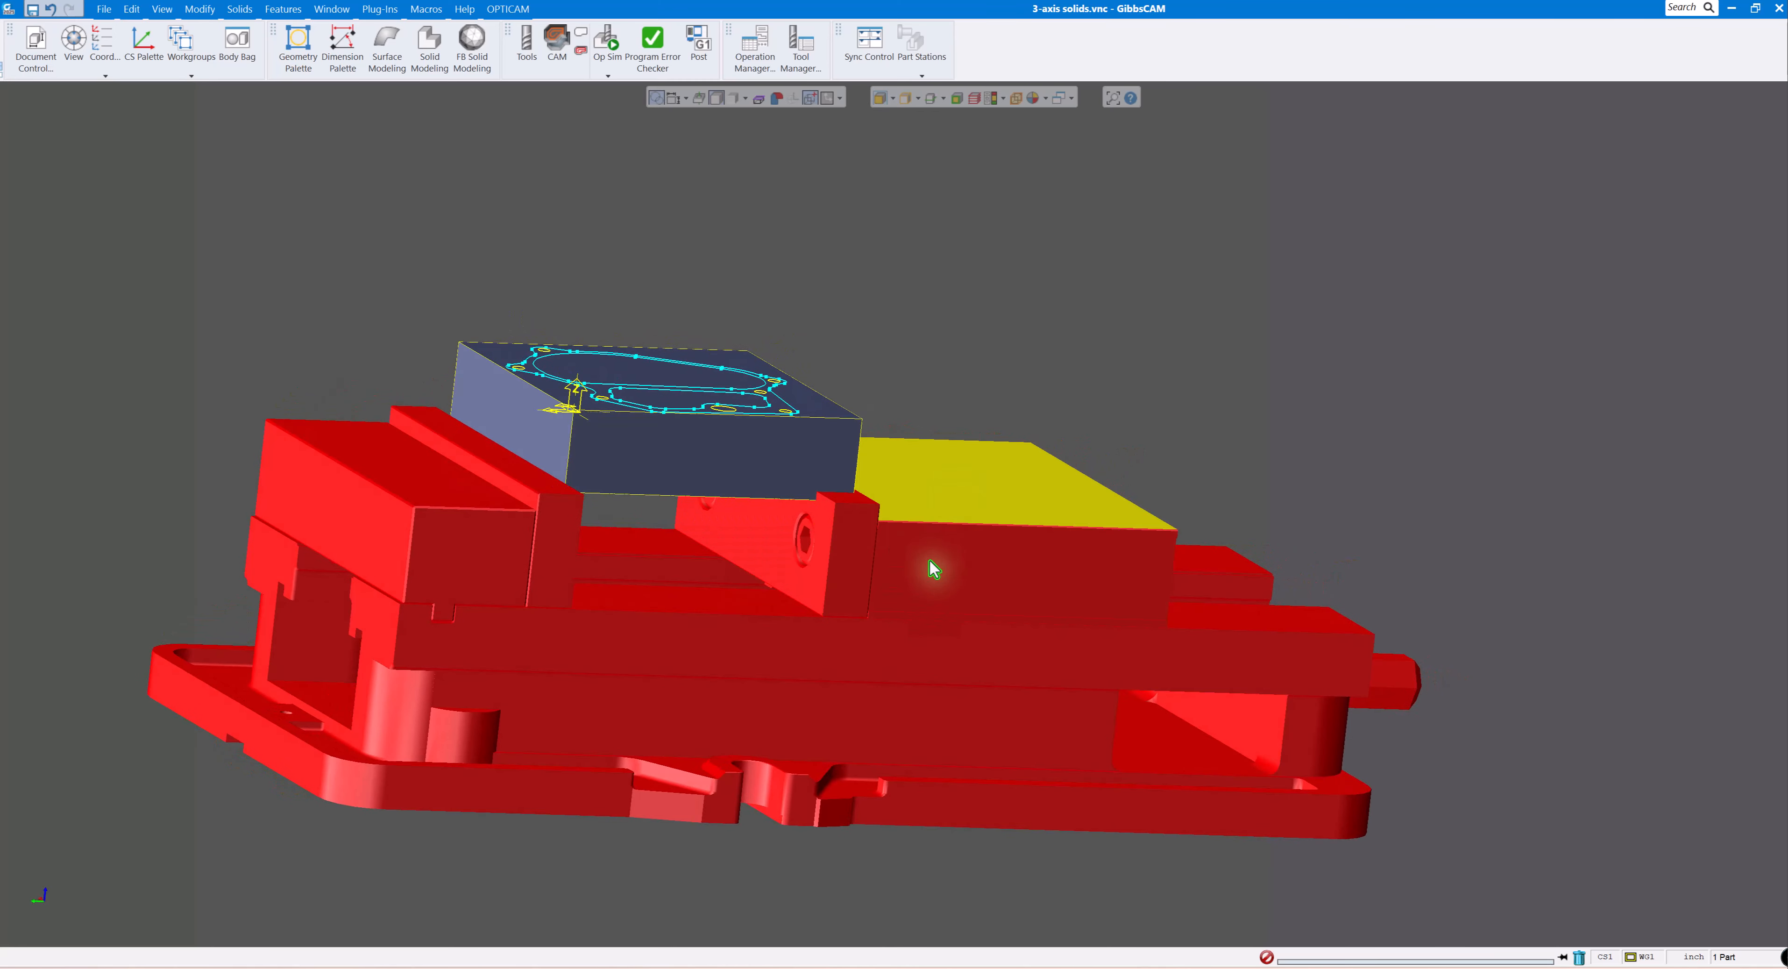
middle_click_drag(918, 319, 721, 253)
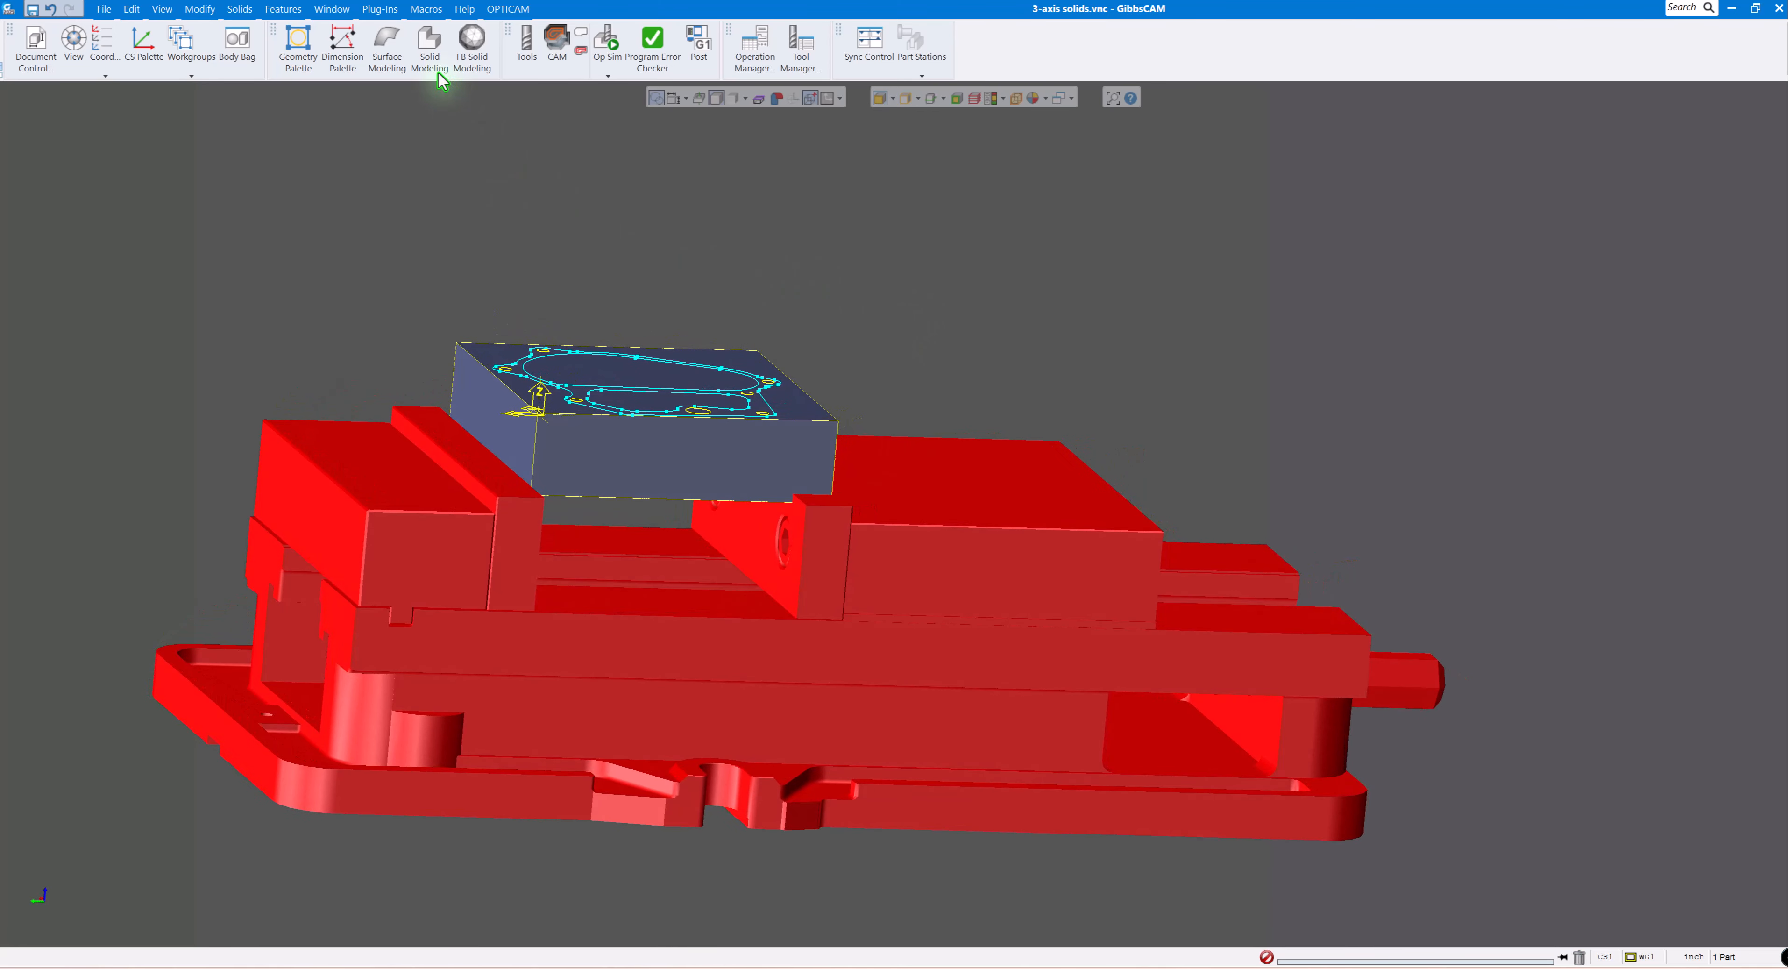
left_click(393, 15)
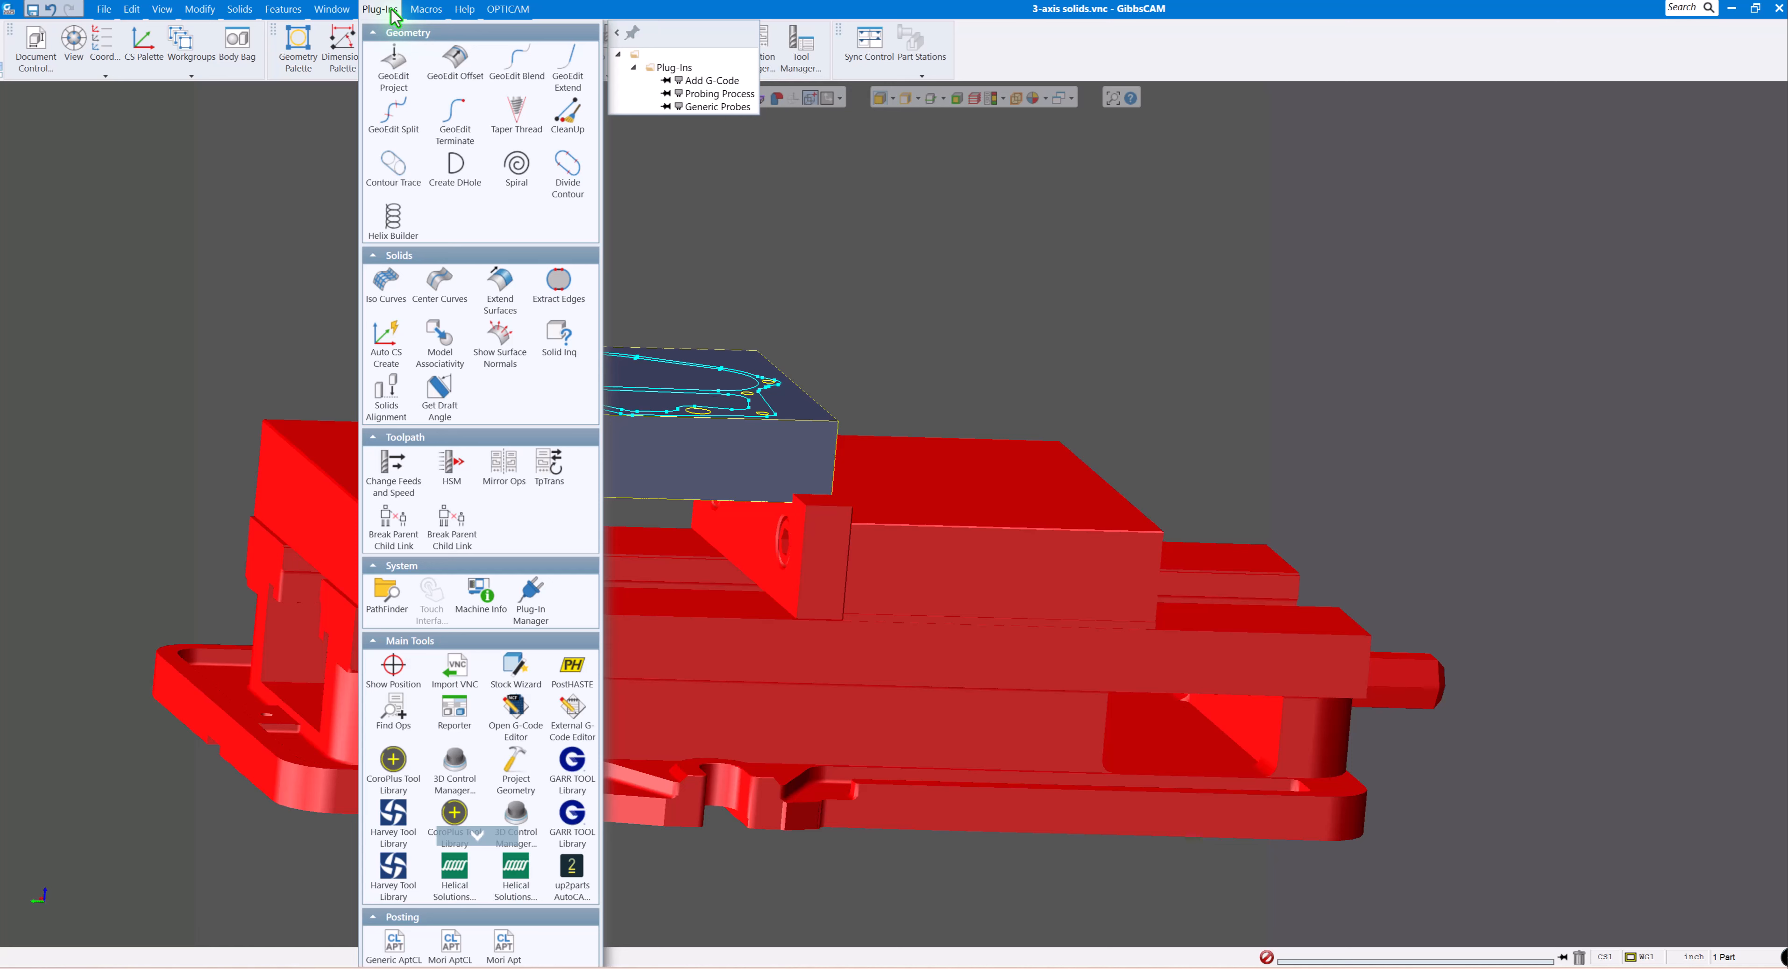
left_click(386, 397)
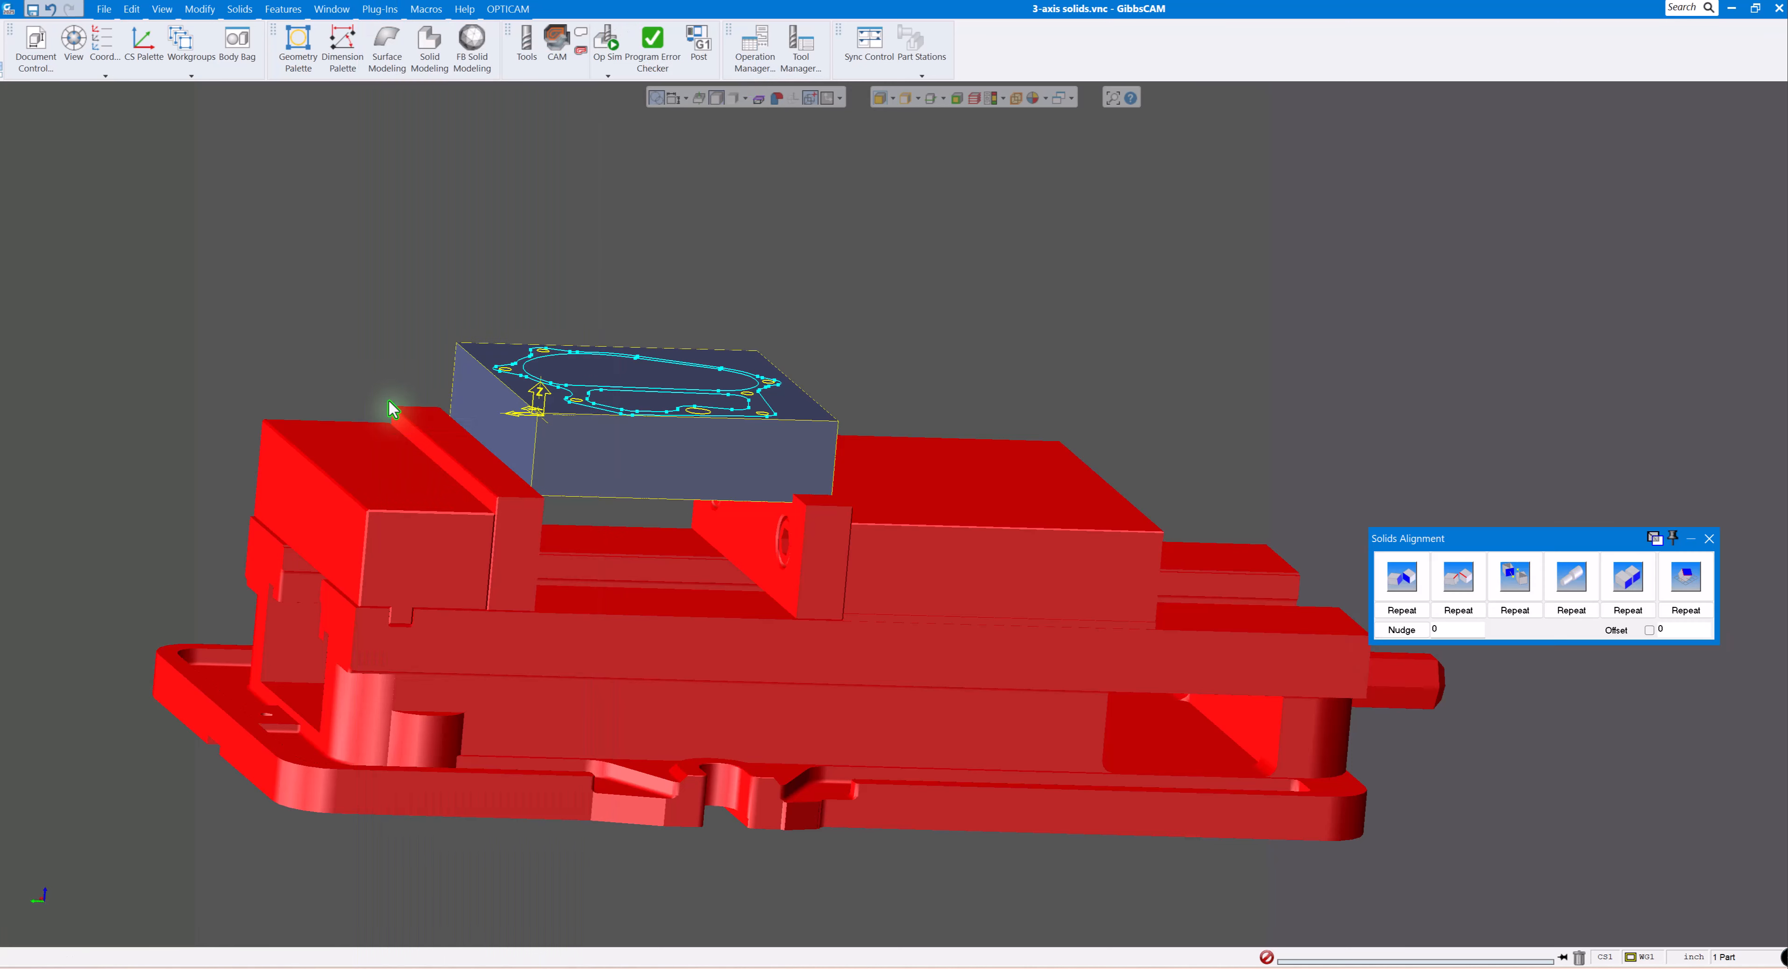
left_click_drag(1429, 546, 1165, 201)
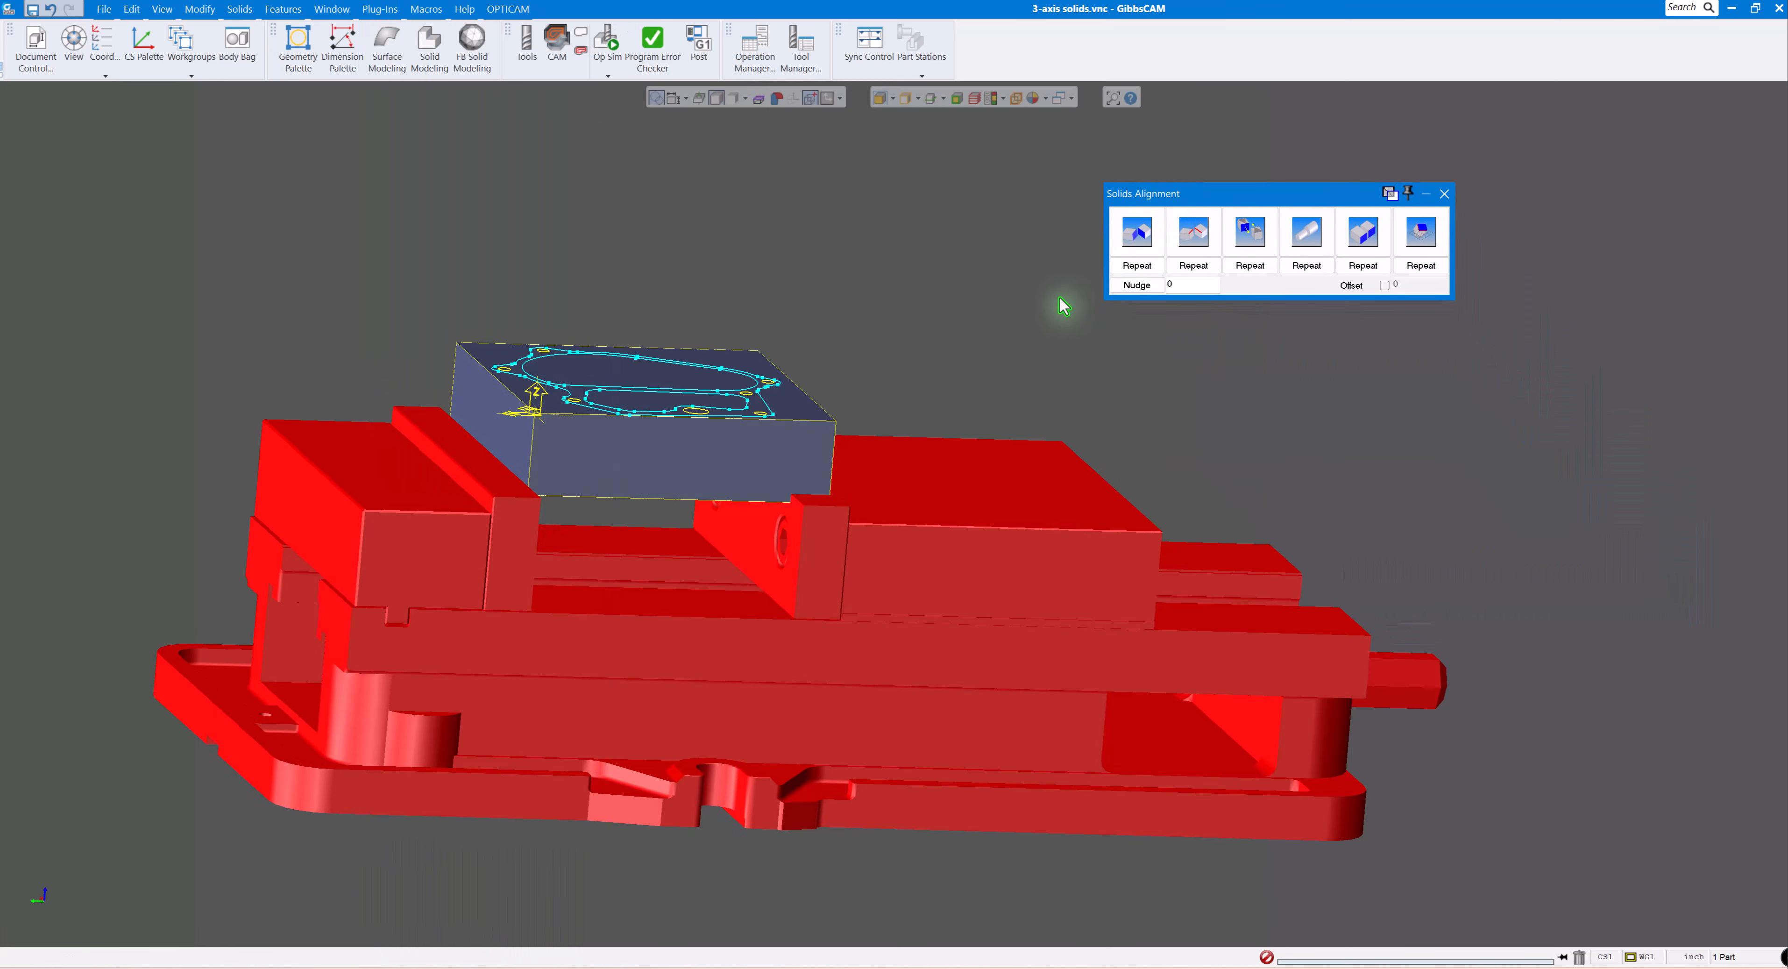
scroll(1030, 311, "up", 3)
middle_click_drag(894, 507, 803, 427)
left_click(696, 619)
left_click(782, 422)
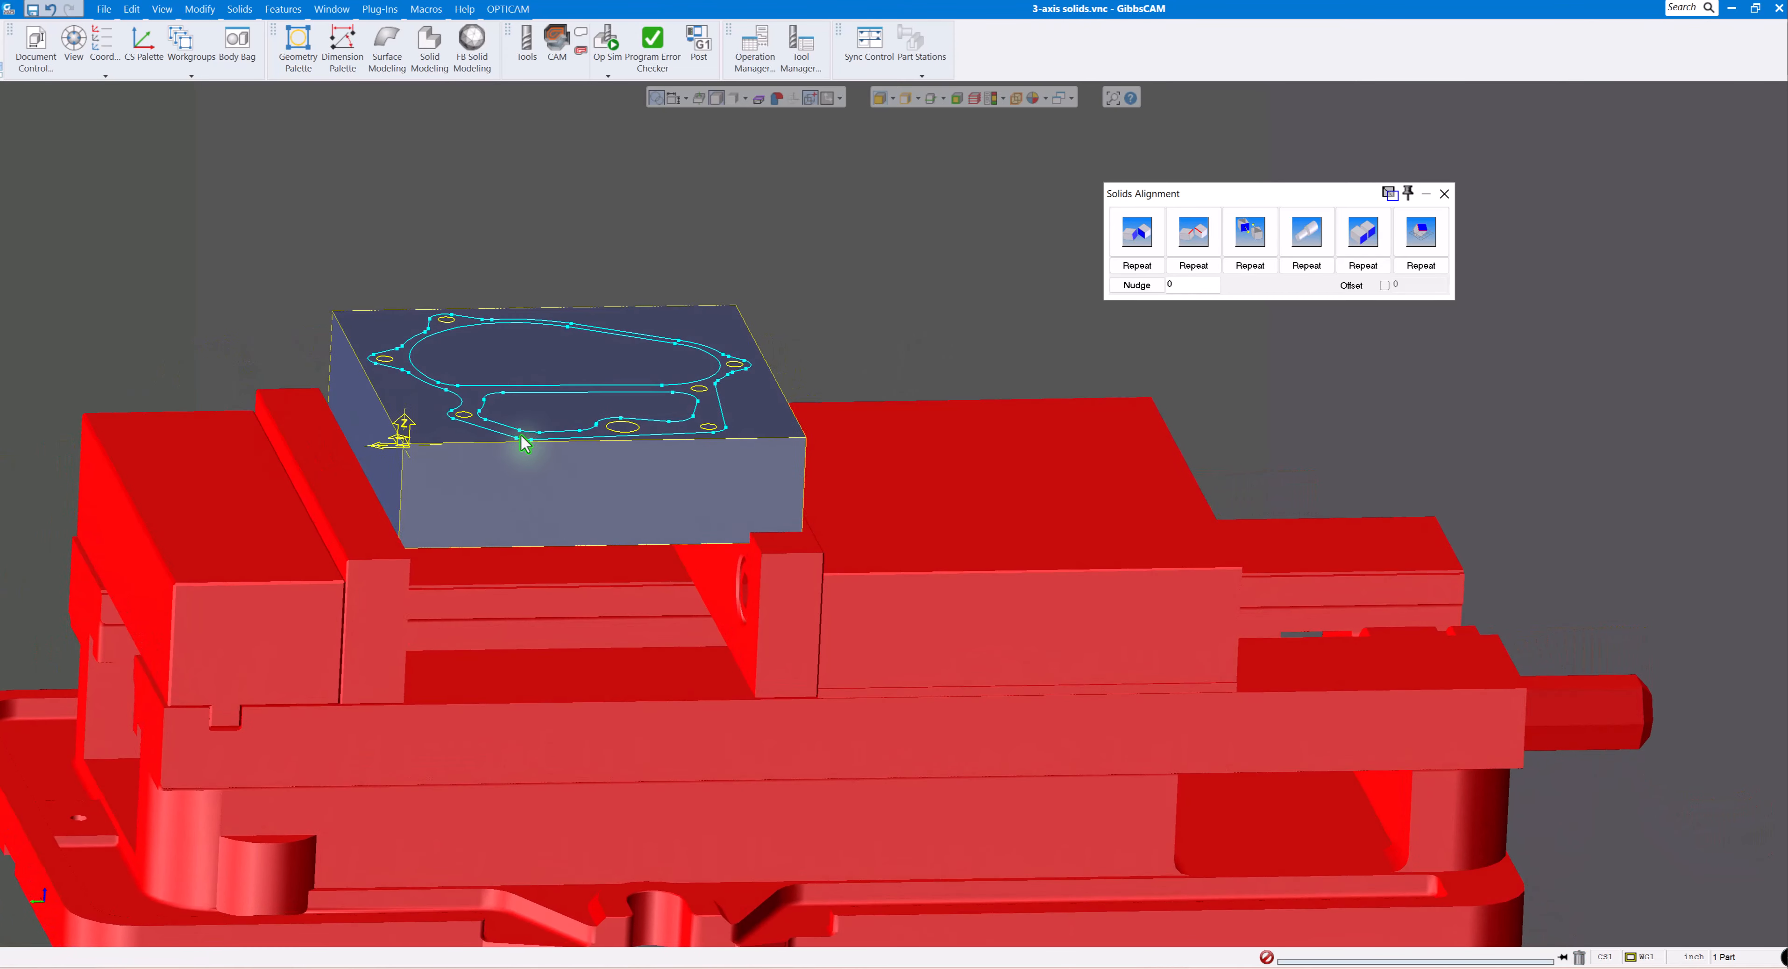
left_click(720, 587)
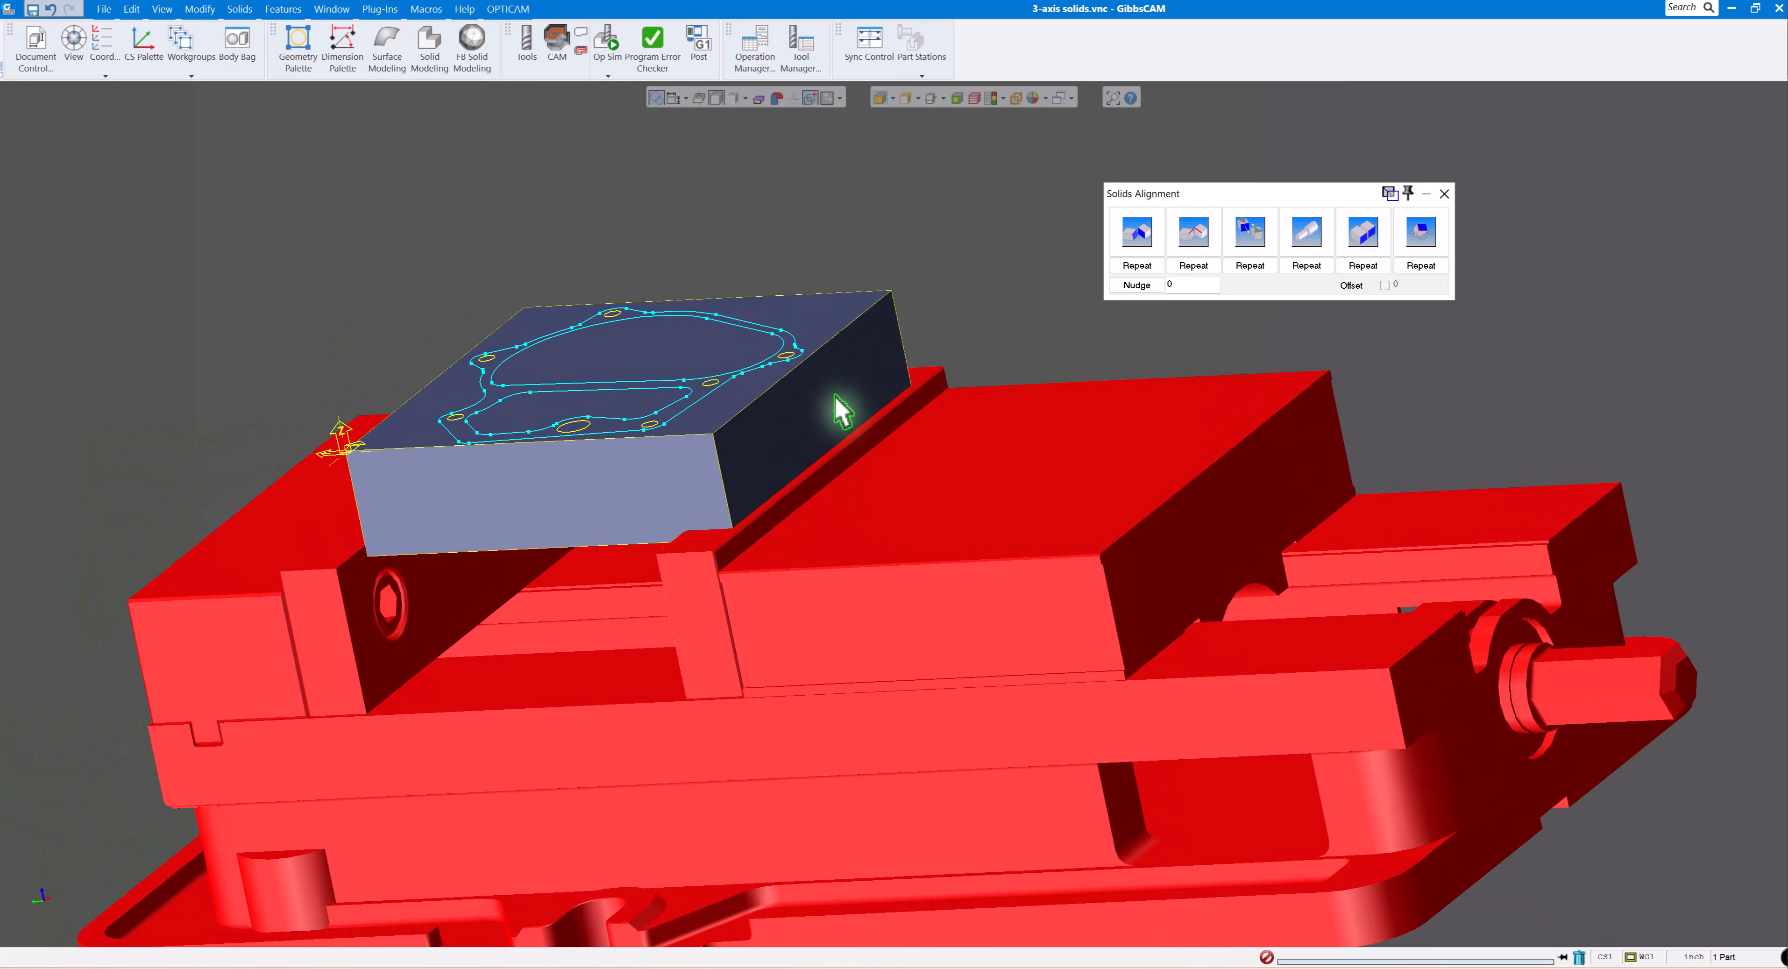
left_click(840, 411)
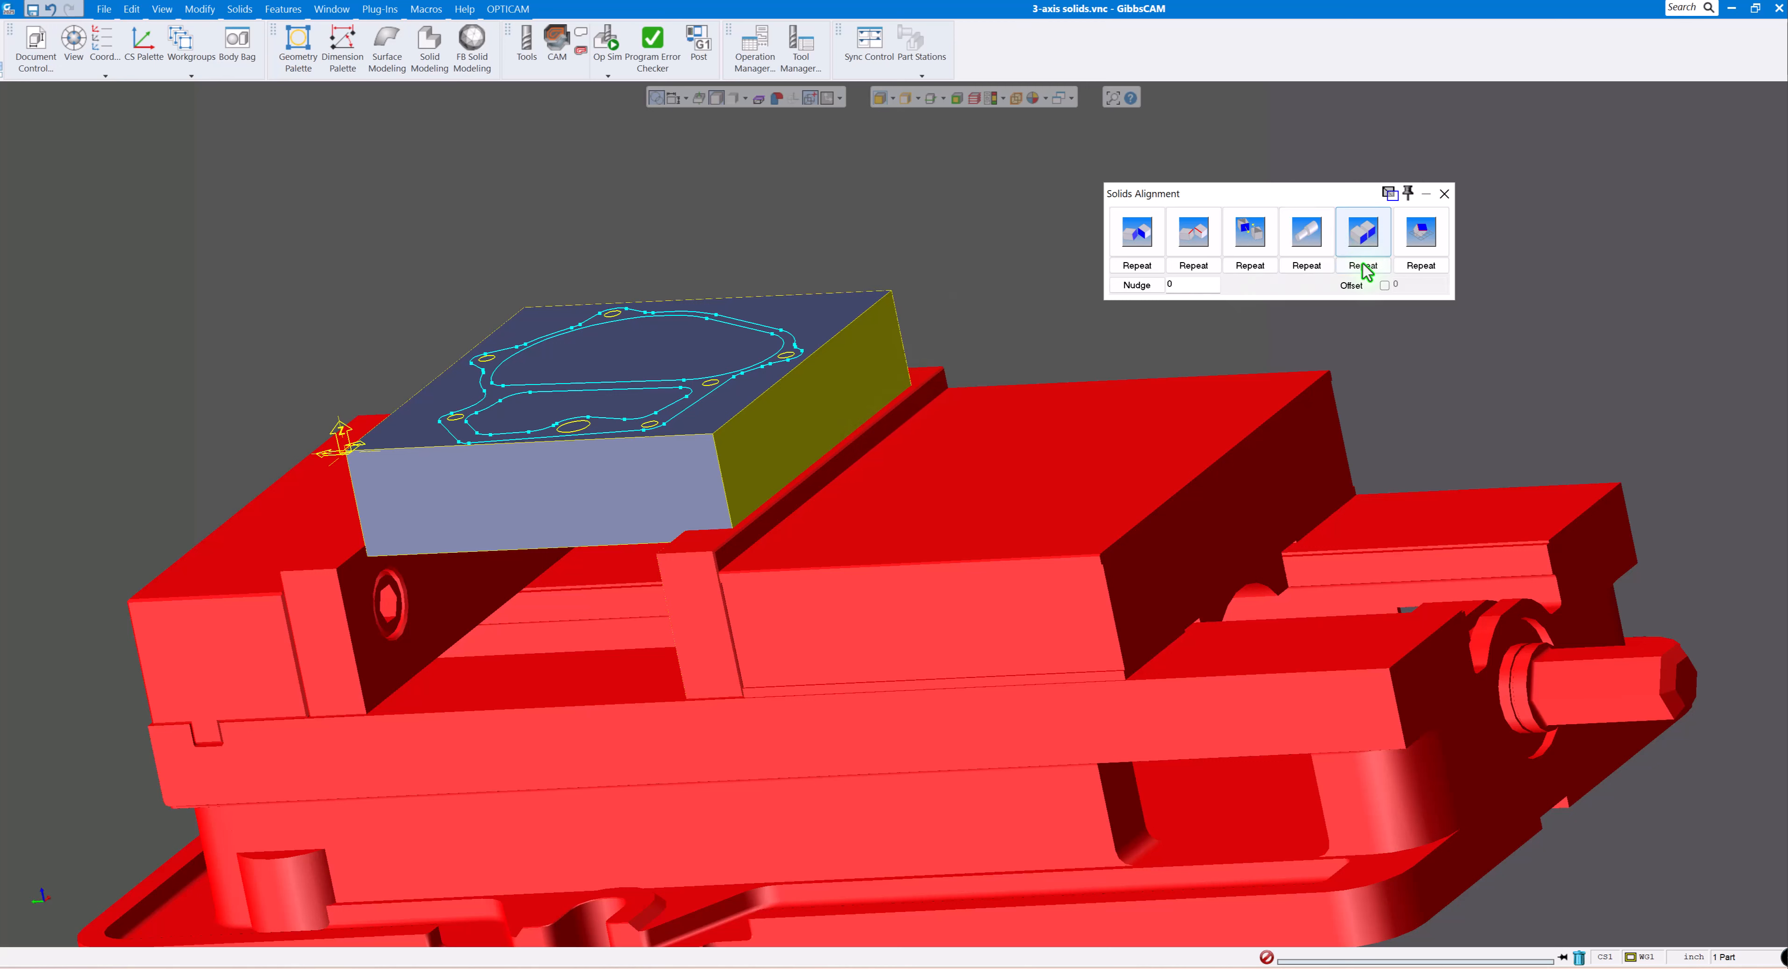
left_click(1364, 236)
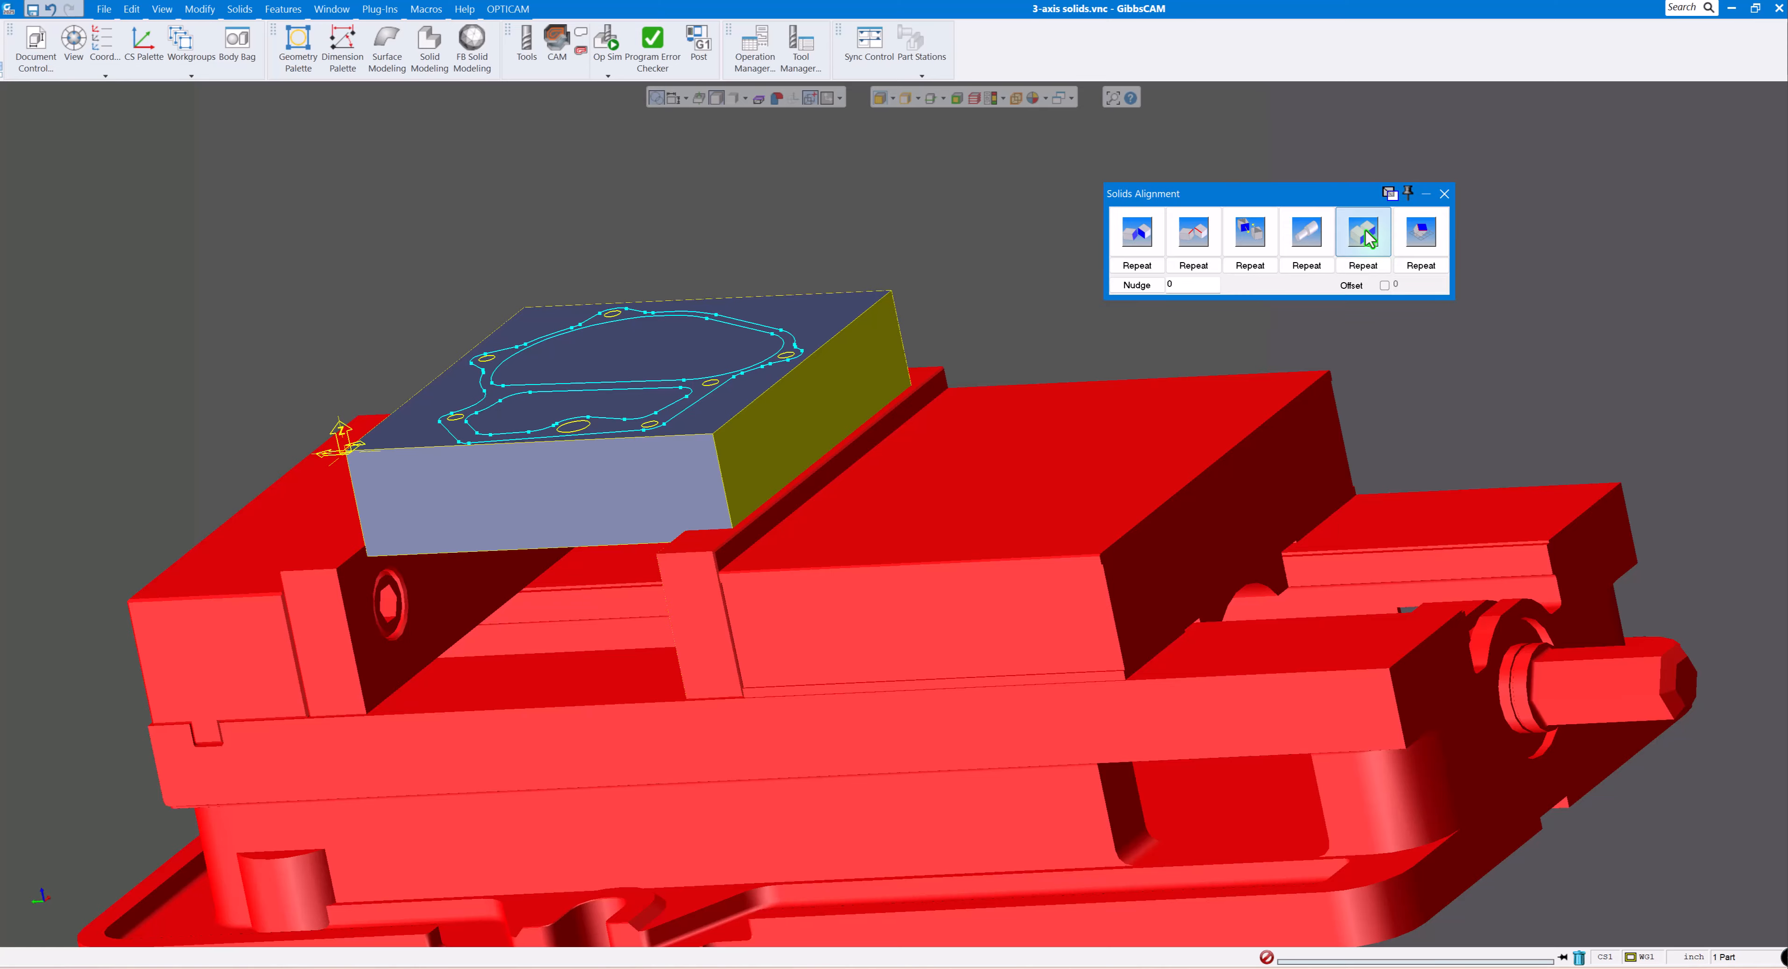
left_click(981, 270)
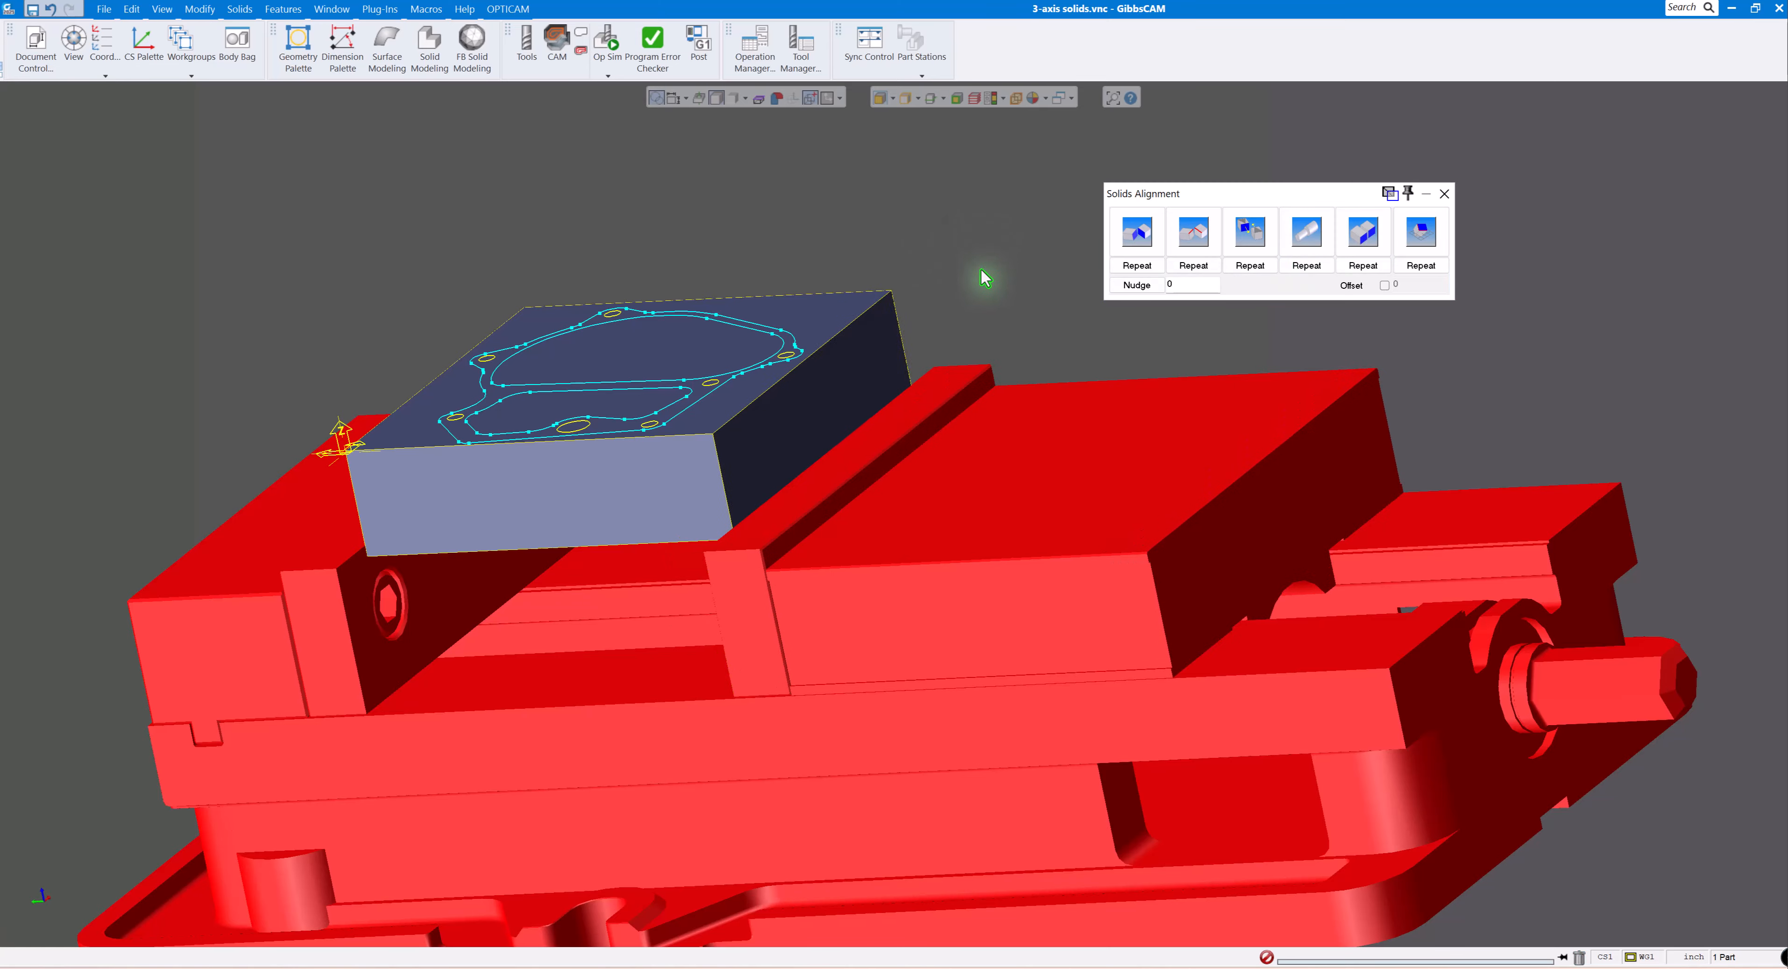
mouse_move(981, 270)
middle_mouse_down()
mouse_move(970, 247)
mouse_move(996, 260)
middle_mouse_up()
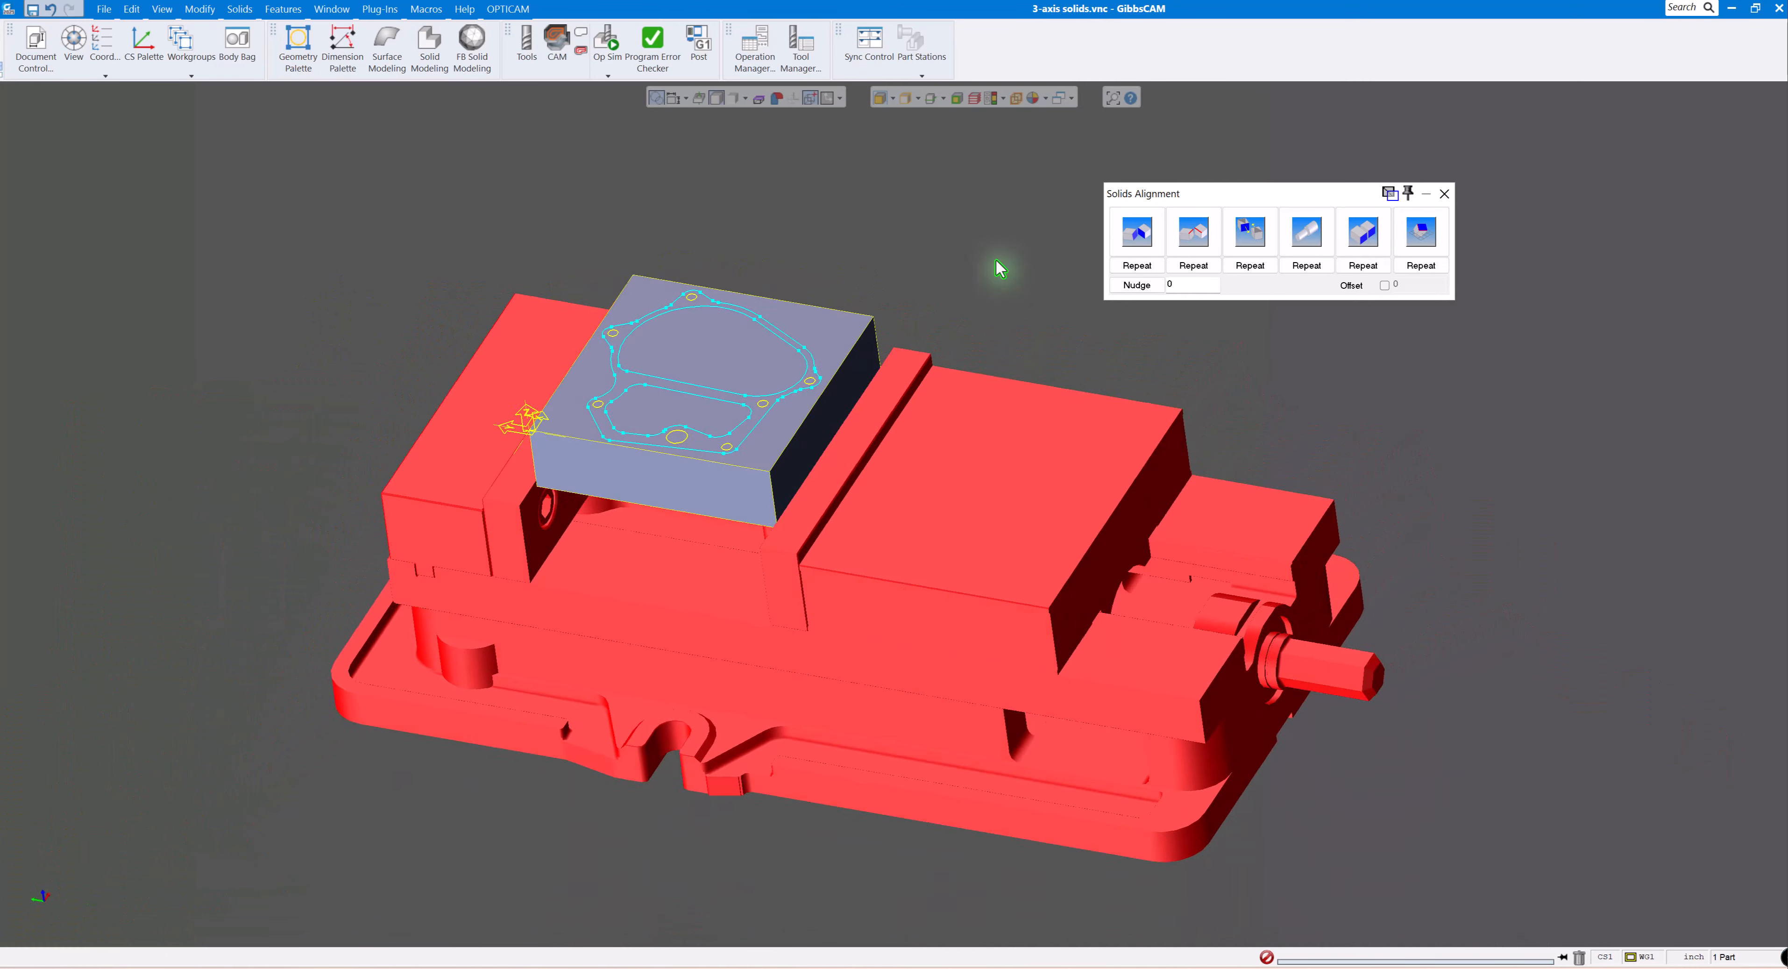
left_click(1444, 194)
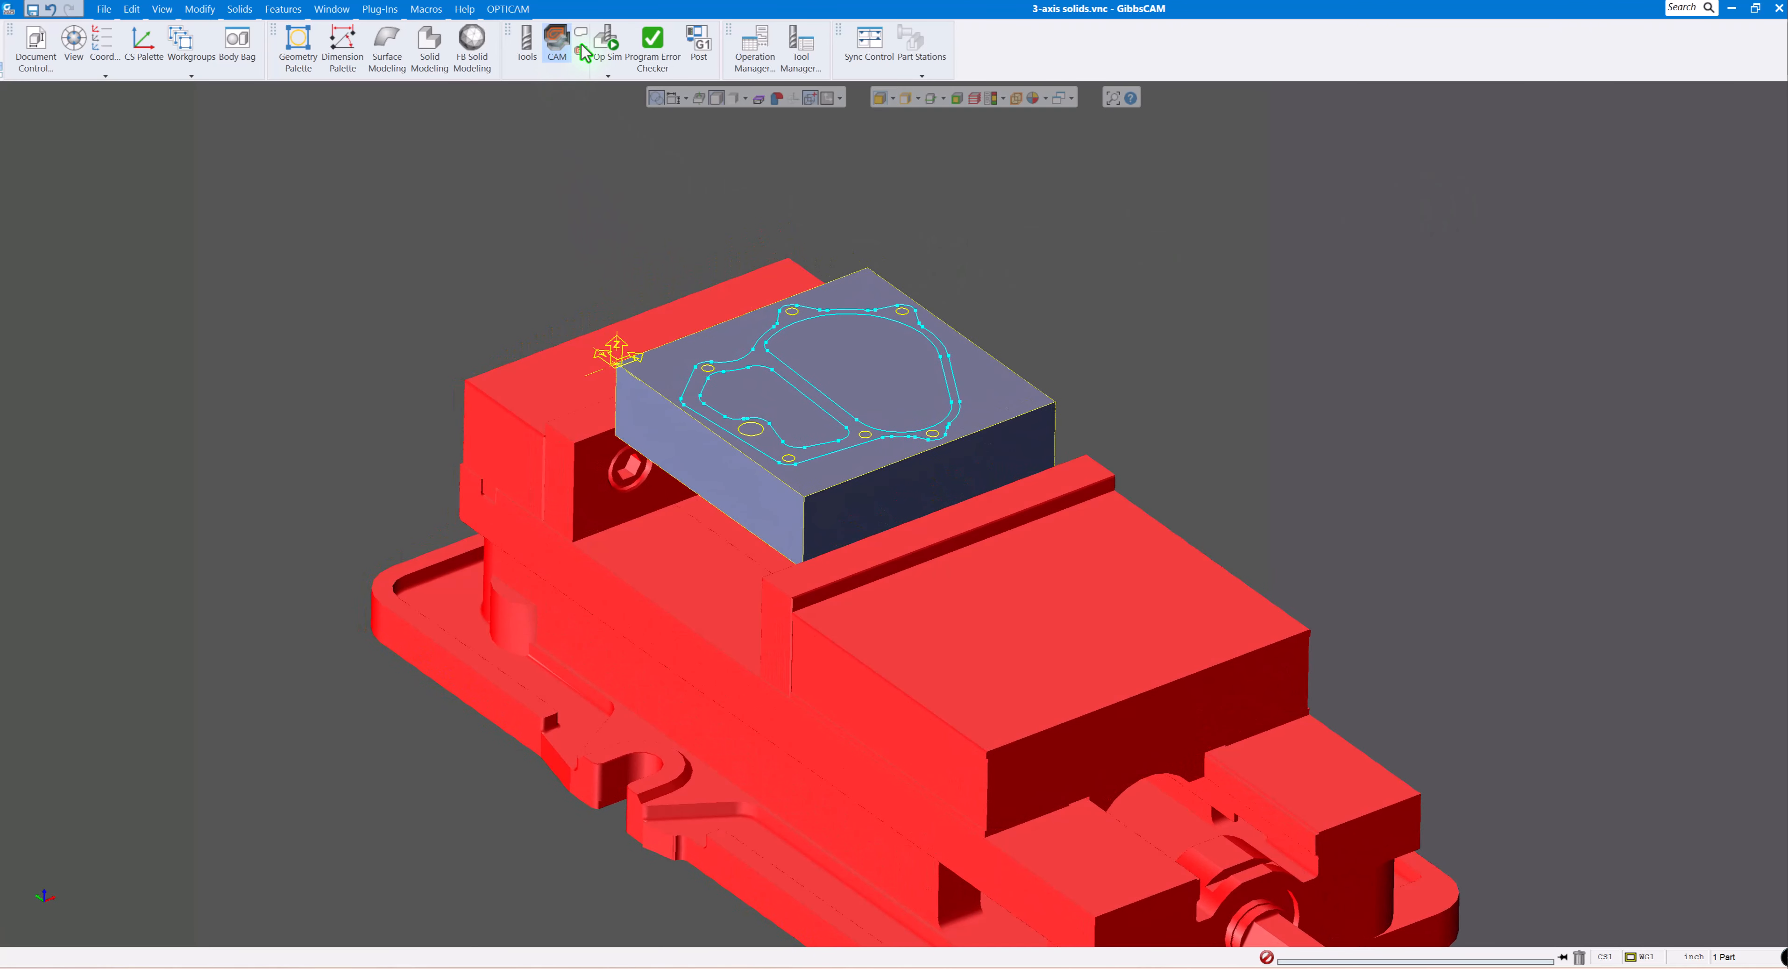
Play the Op Sim rendering of the machining operations with the vise, and increase the playback speed.
left_click(603, 43)
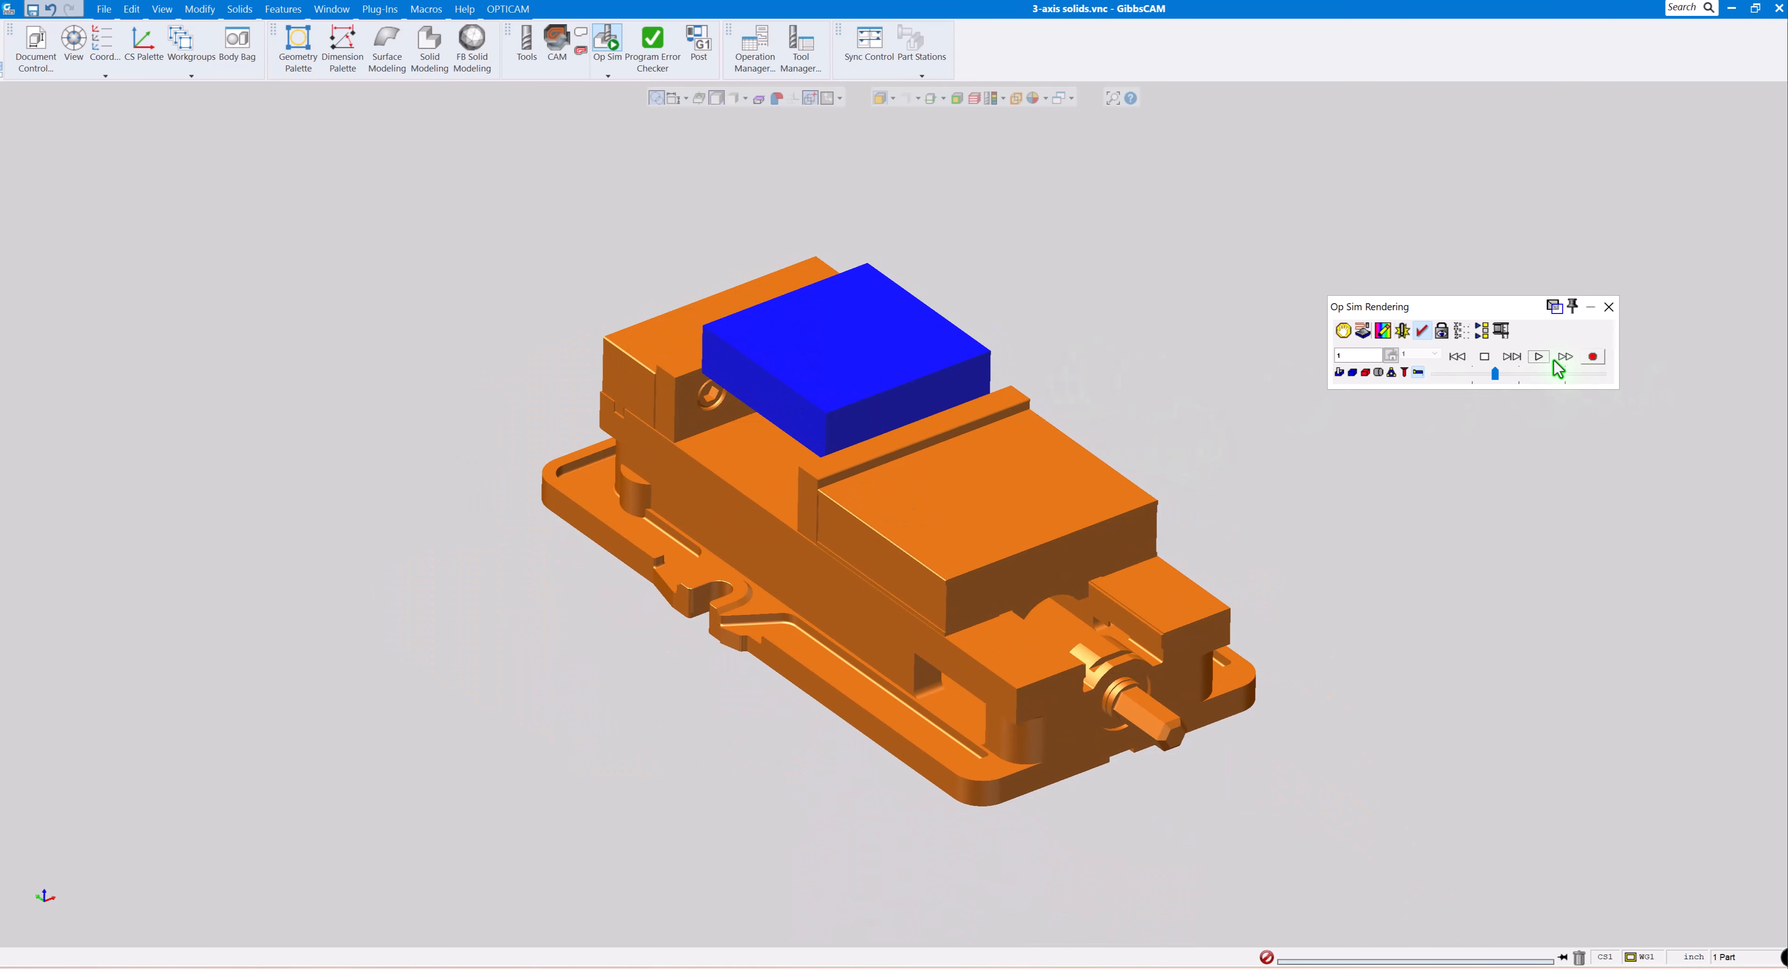
left_click(1537, 356)
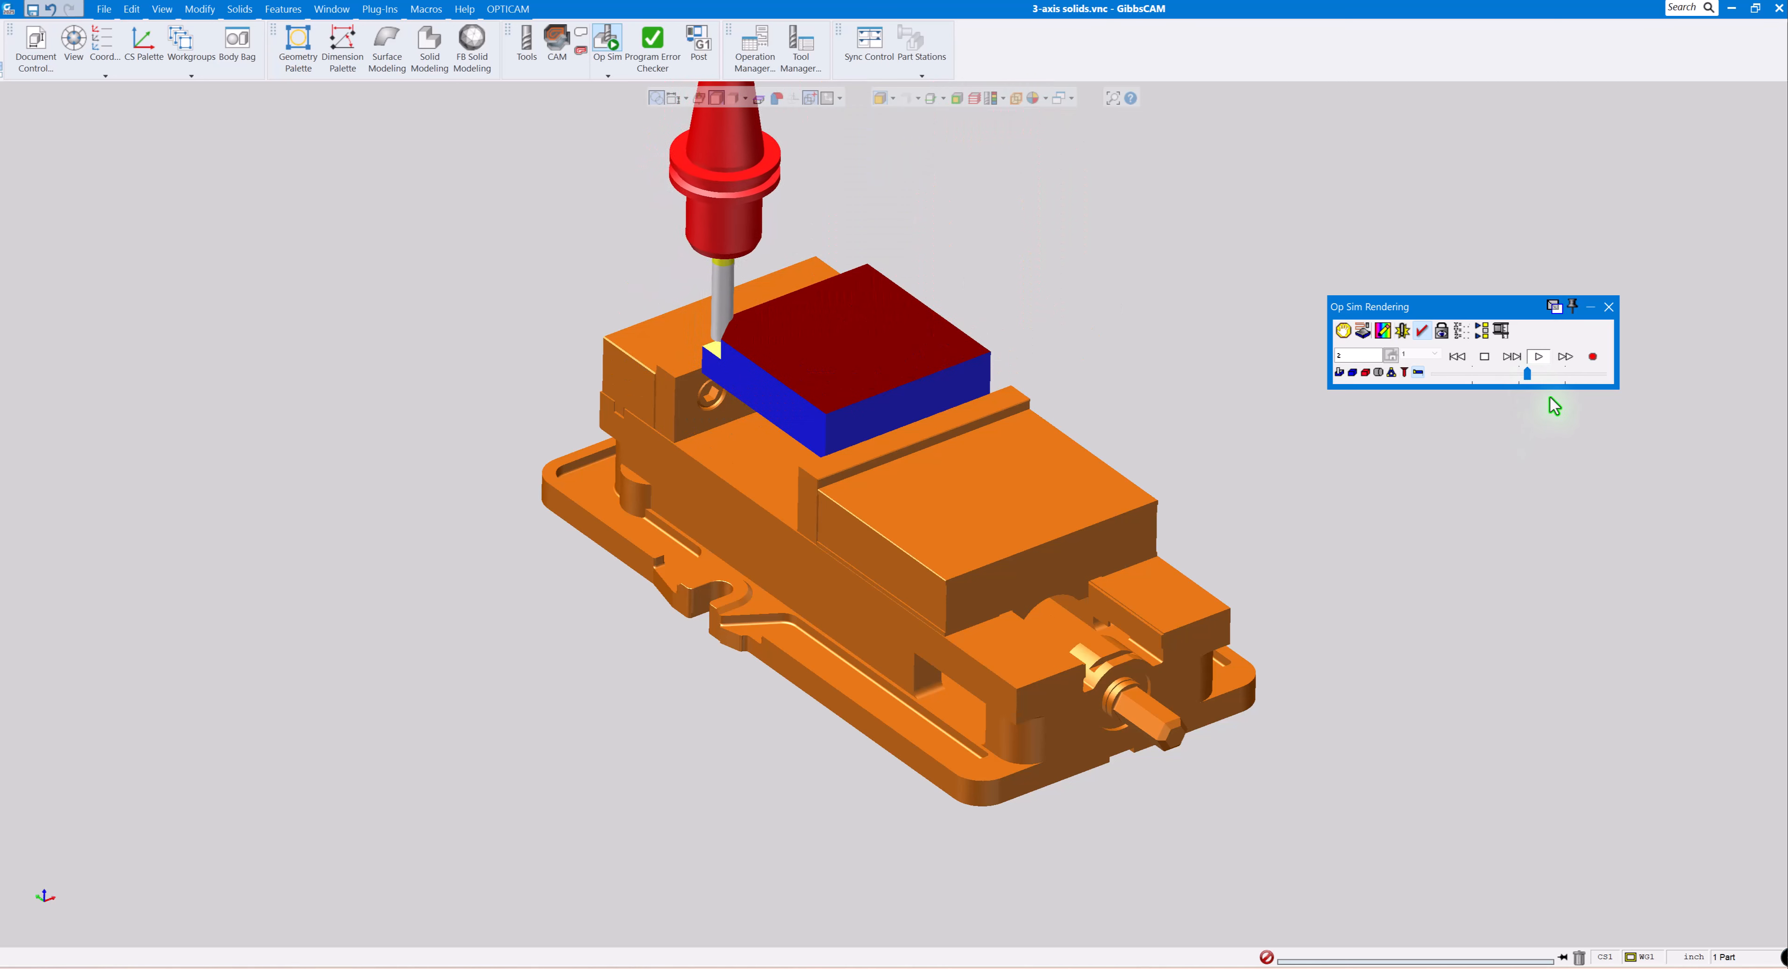
left_click(1554, 372)
left_click(1578, 372)
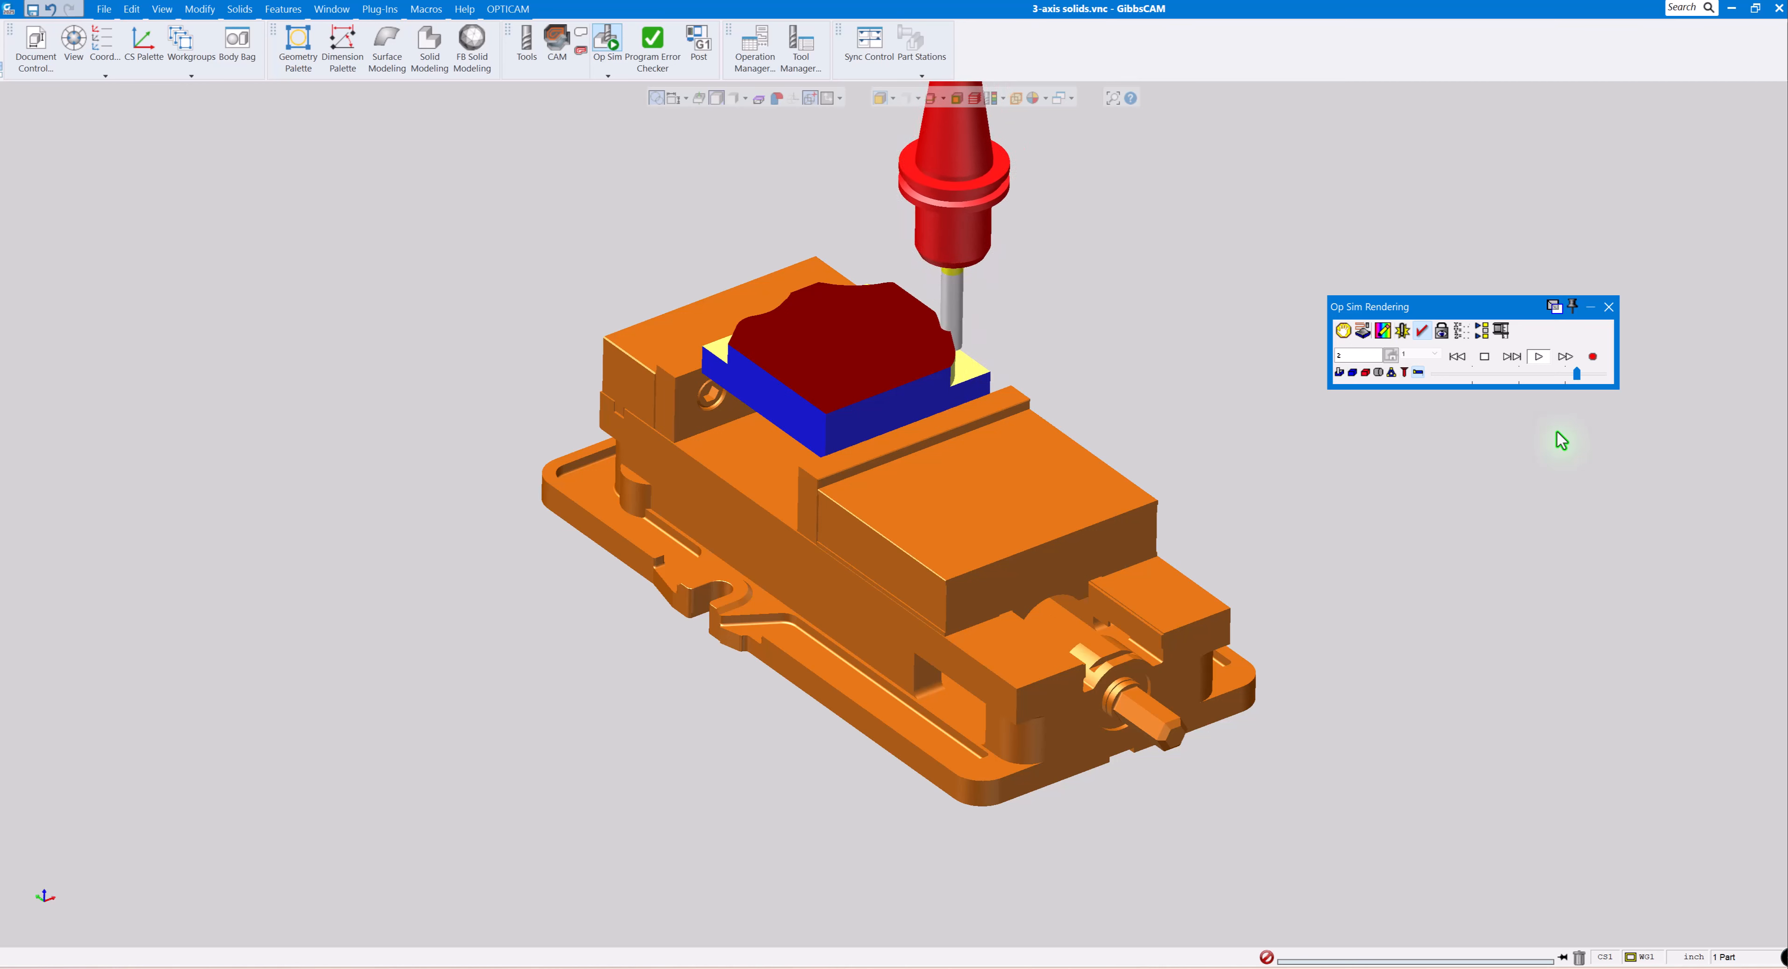
Halt the simulation, disable the Stop Before Operation condition and enable Stop Before Every Tool.
left_click(1483, 356)
left_click(1342, 332)
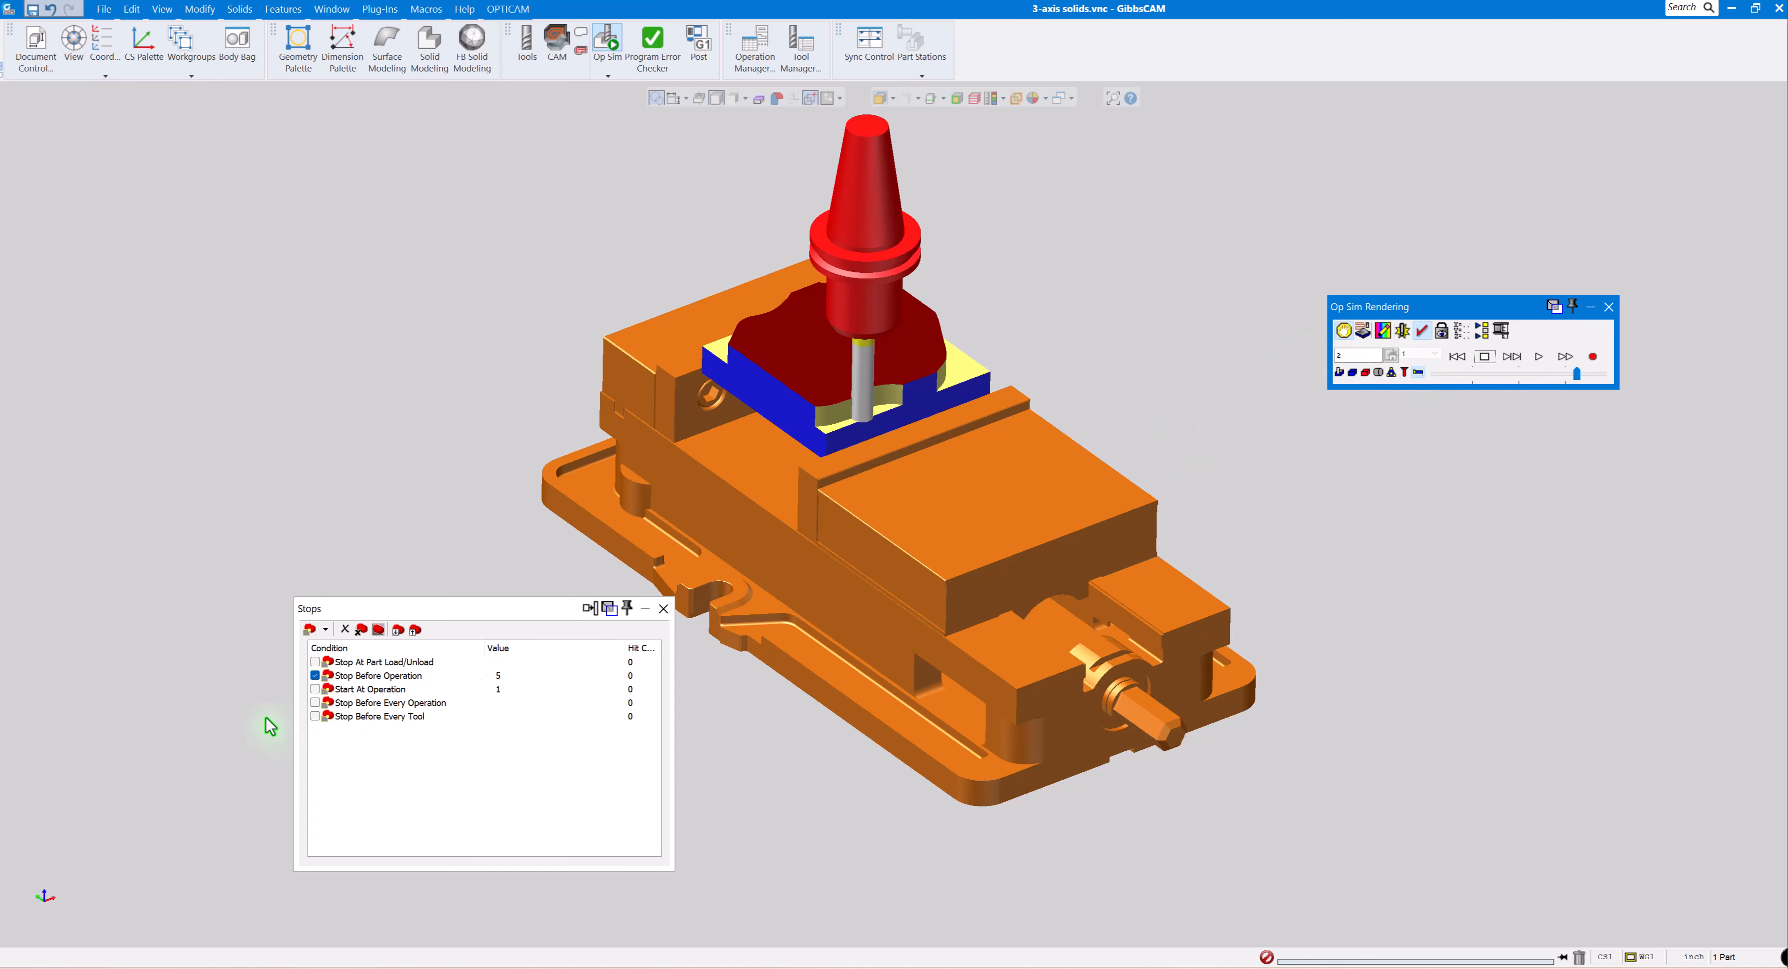
left_click(314, 676)
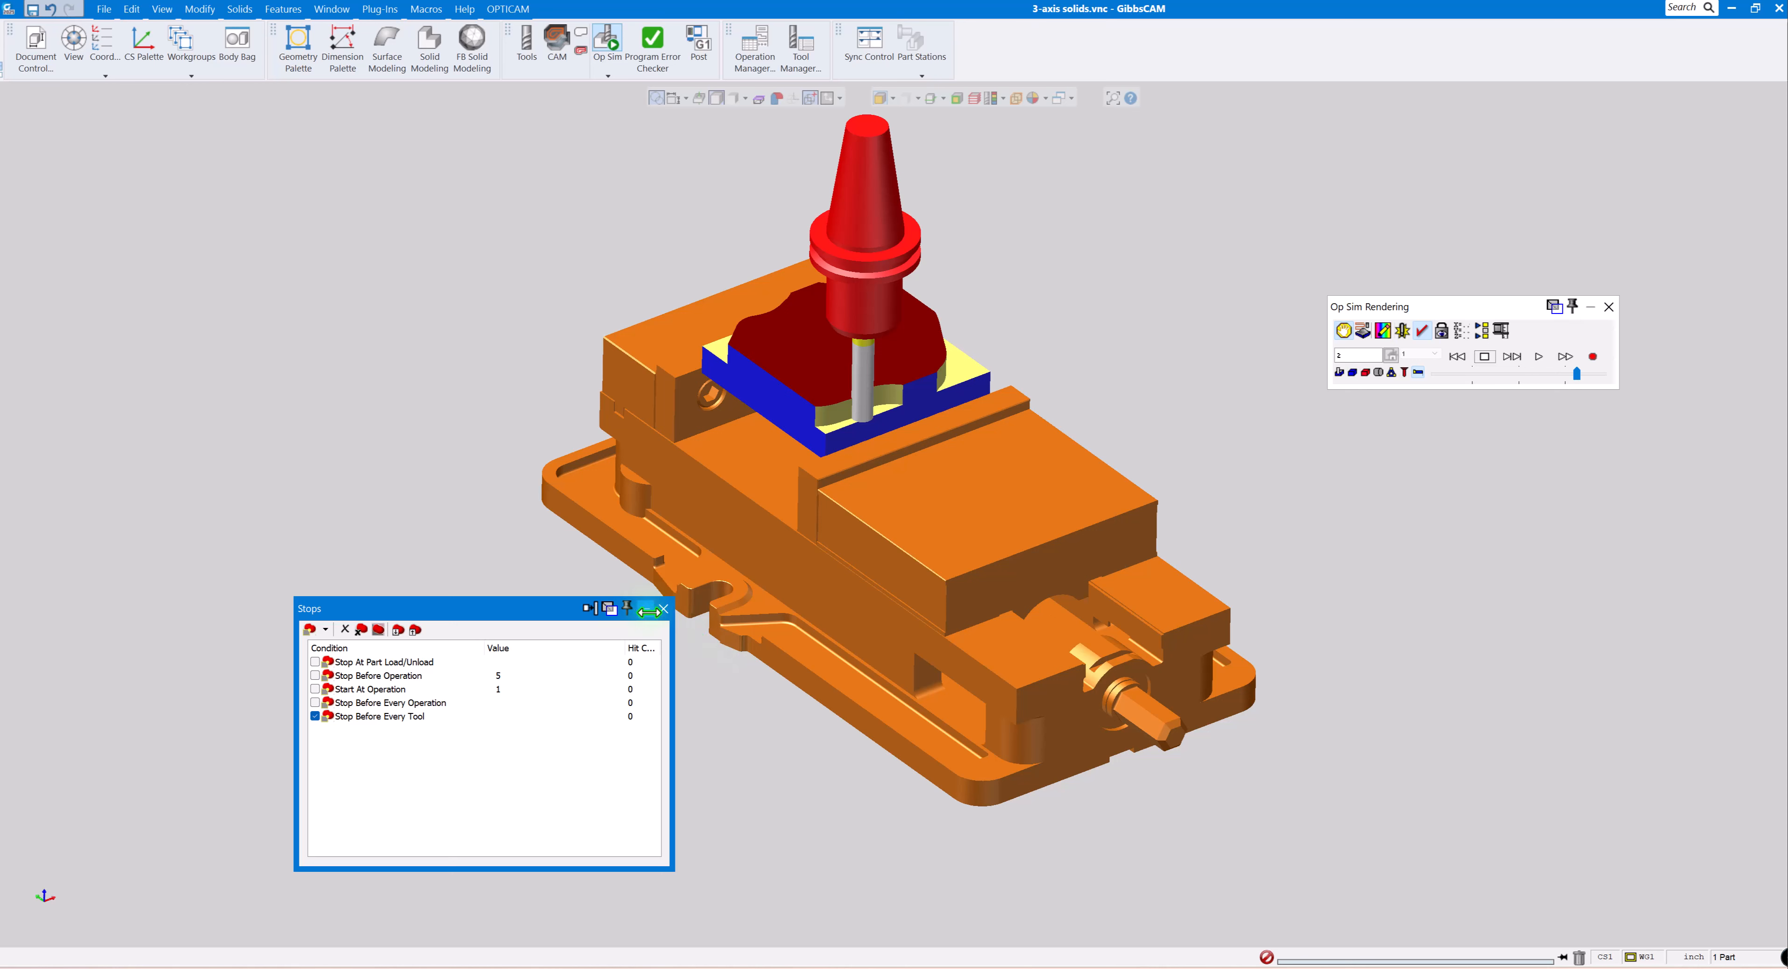
left_click(664, 608)
Continue the simulation through the outside profile and both pockets, raising the playback speed.
left_click(1538, 357)
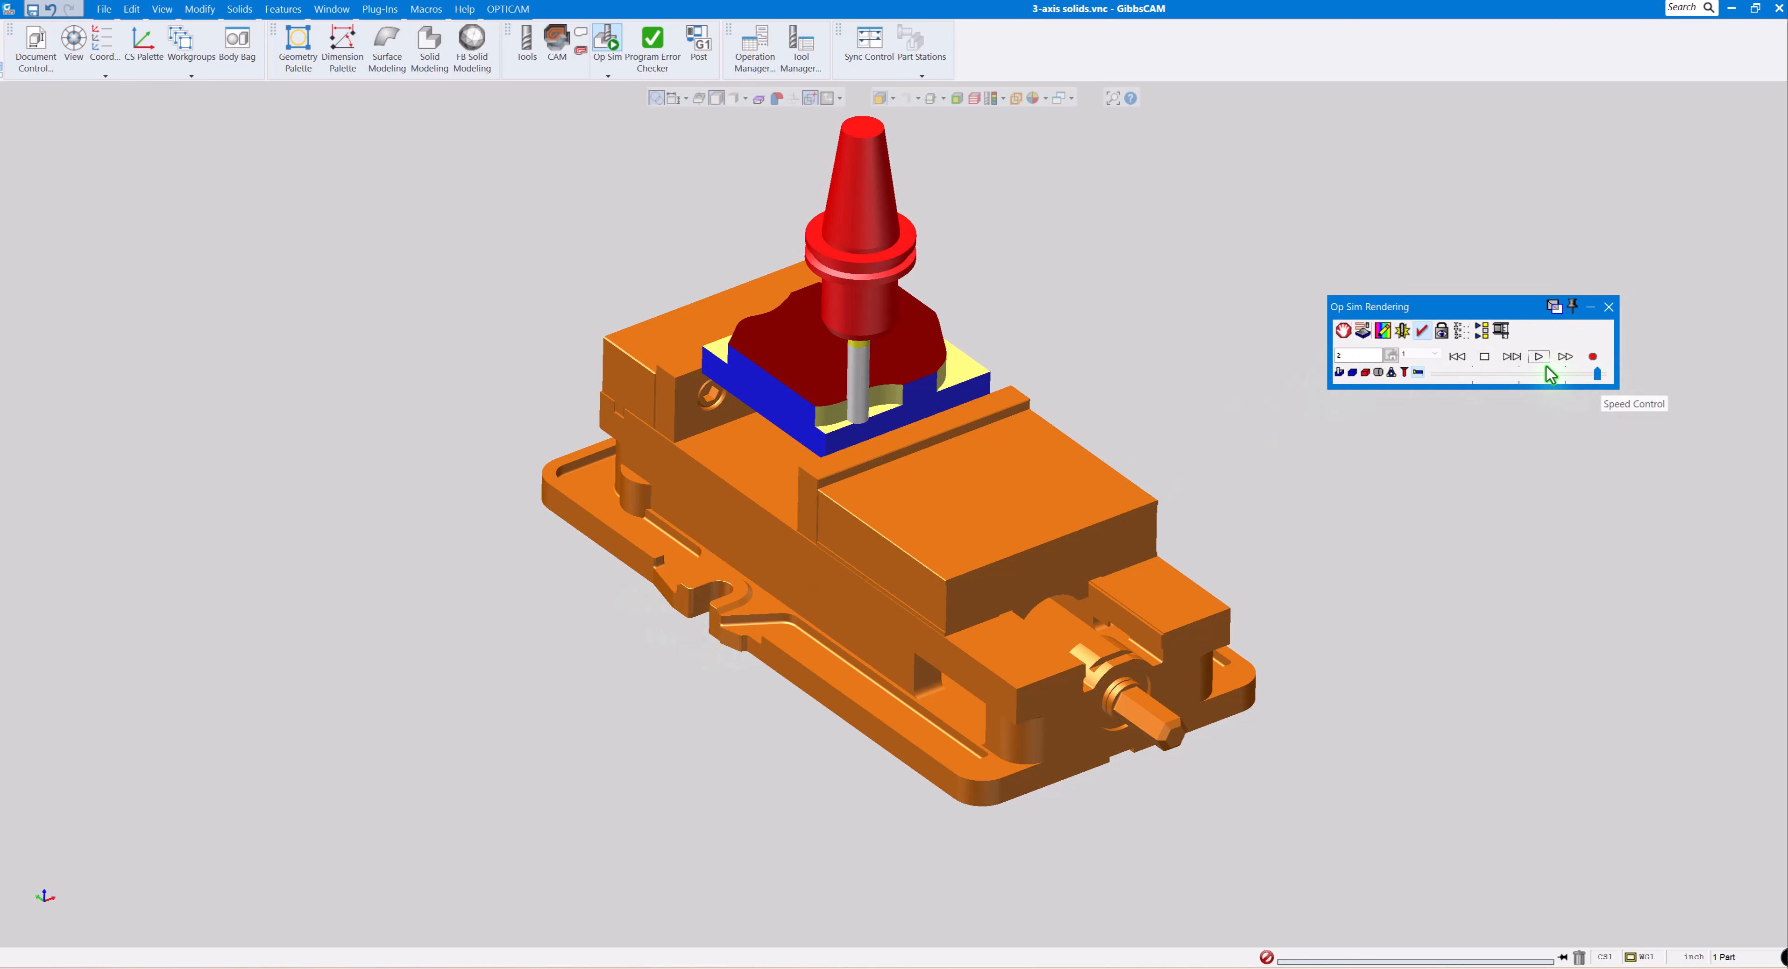
left_click(1539, 357)
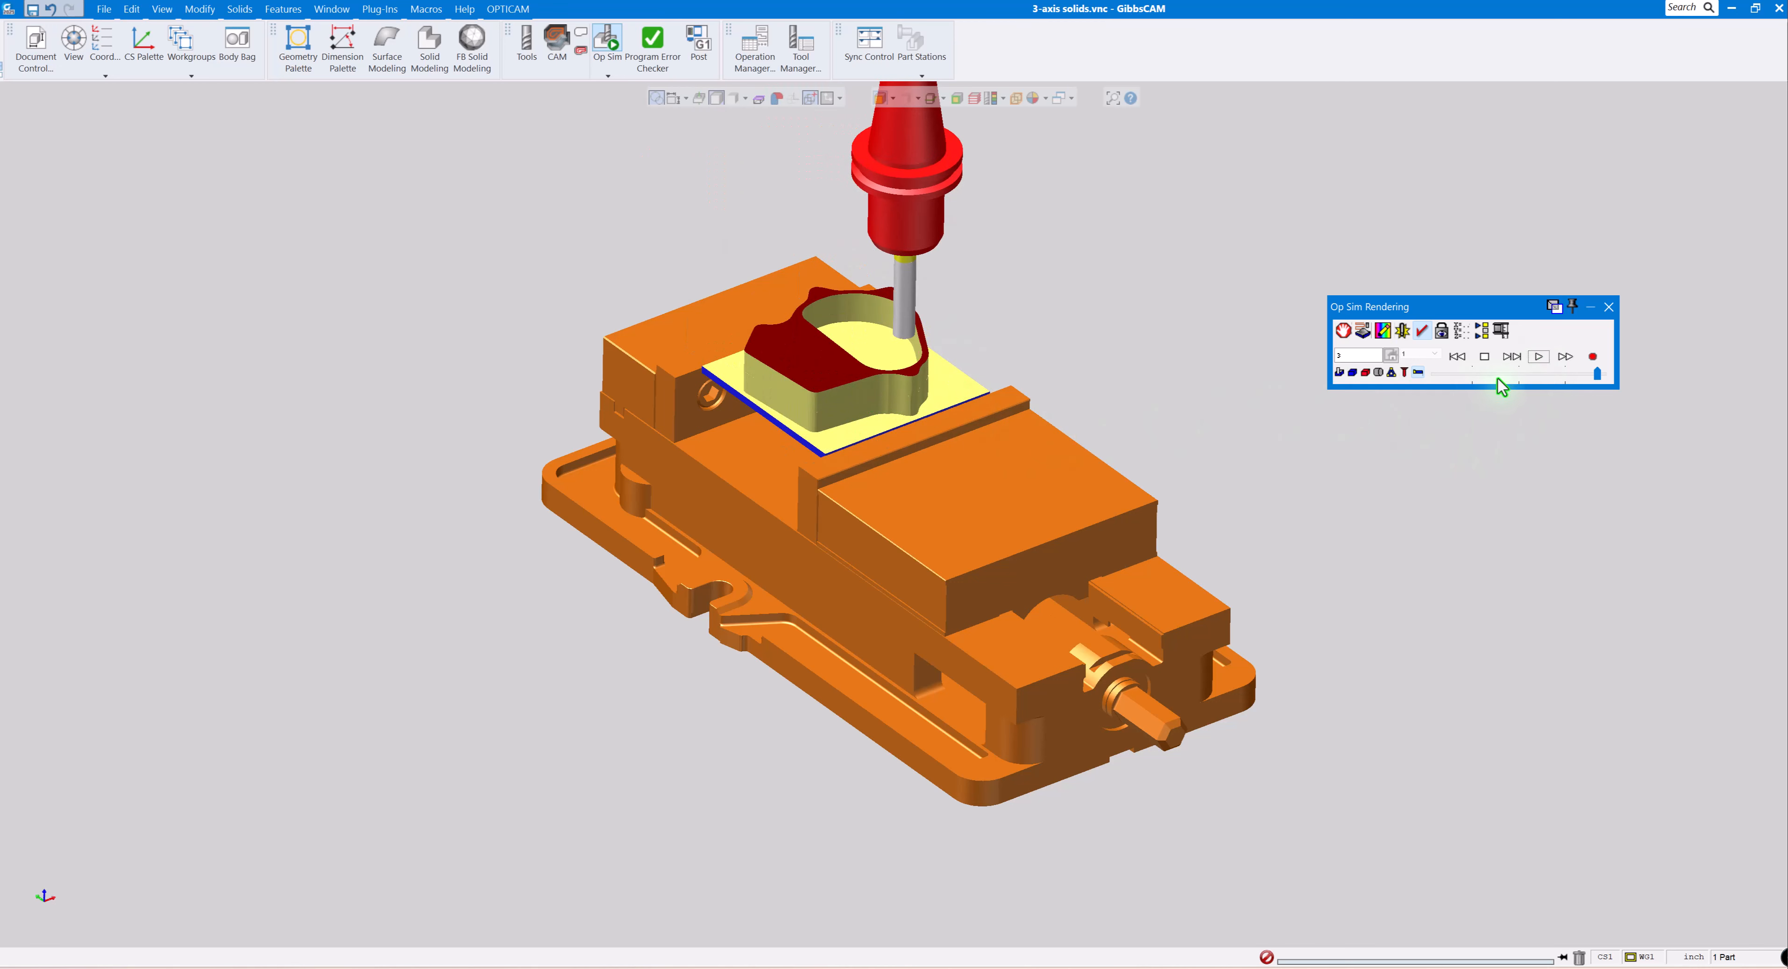
left_click(1539, 357)
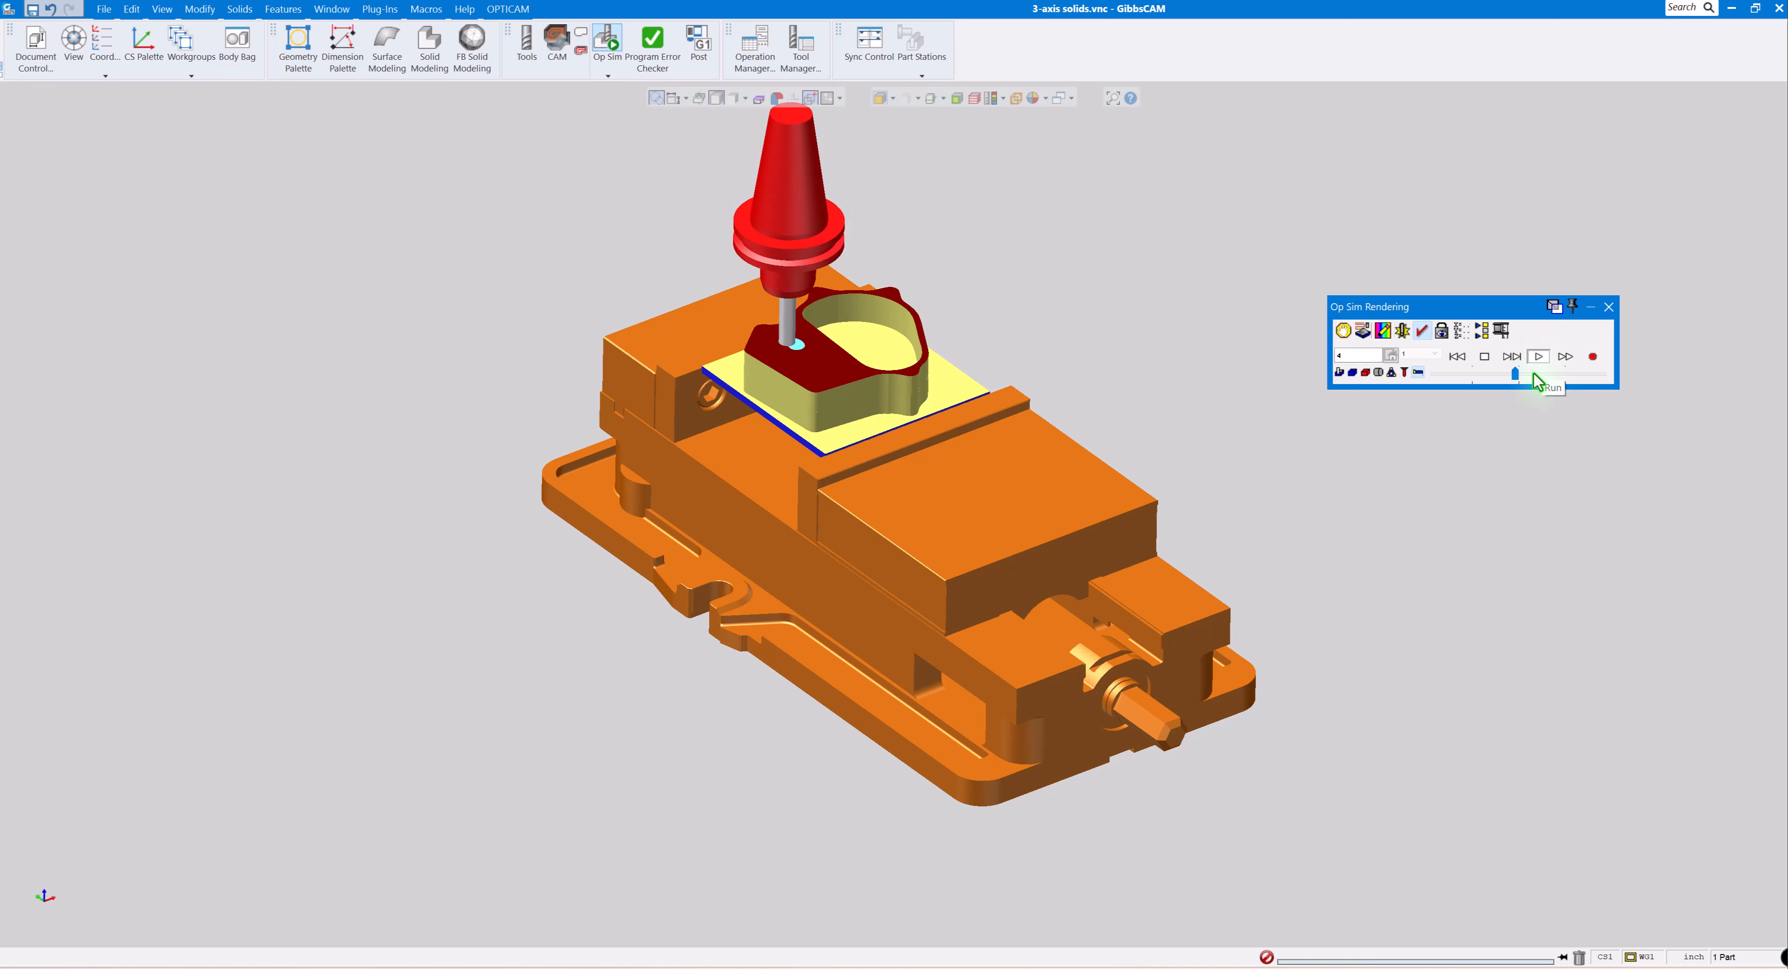
left_click(1544, 379)
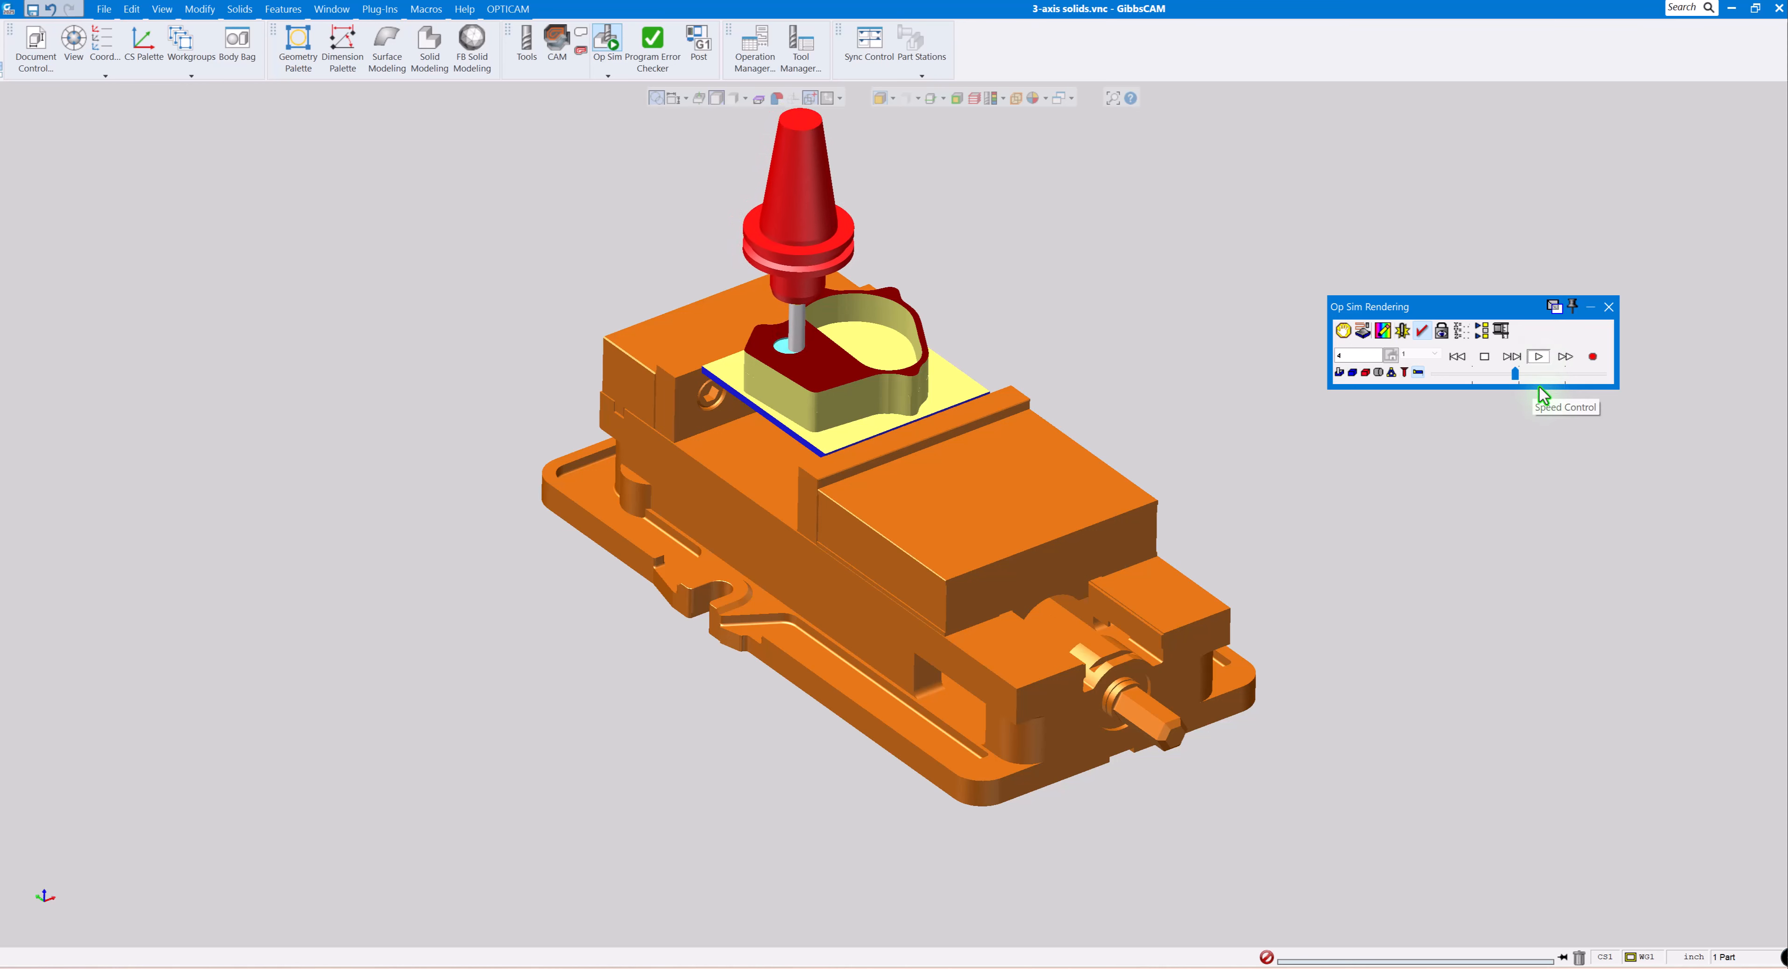
left_click(1565, 376)
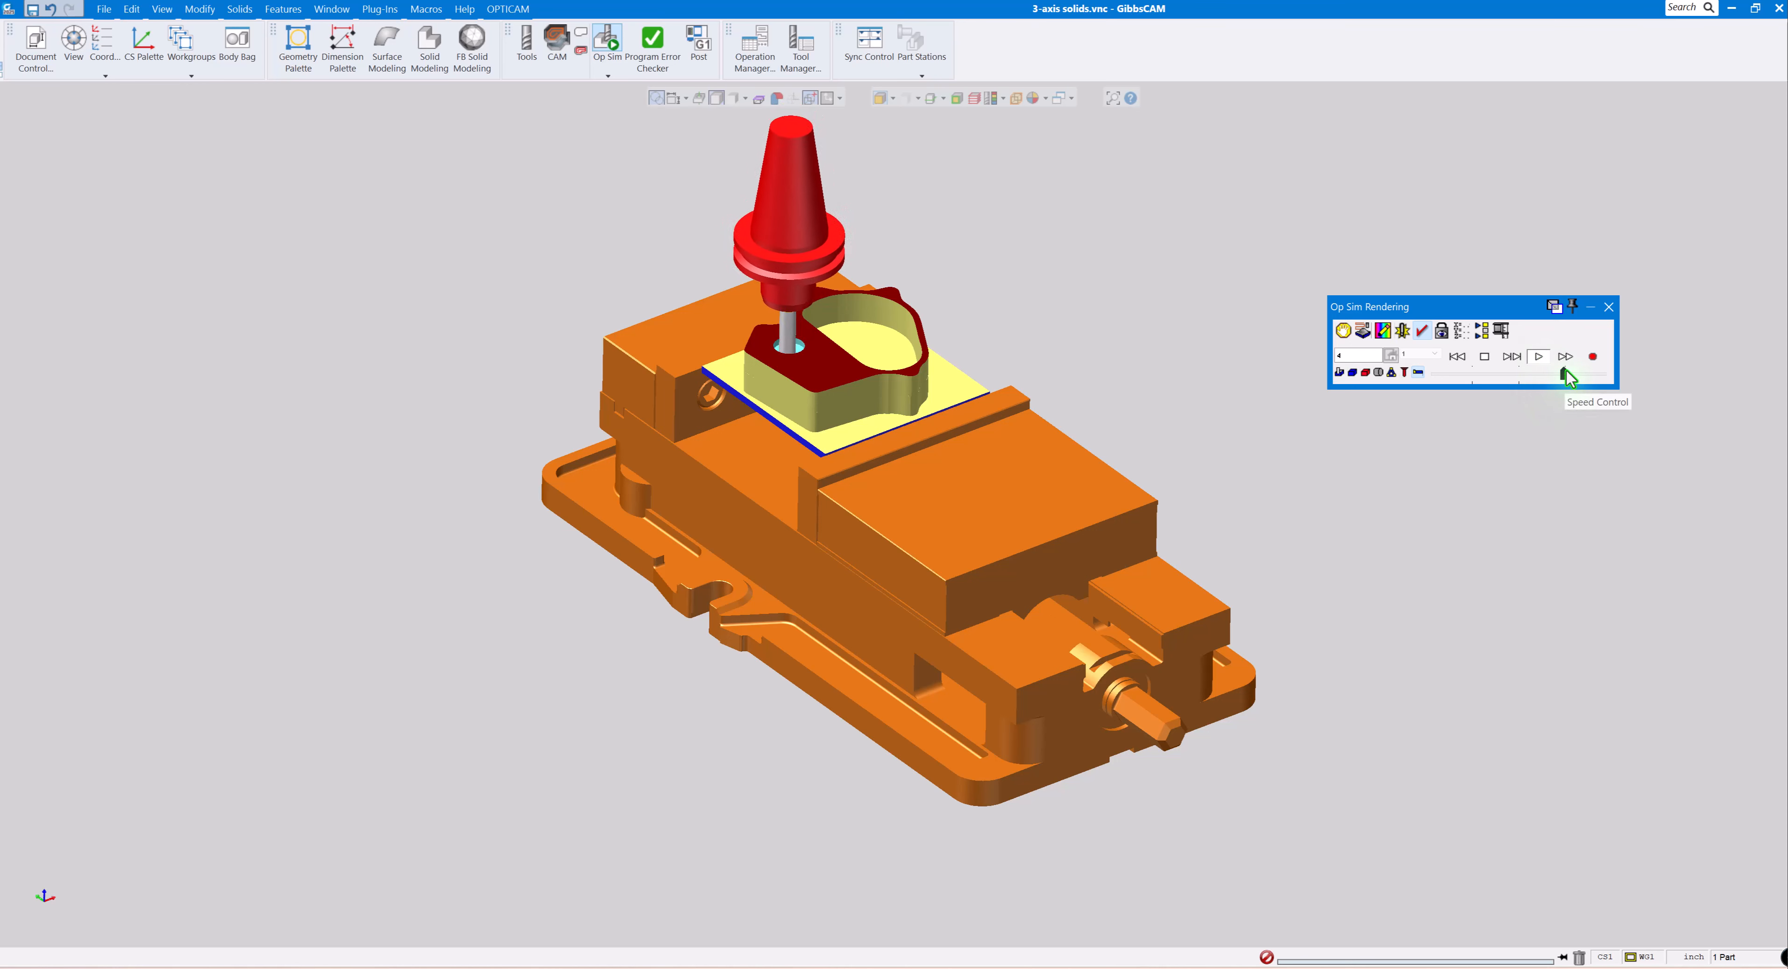
left_click(1594, 374)
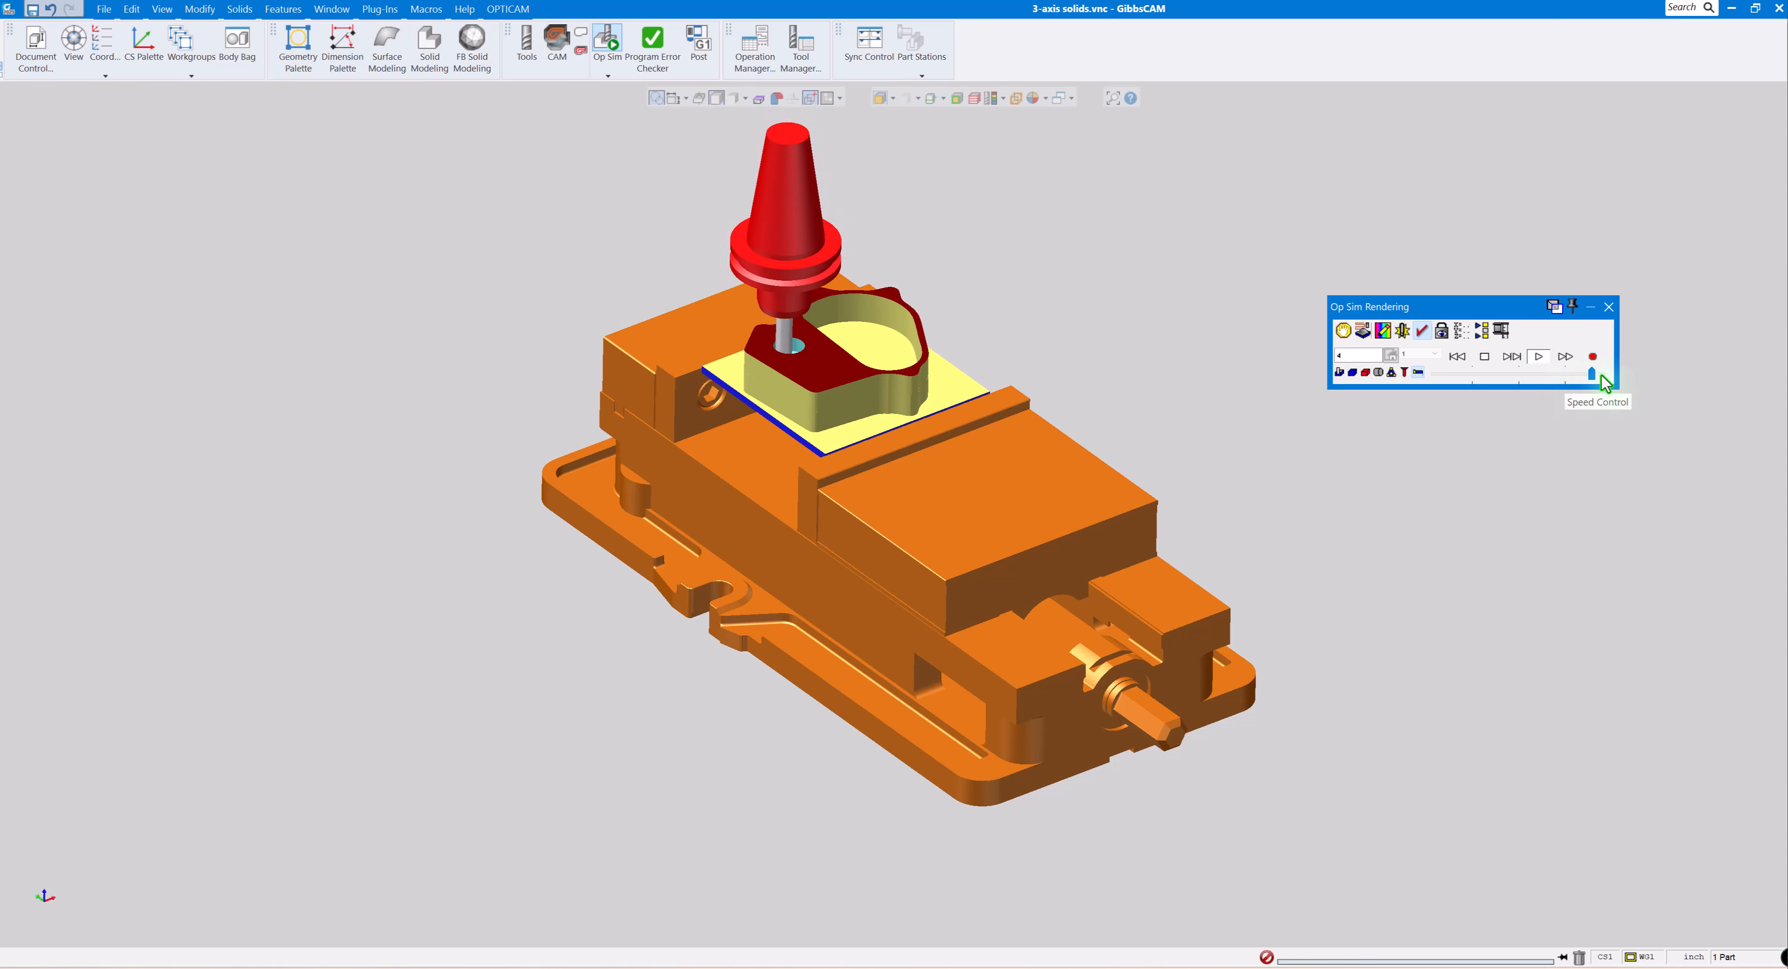
left_click(1602, 377)
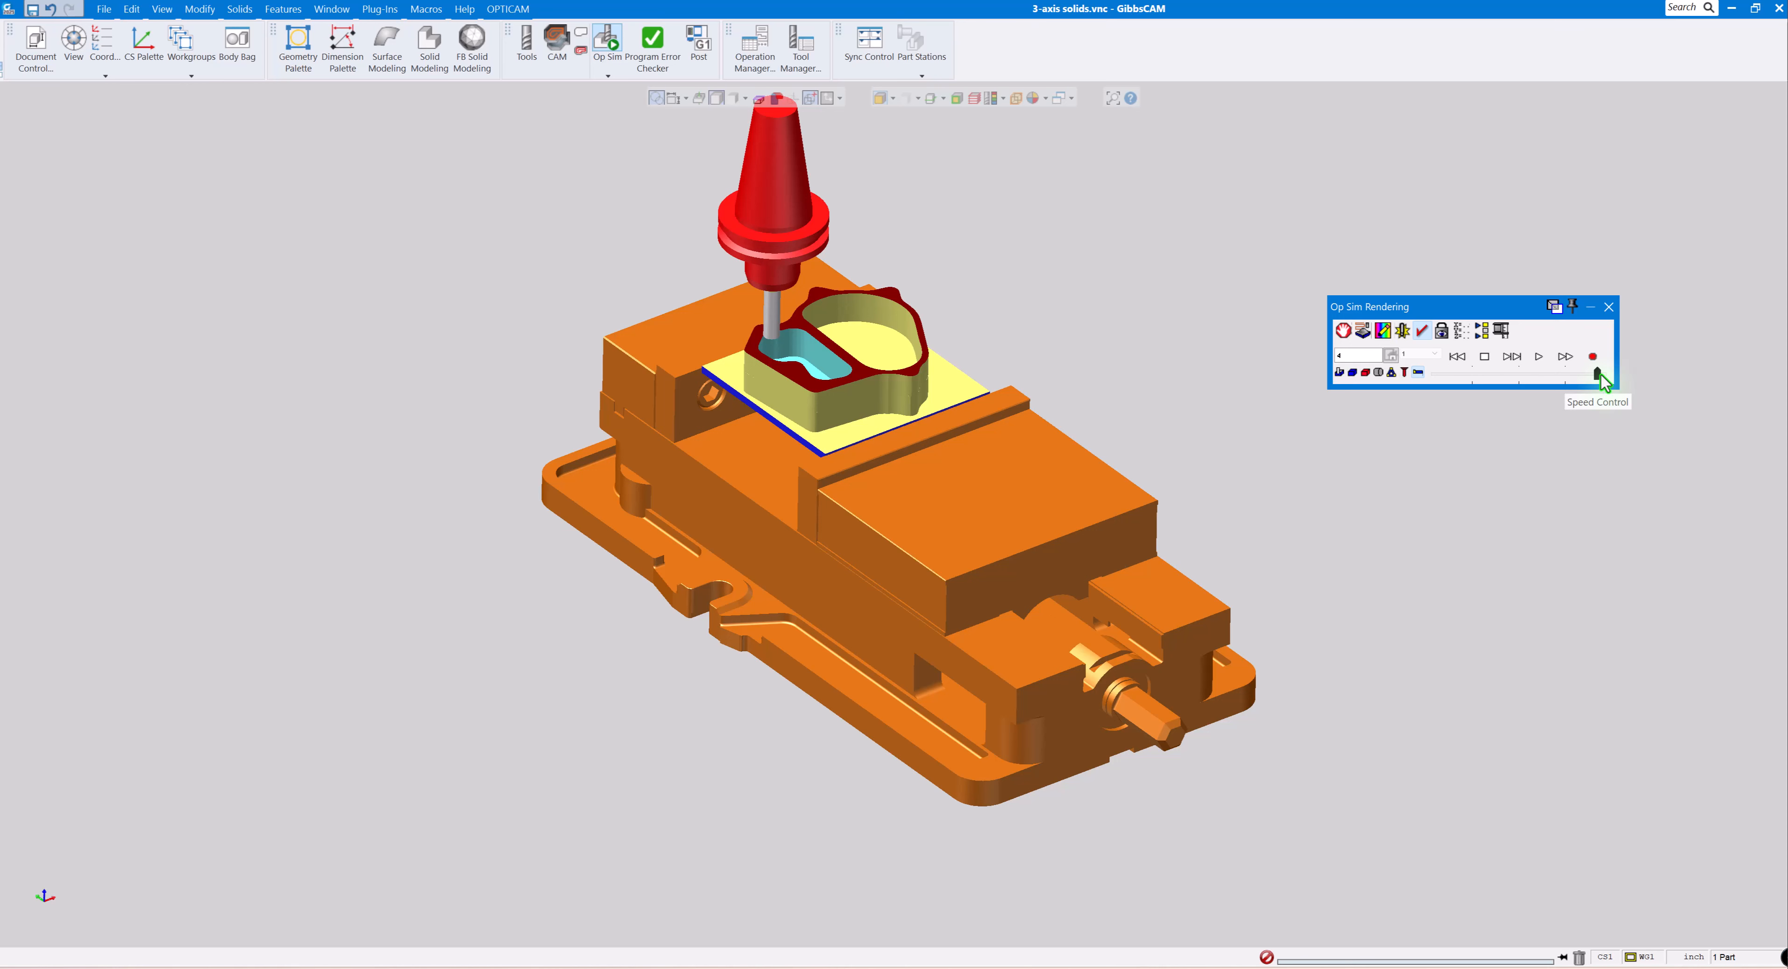
Continue the simulation through the T4 finishing of the outside profile and both pockets, adjusting the playback speed.
left_click(1536, 359)
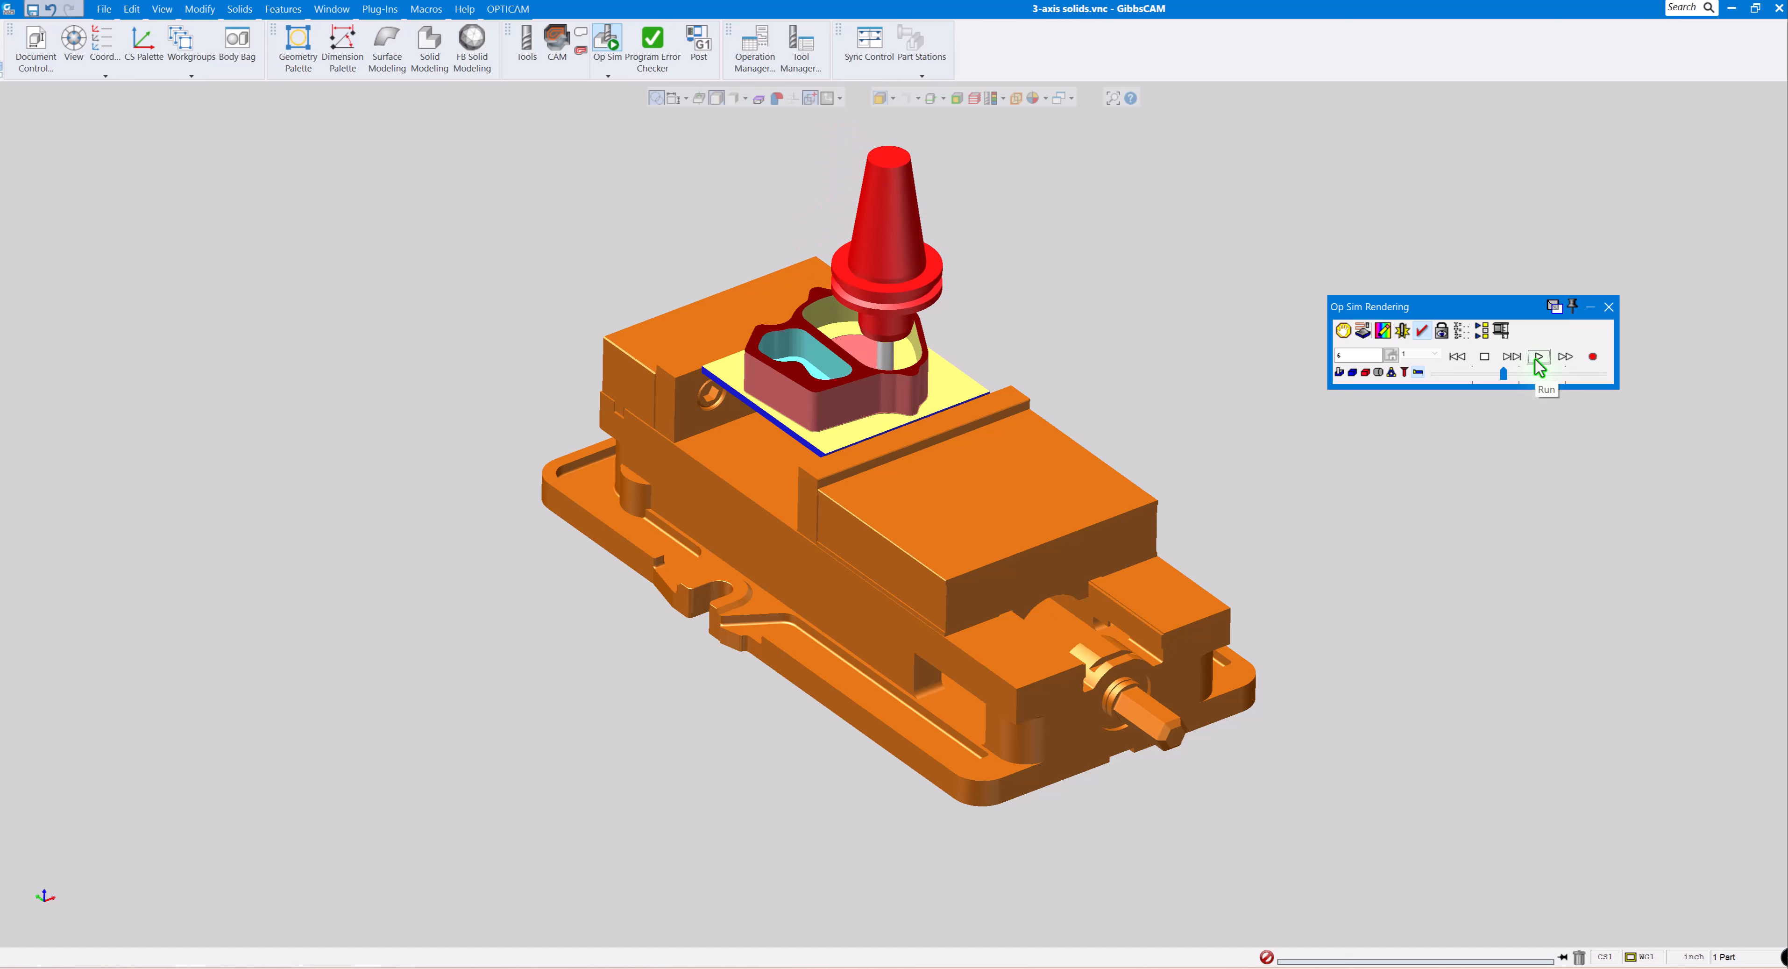
left_click(1535, 374)
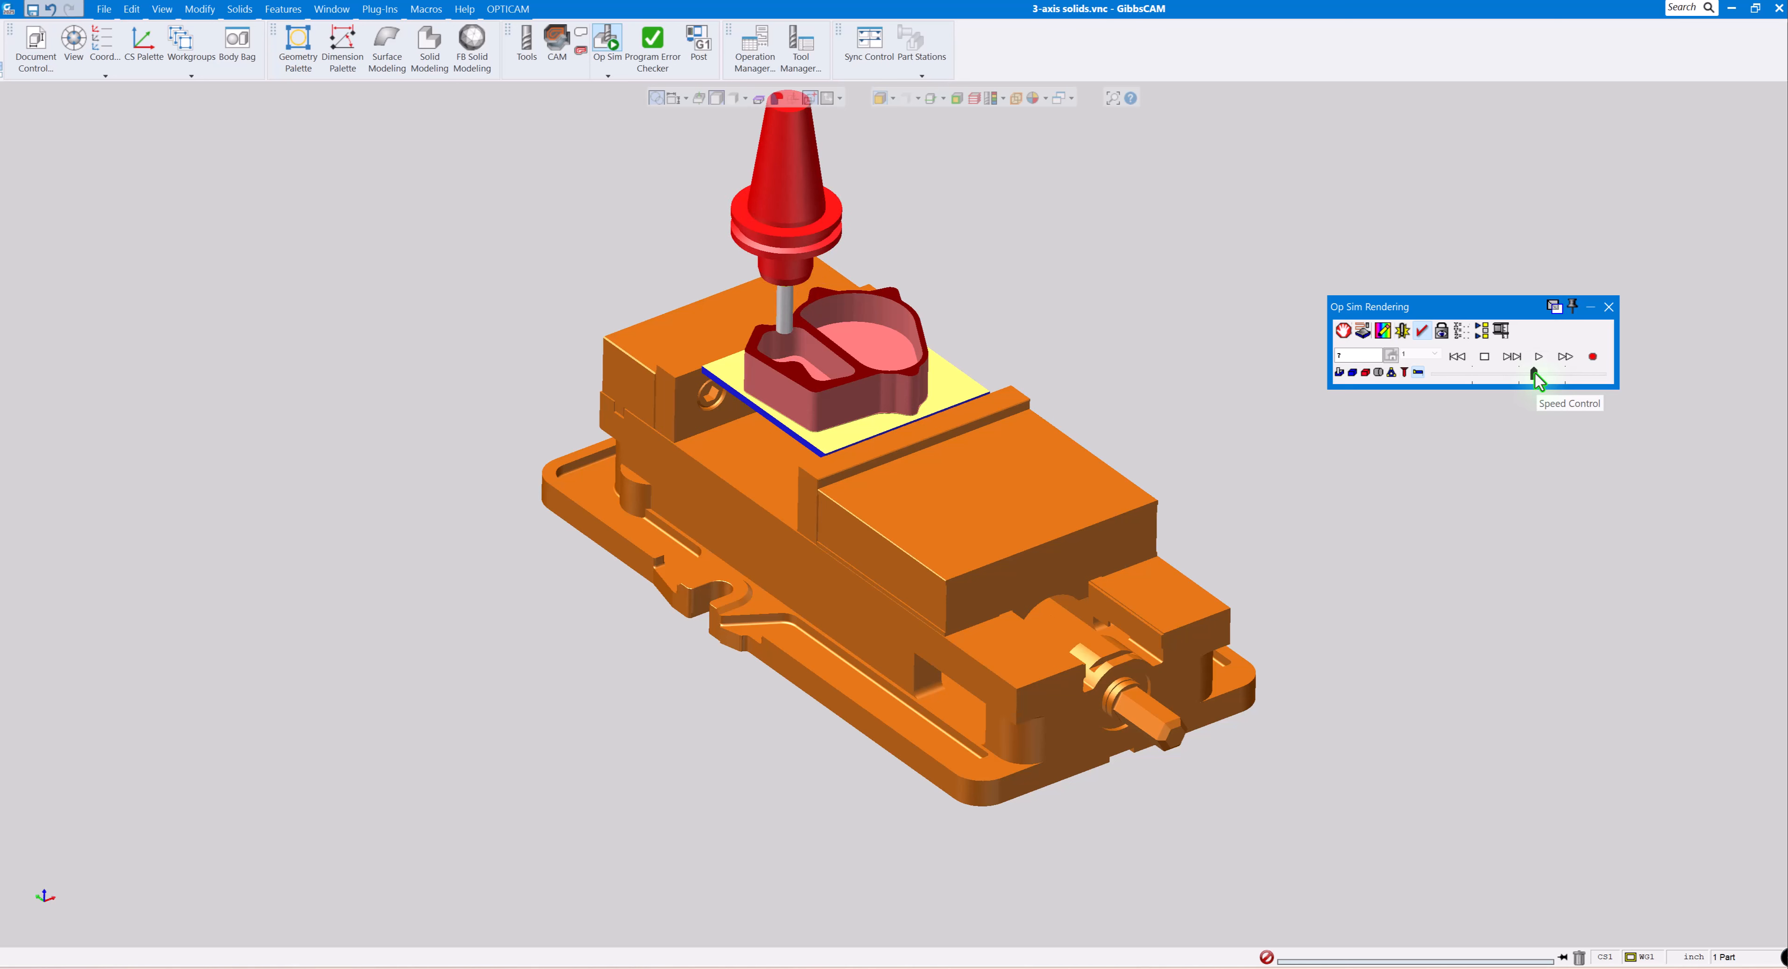
scroll(861, 324, "up", 3)
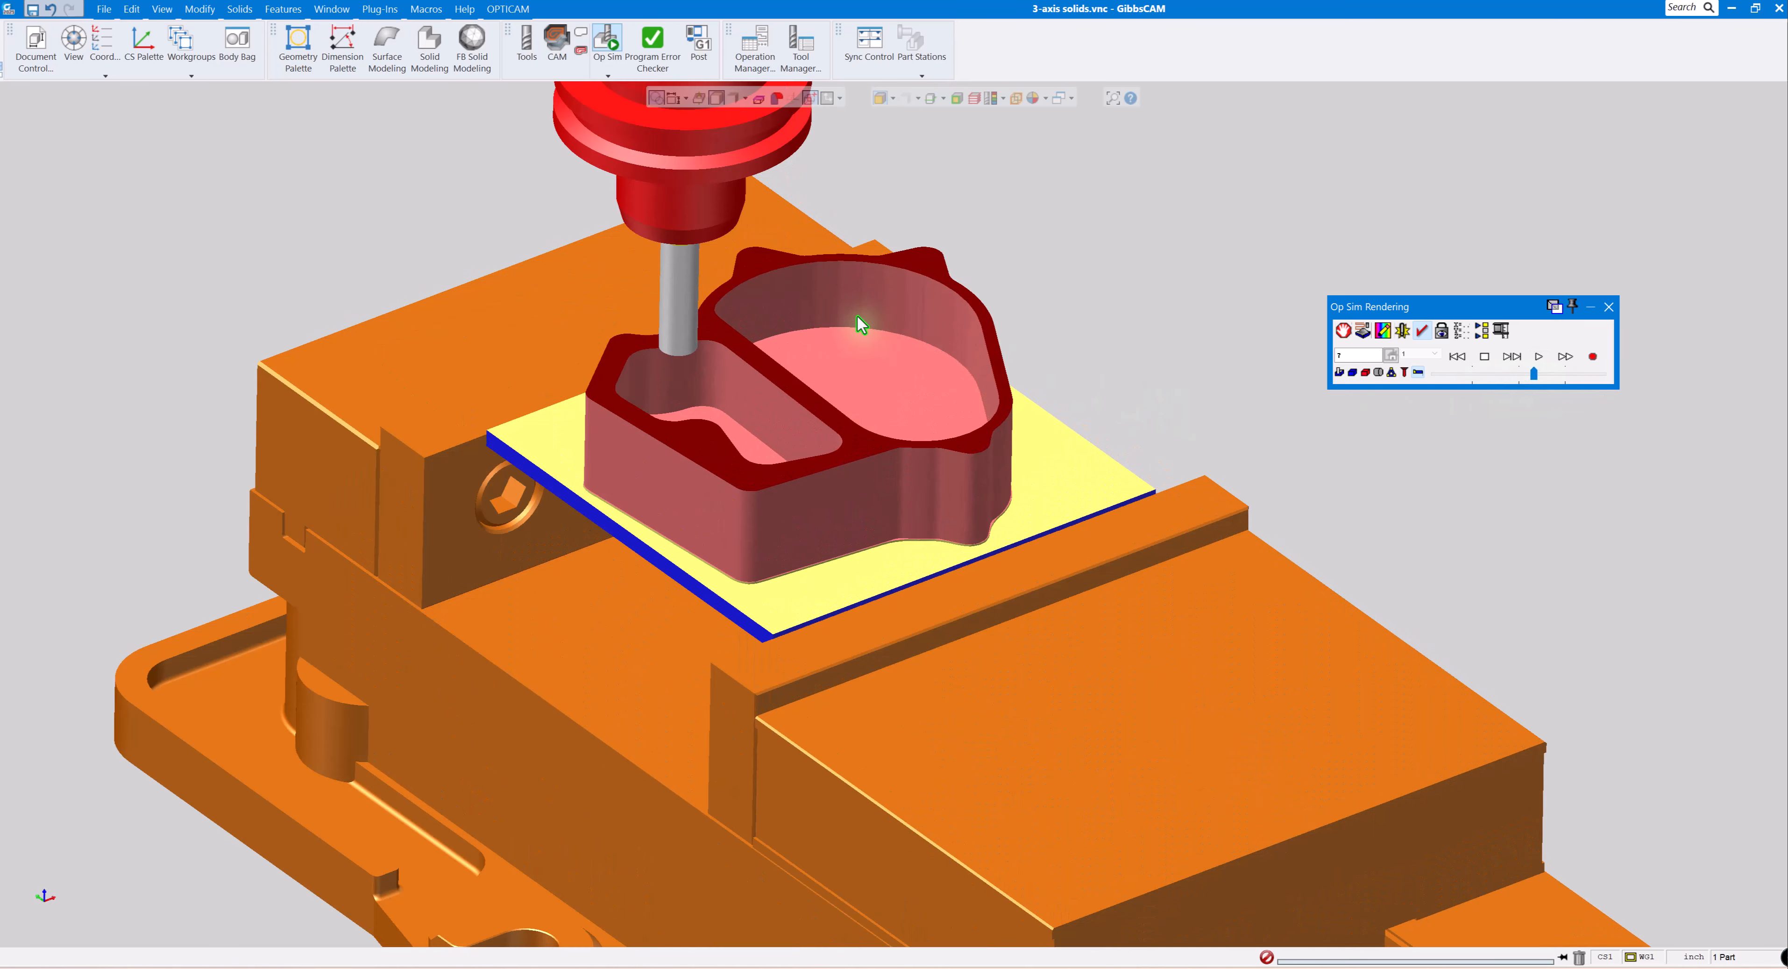
Run the simulation tool by tool through the spot drilling and hole drilling, and close the Op Sim rendering.
left_click(1539, 357)
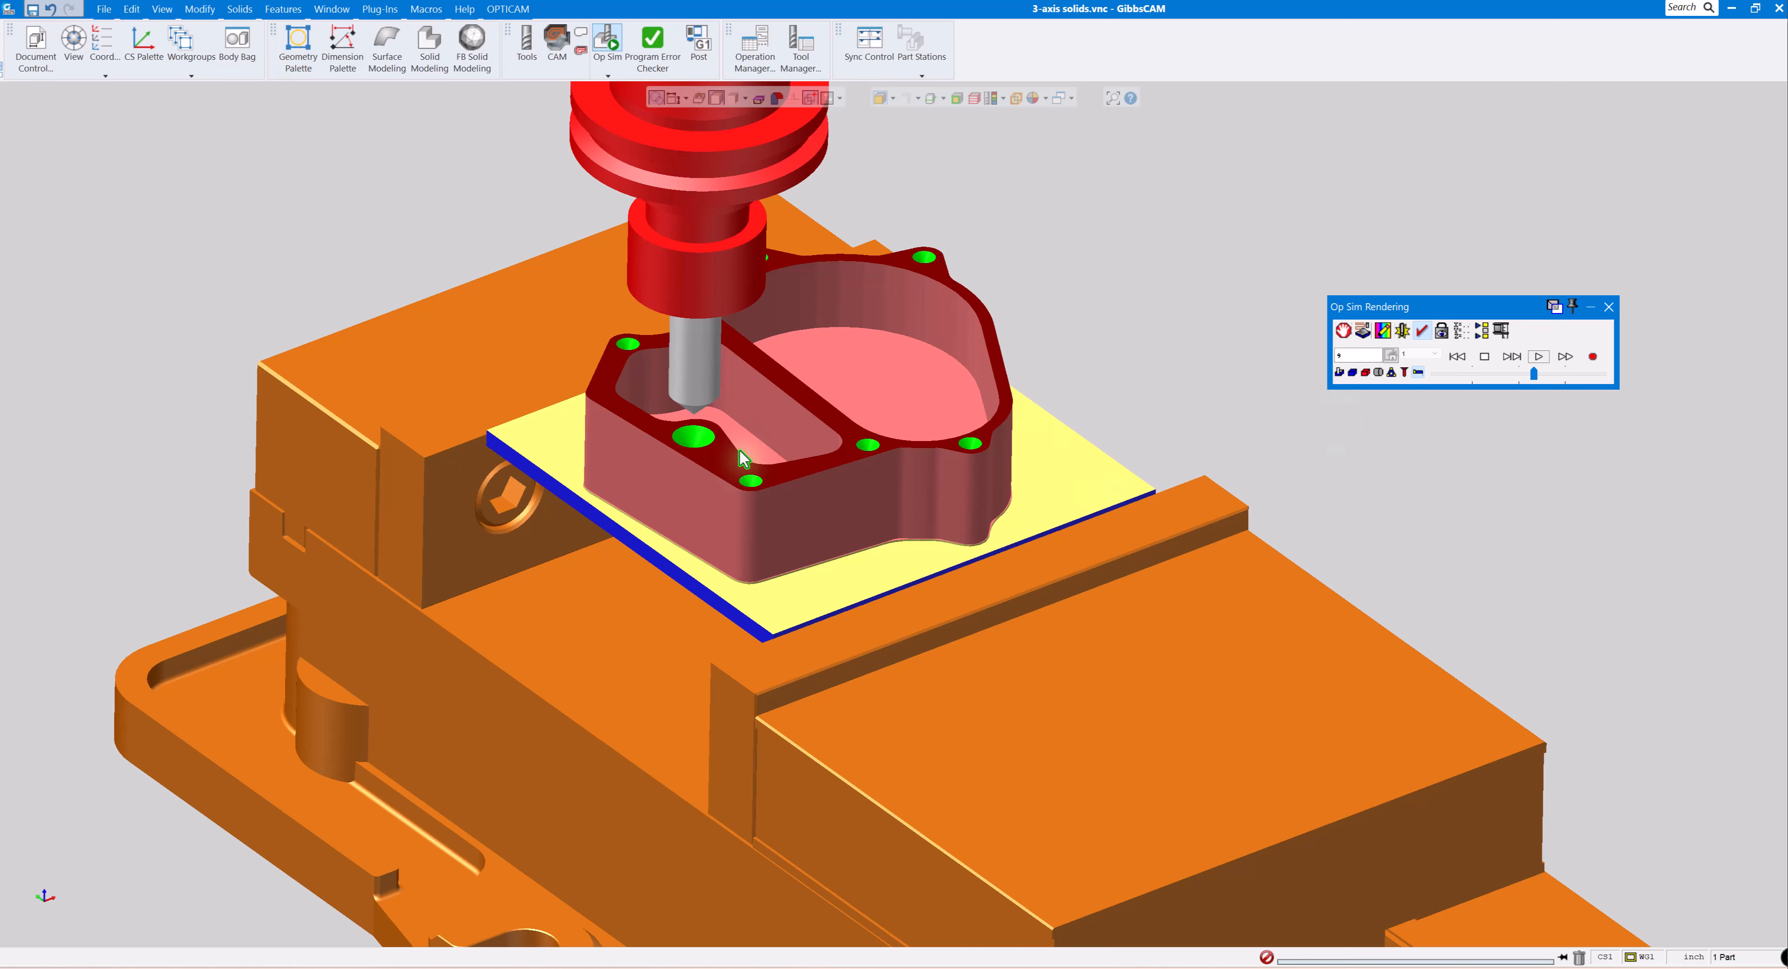
left_click(1538, 356)
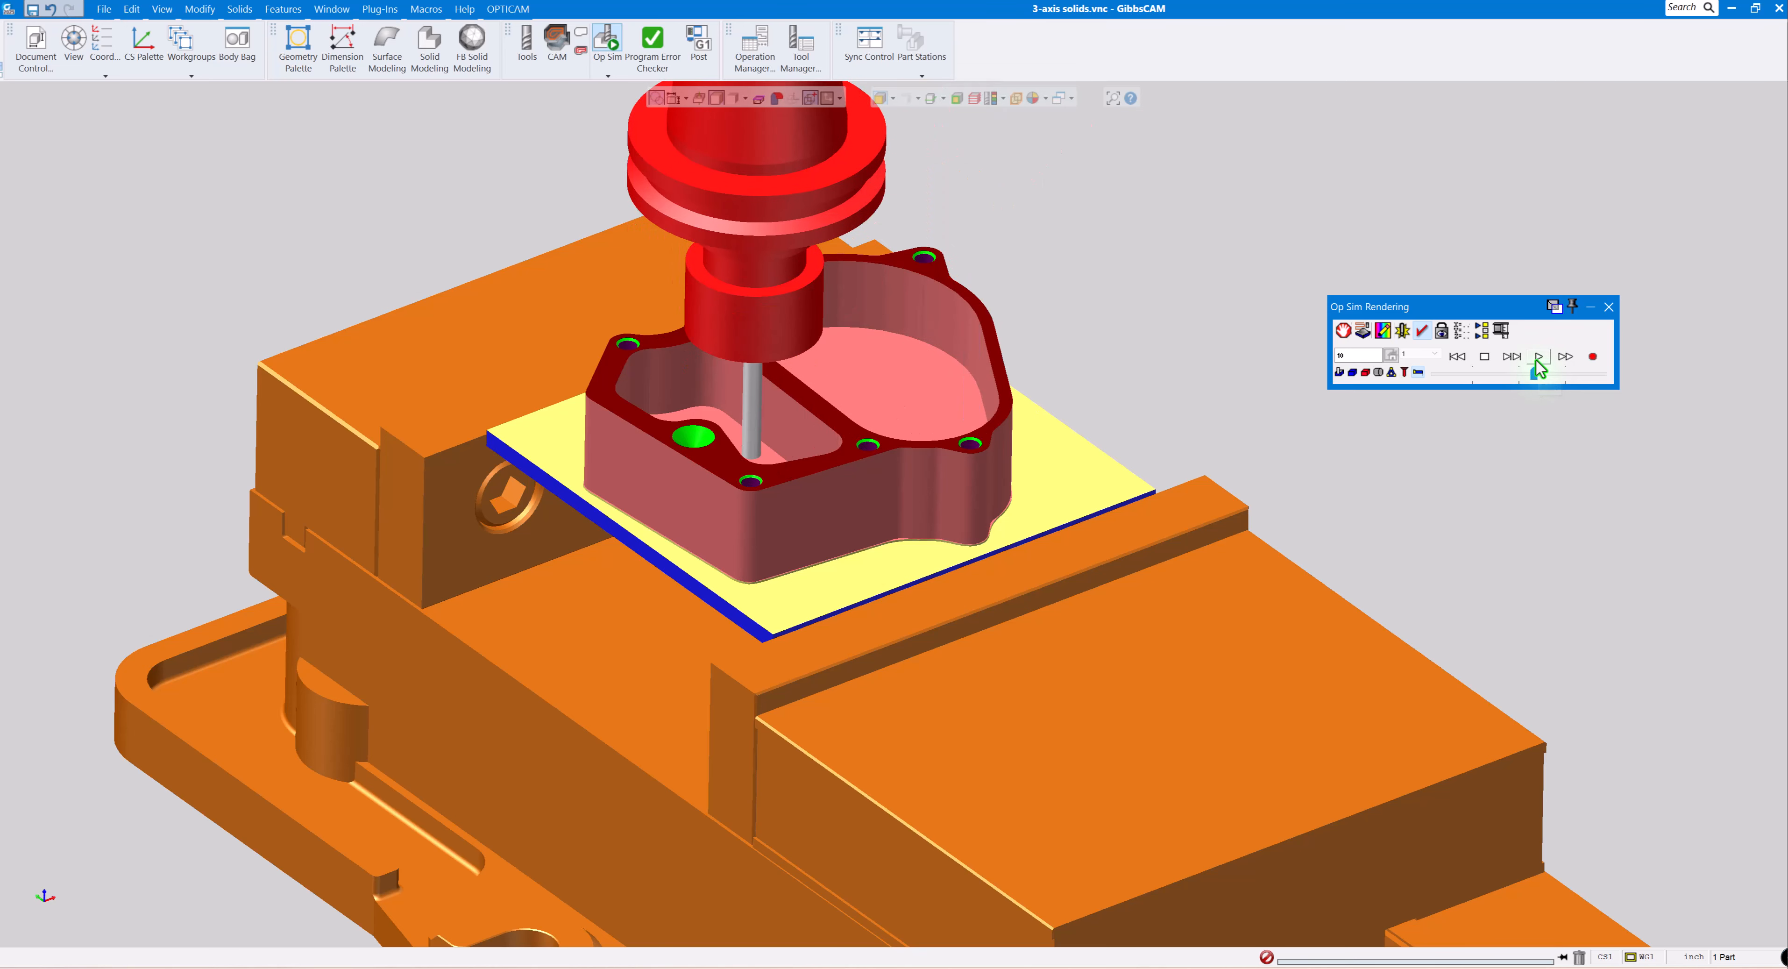
left_click(1538, 357)
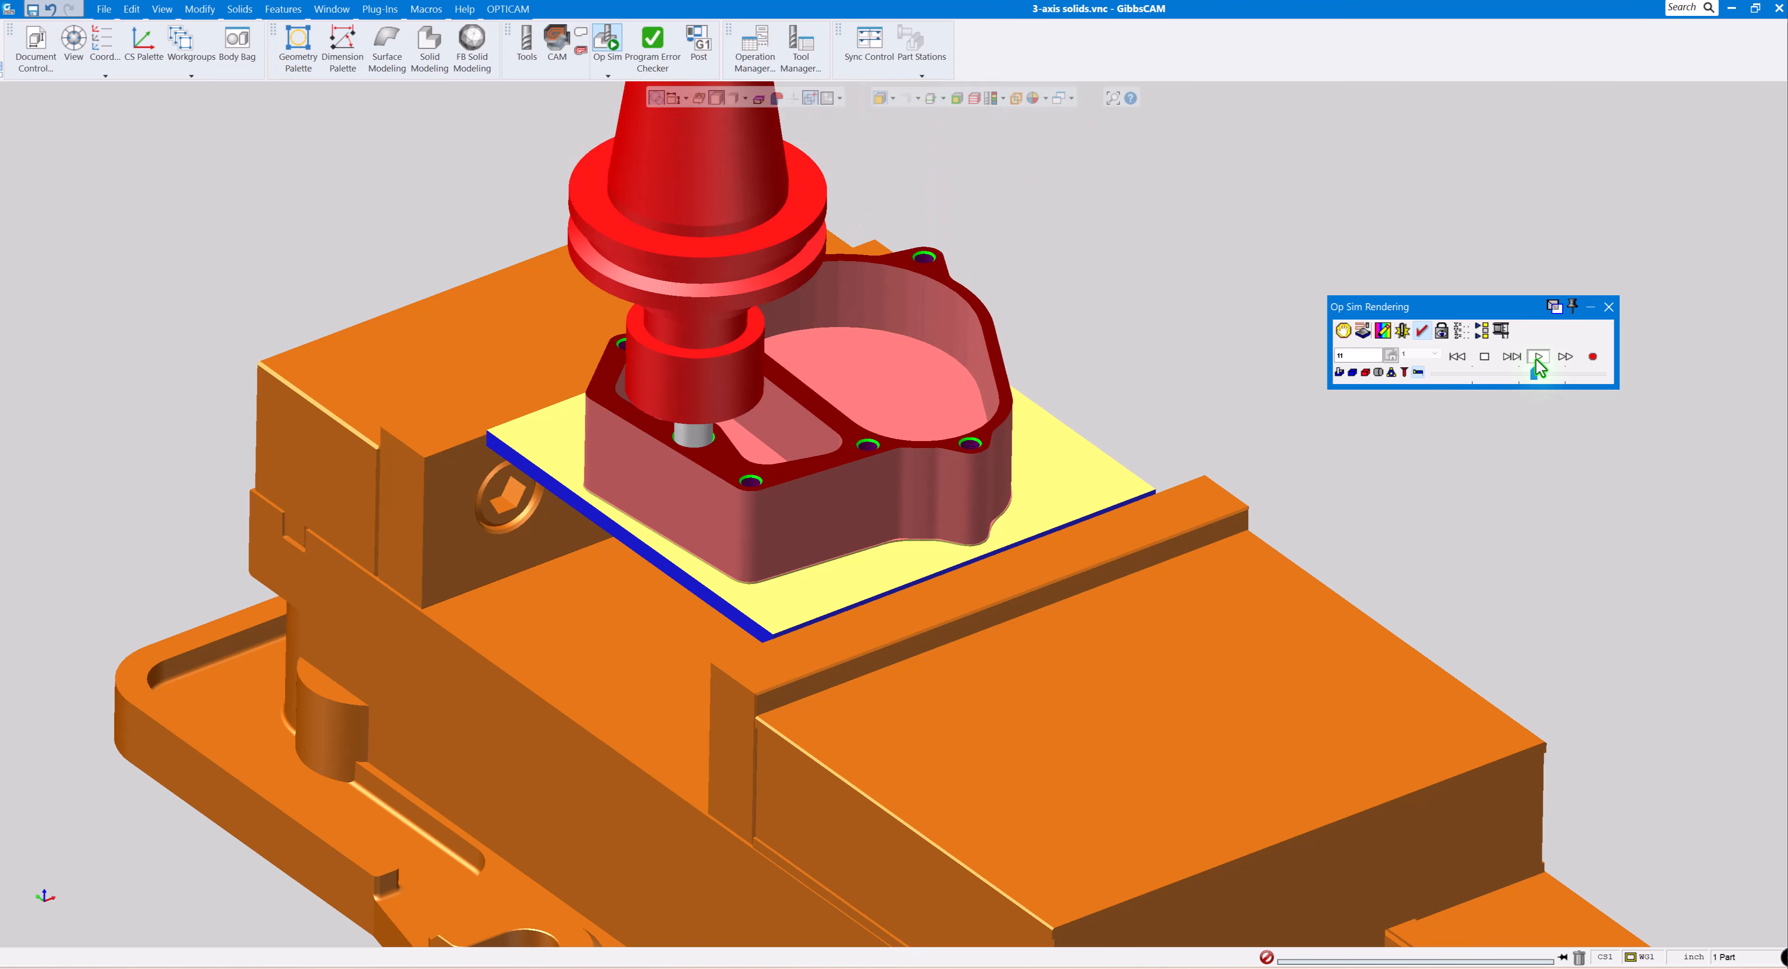
left_click(1608, 307)
Move the three T5 contour operations 12 to 14 ahead of the drilling operations, starting at position 8.
left_click(556, 54)
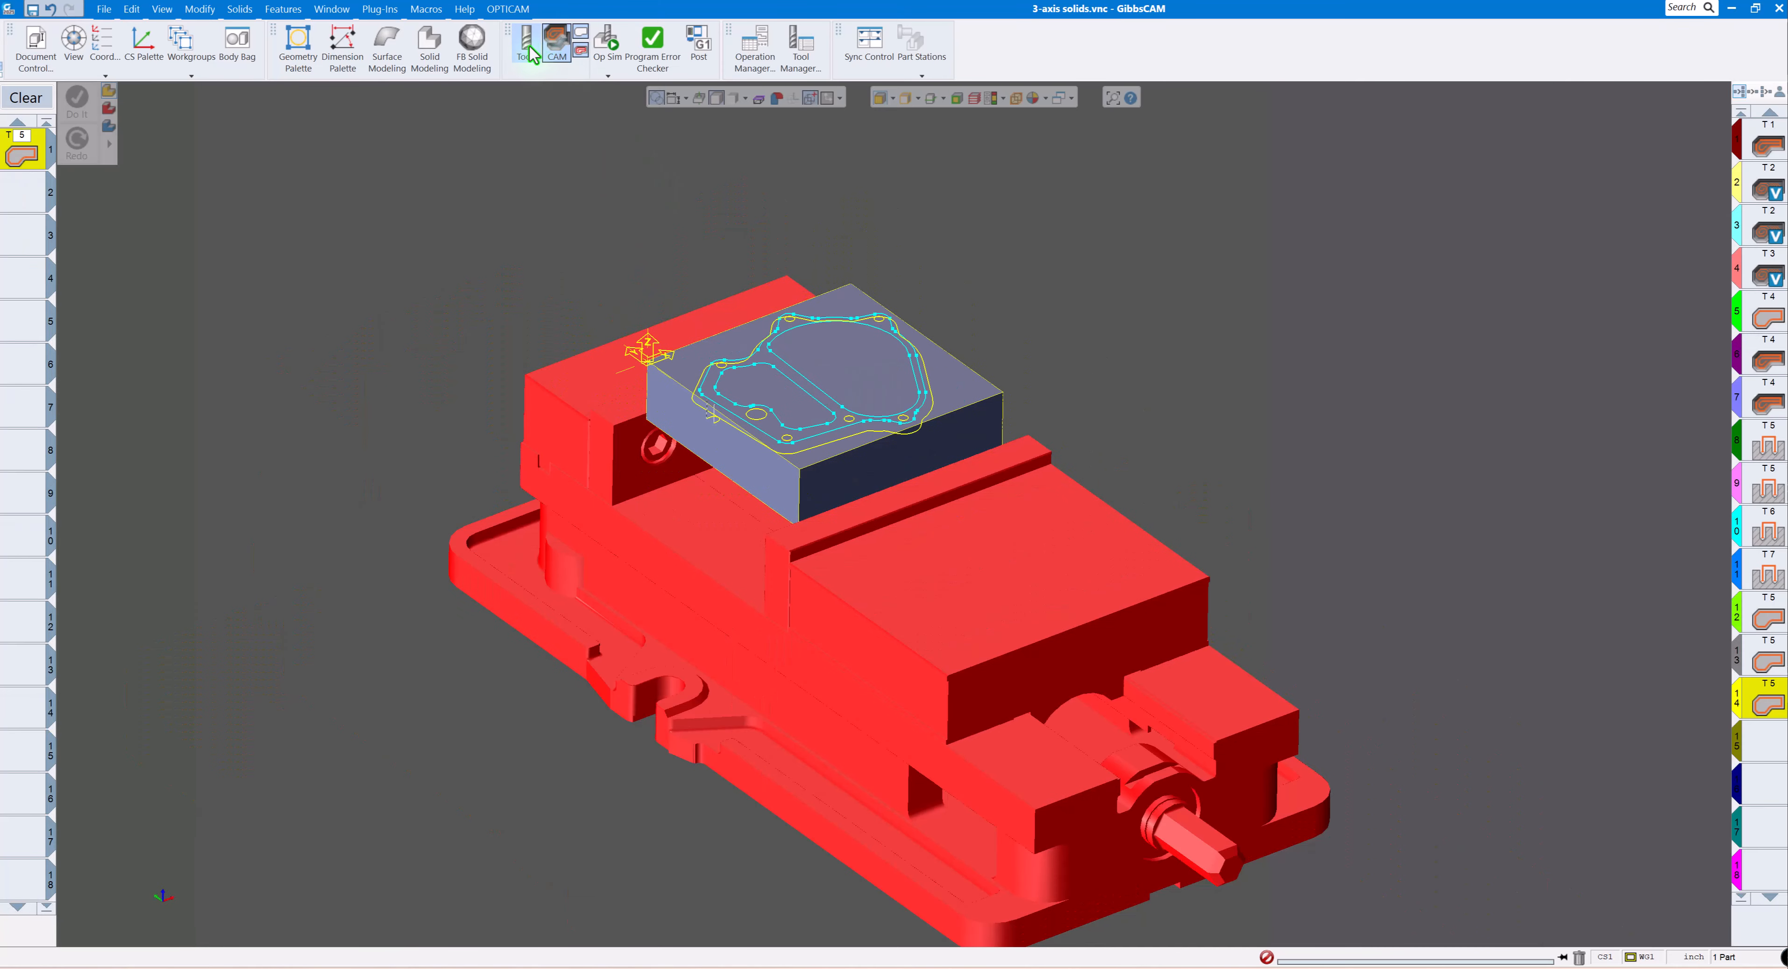
left_click(525, 47)
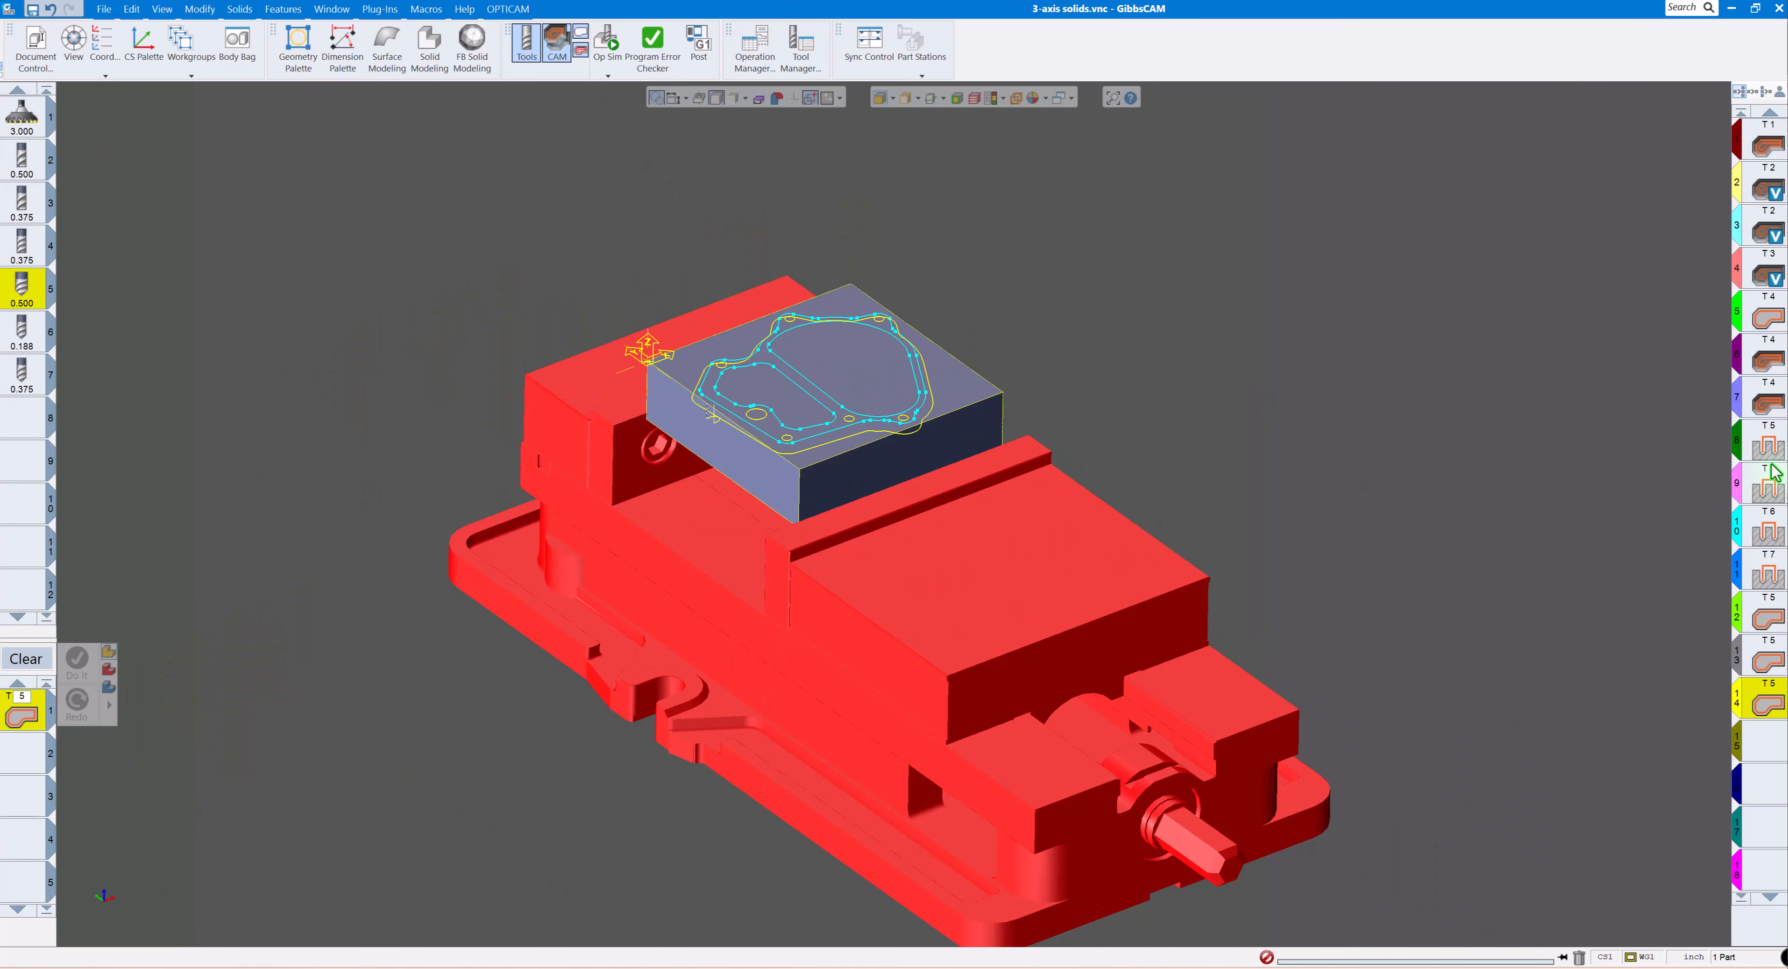
scroll(1772, 472, "down", 1)
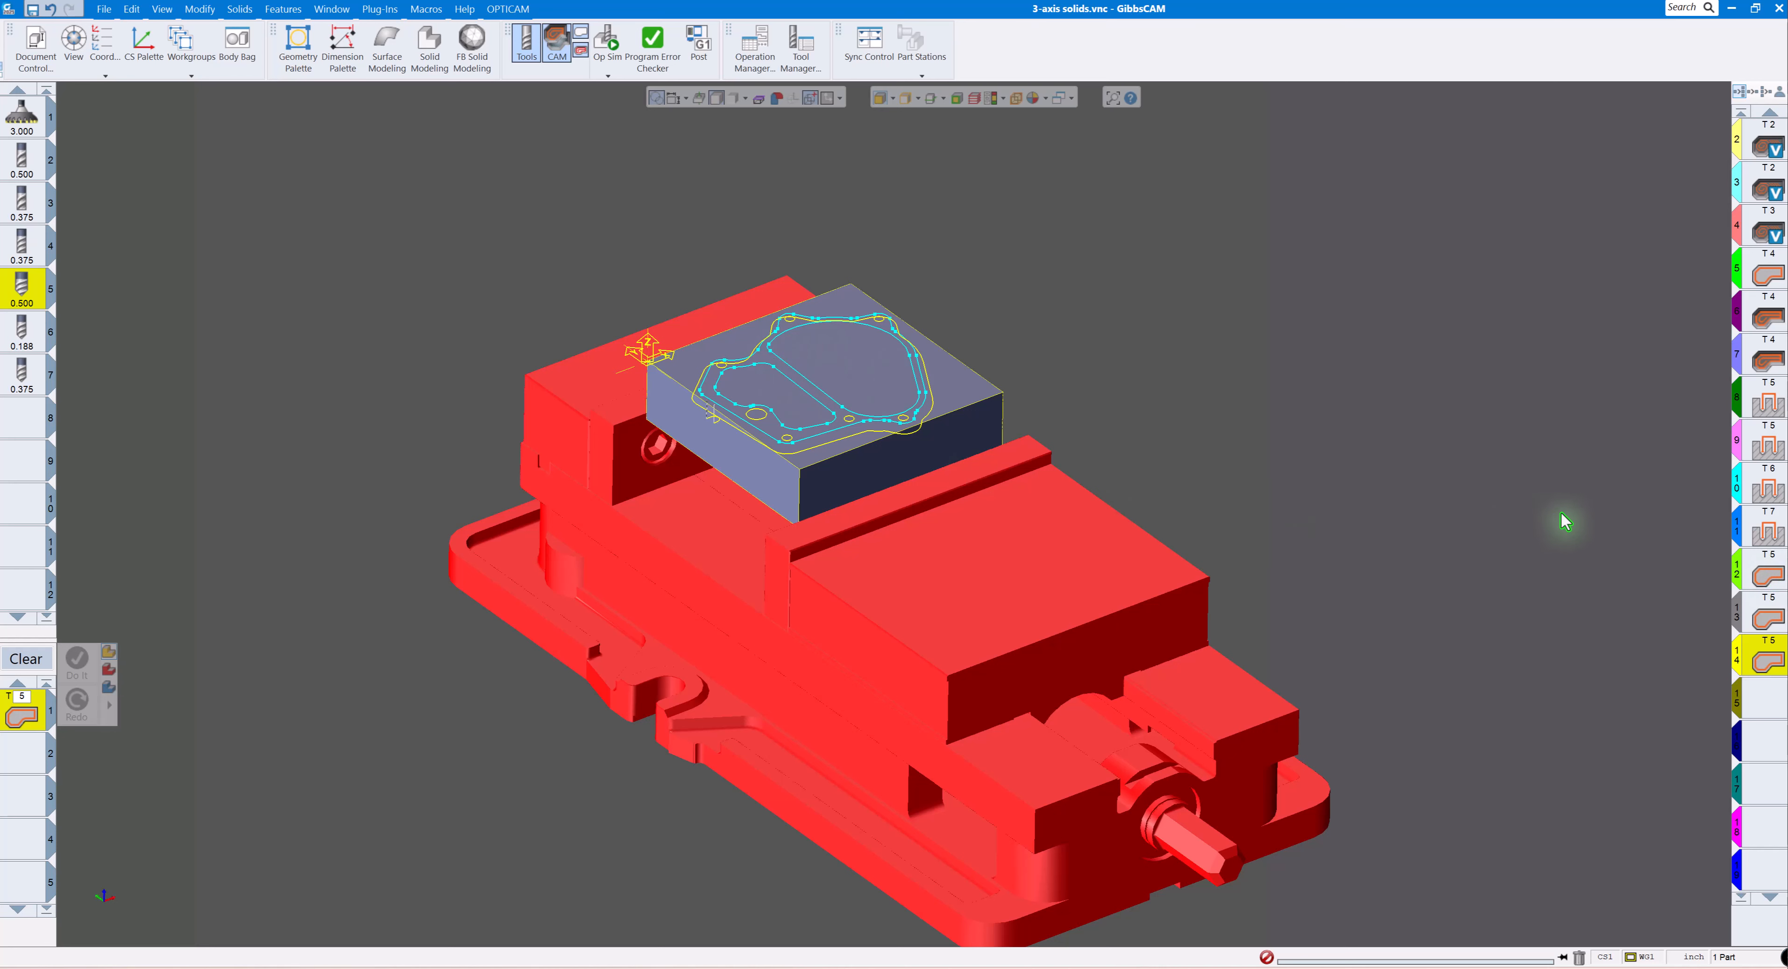
left_click(1763, 701)
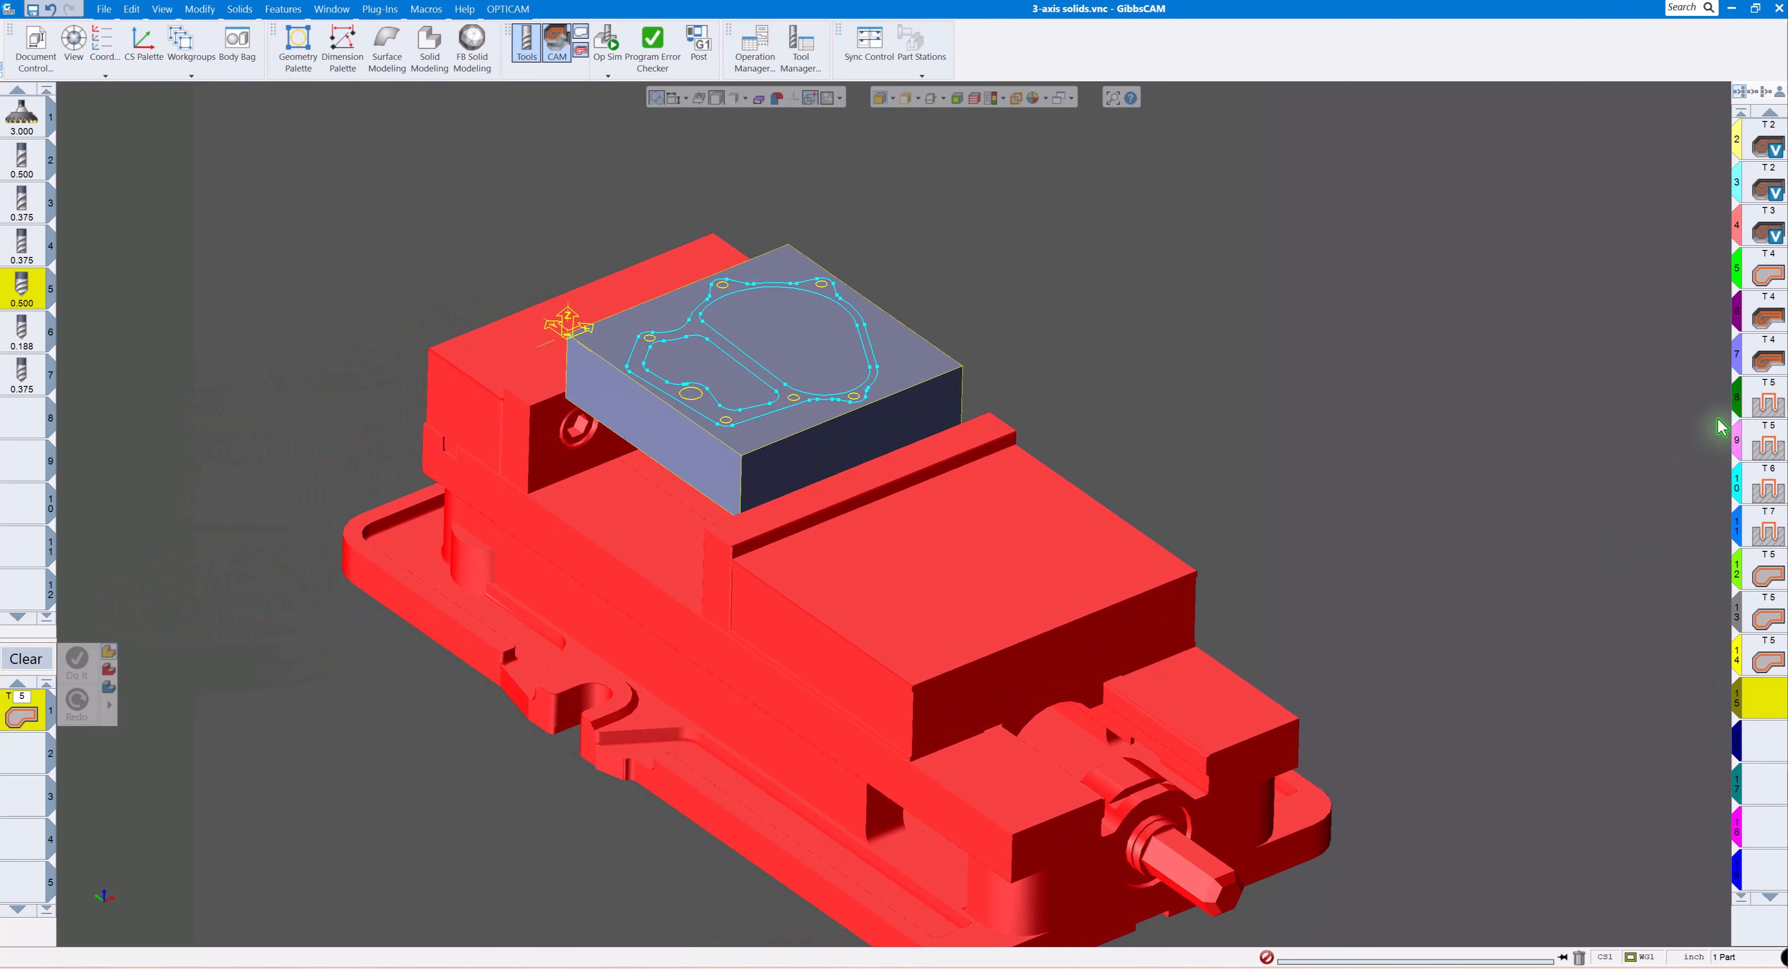
left_click(1772, 576)
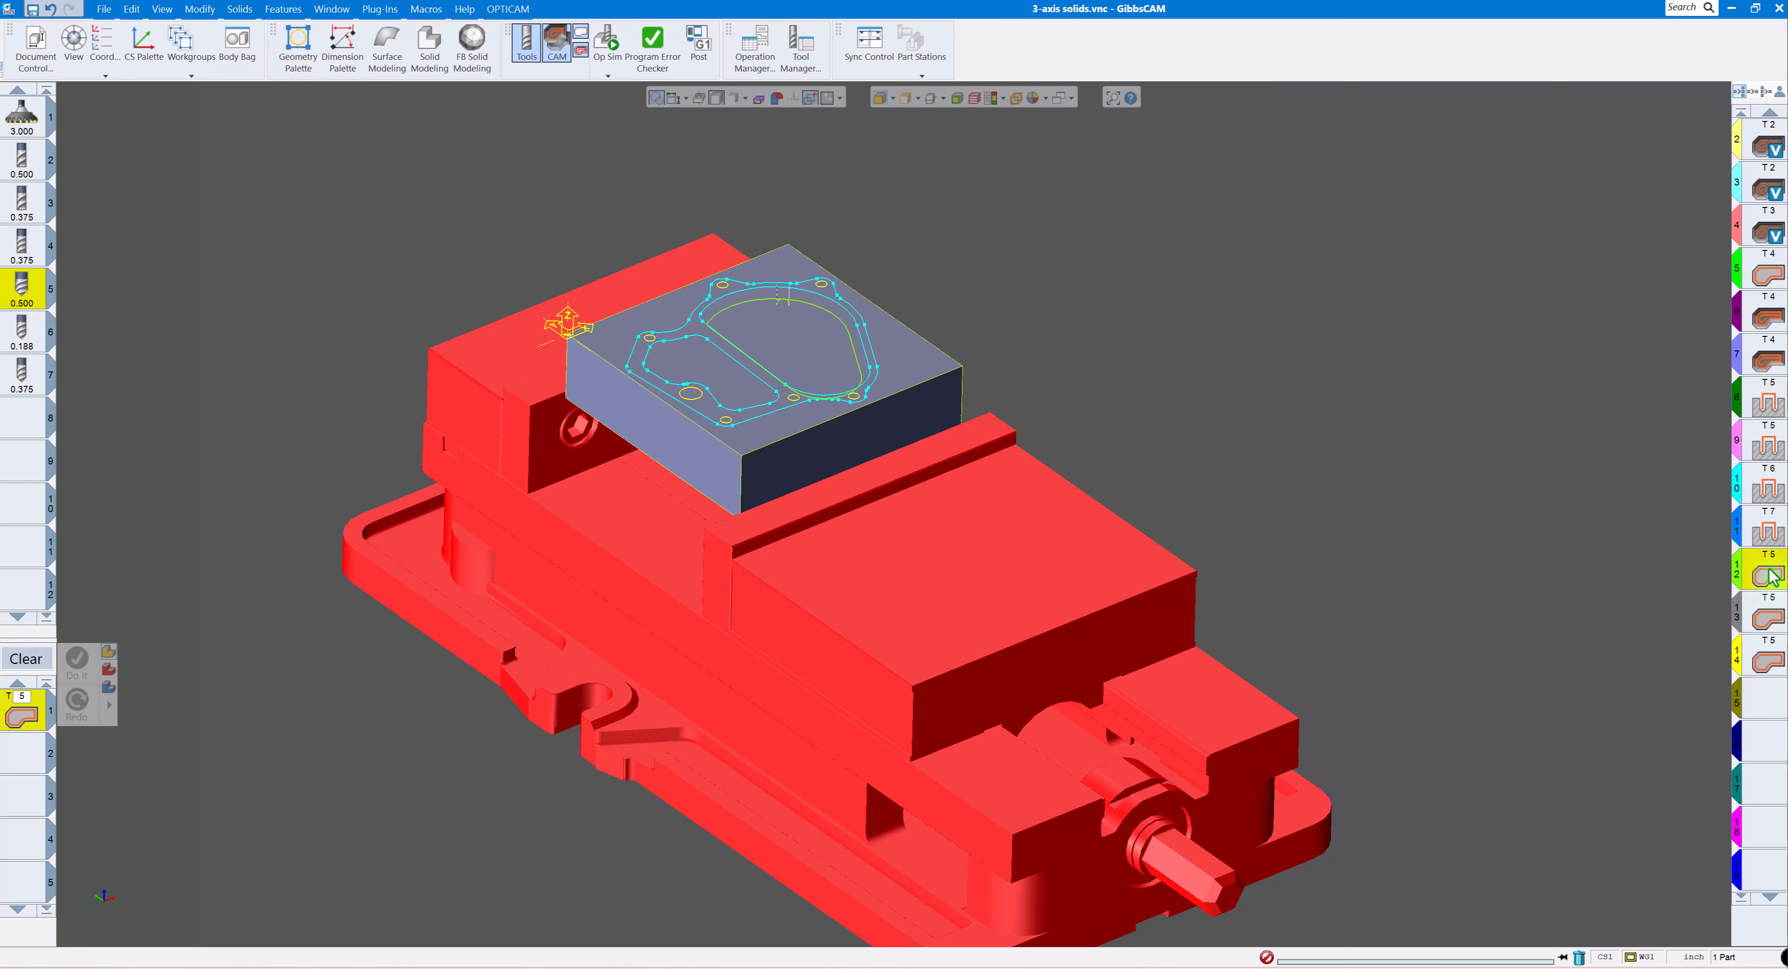
left_click(1772, 665, "shift")
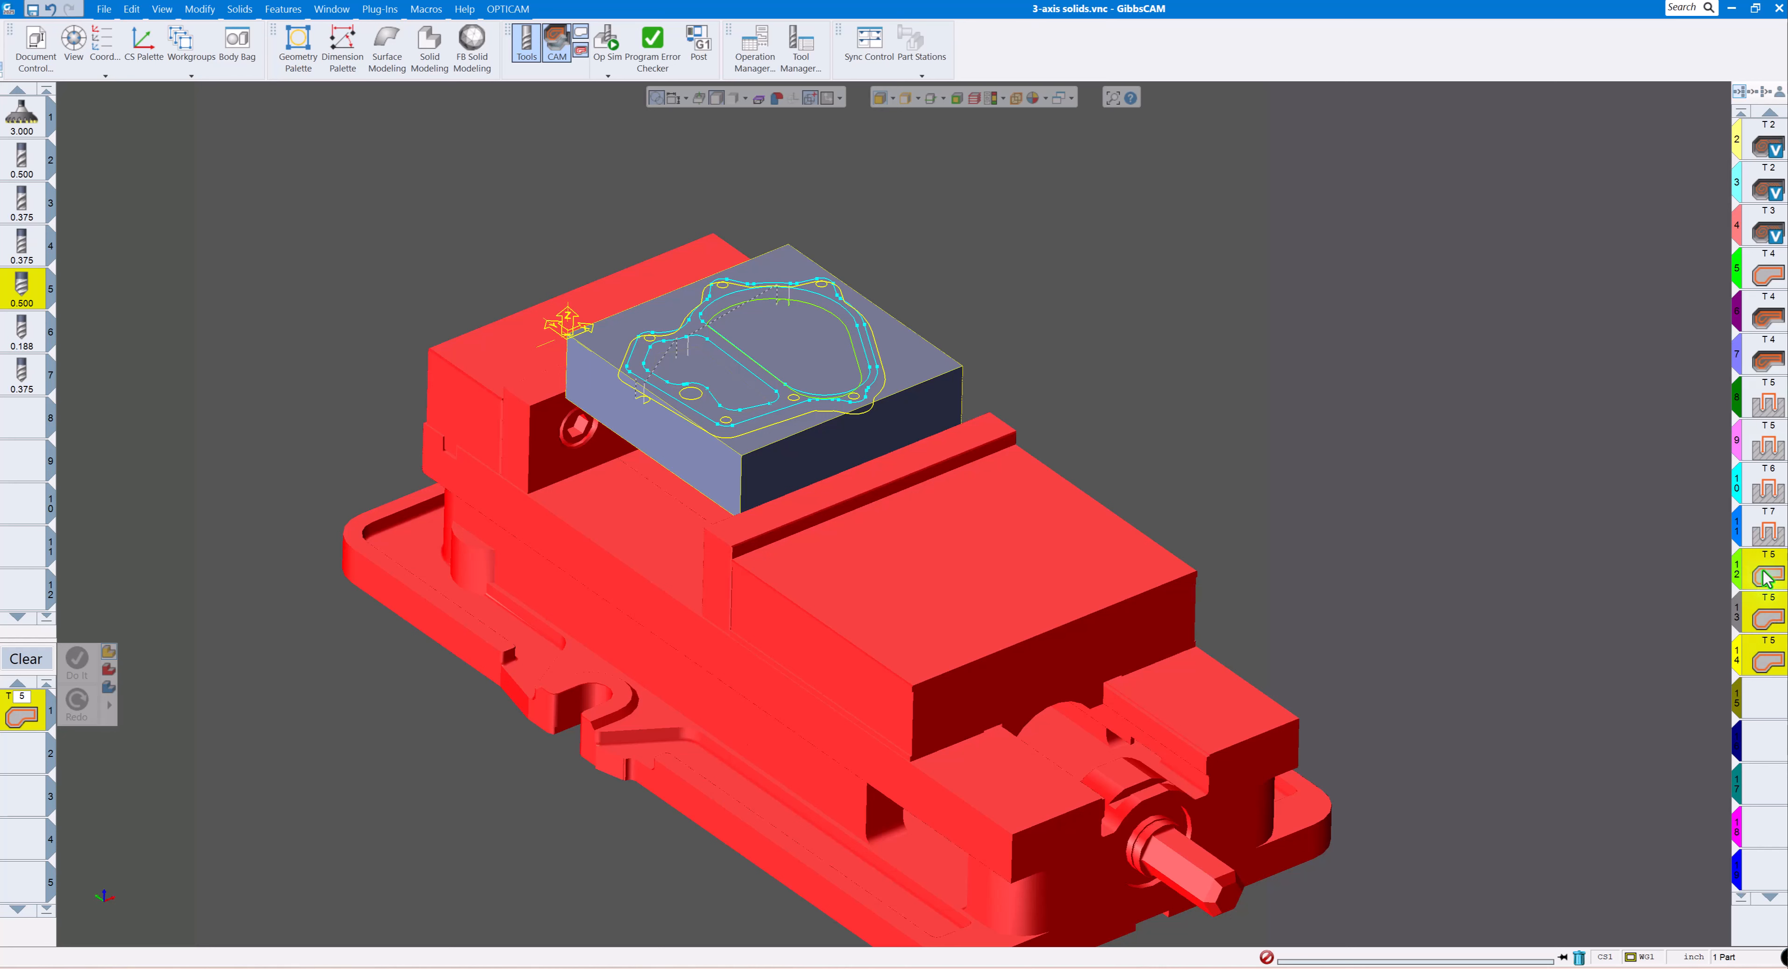
left_click_drag(1765, 548, 1738, 387)
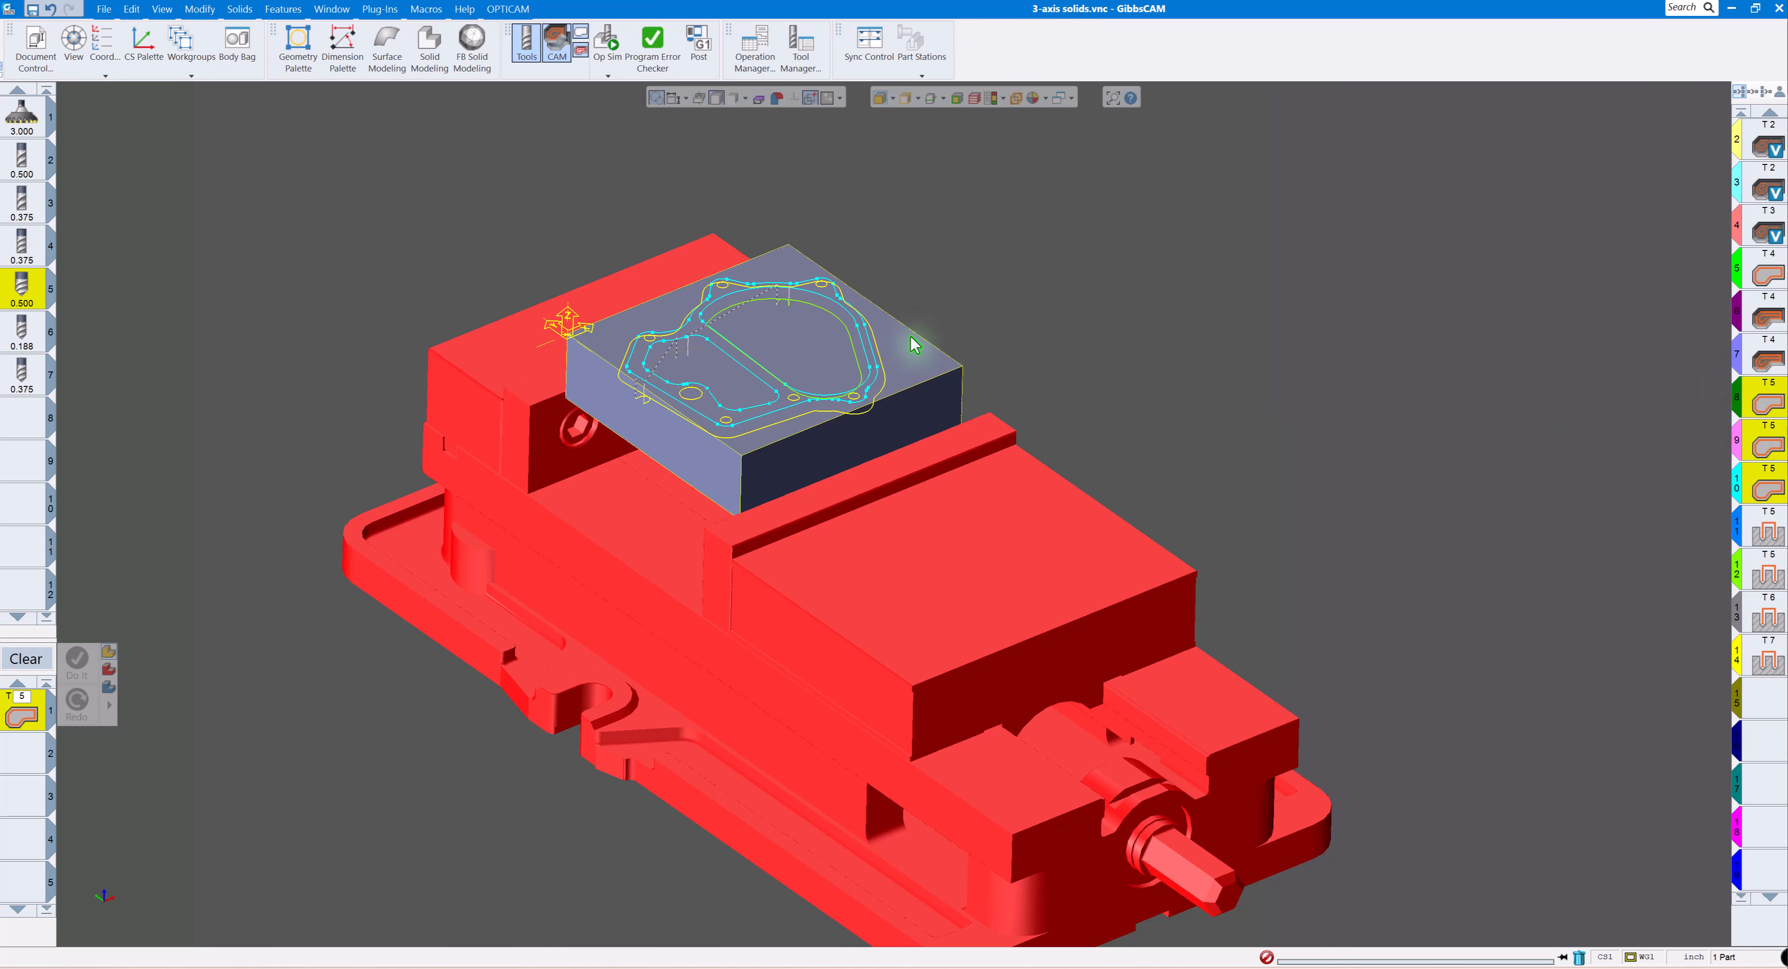
Replay the Op Sim rendering of the reordered operations through roughing and T4 wall finishing, raising the playback speed to maximum.
left_click(609, 47)
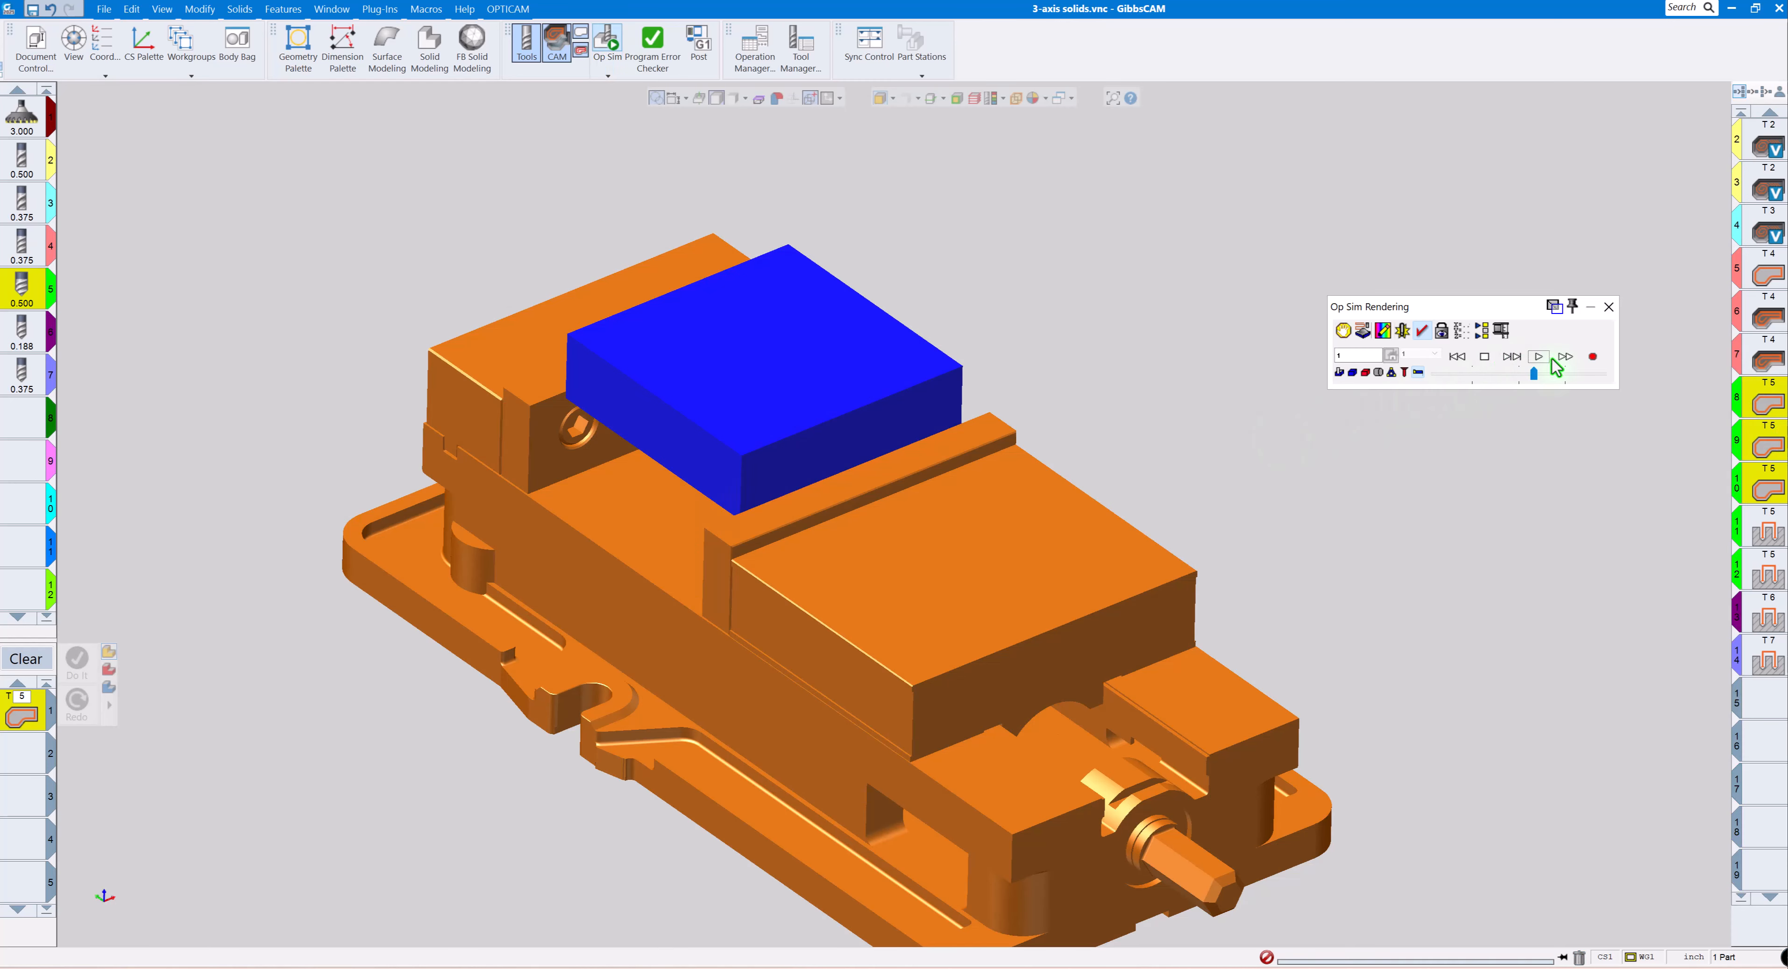
left_click(1539, 357)
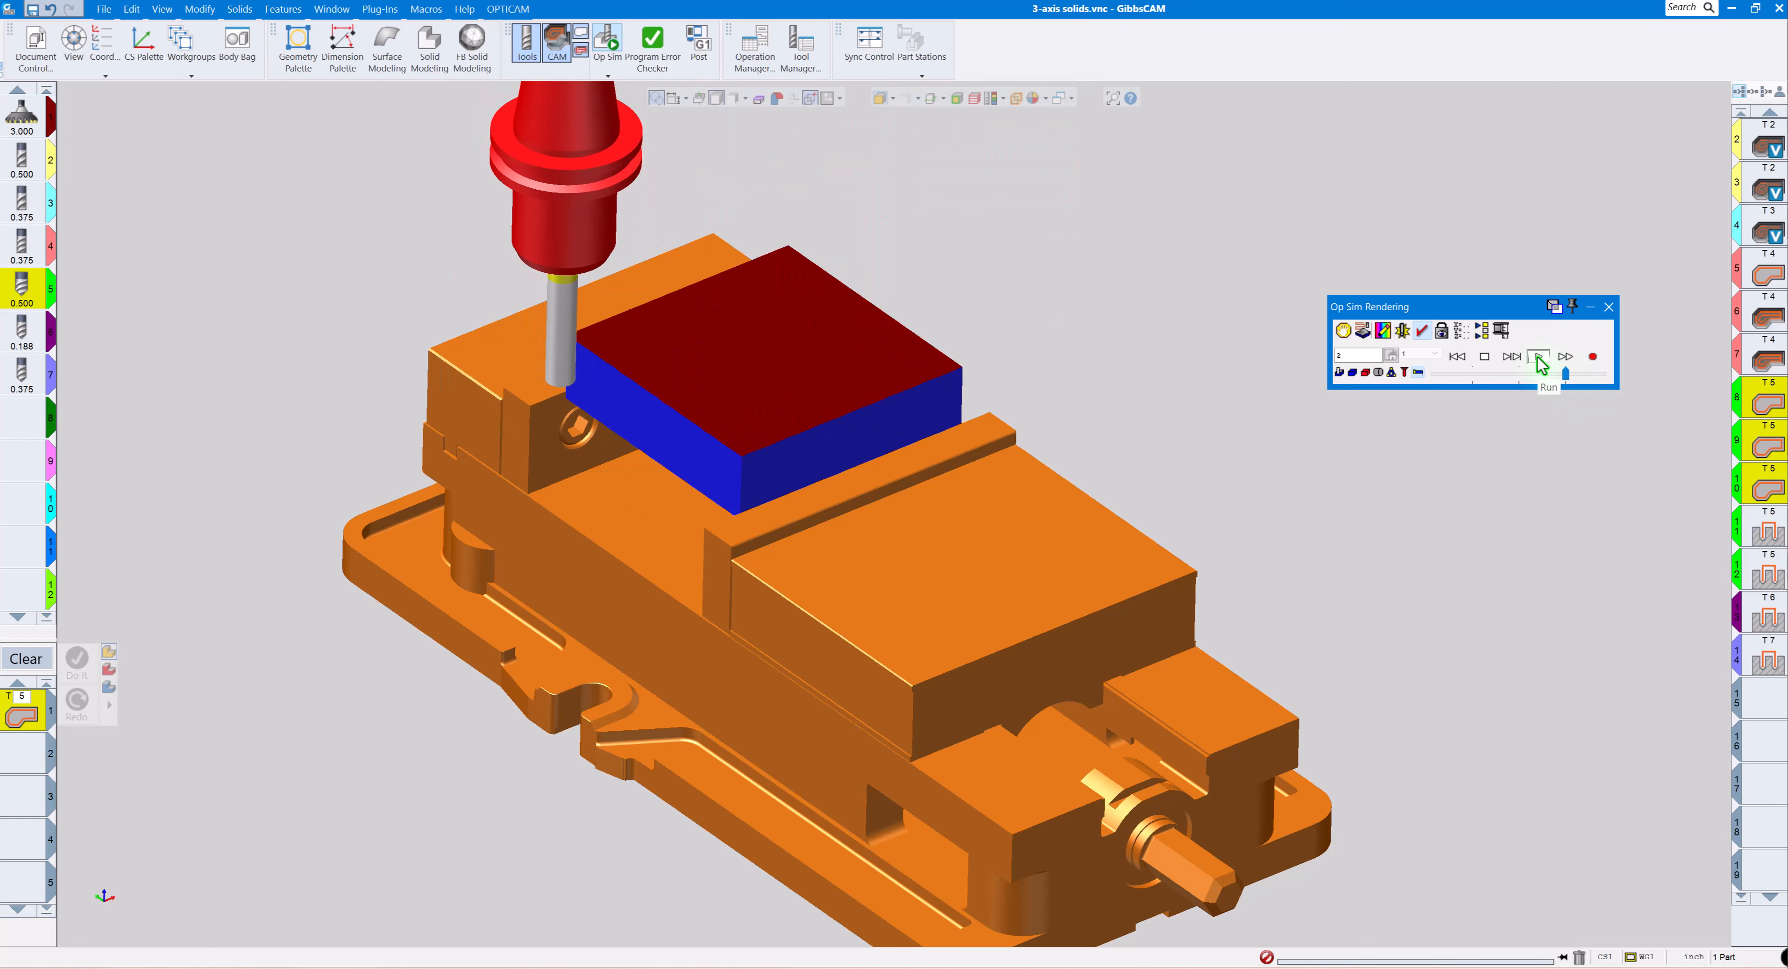
left_click_drag(1565, 374, 1599, 374)
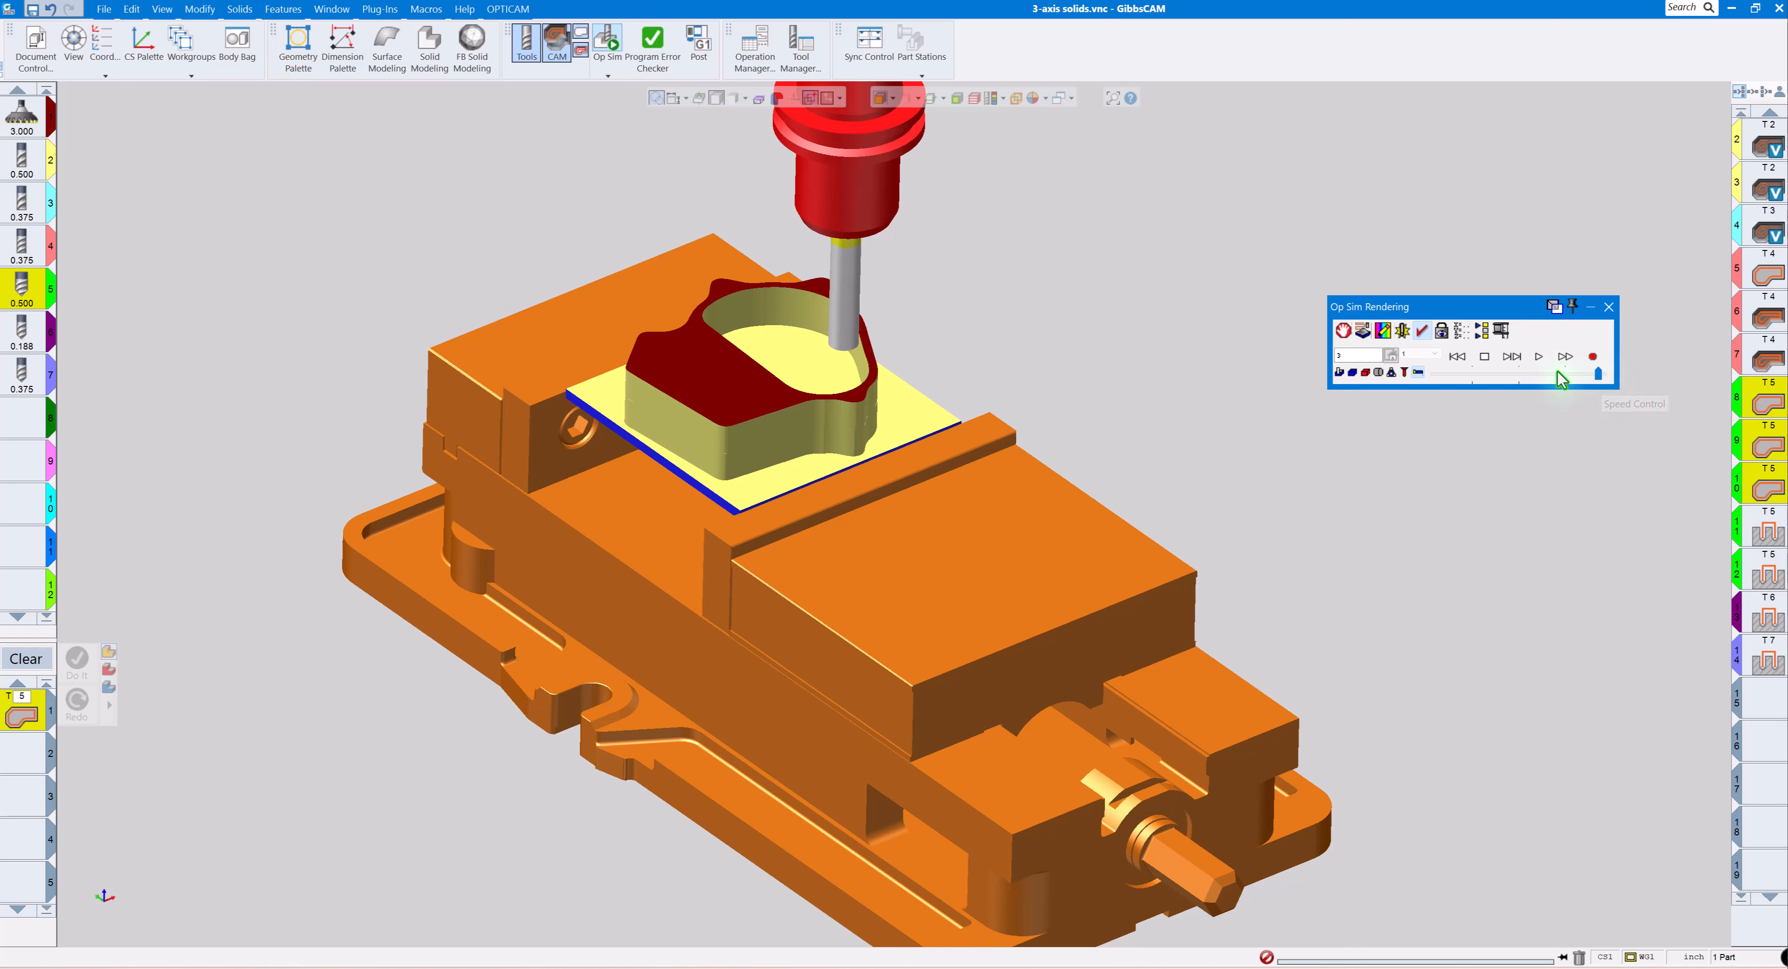
left_click(1536, 358)
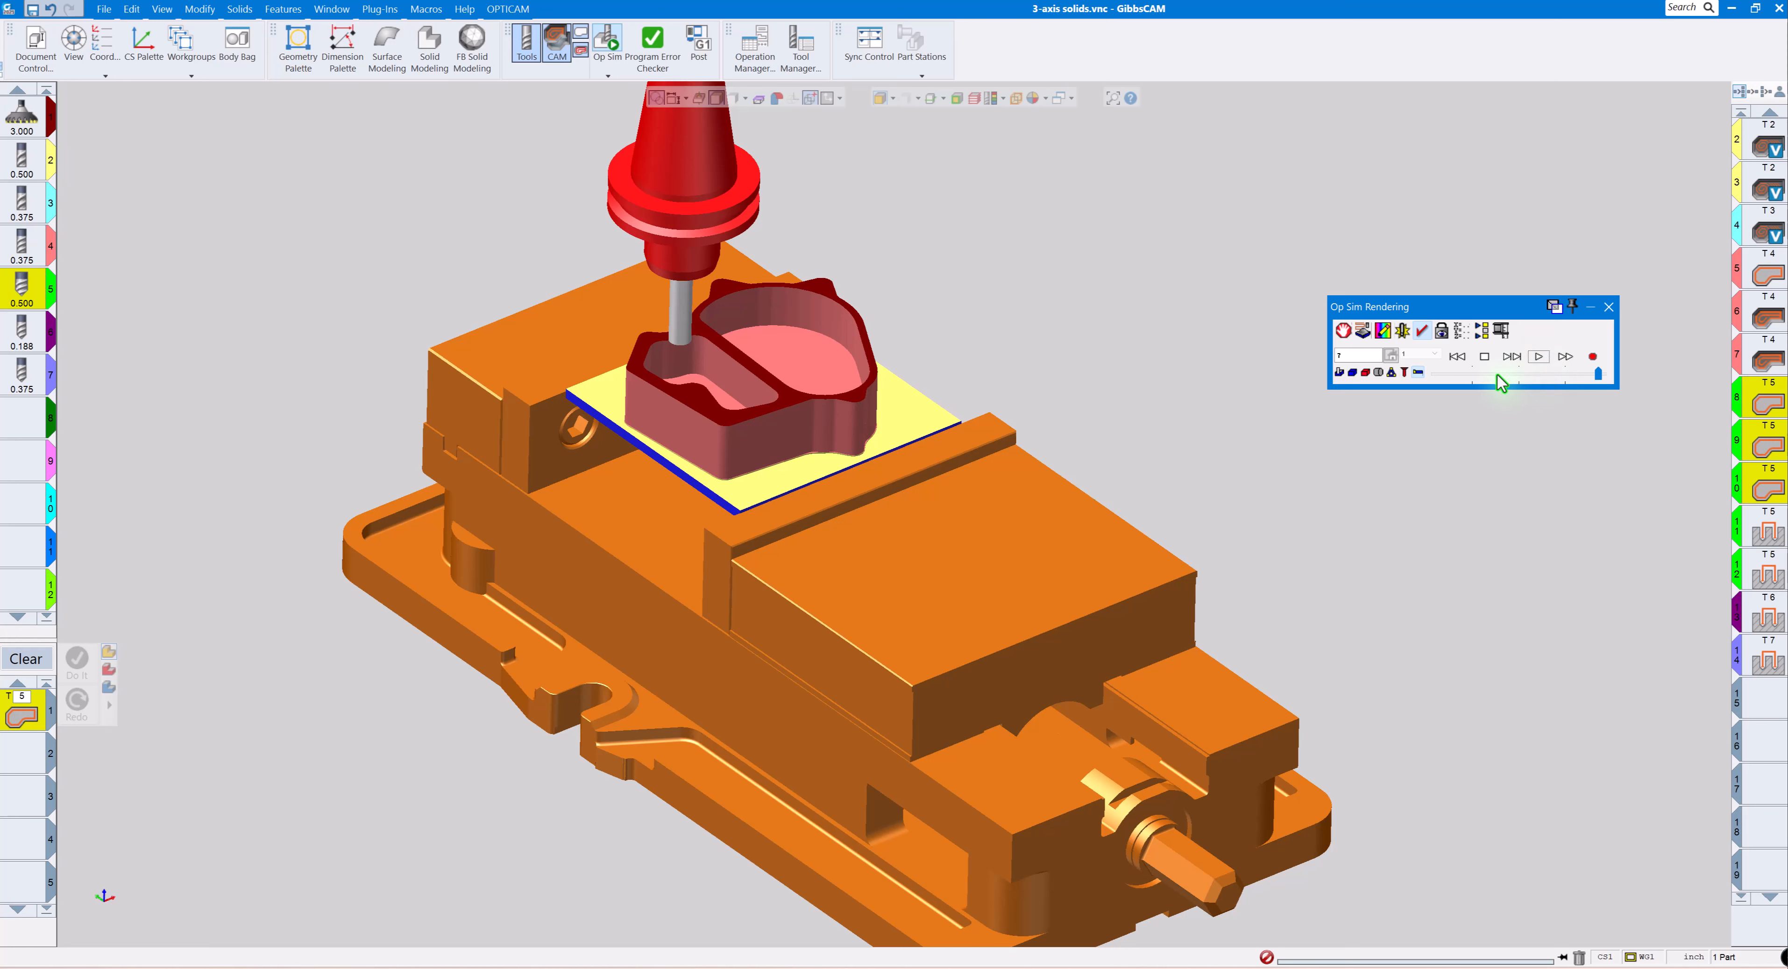
Continue the simulation through the T5 edge contours and spot drilling into the T6 hole drilling, adjusting the playback speed.
left_click(1538, 357)
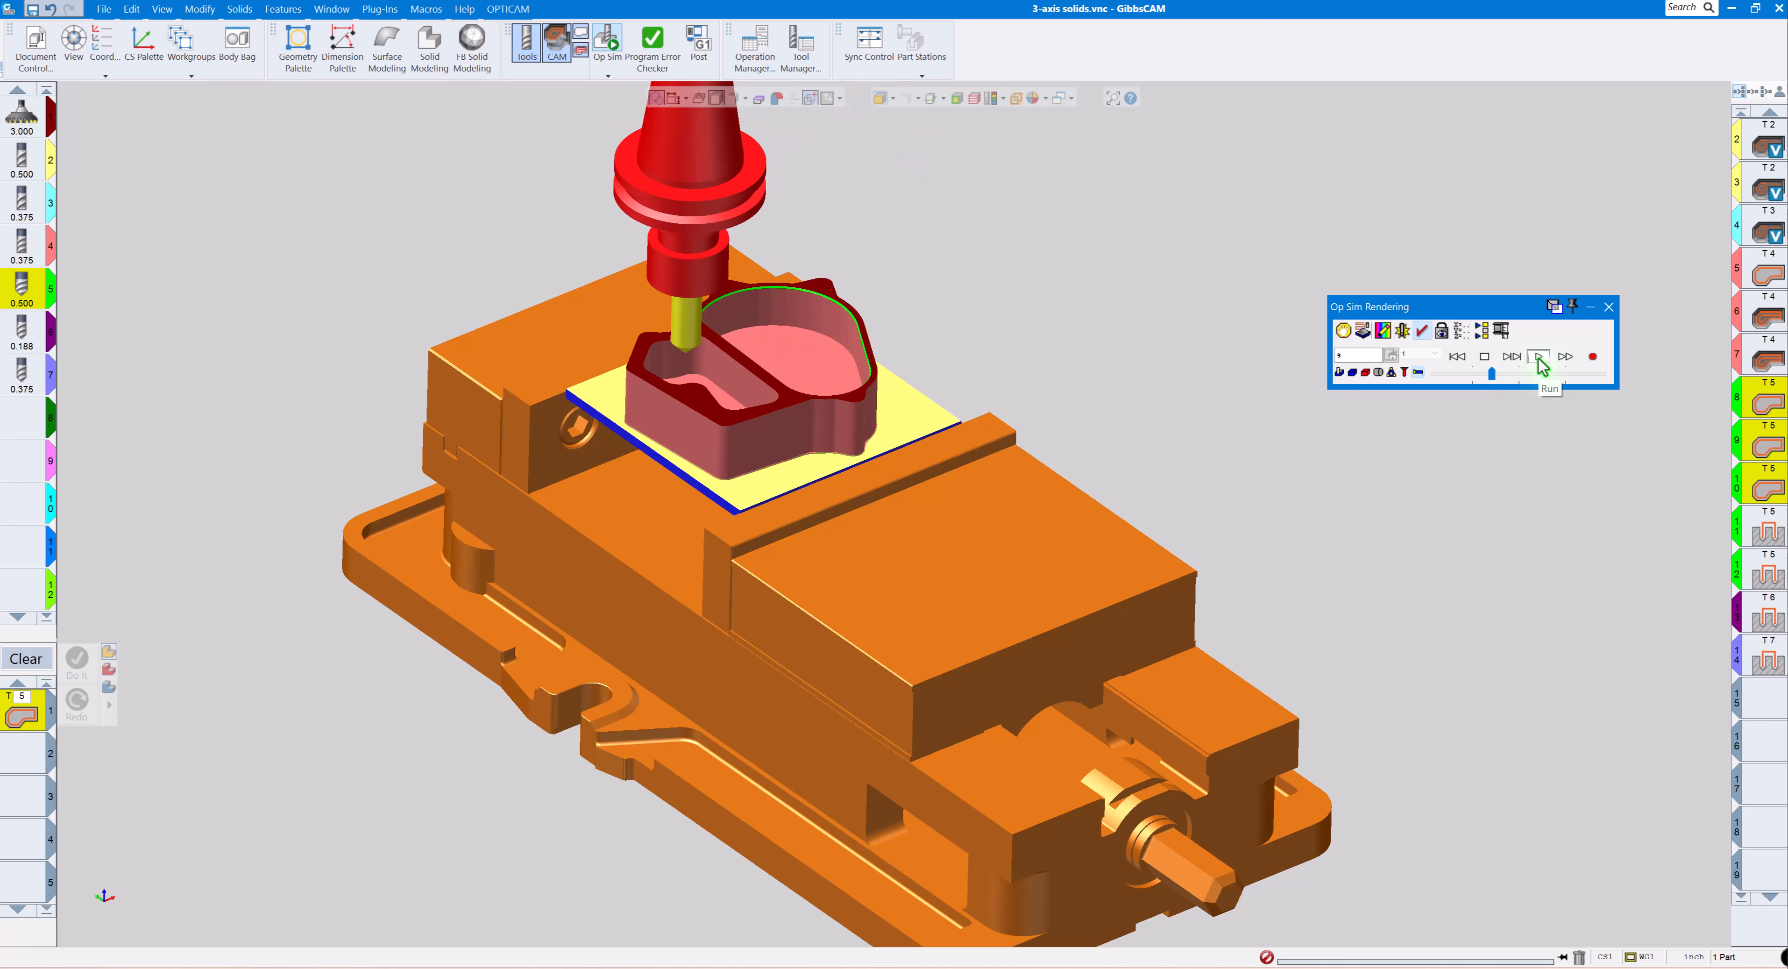
left_click(1534, 374)
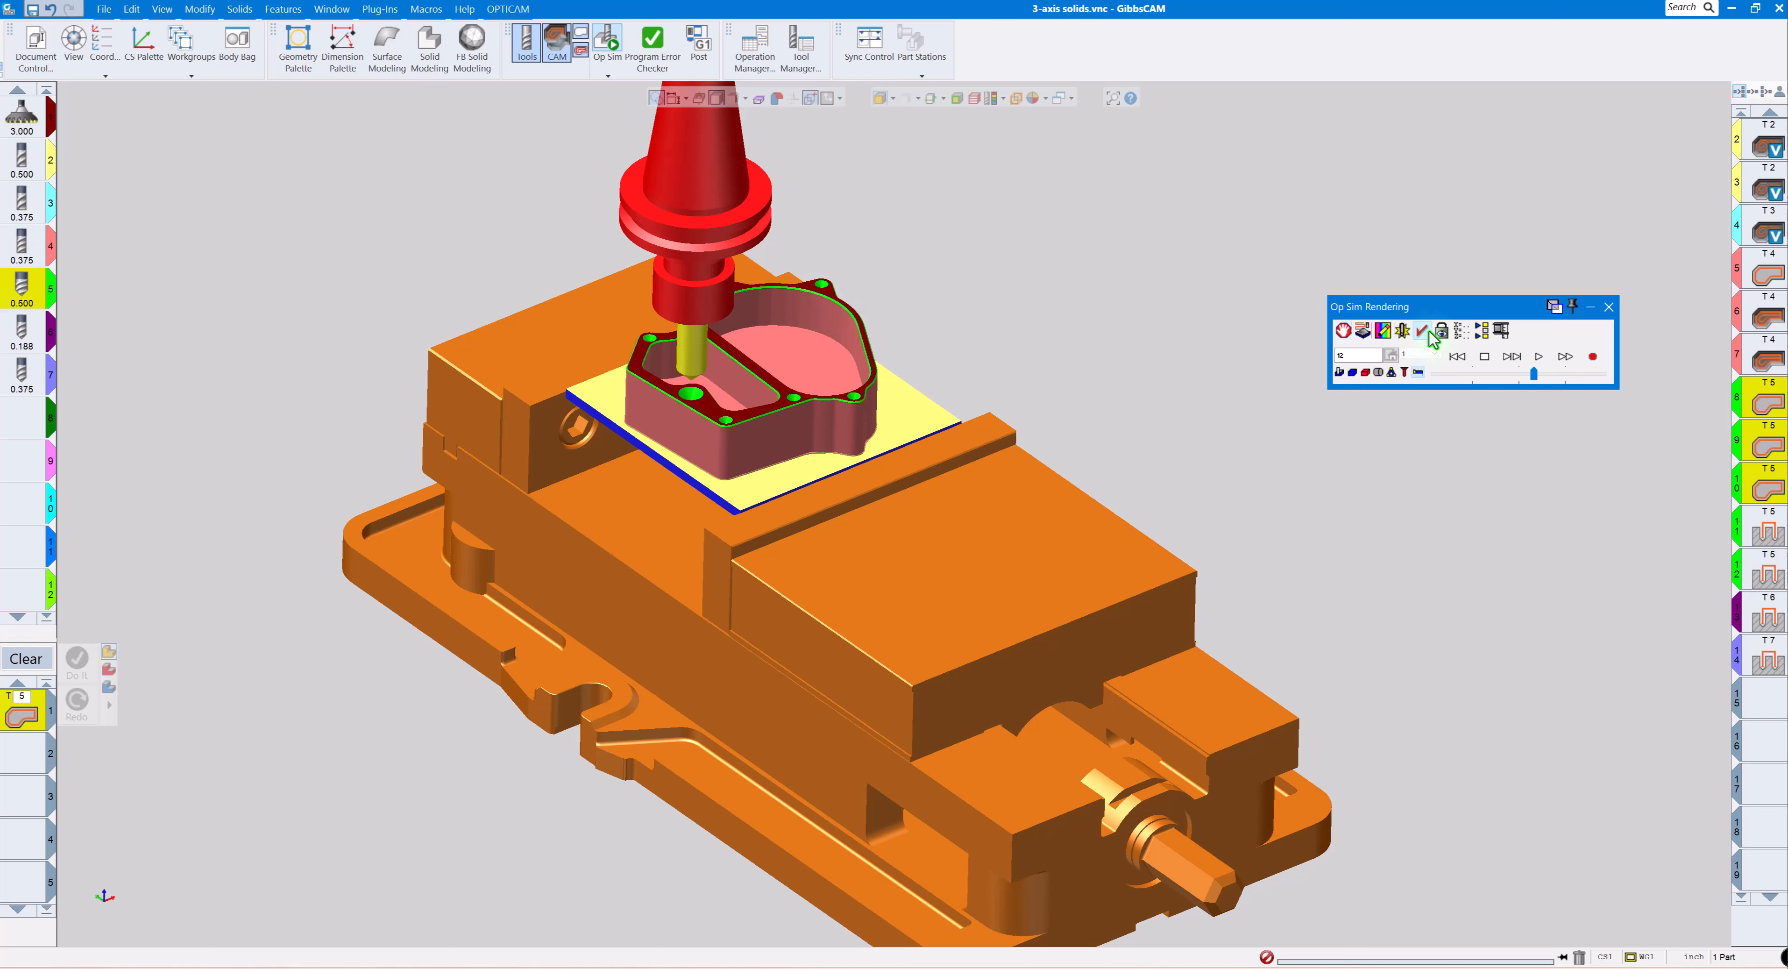
left_click(1537, 357)
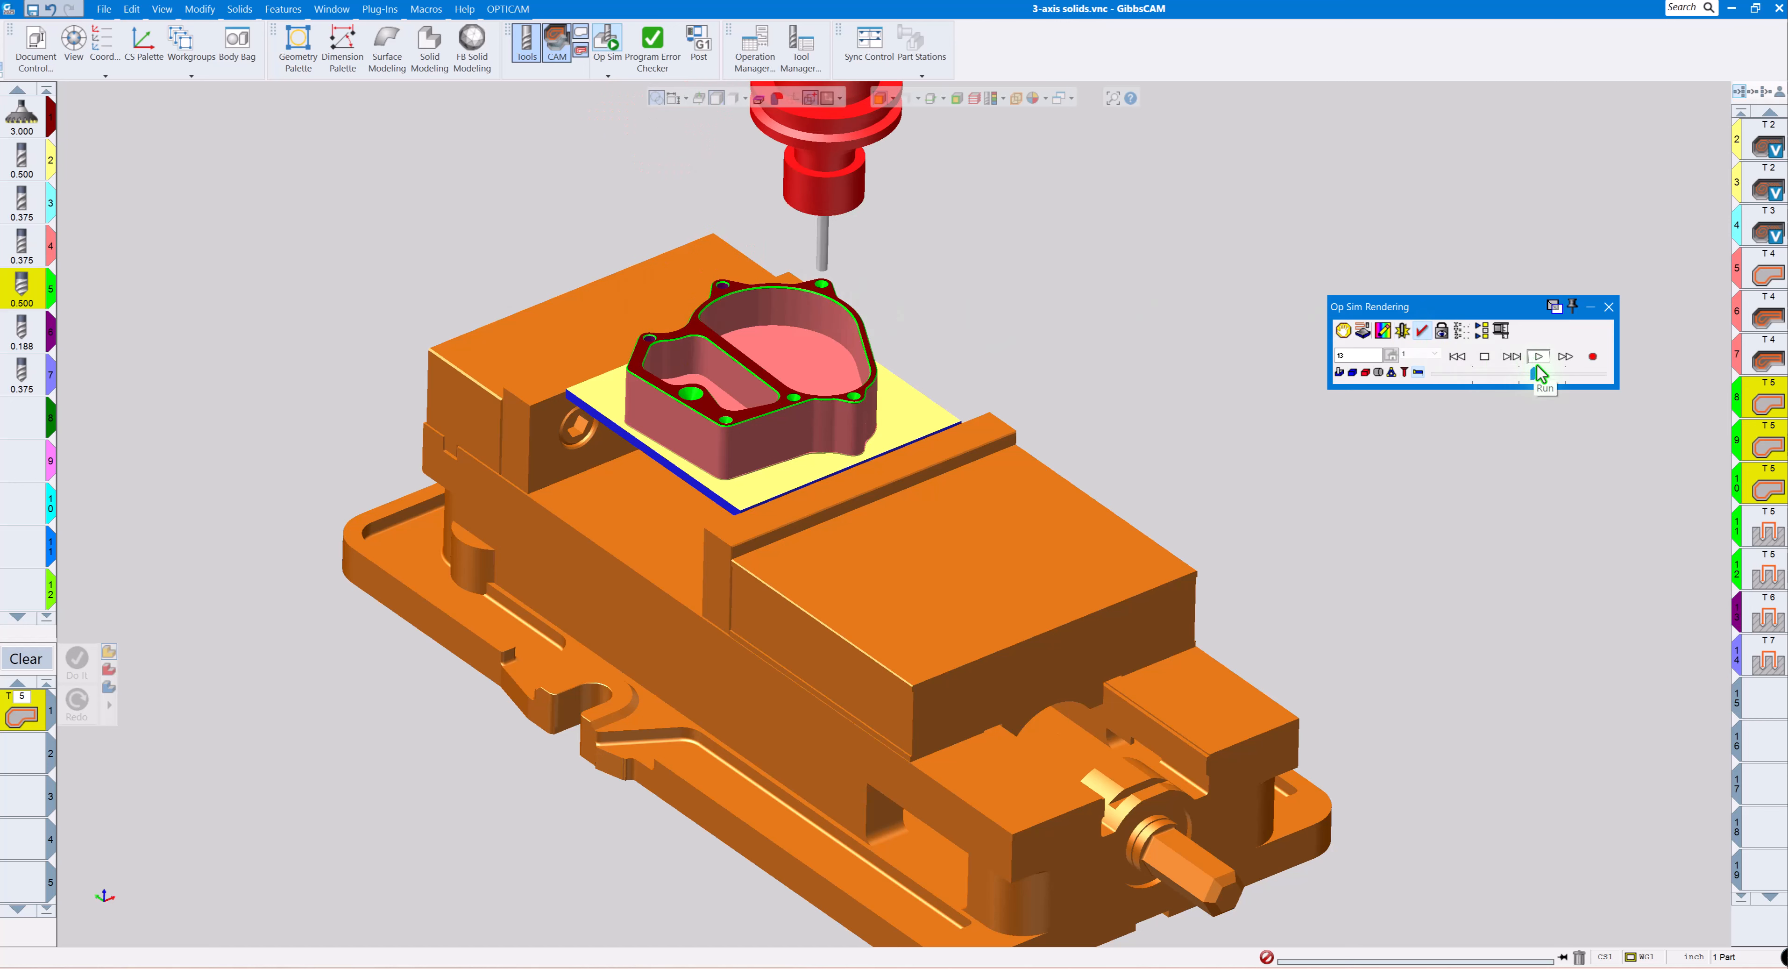
left_click(1558, 373)
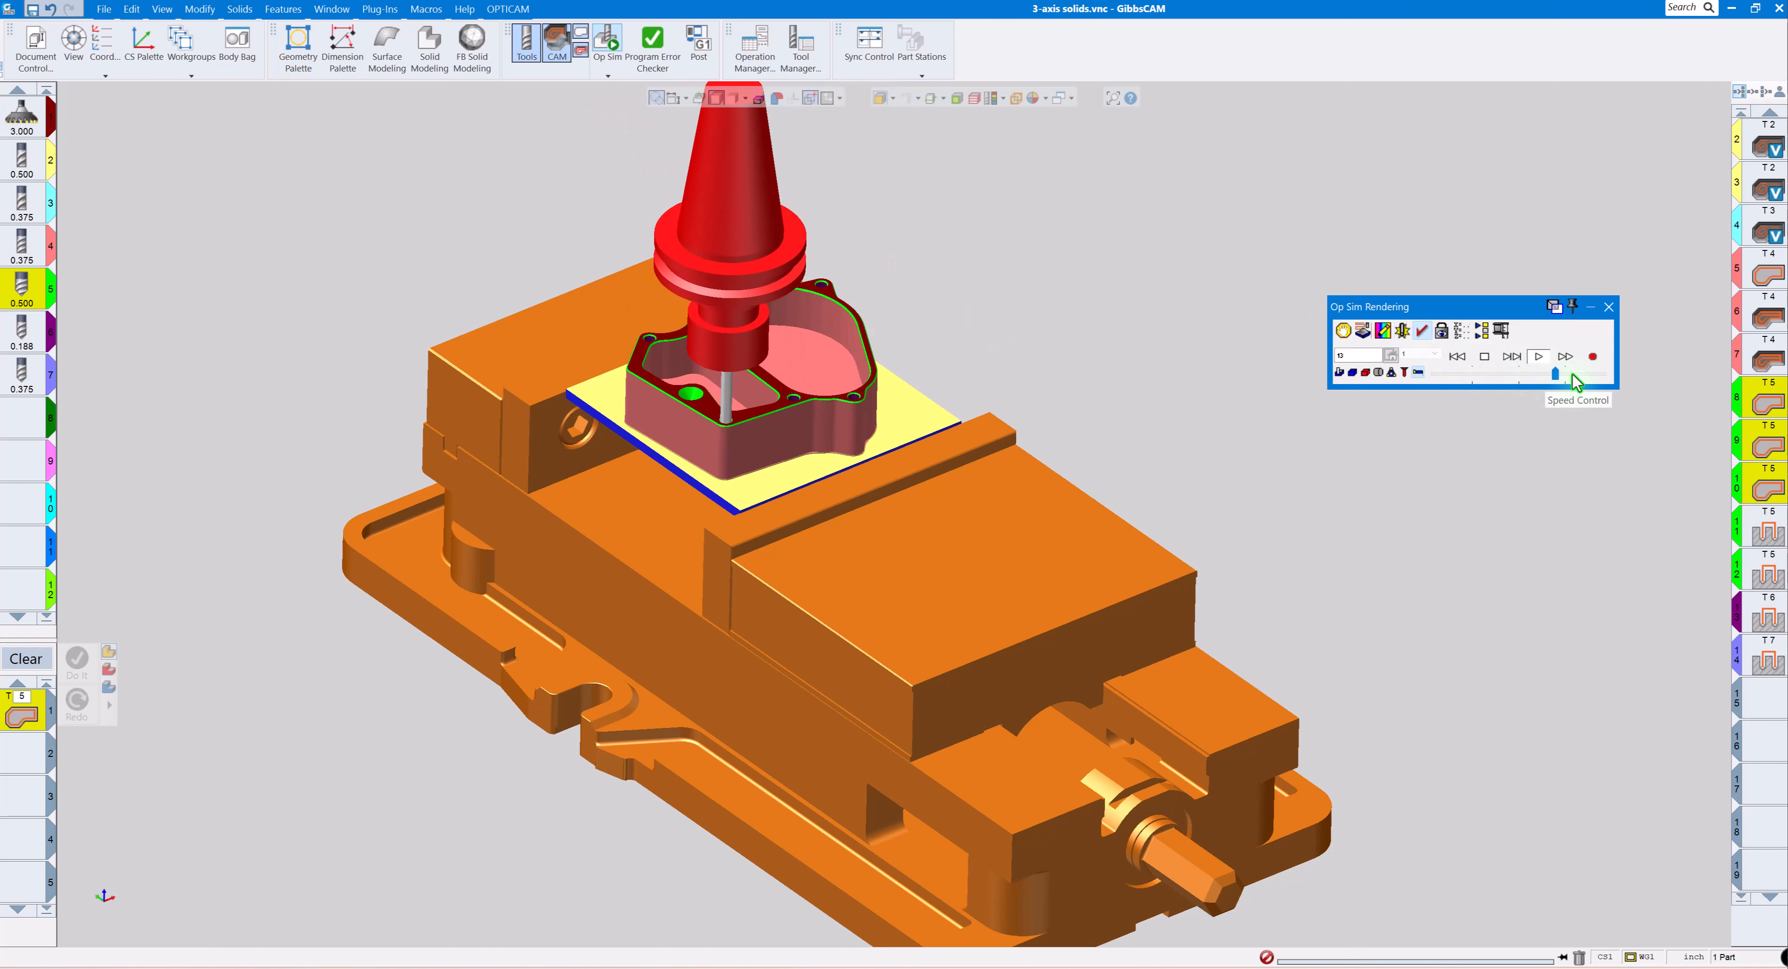